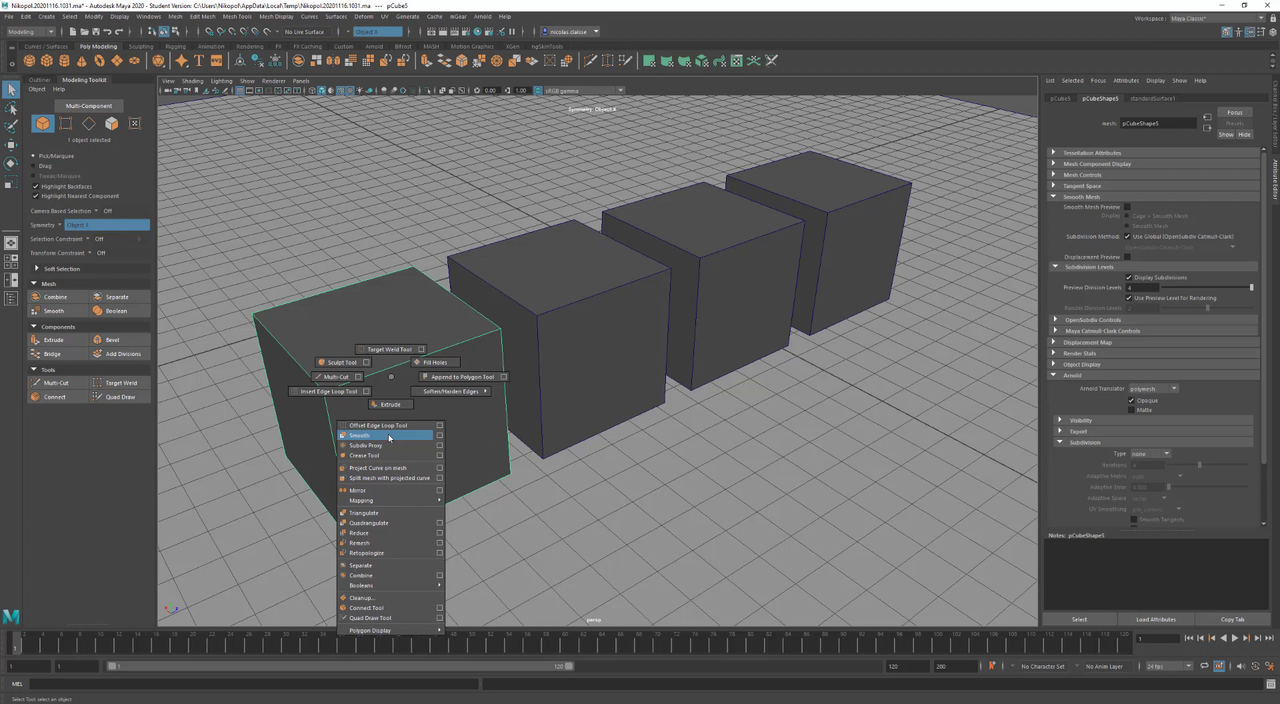
# Smooth the nearest cube, trying 3 and 1 divisions before settling on 2 divisions
pyautogui.click(390, 436)
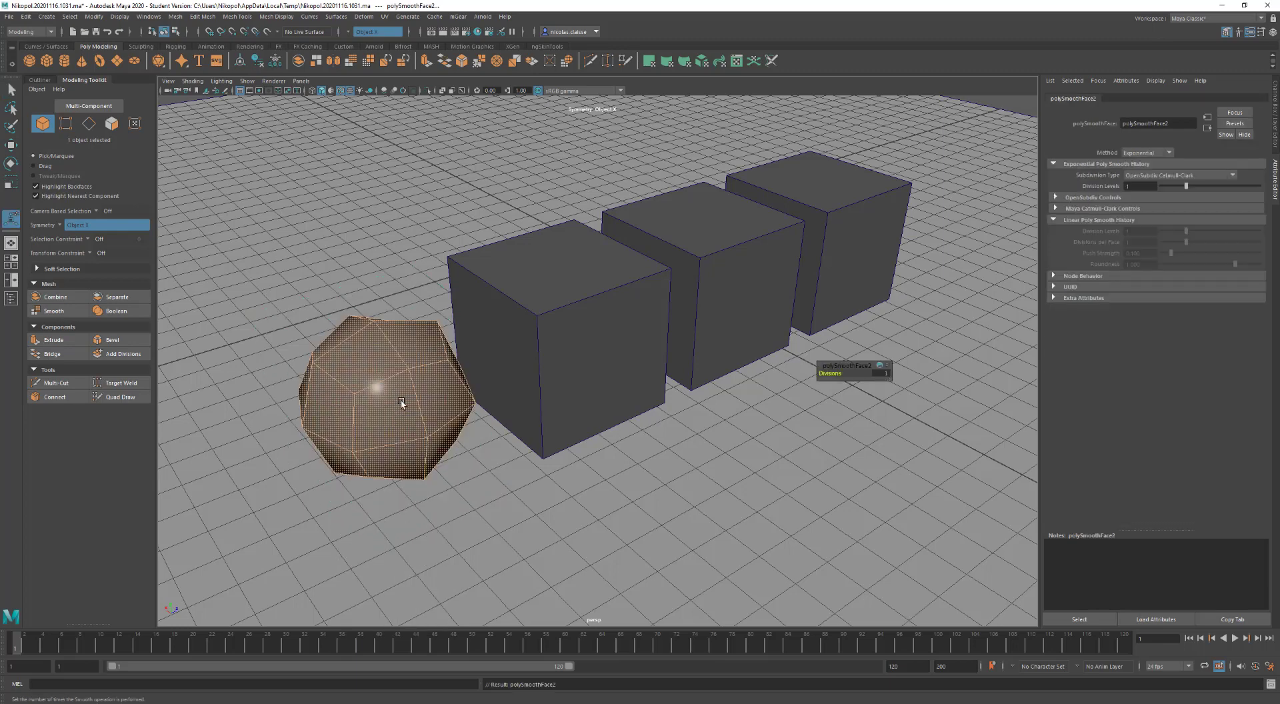
pyautogui.keyDown('alt'); pyautogui.moveTo(402, 404); pyautogui.dragTo(415, 380); pyautogui.keyUp('alt')
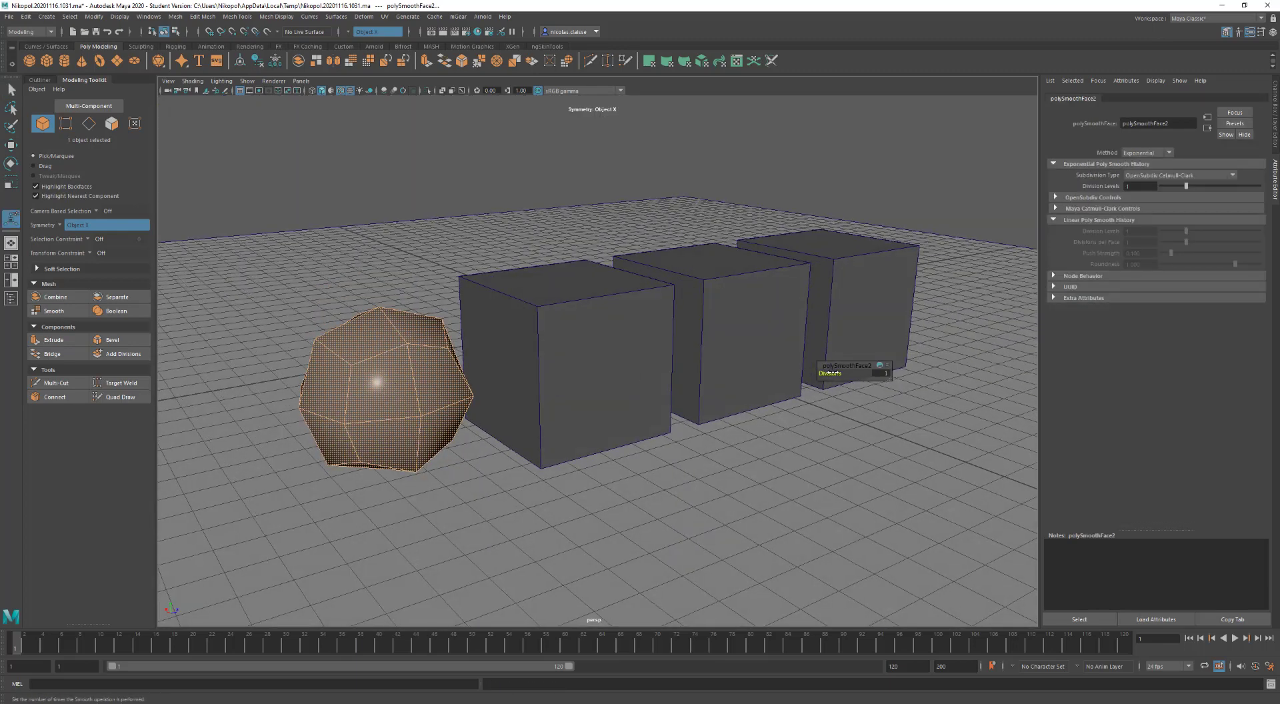
pyautogui.moveTo(829, 373); pyautogui.dragTo(841, 374)
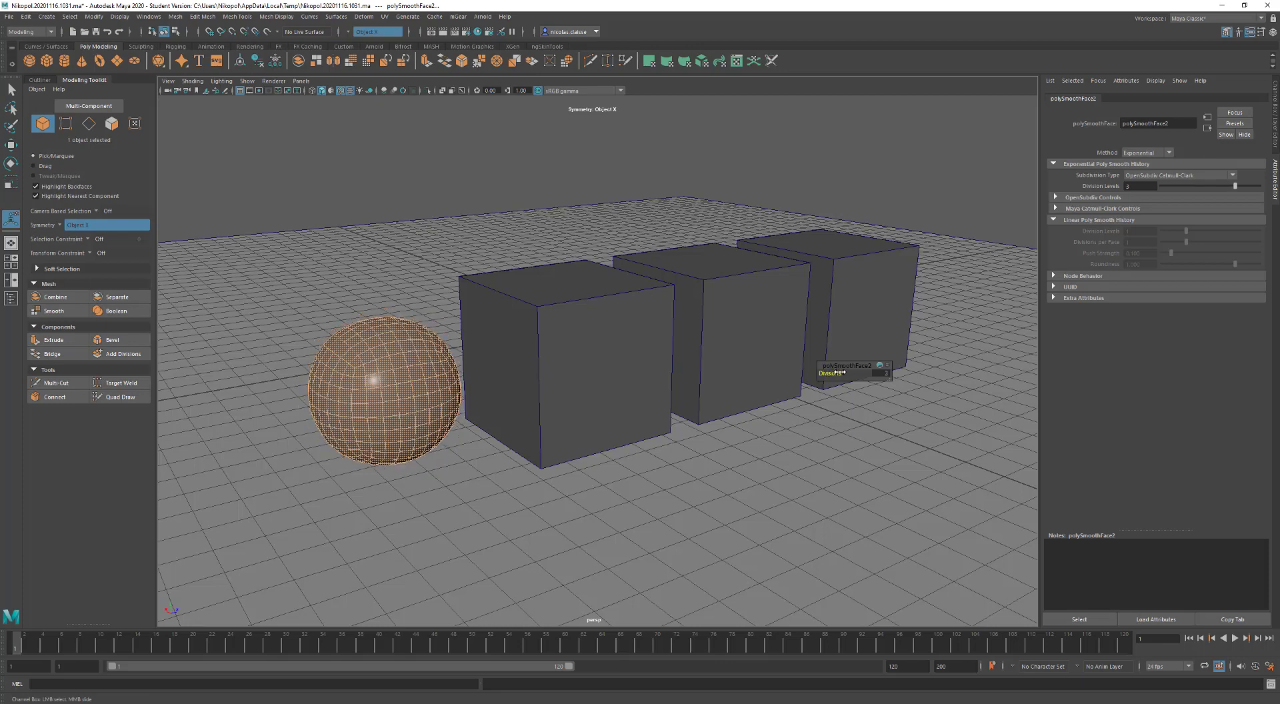
pyautogui.moveTo(420, 360)
pyautogui.keyDown('alt'); pyautogui.mouseDown()
pyautogui.moveTo(408, 393)
pyautogui.moveTo(414, 384)
pyautogui.mouseUp(); pyautogui.keyUp('alt')
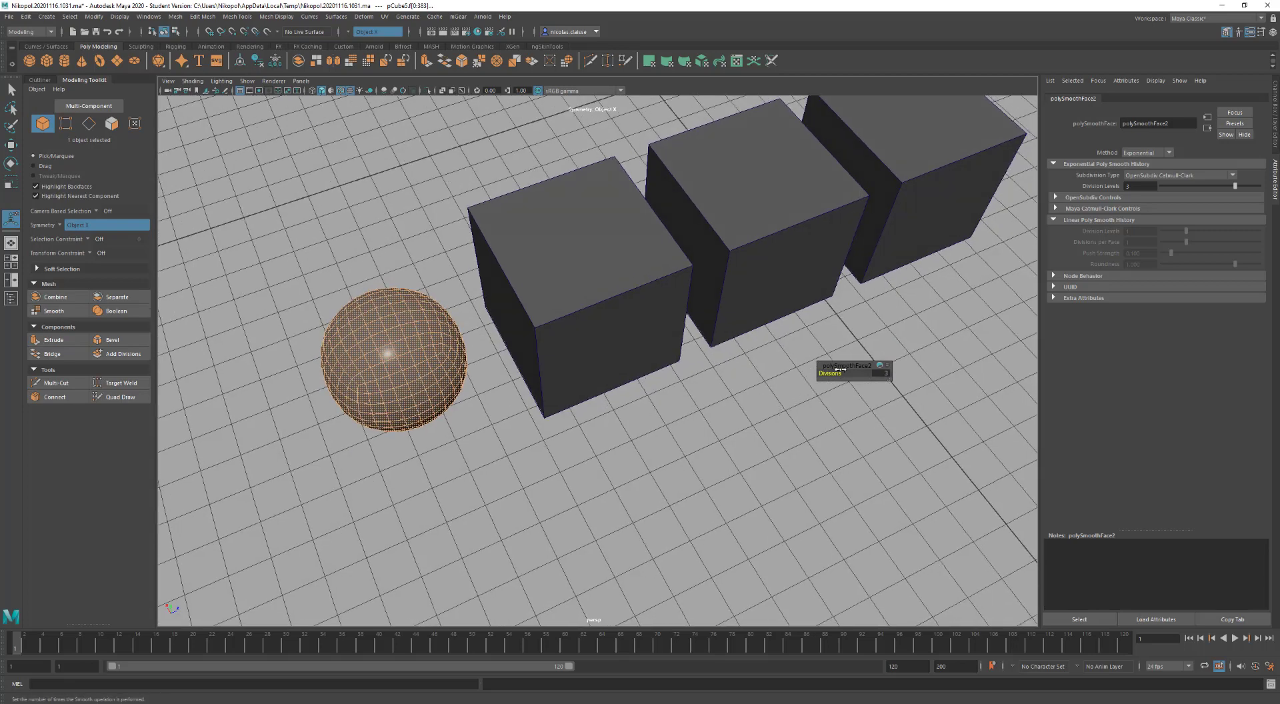
pyautogui.moveTo(833, 374); pyautogui.dragTo(800, 373)
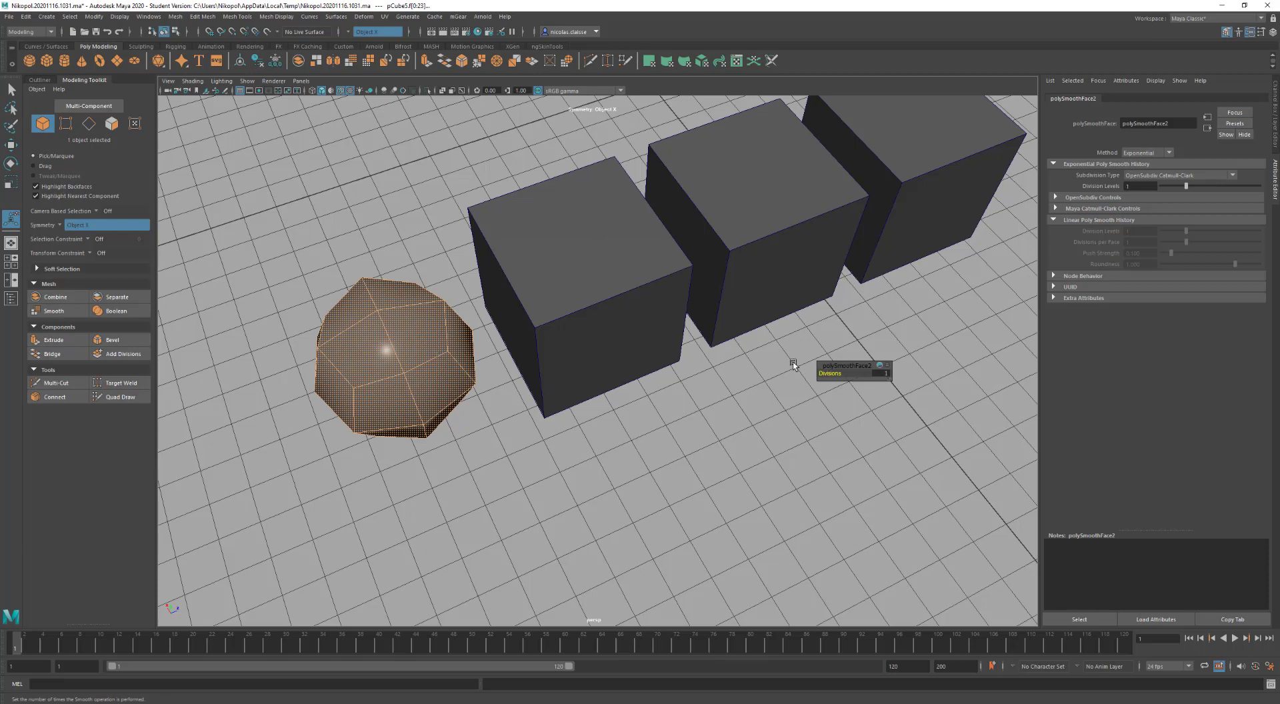
pyautogui.moveTo(826, 373); pyautogui.dragTo(841, 373)
pyautogui.moveTo(828, 373); pyautogui.dragTo(838, 373)
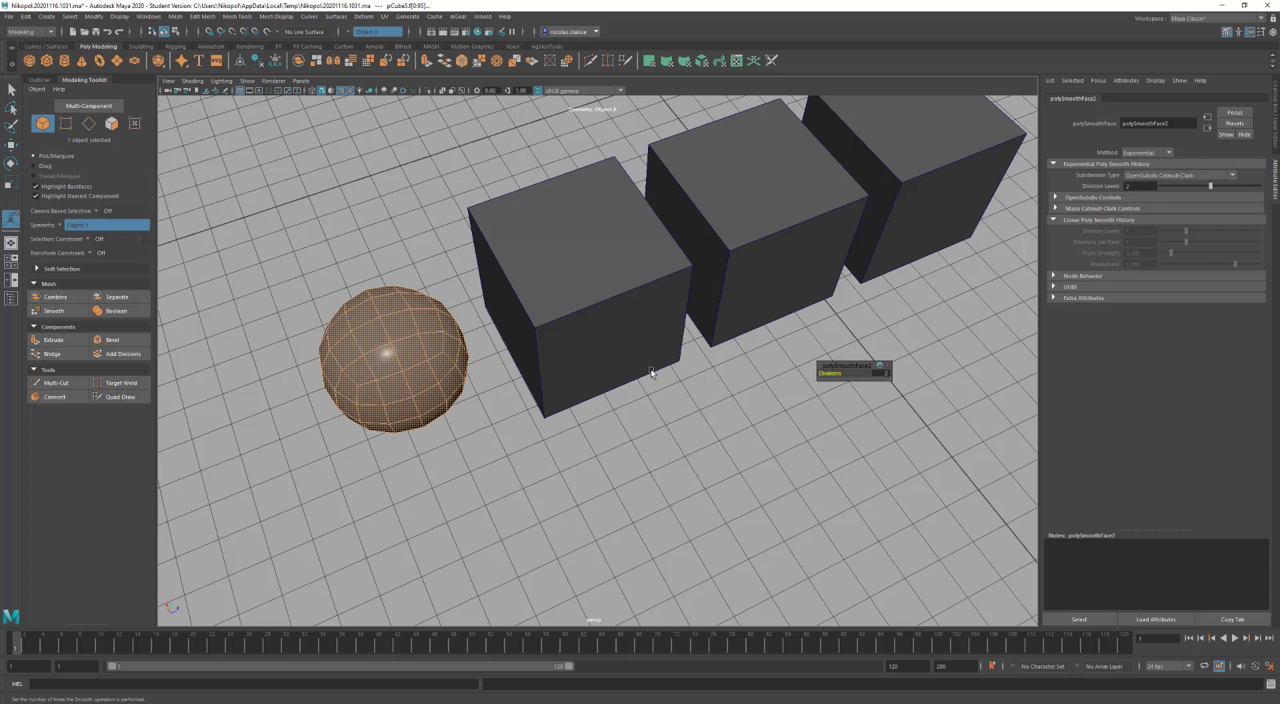
pyautogui.keyDown('alt'); pyautogui.moveTo(387, 419); pyautogui.dragTo(422, 367, button='middle'); pyautogui.keyUp('alt')
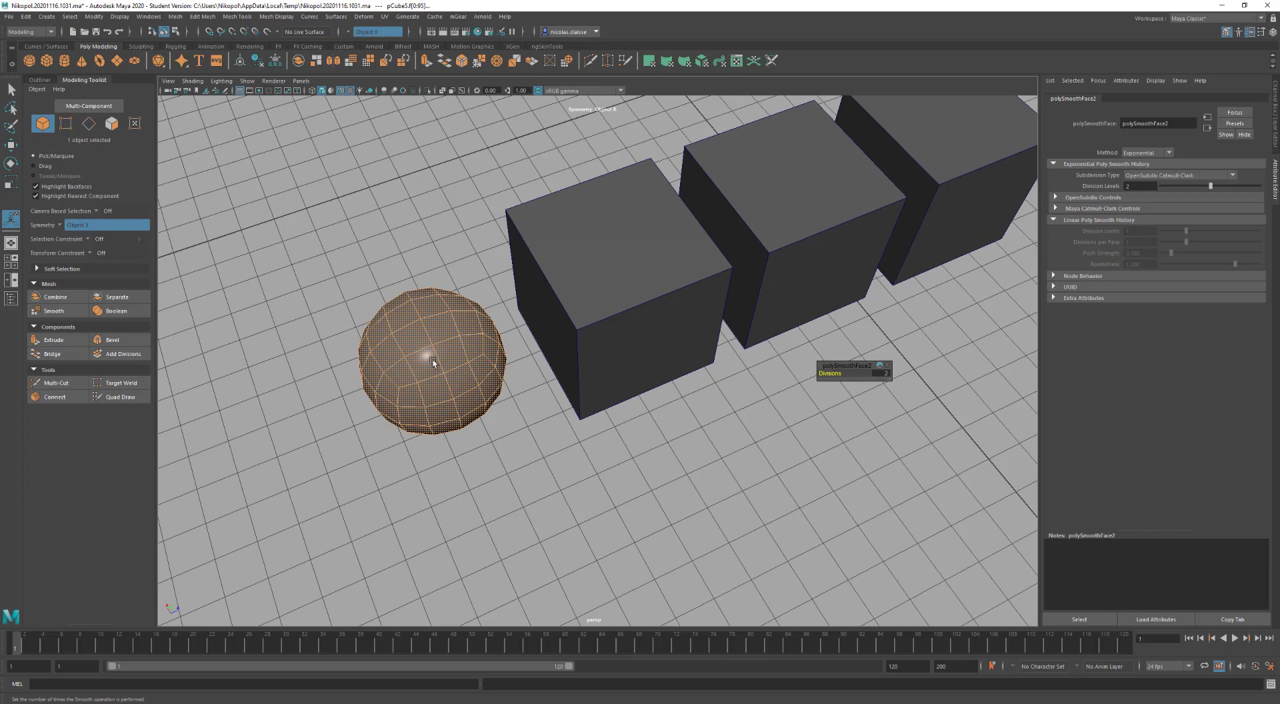
# Switch to face selection, select a face on the smoothed mesh, and turn symmetry off
pyautogui.click(433, 361)
pyautogui.press('q')
pyautogui.moveTo(433, 360); pyautogui.dragTo(430, 356, button='right')
pyautogui.click(427, 360)
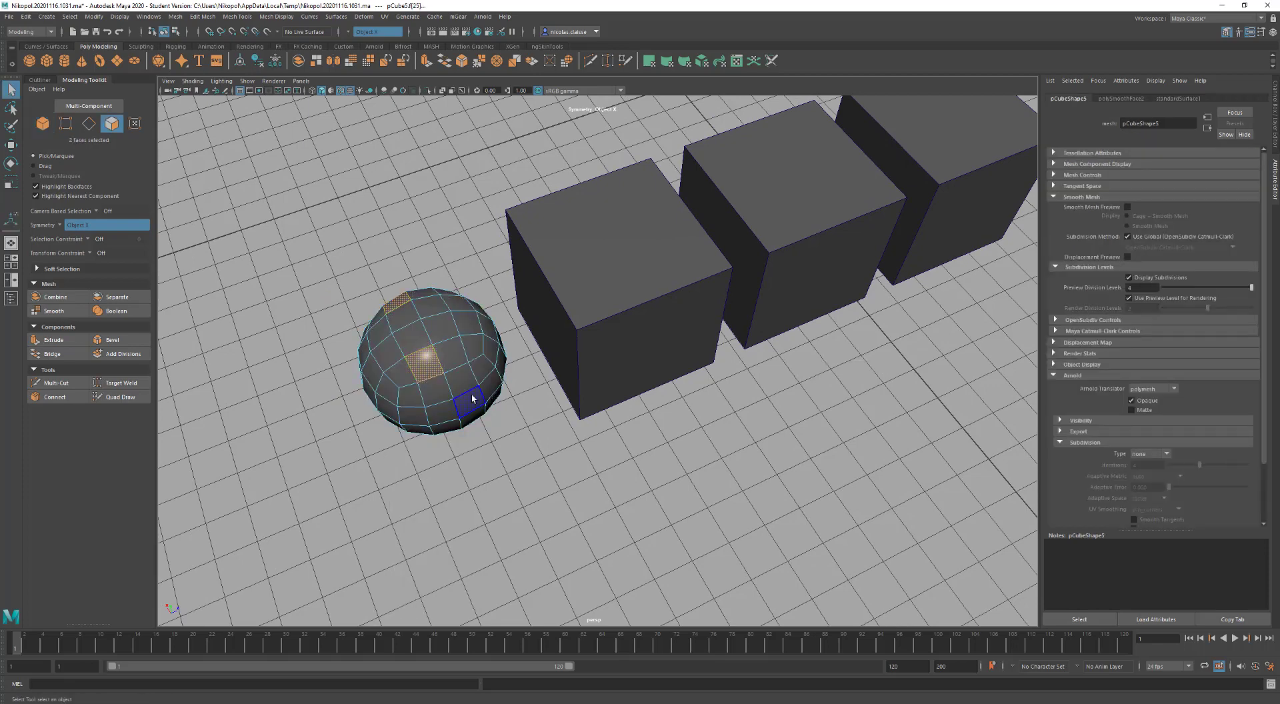
pyautogui.click(347, 31)
pyautogui.keyDown('alt'); pyautogui.moveTo(453, 386); pyautogui.dragTo(459, 378); pyautogui.keyUp('alt')
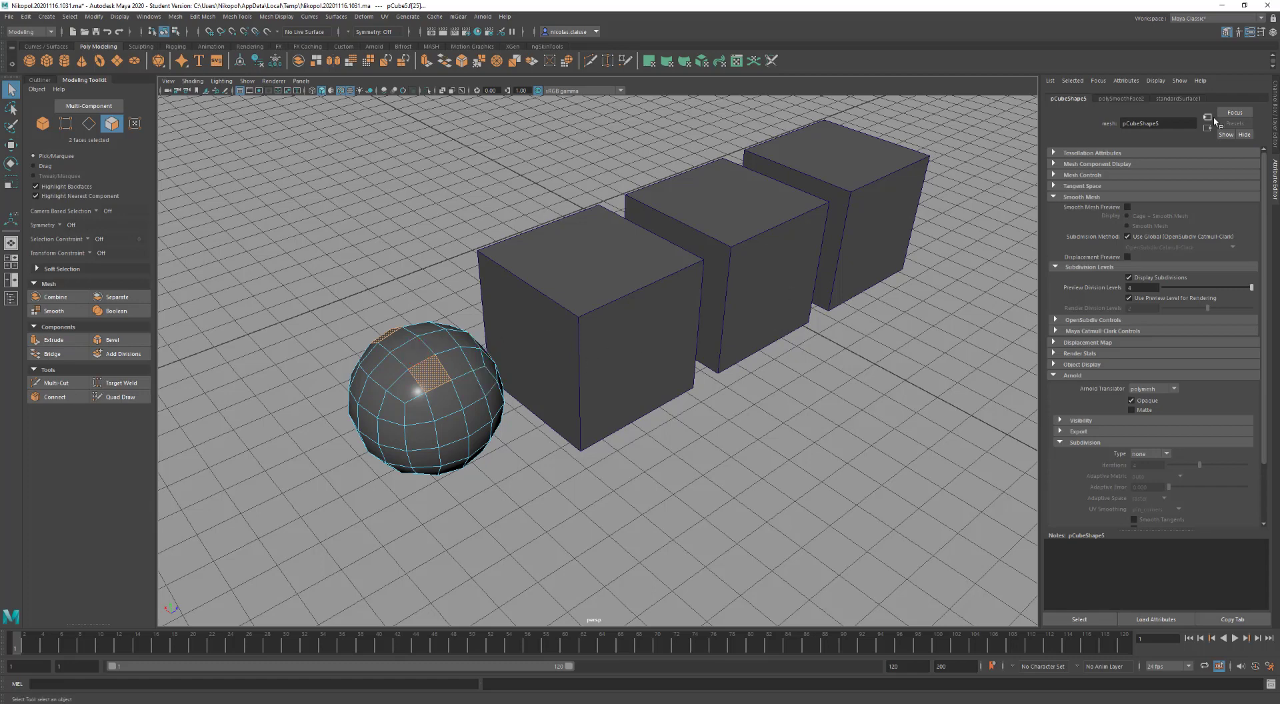
# Set the division levels in the nearest mesh's smooth history to 1 and return to object selection
pyautogui.click(1126, 98)
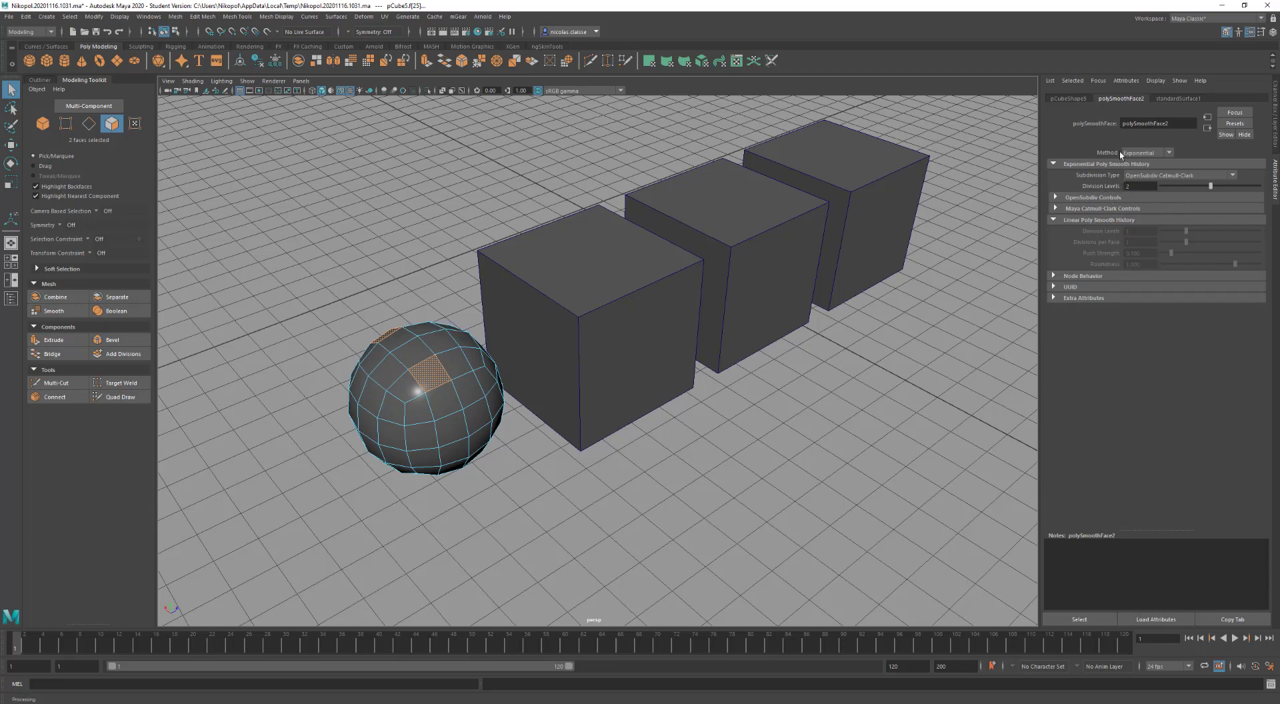
pyautogui.moveTo(1212, 189); pyautogui.dragTo(1198, 187)
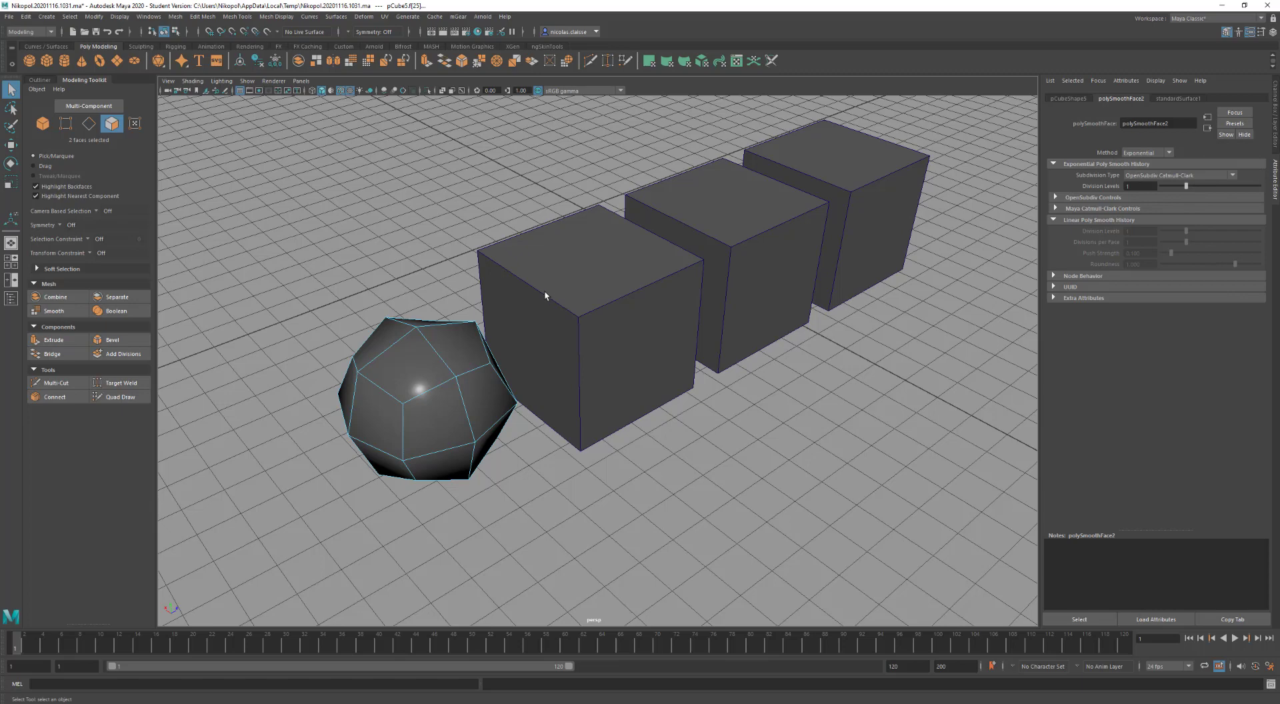
pyautogui.press('F10')
pyautogui.moveTo(401, 359); pyautogui.dragTo(441, 349, button='right')
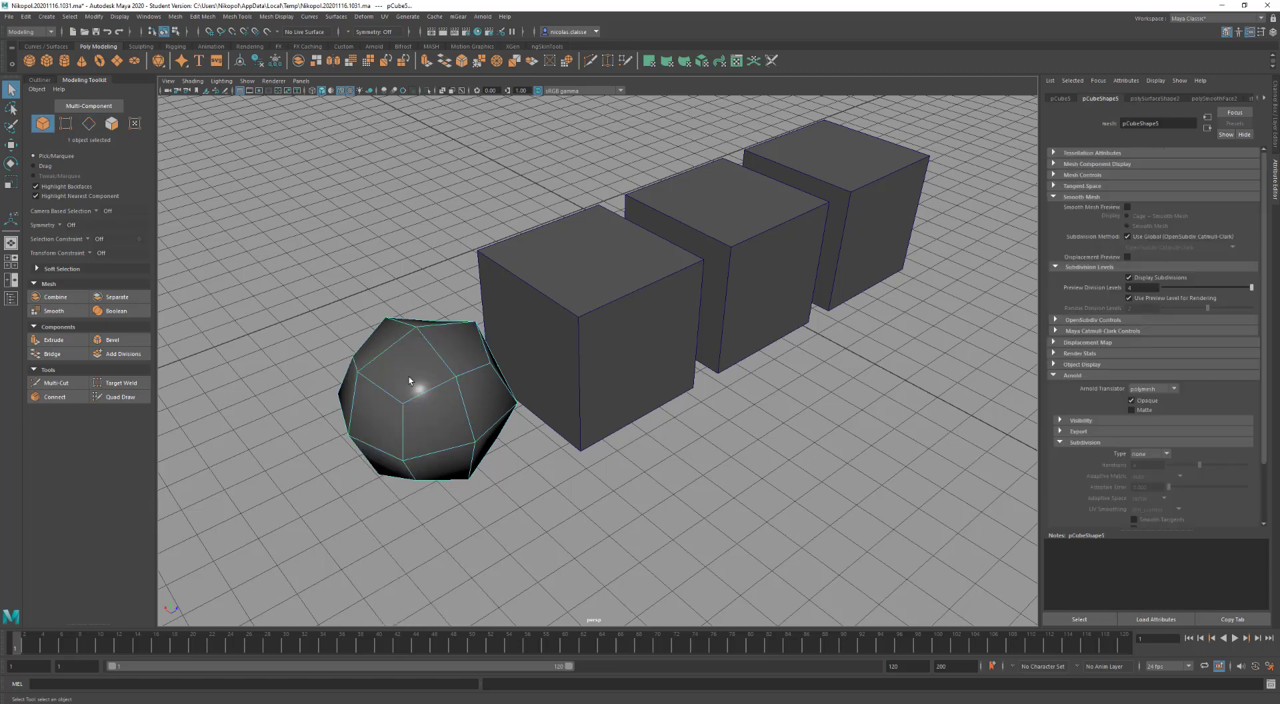
# Turn on smooth mesh preview for the second cube and set its preview division levels to 1
pyautogui.click(583, 309)
pyautogui.keyDown('alt'); pyautogui.moveTo(620, 293); pyautogui.dragTo(601, 317); pyautogui.keyUp('alt')
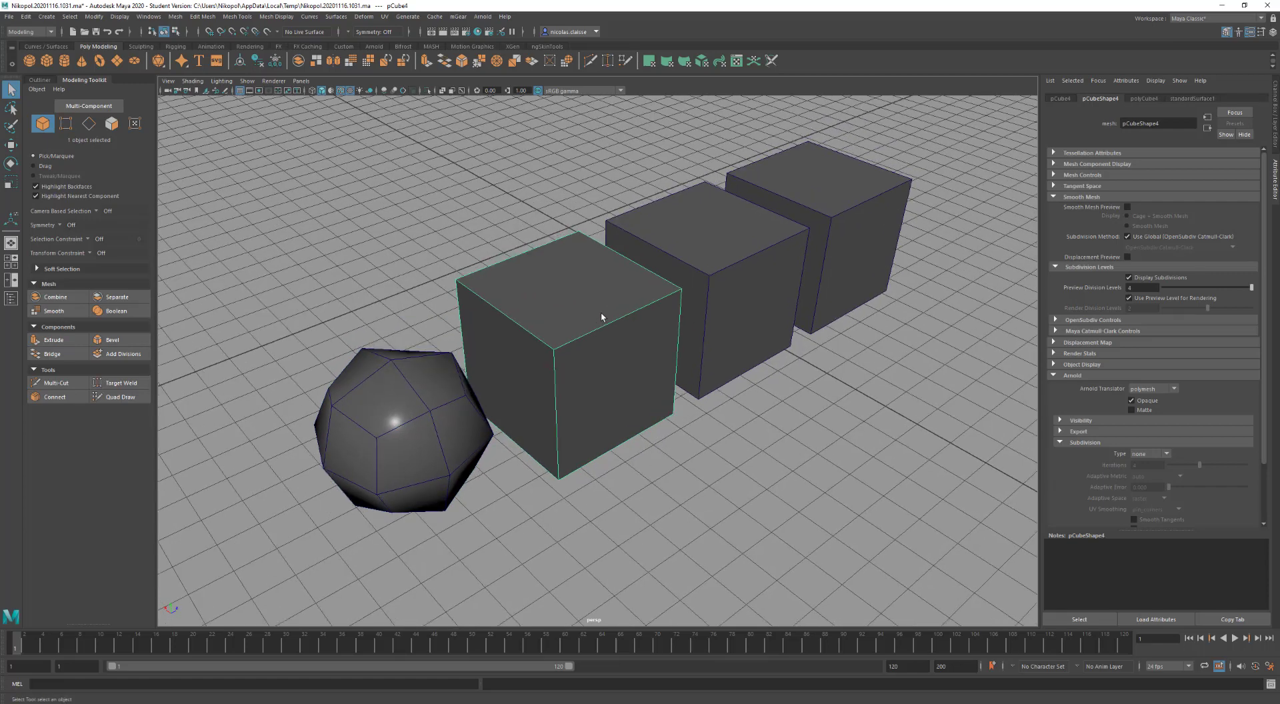
pyautogui.press('3')
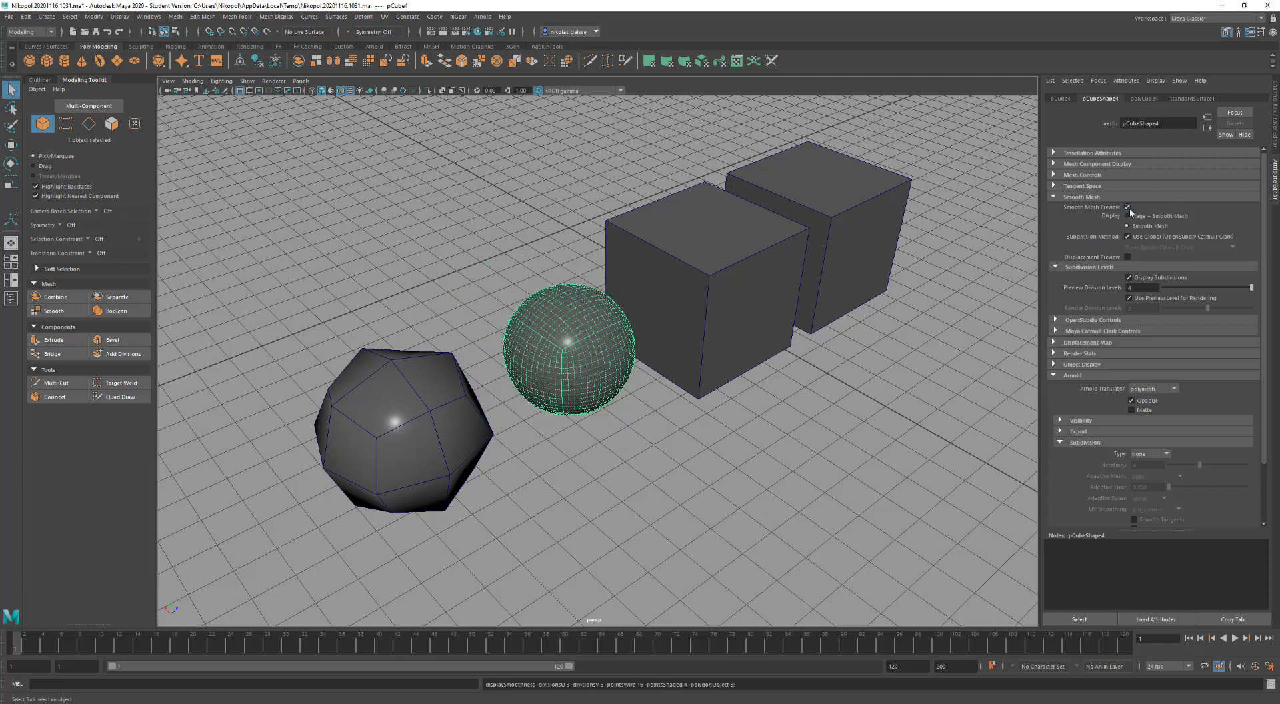
pyautogui.click(1162, 278)
pyautogui.click(1164, 280)
pyautogui.click(1195, 289)
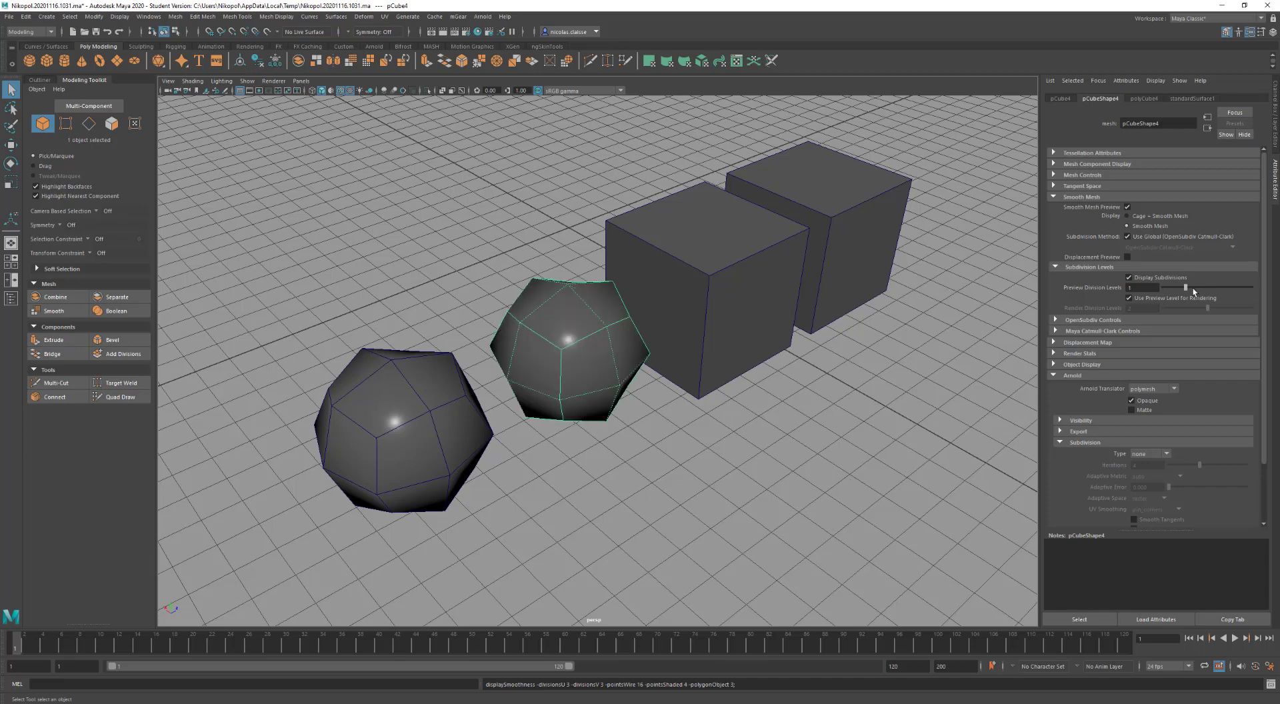
pyautogui.click(1167, 287)
pyautogui.click(1181, 289)
pyautogui.click(722, 481)
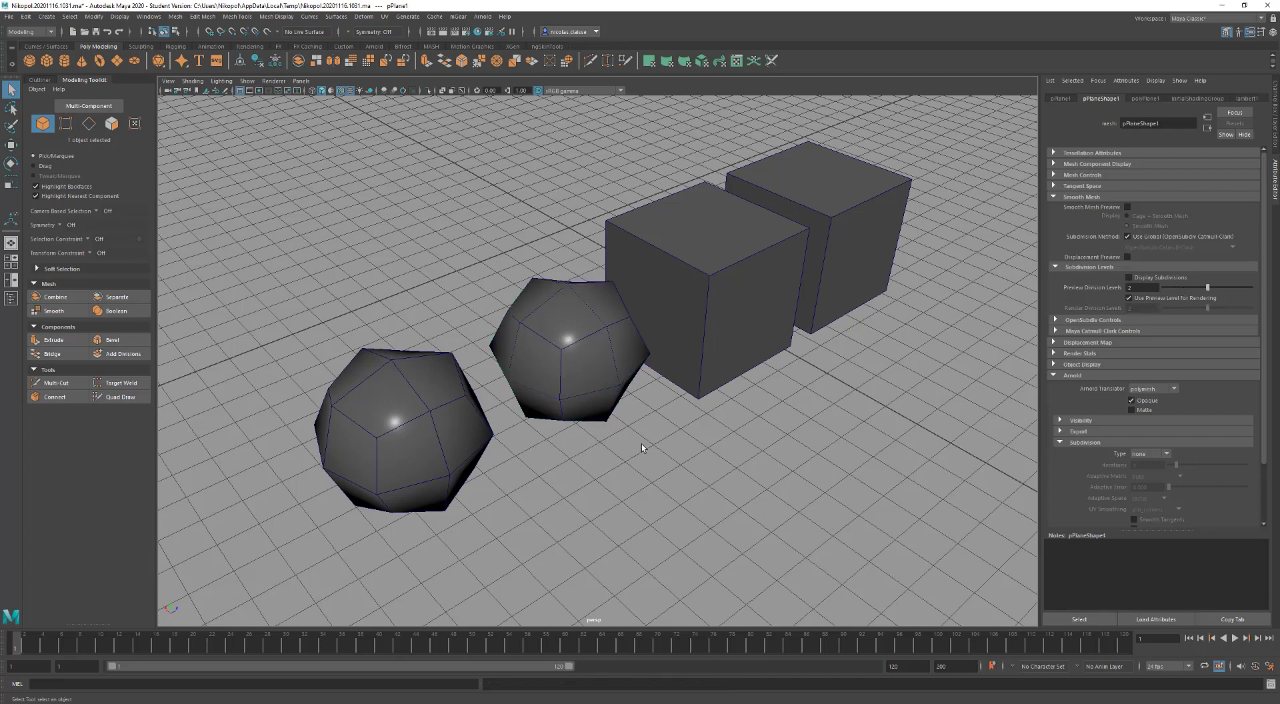
# Compare the second cube's unsmoothed, cage + smooth mesh and smooth mesh displays
pyautogui.click(605, 385)
pyautogui.press('1')
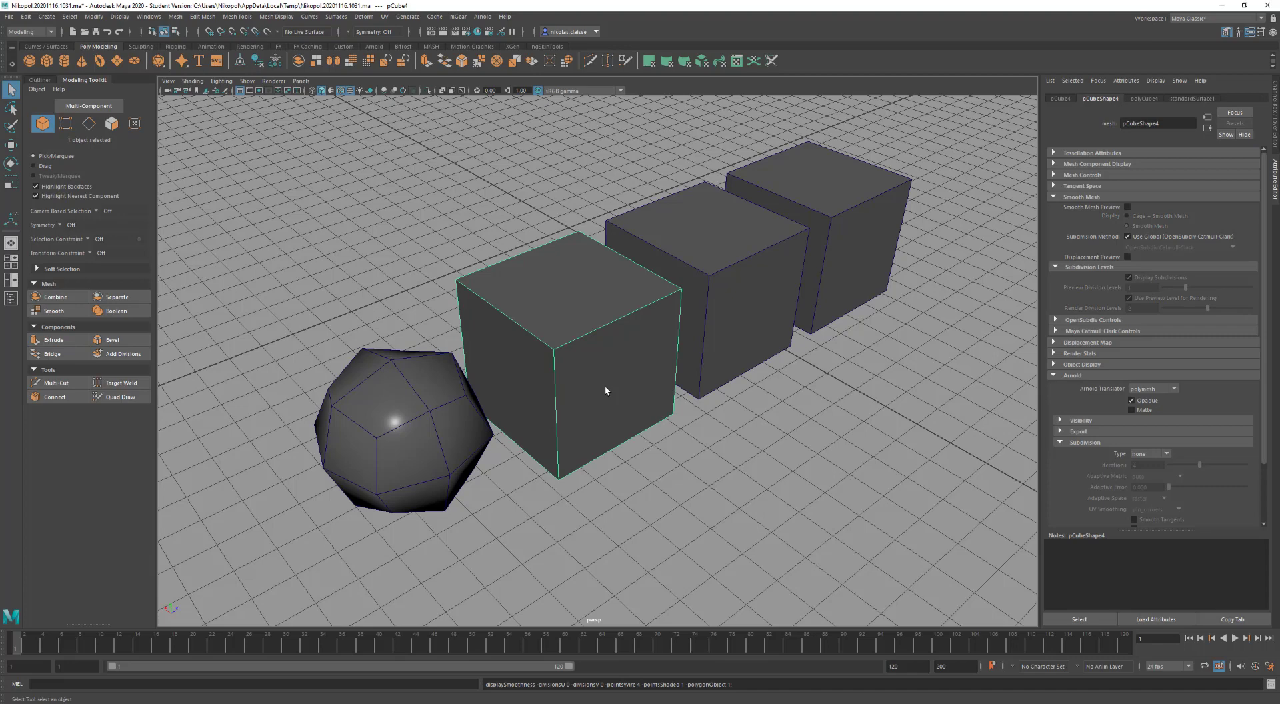
pyautogui.press('2')
pyautogui.press('3')
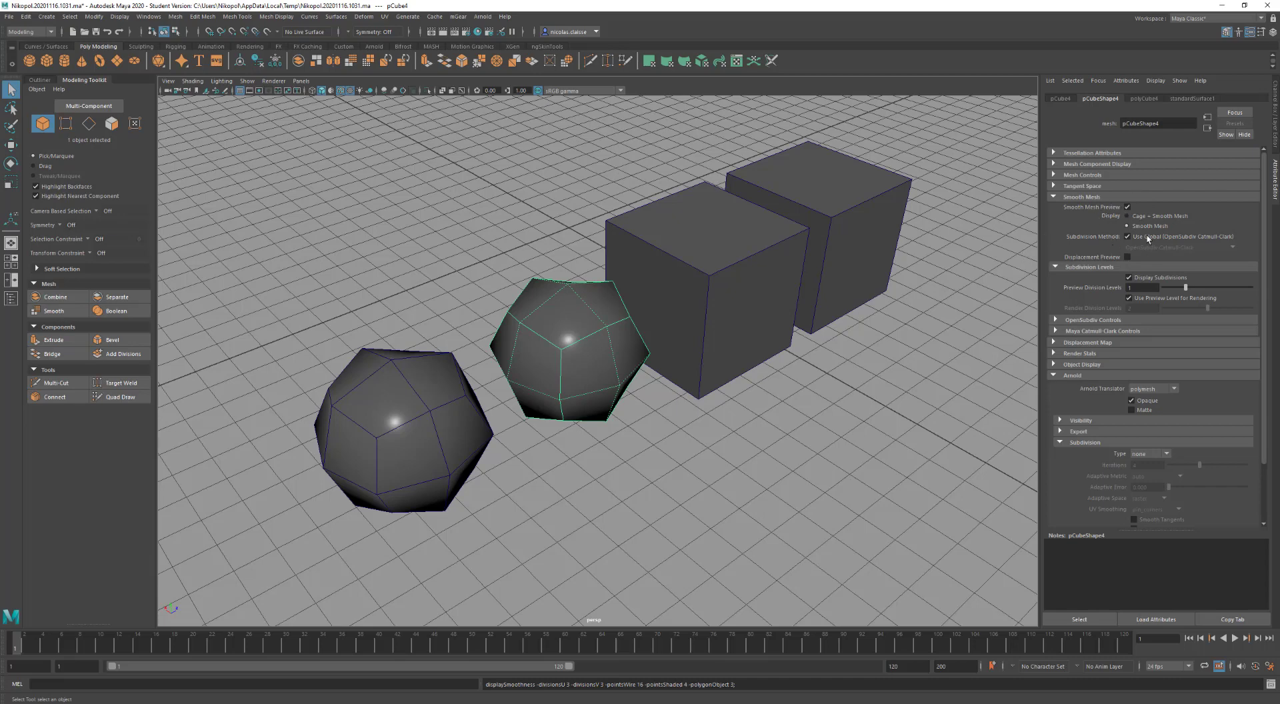
pyautogui.press('1')
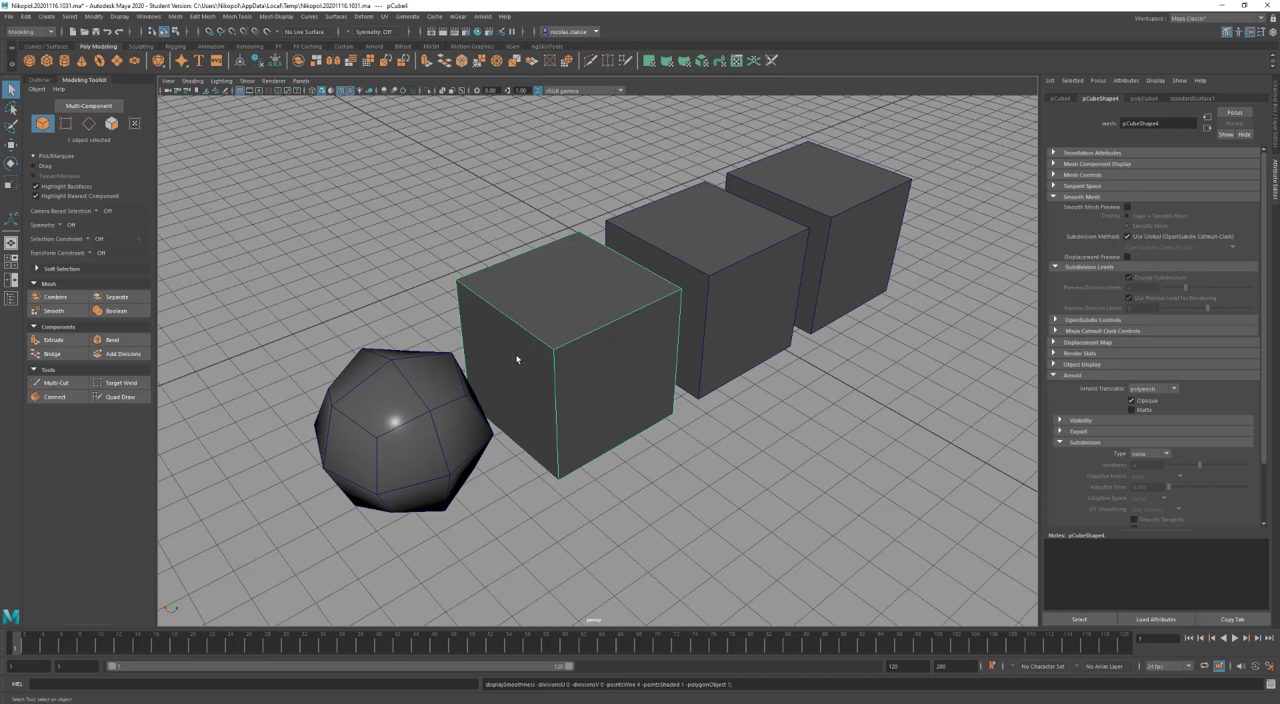
# Select the second cube's top face and view it in cage + smooth mesh display and in smooth mesh display
pyautogui.moveTo(599, 294); pyautogui.dragTo(599, 319, button='right')
pyautogui.click(584, 294)
pyautogui.press('2')
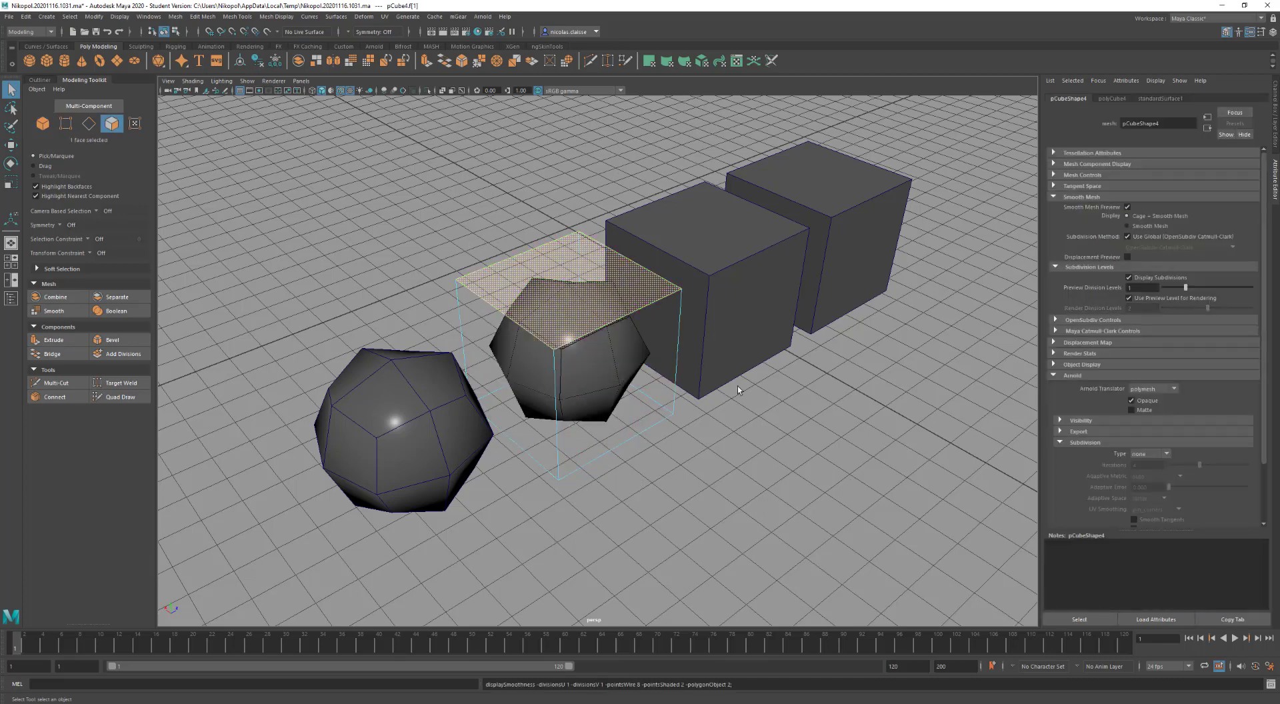
pyautogui.keyDown('alt'); pyautogui.moveTo(648, 415); pyautogui.dragTo(553, 343); pyautogui.keyUp('alt')
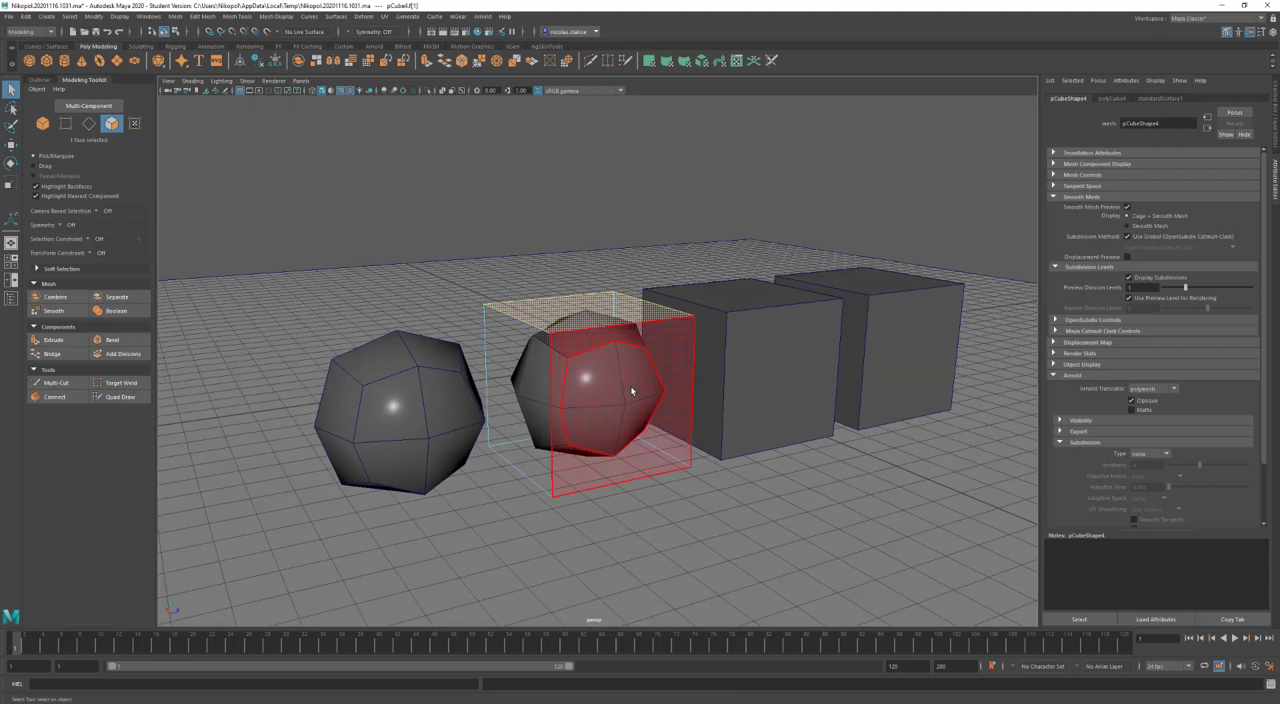
pyautogui.press('3')
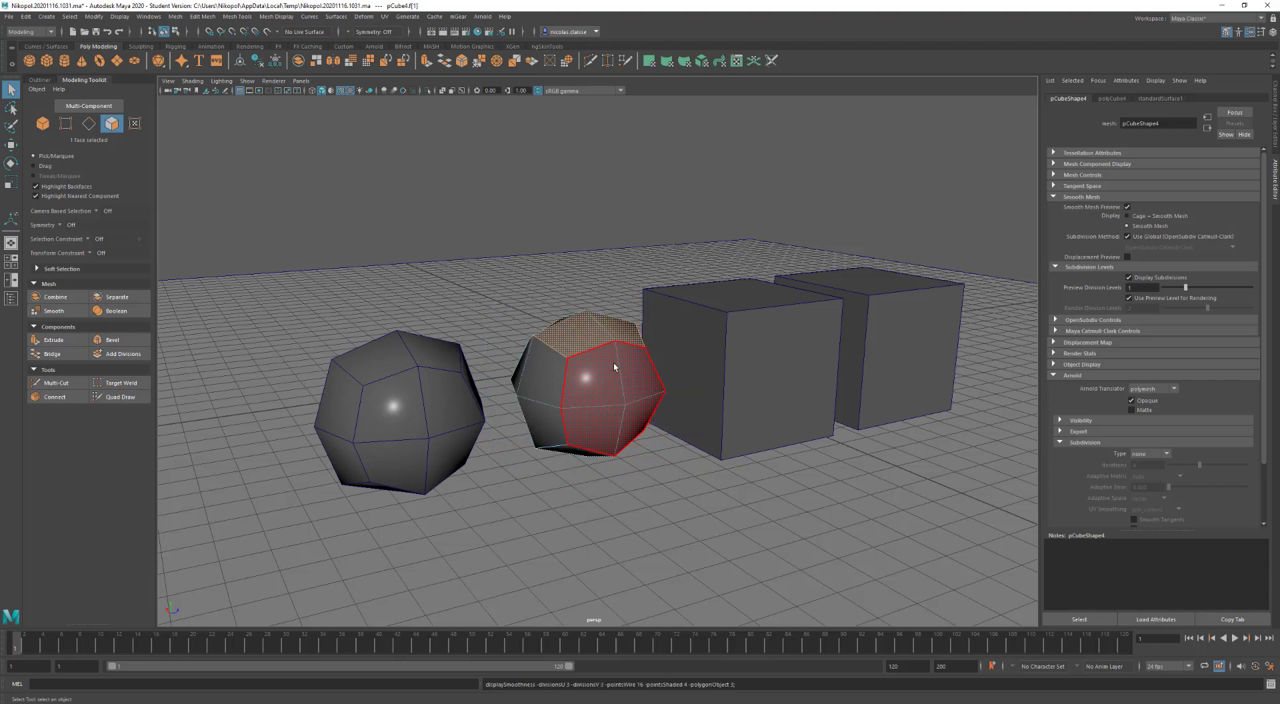
# Select a side face of the second cube in smooth preview and set the mesh's preview division levels to 2
pyautogui.keyDown('alt'); pyautogui.moveTo(598, 346); pyautogui.dragTo(596, 372); pyautogui.keyUp('alt')
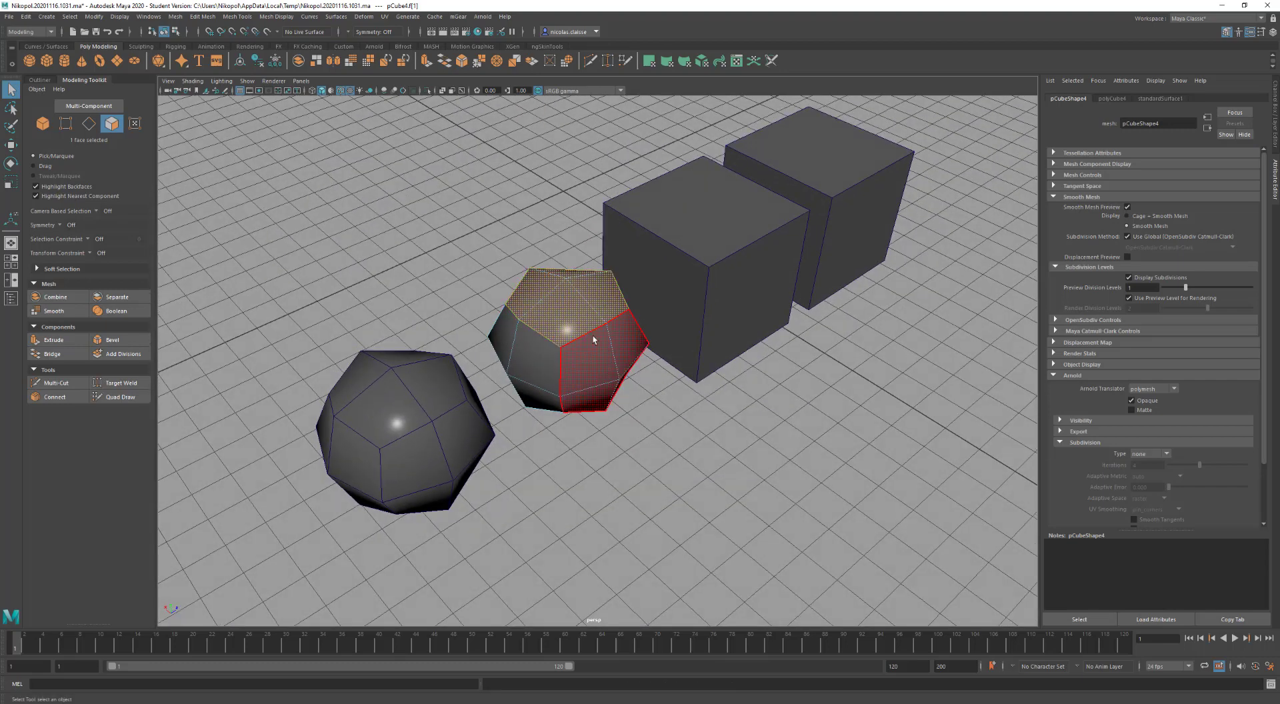
pyautogui.click(595, 367)
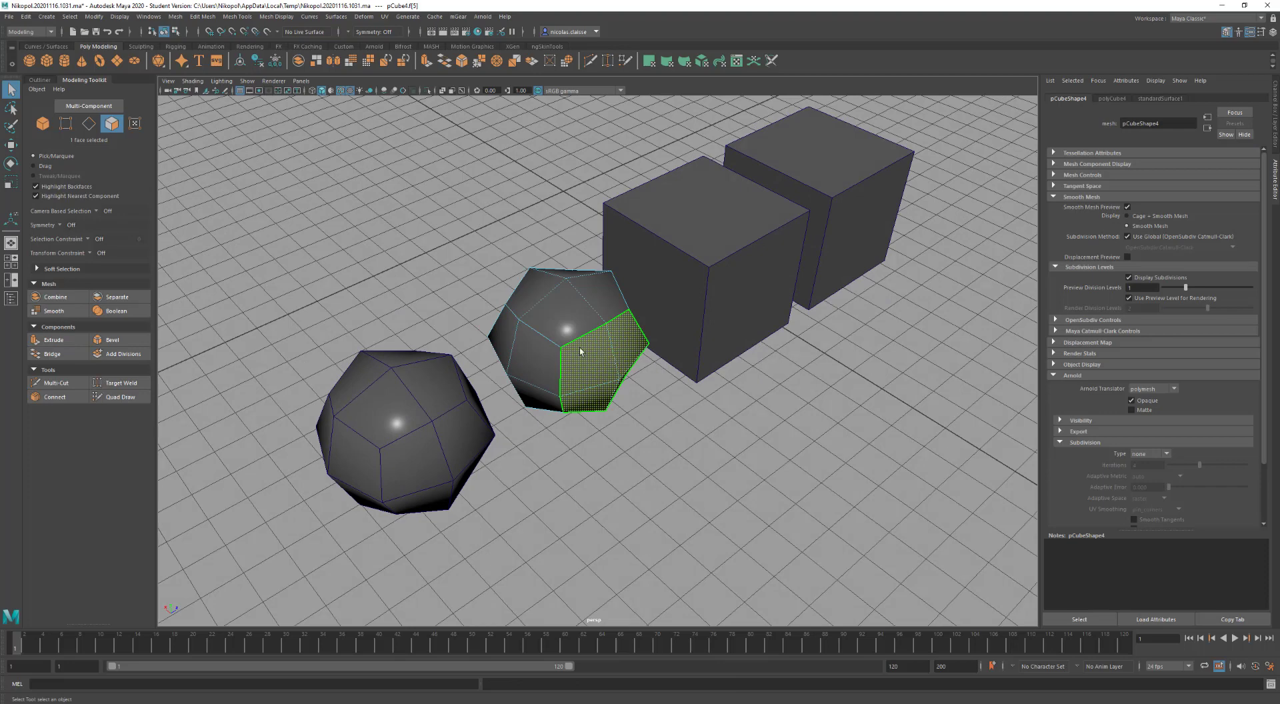
pyautogui.press('1')
pyautogui.press('3')
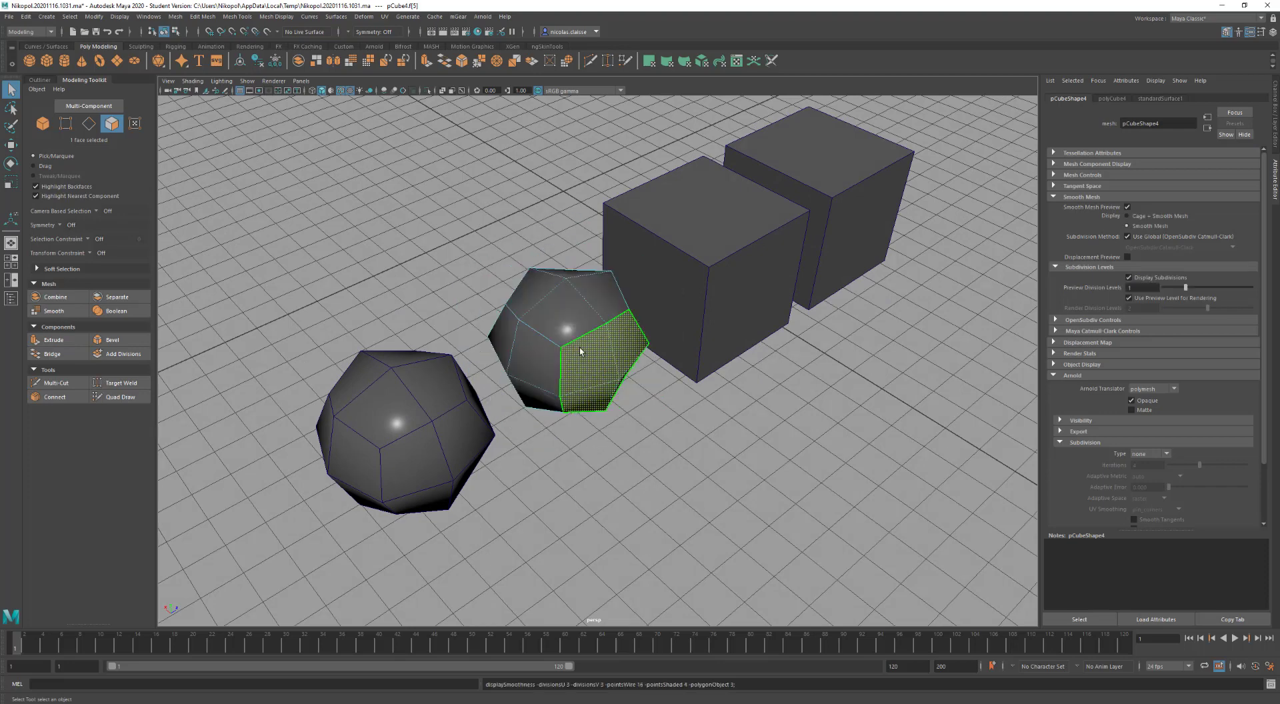
pyautogui.keyDown('alt'); pyautogui.moveTo(579, 361); pyautogui.dragTo(545, 351); pyautogui.keyUp('alt')
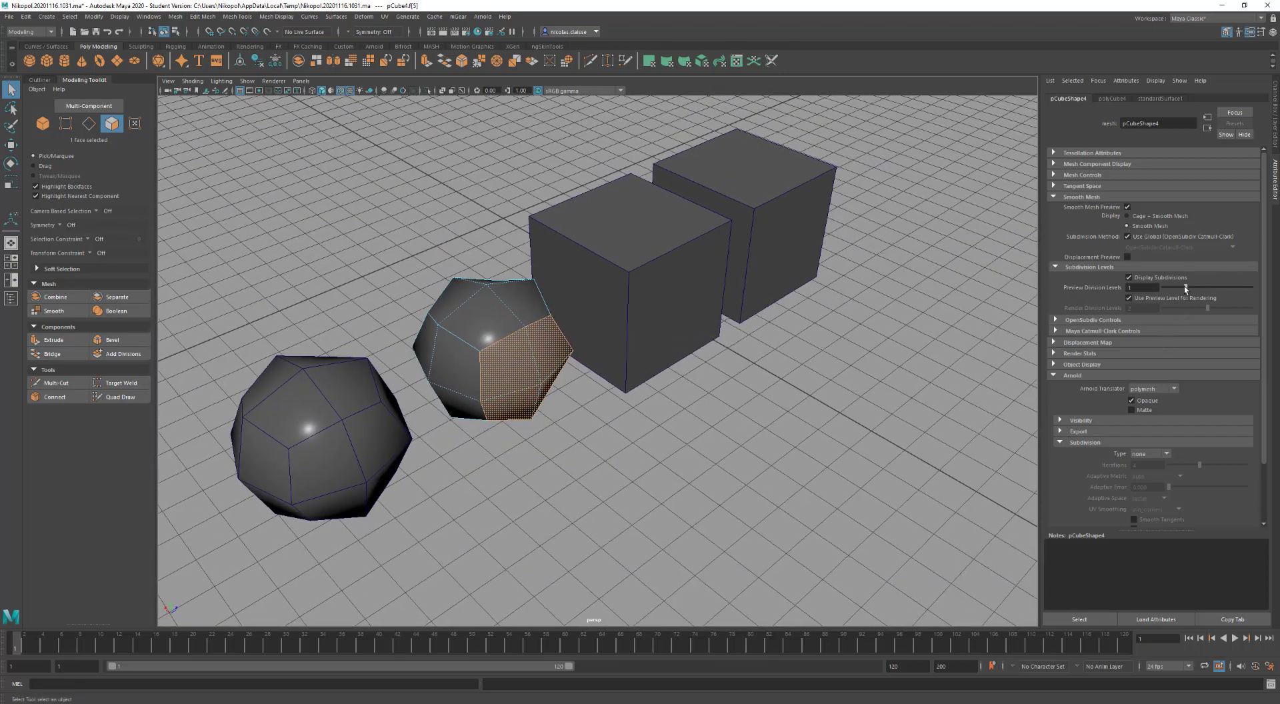
pyautogui.moveTo(1194, 290); pyautogui.dragTo(1207, 291)
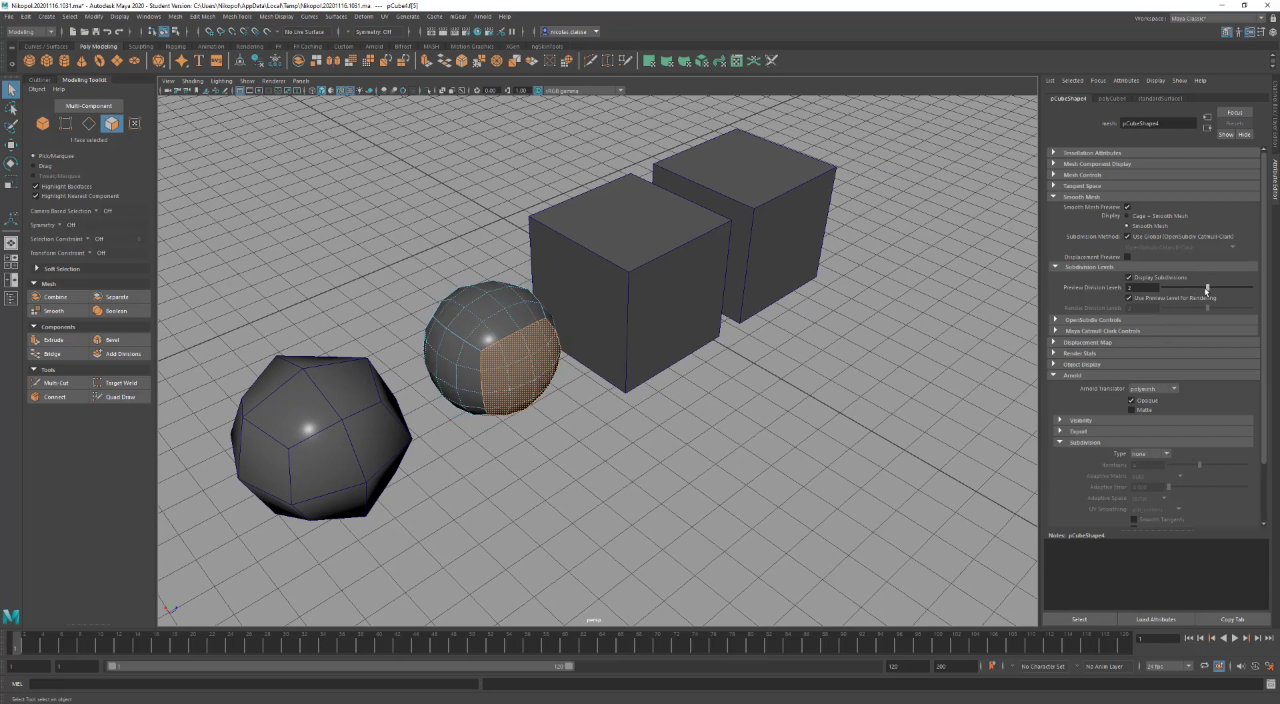
# Smooth-preview the third cube at preview level 1, with a separate render division level of 3 instead of the preview level
pyautogui.click(643, 286)
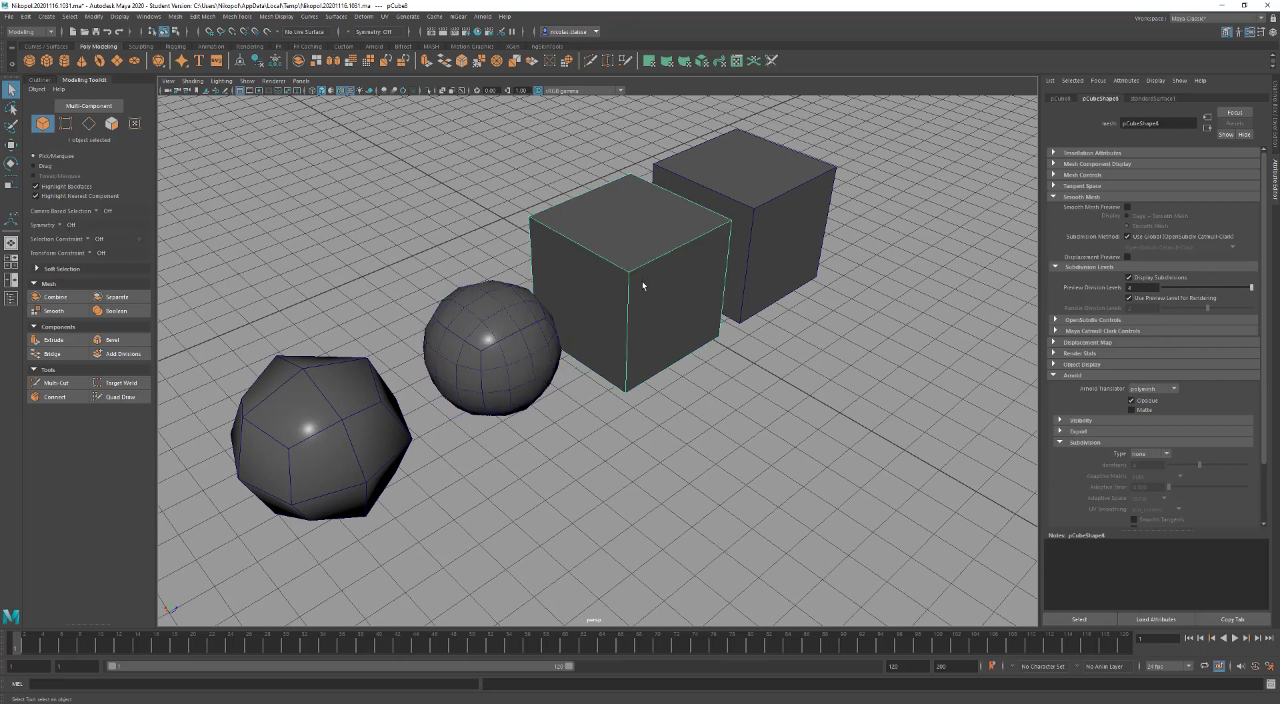
pyautogui.press('3')
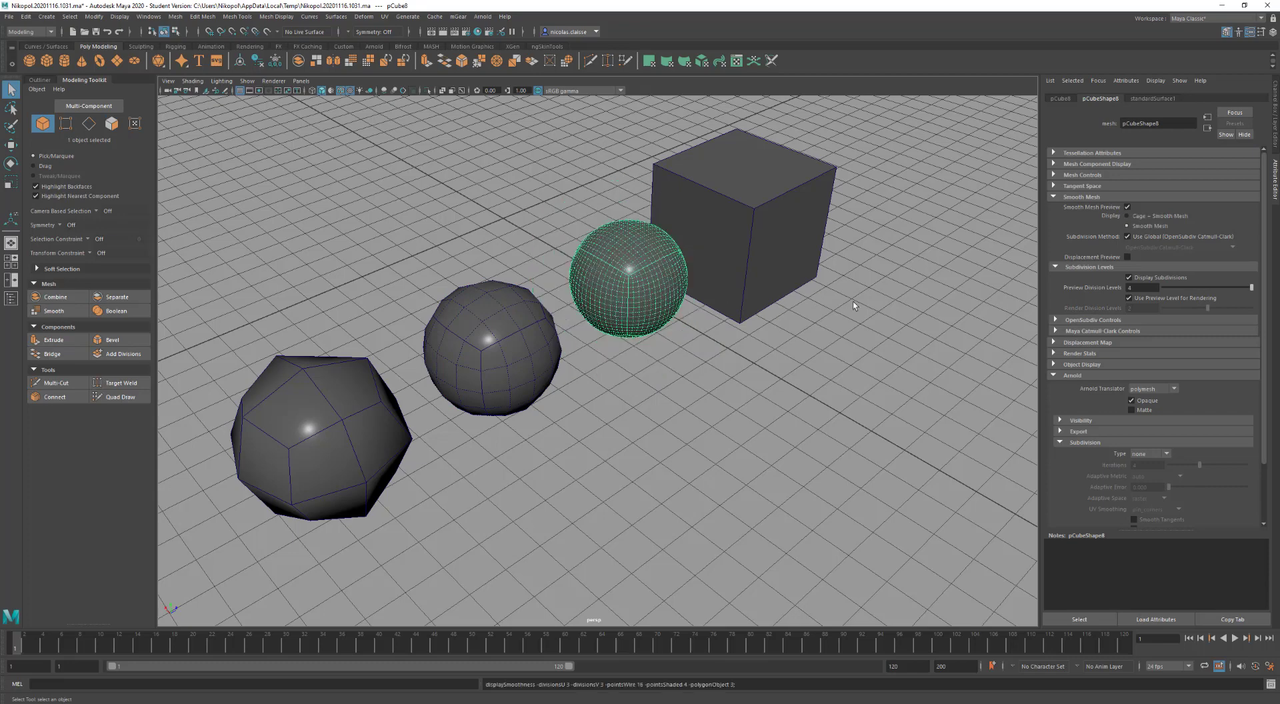
pyautogui.click(1148, 298)
pyautogui.click(1195, 287)
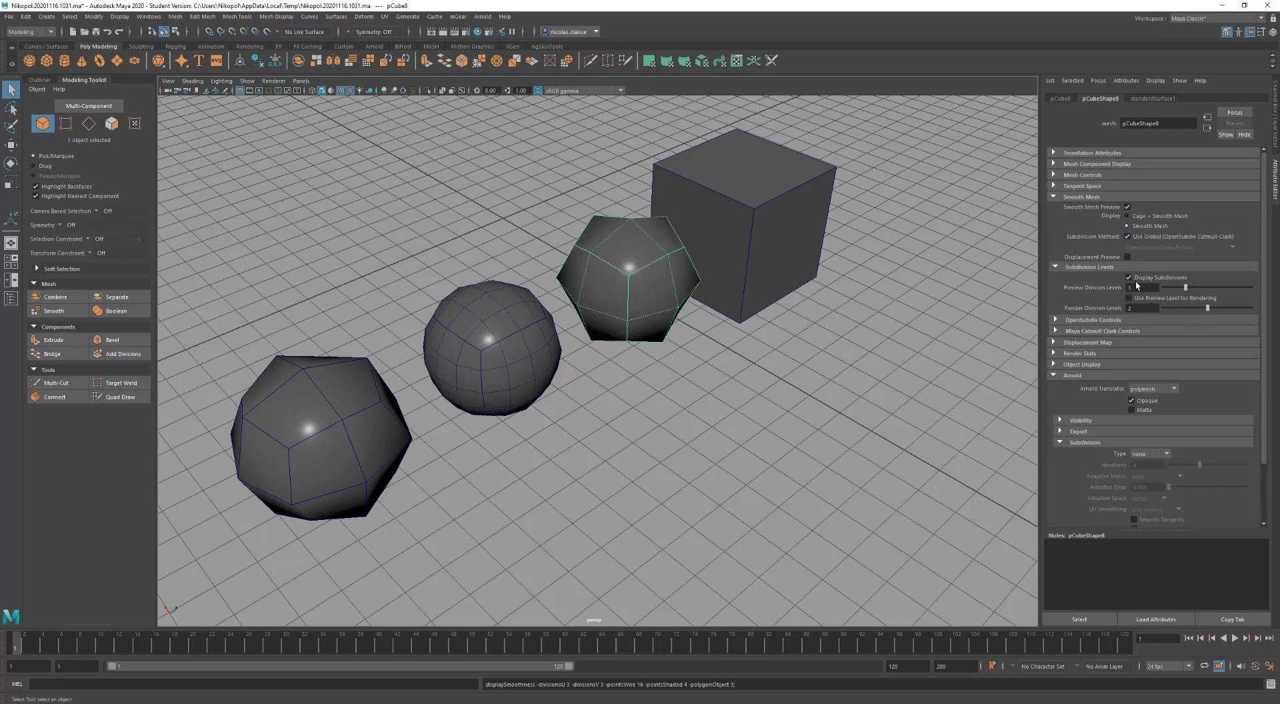
pyautogui.moveTo(1205, 310); pyautogui.dragTo(1220, 310)
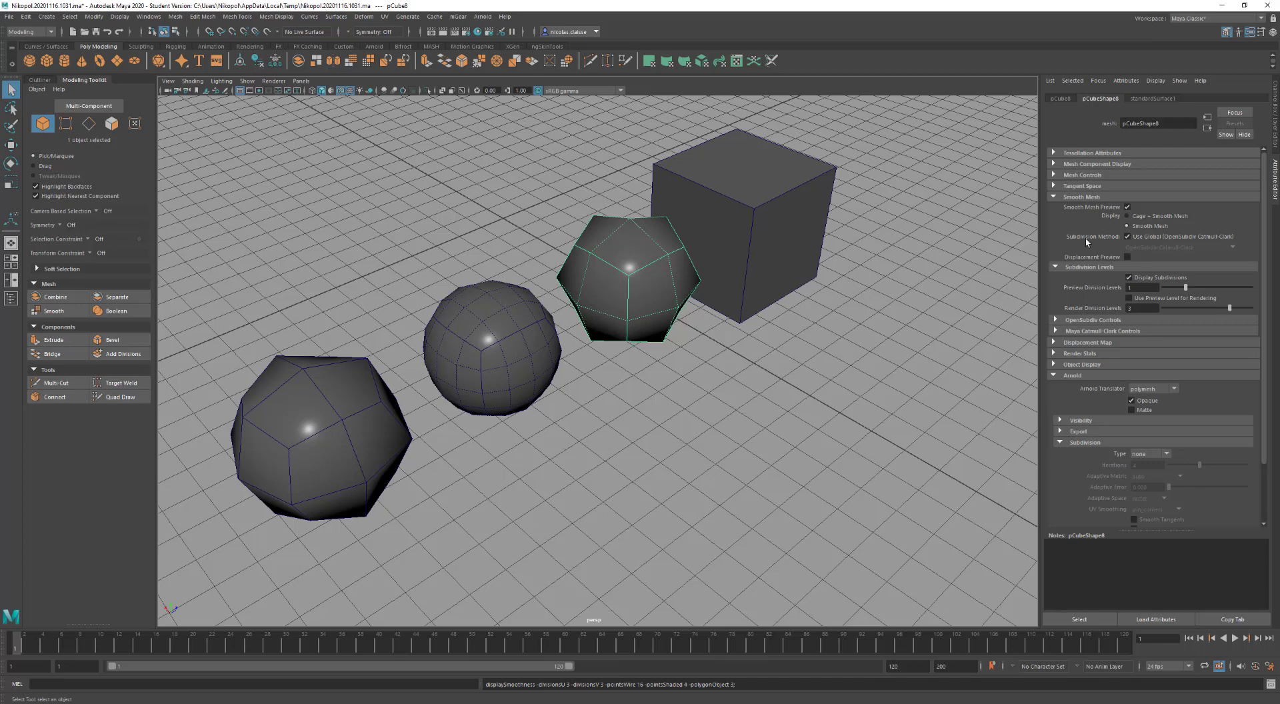
# Render the scene in the Arnold RenderView, framing all four objects, and select the second mesh
pyautogui.click(483, 16)
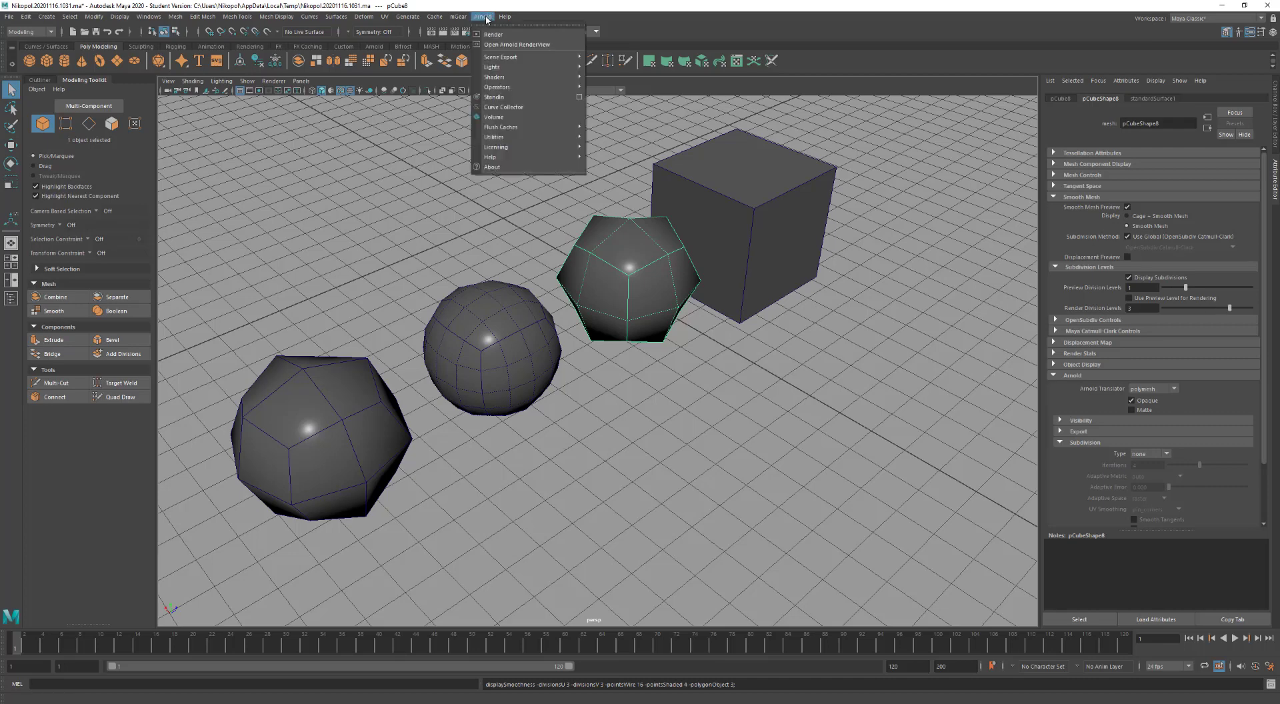
pyautogui.click(514, 41)
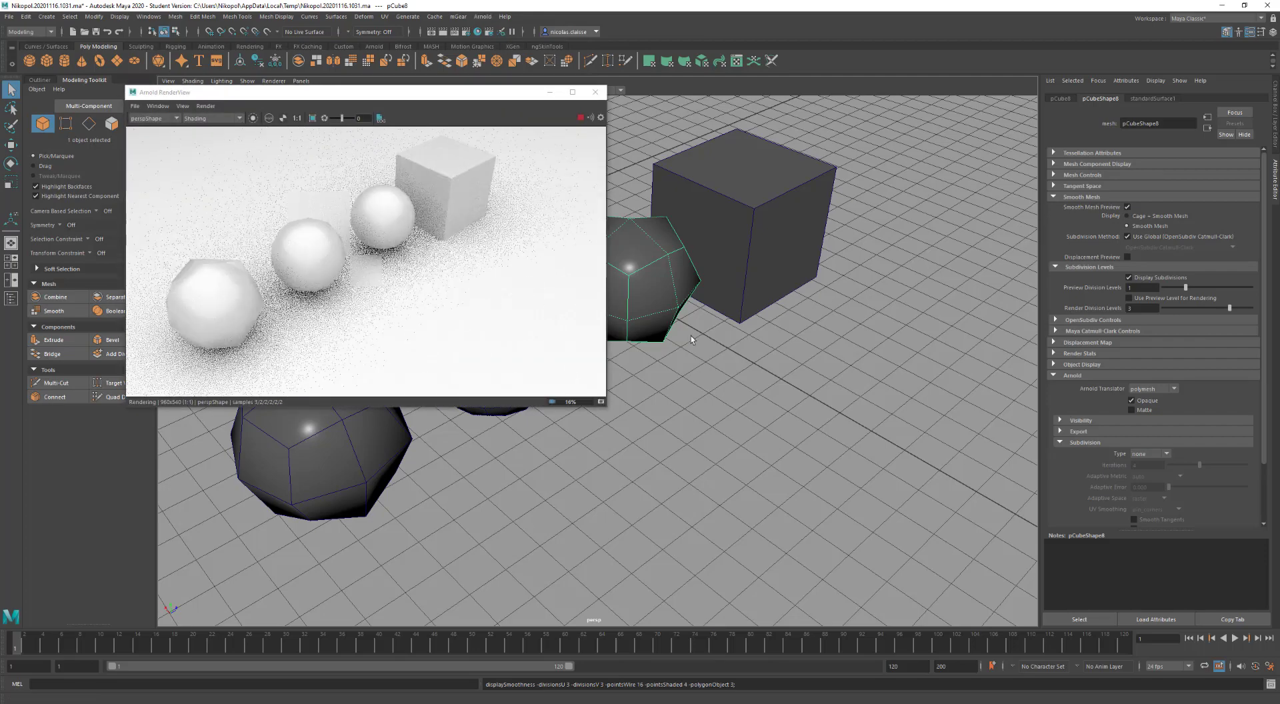
pyautogui.keyDown('alt'); pyautogui.moveTo(680, 348); pyautogui.dragTo(785, 388, button='middle'); pyautogui.keyUp('alt')
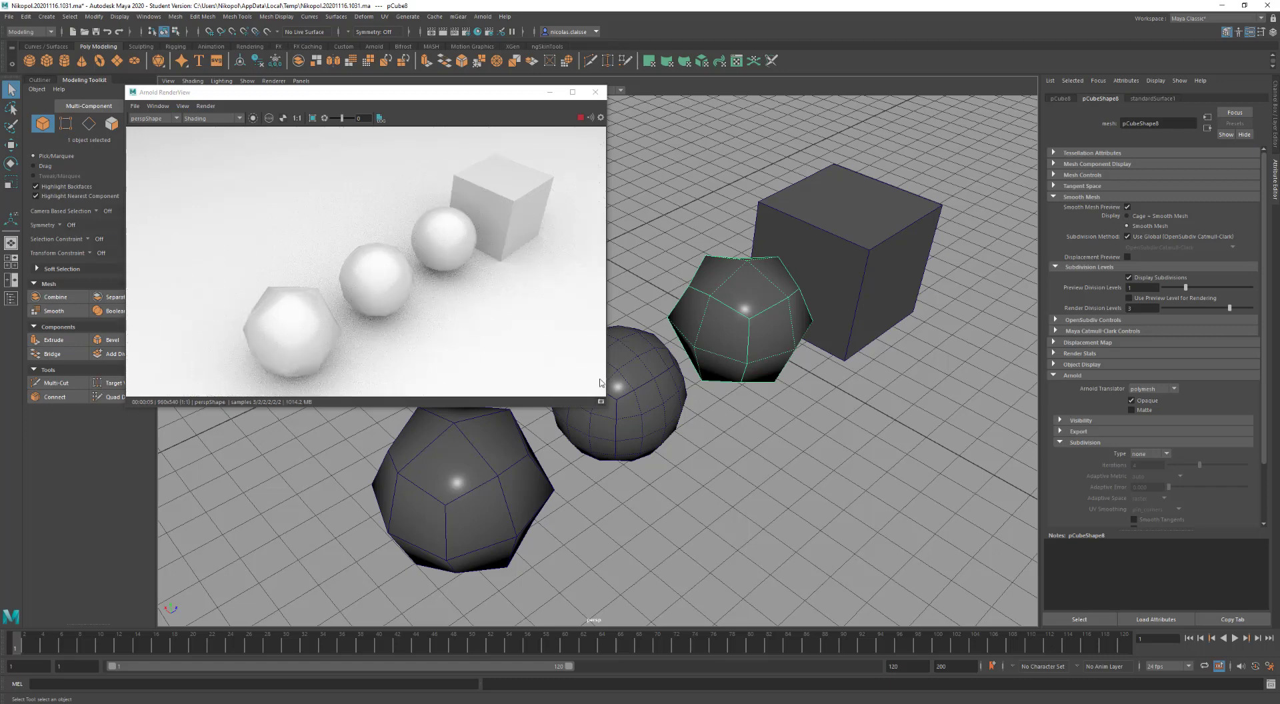
pyautogui.click(659, 388)
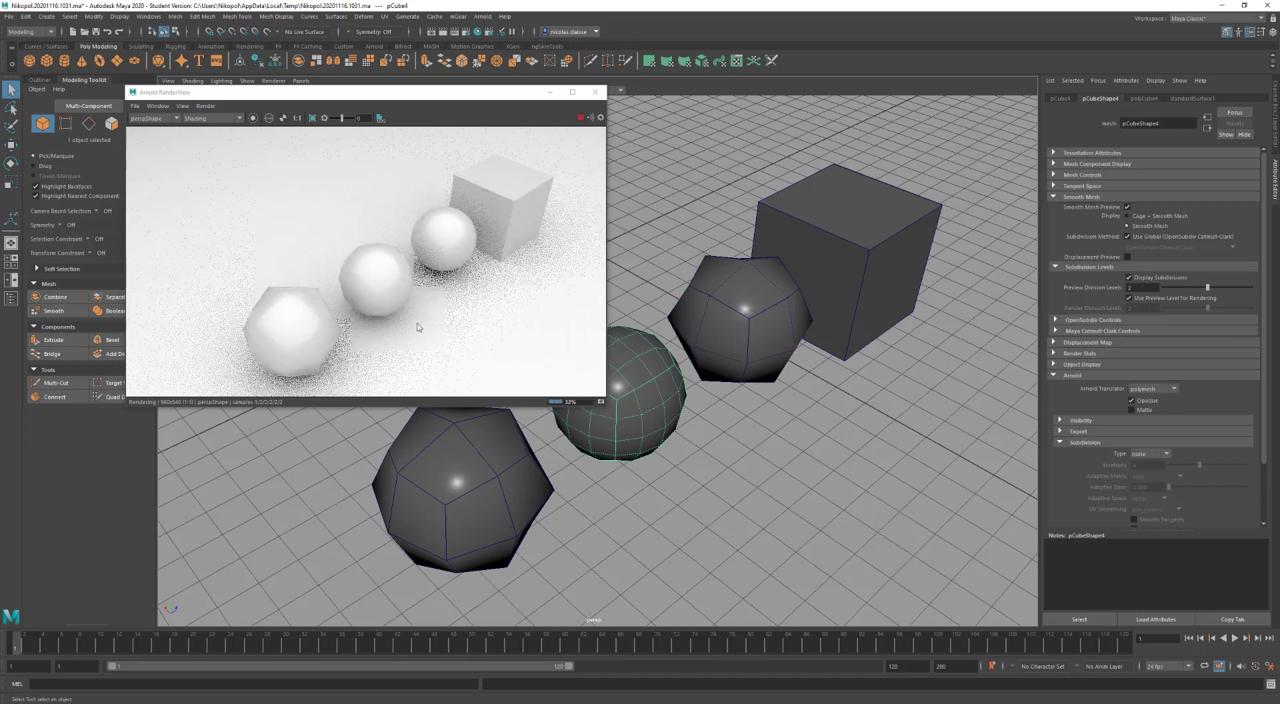
# Select the third smooth-previewed mesh and set its render division levels to 2, independent of its preview level
pyautogui.click(744, 311)
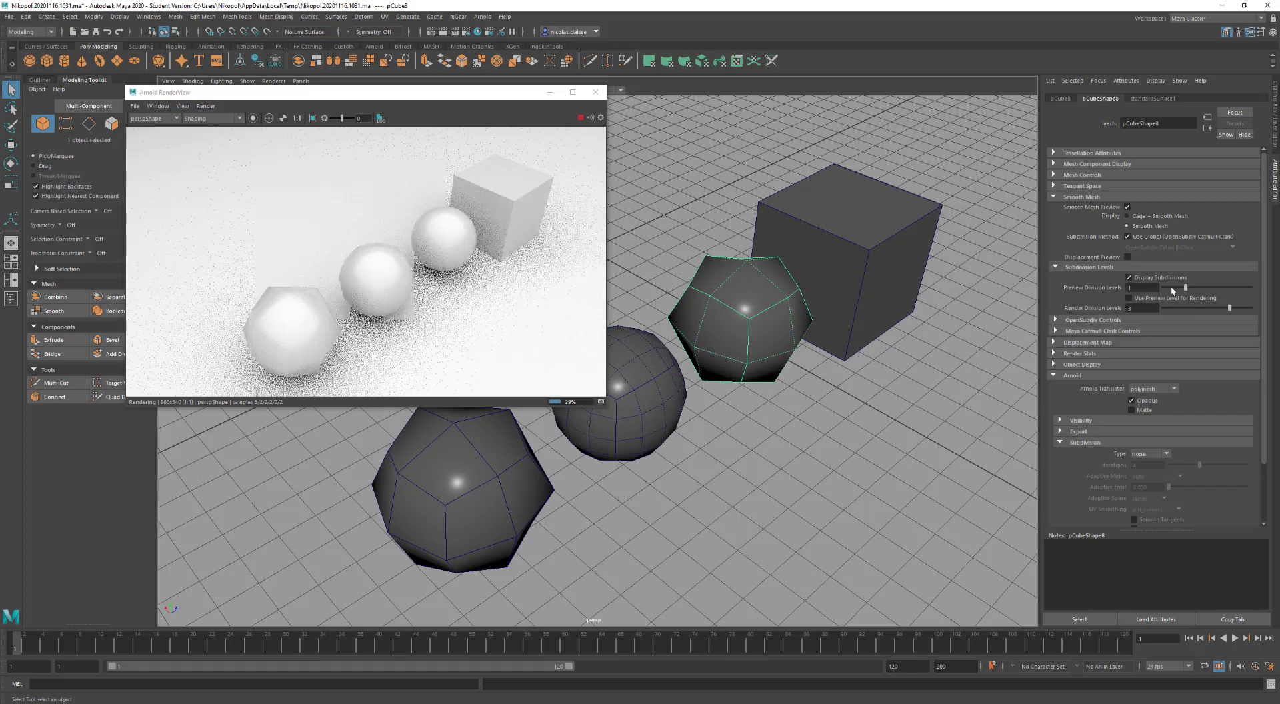
pyautogui.moveTo(1171, 286); pyautogui.dragTo(1178, 287)
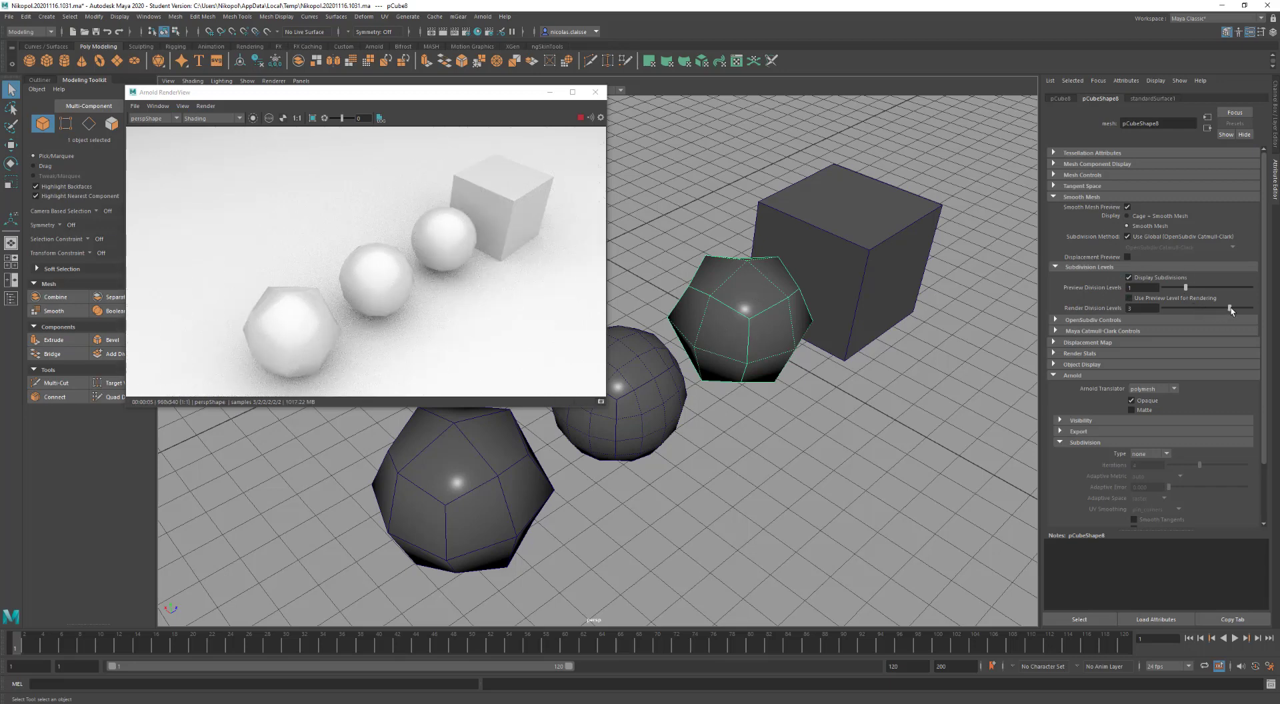
pyautogui.moveTo(1231, 310); pyautogui.dragTo(1212, 310)
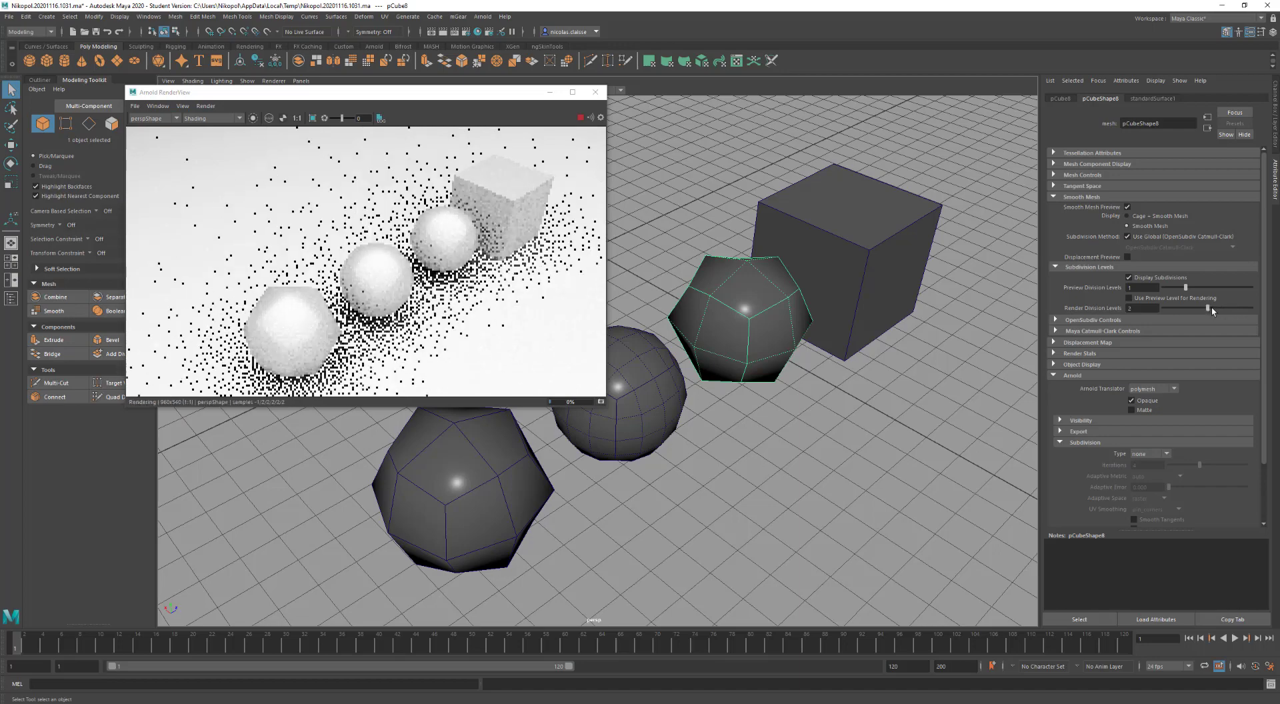
# Select the unsmoothed fourth cube and set its Arnold subdivision type to catclark
pyautogui.click(873, 273)
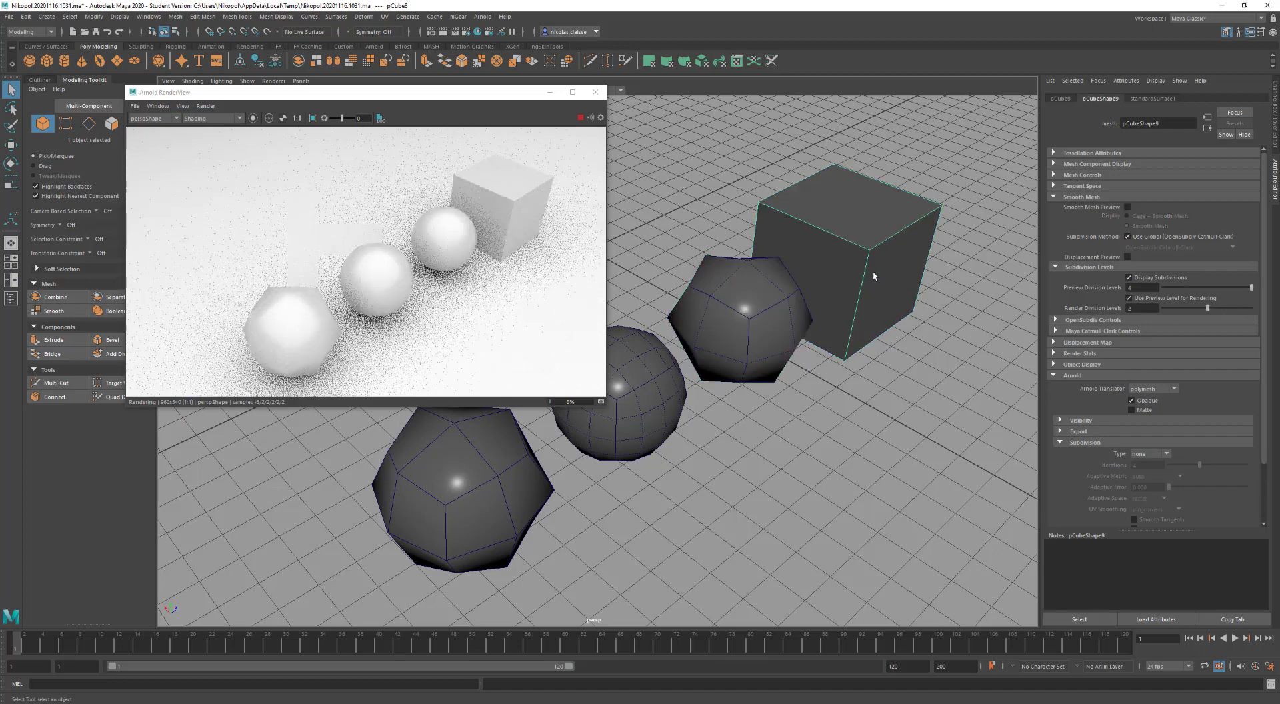
pyautogui.keyDown('alt'); pyautogui.moveTo(870, 282); pyautogui.dragTo(819, 289, button='middle'); pyautogui.keyUp('alt')
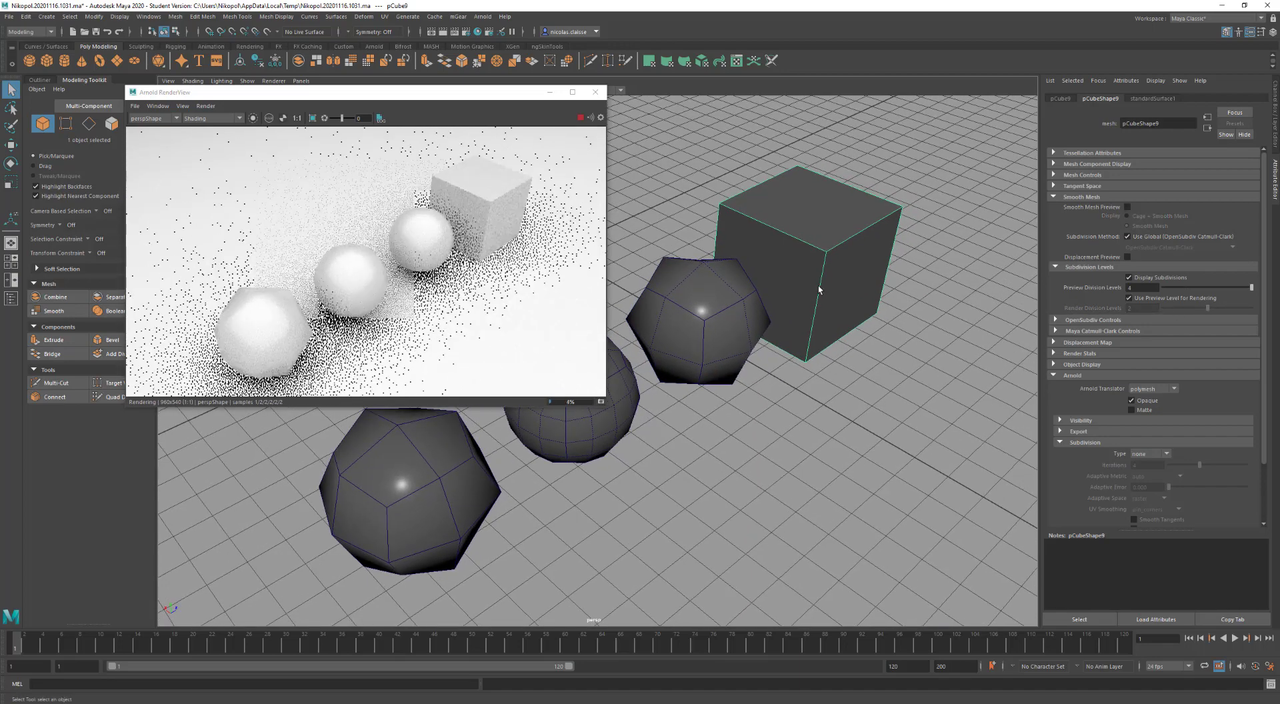
pyautogui.click(1147, 455)
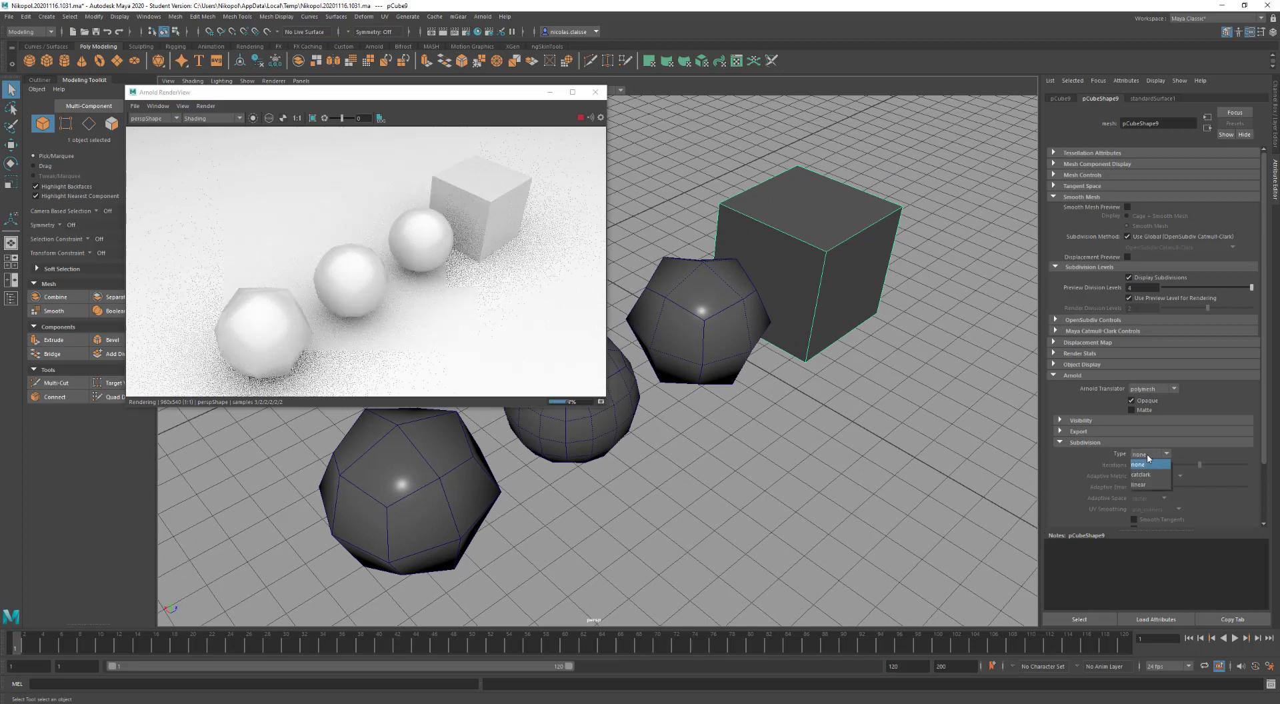
pyautogui.click(1150, 474)
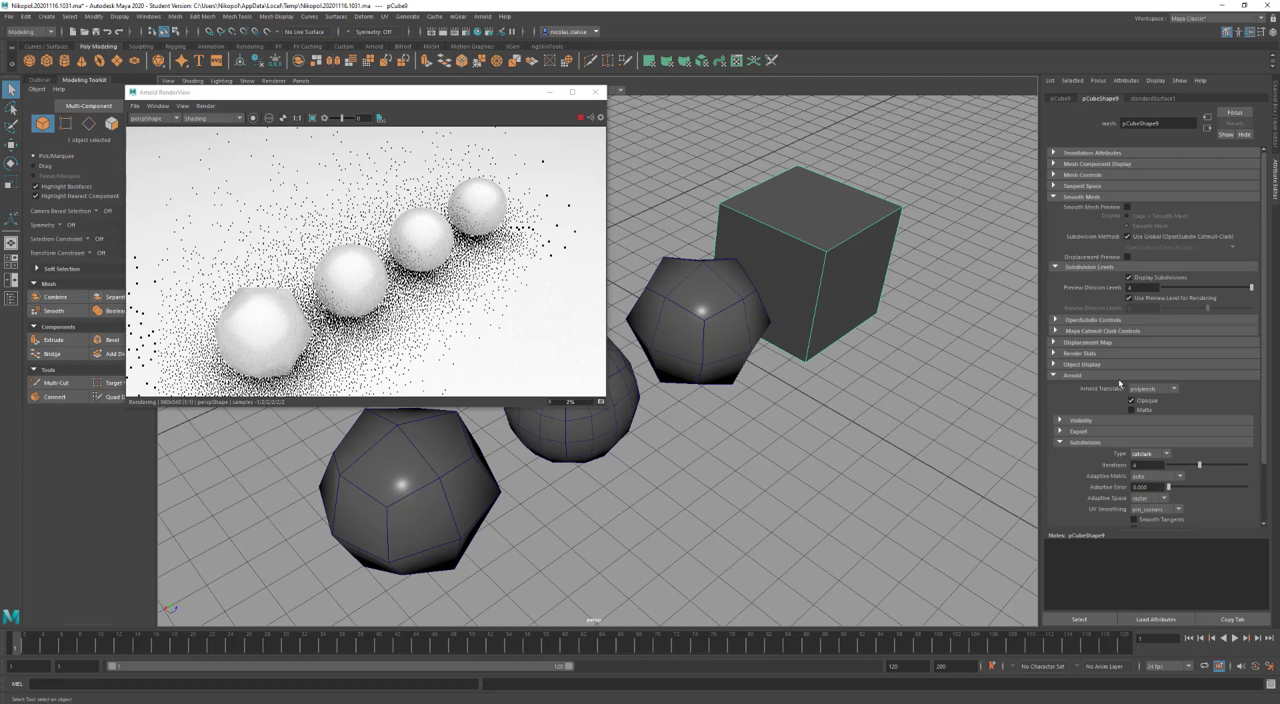
# Look over the fourth cube's Arnold visibility options and set its subdivision iterations to 3
pyautogui.click(1081, 377)
pyautogui.click(1081, 376)
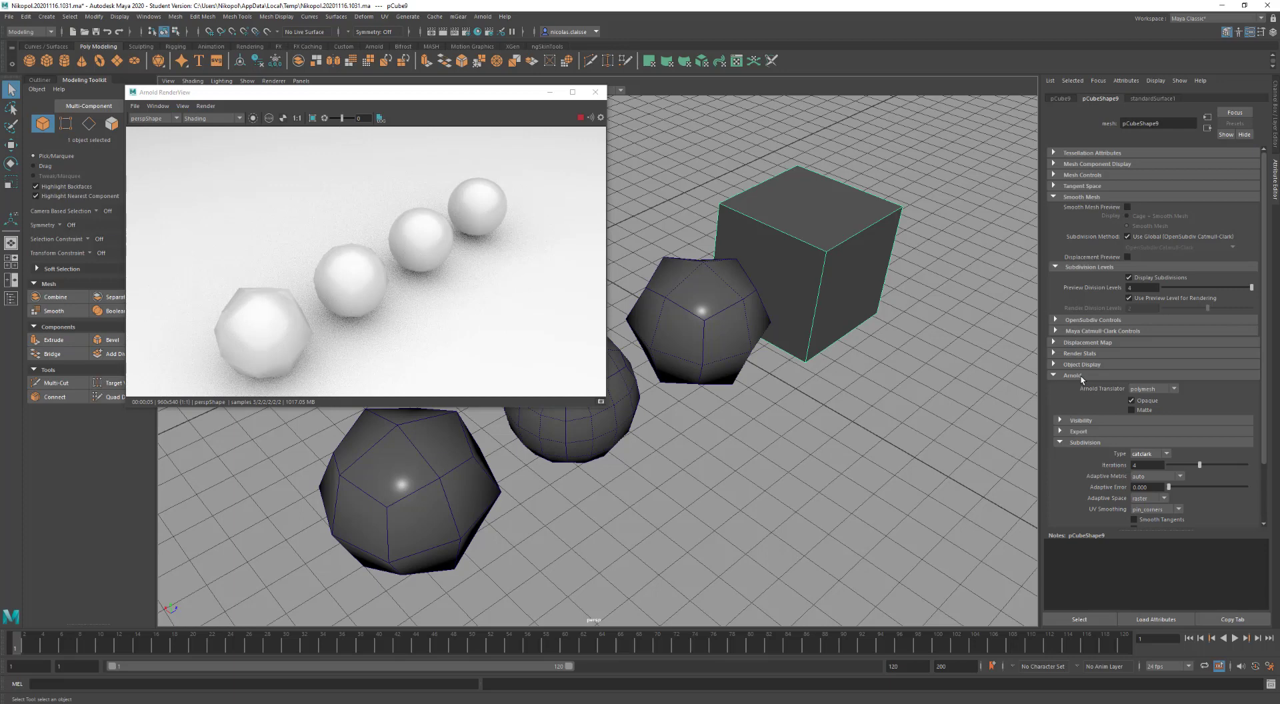
pyautogui.click(1093, 422)
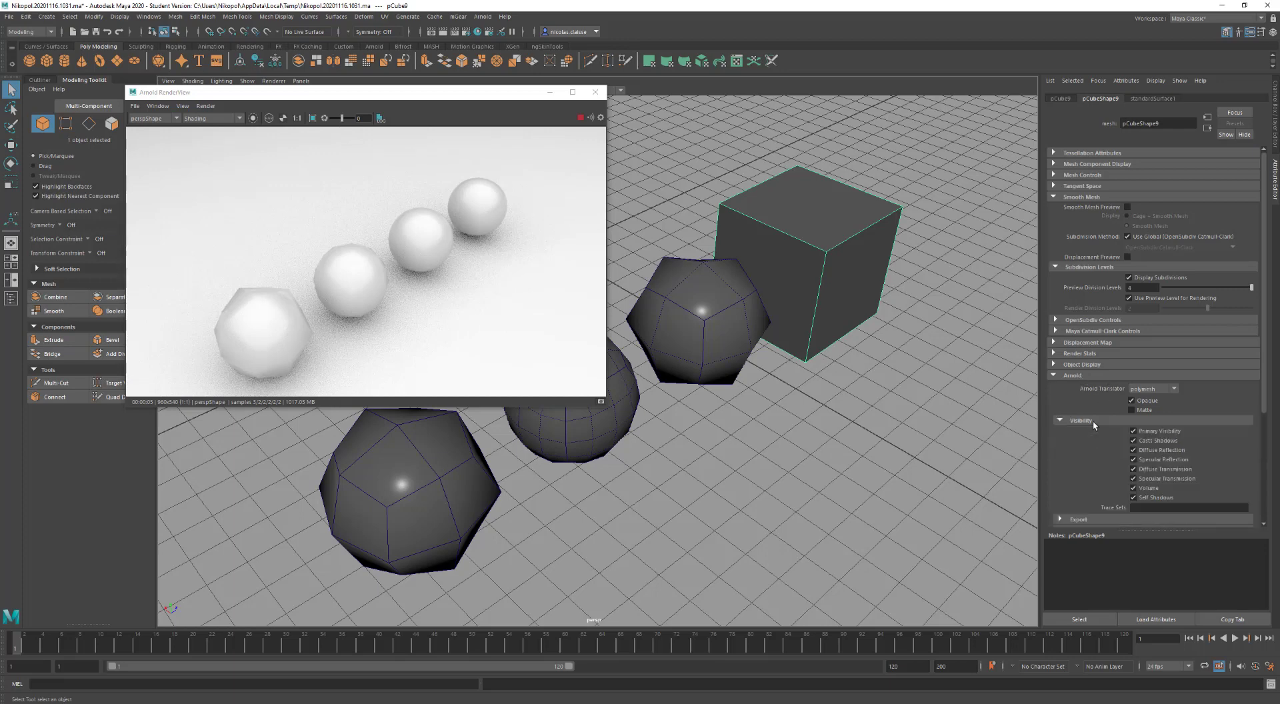
pyautogui.click(1094, 421)
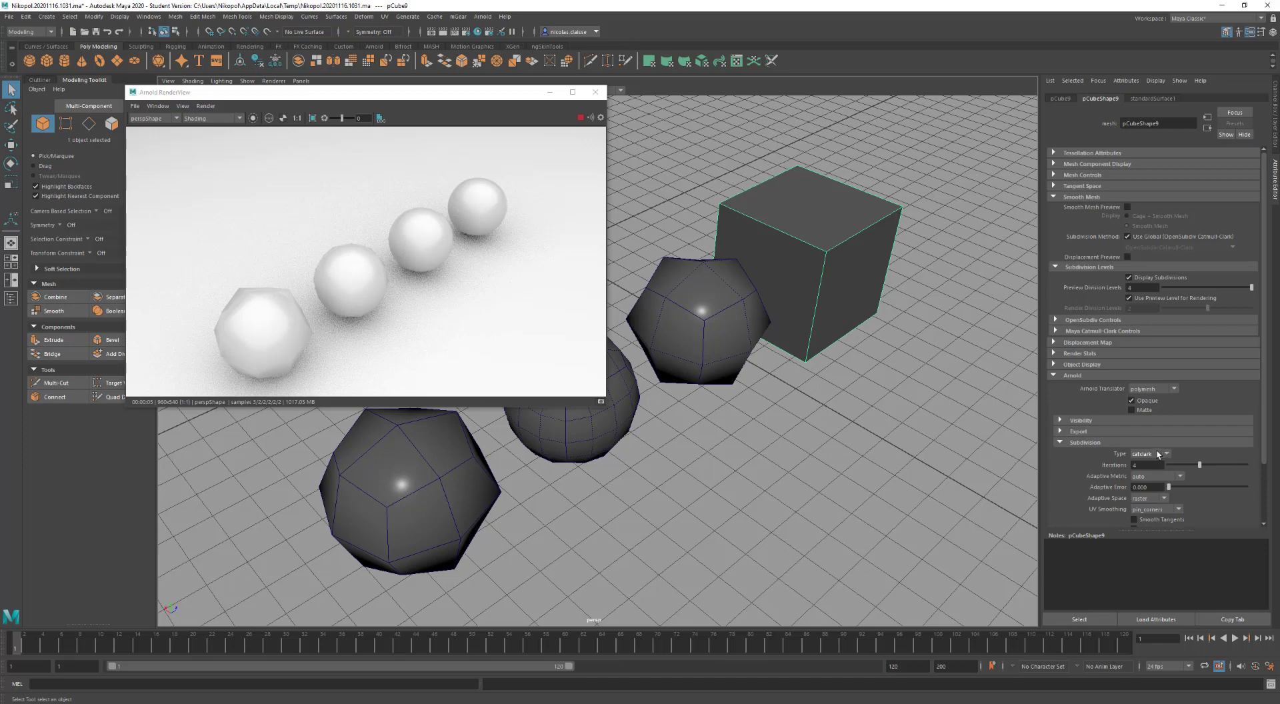
pyautogui.moveTo(1199, 465)
pyautogui.mouseDown()
pyautogui.moveTo(1160, 466)
pyautogui.moveTo(1183, 467)
pyautogui.mouseUp()
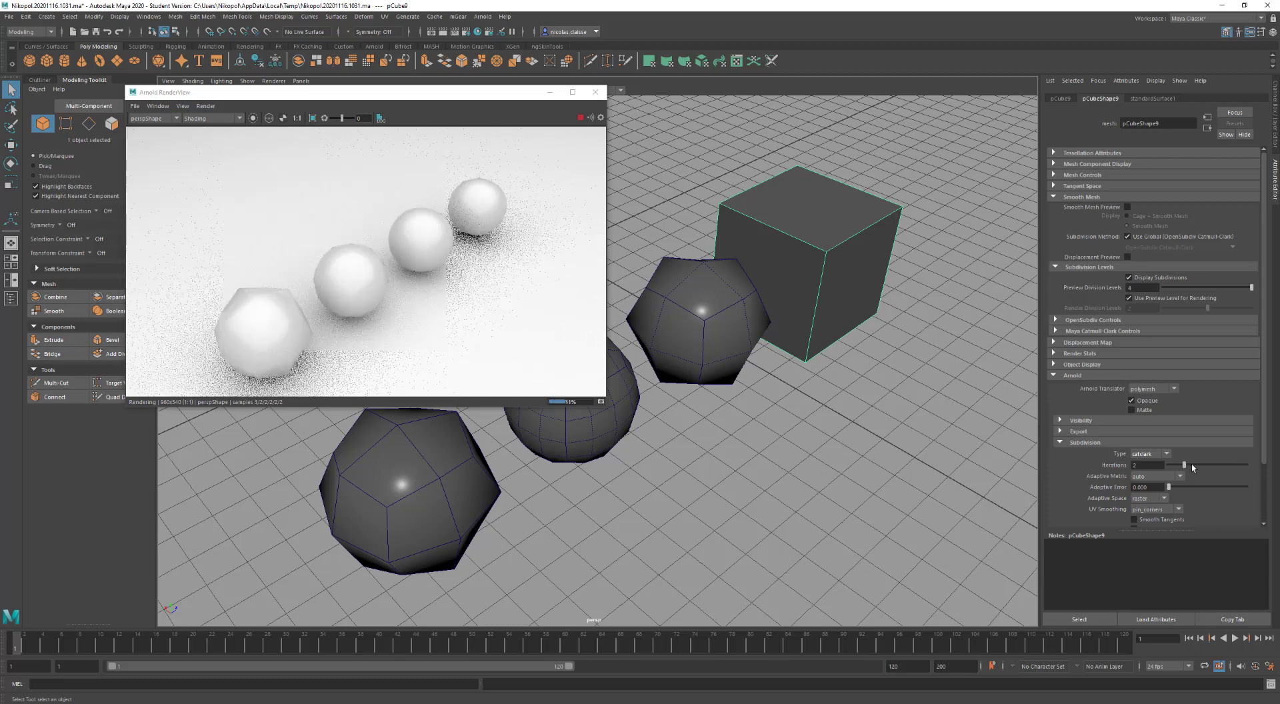
pyautogui.moveTo(1180, 465); pyautogui.dragTo(1191, 464)
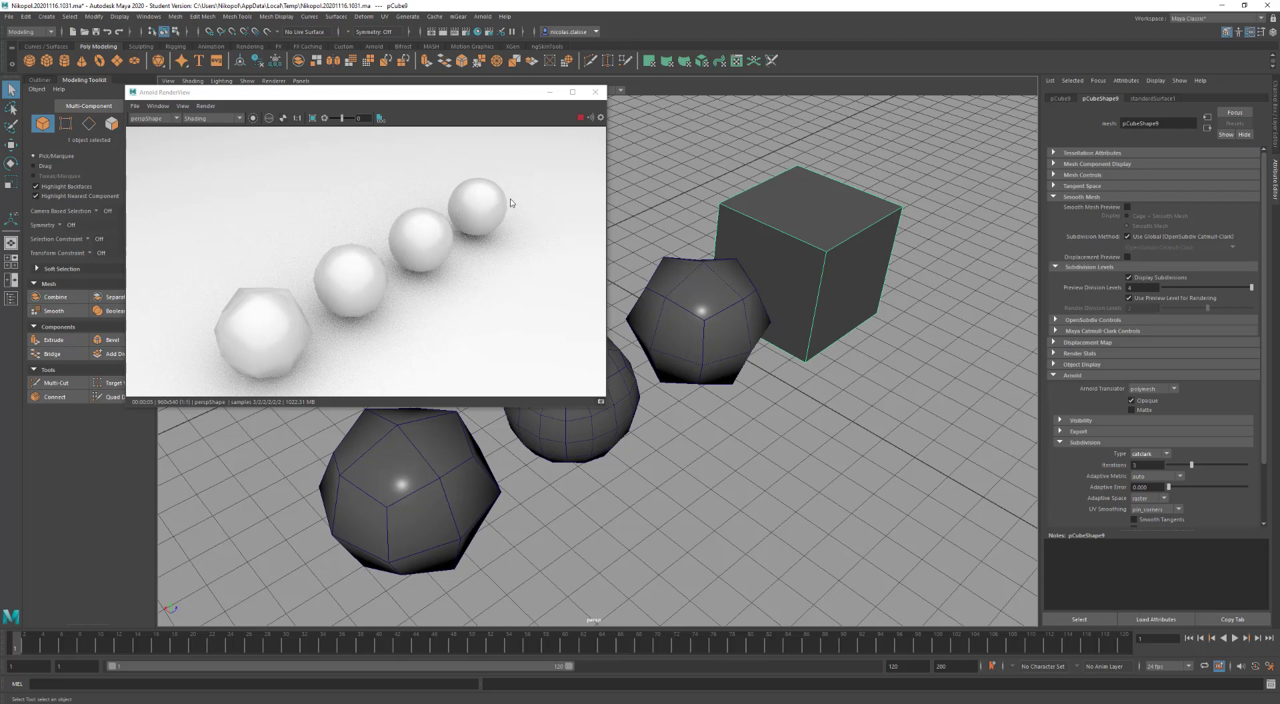
# Render the scene with Wireframe shading in the Arnold RenderView and compare the fourth cube at 4 and 3 subdivision iterations
pyautogui.click(505, 123)
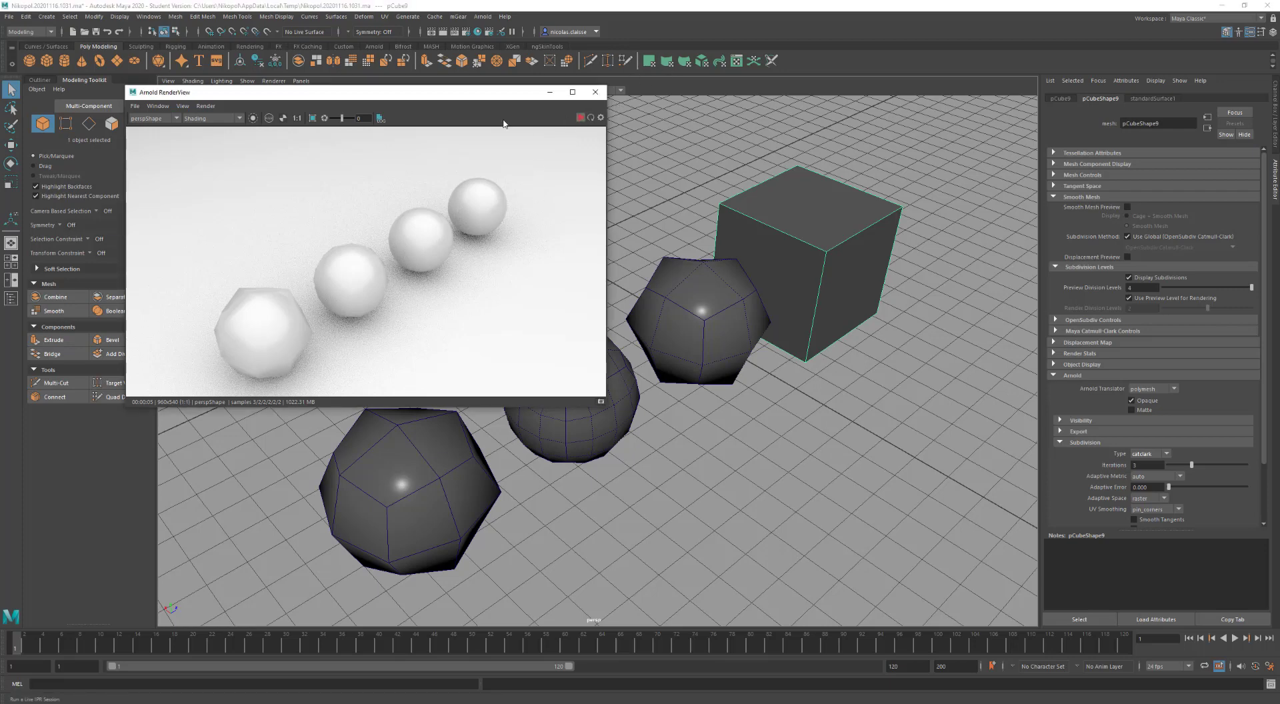
pyautogui.click(160, 106)
pyautogui.moveTo(218, 197)
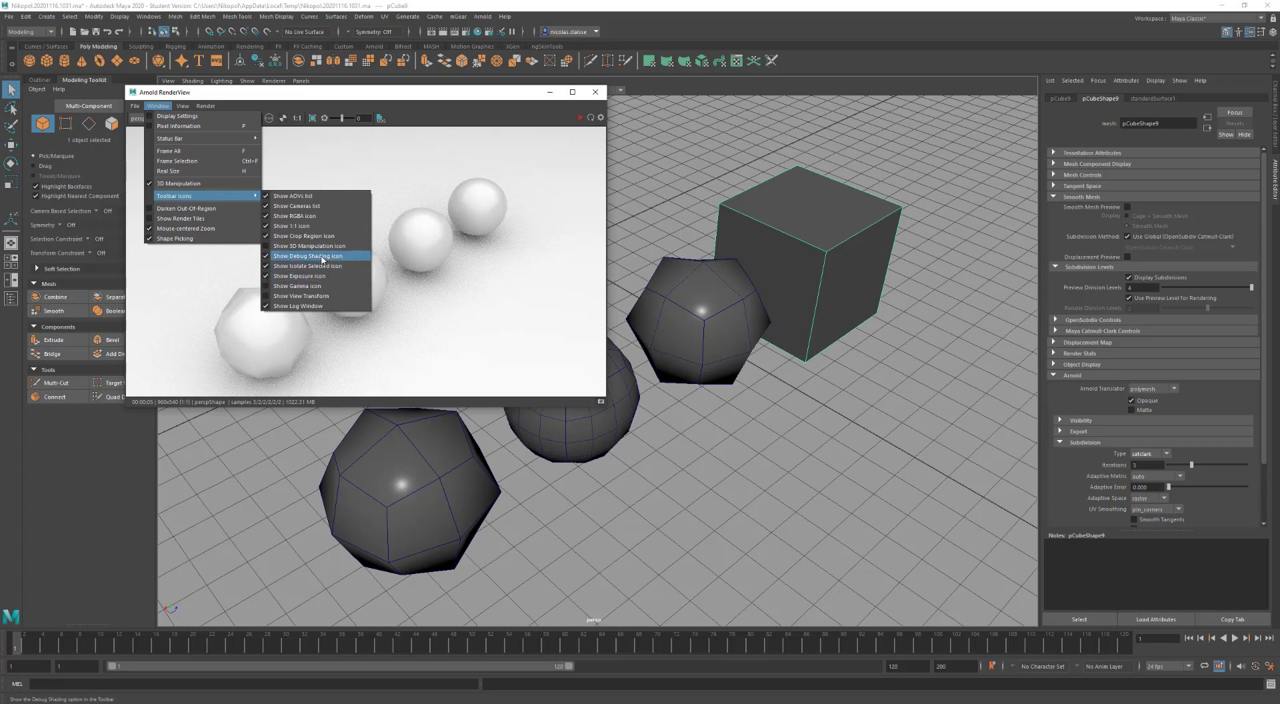
pyautogui.click(171, 101)
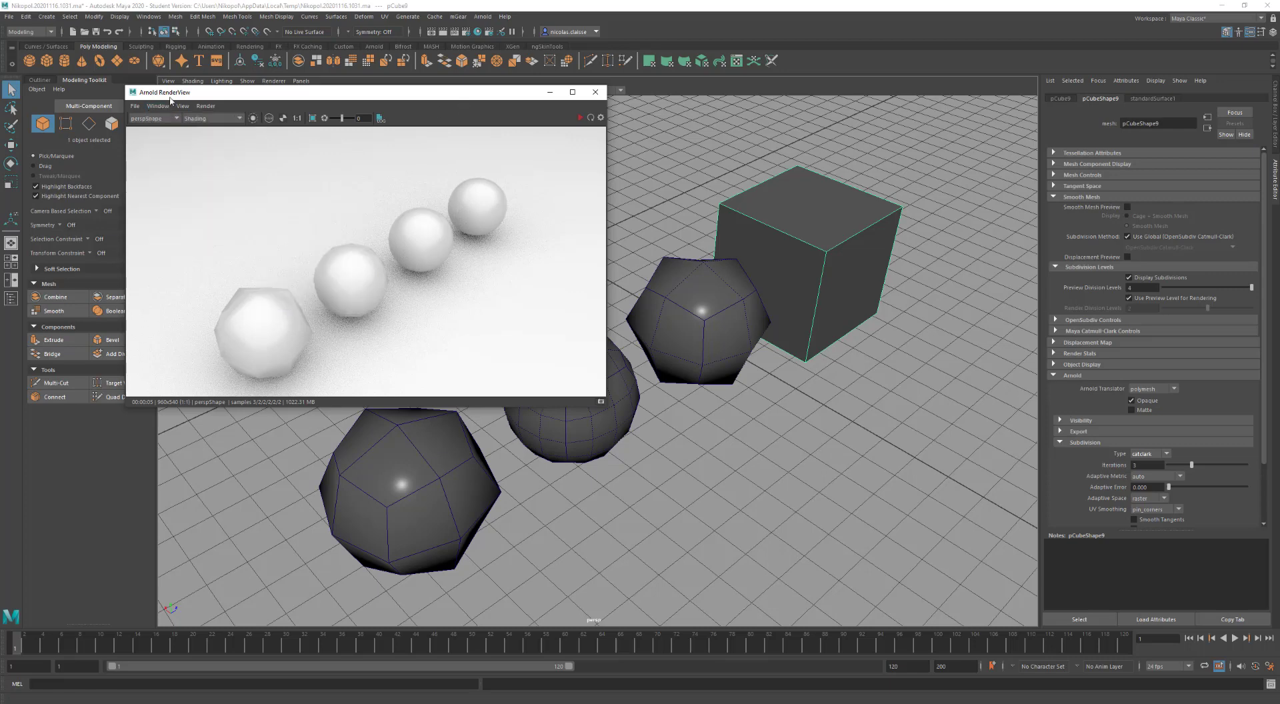
pyautogui.click(196, 118)
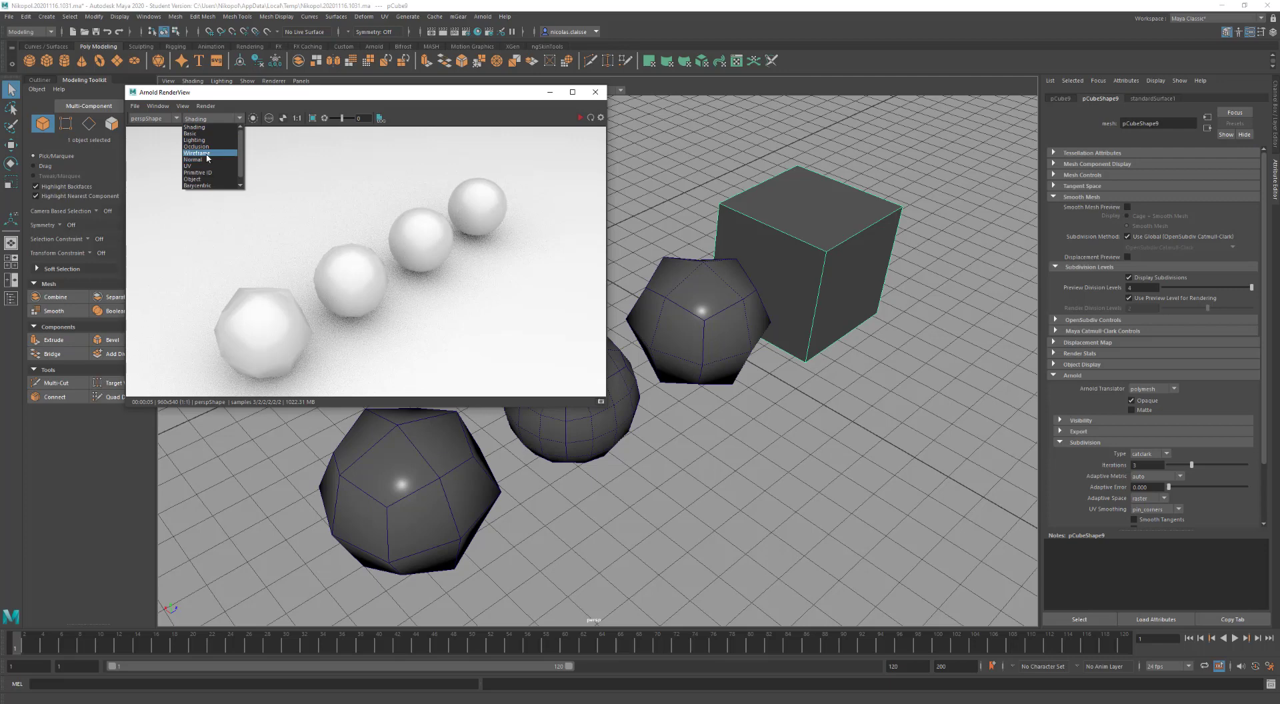
pyautogui.click(206, 158)
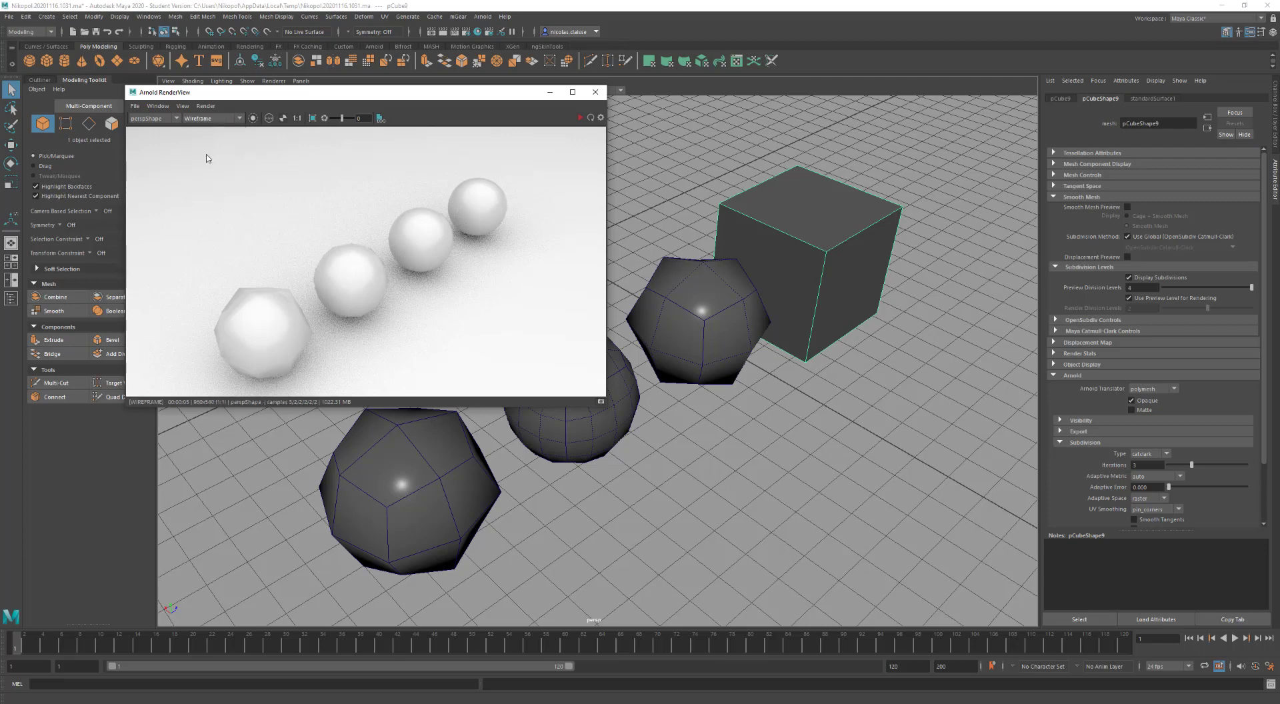
pyautogui.click(581, 120)
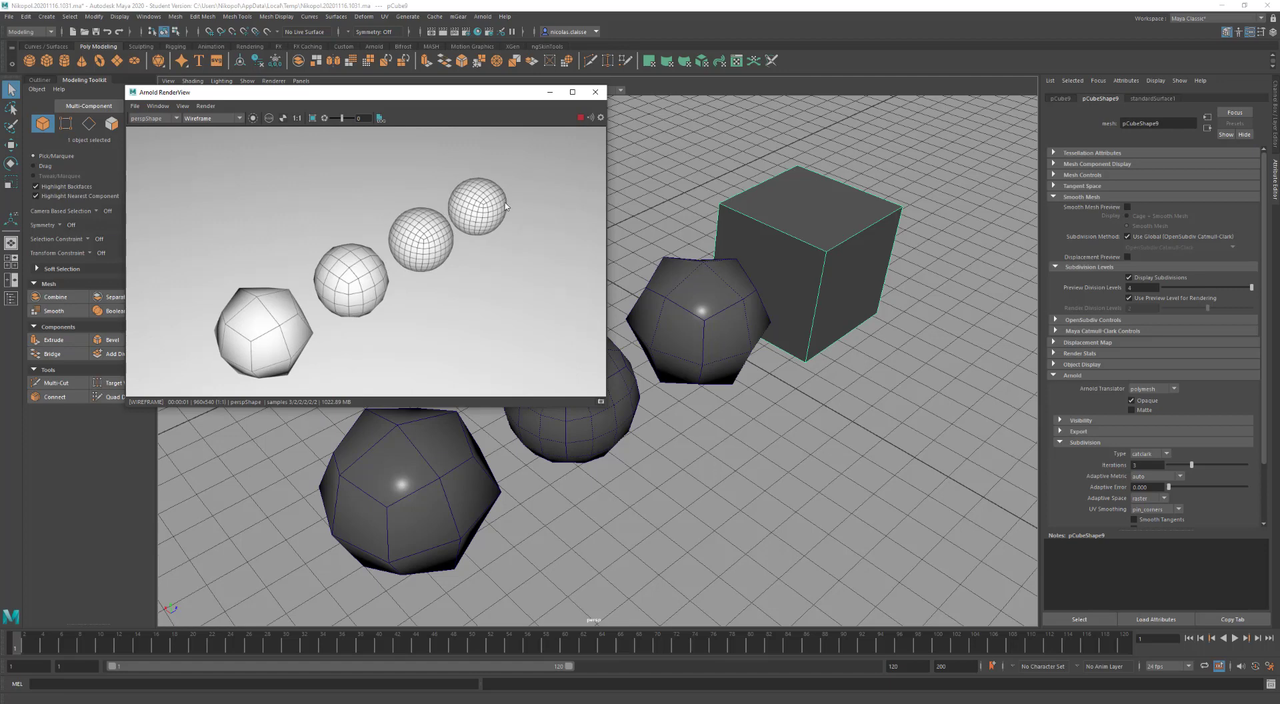
pyautogui.click(1204, 466)
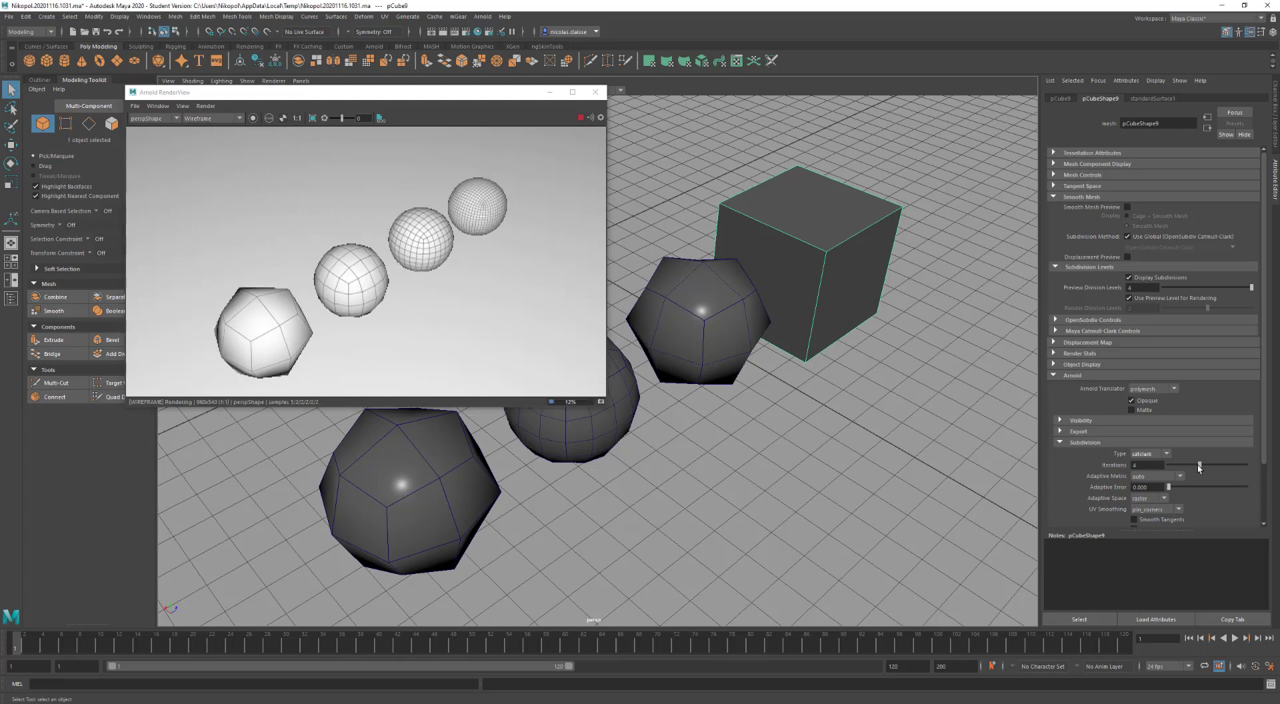
pyautogui.click(1194, 464)
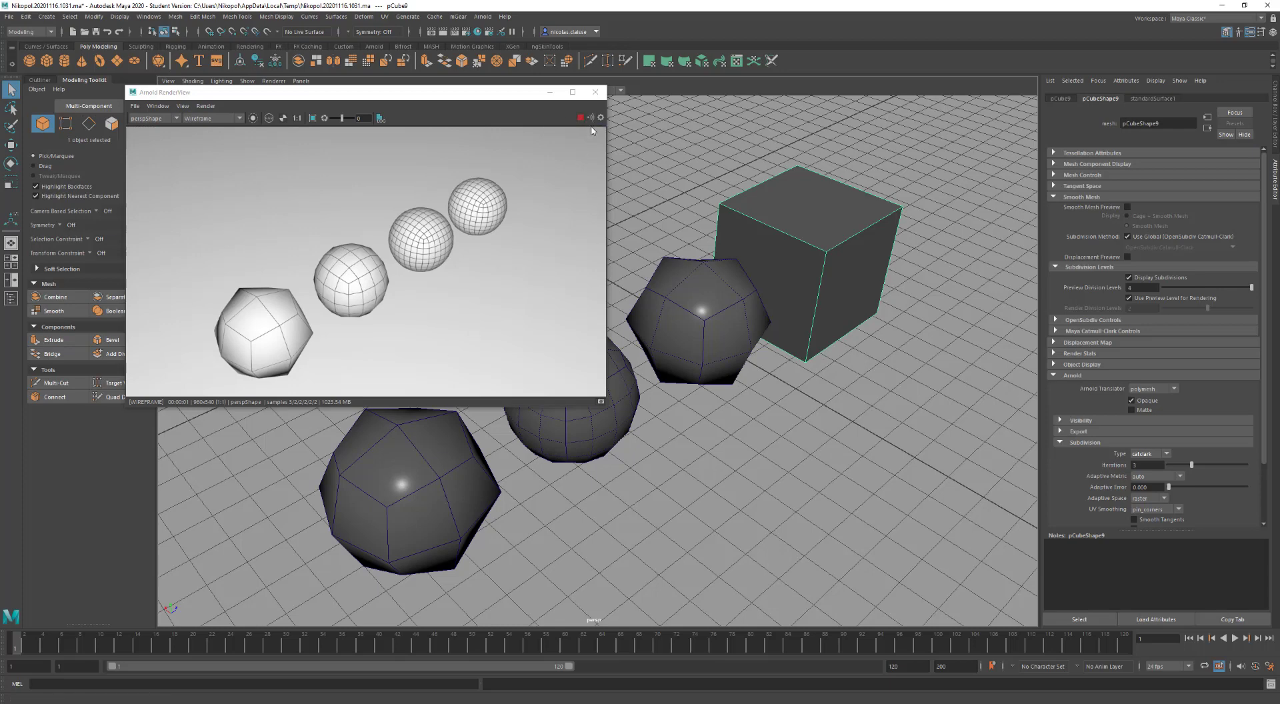
# Select the ground plane and set its width and height subdivisions to 24 each
pyautogui.scroll(-5, 726, 465)
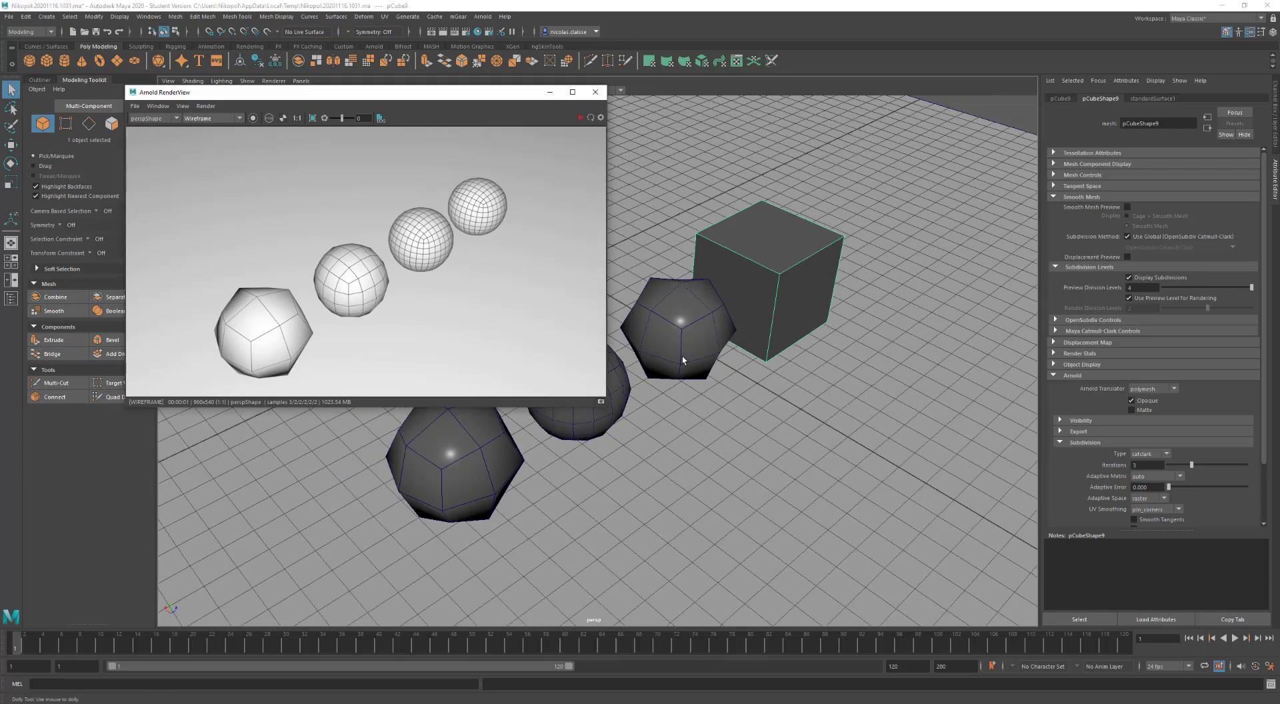
pyautogui.click(766, 462)
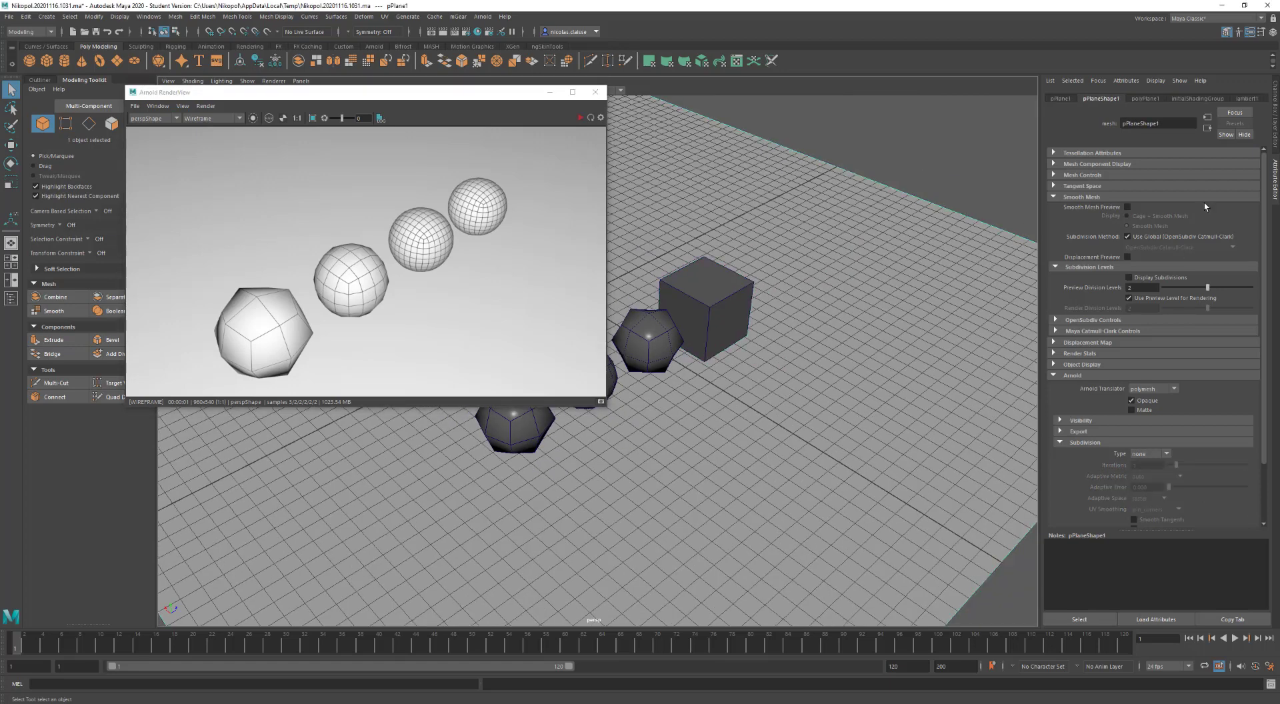
pyautogui.click(1144, 98)
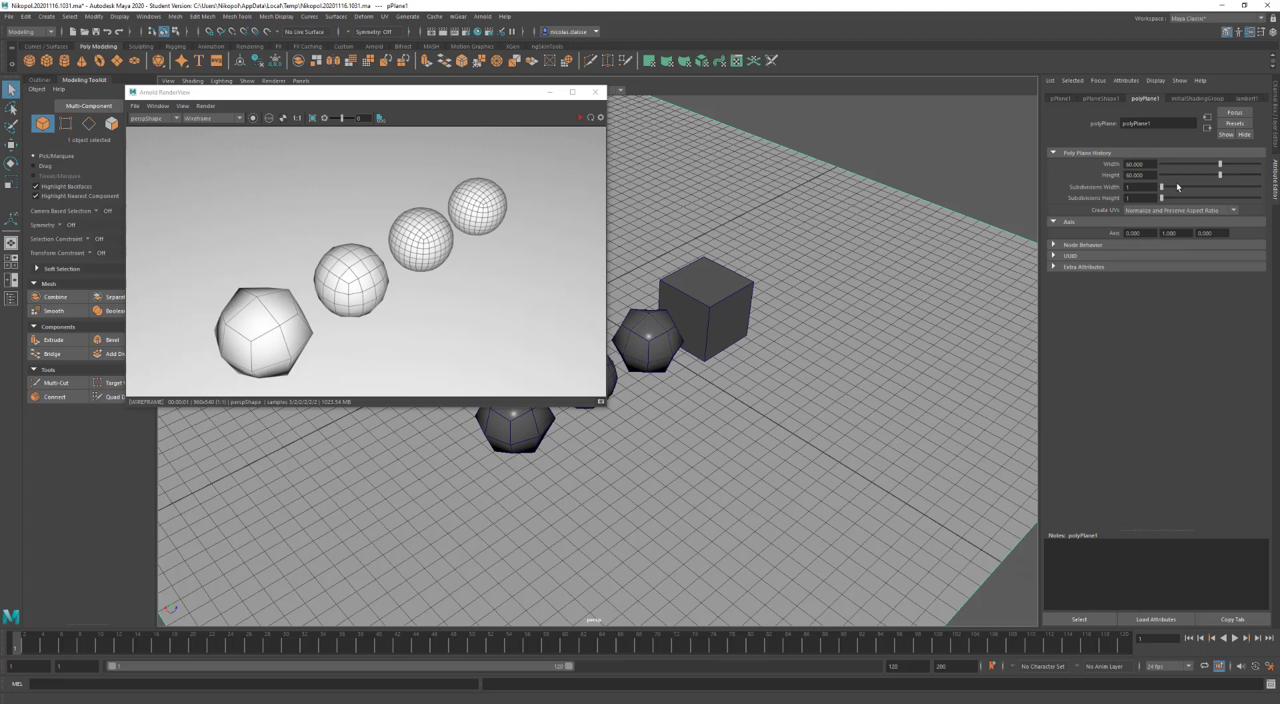
pyautogui.click(1208, 187)
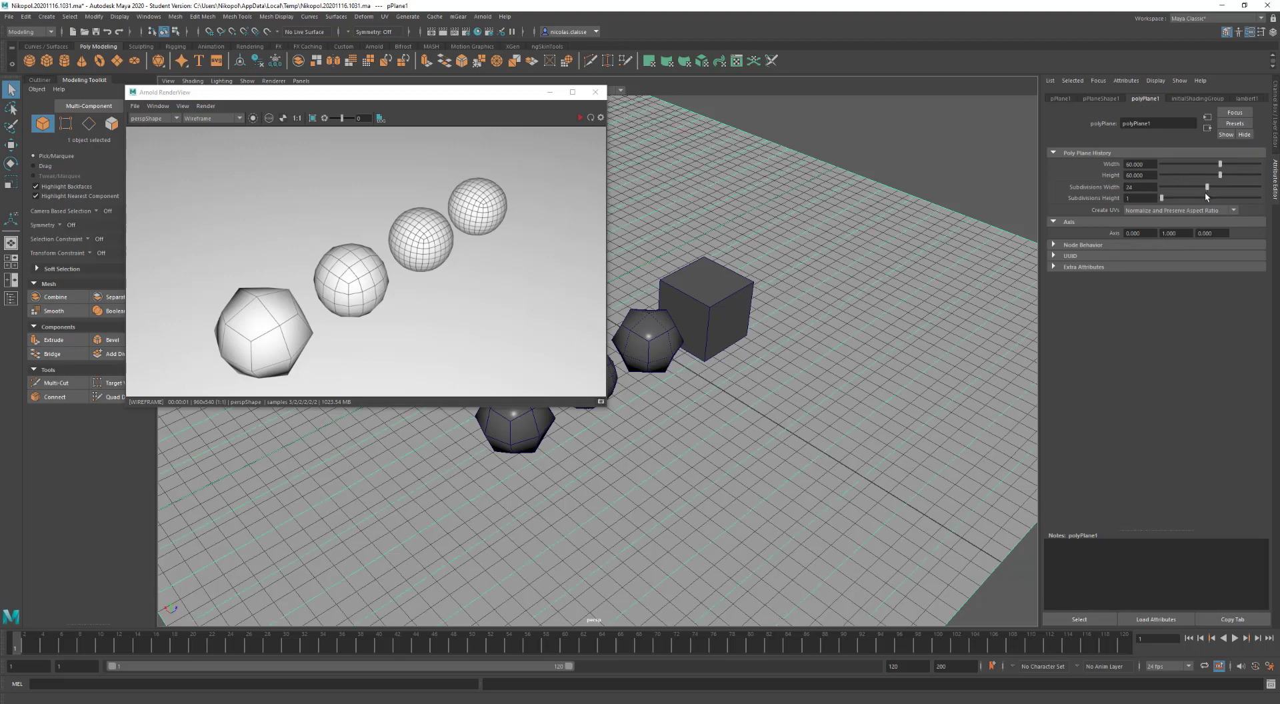
pyautogui.click(1207, 198)
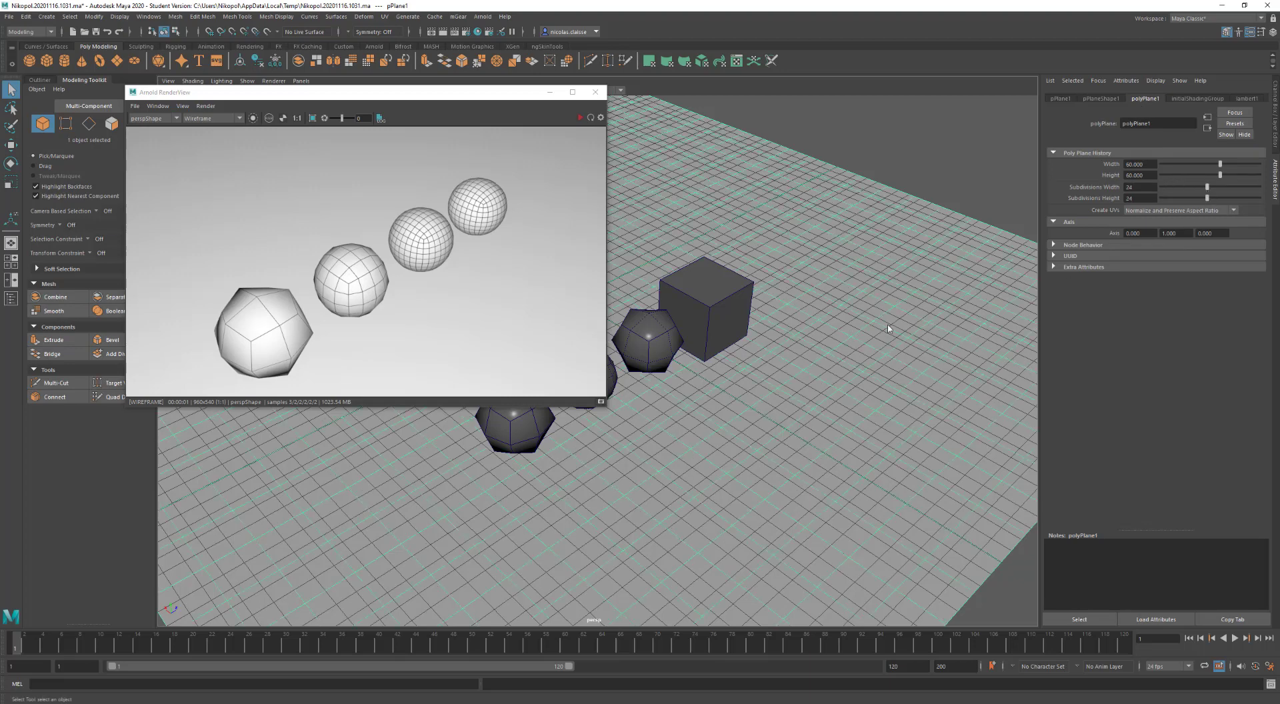
# Move two groups of the ground plane's vertices vertically to make it uneven, and render it in wireframe with the deformed area framed
pyautogui.moveTo(888, 328); pyautogui.dragTo(861, 318, button='right')
pyautogui.click(894, 308)
pyautogui.press('w')
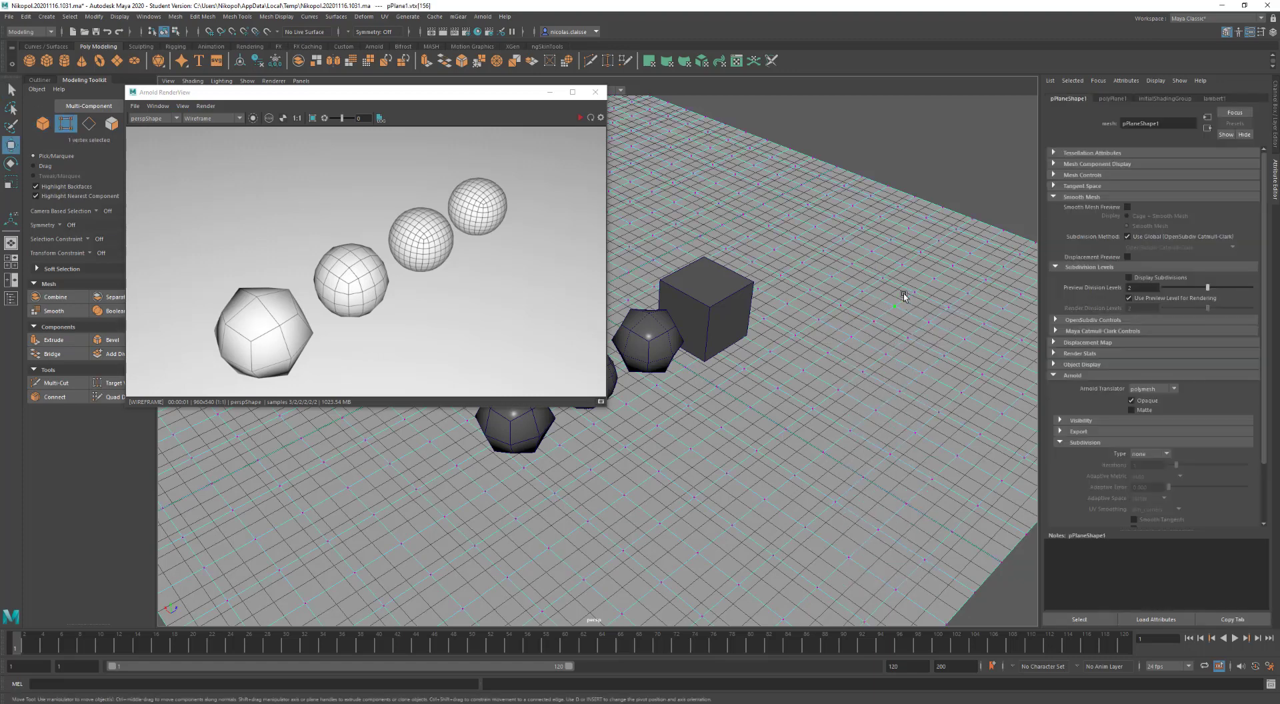
pyautogui.moveTo(907, 264); pyautogui.dragTo(954, 343)
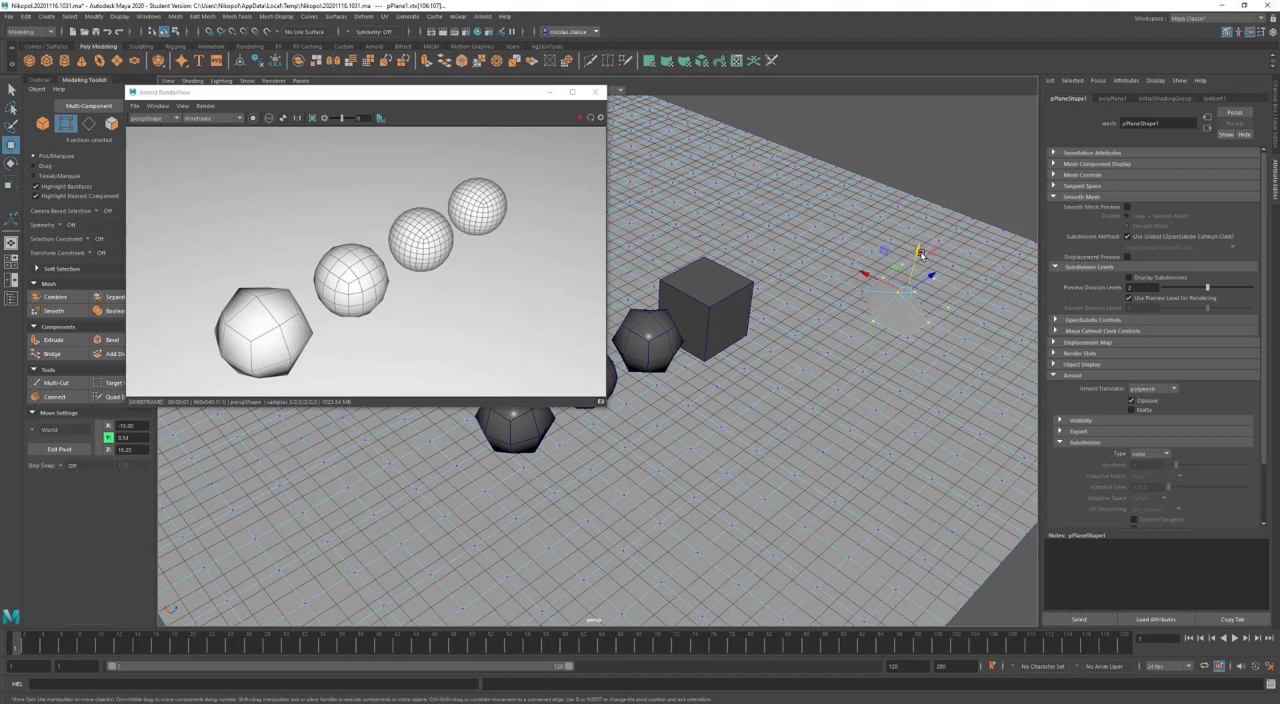
pyautogui.moveTo(918, 253); pyautogui.dragTo(973, 294)
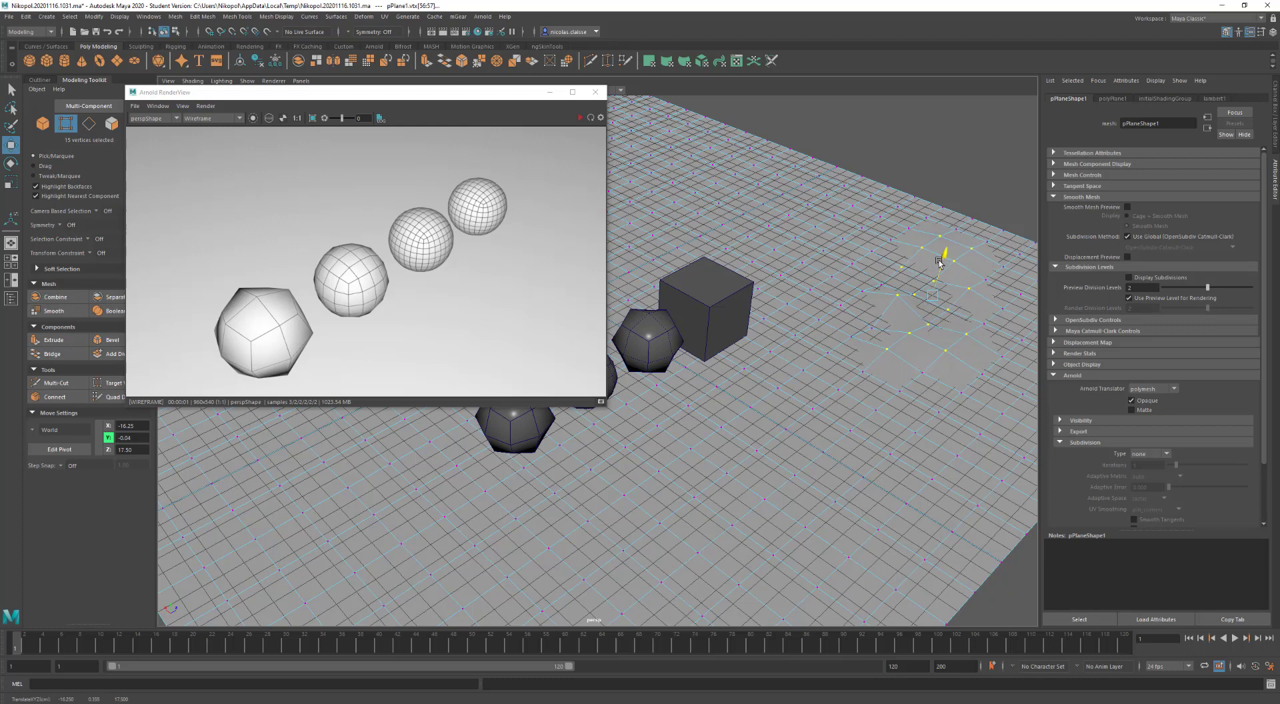
pyautogui.moveTo(944, 200); pyautogui.dragTo(945, 137, button='right')
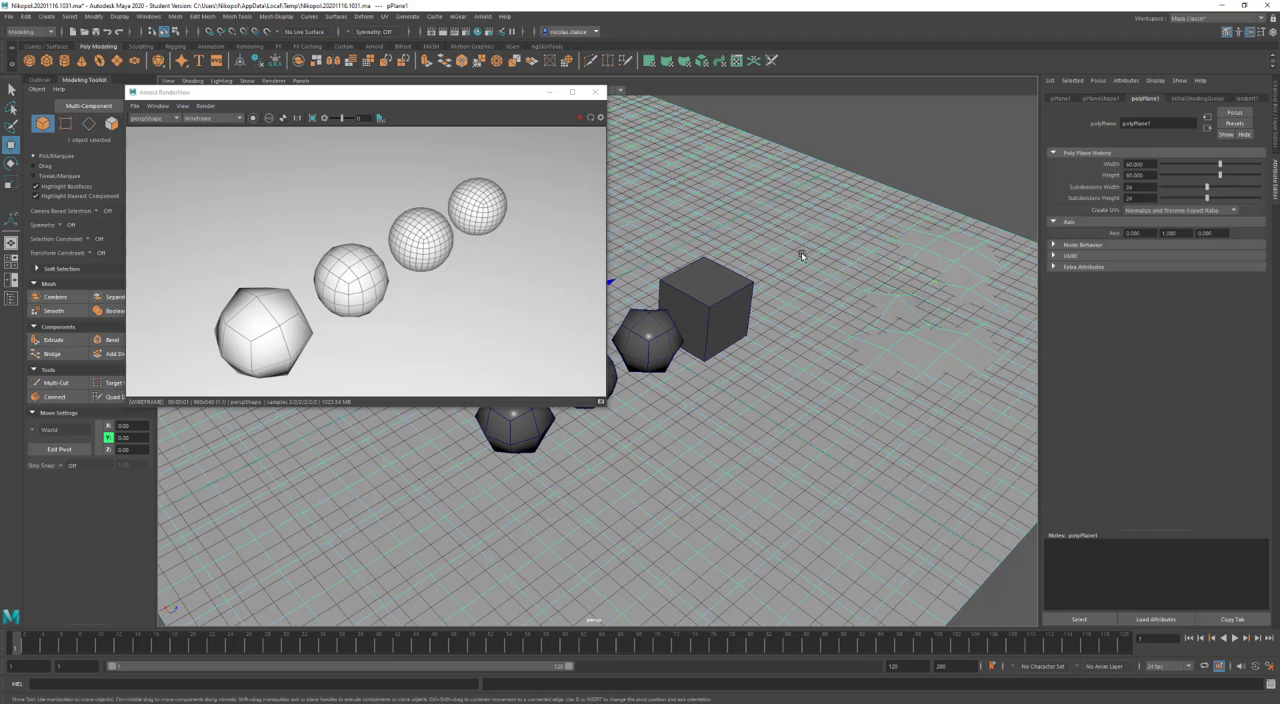
pyautogui.click(580, 117)
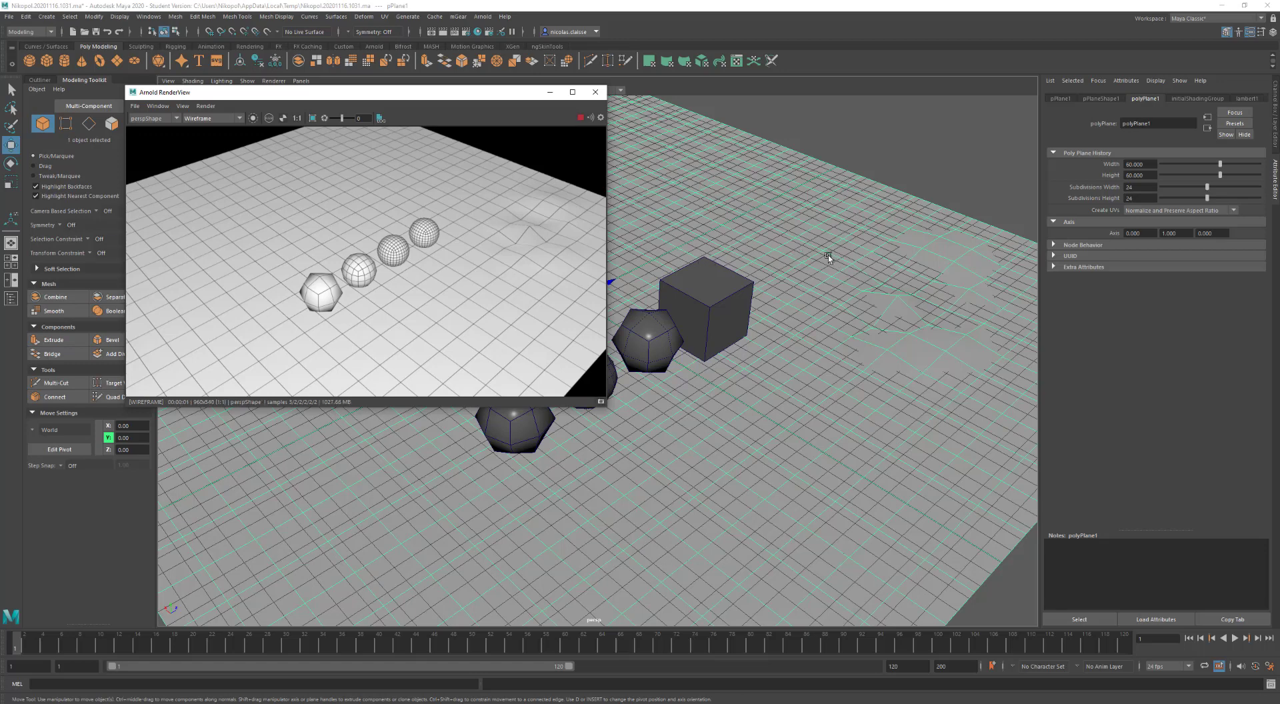
pyautogui.keyDown('alt'); pyautogui.moveTo(828, 255); pyautogui.dragTo(919, 286); pyautogui.keyUp('alt')
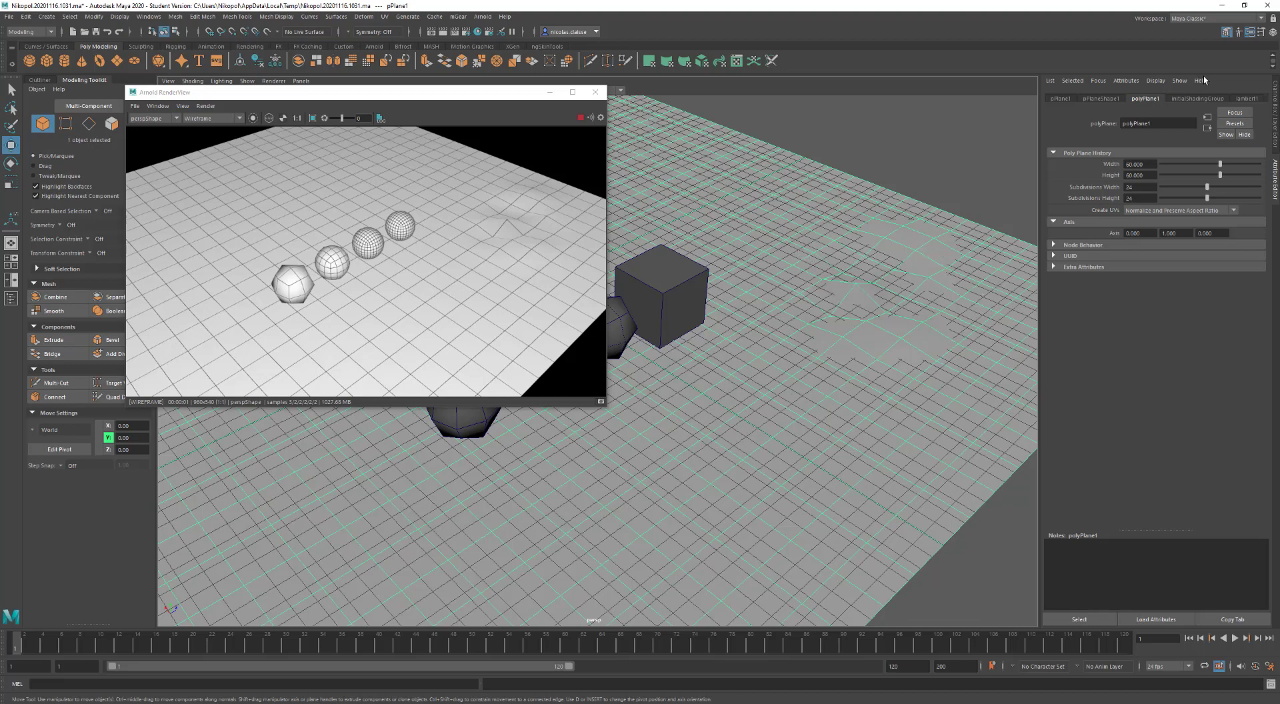
# Try smooth mesh preview on the ground plane, turn it off, and set the plane's Arnold subdivision type to catclark
pyautogui.click(1101, 98)
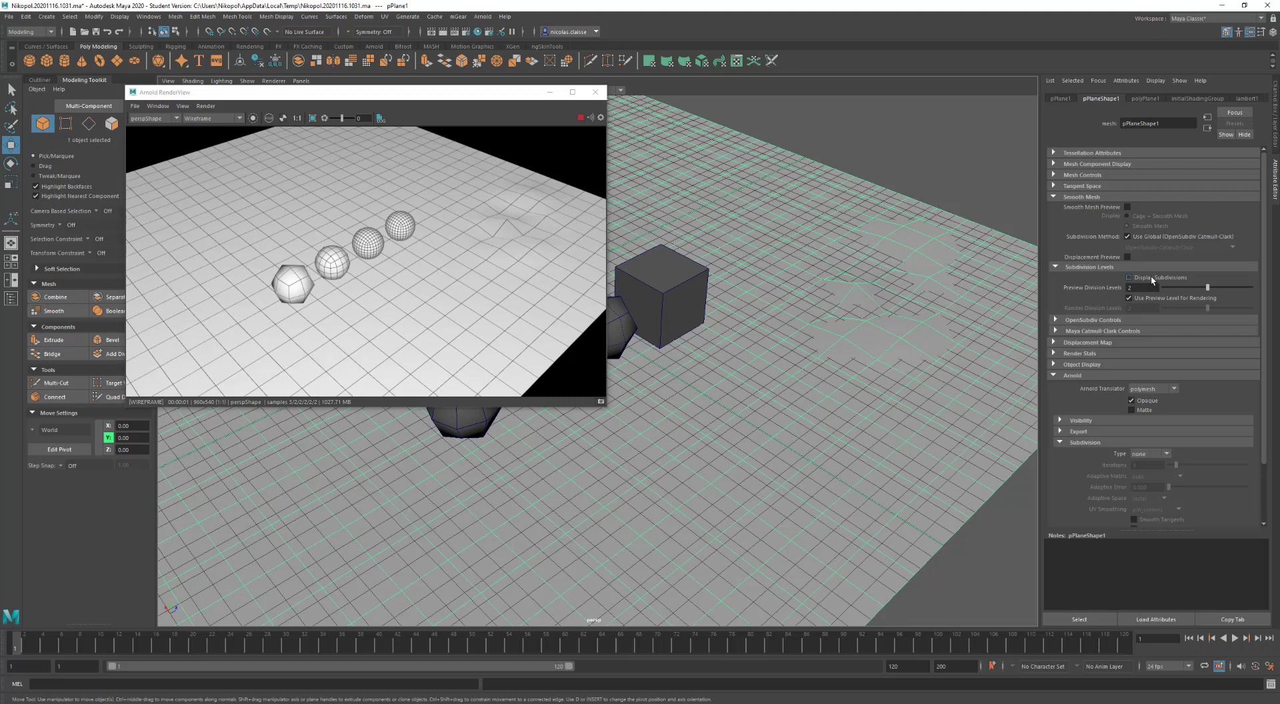
pyautogui.click(1129, 208)
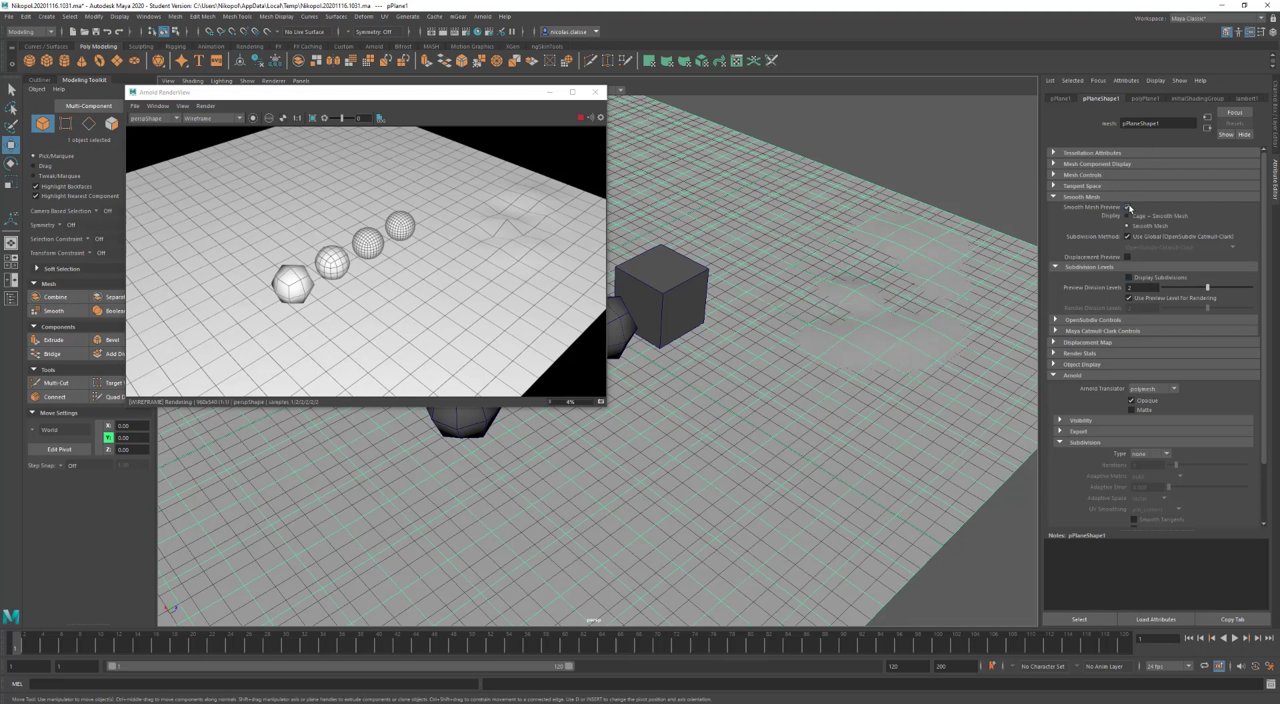
pyautogui.click(1128, 207)
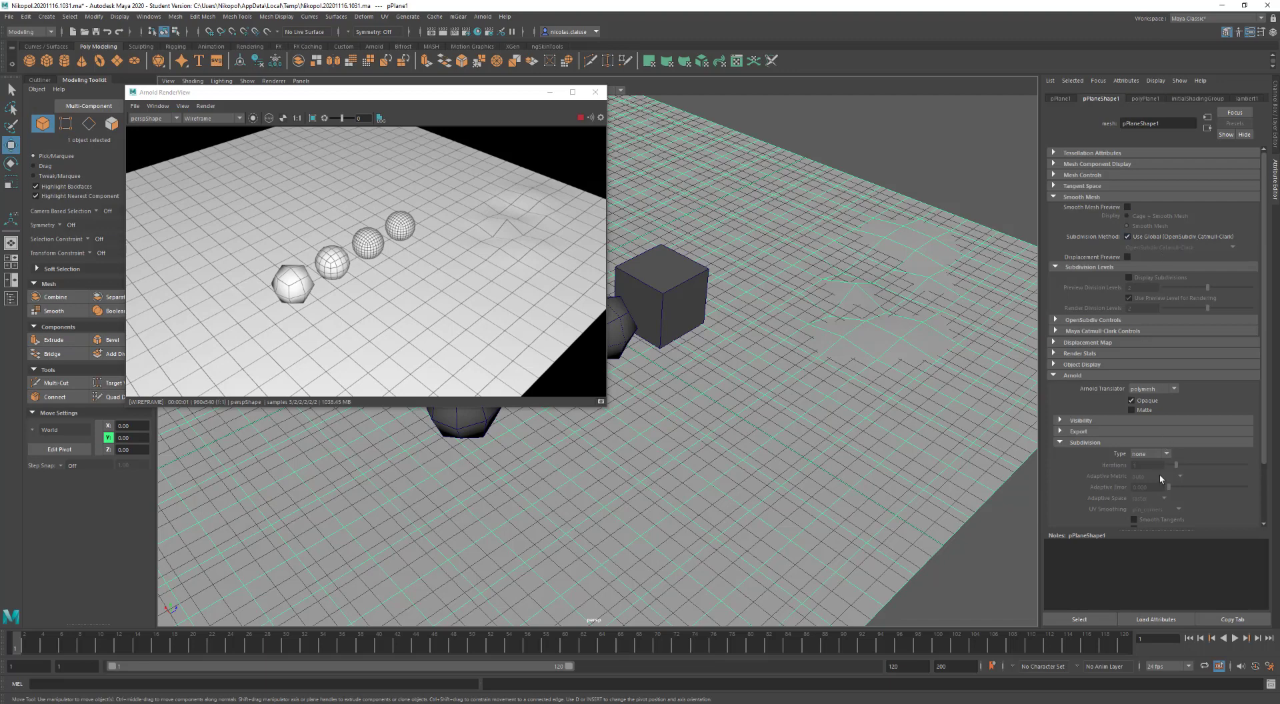
pyautogui.click(1148, 454)
pyautogui.click(1151, 474)
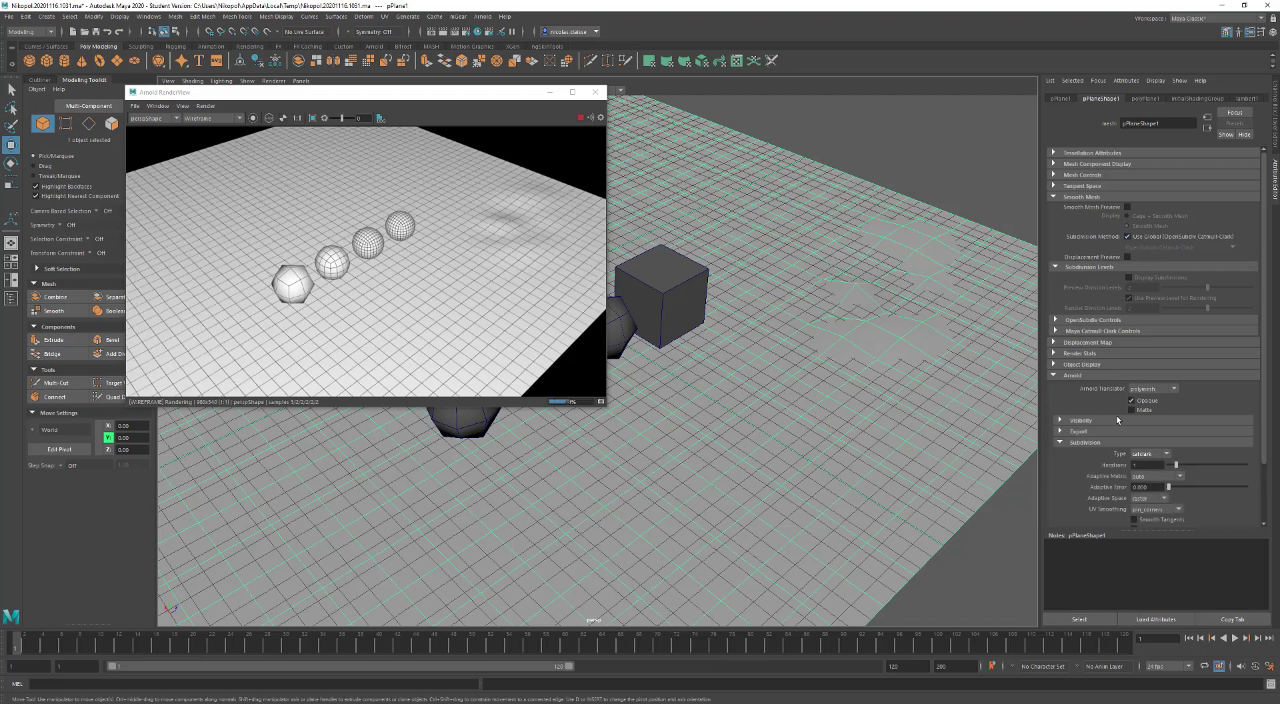
# Set the ground plane's Arnold adaptive metric to flatness with a small adaptive error and 3 subdivision iterations
pyautogui.click(1146, 477)
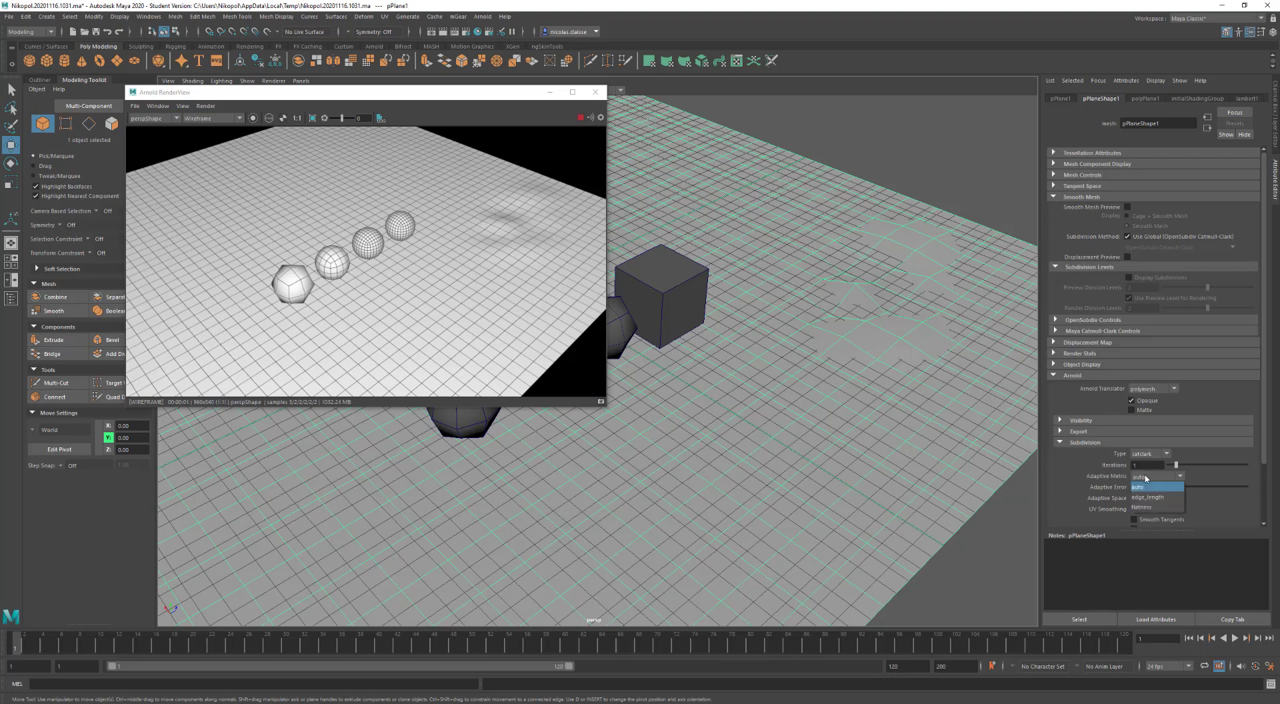
pyautogui.click(1148, 508)
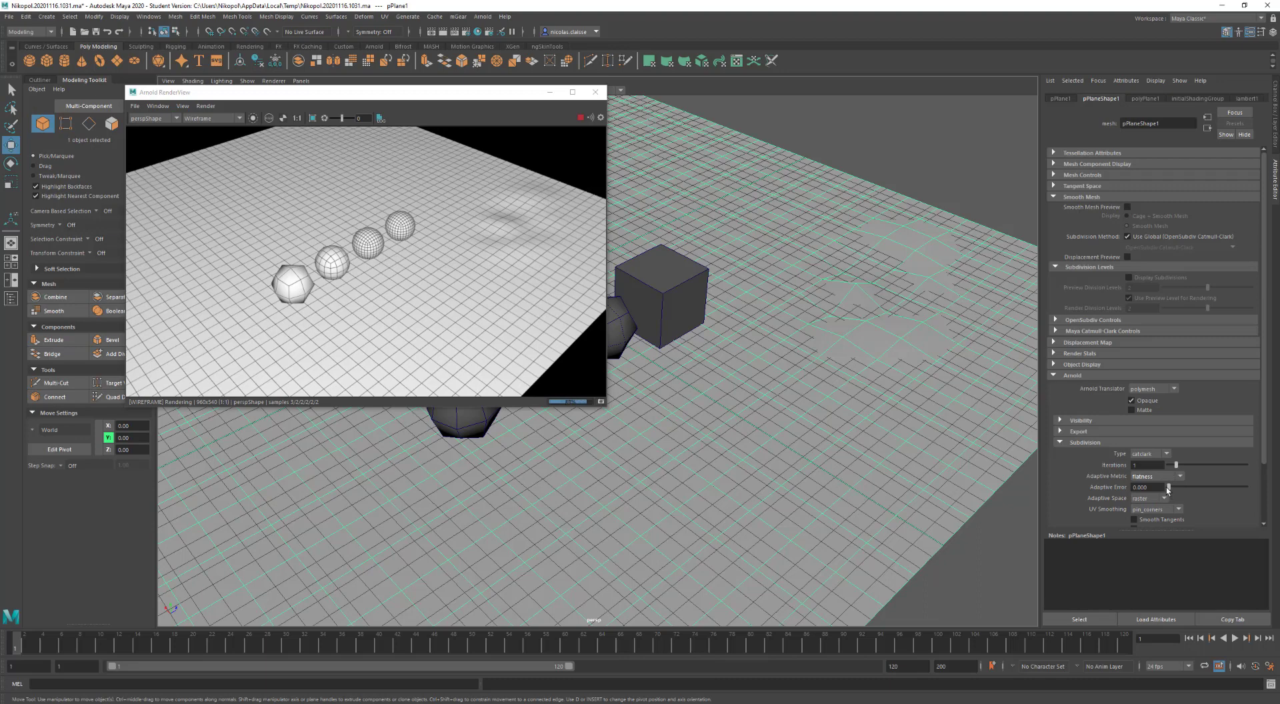
pyautogui.moveTo(1167, 489); pyautogui.dragTo(1172, 489)
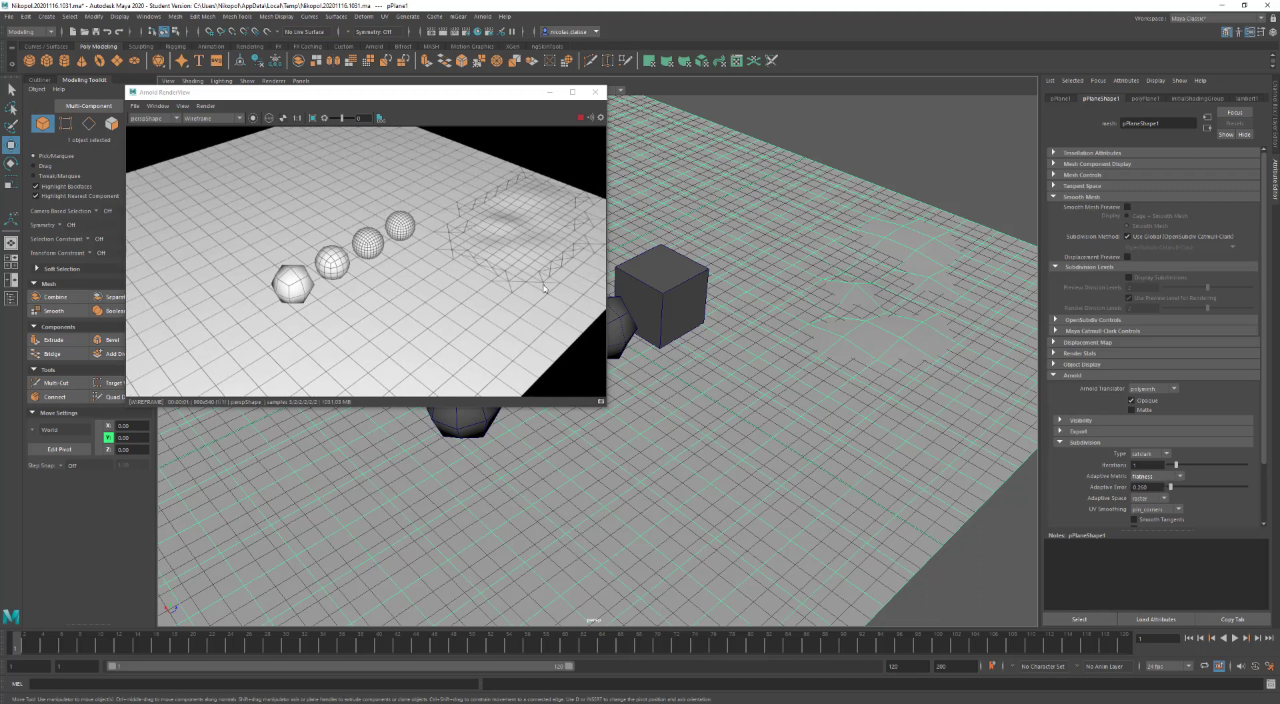
pyautogui.click(1191, 465)
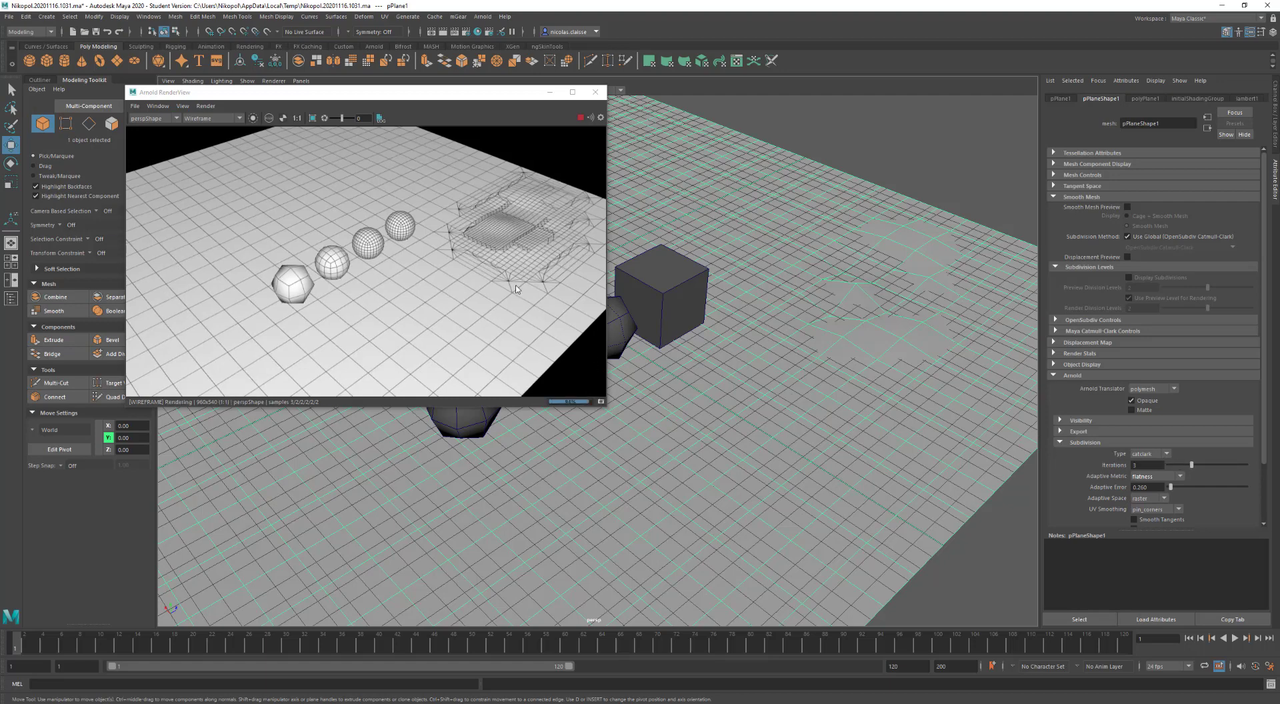
pyautogui.keyDown('alt'); pyautogui.moveTo(633, 347); pyautogui.dragTo(757, 320); pyautogui.keyUp('alt')
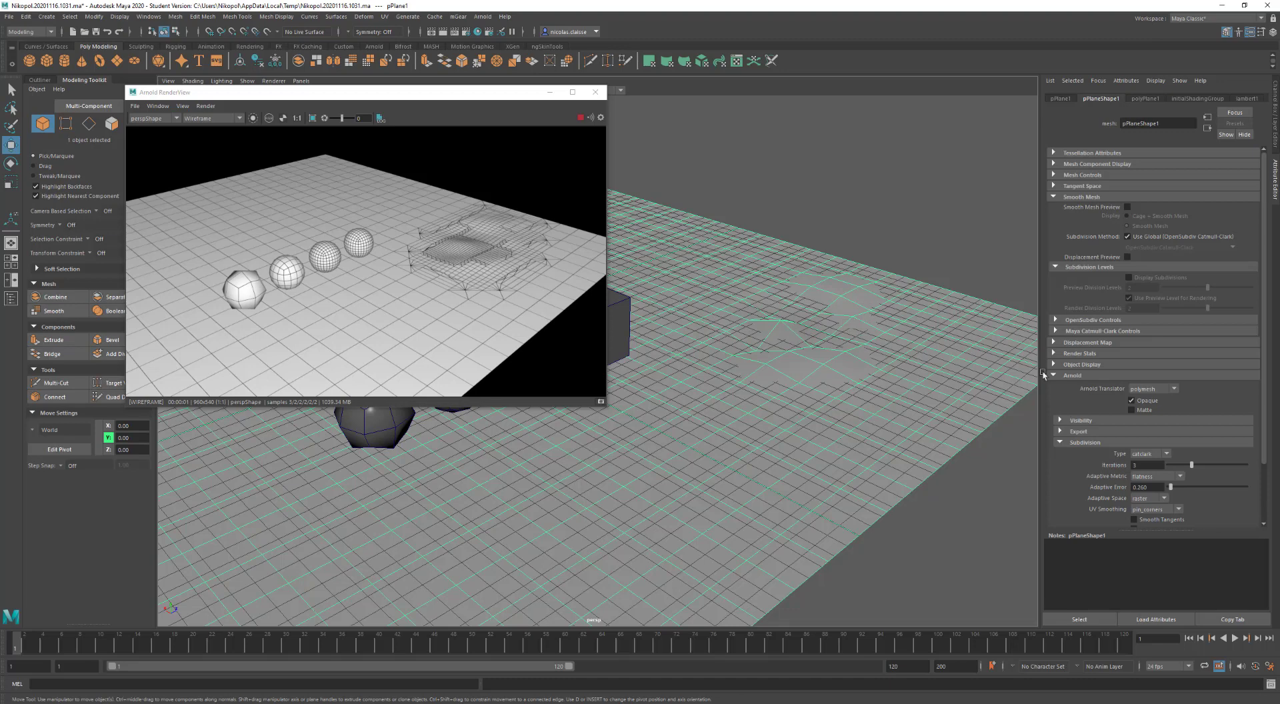
# Try edge_length as the plane's adaptive metric in the wireframe render, and return it to flatness
pyautogui.click(1166, 477)
pyautogui.click(1163, 497)
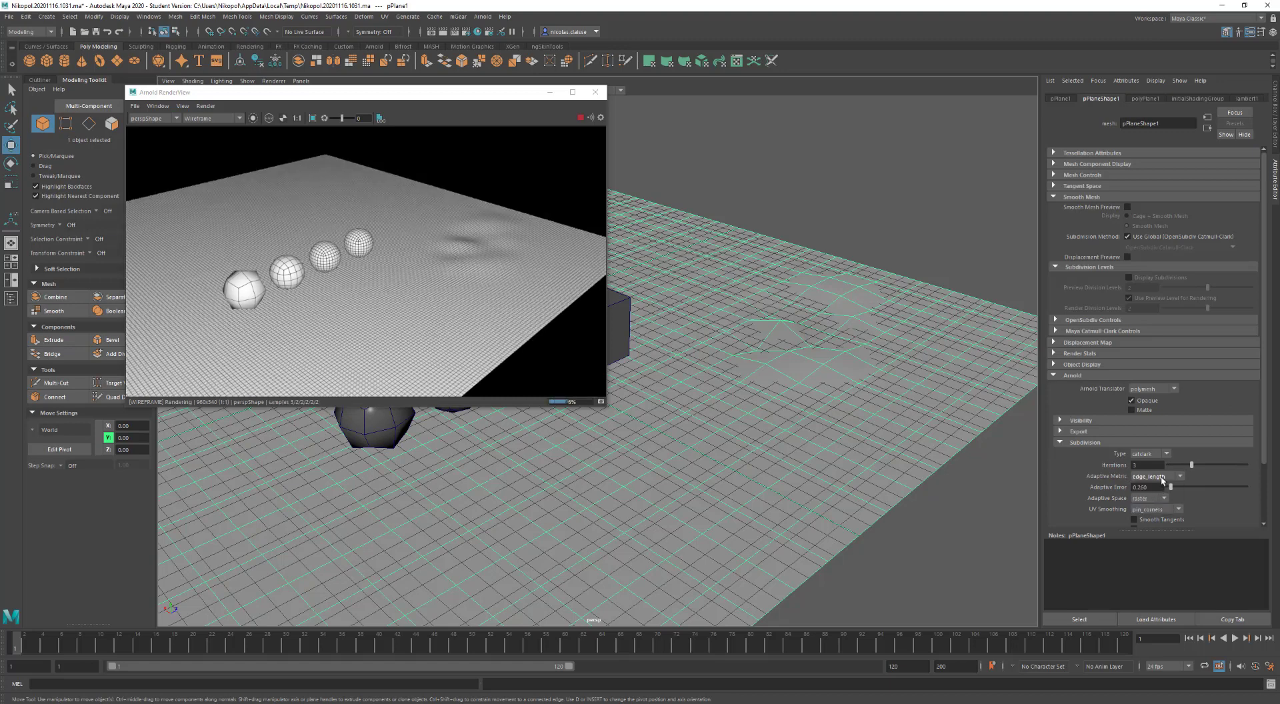
pyautogui.click(1162, 477)
pyautogui.click(1164, 509)
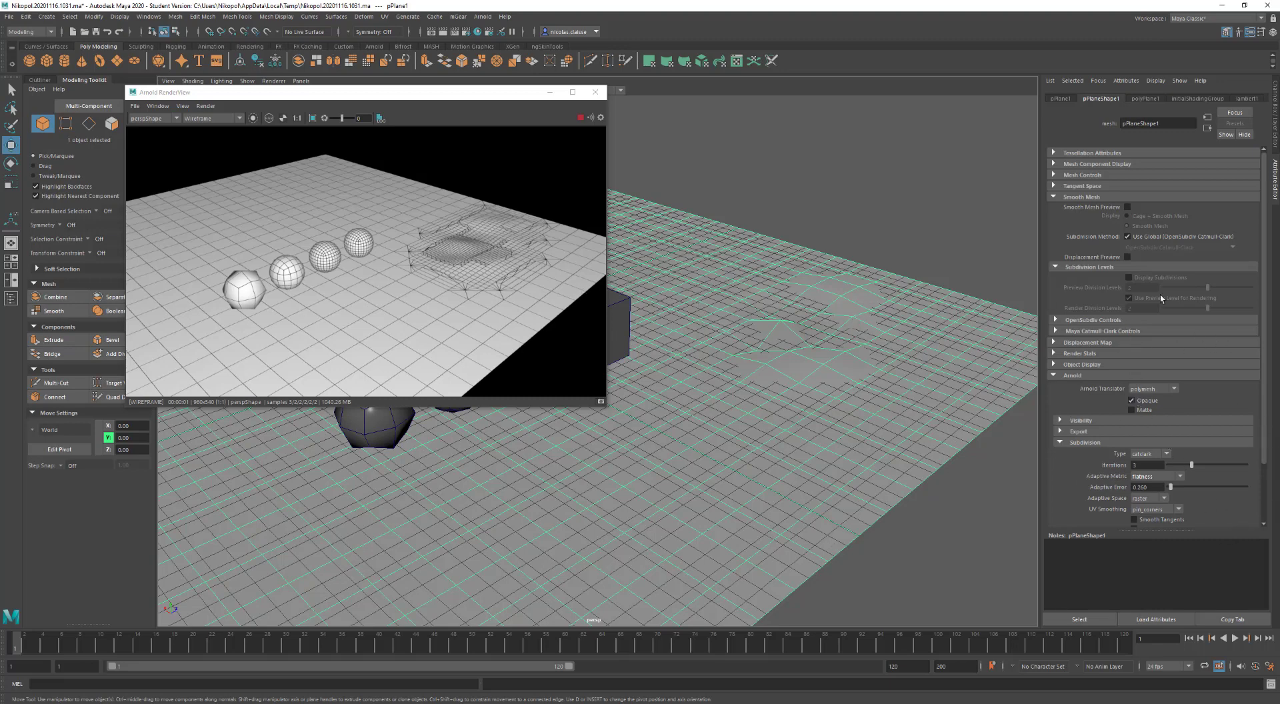
pyautogui.keyDown('alt'); pyautogui.moveTo(691, 372); pyautogui.dragTo(716, 379); pyautogui.keyUp('alt')
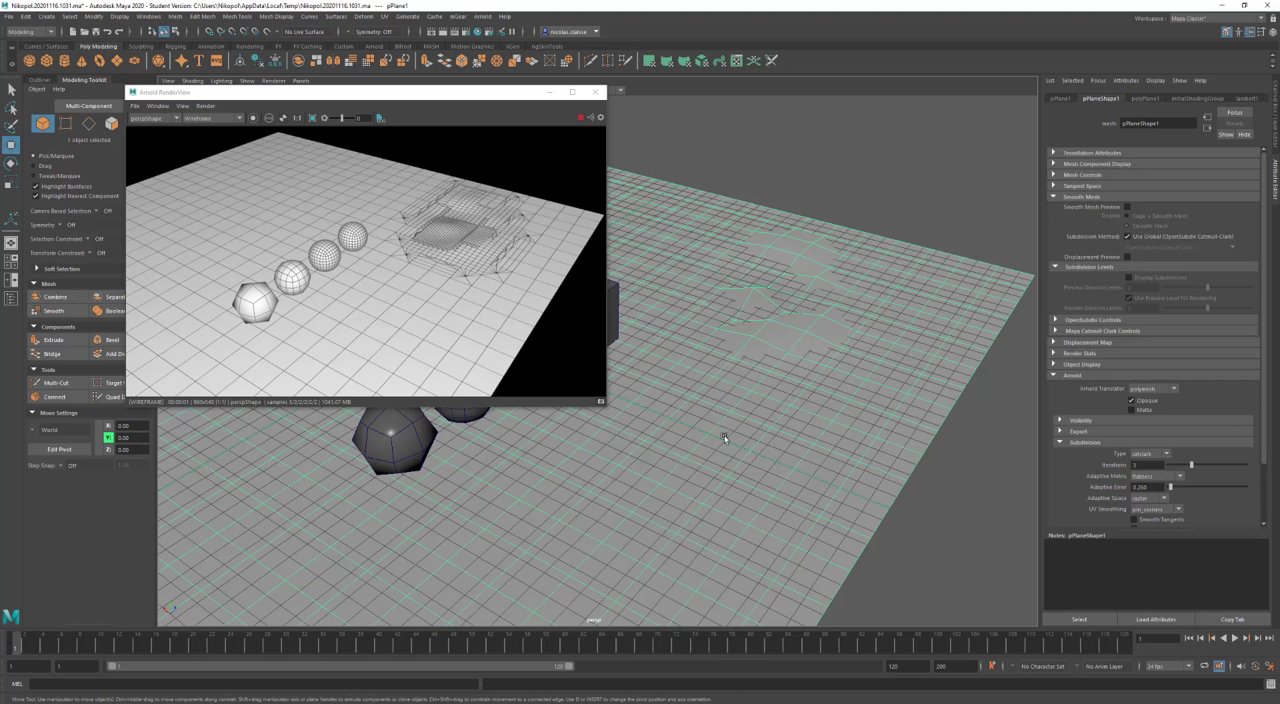
pyautogui.keyDown('alt'); pyautogui.moveTo(717, 467); pyautogui.dragTo(757, 449, button='middle'); pyautogui.keyUp('alt')
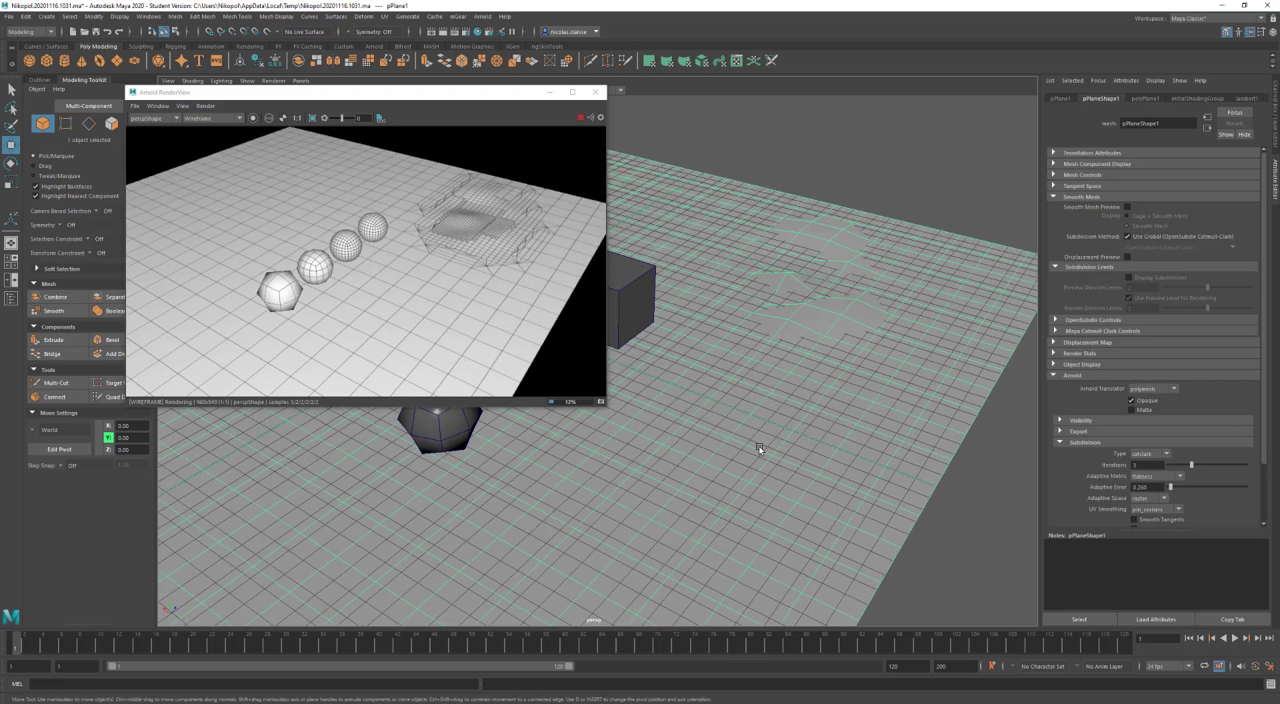
# Try the linear Arnold subdivision type on the fourth cube, inspect it up close in the wireframe render, and change the type again
pyautogui.click(620, 310)
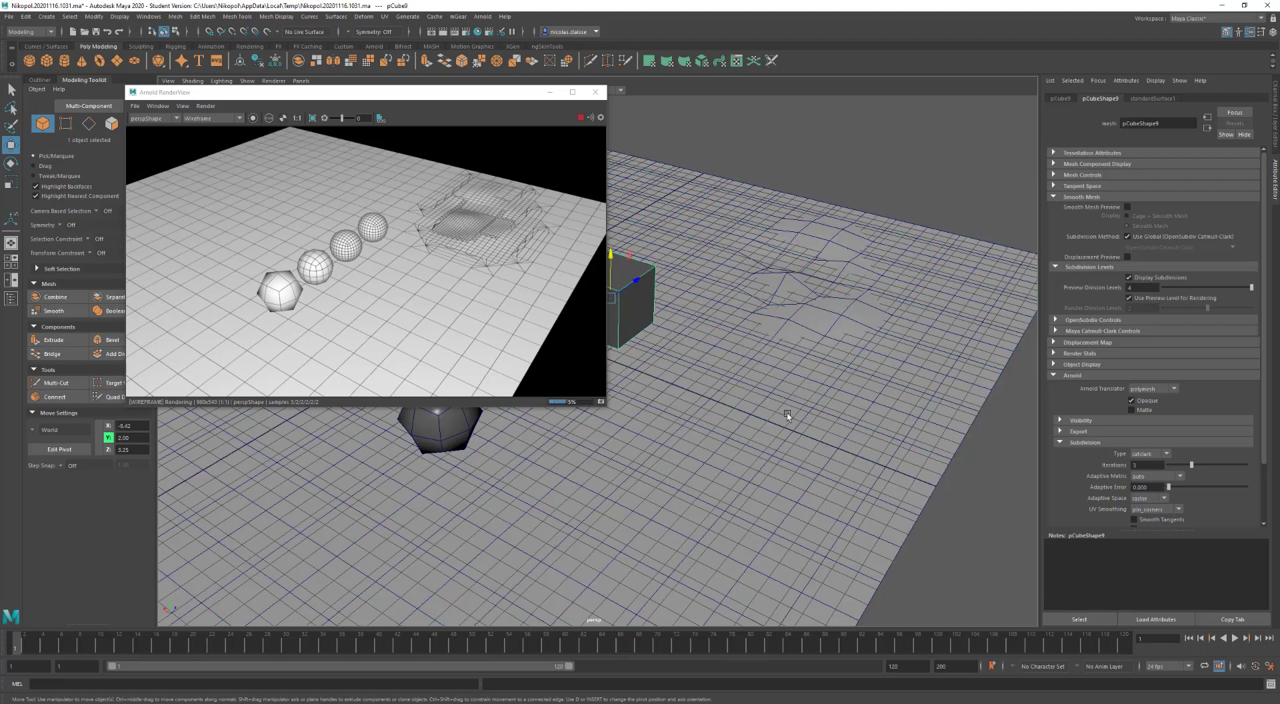
pyautogui.scroll(-1, 1109, 471)
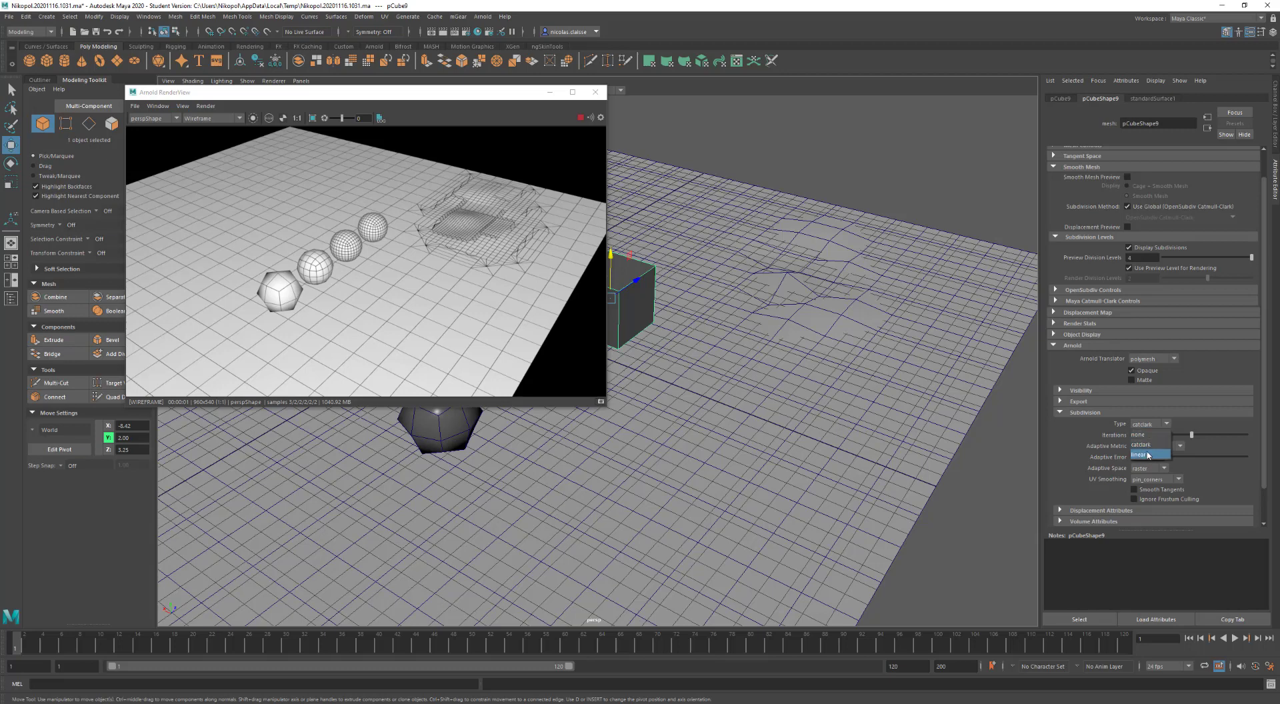
pyautogui.click(1146, 455)
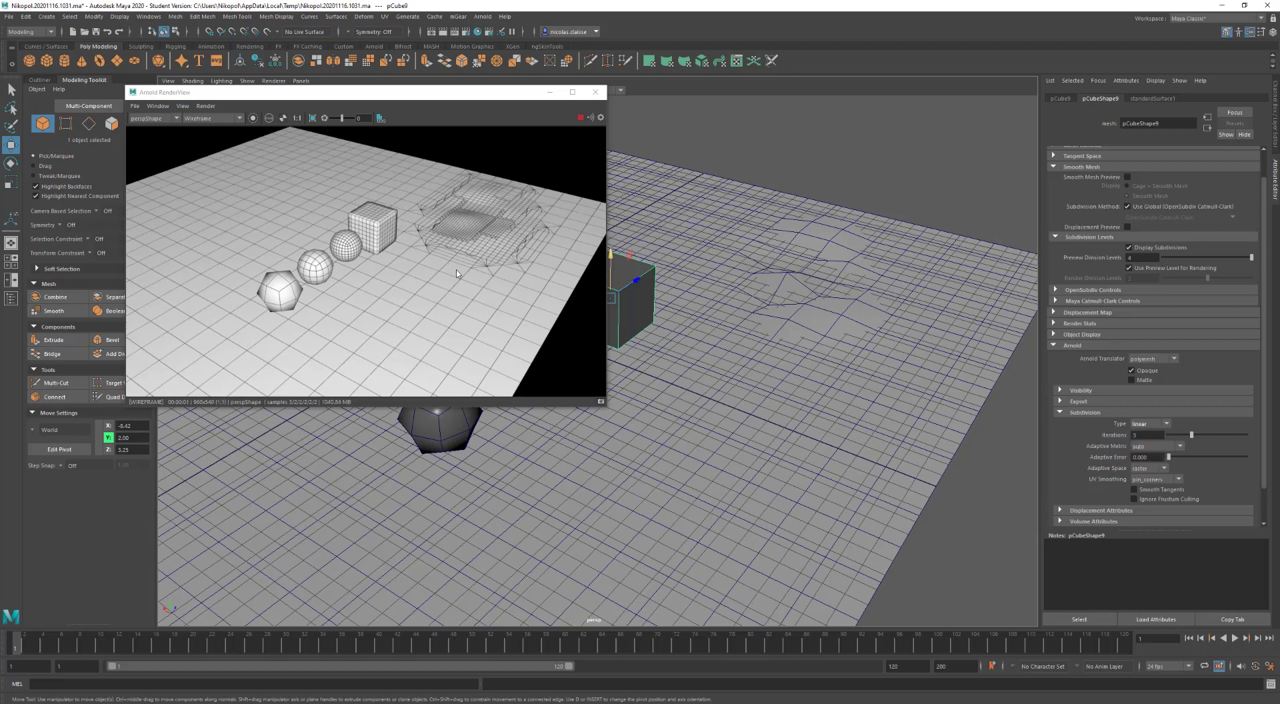
pyautogui.keyDown('alt'); pyautogui.moveTo(407, 263); pyautogui.dragTo(429, 266, button='middle'); pyautogui.keyUp('alt')
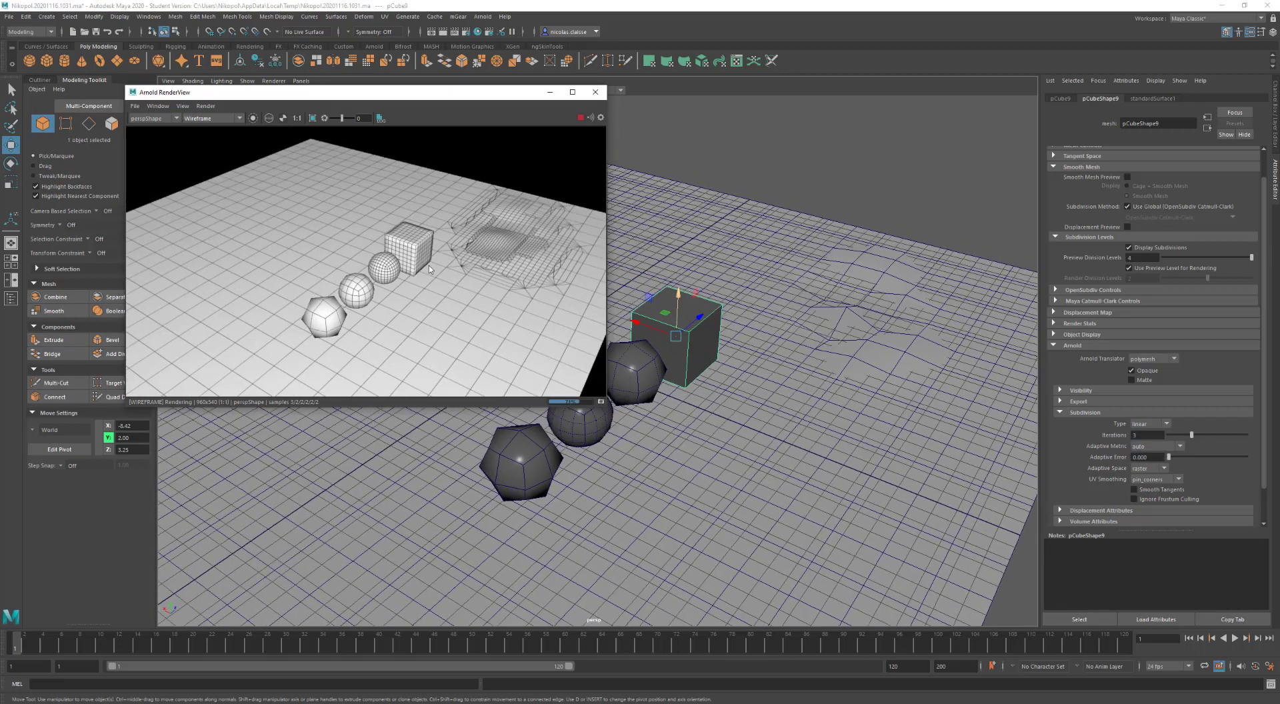
pyautogui.scroll(5, 724, 298)
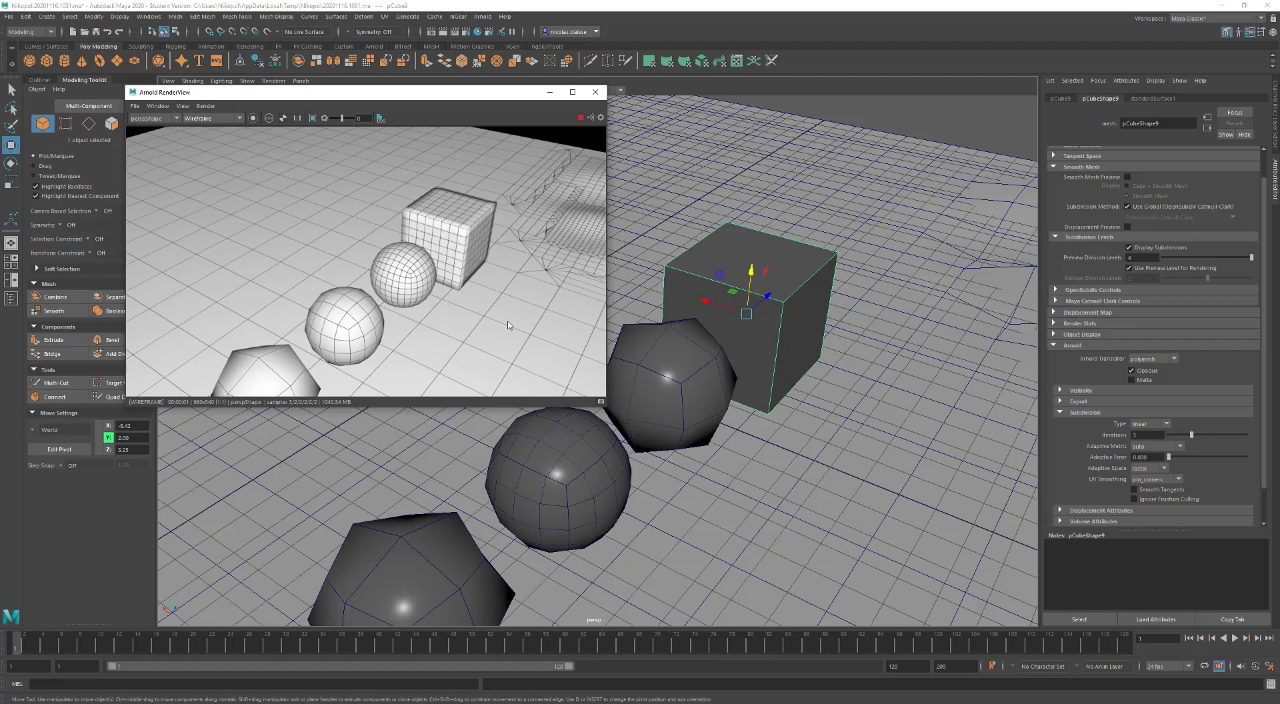
pyautogui.click(1164, 425)
pyautogui.click(1164, 438)
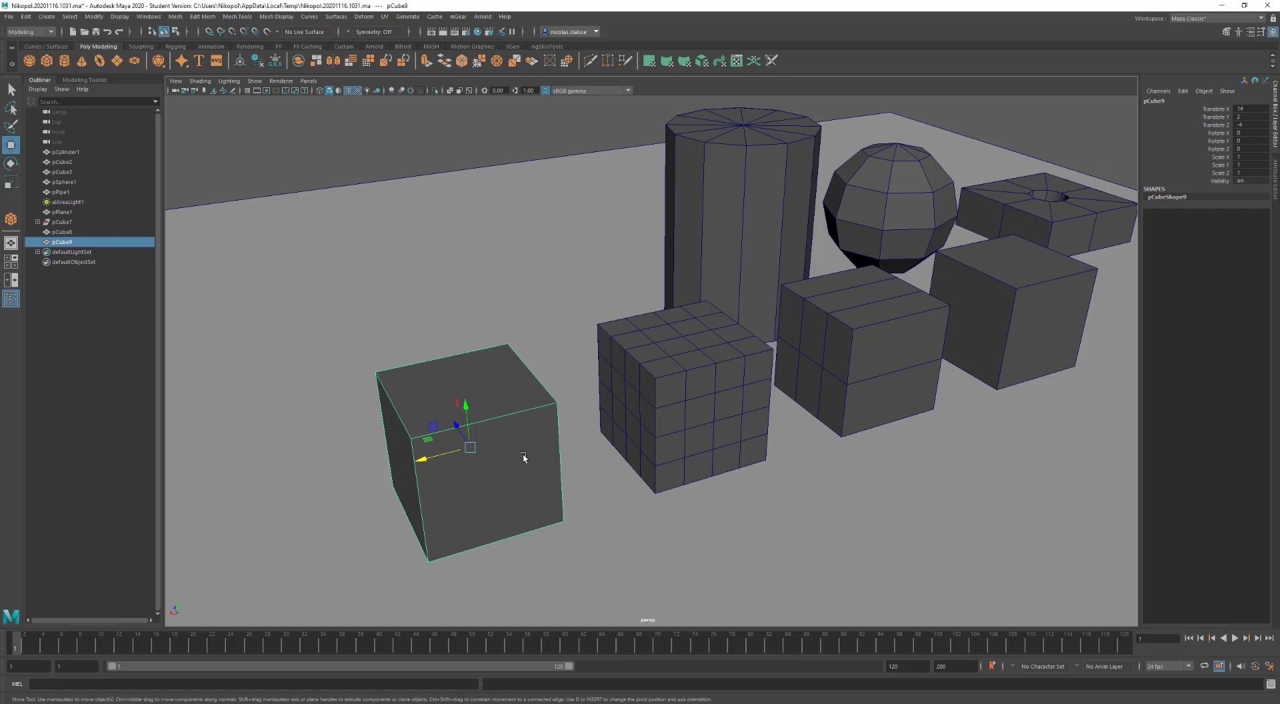
# Turn on smooth mesh preview for the undivided front cube and for the densely divided cube beside it
pyautogui.press('q')
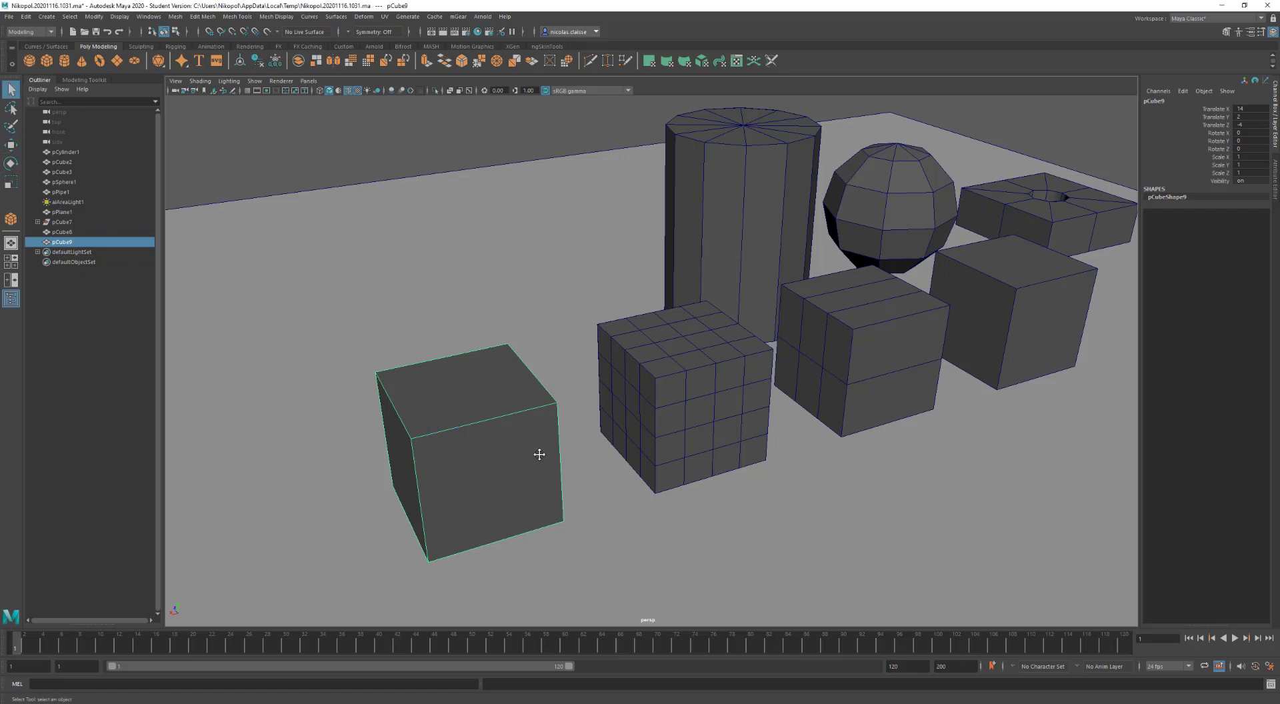
pyautogui.keyDown('alt'); pyautogui.moveTo(539, 452); pyautogui.dragTo(507, 440, button='middle'); pyautogui.keyUp('alt')
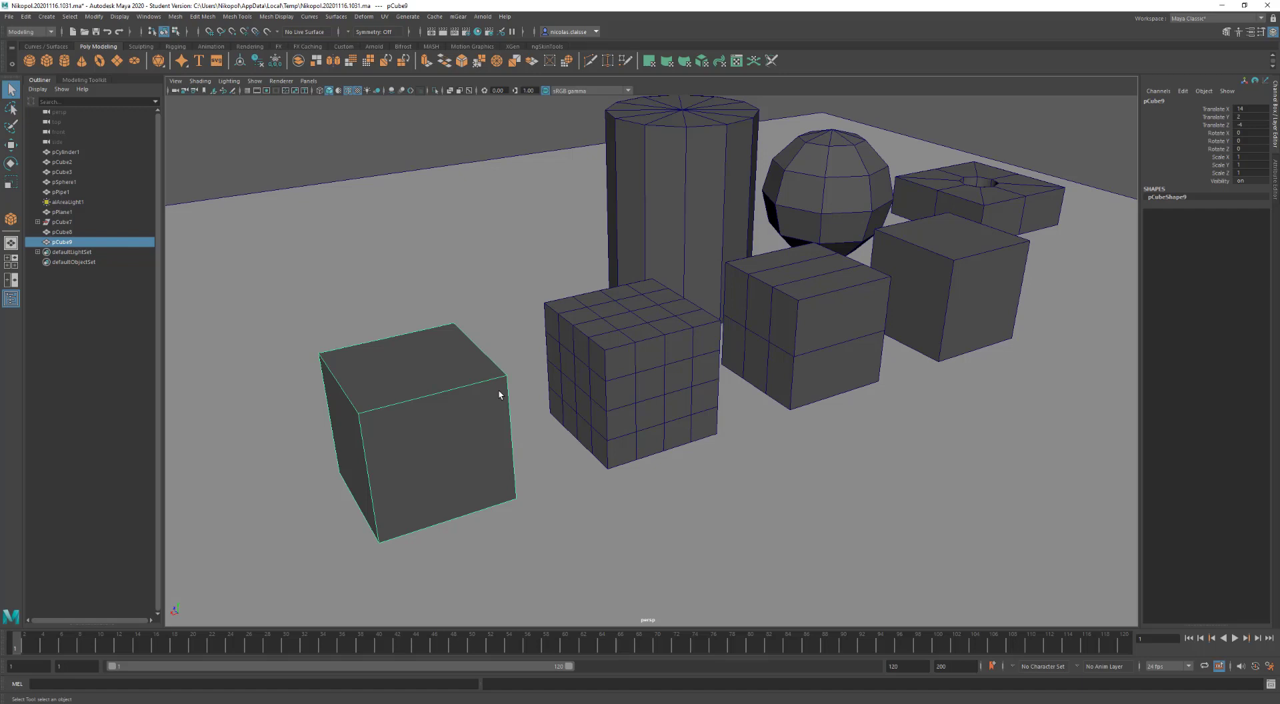
pyautogui.press('3')
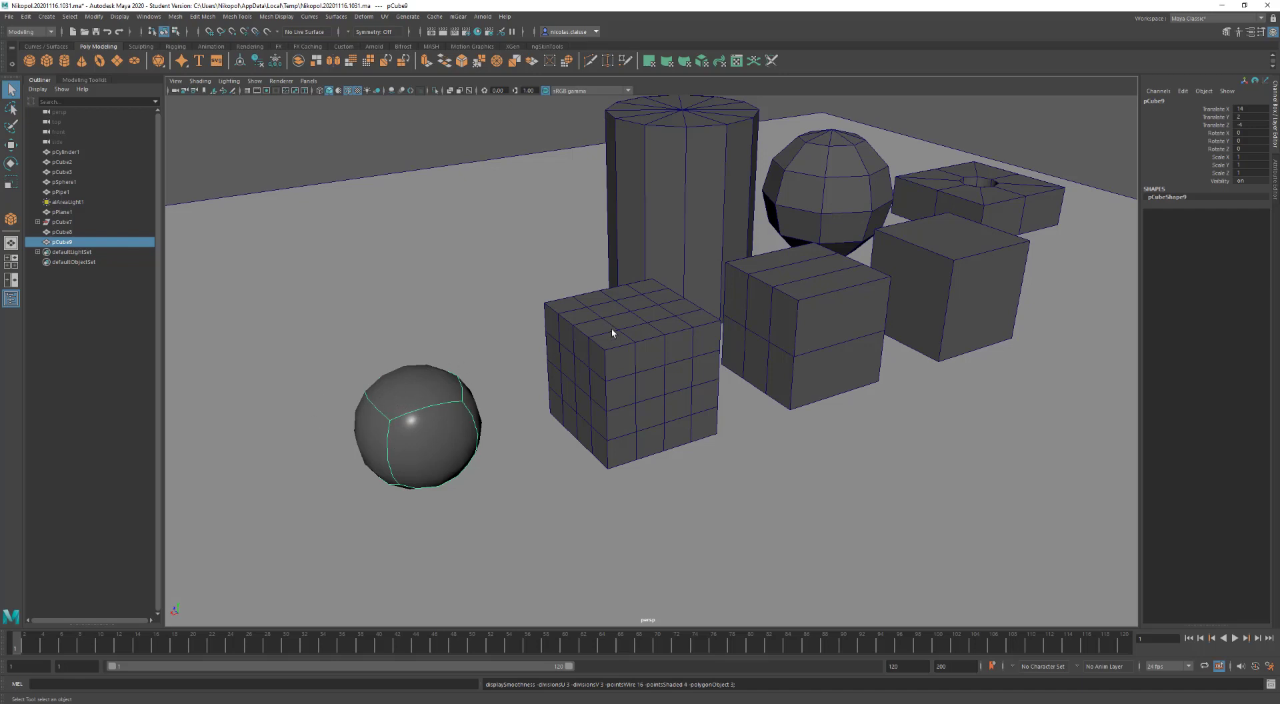
pyautogui.click(632, 382)
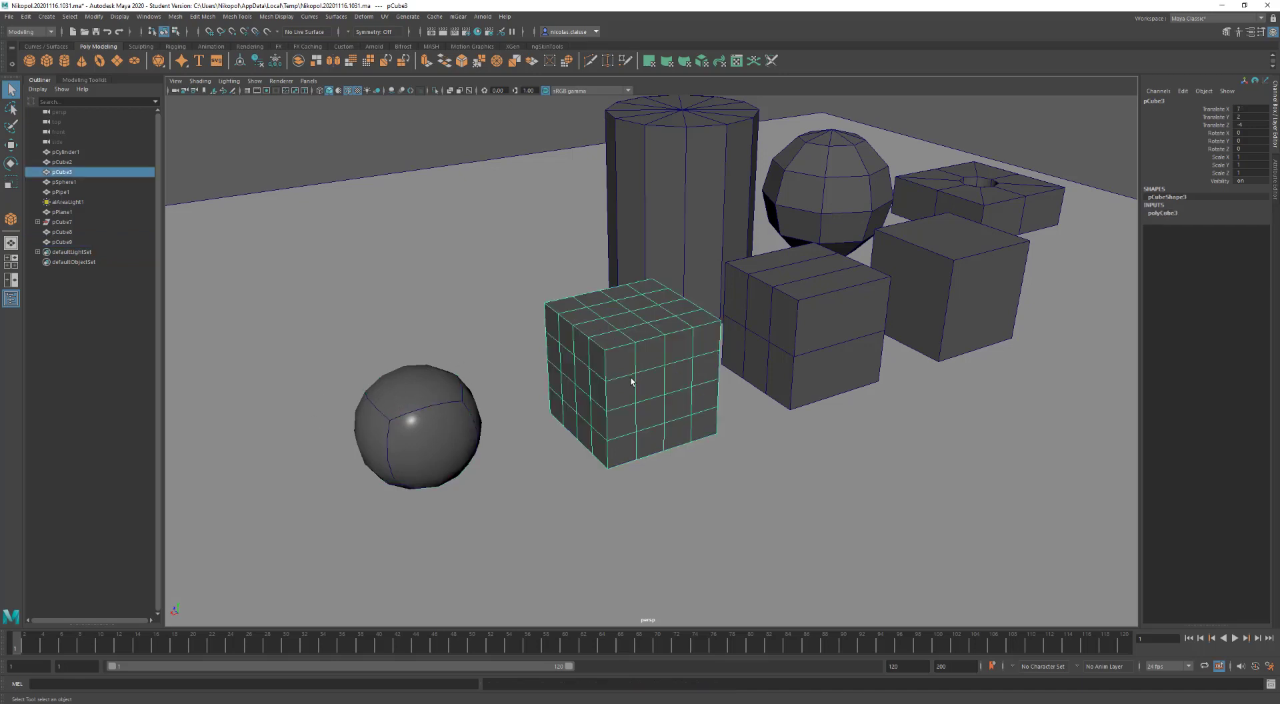
pyautogui.press('3')
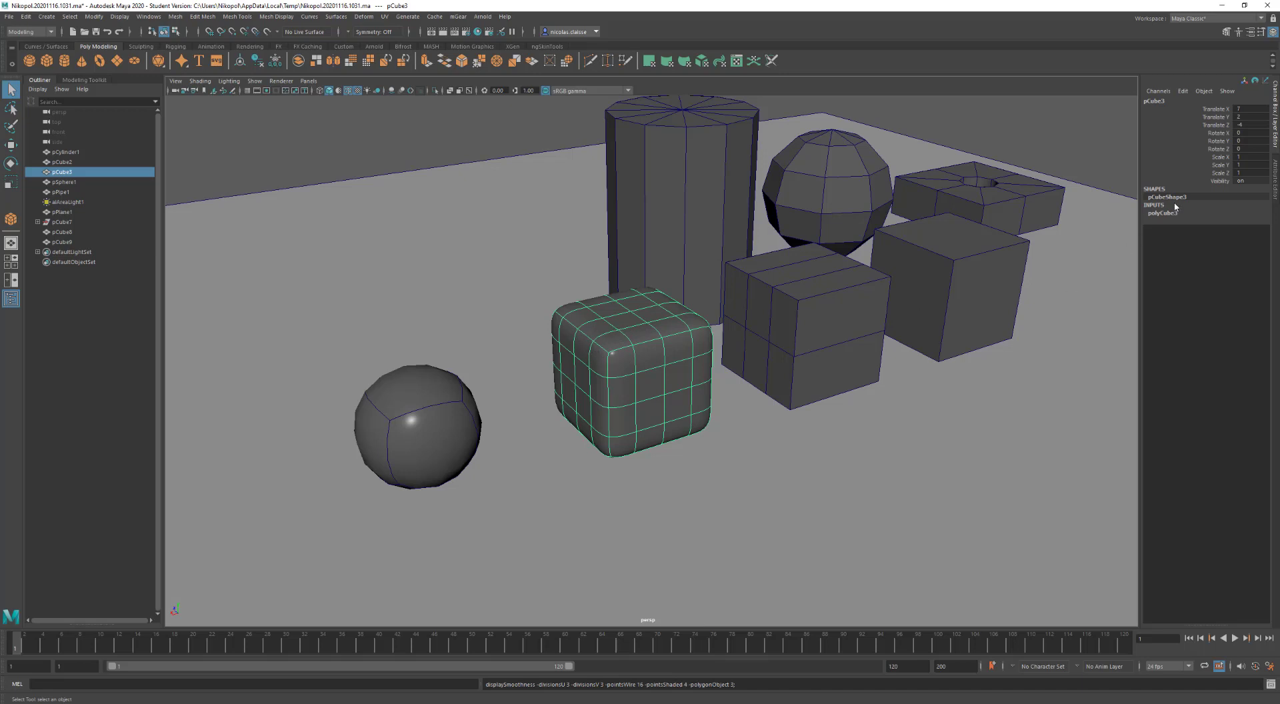
# Enable Display Subdivisions for both smooth-previewed cubes and compare their subdivided wireframes
pyautogui.hotkey('ctrl', 'a')
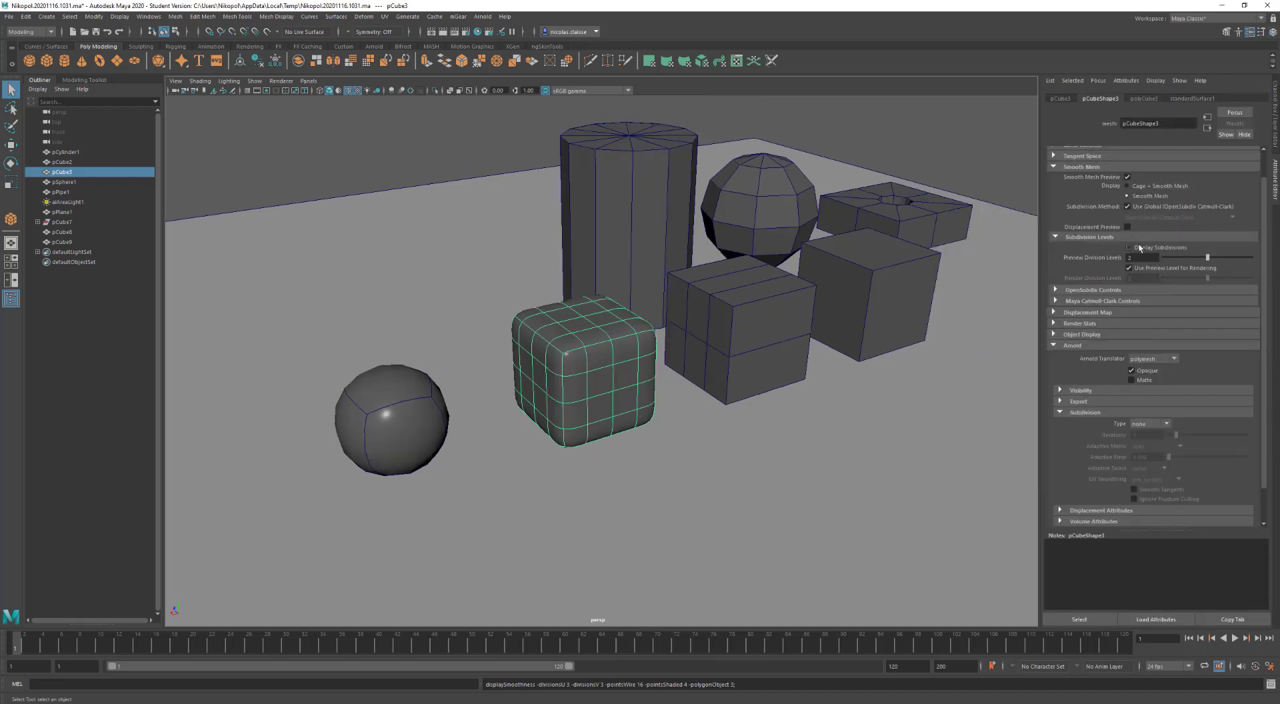
pyautogui.click(1158, 247)
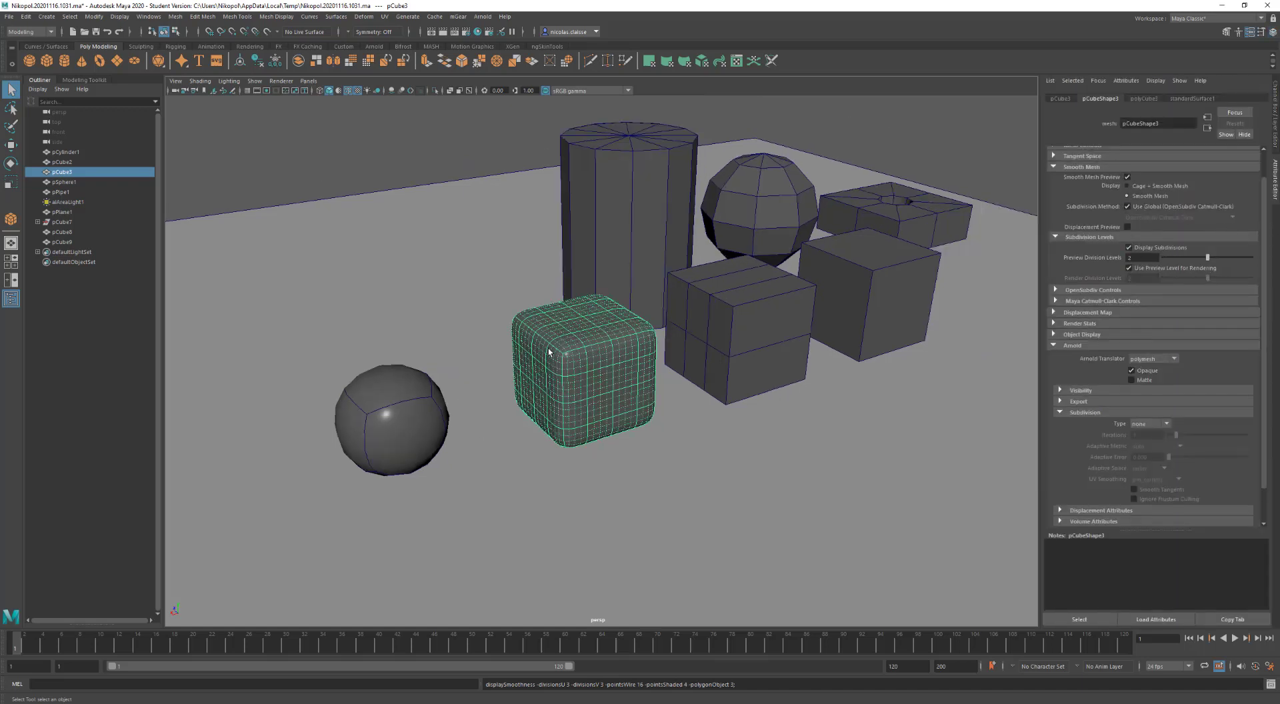
pyautogui.click(401, 421)
pyautogui.click(1164, 248)
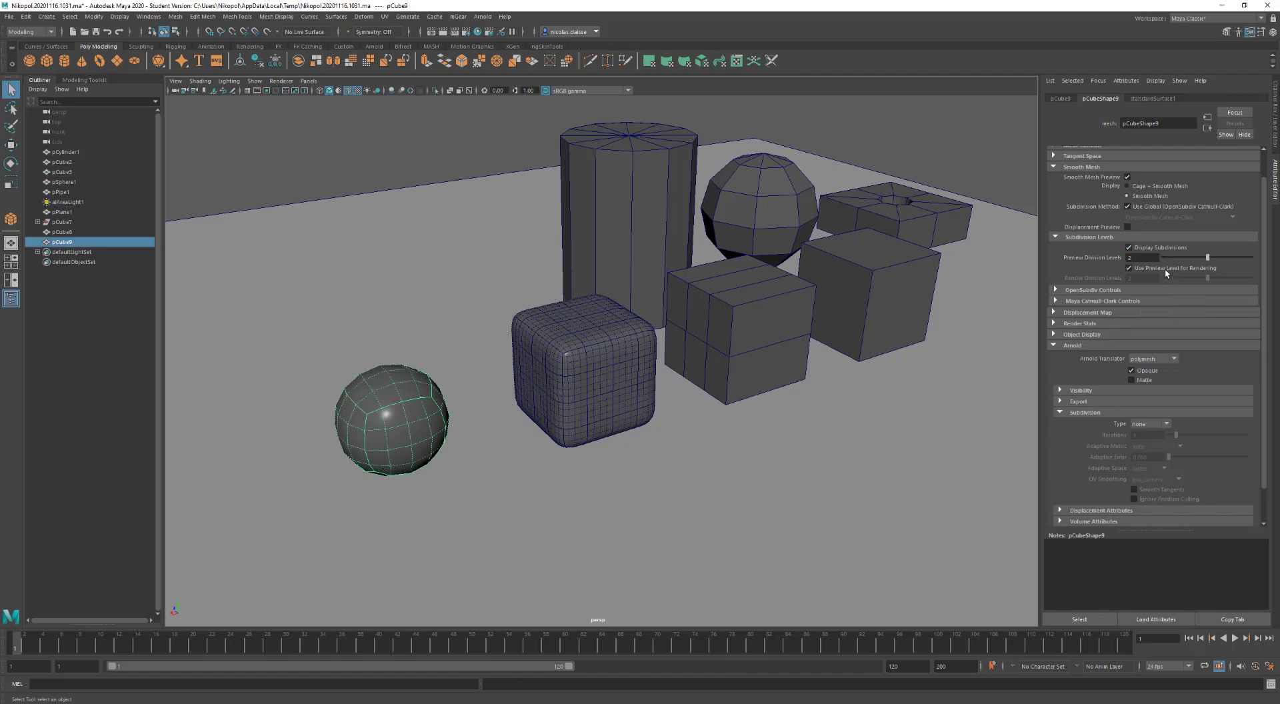
pyautogui.click(586, 362)
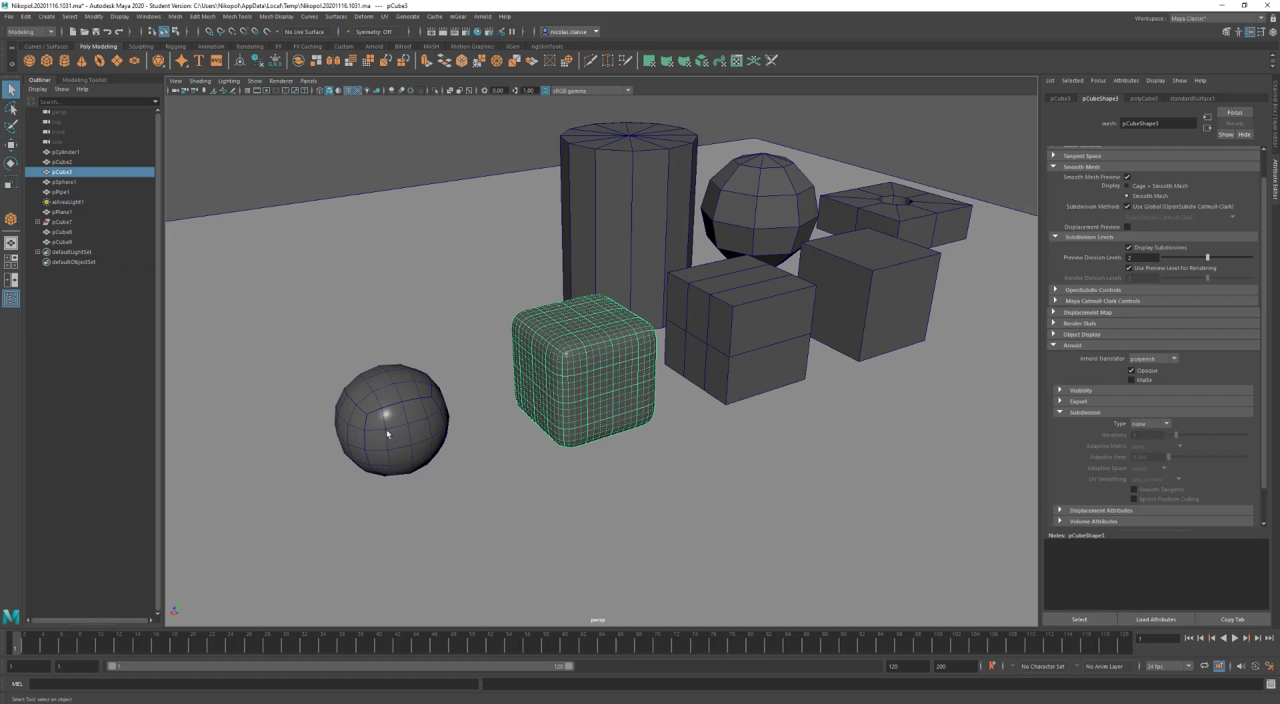
pyautogui.click(390, 430)
pyautogui.click(609, 359)
# Turn on smooth mesh preview and Display Subdivisions for the unevenly divided cube, and compare its rounding with the densely divided one
pyautogui.scroll(5, 594, 371)
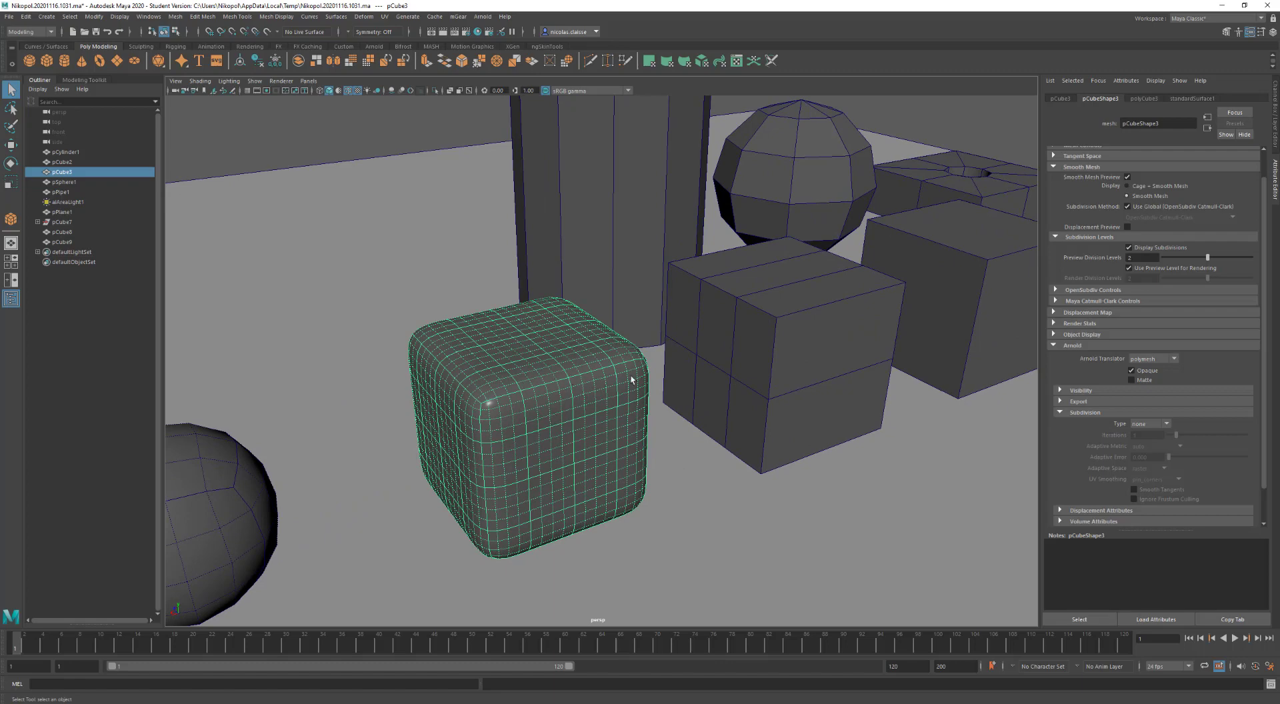
pyautogui.keyDown('alt'); pyautogui.moveTo(758, 382); pyautogui.dragTo(729, 343); pyautogui.keyUp('alt')
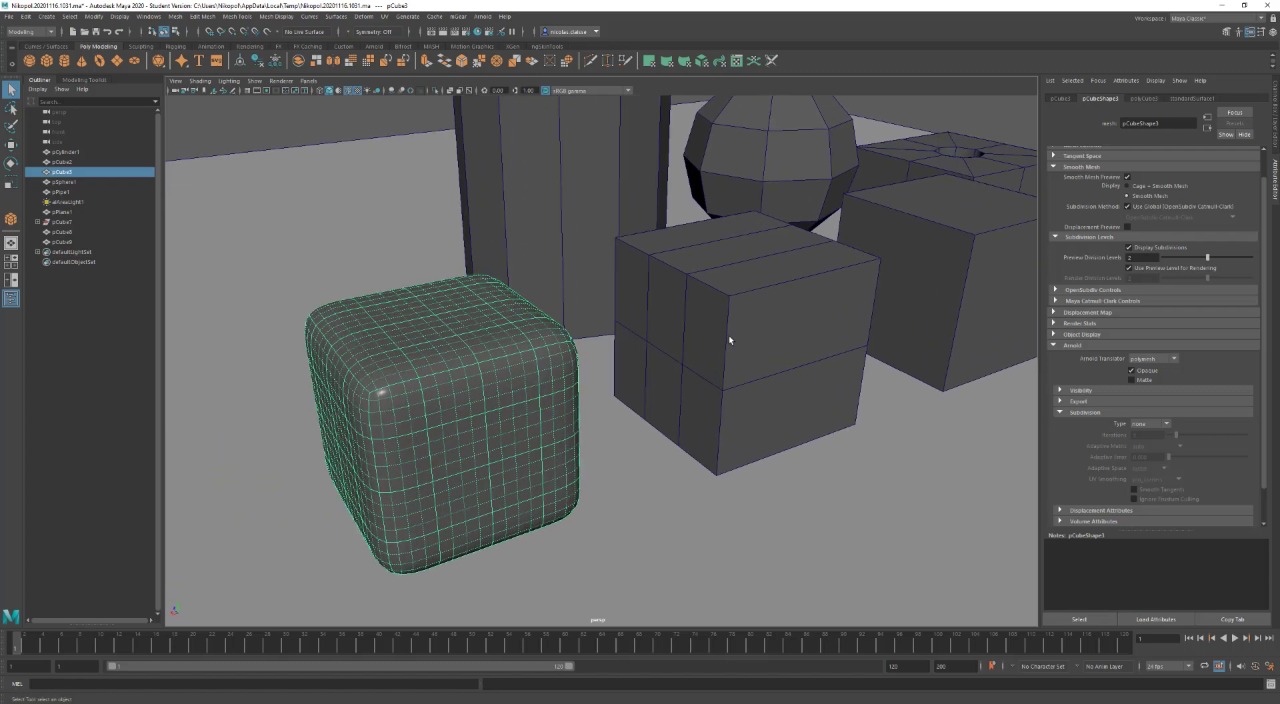
pyautogui.click(729, 340)
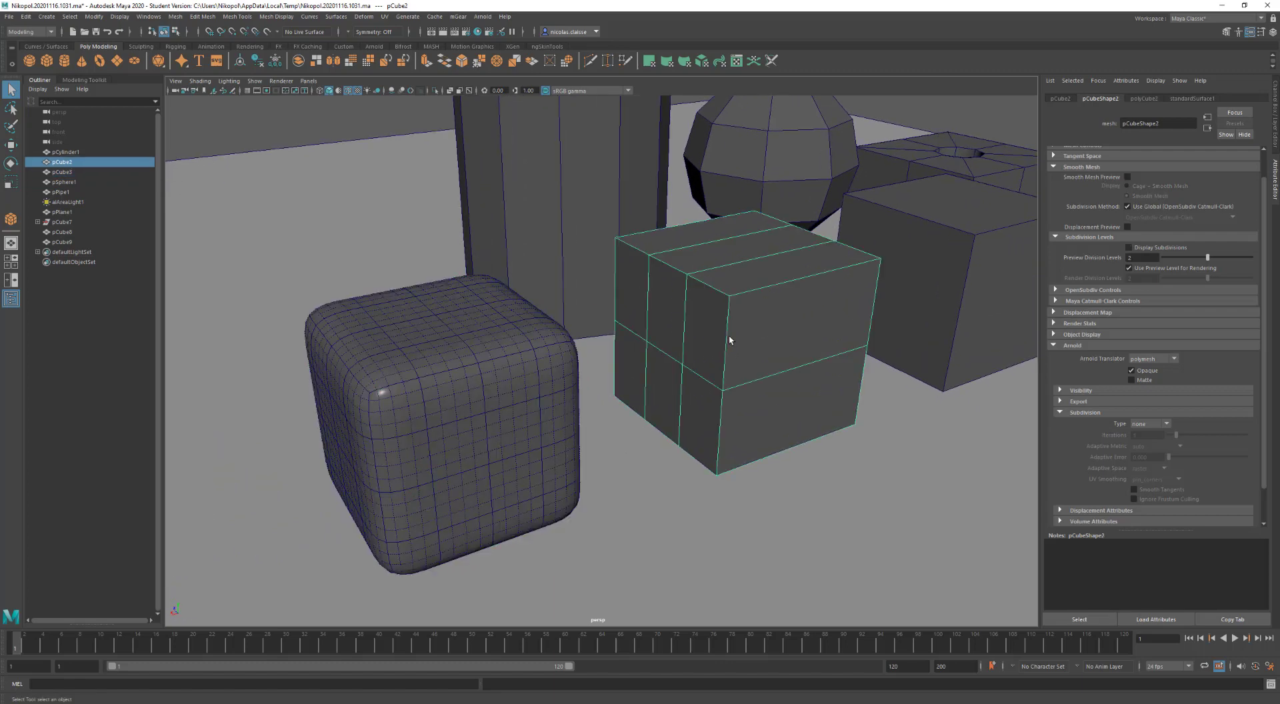
pyautogui.press('3')
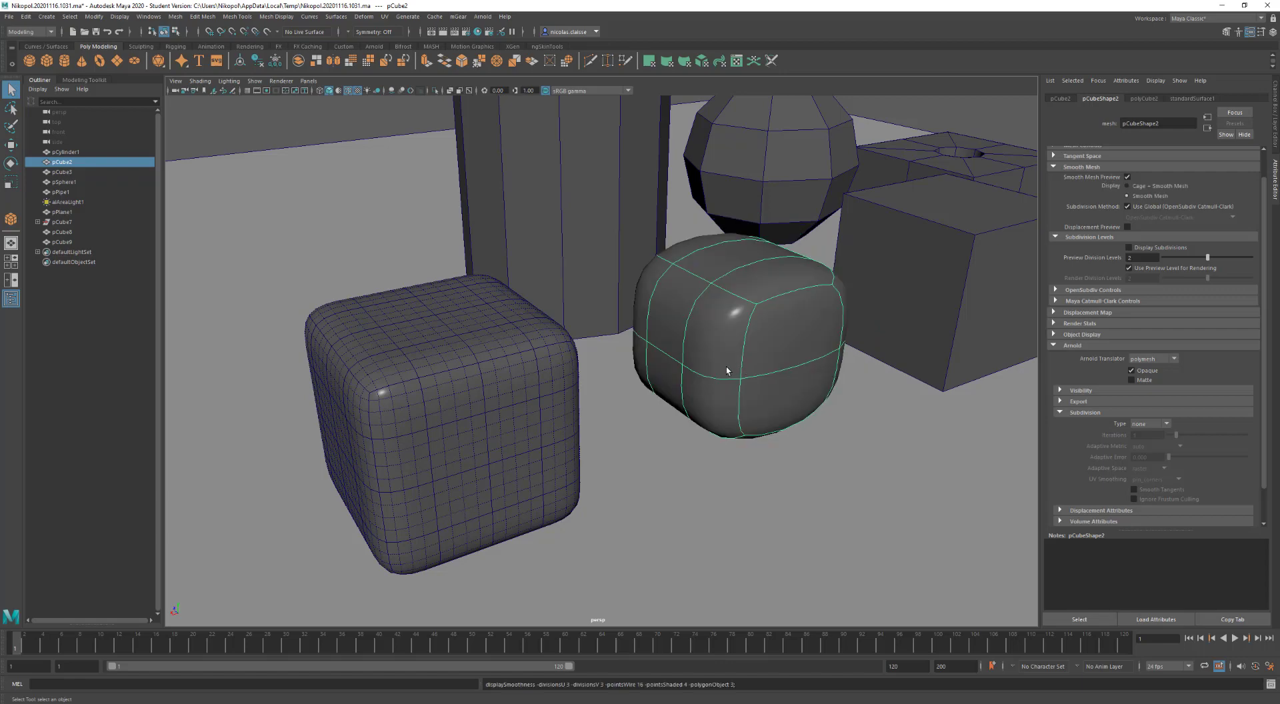
pyautogui.keyDown('alt'); pyautogui.moveTo(726, 372); pyautogui.dragTo(685, 350); pyautogui.keyUp('alt')
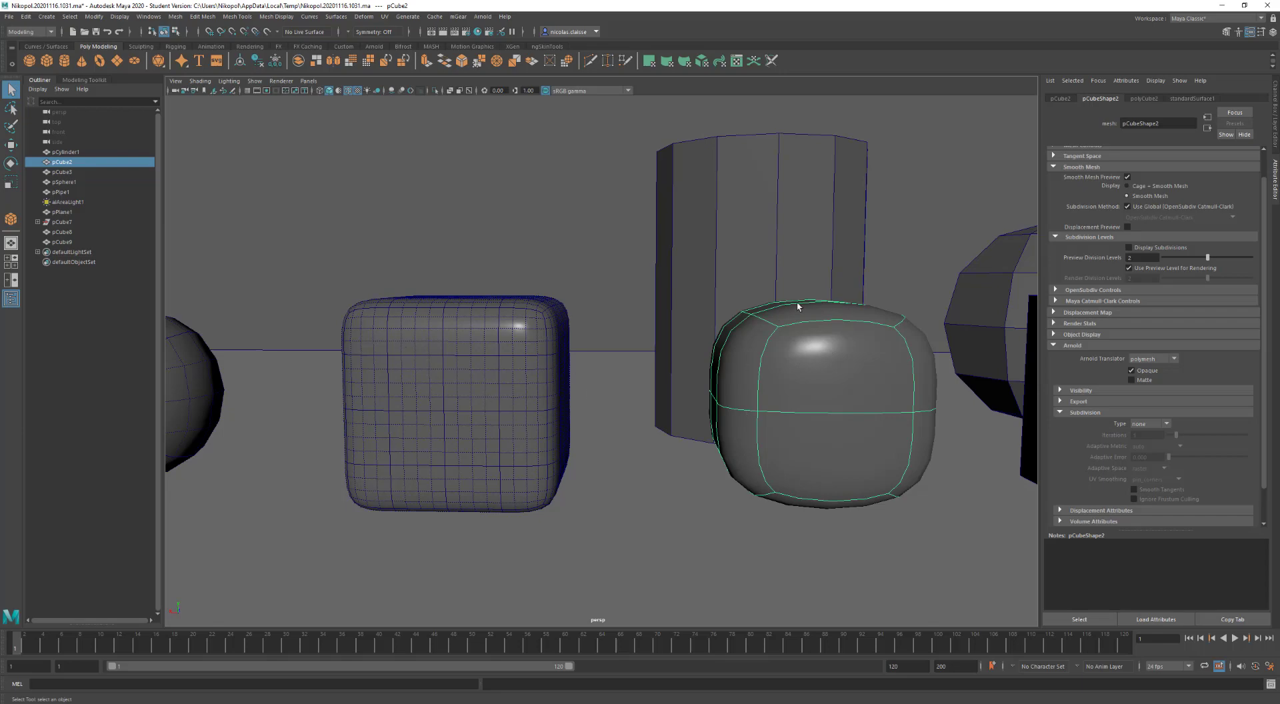
pyautogui.keyDown('alt'); pyautogui.moveTo(827, 372); pyautogui.dragTo(1015, 370); pyautogui.keyUp('alt')
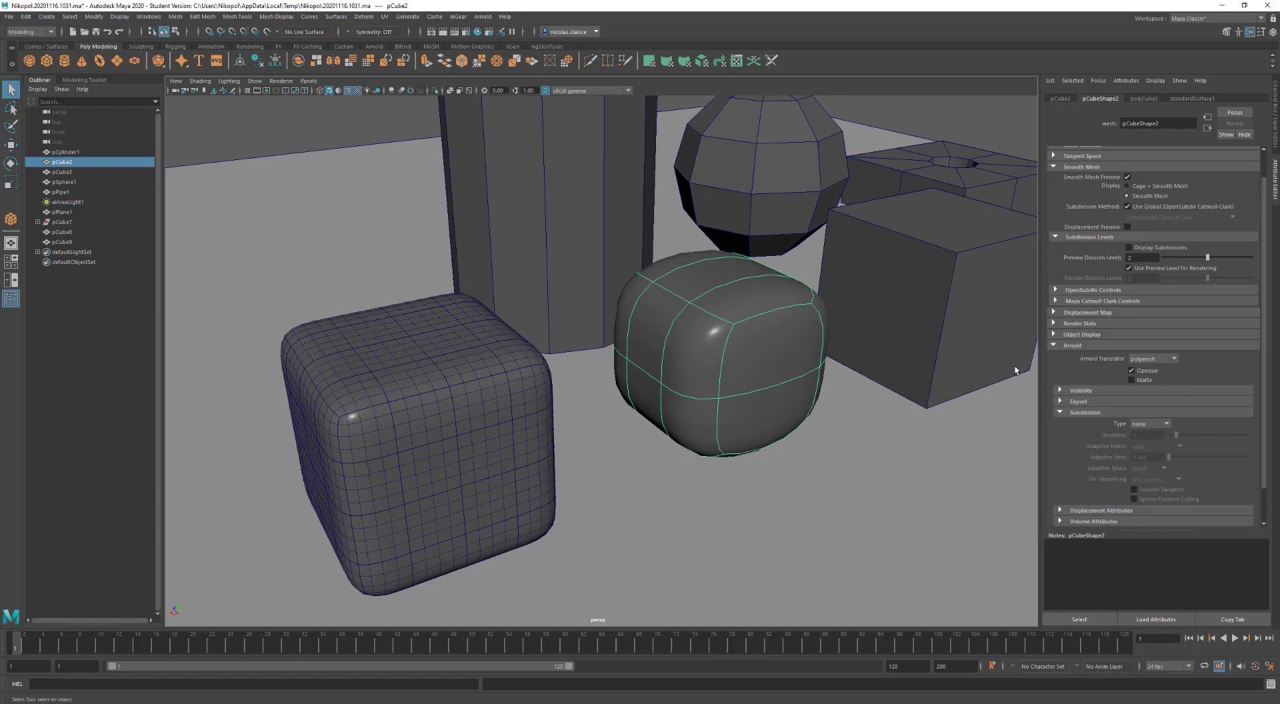
pyautogui.click(1143, 248)
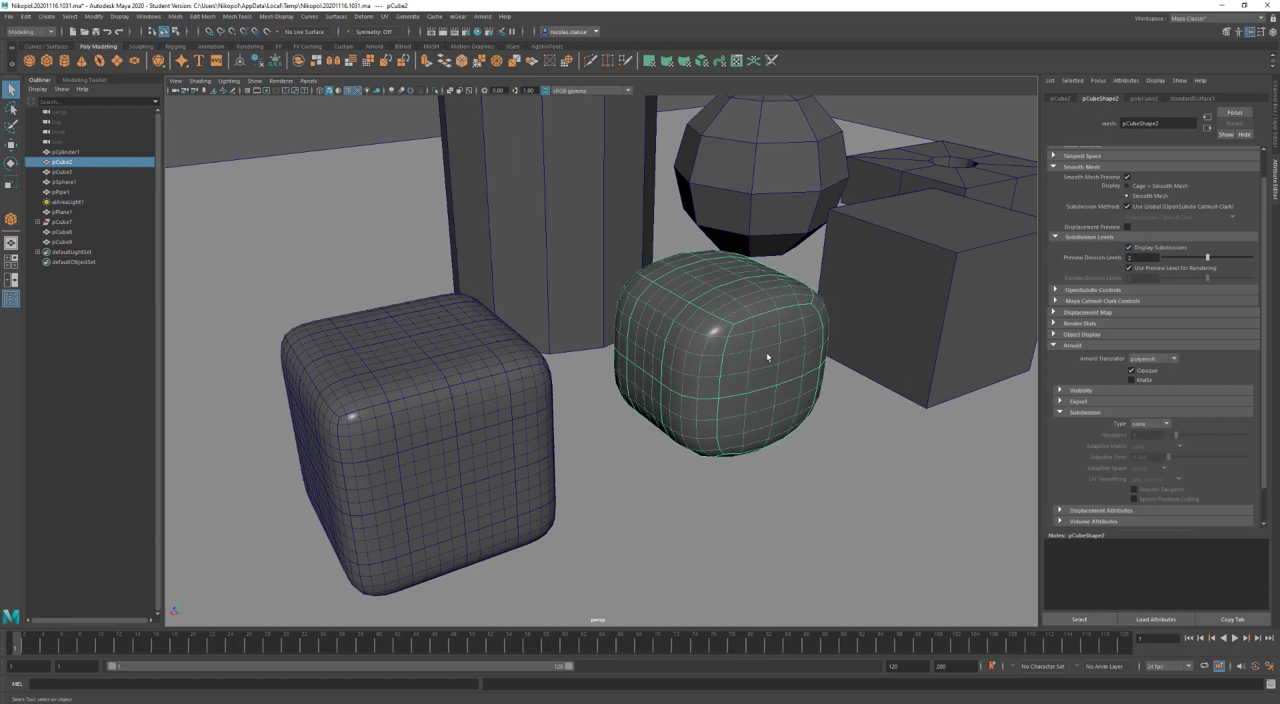
# Apply a Bevel to the remaining undivided cube between the unevenly divided cube and the pipe
pyautogui.keyDown('alt'); pyautogui.moveTo(770, 379); pyautogui.dragTo(713, 354); pyautogui.keyUp('alt')
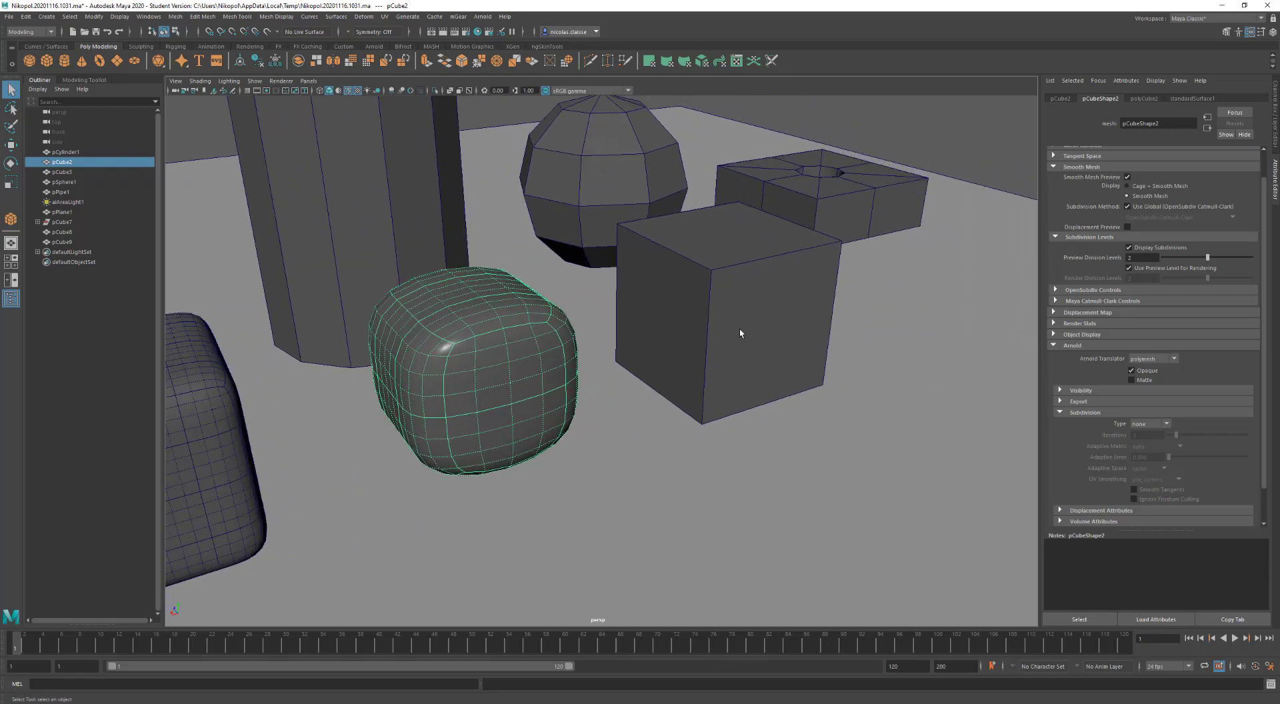
pyautogui.click(740, 331)
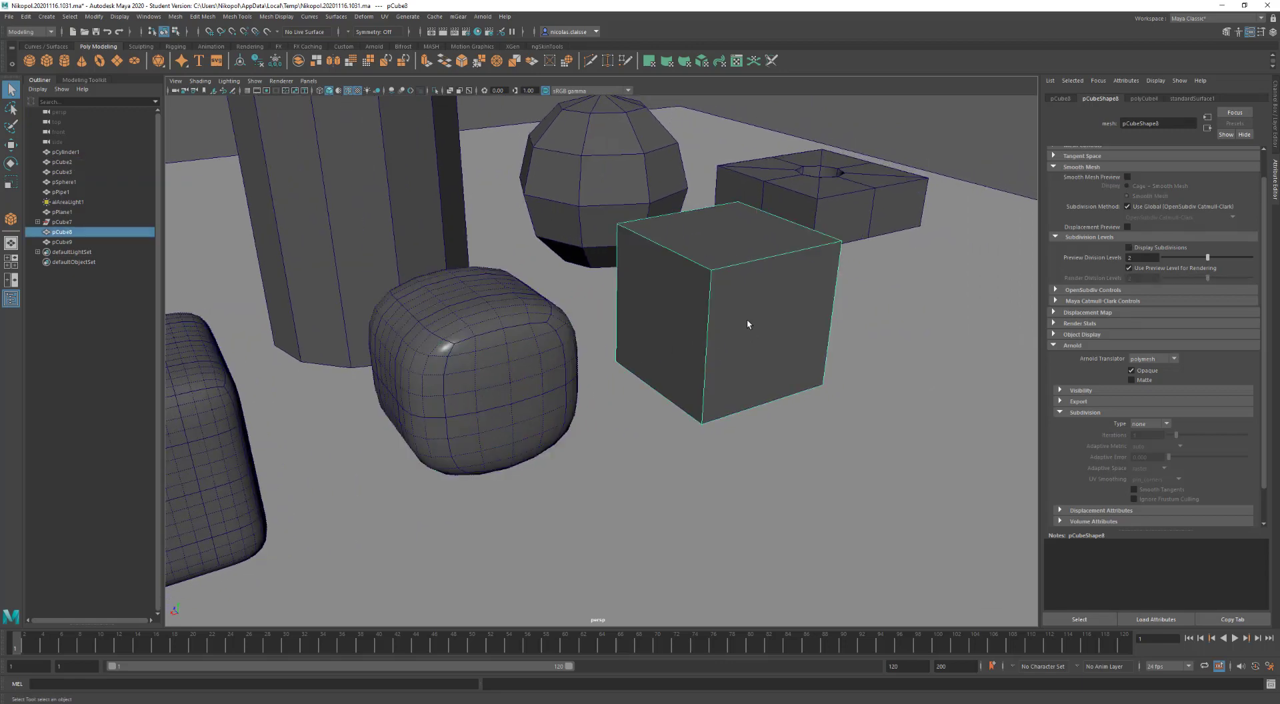
pyautogui.rightClick(747, 325)
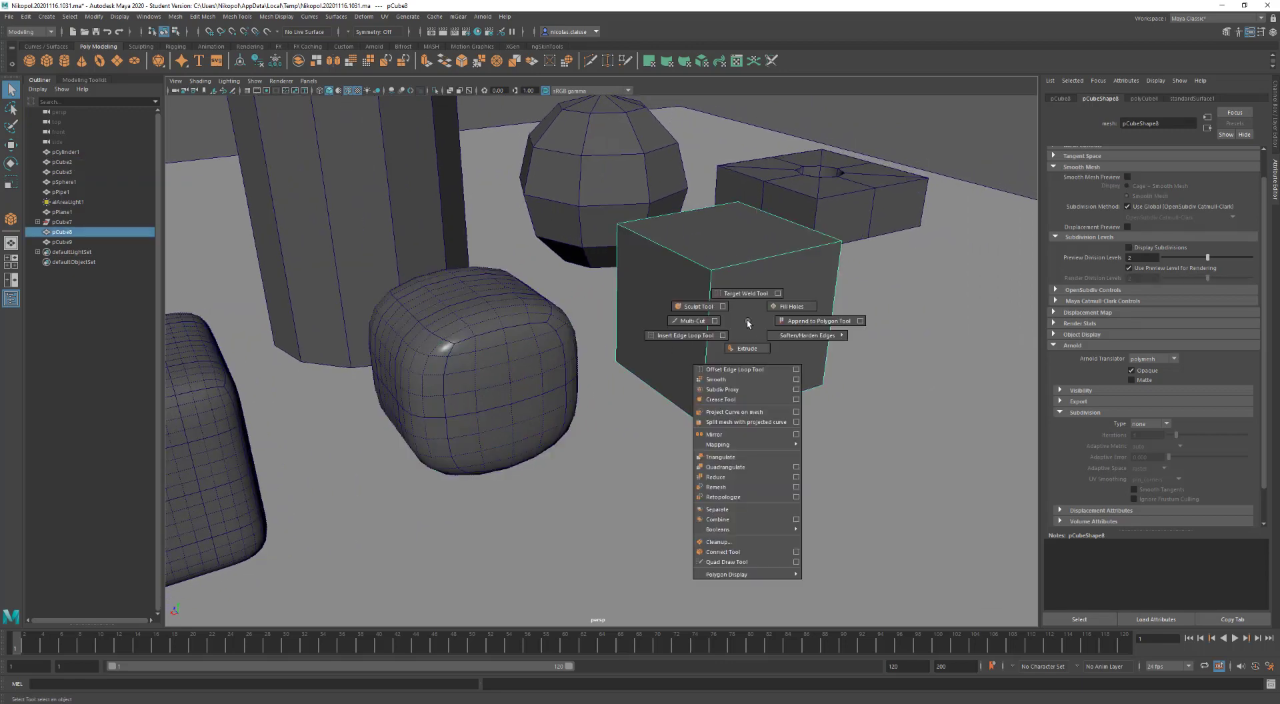
pyautogui.click(81, 79)
pyautogui.click(112, 340)
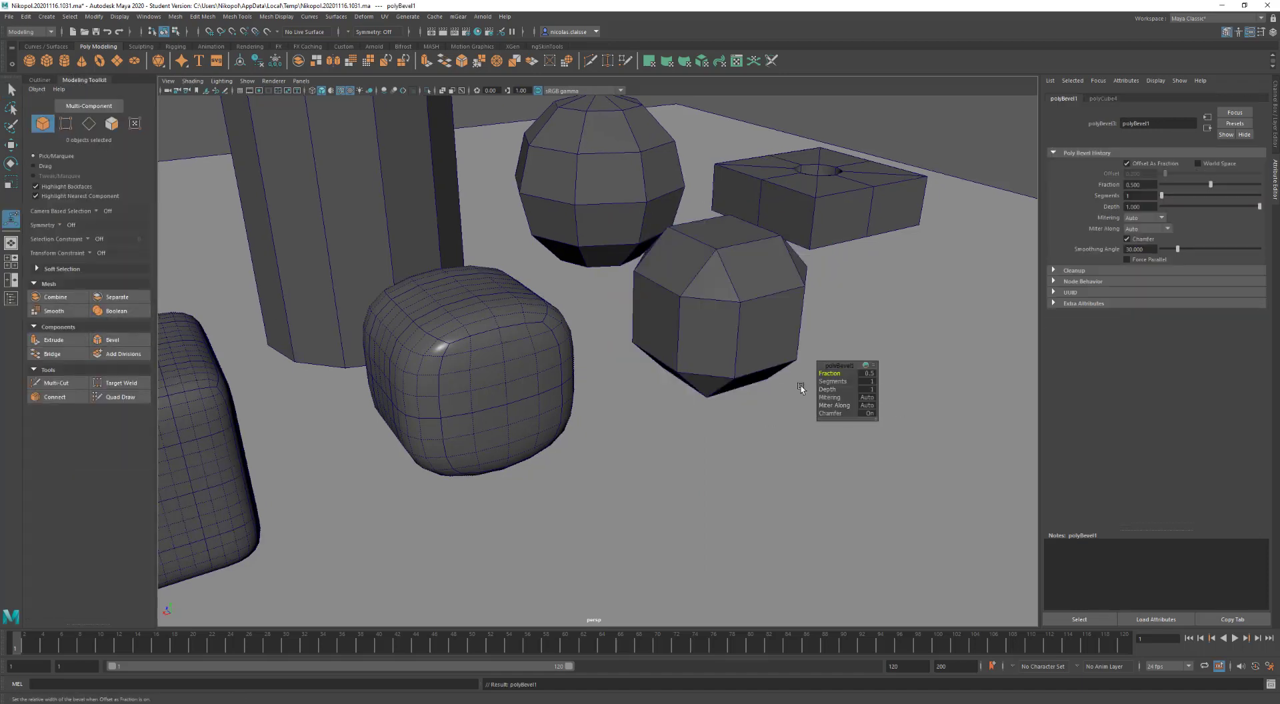
# Turn off Chamfer on the cube's bevel, and enable smooth mesh preview and Display Subdivisions for it
pyautogui.click(832, 412)
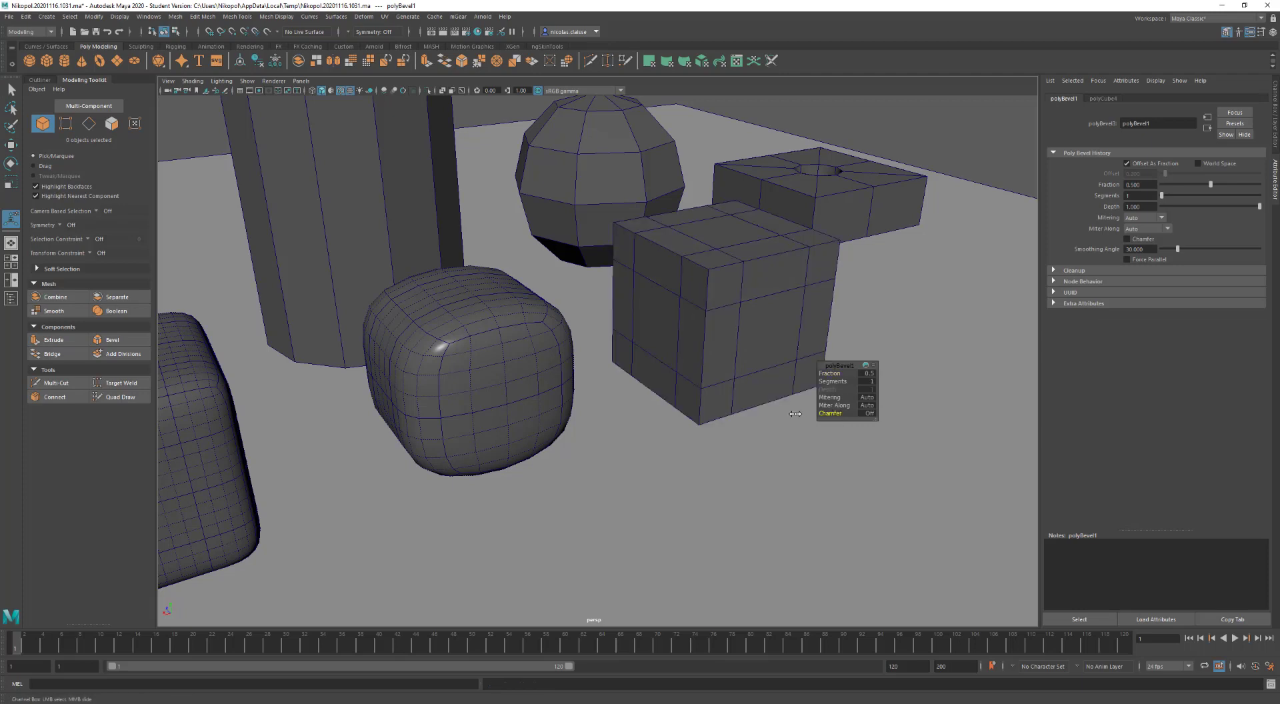
pyautogui.click(717, 320)
pyautogui.press('3')
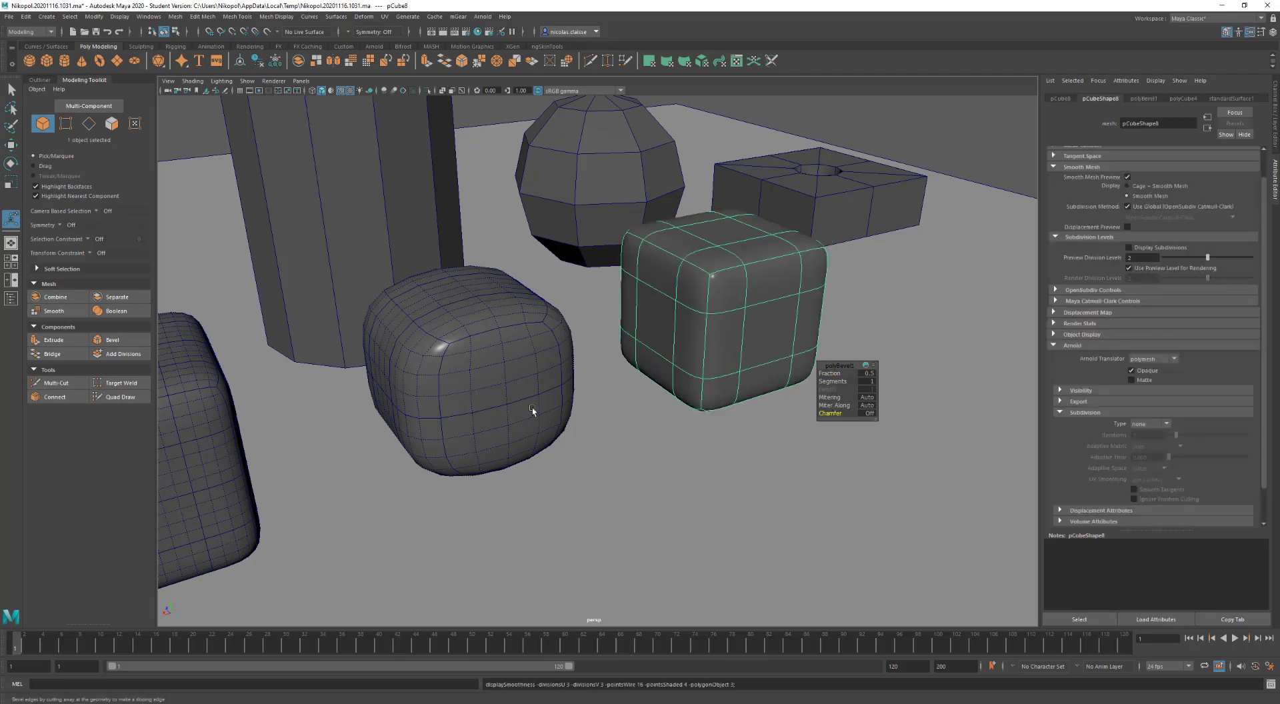
pyautogui.click(1155, 248)
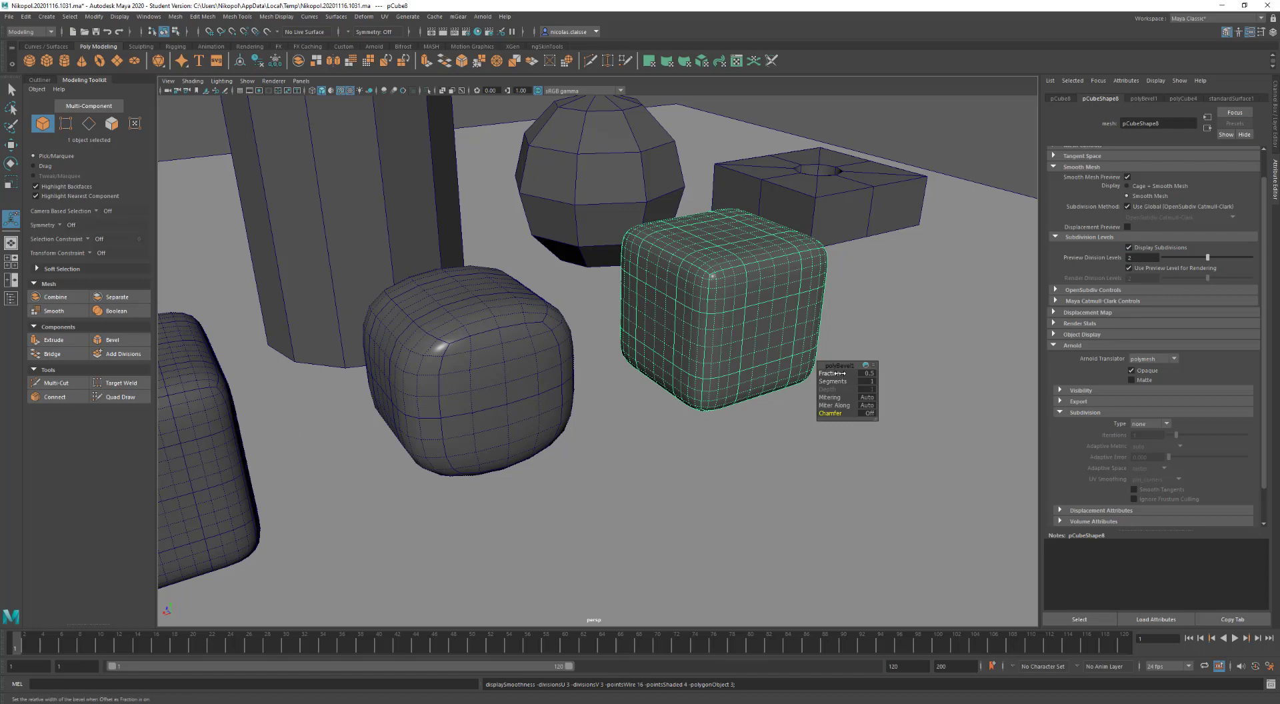
# Reduce the cube's bevel Fraction to 0.3, checking the edge placement unsmoothed and the rounding in smooth mesh preview
pyautogui.moveTo(839, 374); pyautogui.dragTo(840, 376)
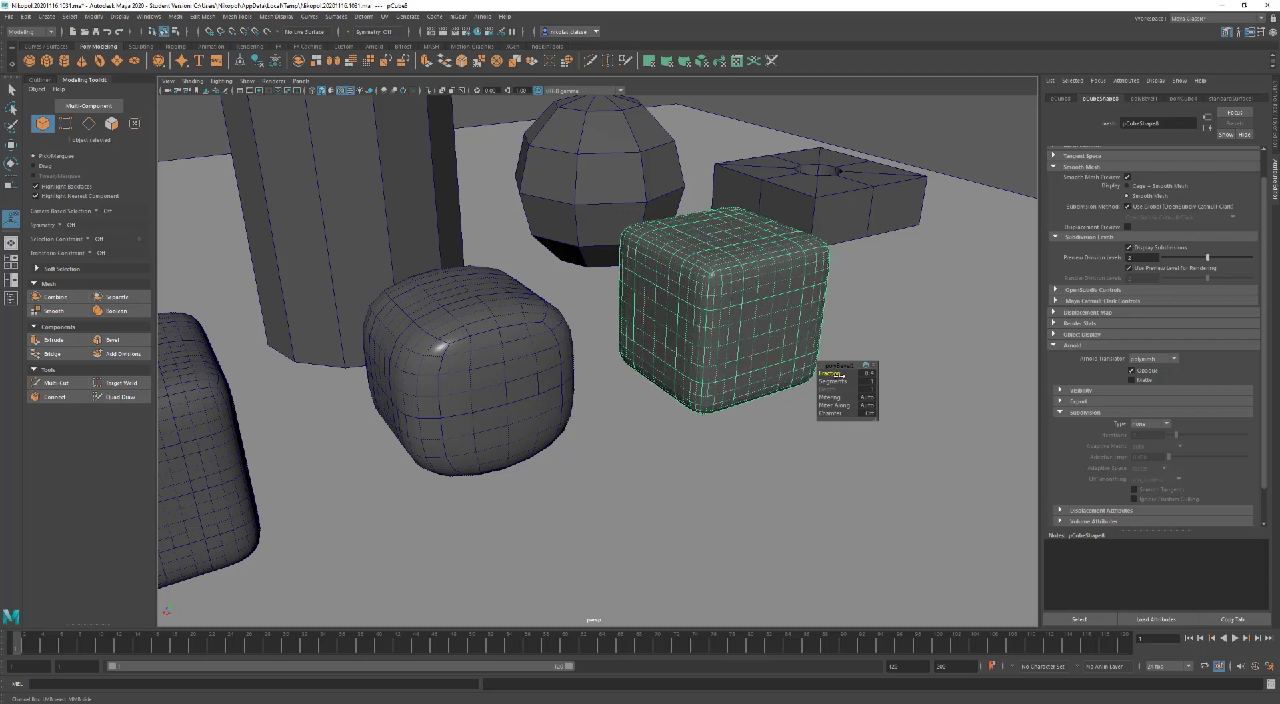
pyautogui.press('1')
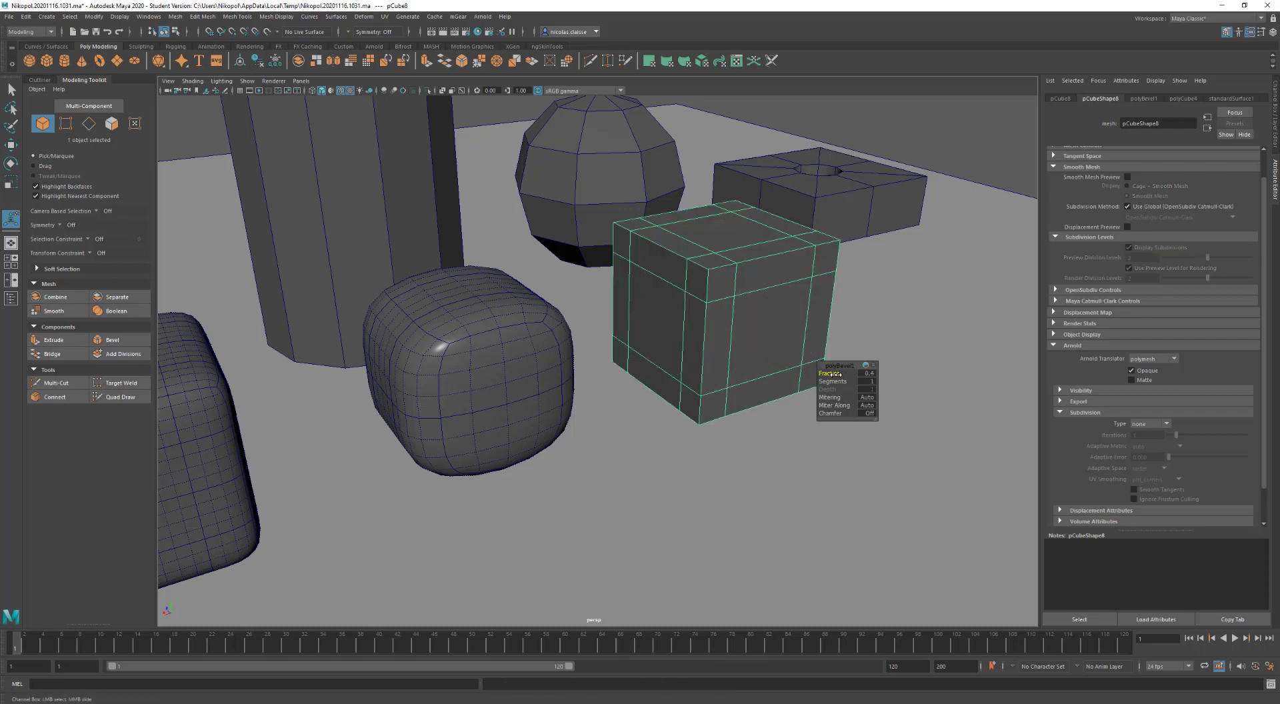
pyautogui.moveTo(840, 376); pyautogui.dragTo(836, 375)
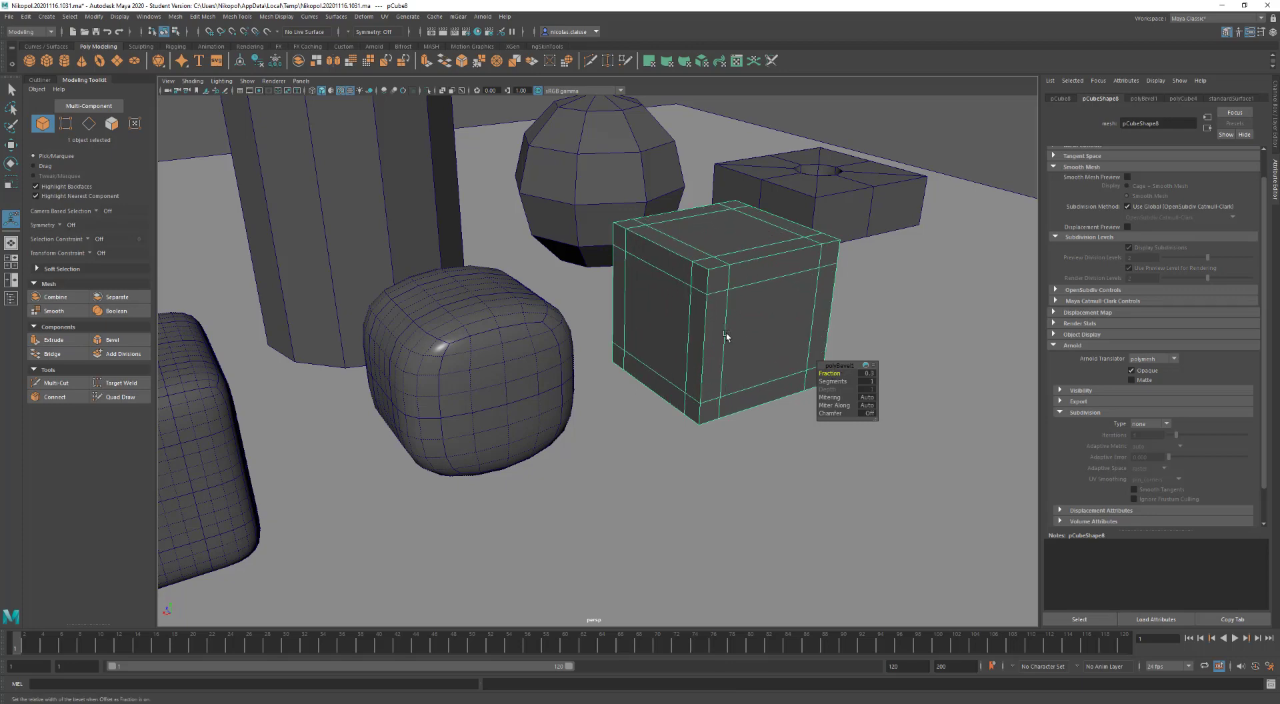
pyautogui.press('3')
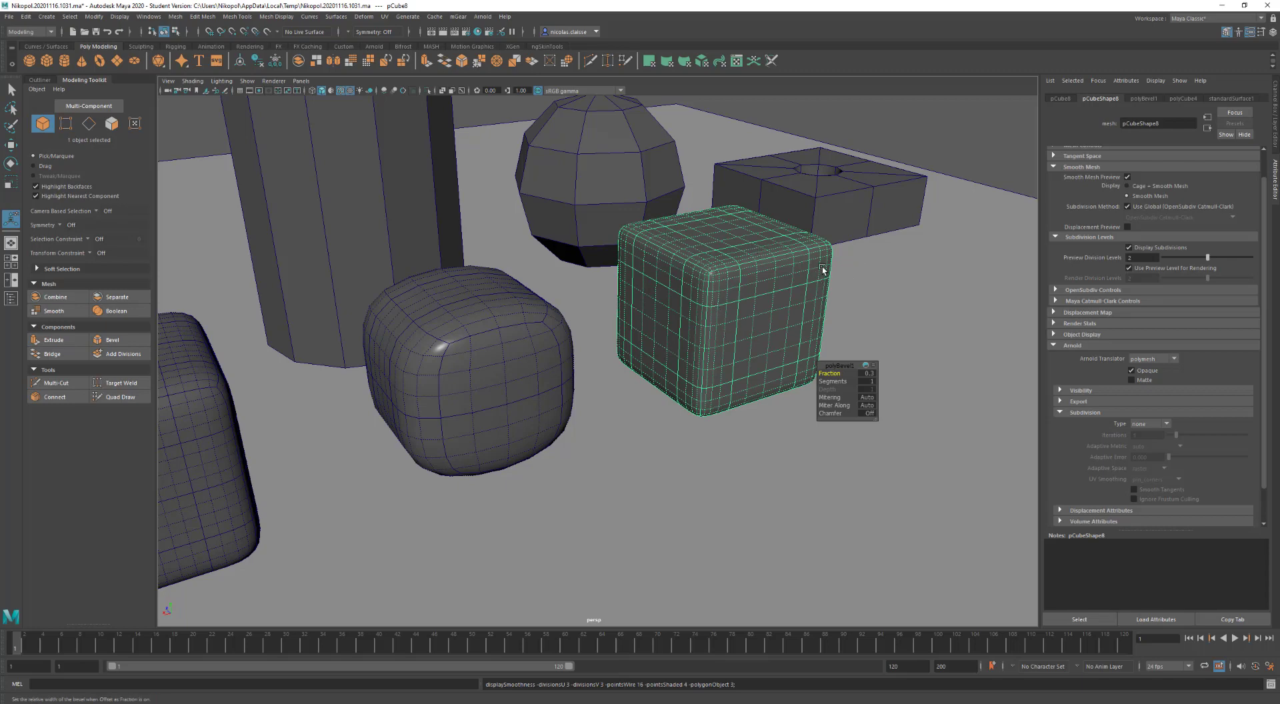
pyautogui.keyDown('alt'); pyautogui.moveTo(773, 315); pyautogui.dragTo(772, 316); pyautogui.keyUp('alt')
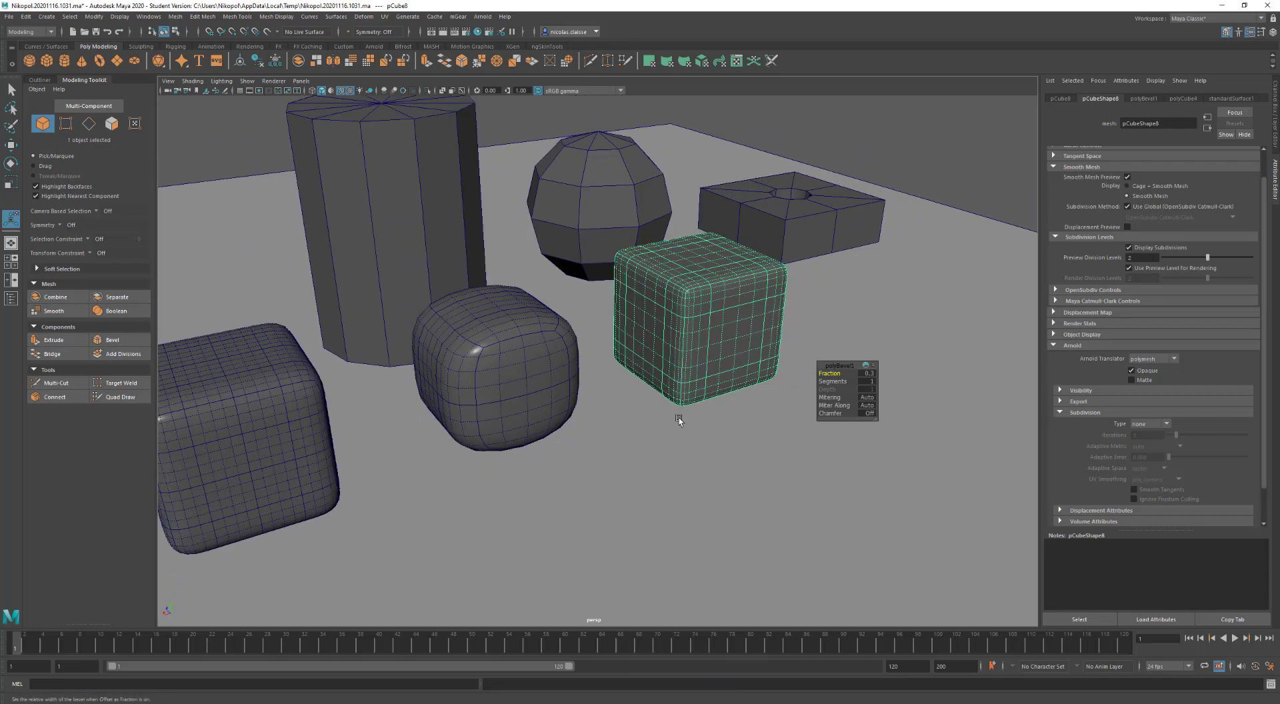
pyautogui.keyDown('alt'); pyautogui.moveTo(735, 363); pyautogui.dragTo(679, 339); pyautogui.keyUp('alt')
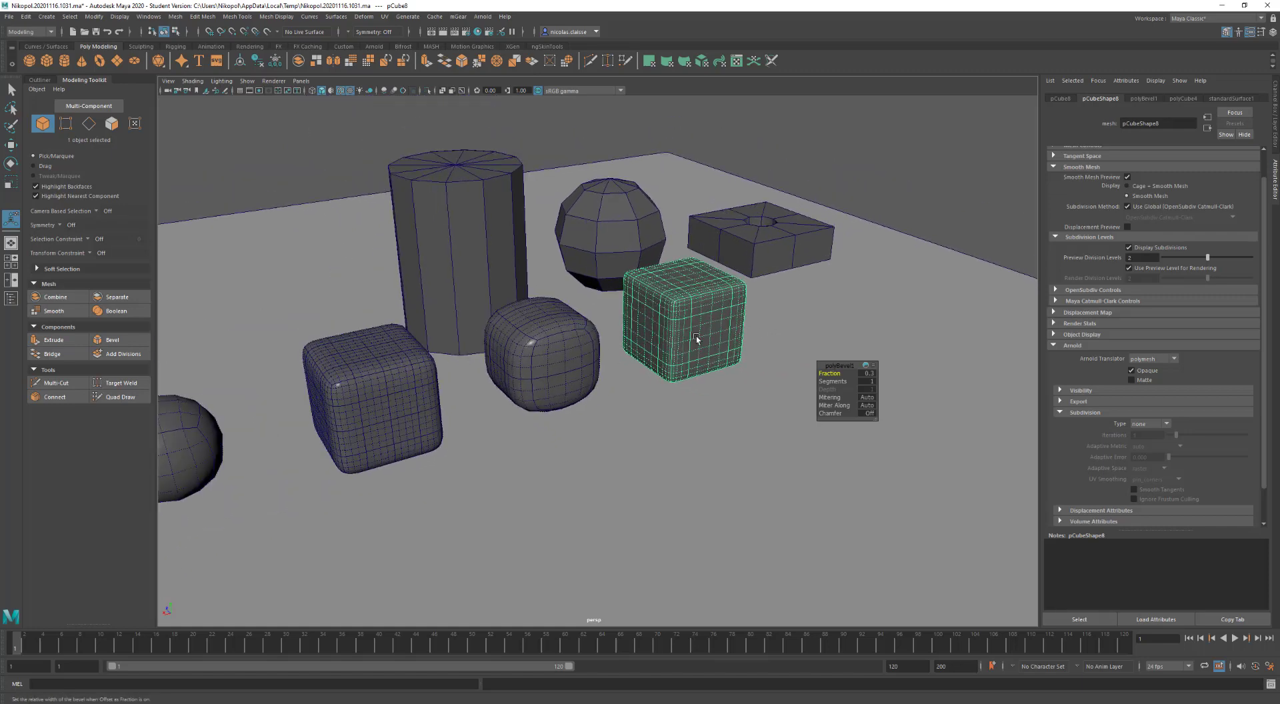
# Set the cube's bevel to 2 segments, compare the smooth-previewed shape with Chamfer on and off, and leave Chamfer off
pyautogui.press('1')
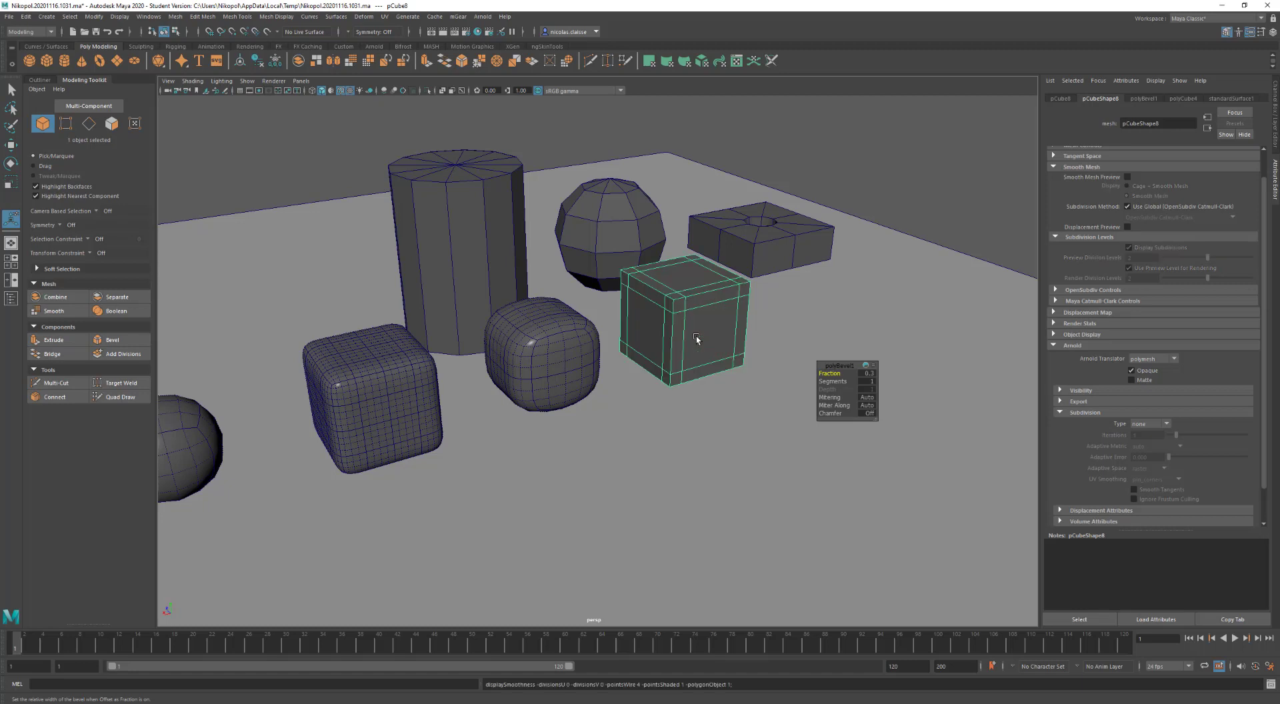
pyautogui.click(831, 413)
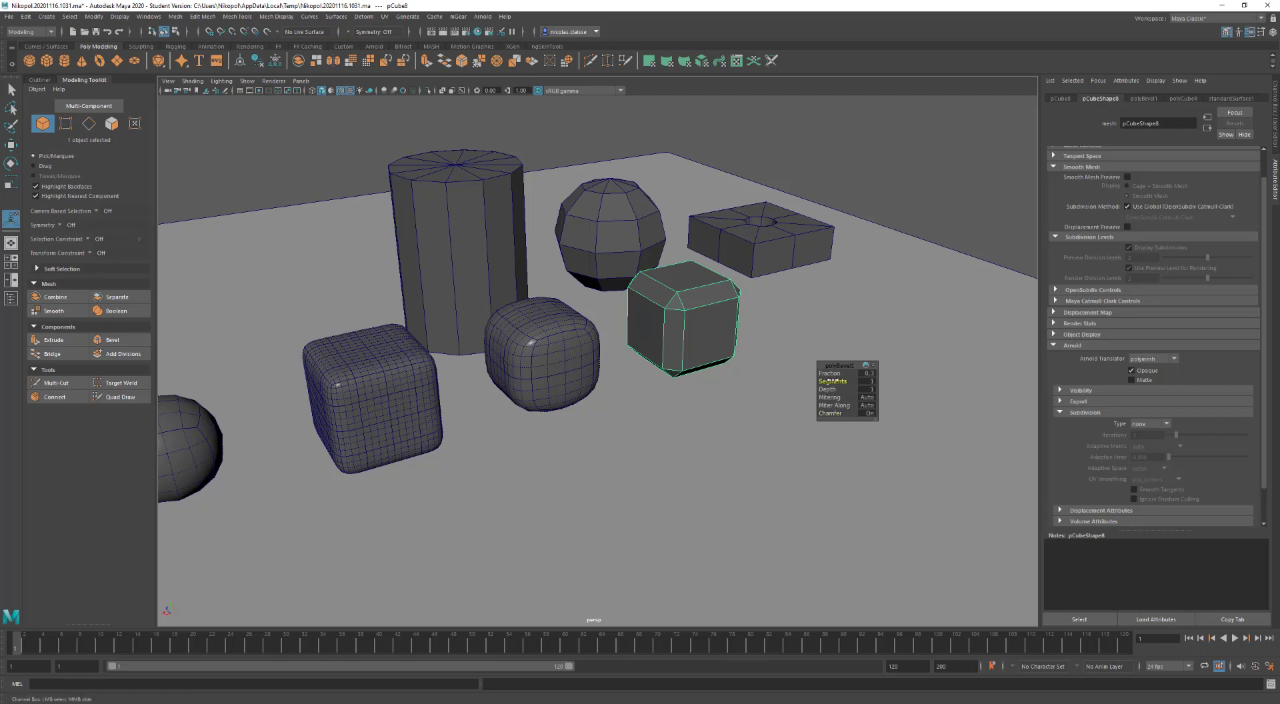
pyautogui.moveTo(831, 381); pyautogui.dragTo(734, 360)
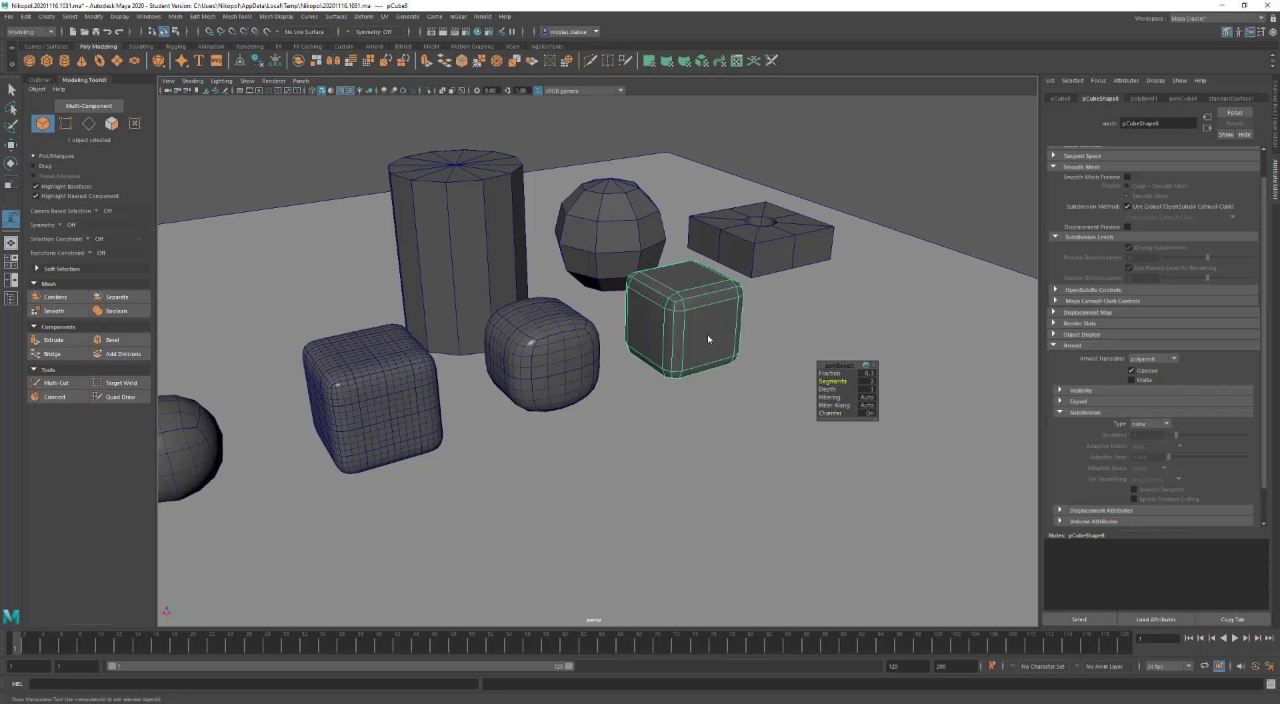
pyautogui.press('3')
pyautogui.scroll(2, 707, 335)
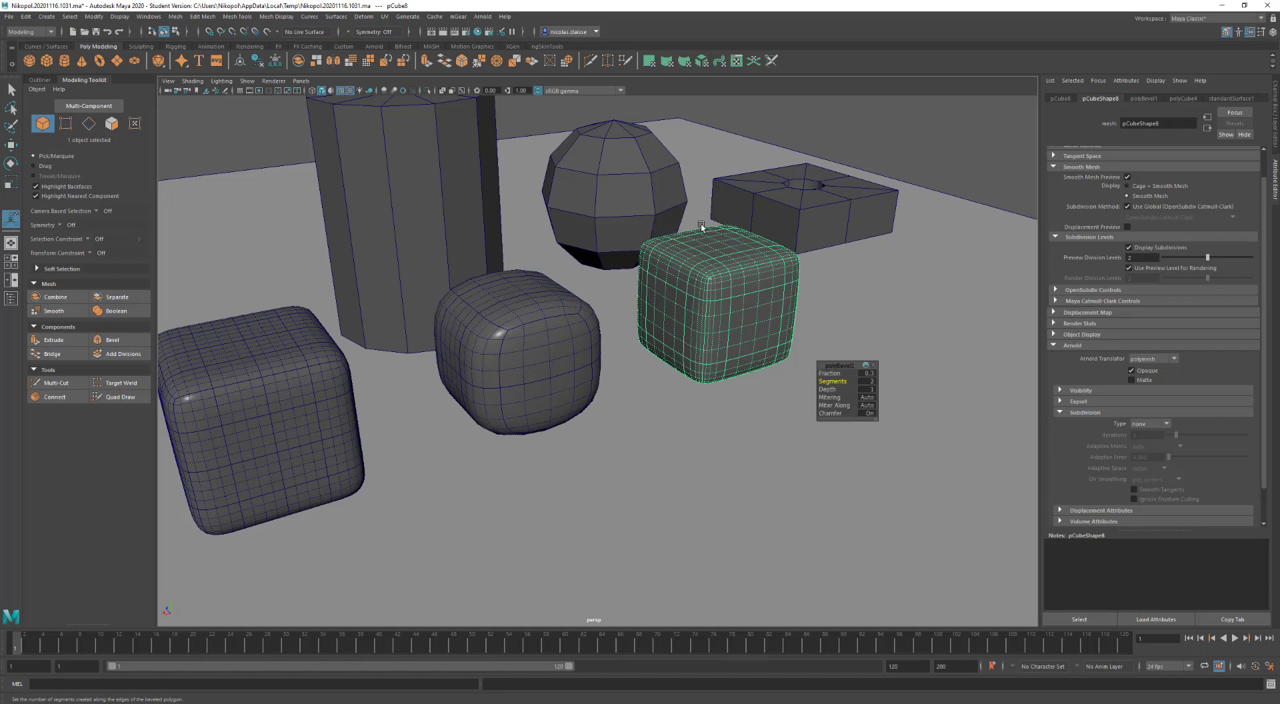
pyautogui.click(823, 413)
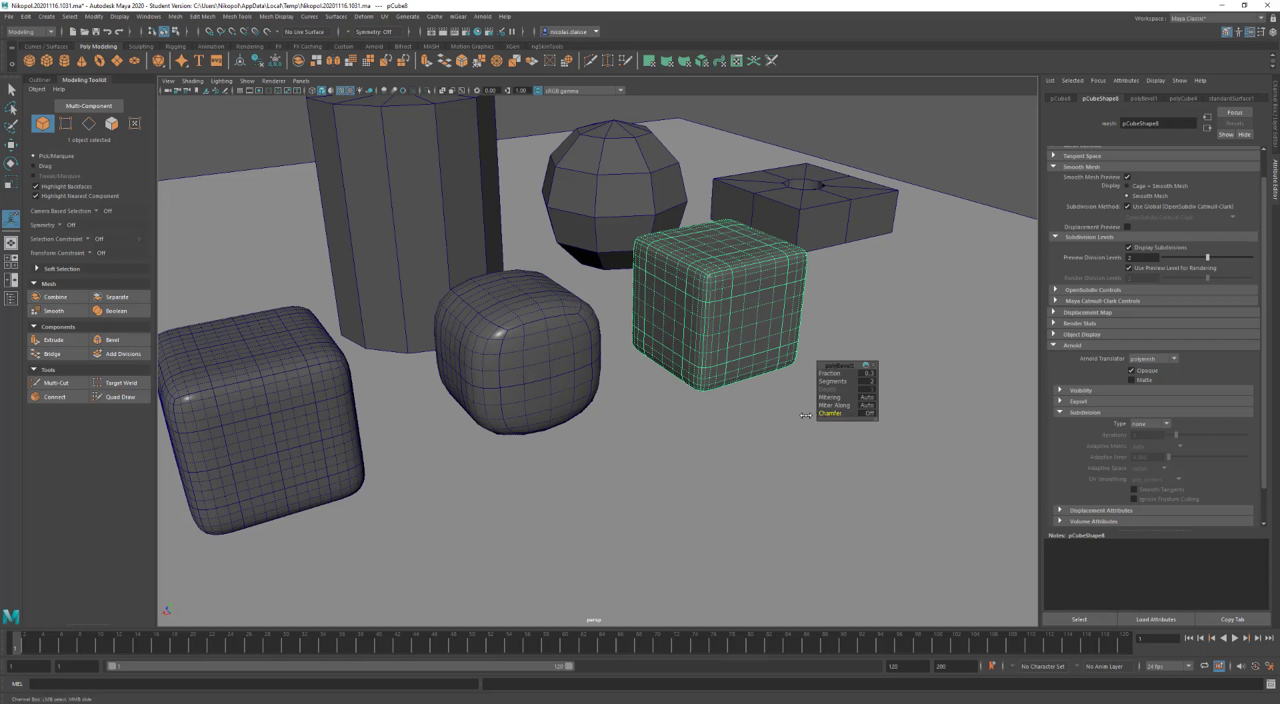
pyautogui.moveTo(721, 408); pyautogui.dragTo(706, 342, button='middle')
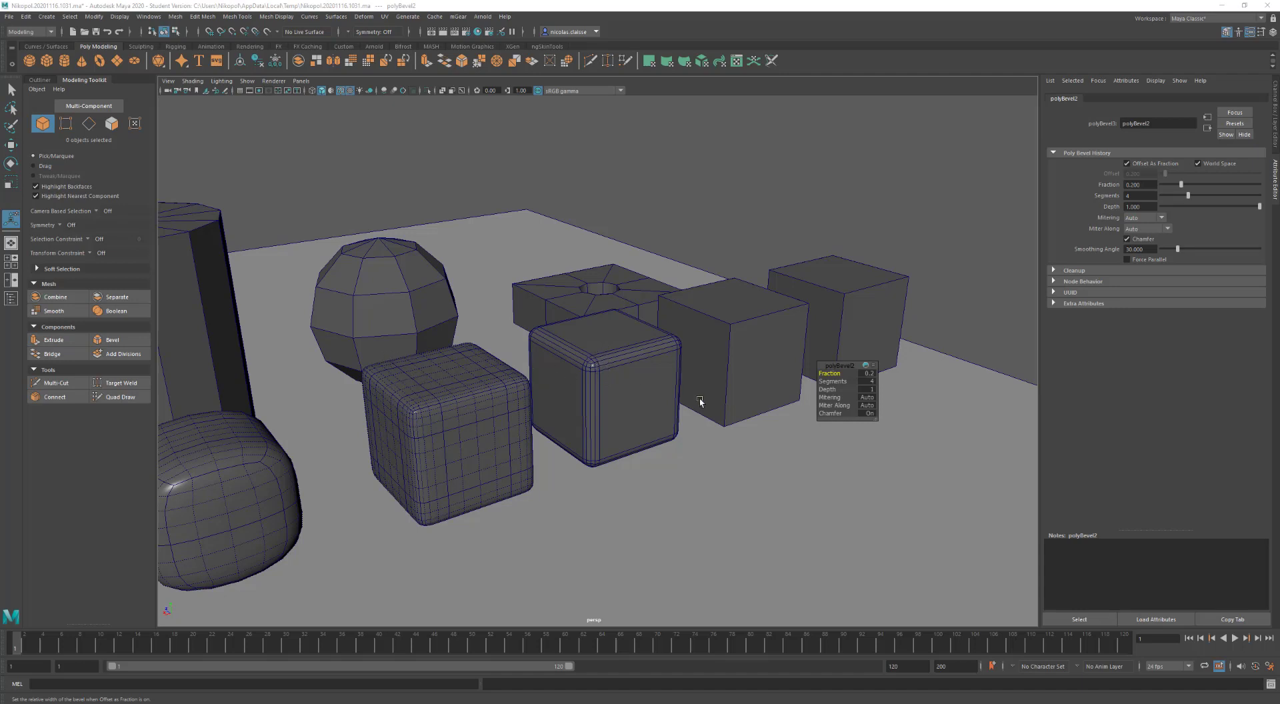
# Set the neighbouring cube's chamfered bevel to 2 segments and Fraction 0.1, and compare it with the smooth-previewed beveled cube
pyautogui.click(588, 384)
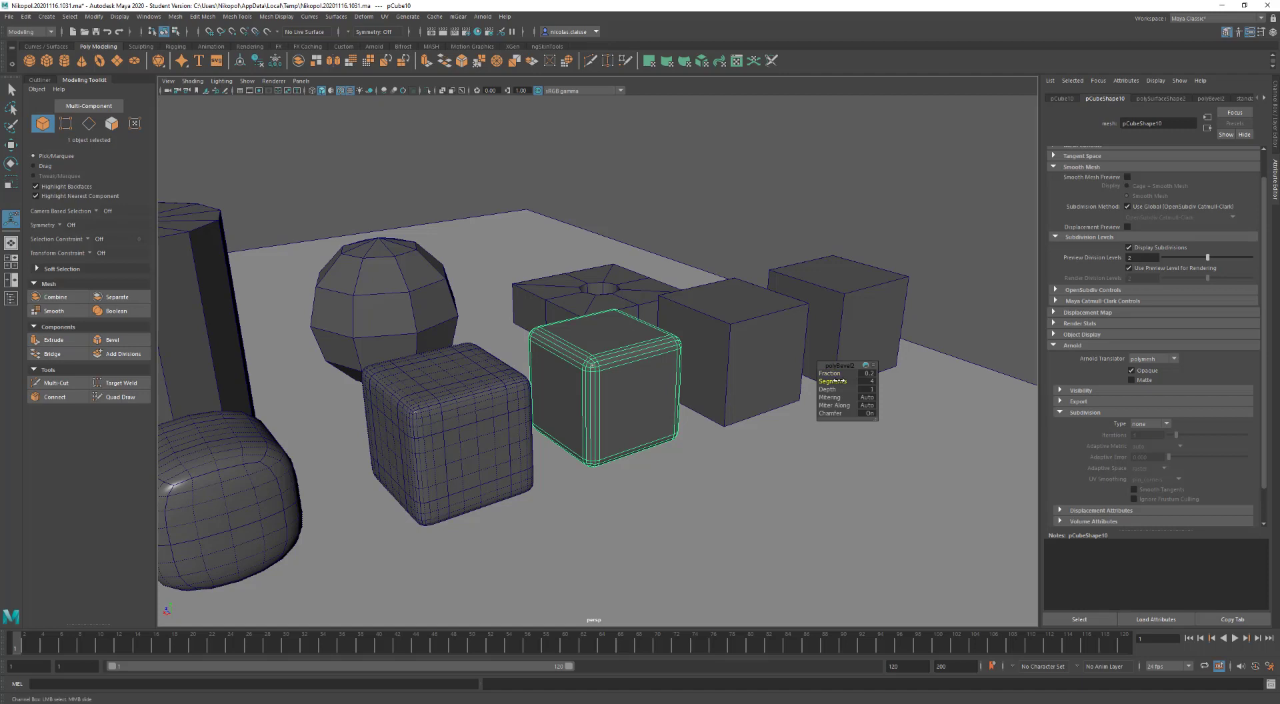
pyautogui.moveTo(834, 381); pyautogui.dragTo(835, 374)
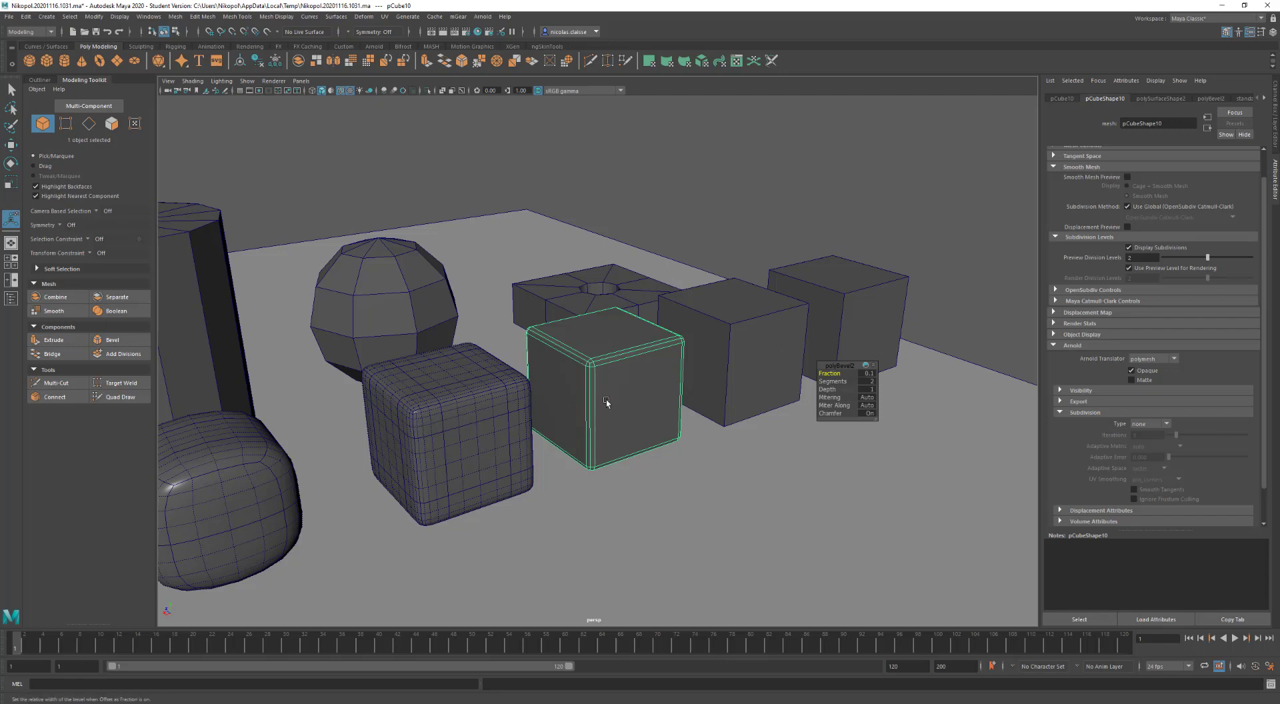
pyautogui.click(448, 426)
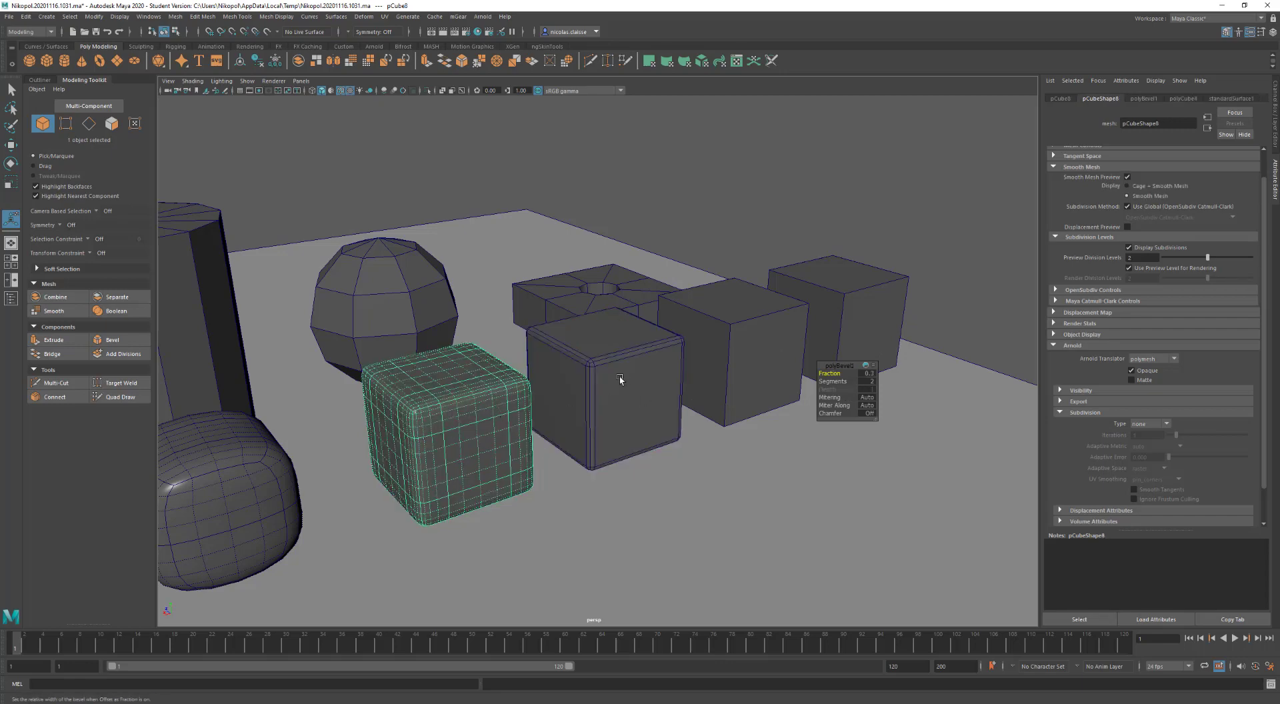
pyautogui.click(620, 379)
pyautogui.click(478, 416)
pyautogui.keyDown('alt'); pyautogui.moveTo(654, 383); pyautogui.dragTo(648, 379, button='middle'); pyautogui.keyUp('alt')
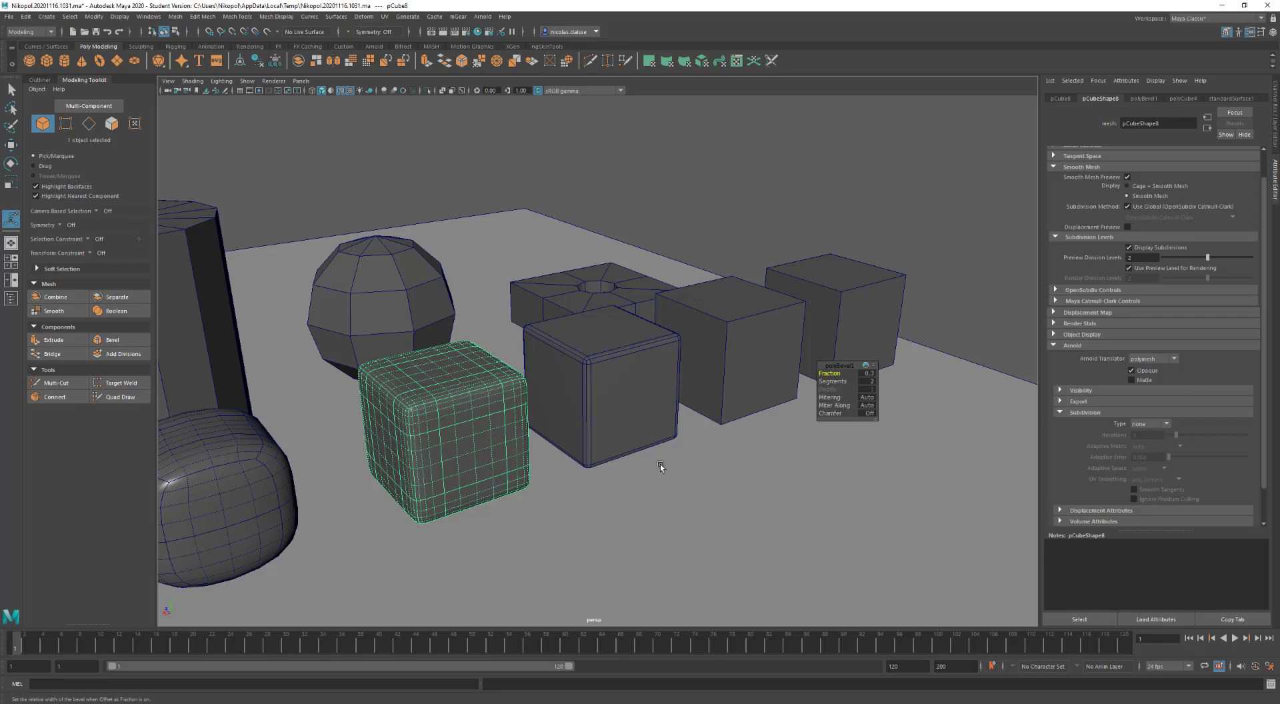
pyautogui.keyDown('alt'); pyautogui.moveTo(742, 456); pyautogui.dragTo(549, 471); pyautogui.keyUp('alt')
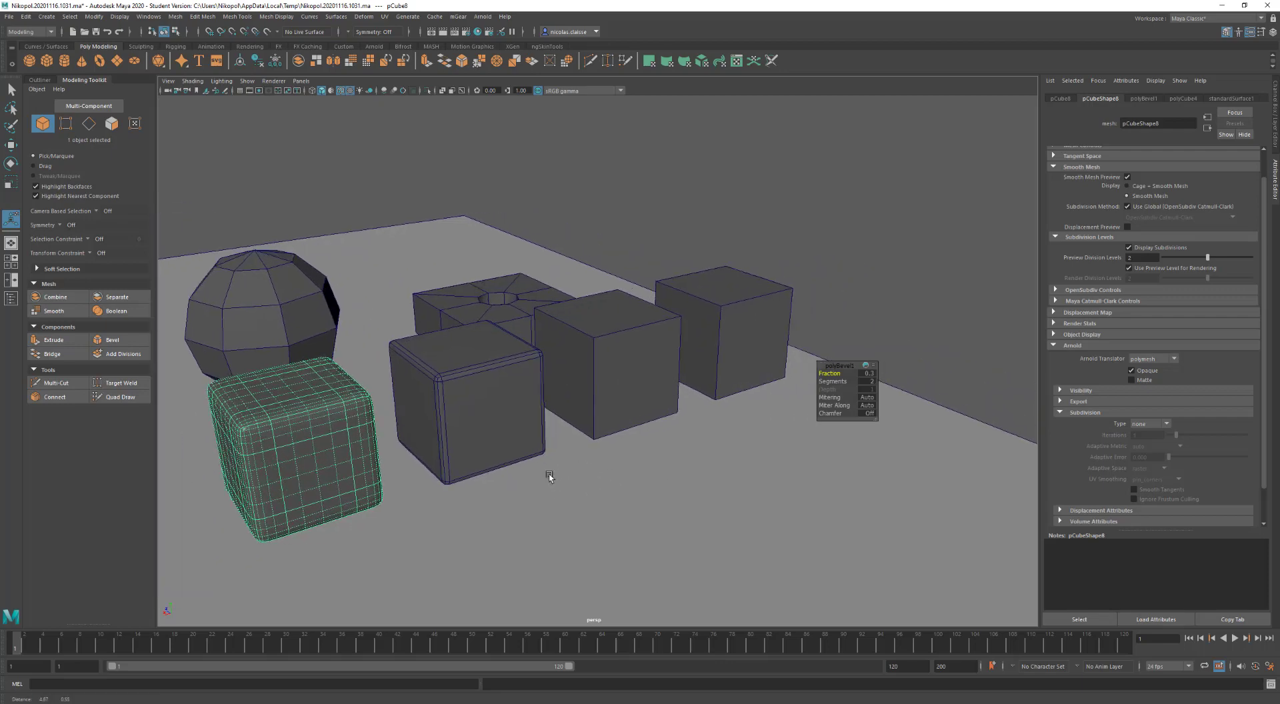
# Select the plain cube beside the chamfered one and open the Crease Set Editor clear of the models
pyautogui.click(607, 374)
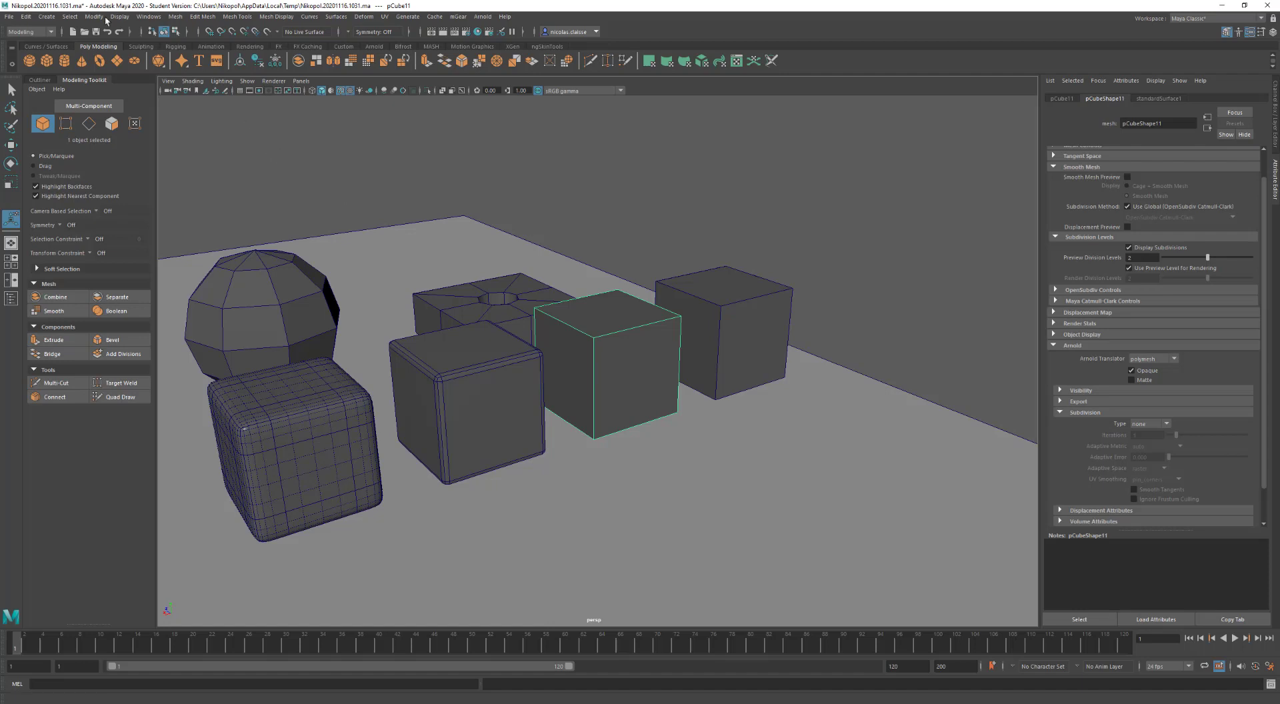
pyautogui.click(148, 16)
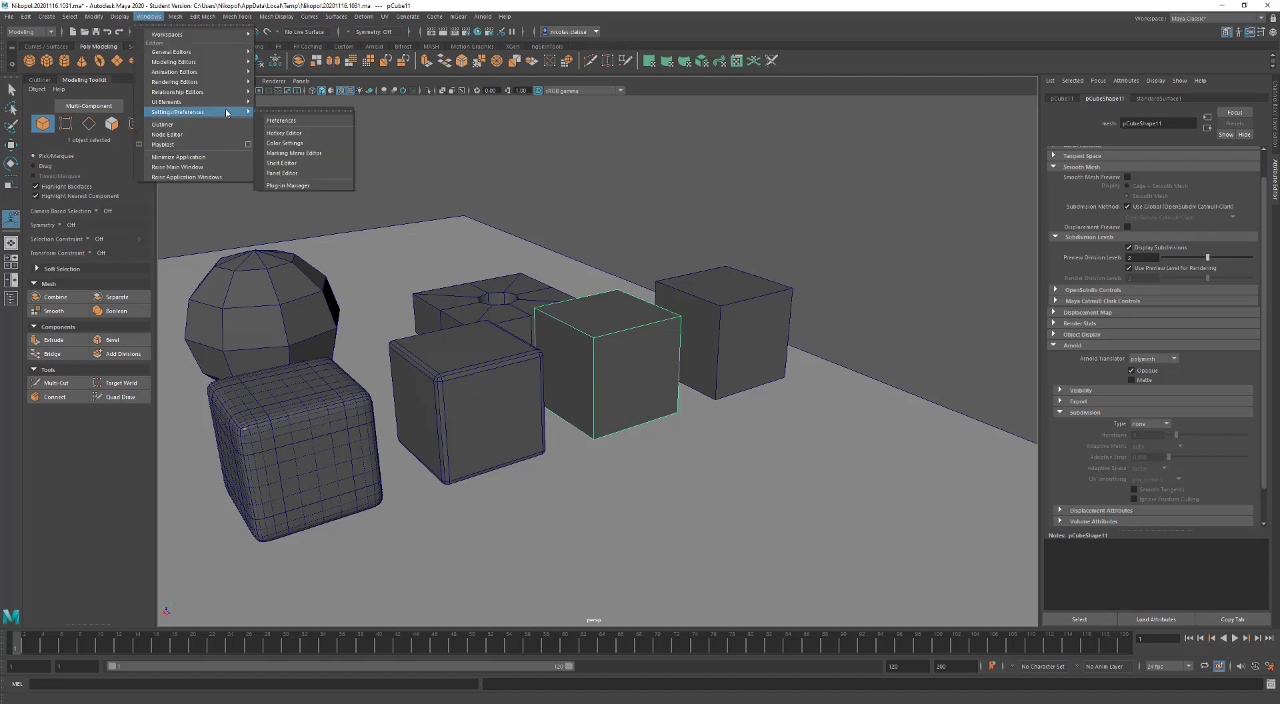
pyautogui.moveTo(229, 78)
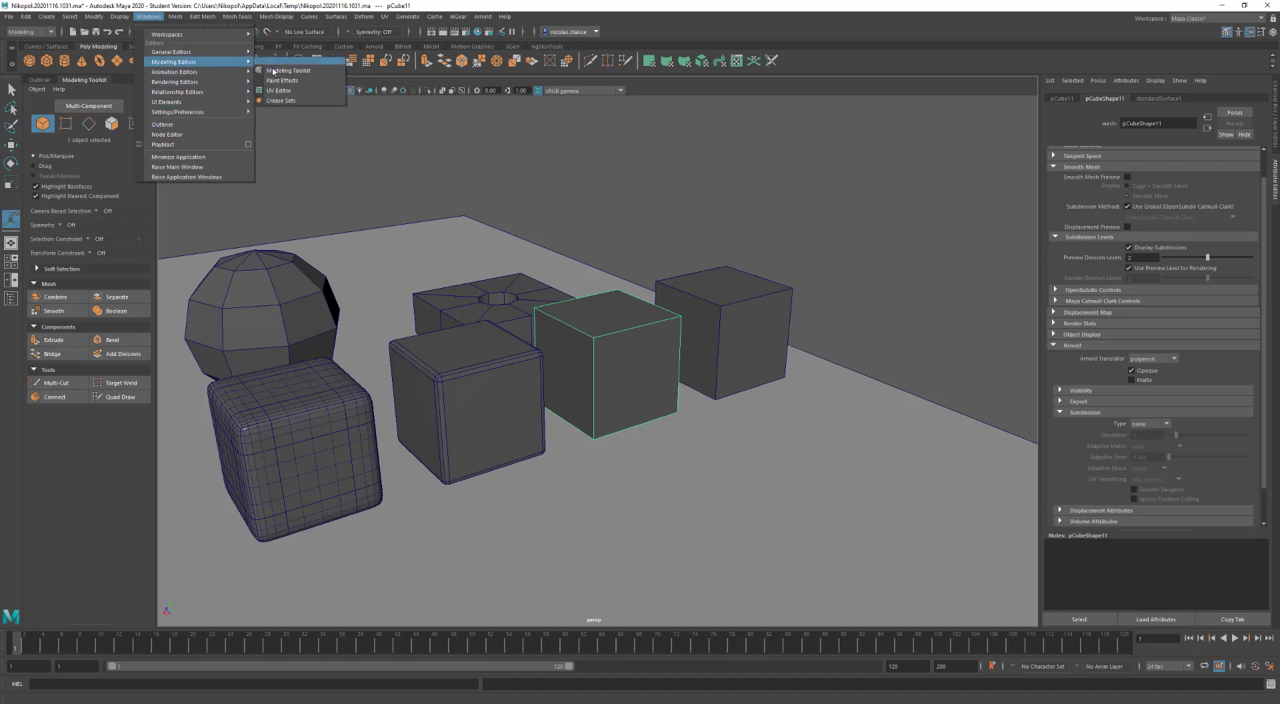
pyautogui.click(285, 102)
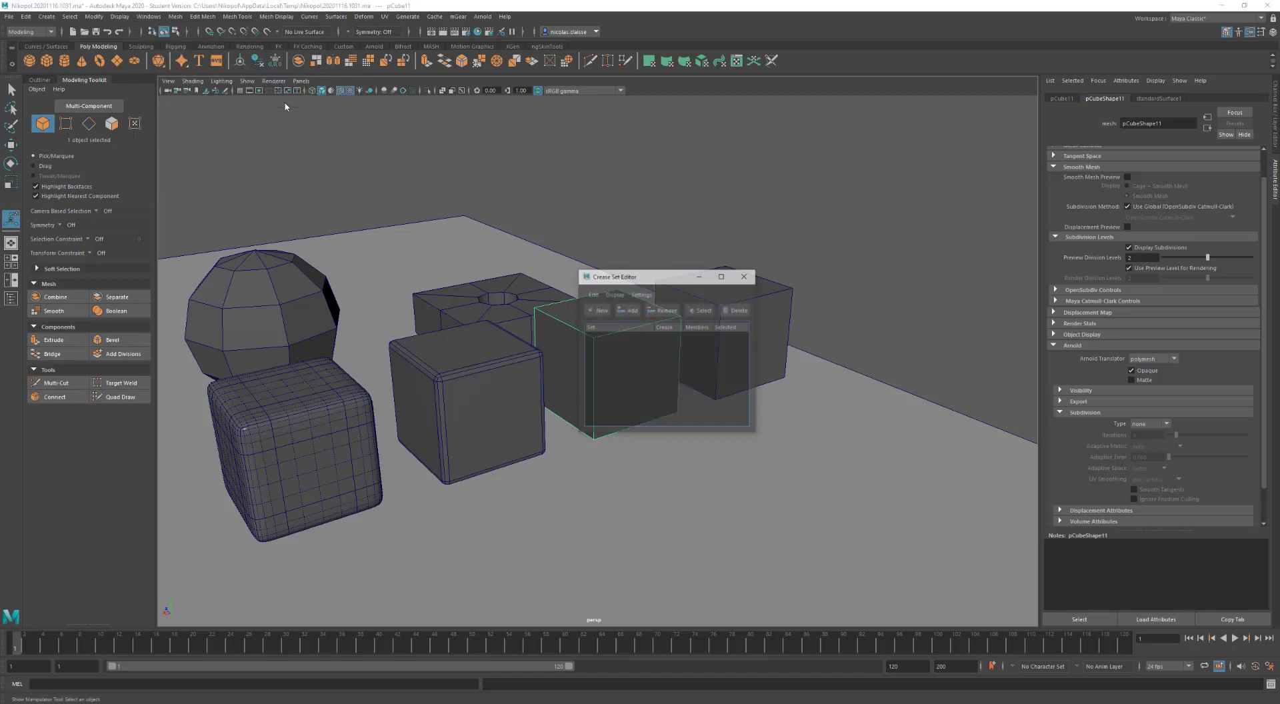
pyautogui.moveTo(551, 238); pyautogui.dragTo(305, 116)
# Select all edges of the plain cube and turn on its smooth mesh preview
pyautogui.rightClick(634, 335)
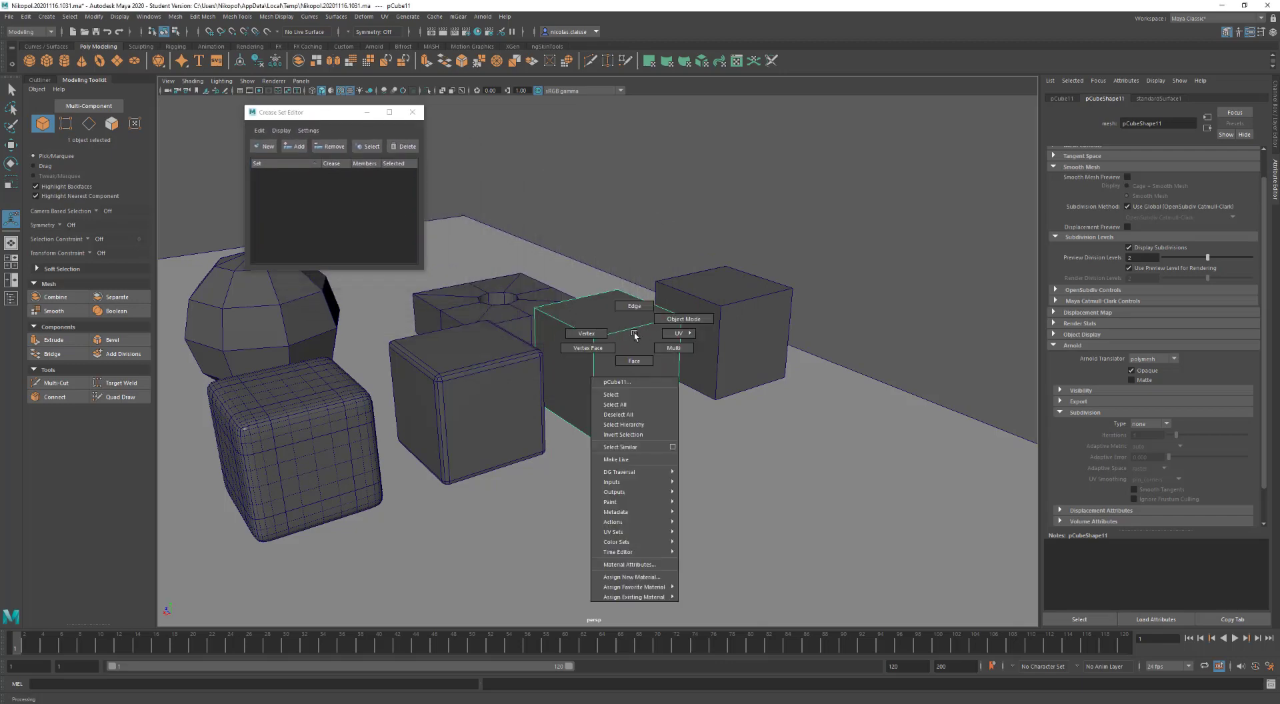
pyautogui.click(634, 307)
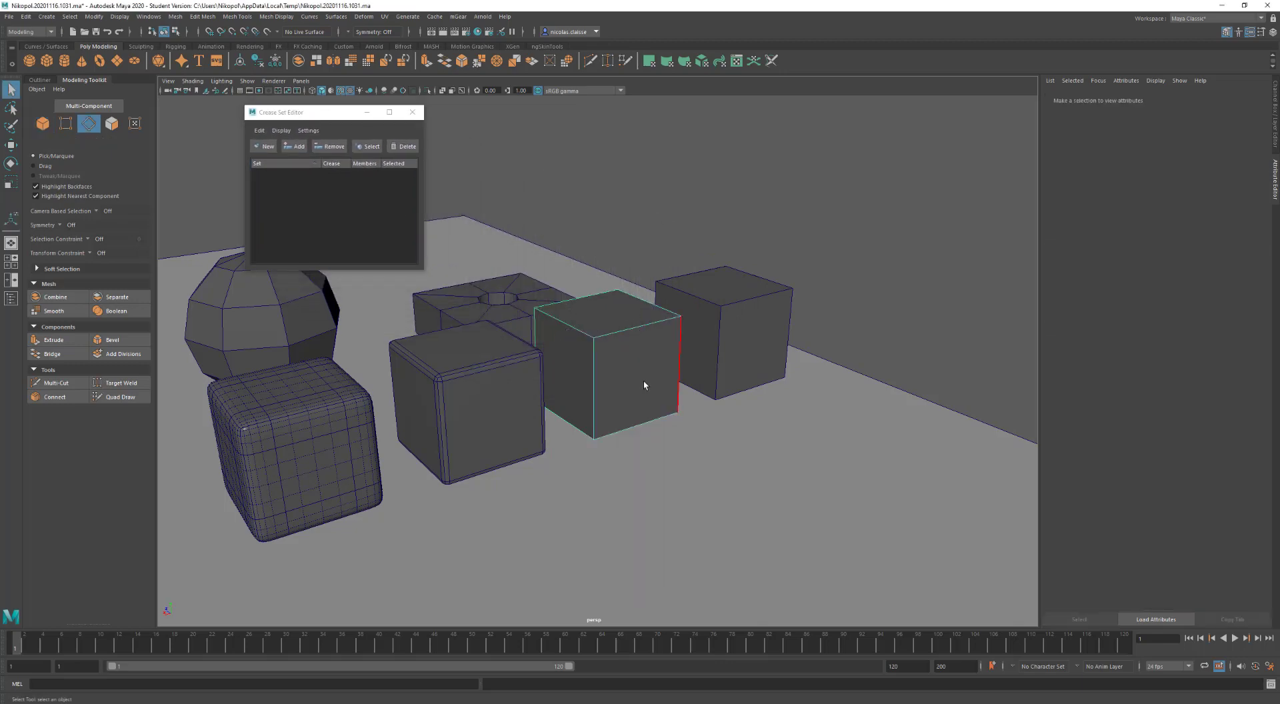
pyautogui.keyDown('alt'); pyautogui.moveTo(643, 380); pyautogui.dragTo(618, 368); pyautogui.keyUp('alt')
pyautogui.moveTo(625, 319); pyautogui.dragTo(811, 519)
pyautogui.keyDown('alt'); pyautogui.moveTo(736, 370); pyautogui.dragTo(712, 307, button='middle'); pyautogui.keyUp('alt')
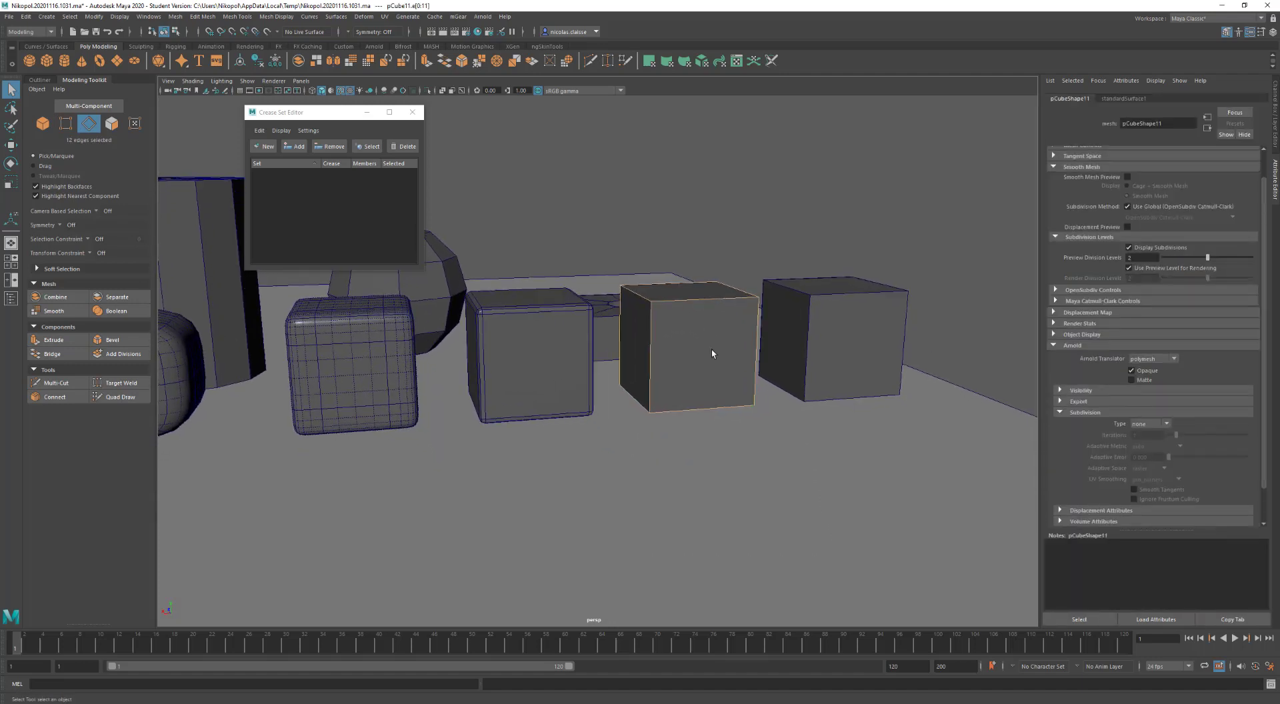
pyautogui.keyDown('alt'); pyautogui.moveTo(710, 350); pyautogui.dragTo(734, 359); pyautogui.keyUp('alt')
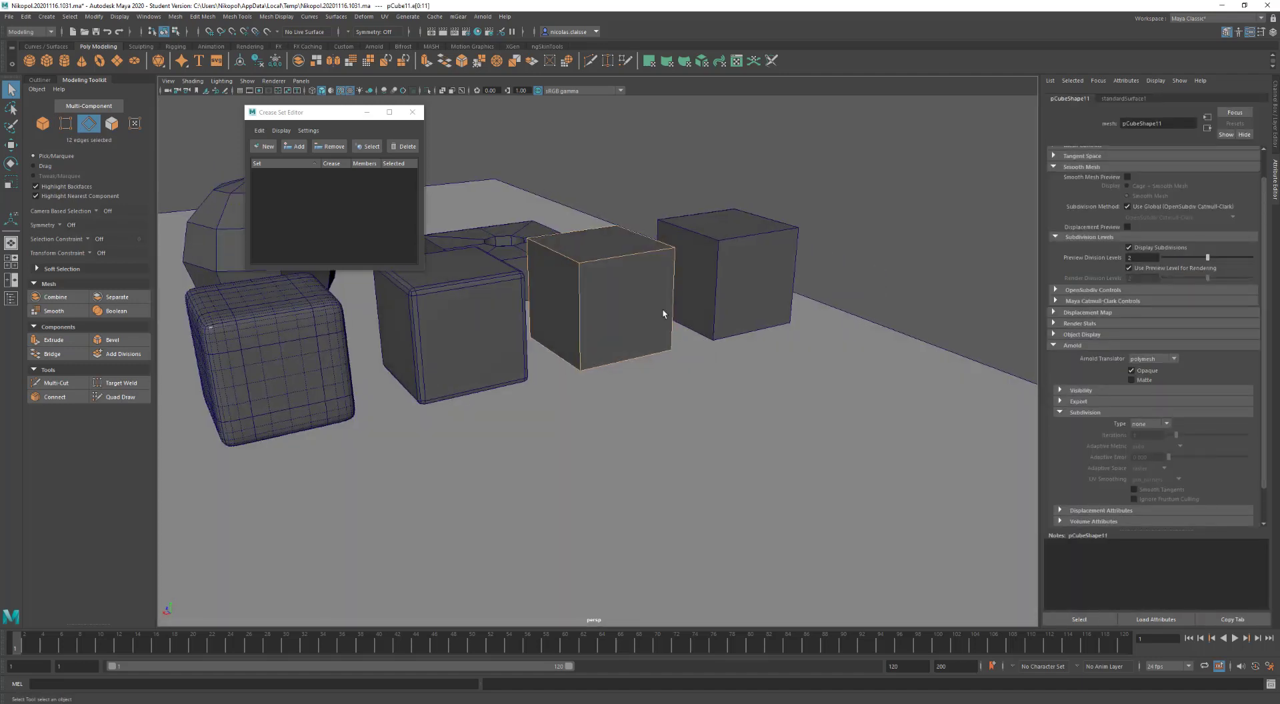
pyautogui.press('3')
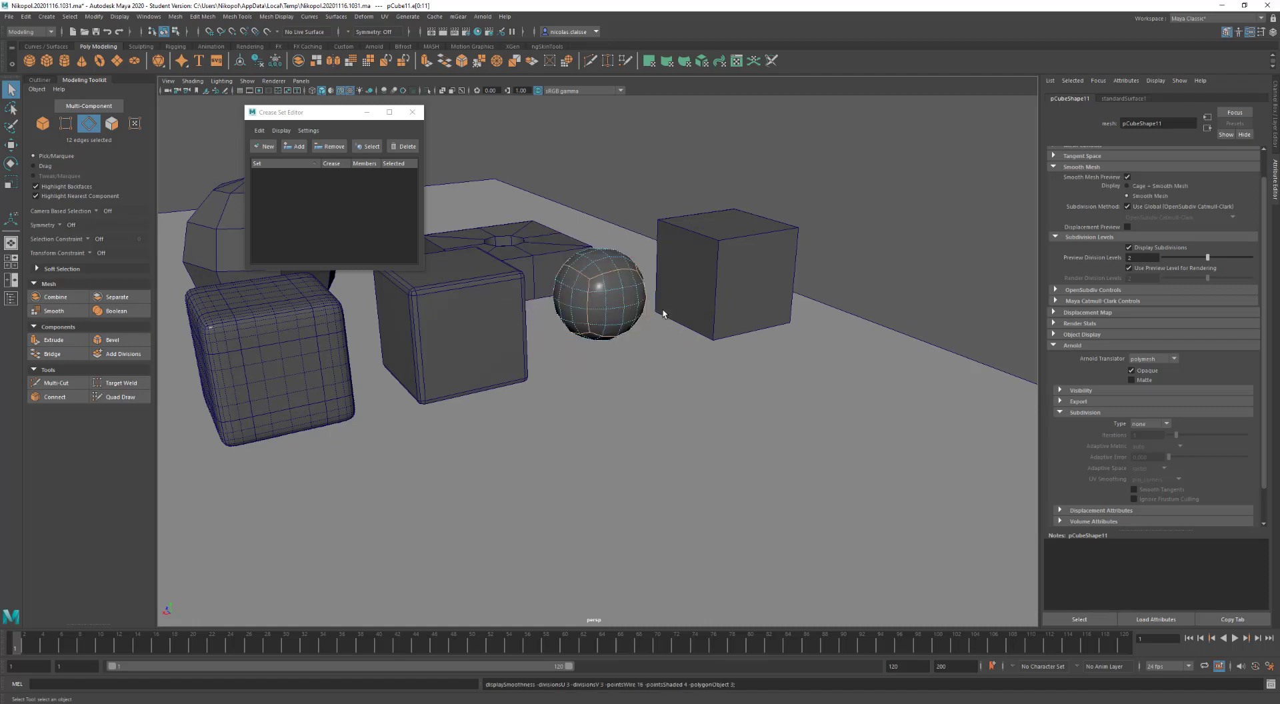
# Try creasing all selected edges of the smooth-previewed cube with the Crease Tool, and undo the crease
pyautogui.keyDown('shift'); pyautogui.rightClick(628, 306); pyautogui.keyUp('shift')
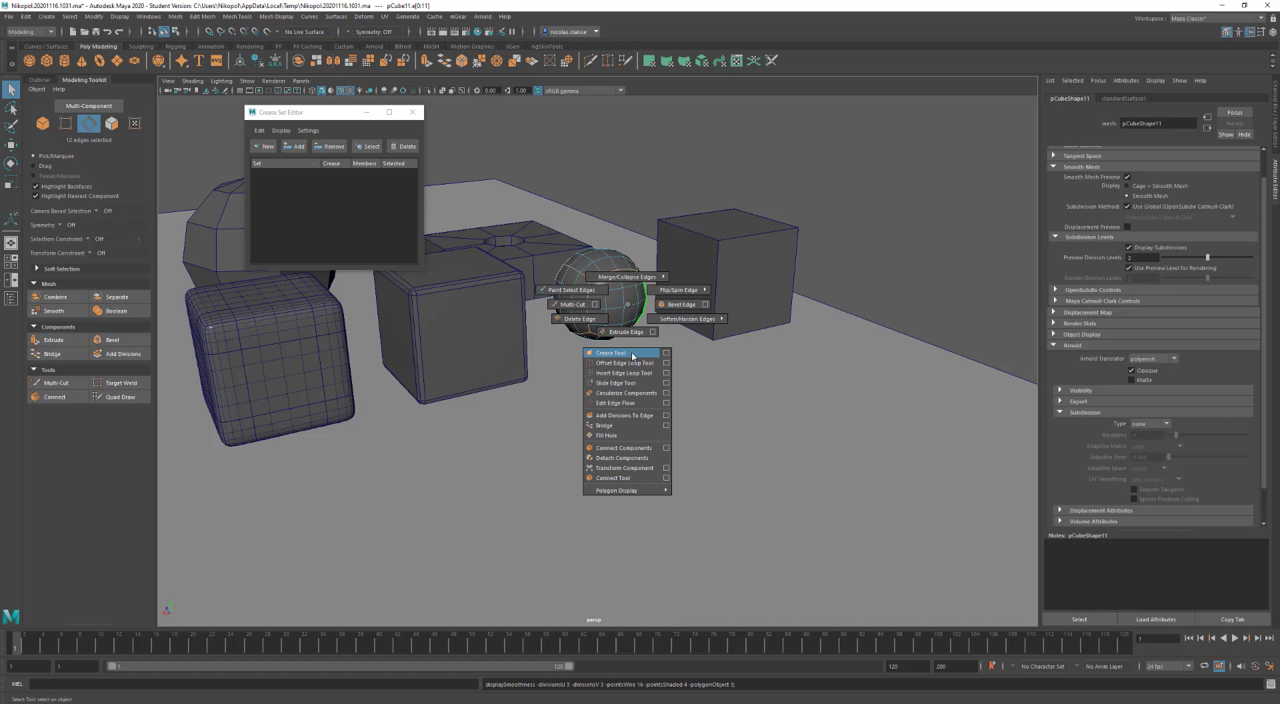
pyautogui.click(633, 355)
pyautogui.moveTo(613, 367); pyautogui.dragTo(681, 371, button='middle')
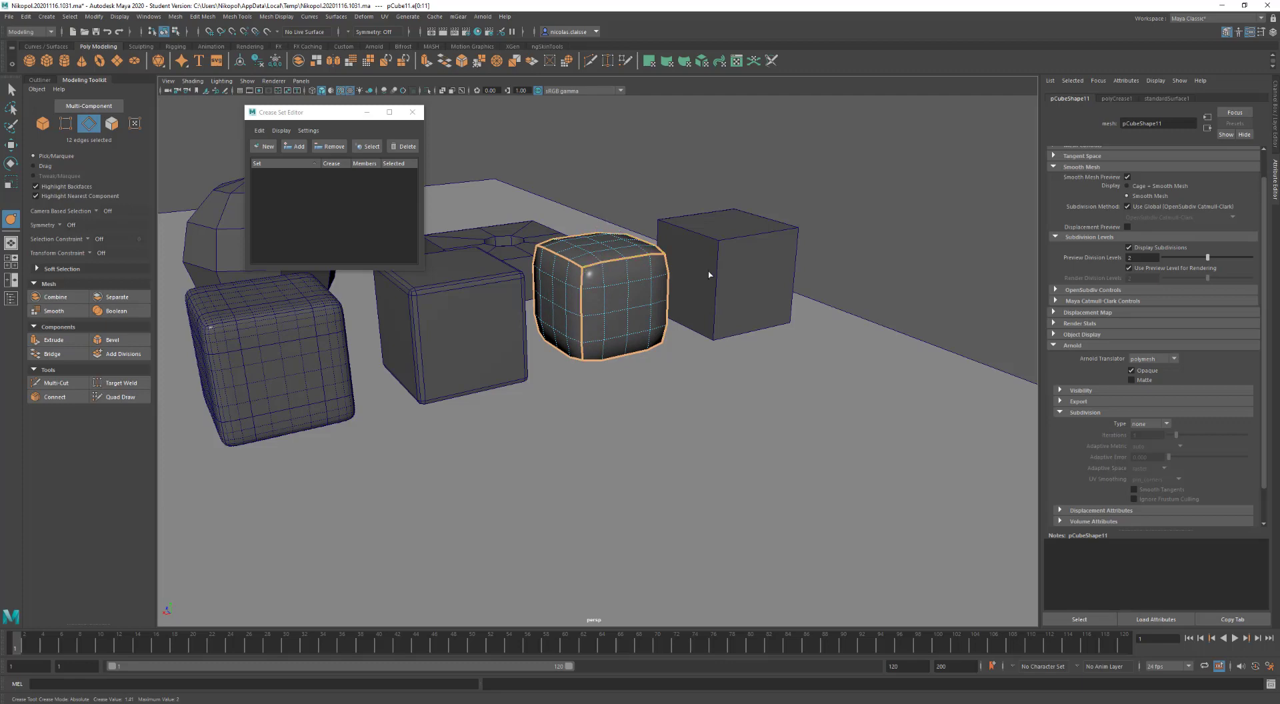
pyautogui.keyDown('alt'); pyautogui.moveTo(667, 334); pyautogui.dragTo(624, 387); pyautogui.keyUp('alt')
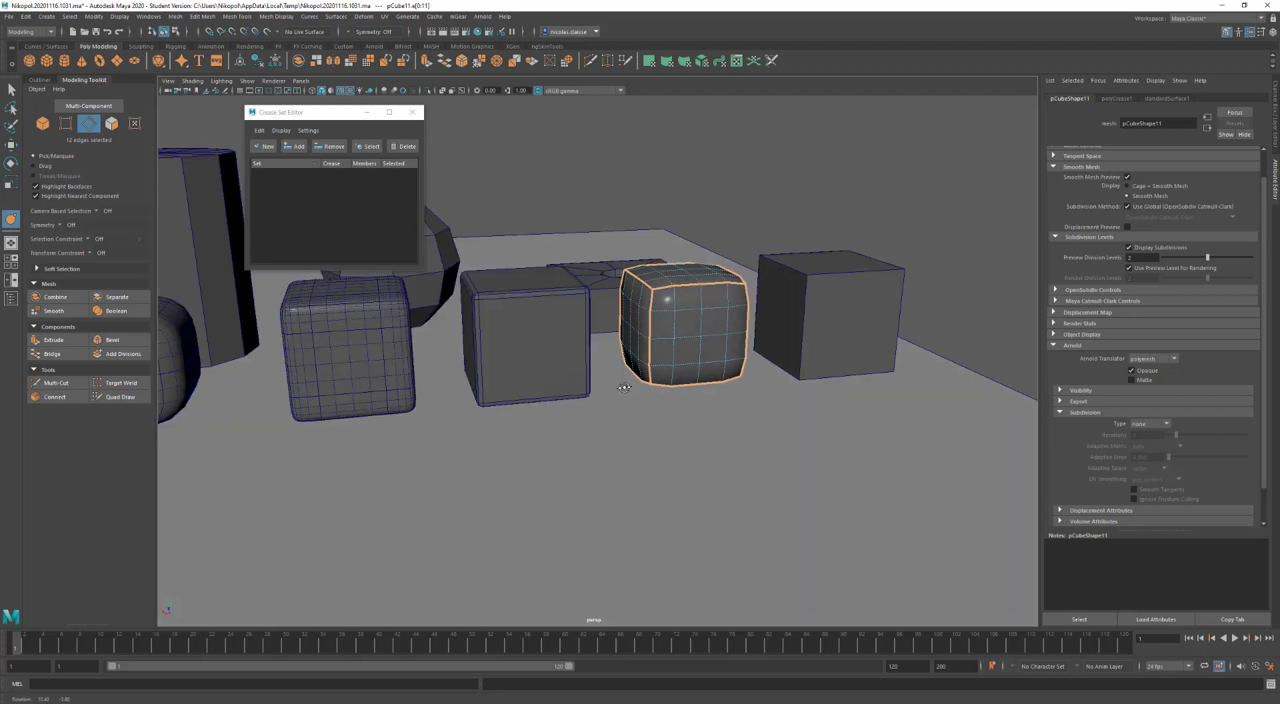
pyautogui.keyDown('alt'); pyautogui.moveTo(624, 387); pyautogui.dragTo(604, 430, button='middle'); pyautogui.keyUp('alt')
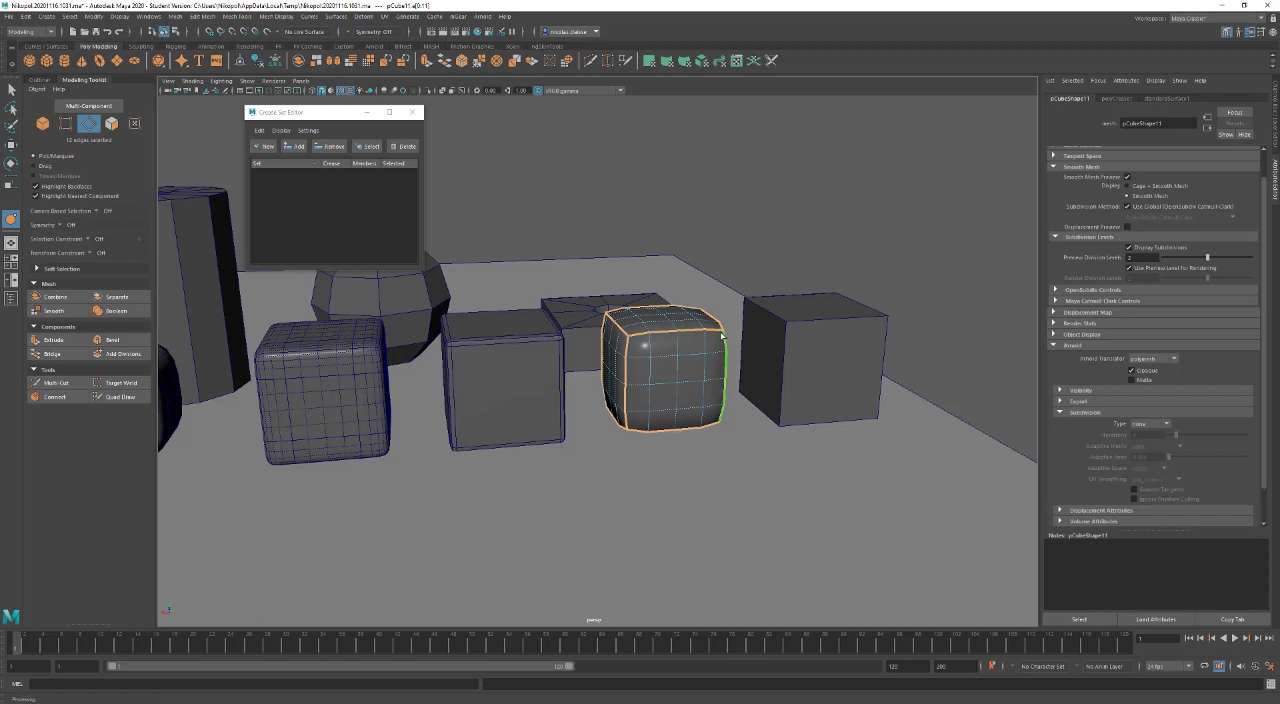
pyautogui.hotkey('ctrl', 'z')
pyautogui.hotkey('ctrl', 'z')
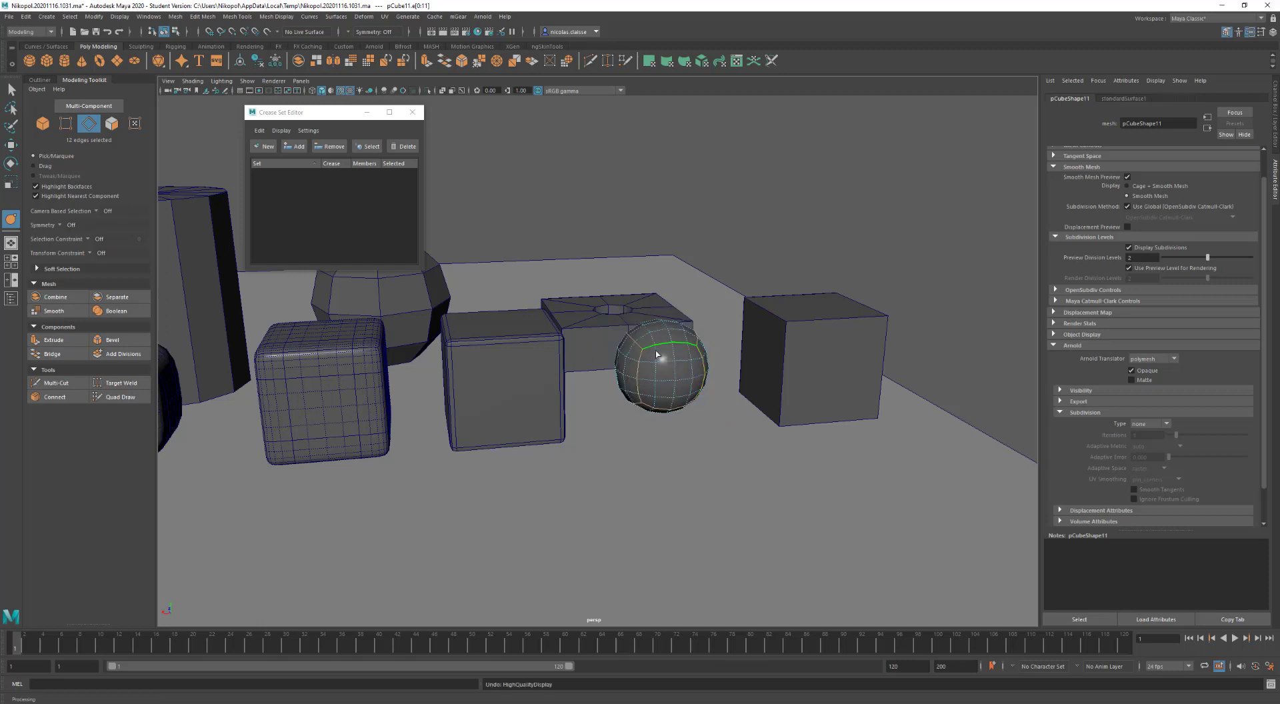
# Try another, partial crease of the smooth-previewed cube's selected edges with the Crease Tool, and undo it
pyautogui.keyDown('shift'); pyautogui.moveTo(694, 430); pyautogui.dragTo(678, 479, button='right'); pyautogui.keyUp('shift')
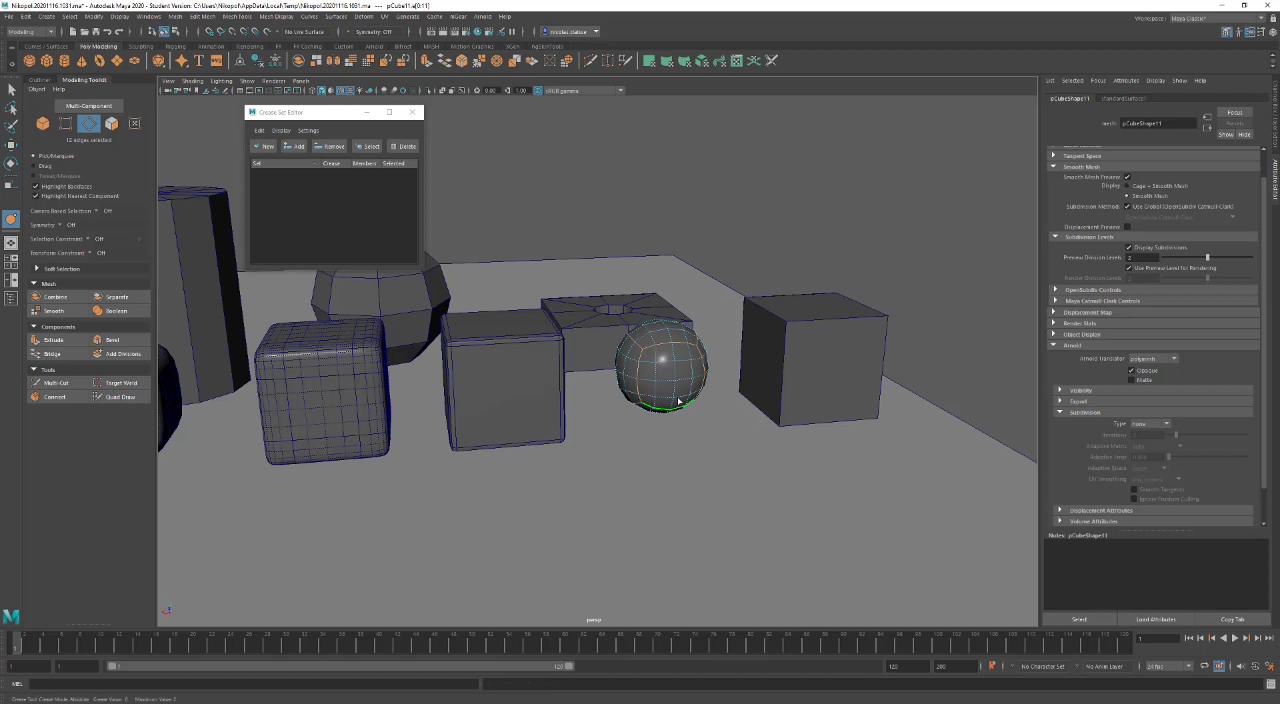
pyautogui.moveTo(685, 401)
pyautogui.mouseDown(button='middle')
pyautogui.moveTo(720, 400)
pyautogui.moveTo(673, 411)
pyautogui.mouseUp(button='middle')
pyautogui.scroll(1, 720, 401)
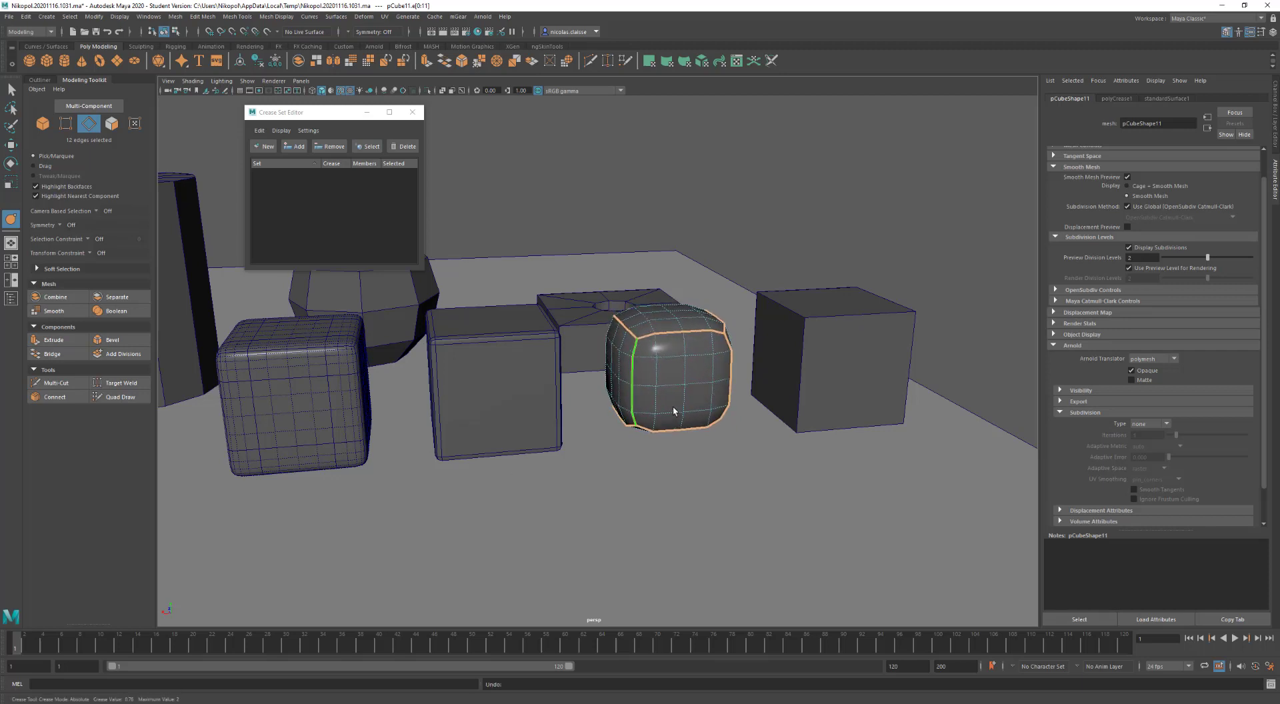
pyautogui.hotkey('ctrl', 'z')
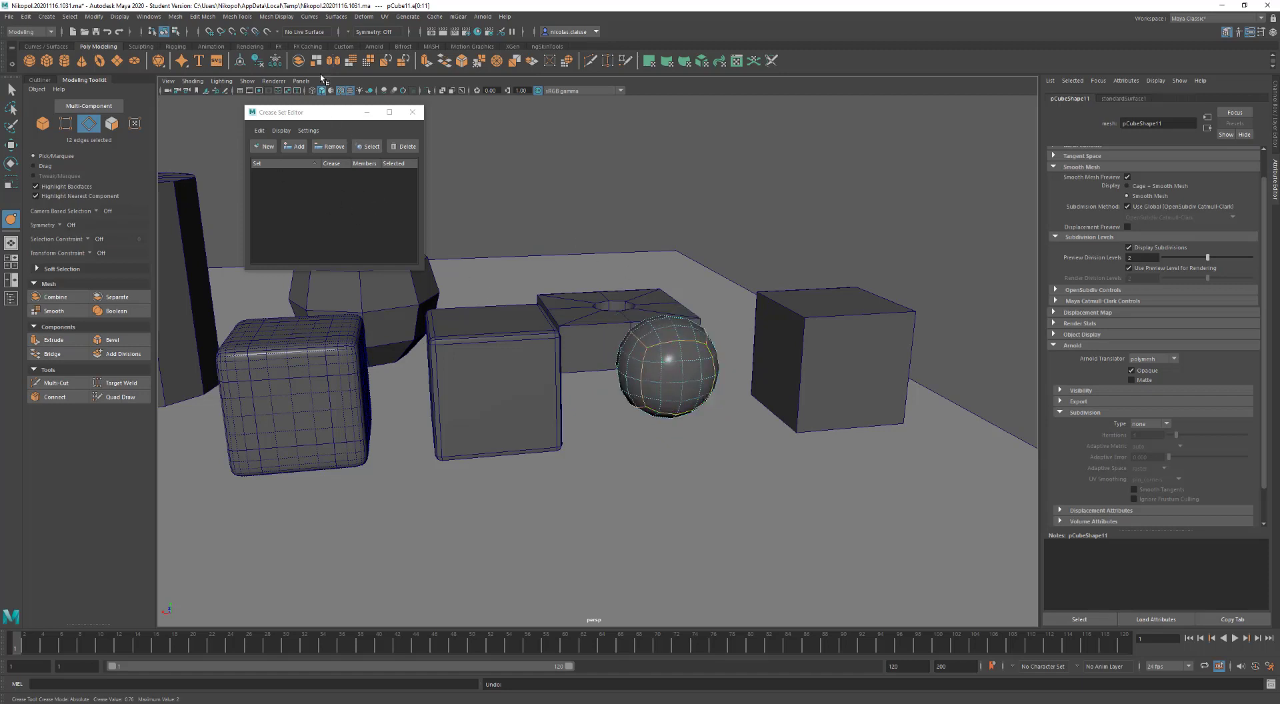
# Create a crease set from the cube's selected edges and list its members in the Outliner
pyautogui.click(46, 80)
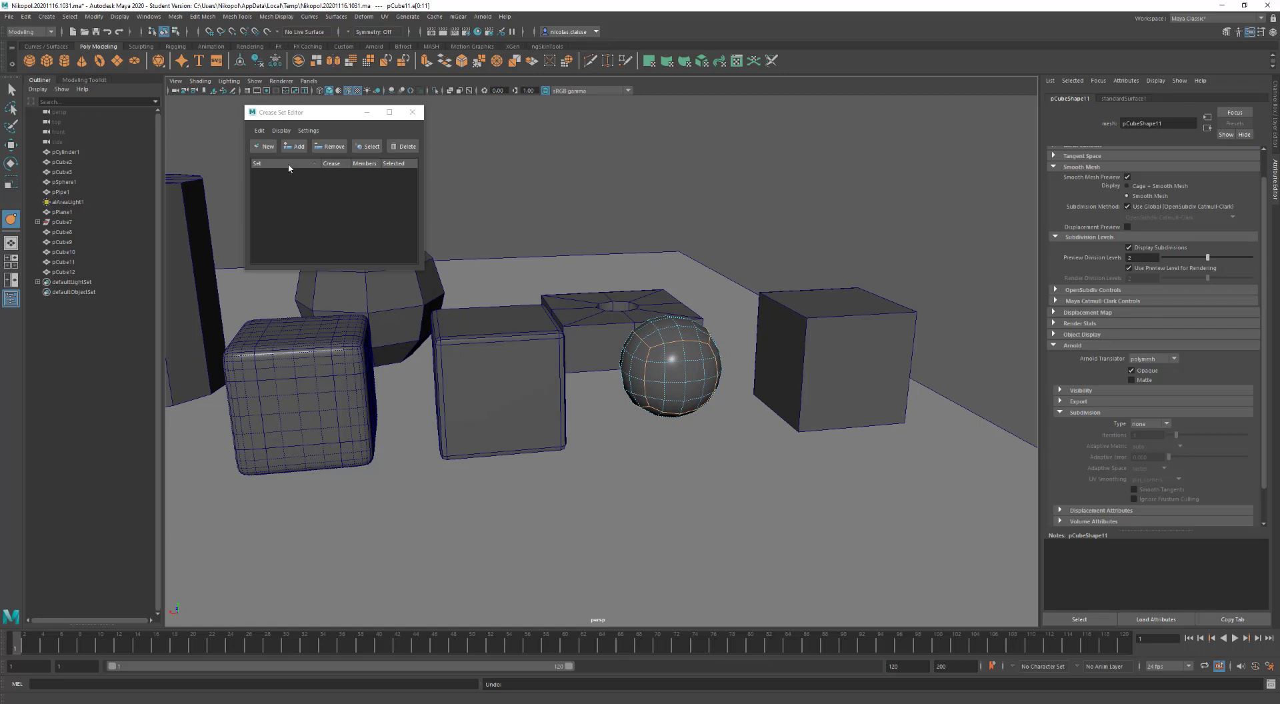
pyautogui.click(265, 147)
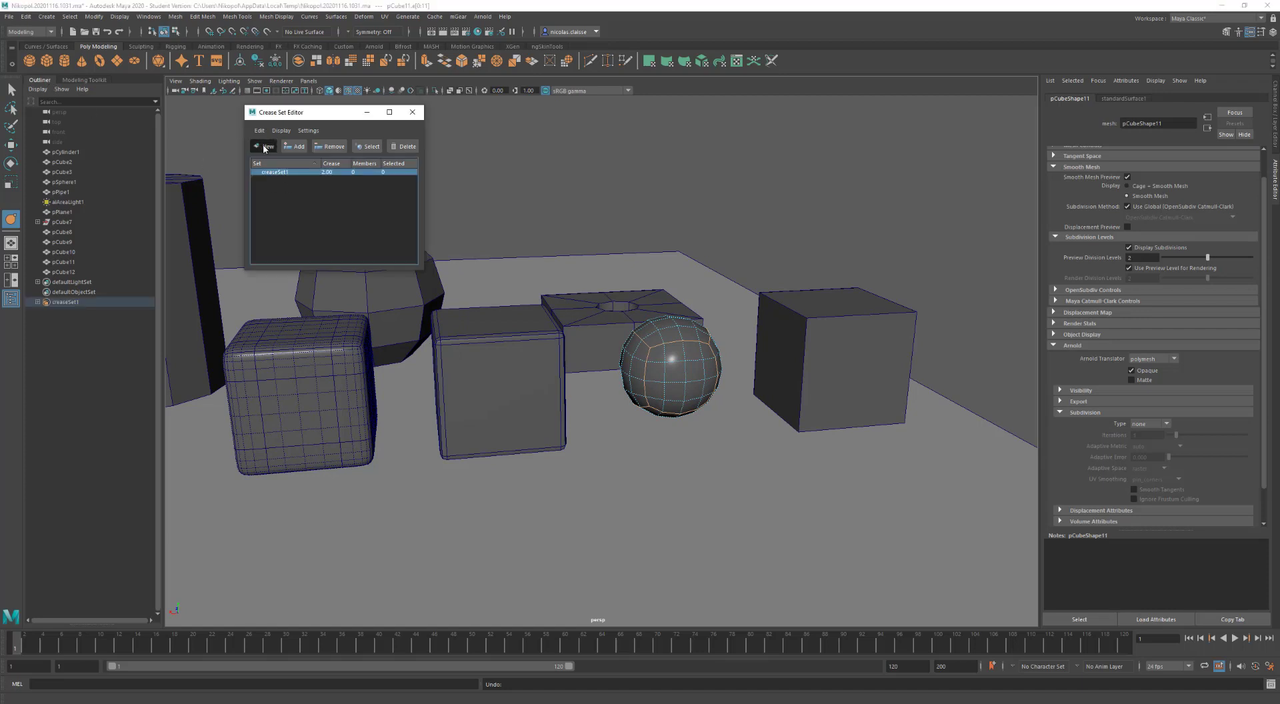
pyautogui.click(38, 302)
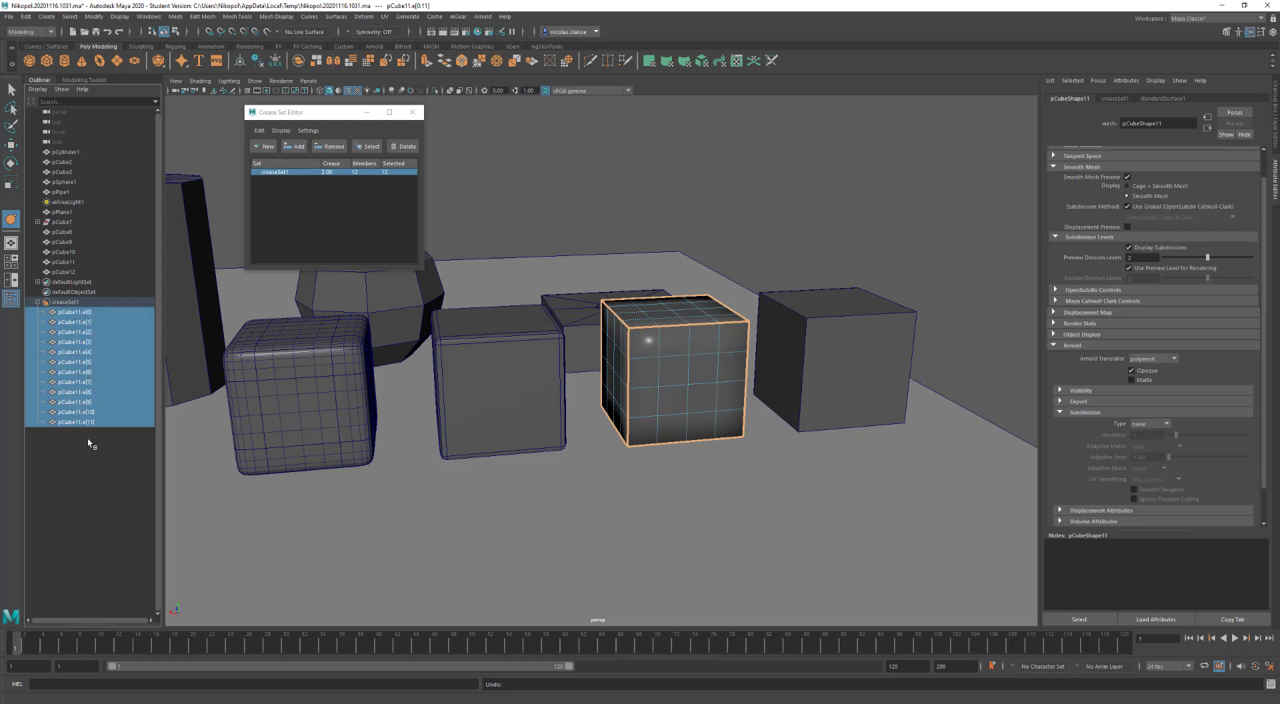
# Set the new crease set's crease value to 1
pyautogui.click(327, 177)
pyautogui.doubleClick(327, 172)
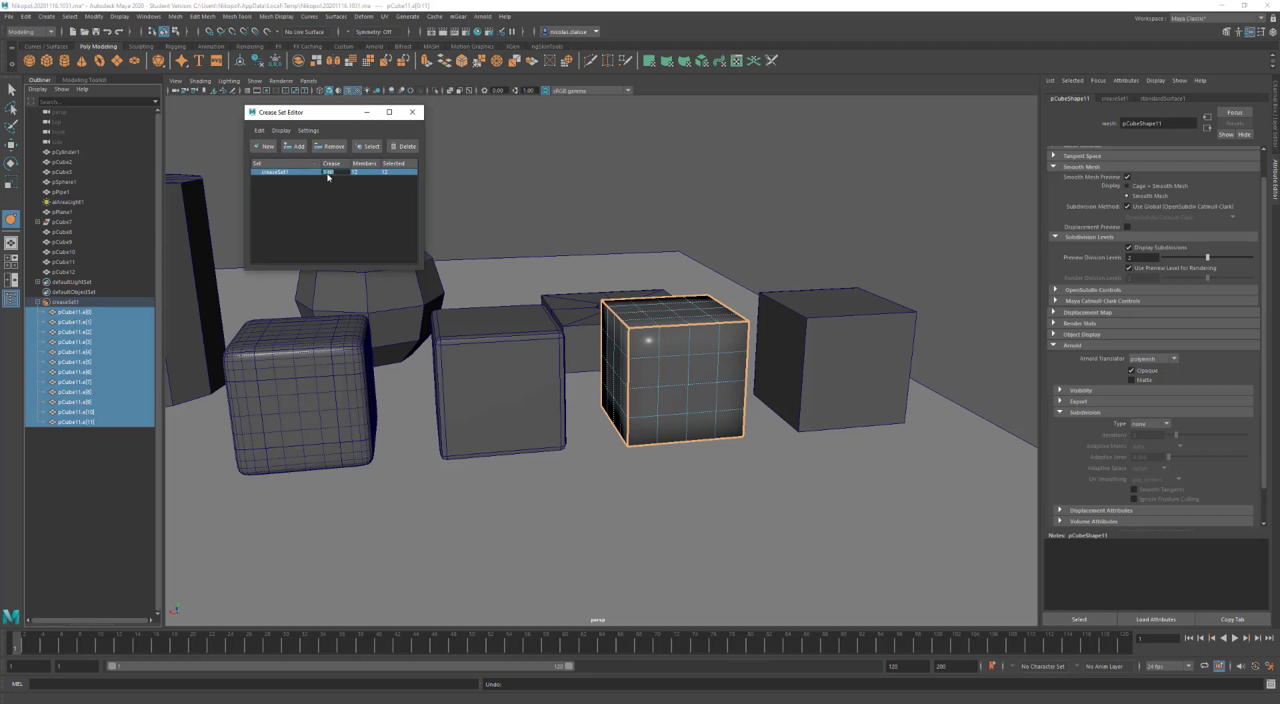
pyautogui.write('1')
pyautogui.press('Return')
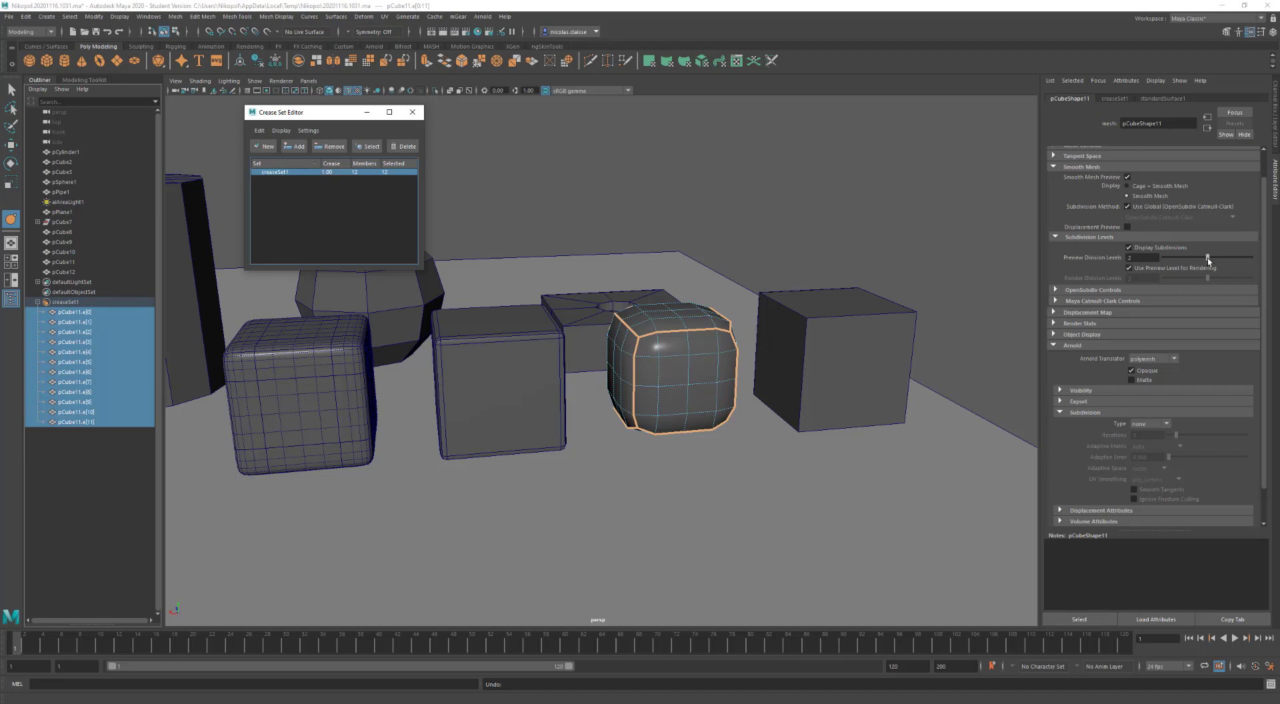
# Compare the creased cube at preview division levels 0, 1 and 2, and set the level to 3
pyautogui.moveTo(1208, 255); pyautogui.dragTo(1158, 263)
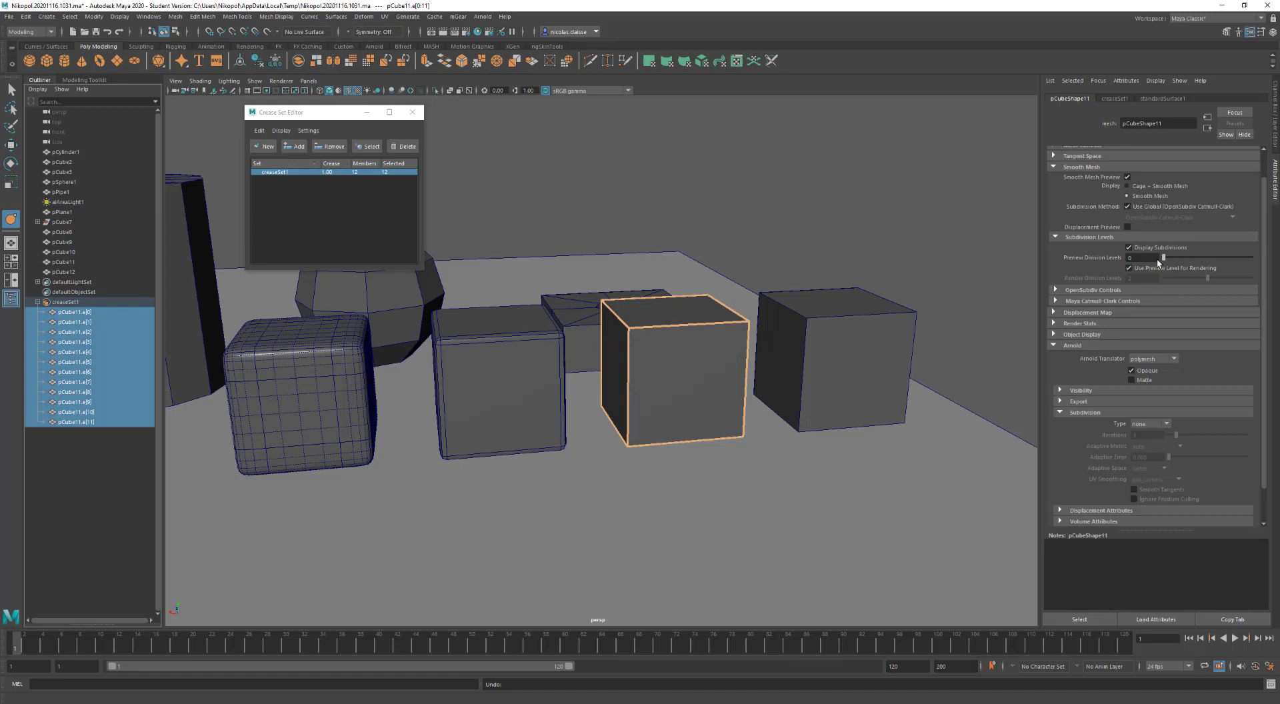
pyautogui.moveTo(1164, 259); pyautogui.dragTo(1183, 261)
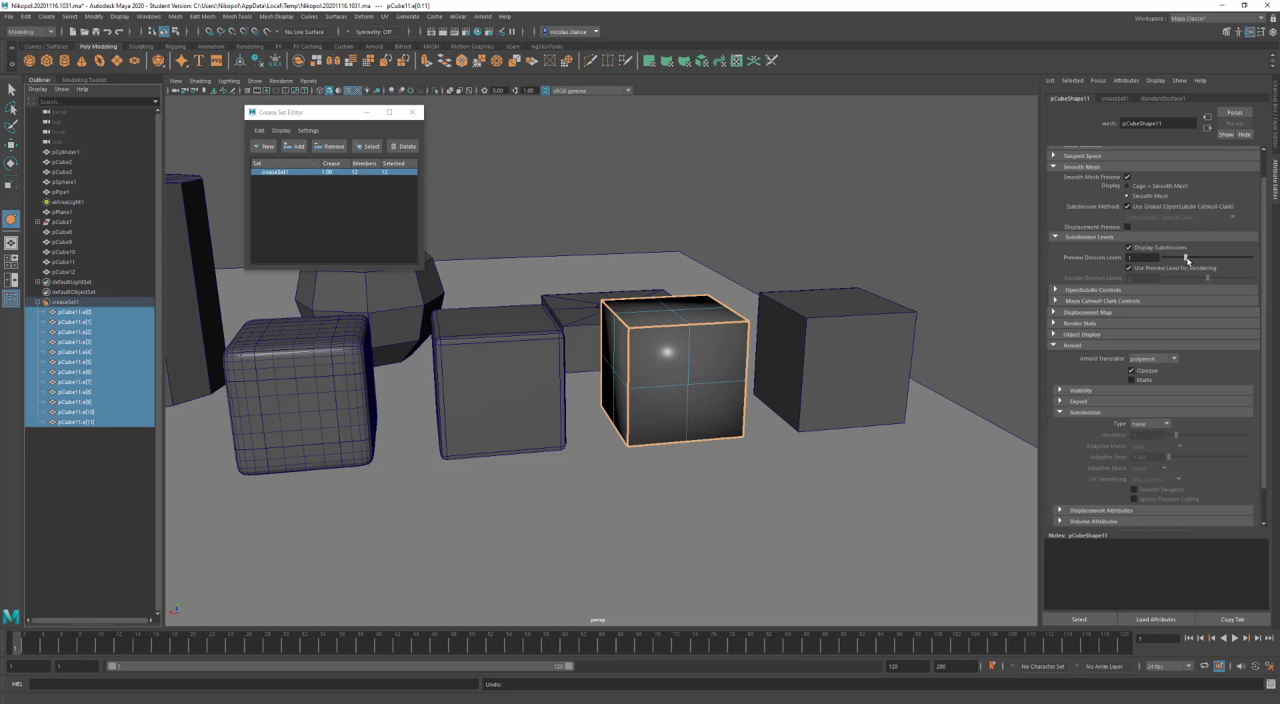
pyautogui.moveTo(1188, 260); pyautogui.dragTo(1206, 260)
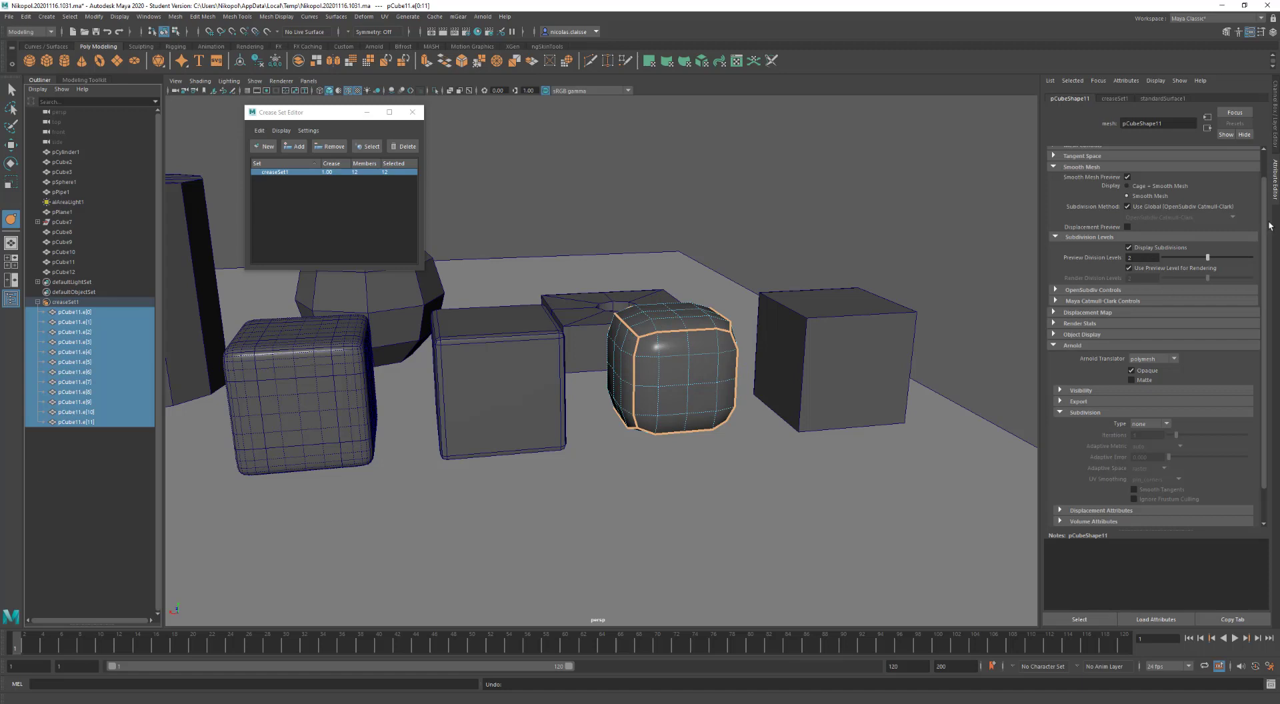
pyautogui.moveTo(1208, 258); pyautogui.dragTo(1227, 259)
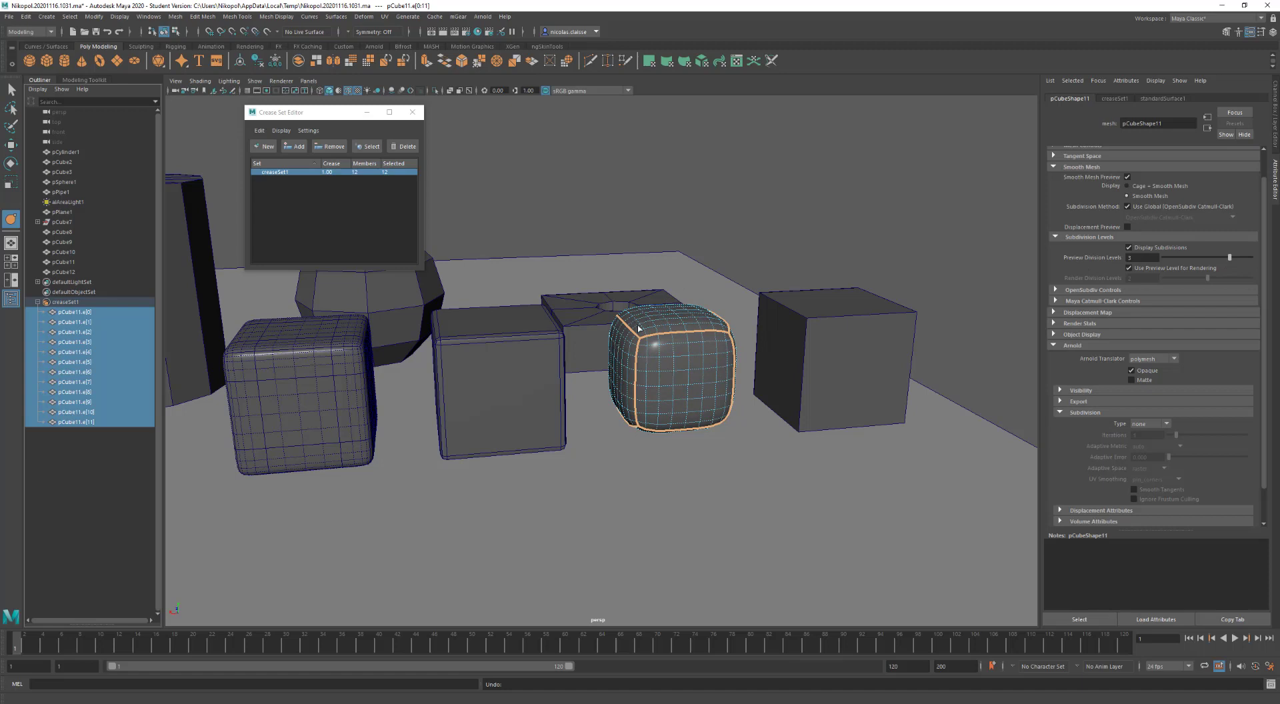
# Set the crease set's value to 2 and compare the cube at preview division levels 1, 2 and 3
pyautogui.click(337, 174)
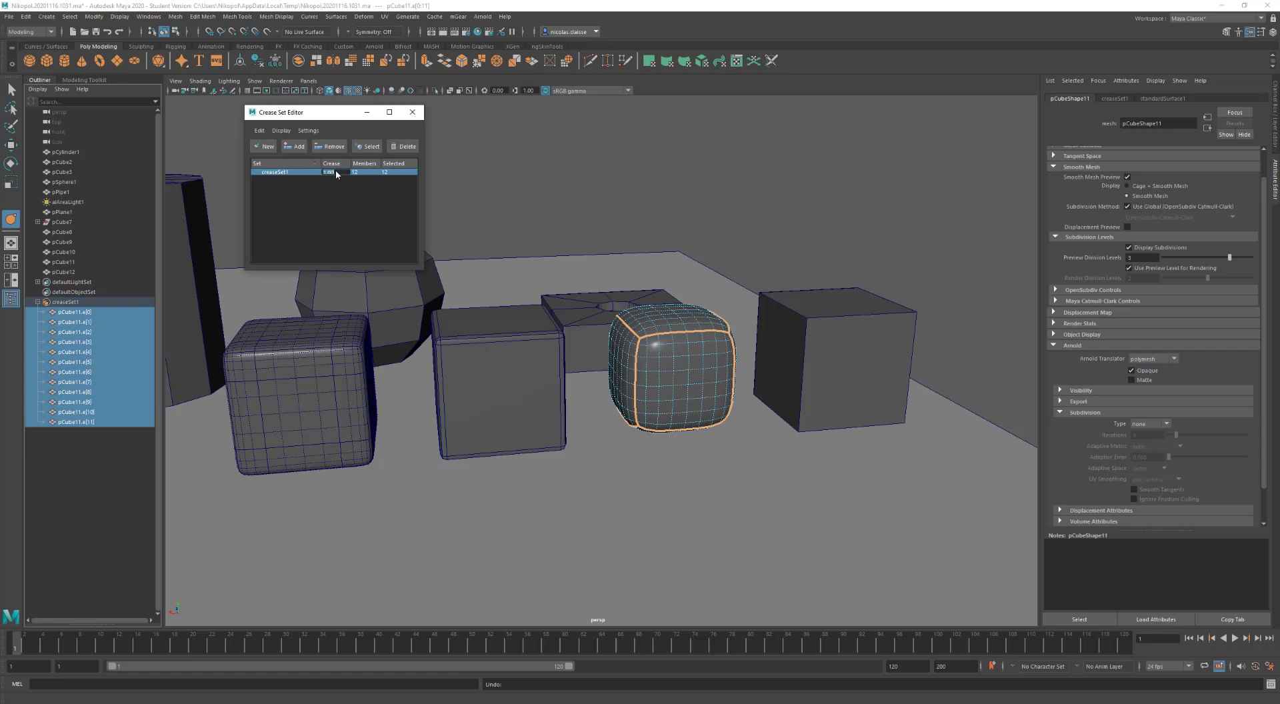
pyautogui.write('2')
pyautogui.press('Return')
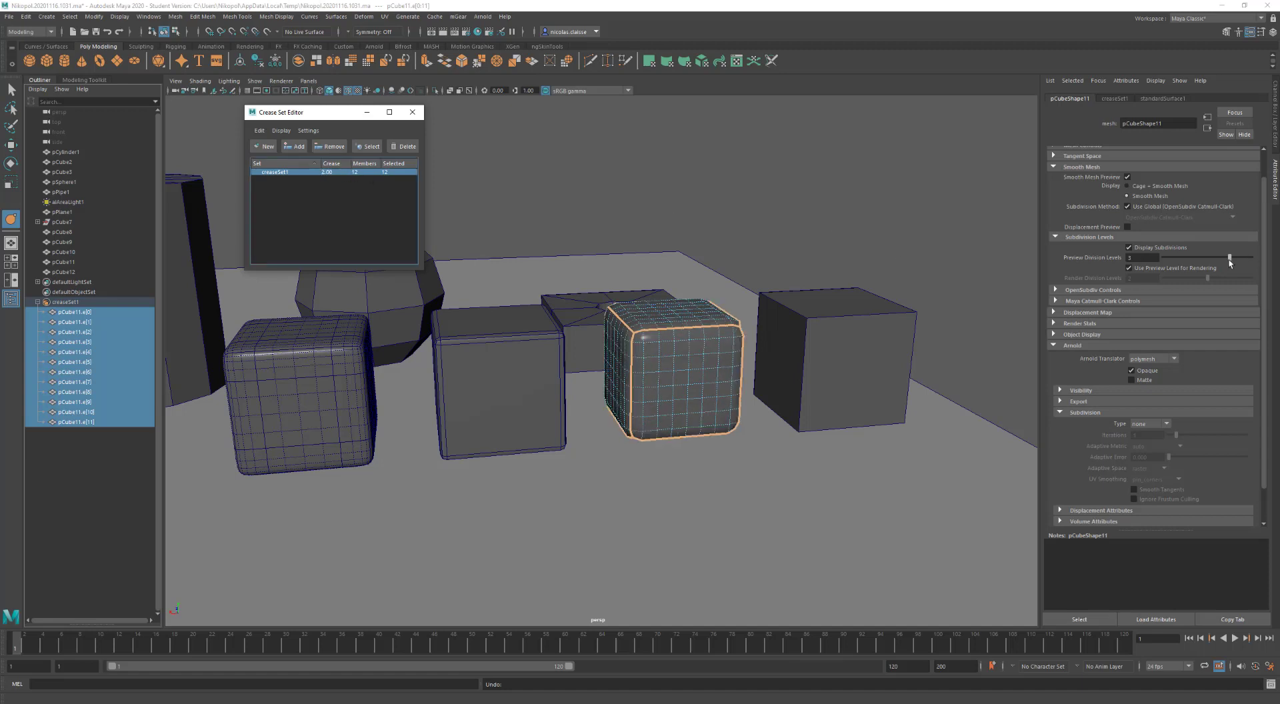
pyautogui.moveTo(1231, 262); pyautogui.dragTo(1181, 262)
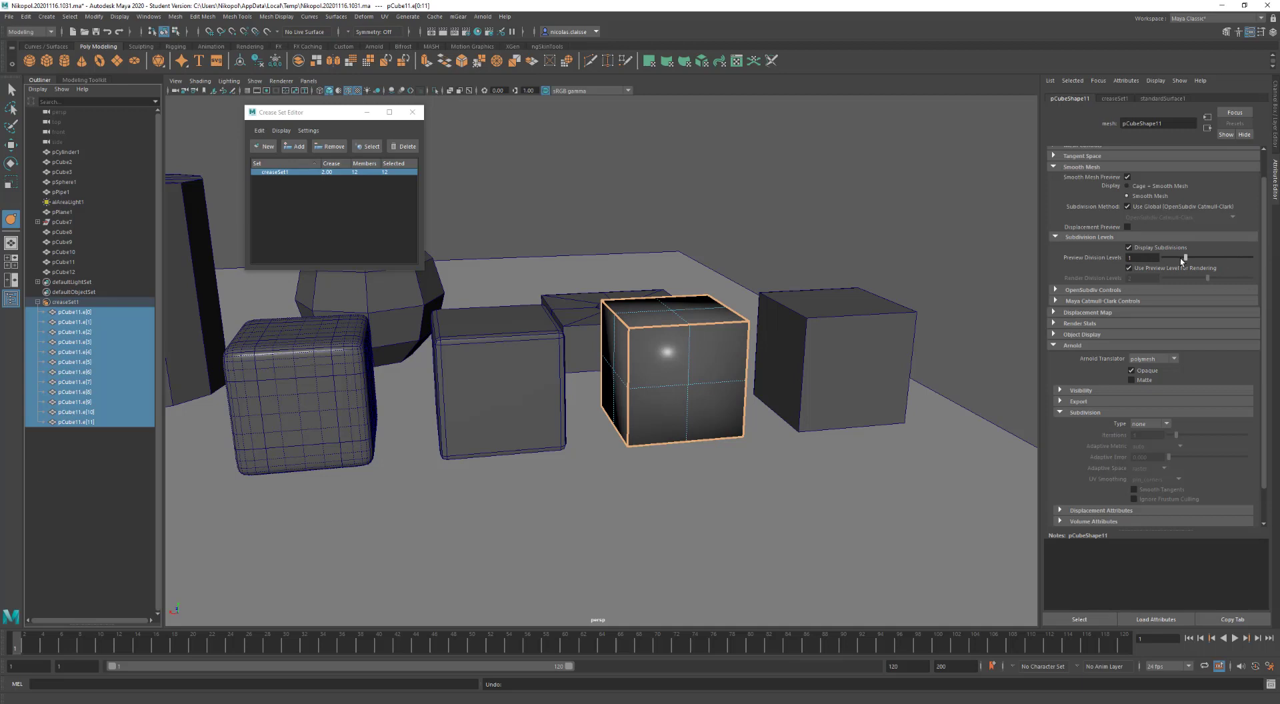
pyautogui.moveTo(1182, 262)
pyautogui.mouseDown()
pyautogui.moveTo(1225, 256)
pyautogui.moveTo(1208, 258)
pyautogui.mouseUp()
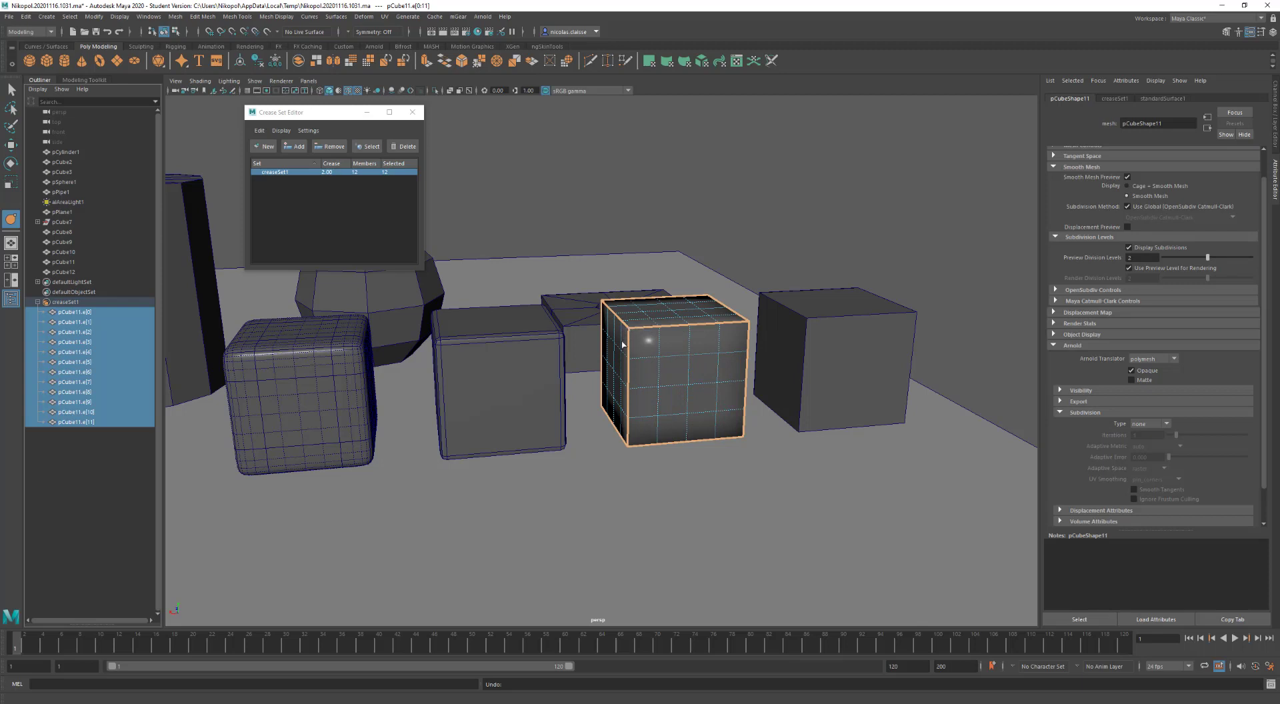
pyautogui.moveTo(1204, 259); pyautogui.dragTo(1221, 258)
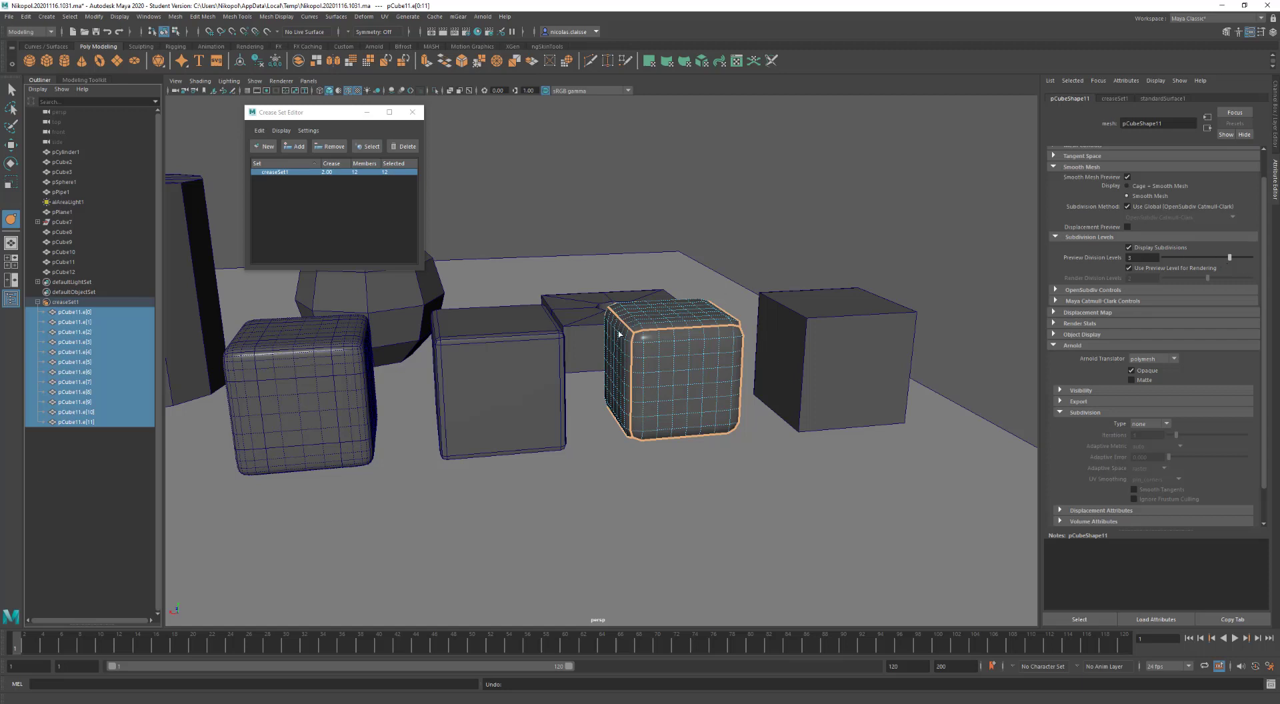
# Try a crease value of 1.5 for the crease set, and reduce it to 1.2
pyautogui.click(332, 176)
pyautogui.doubleClick(324, 176)
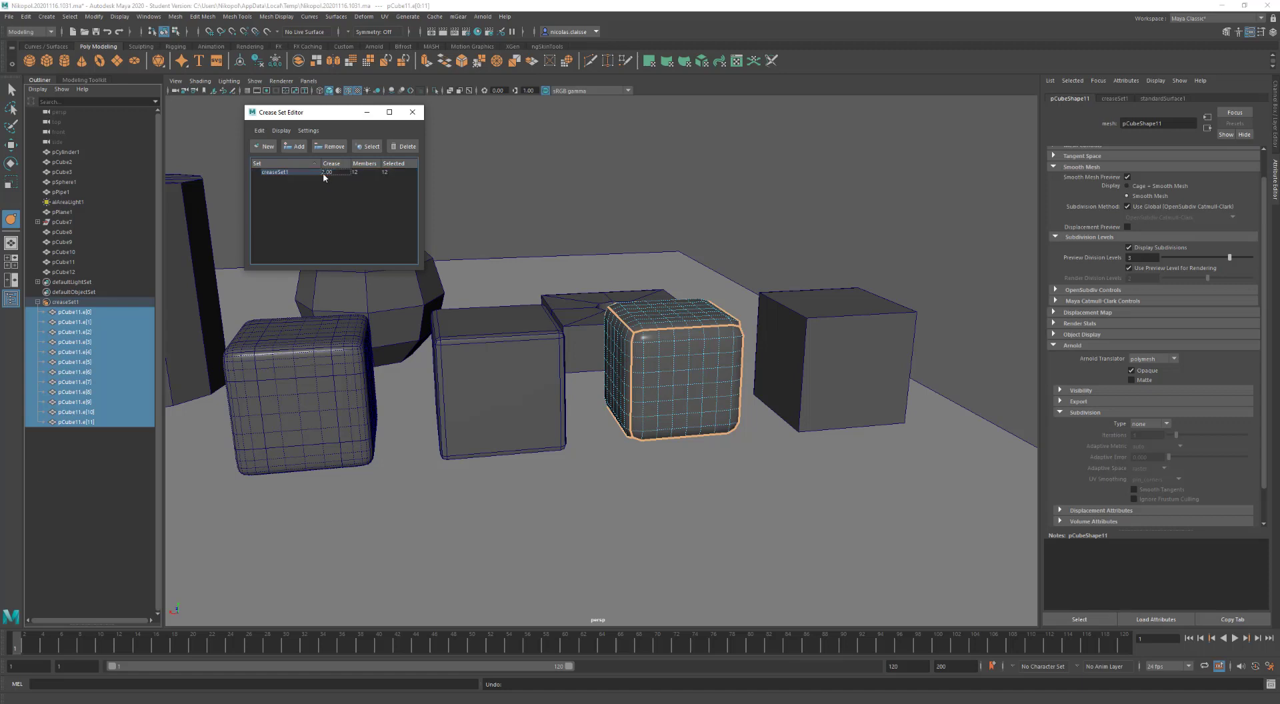
pyautogui.doubleClick(328, 173)
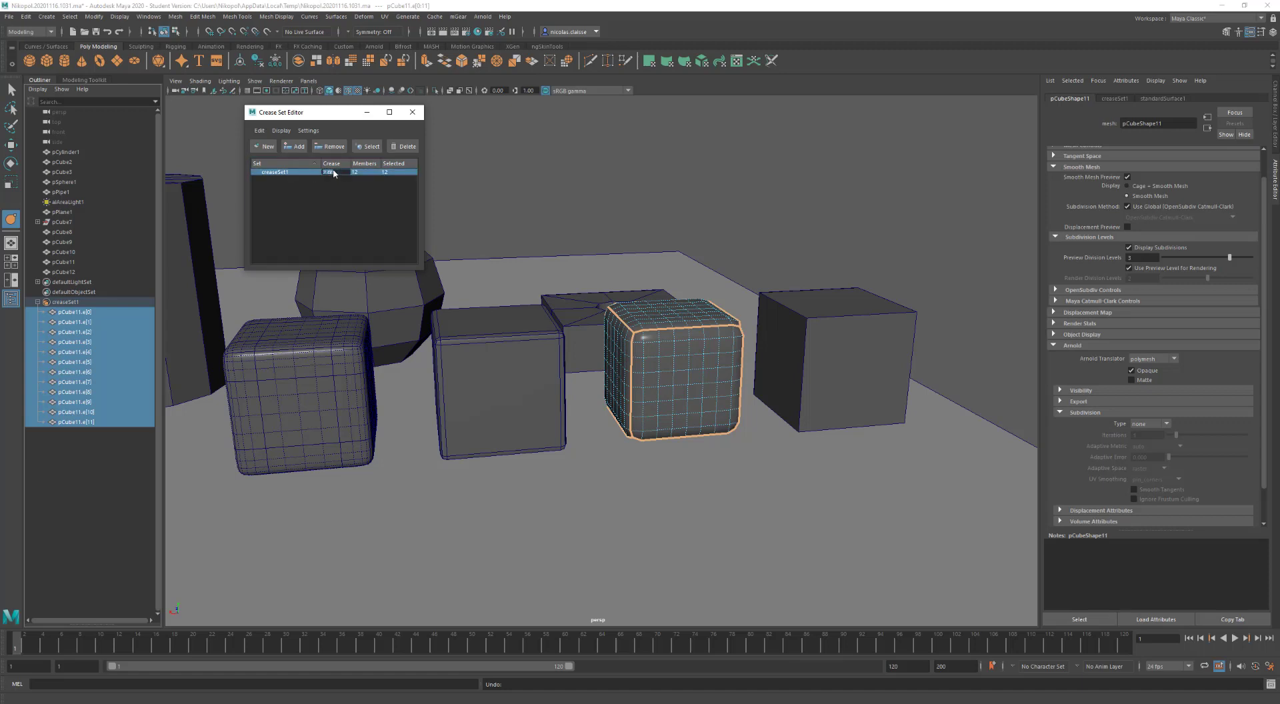
pyautogui.write('.5')
pyautogui.press('Return')
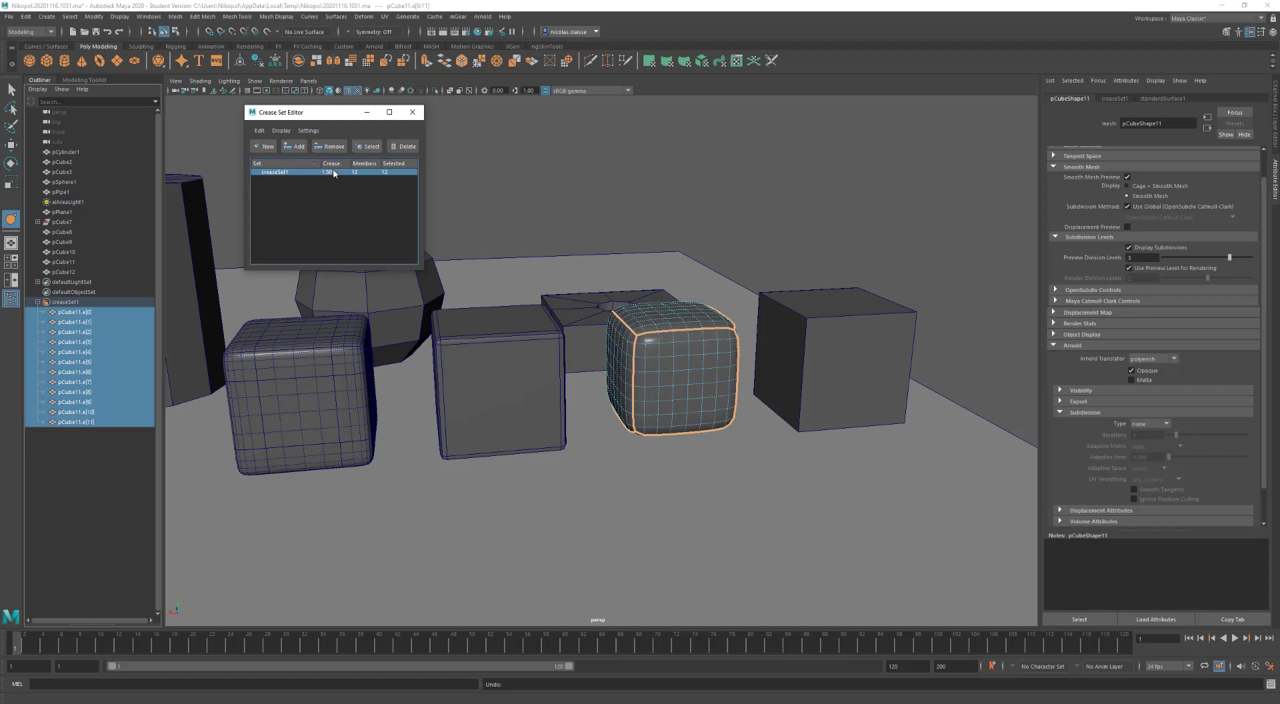
pyautogui.doubleClick(330, 172)
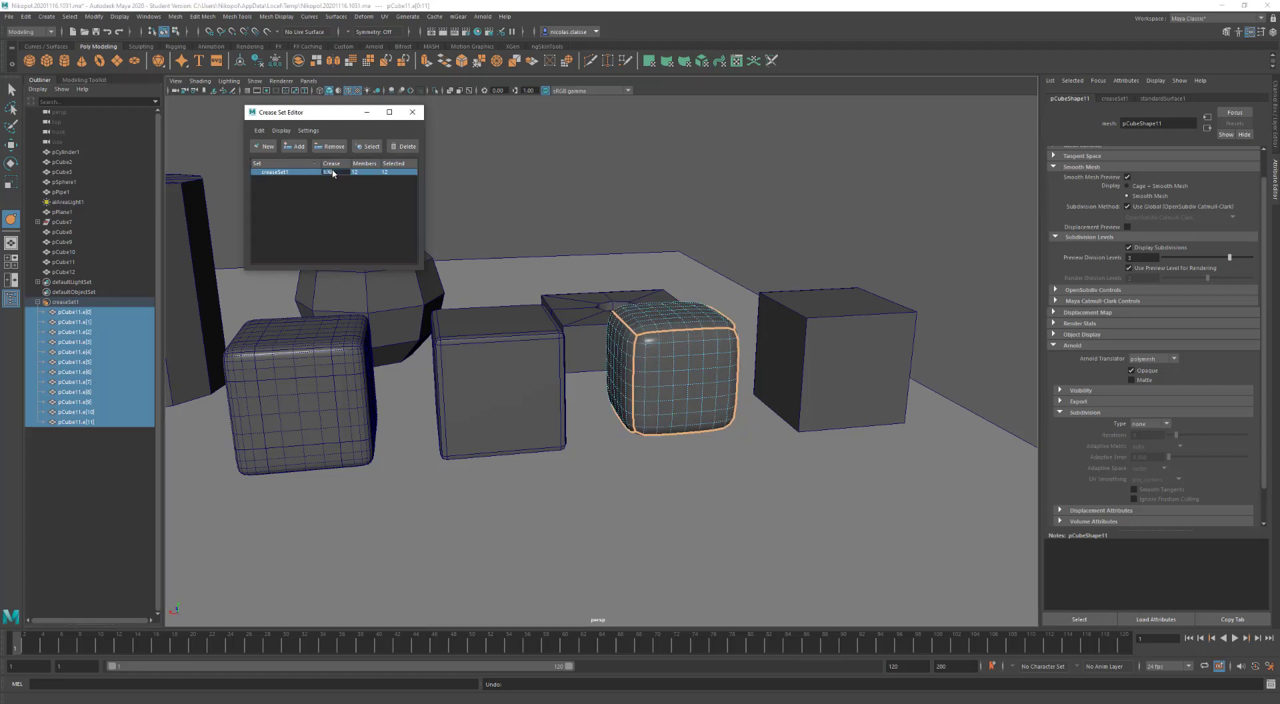
pyautogui.write('1.2')
pyautogui.press('Return')
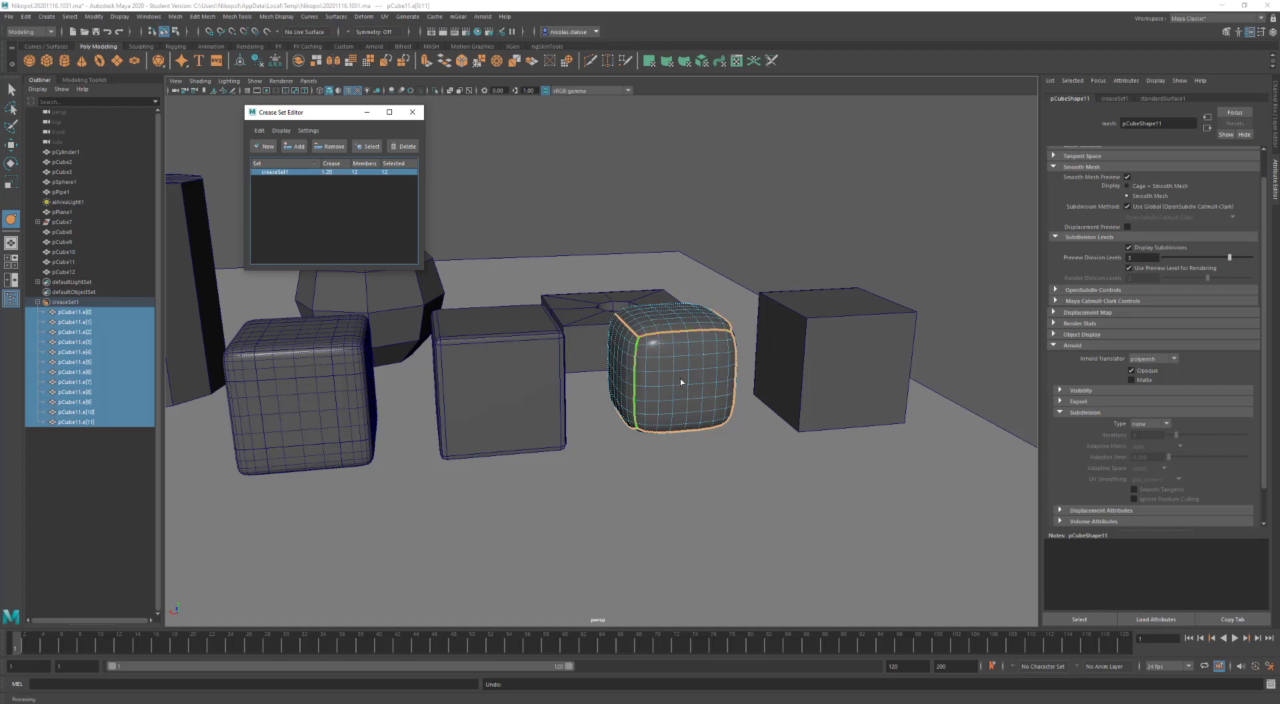
# Move the creased cube forward out of the row of cubes and isolate it in the viewport
pyautogui.moveTo(687, 375); pyautogui.dragTo(774, 214, button='right')
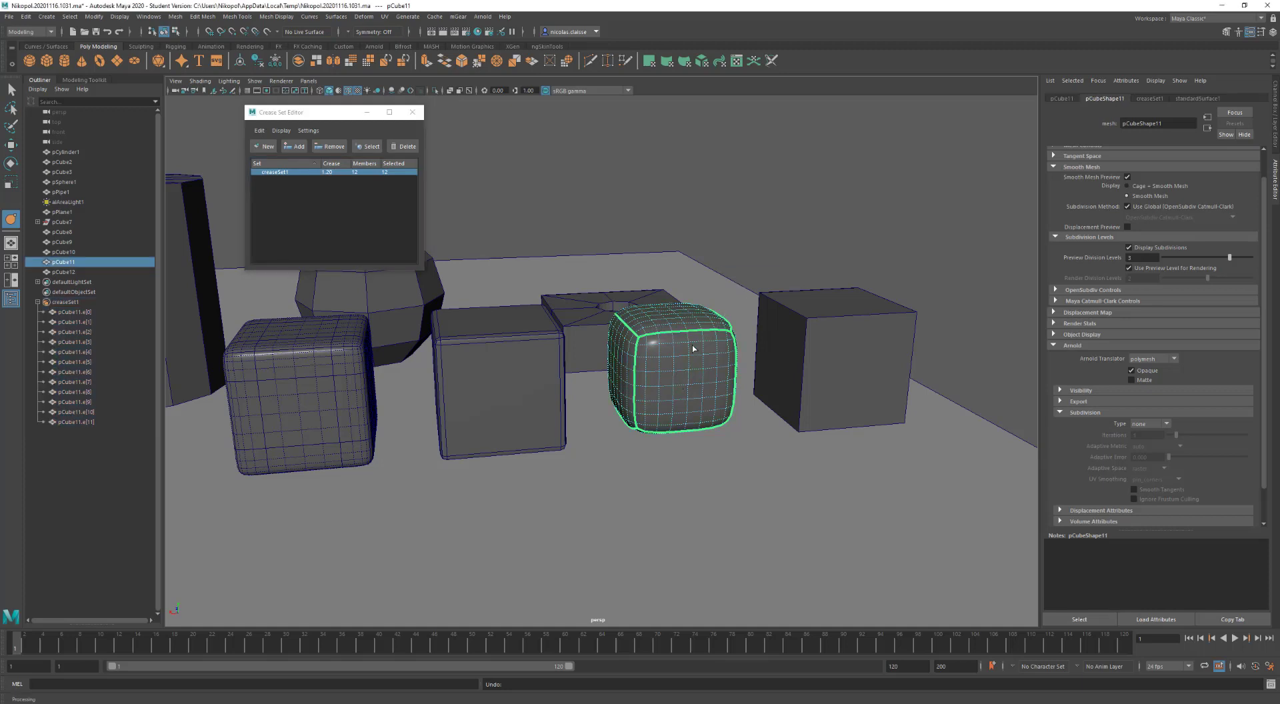
pyautogui.press('w')
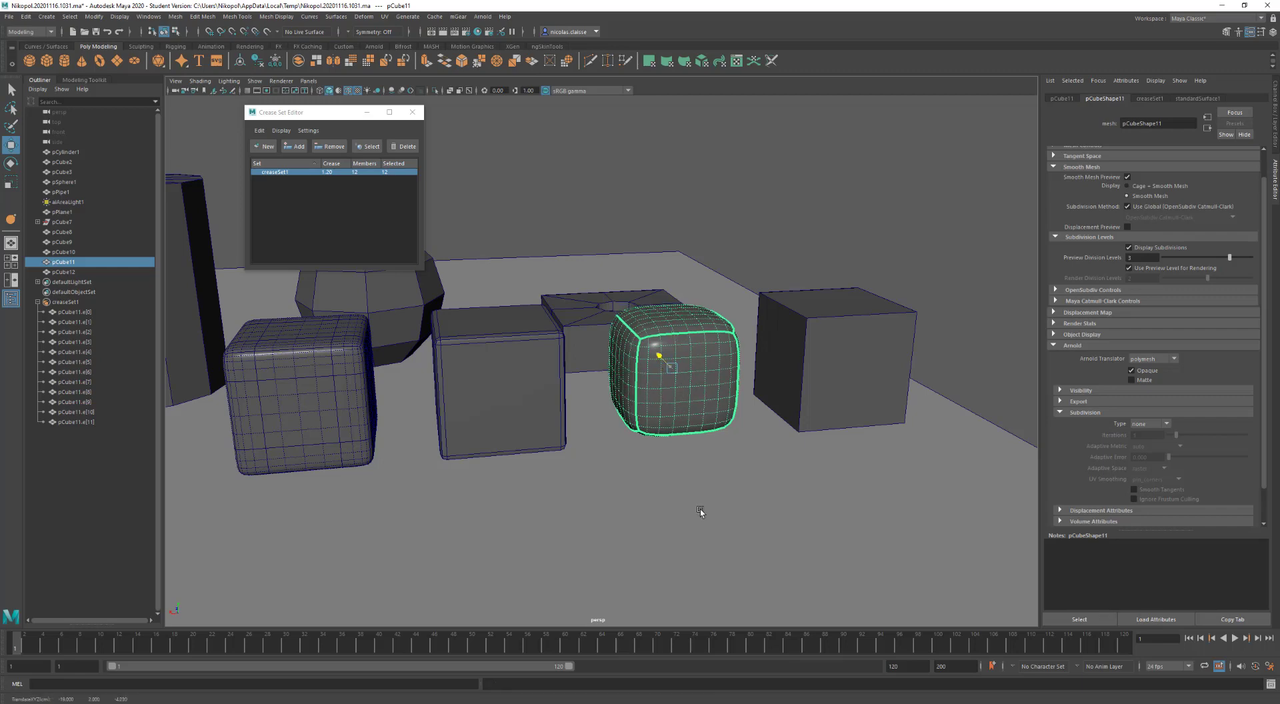
pyautogui.moveTo(700, 509); pyautogui.dragTo(738, 537, button='middle')
pyautogui.press('f')
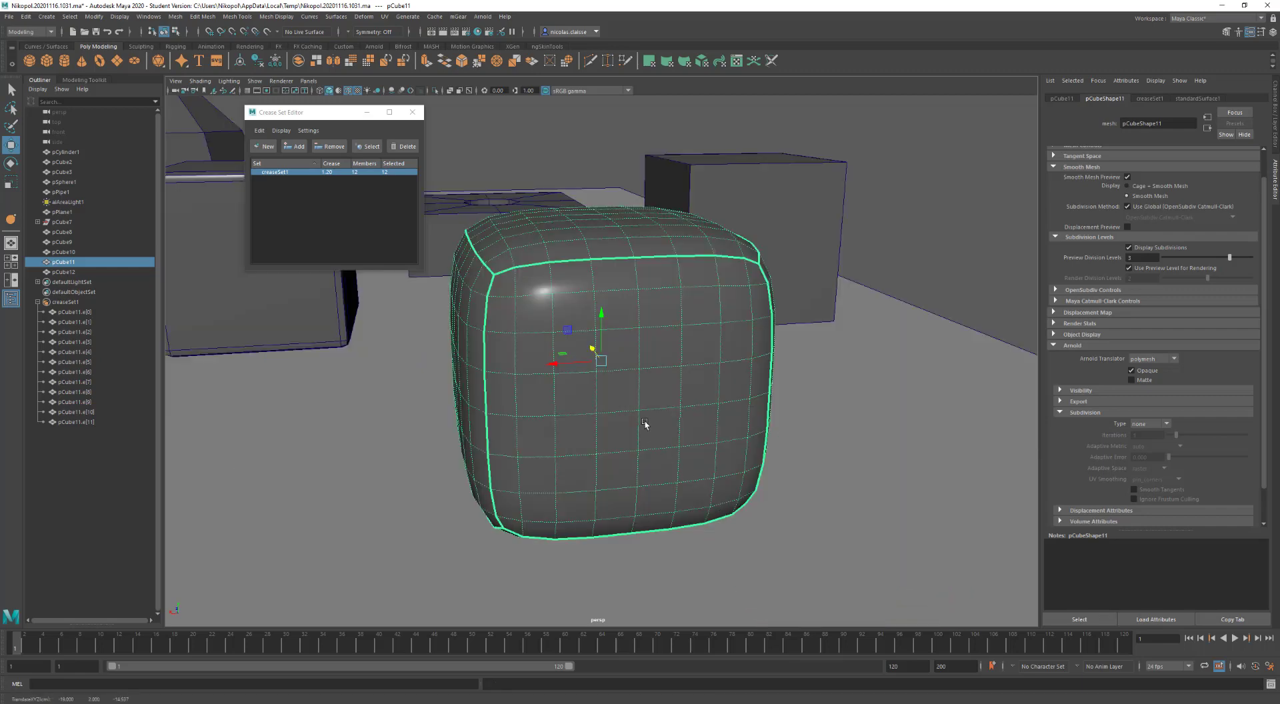
pyautogui.keyDown('alt'); pyautogui.moveTo(647, 429); pyautogui.dragTo(568, 414); pyautogui.keyUp('alt')
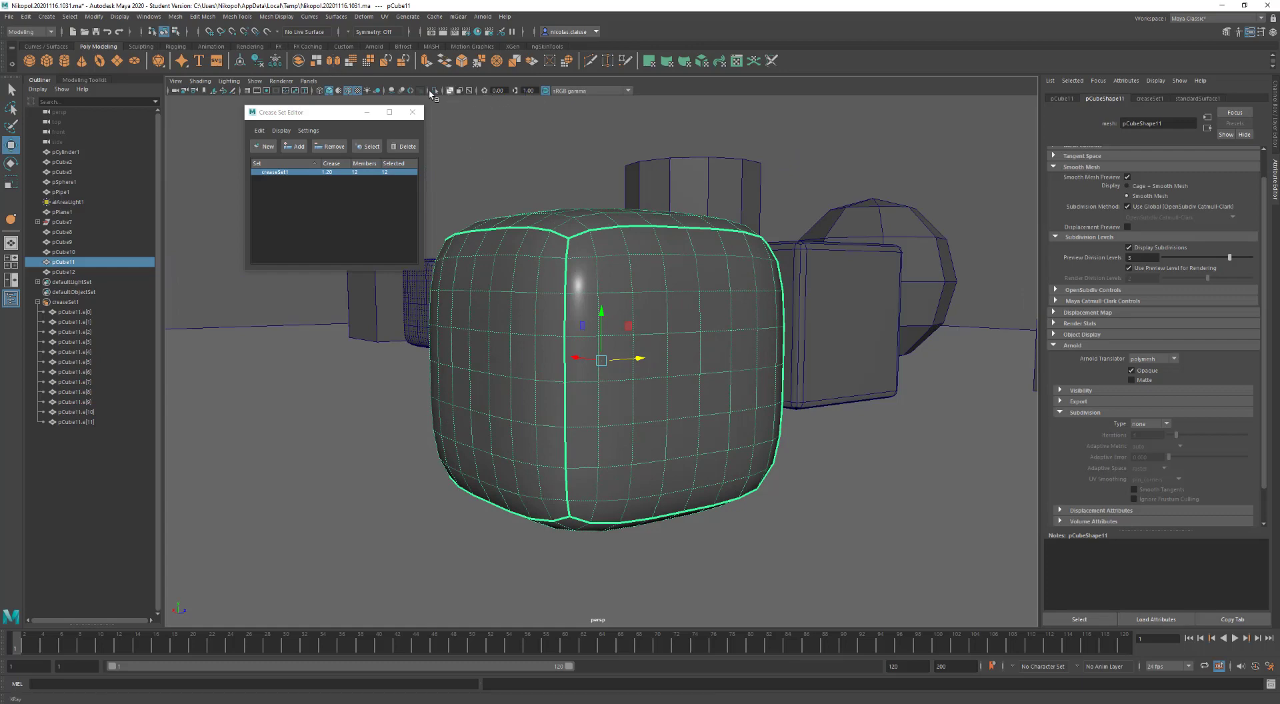
pyautogui.click(434, 91)
# Create a second crease set from the cube's four bottom edges and list its members in the Outliner
pyautogui.scroll(-2, 606, 392)
pyautogui.keyDown('alt'); pyautogui.moveTo(605, 392); pyautogui.dragTo(603, 379); pyautogui.keyUp('alt')
pyautogui.moveTo(643, 388); pyautogui.dragTo(640, 365, button='right')
pyautogui.click(700, 411)
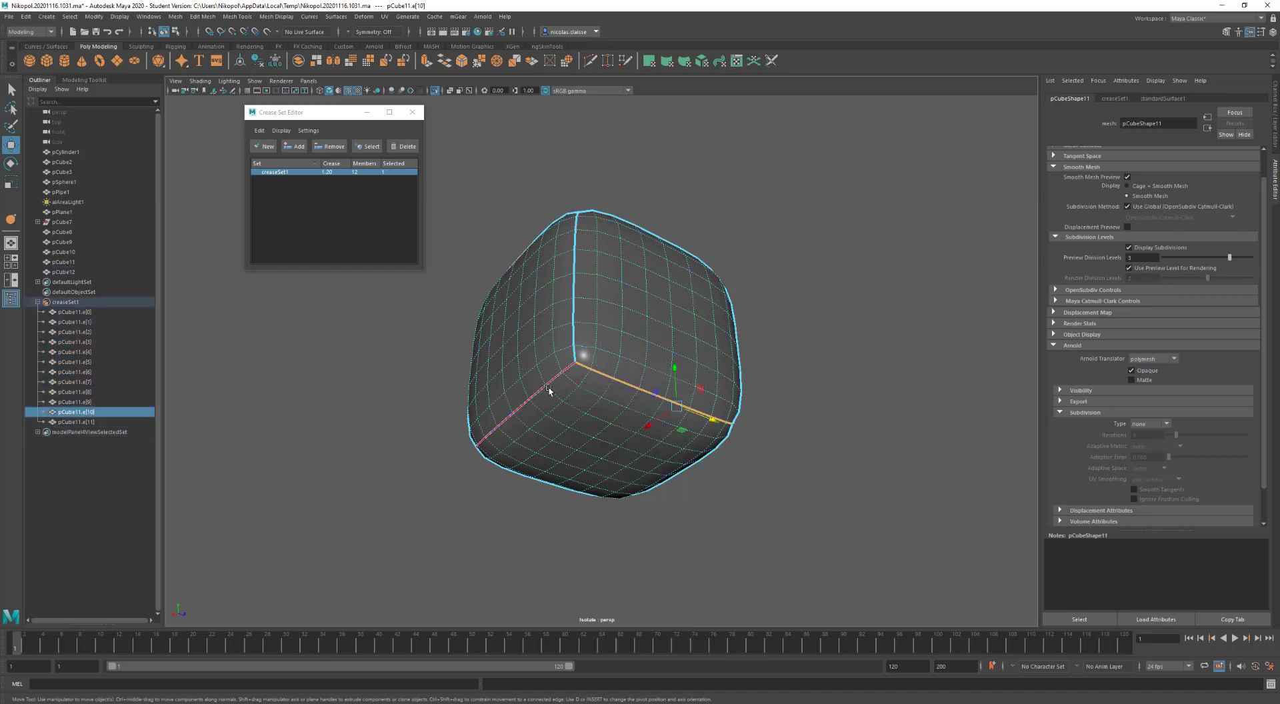
pyautogui.keyDown('shift'); pyautogui.click(526, 413); pyautogui.keyUp('shift')
pyautogui.keyDown('shift'); pyautogui.click(694, 483); pyautogui.keyUp('shift')
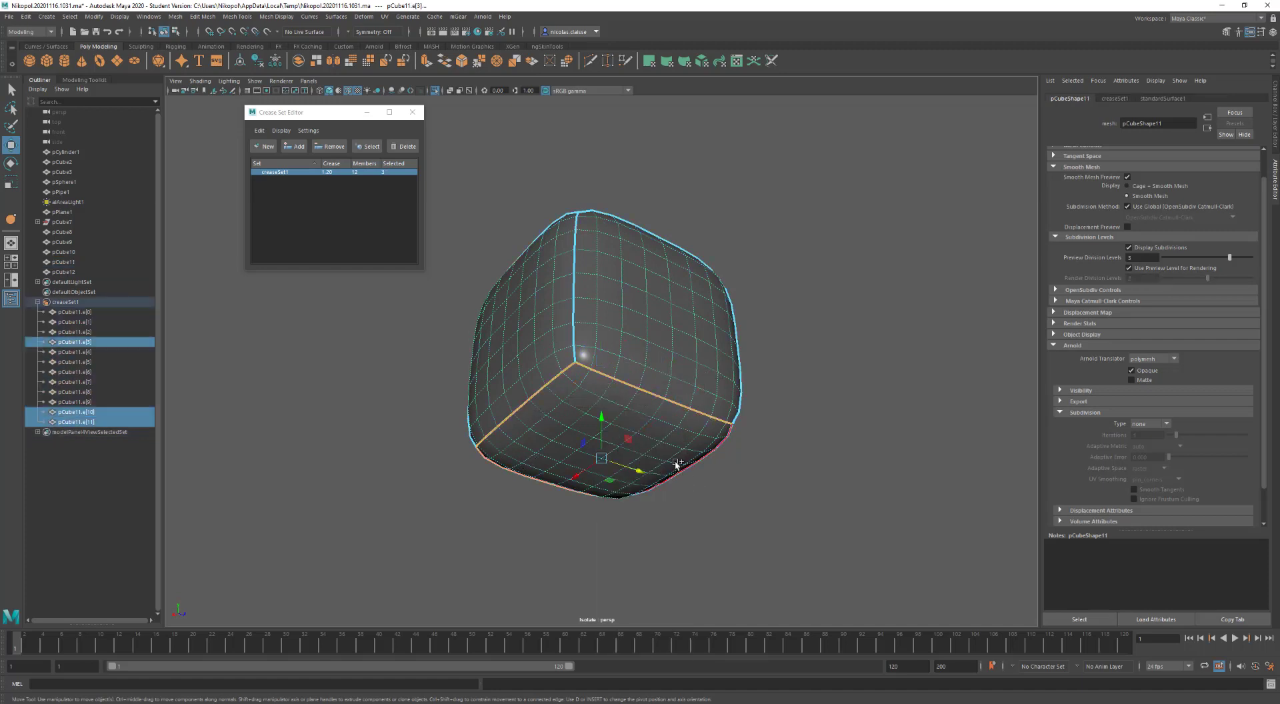
pyautogui.keyDown('shift'); pyautogui.click(687, 471); pyautogui.keyUp('shift')
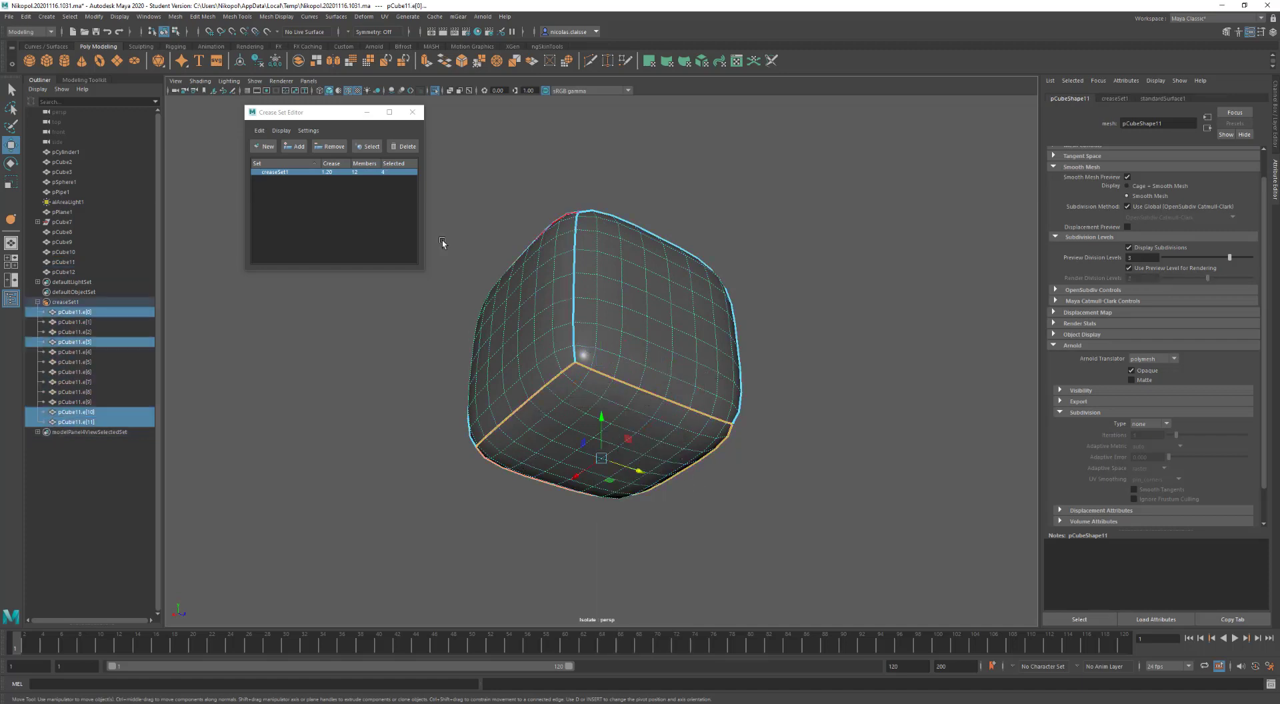
pyautogui.click(267, 146)
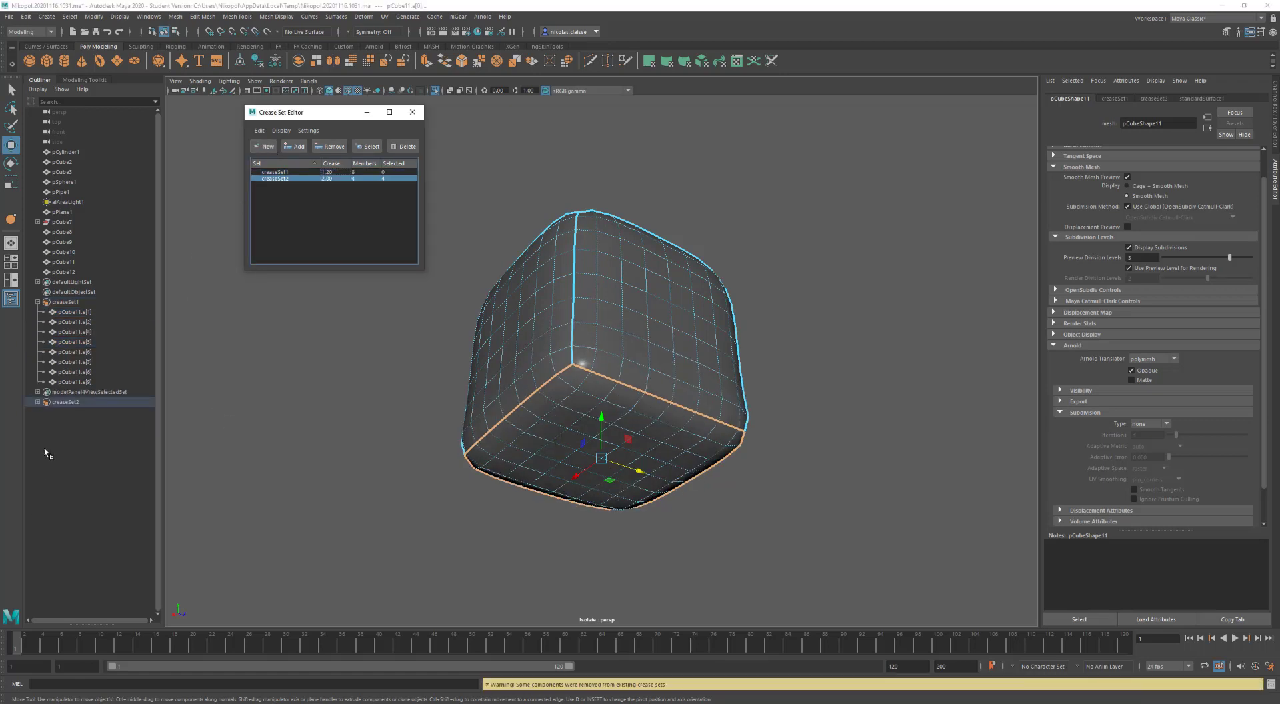
pyautogui.click(38, 402)
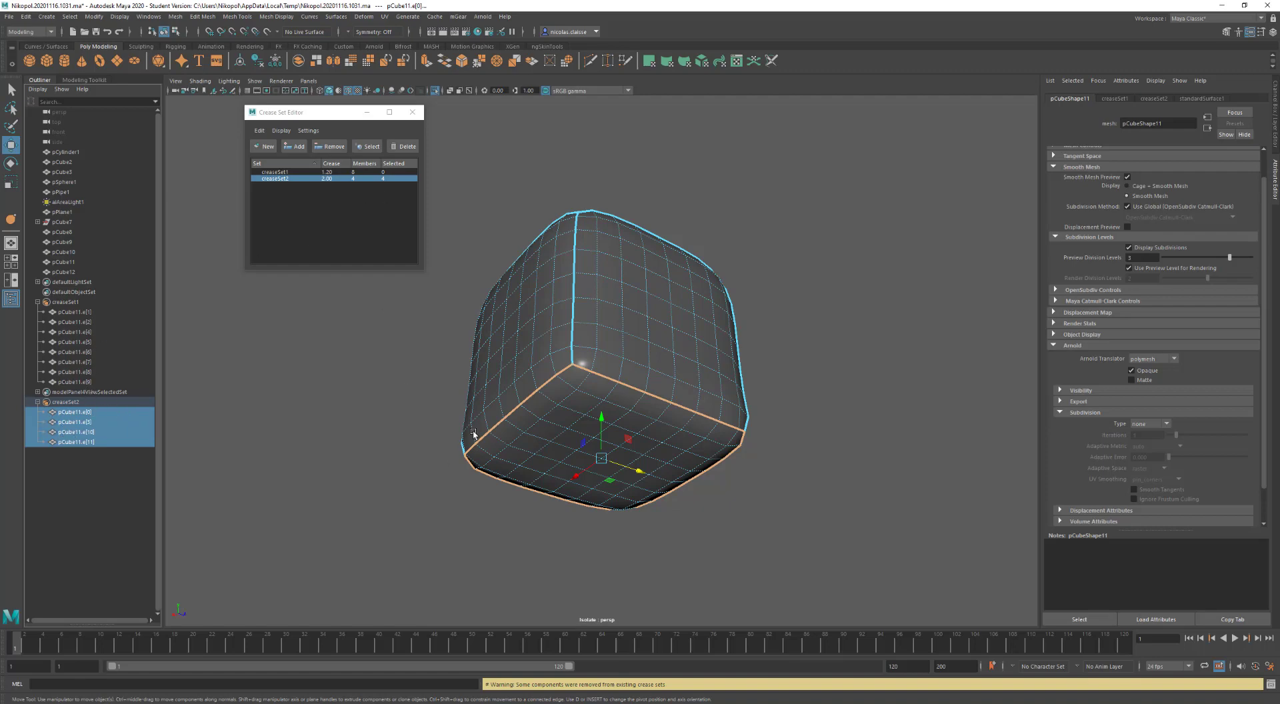
# Try a much higher crease value for the first crease set, and reduce it to 0.5
pyautogui.moveTo(474, 435)
pyautogui.keyDown('alt'); pyautogui.mouseDown()
pyautogui.moveTo(474, 394)
pyautogui.moveTo(503, 443)
pyautogui.moveTo(497, 434)
pyautogui.mouseUp(); pyautogui.keyUp('alt')
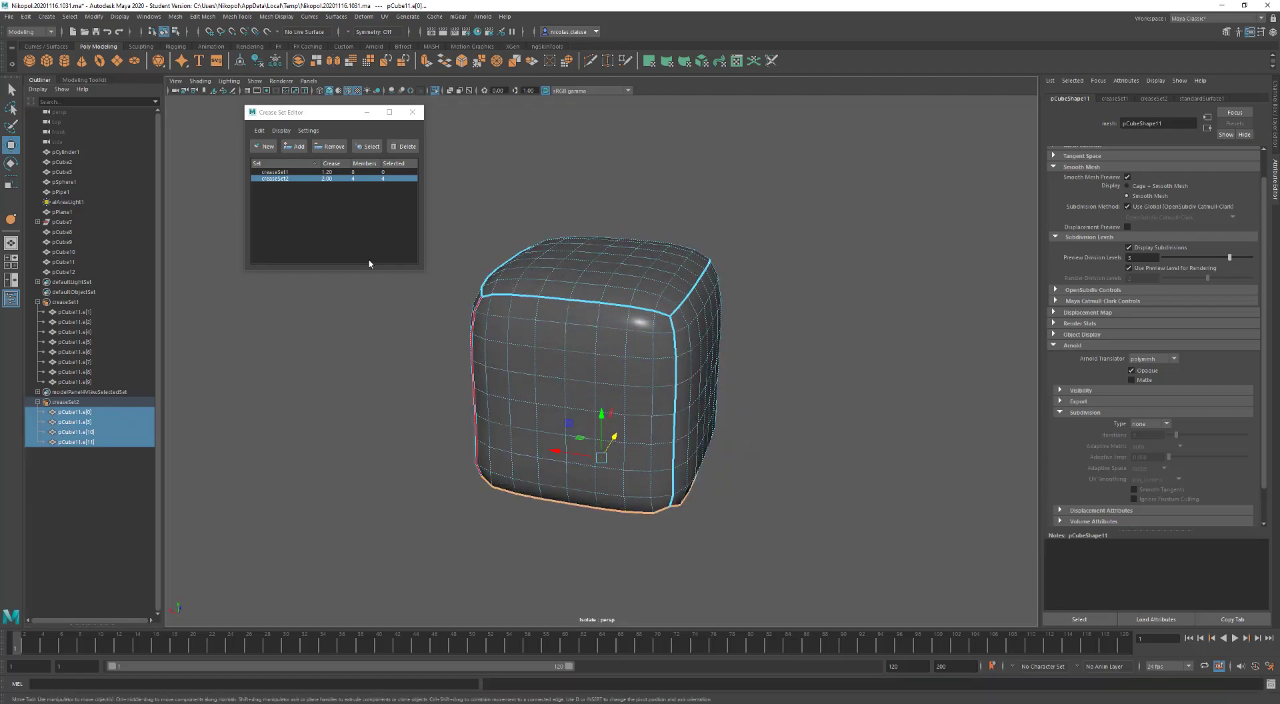
pyautogui.doubleClick(329, 172)
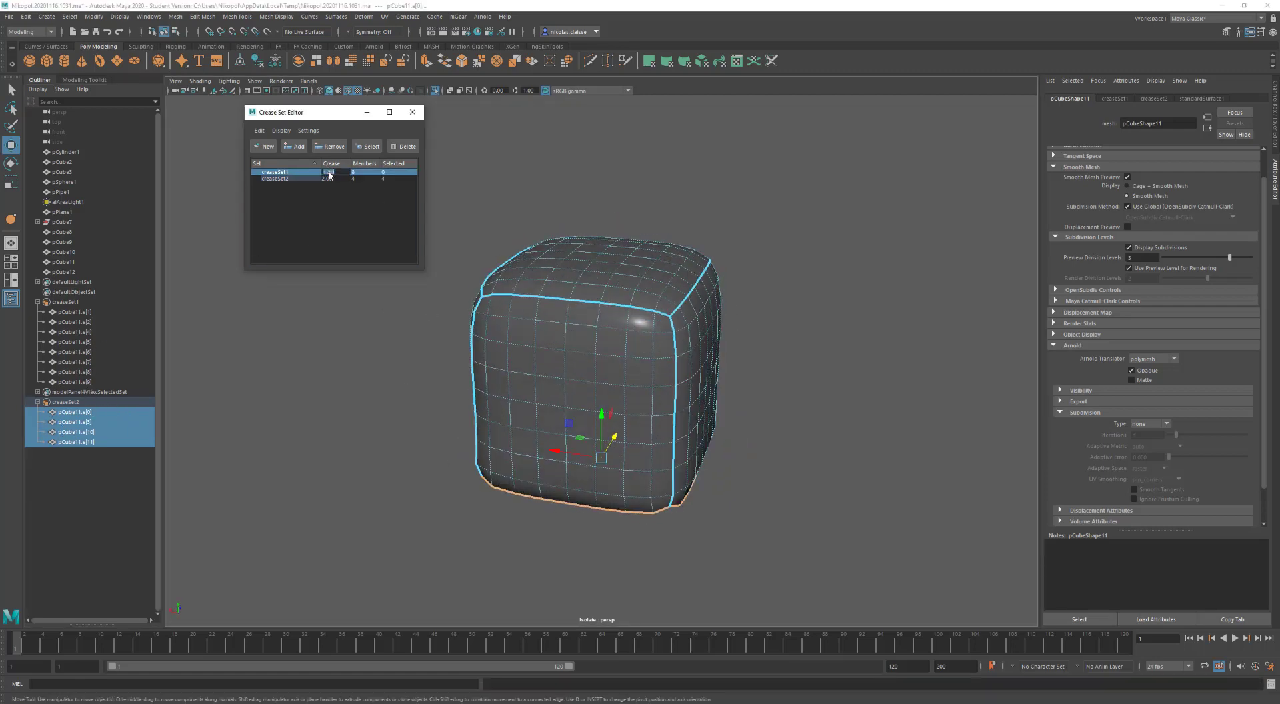
pyautogui.press('Return')
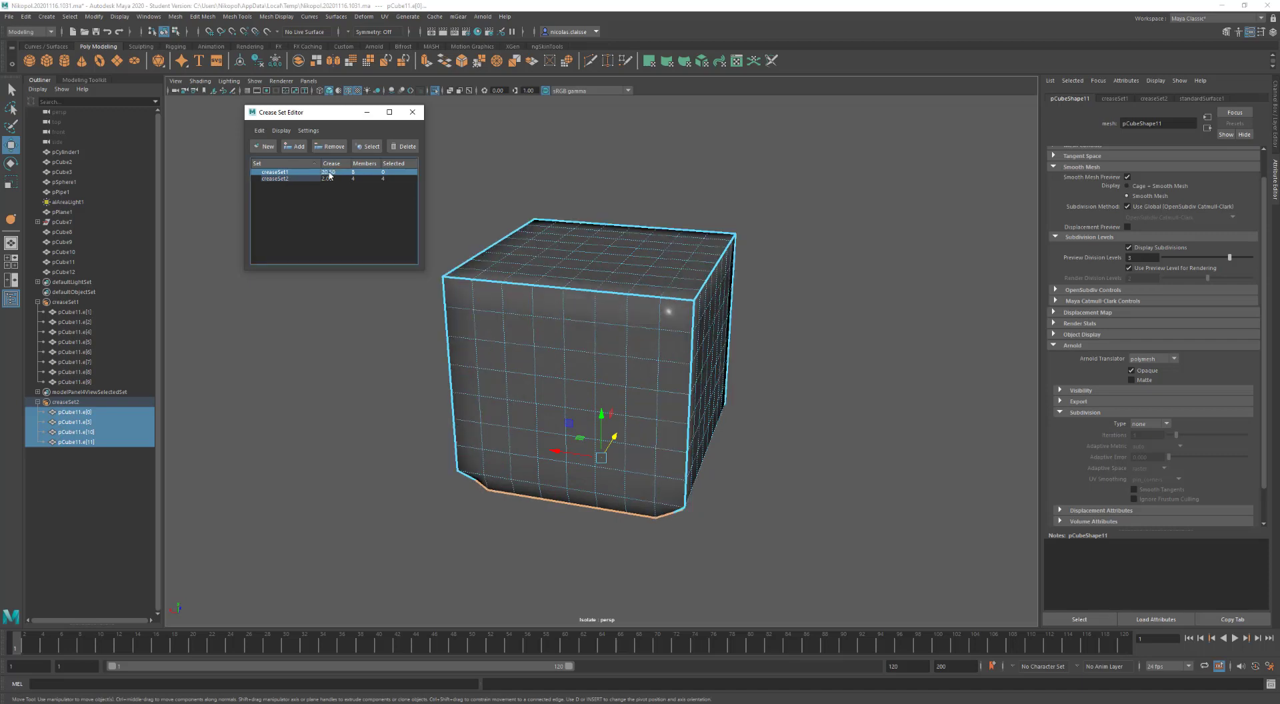
pyautogui.doubleClick(329, 172)
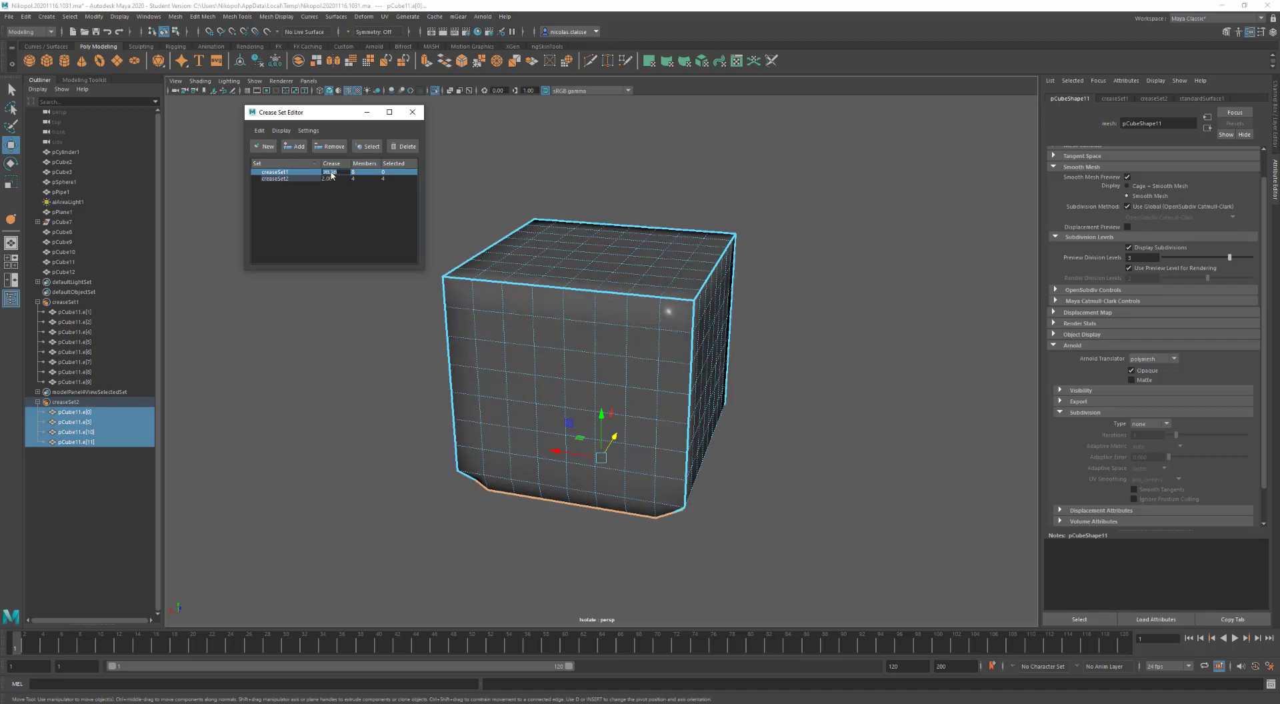
pyautogui.write('0.50')
pyautogui.press('Return')
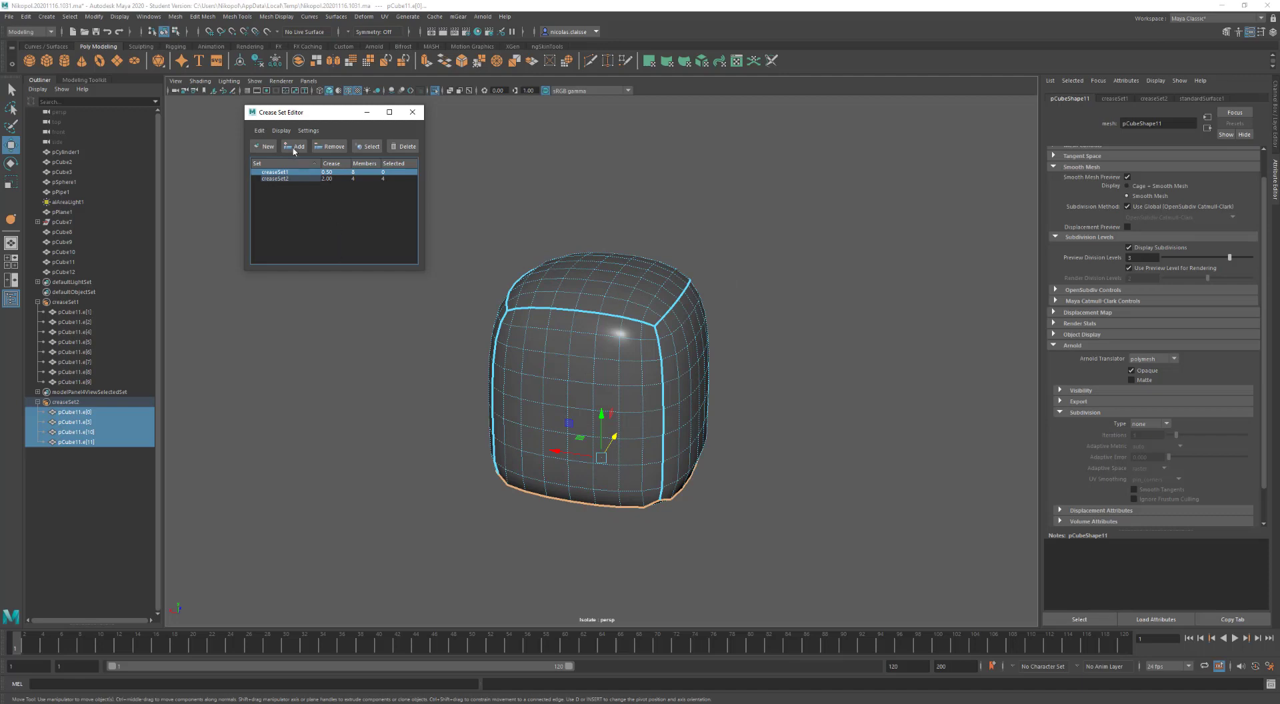
# Set the second crease set's value to 2.5 and examine the cube's bottom edges
pyautogui.doubleClick(330, 178)
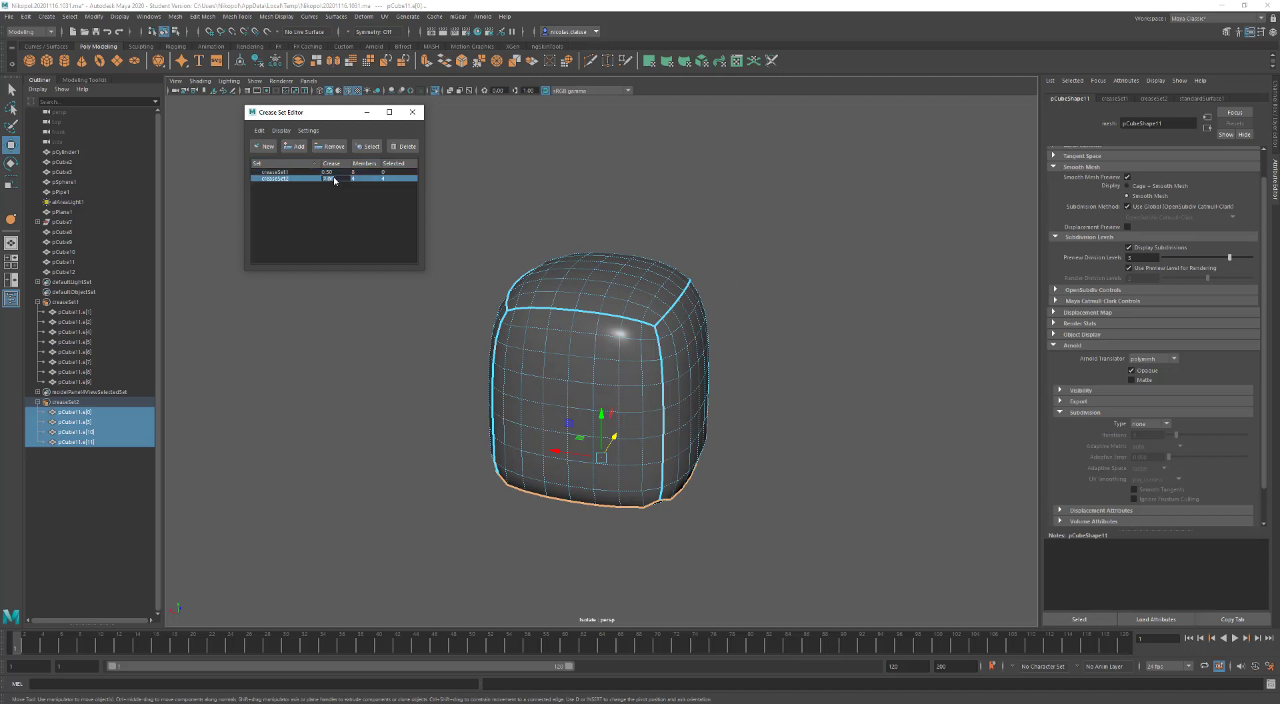
pyautogui.write('2.50')
pyautogui.press('Return')
pyautogui.keyDown('alt'); pyautogui.moveTo(513, 453); pyautogui.dragTo(512, 406); pyautogui.keyUp('alt')
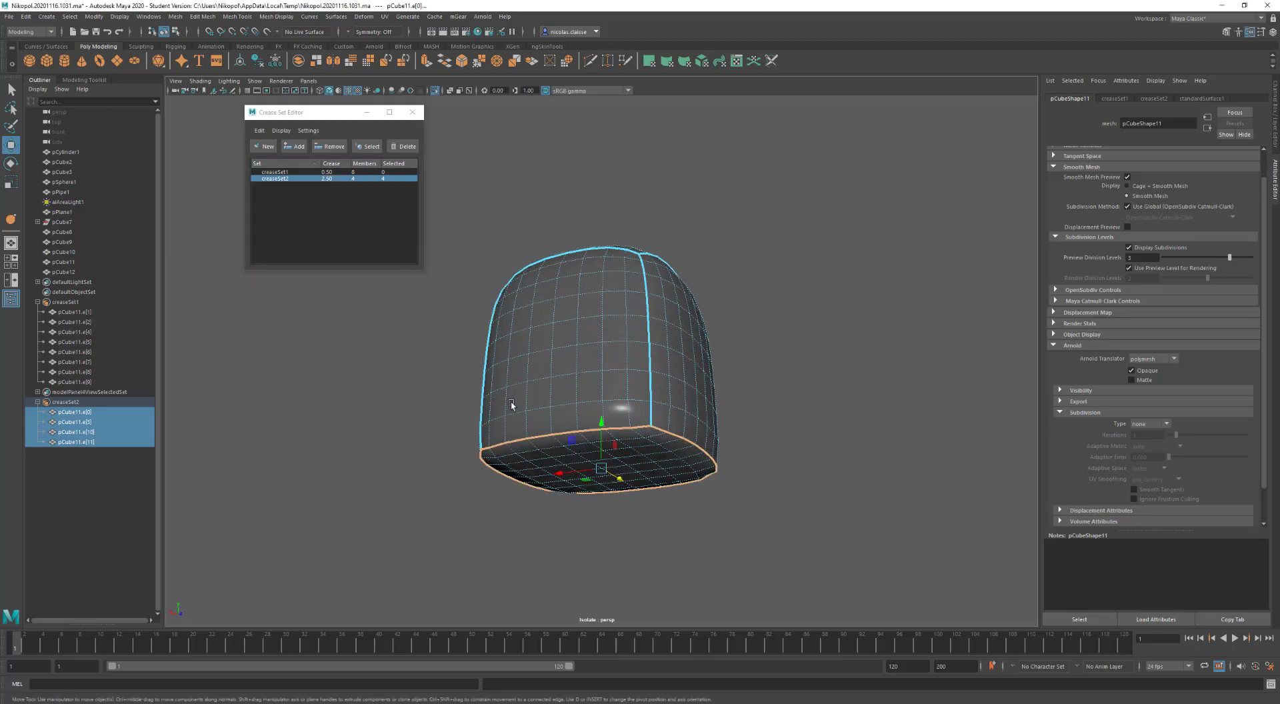
pyautogui.keyDown('alt'); pyautogui.moveTo(526, 363); pyautogui.dragTo(533, 426); pyautogui.keyUp('alt')
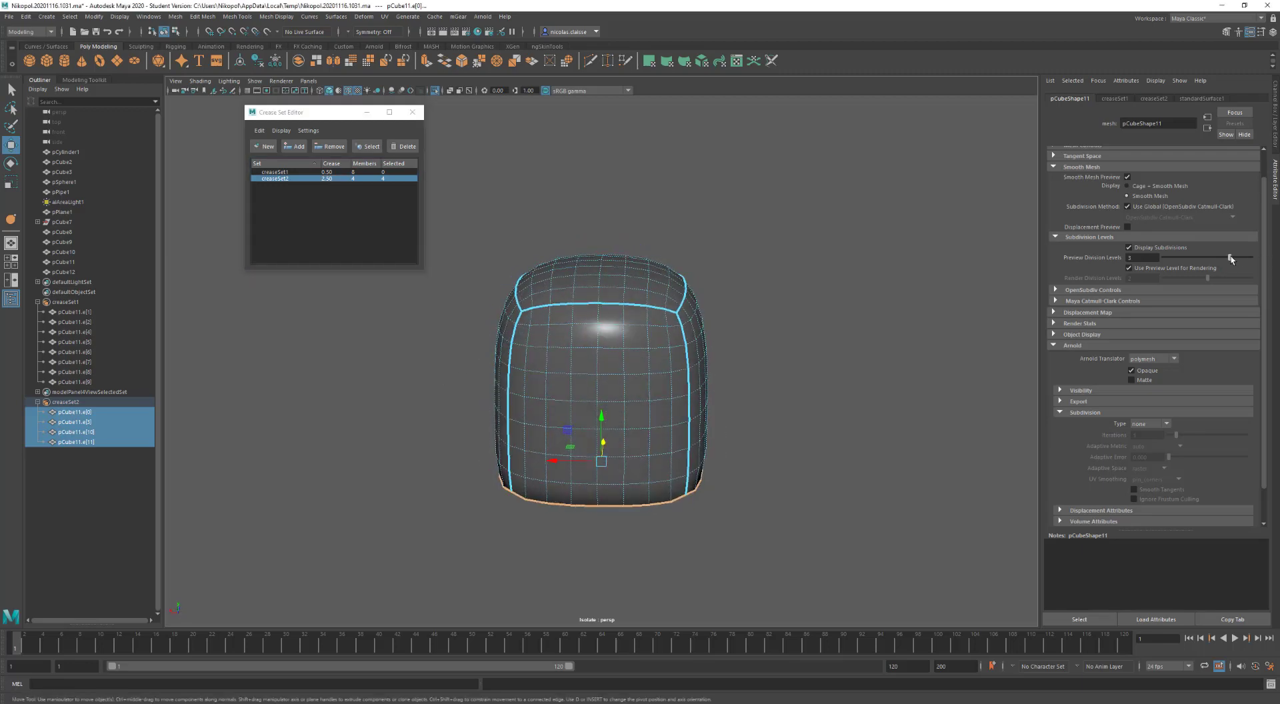
# Compare the cube with its two crease sets at preview division levels 1, 2 and 3
pyautogui.moveTo(1230, 259); pyautogui.dragTo(1185, 259)
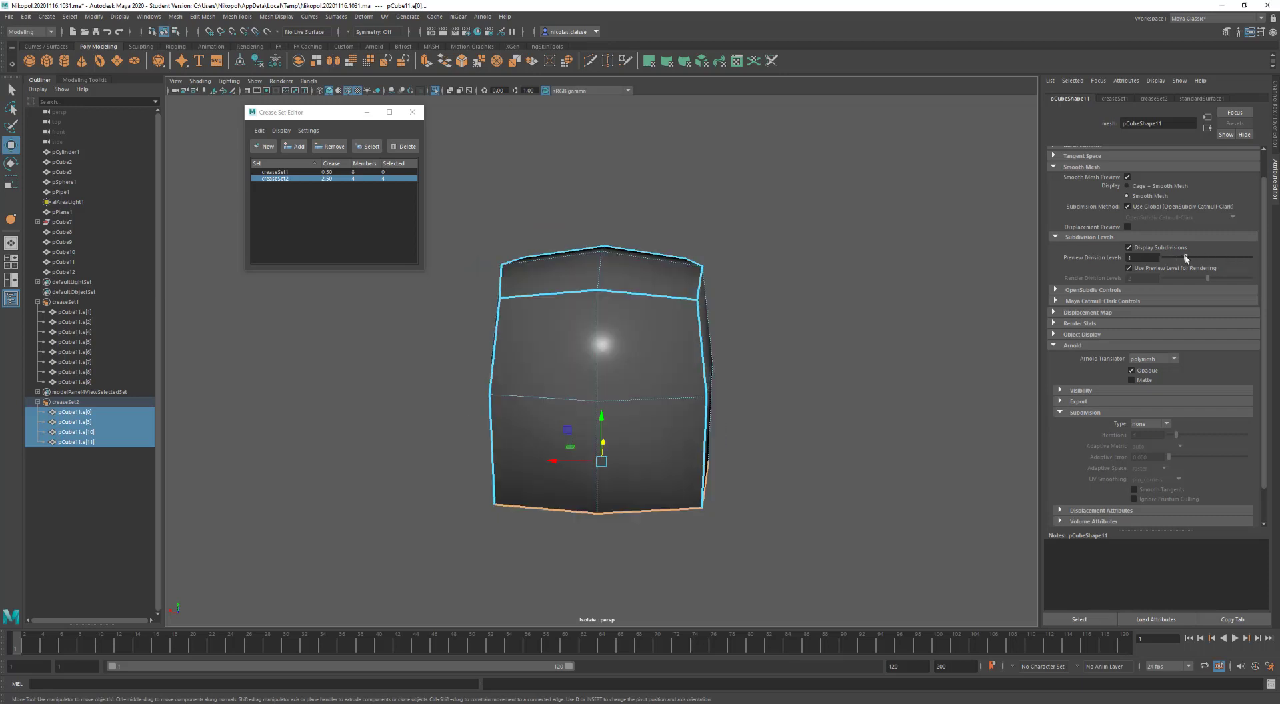
pyautogui.keyDown('alt'); pyautogui.moveTo(854, 367); pyautogui.dragTo(840, 348); pyautogui.keyUp('alt')
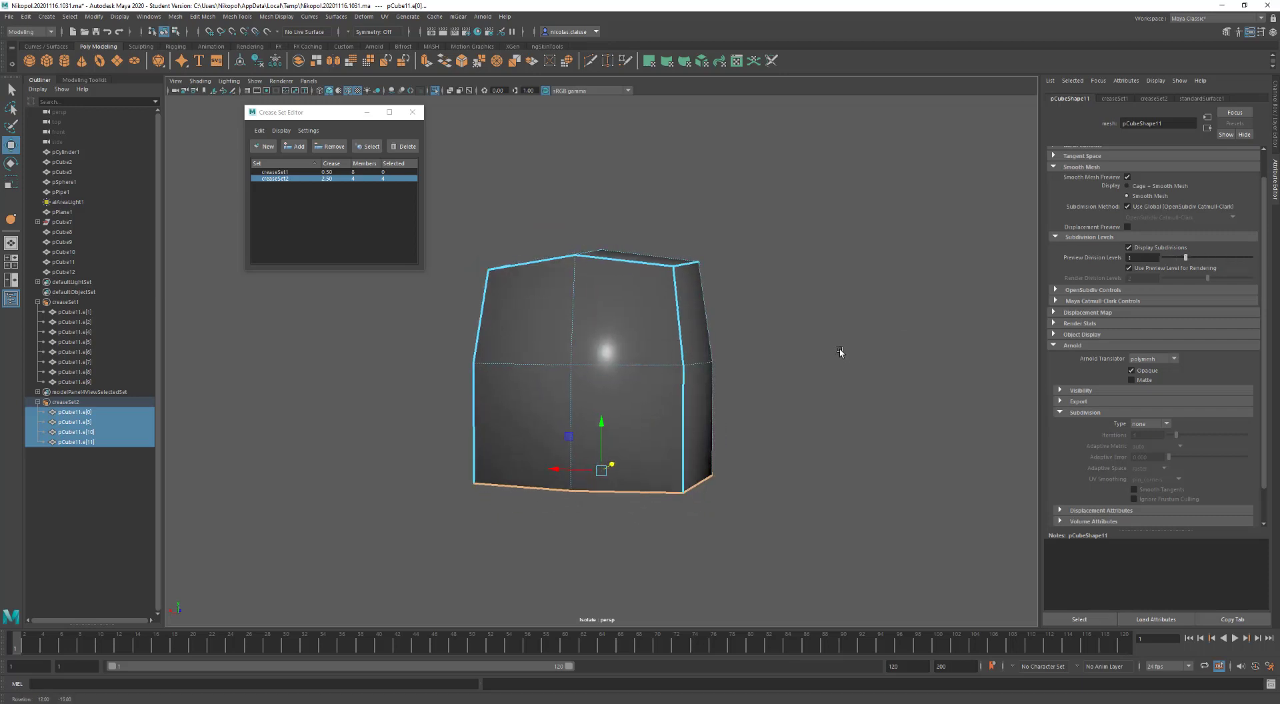
pyautogui.keyDown('shift'); pyautogui.click(680, 304); pyautogui.keyUp('shift')
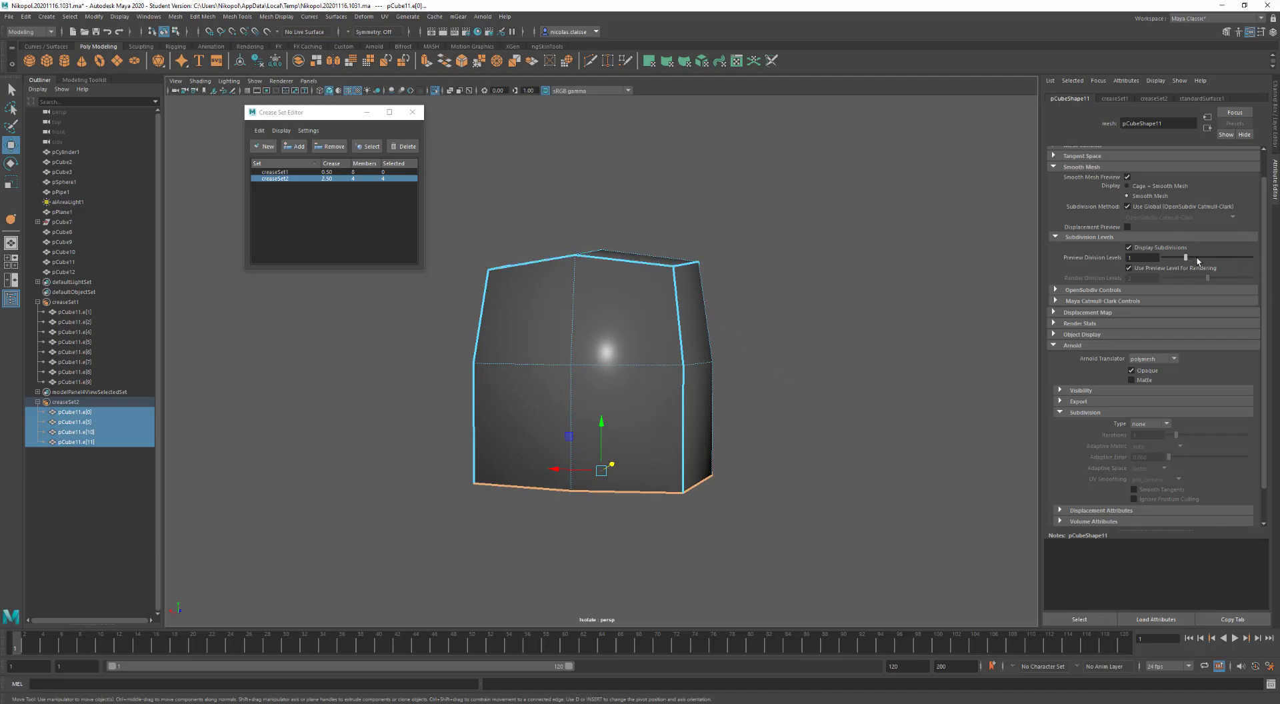
pyautogui.moveTo(1198, 261); pyautogui.dragTo(1204, 260)
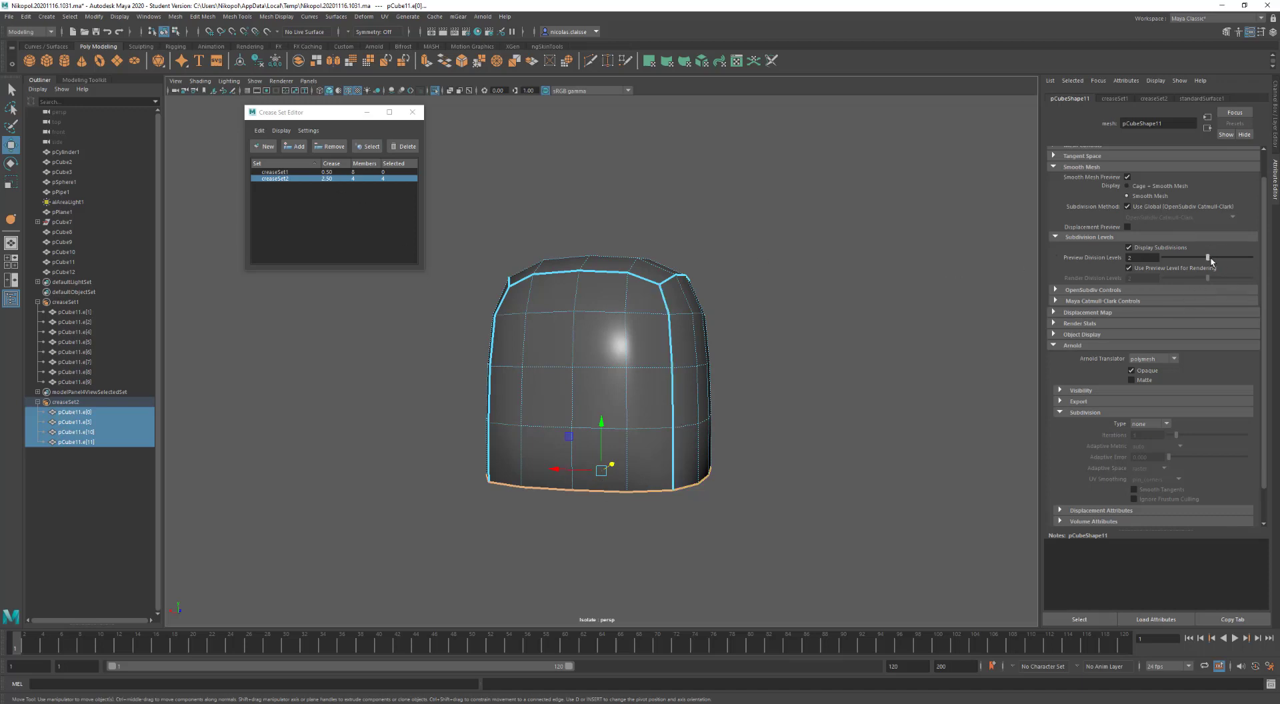
pyautogui.moveTo(1210, 260); pyautogui.dragTo(1227, 257)
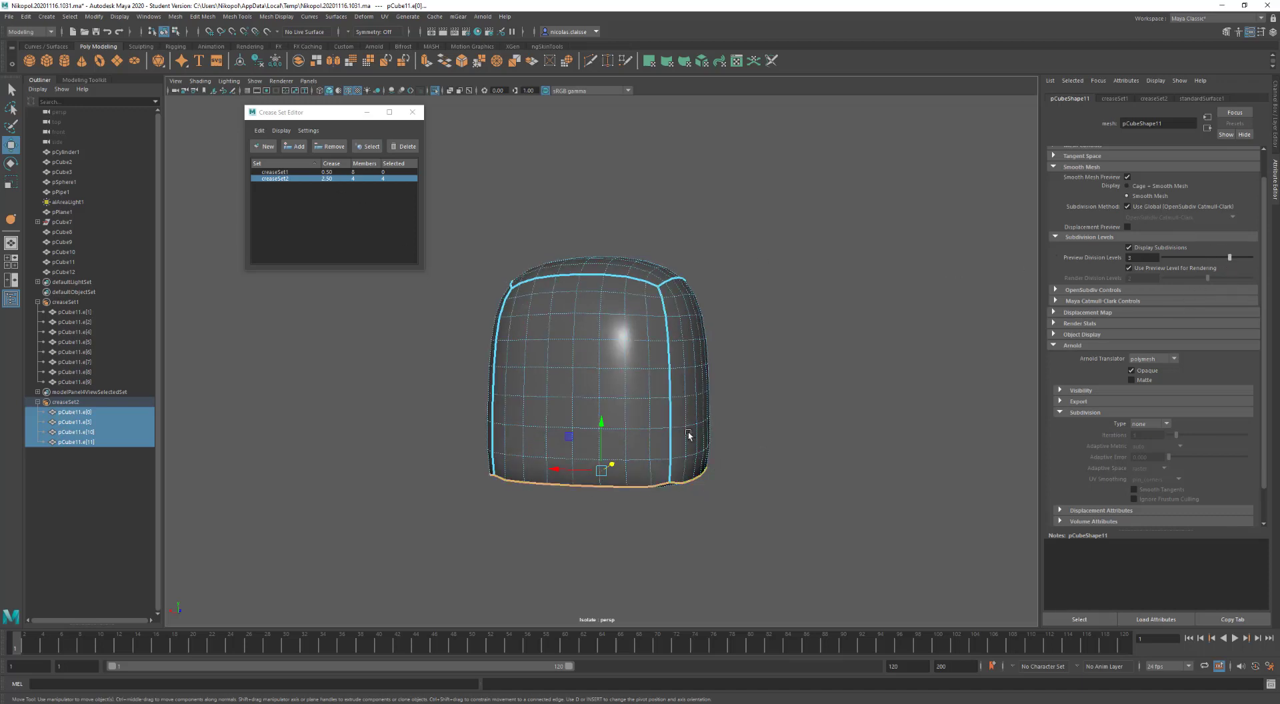
# Create a third crease set from the upper and two vertical edges of one side face of the cube
pyautogui.keyDown('alt'); pyautogui.moveTo(612, 341); pyautogui.dragTo(610, 348); pyautogui.keyUp('alt')
pyautogui.click(607, 335)
pyautogui.keyDown('shift'); pyautogui.click(641, 363); pyautogui.keyUp('shift')
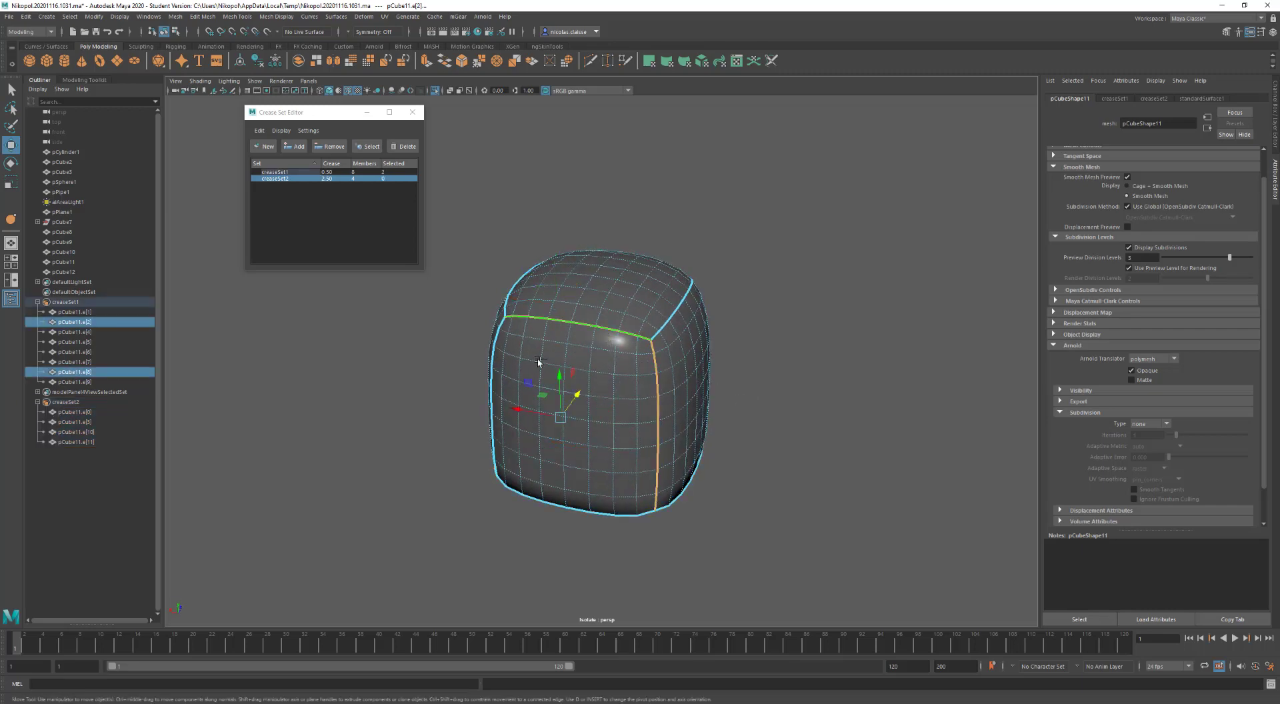
pyautogui.keyDown('shift'); pyautogui.click(484, 344); pyautogui.keyUp('shift')
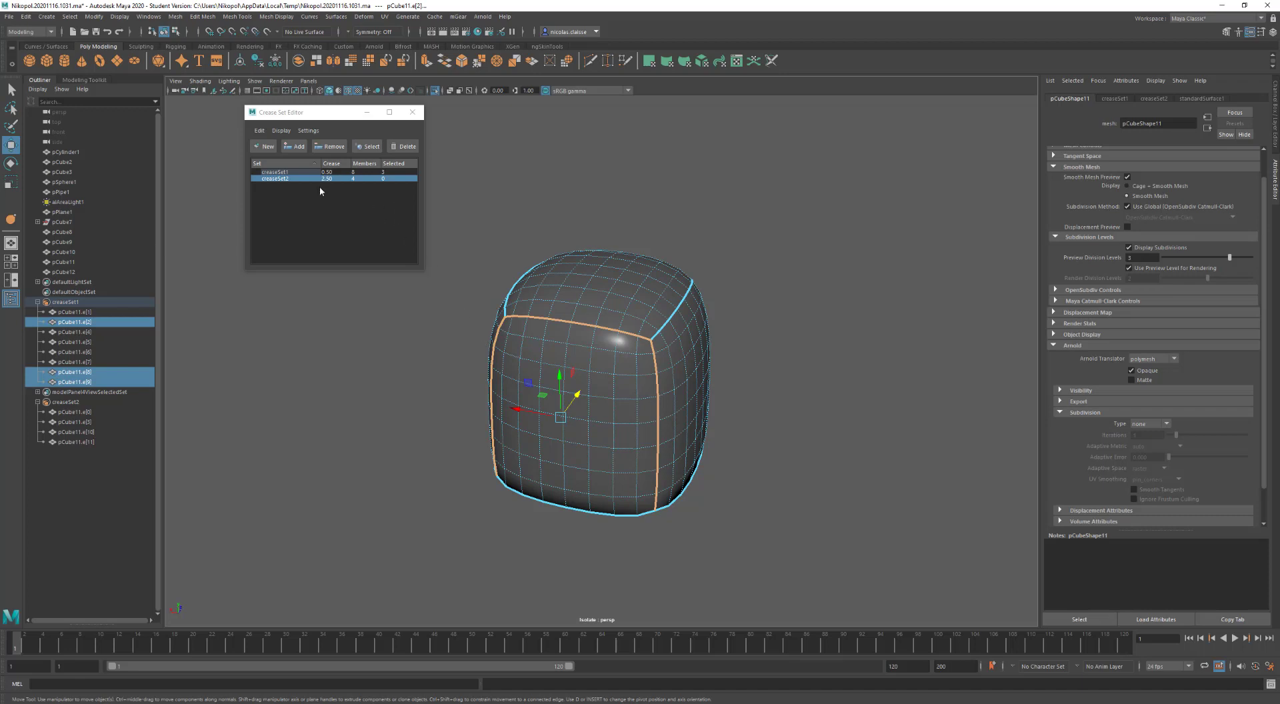
pyautogui.click(265, 145)
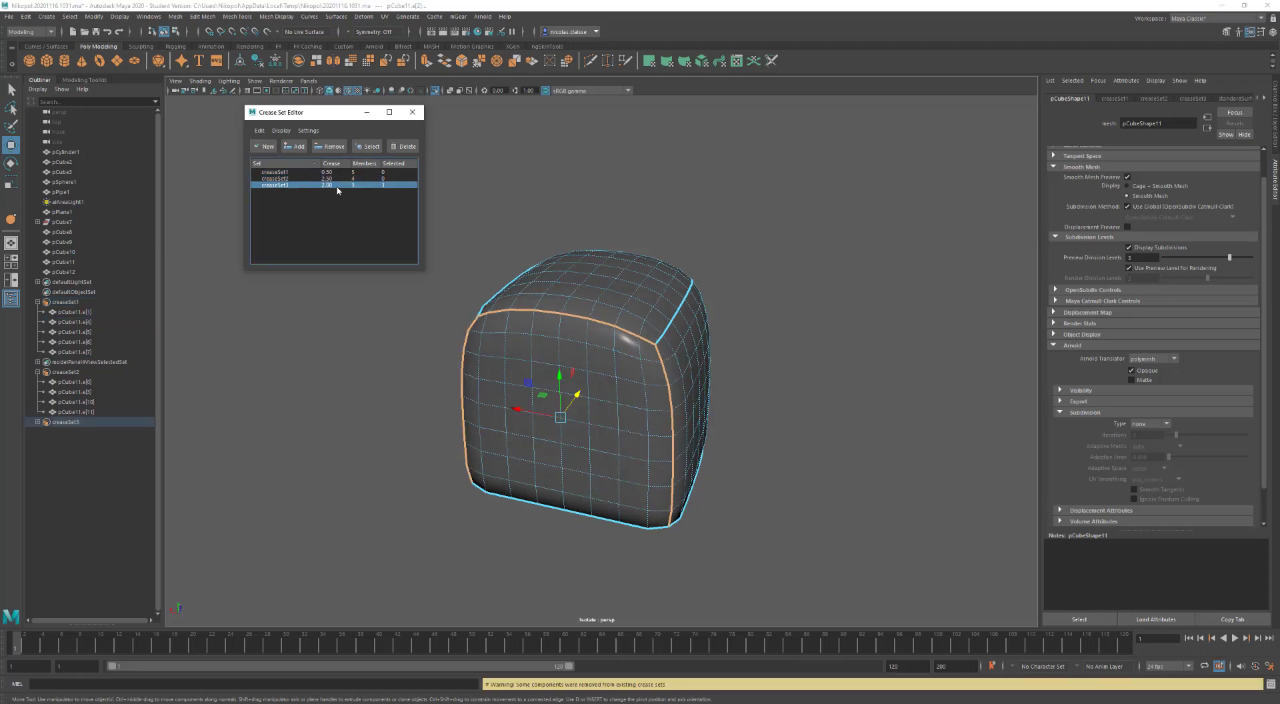
# Set the third crease set's value to 3 and raise the cube's preview division levels to 4
pyautogui.doubleClick(329, 185)
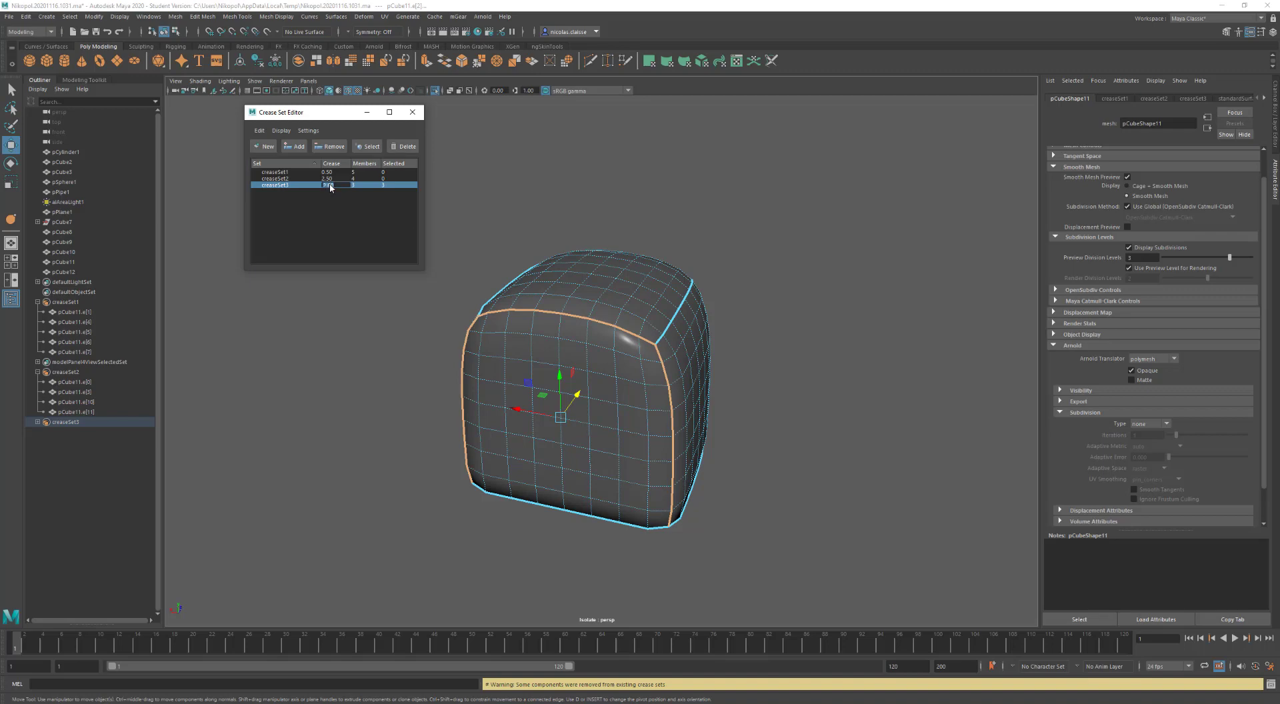
pyautogui.write('3')
pyautogui.press('Return')
pyautogui.keyDown('alt'); pyautogui.moveTo(573, 426); pyautogui.dragTo(634, 471); pyautogui.keyUp('alt')
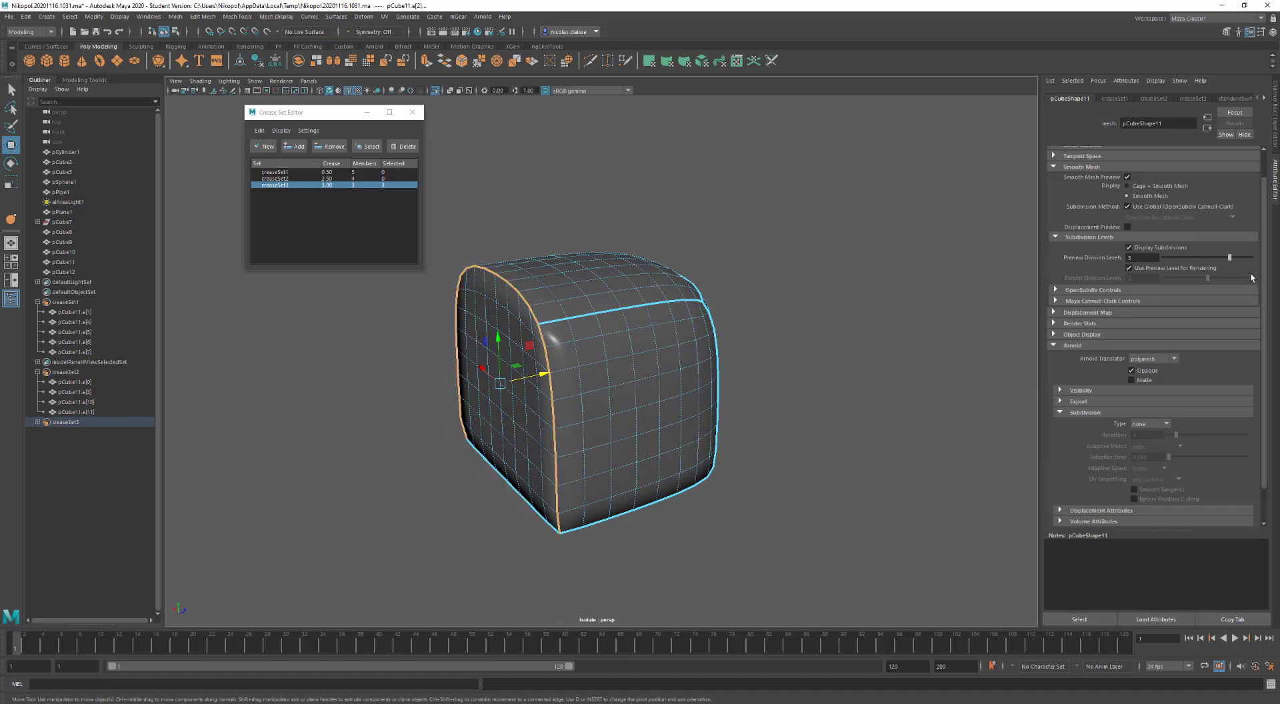
pyautogui.moveTo(1240, 262); pyautogui.dragTo(1249, 262)
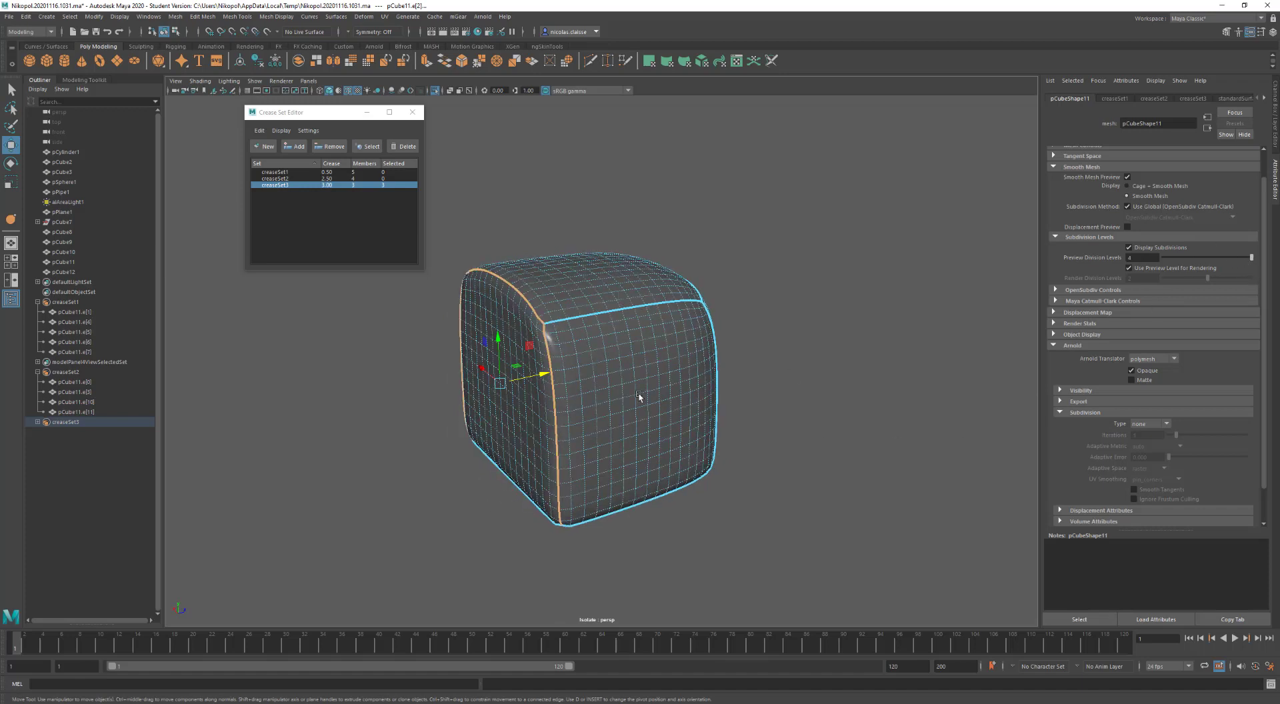
# Deselect the edges, inspect the creased cube and delete all three crease sets
pyautogui.click(777, 354)
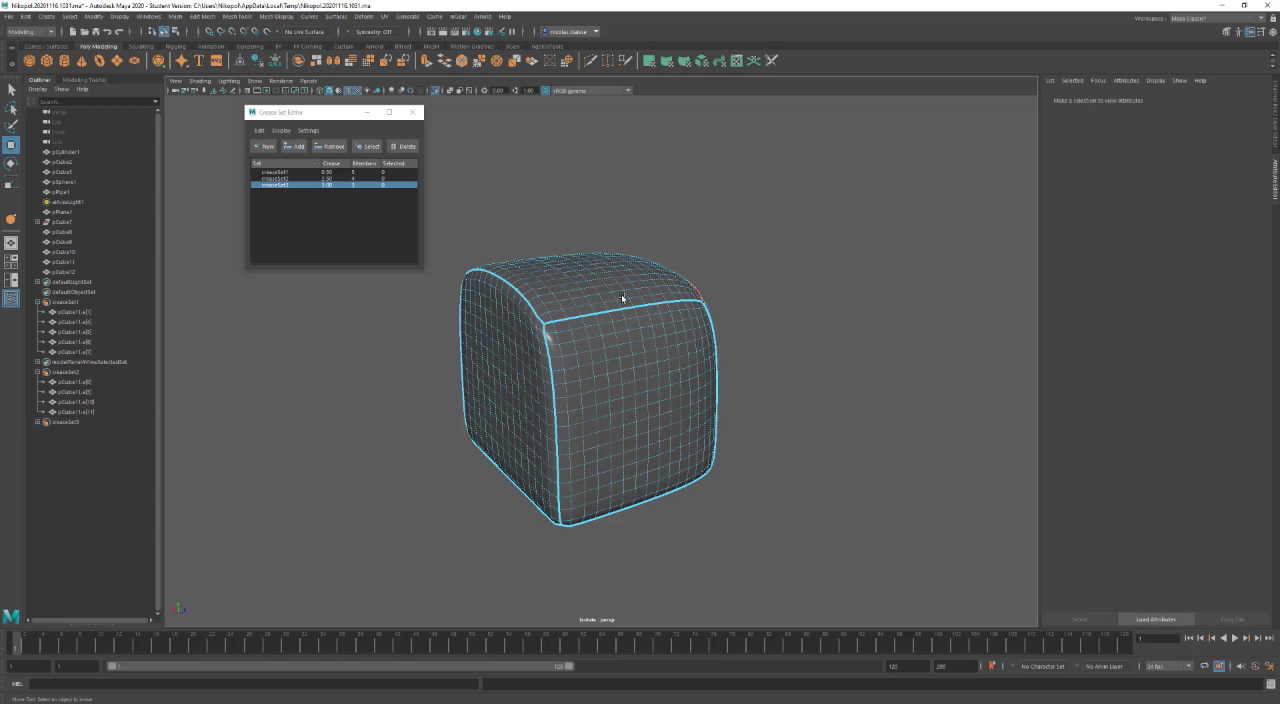
pyautogui.keyDown('alt'); pyautogui.moveTo(622, 297); pyautogui.dragTo(511, 259); pyautogui.keyUp('alt')
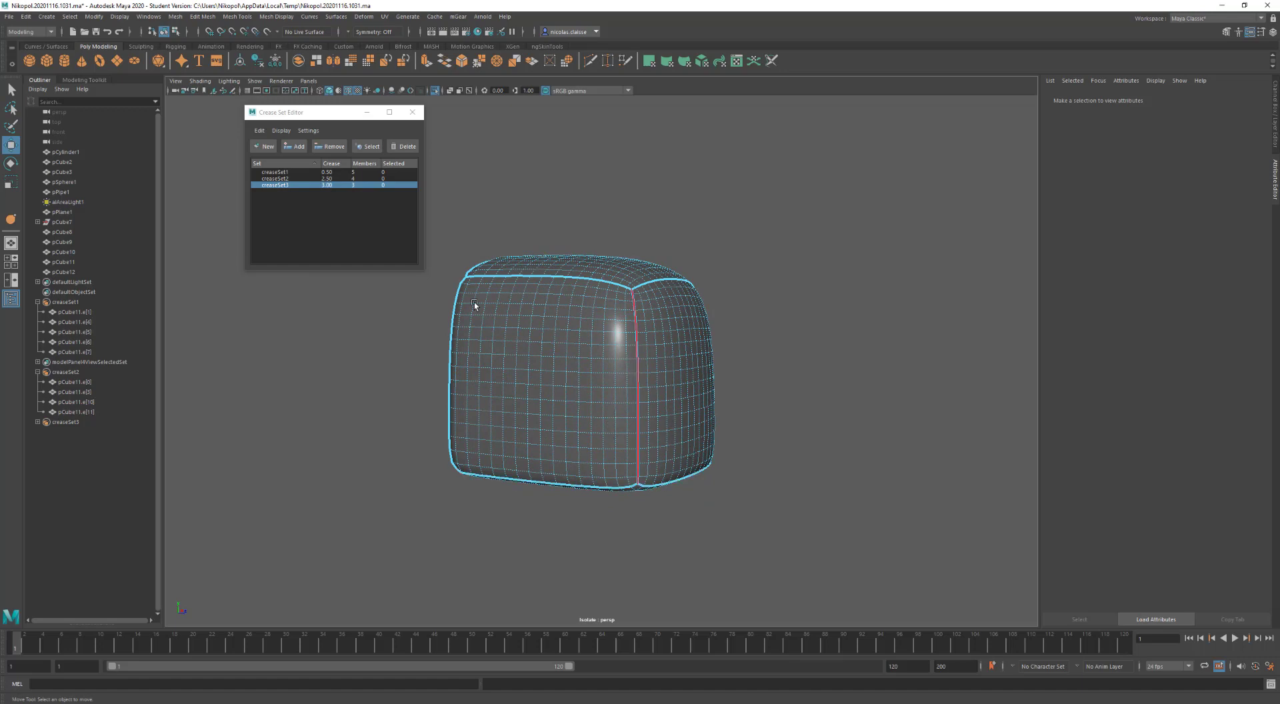
pyautogui.moveTo(613, 417); pyautogui.dragTo(544, 389, button='right')
pyautogui.moveTo(288, 175); pyautogui.dragTo(290, 190)
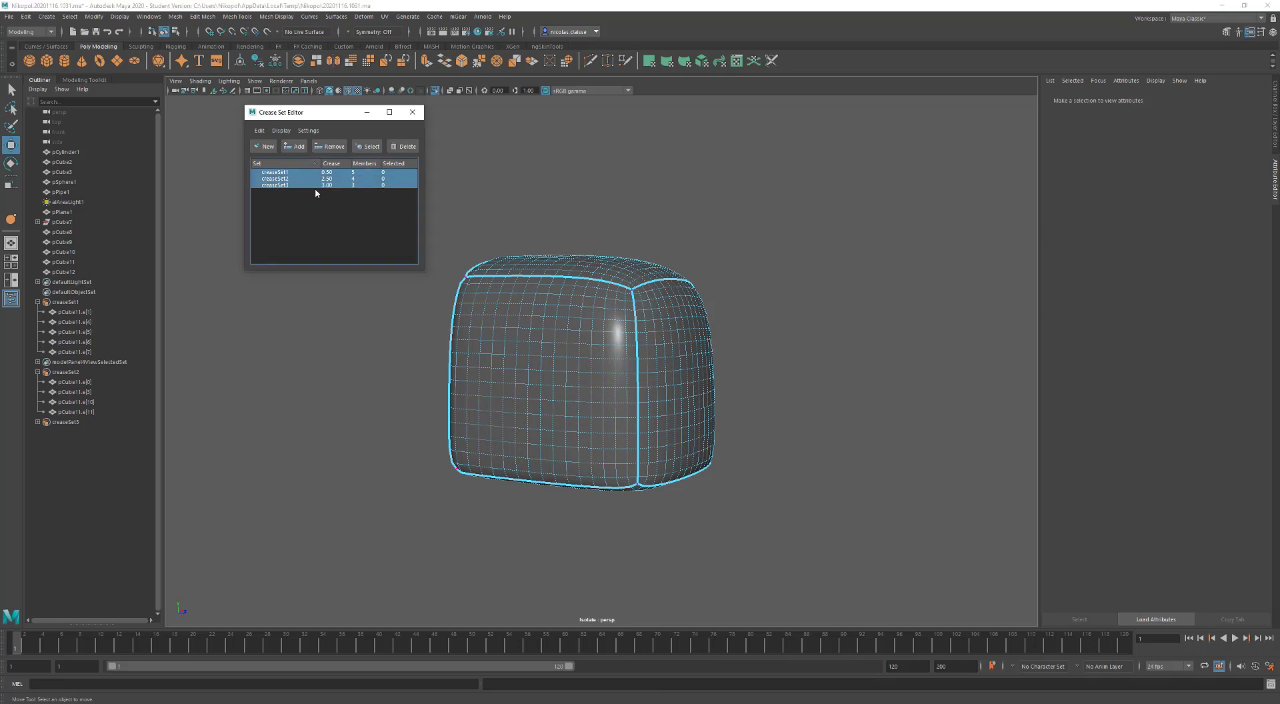
pyautogui.click(394, 148)
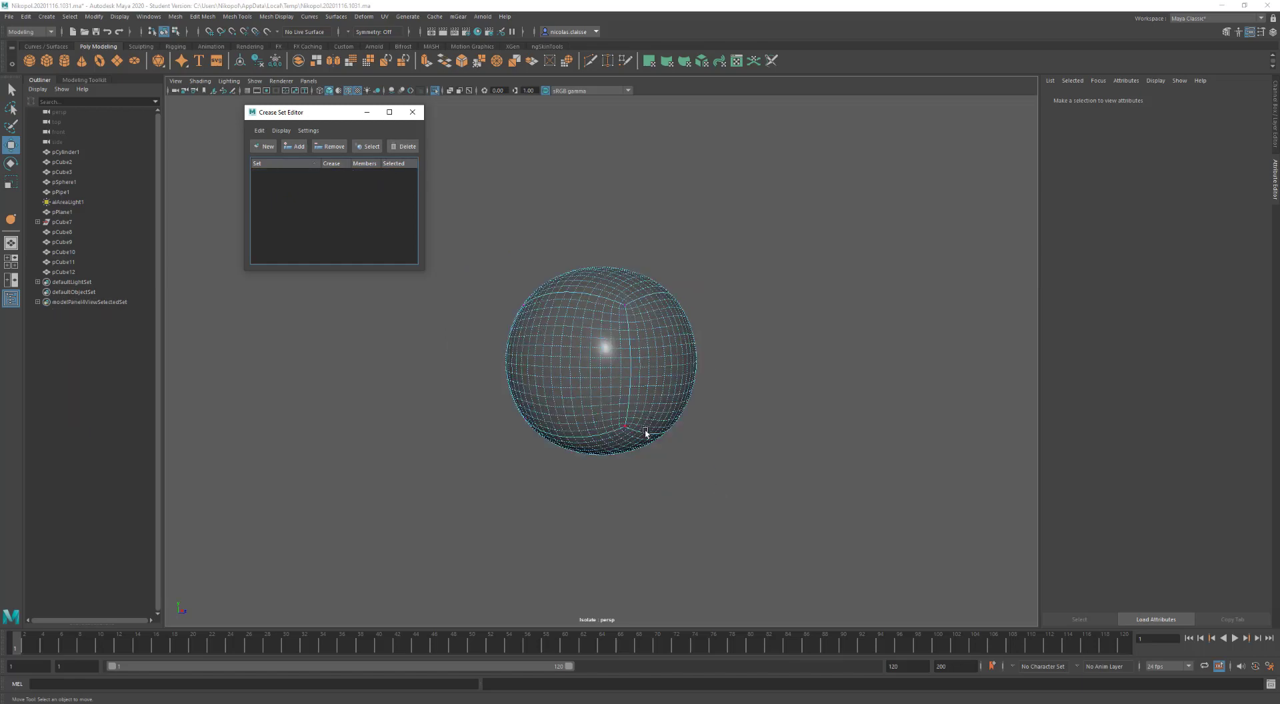
# Create a new crease set from all eight vertices of the cube
pyautogui.keyDown('alt'); pyautogui.moveTo(645, 433); pyautogui.dragTo(634, 403); pyautogui.keyUp('alt')
pyautogui.rightClick(633, 399)
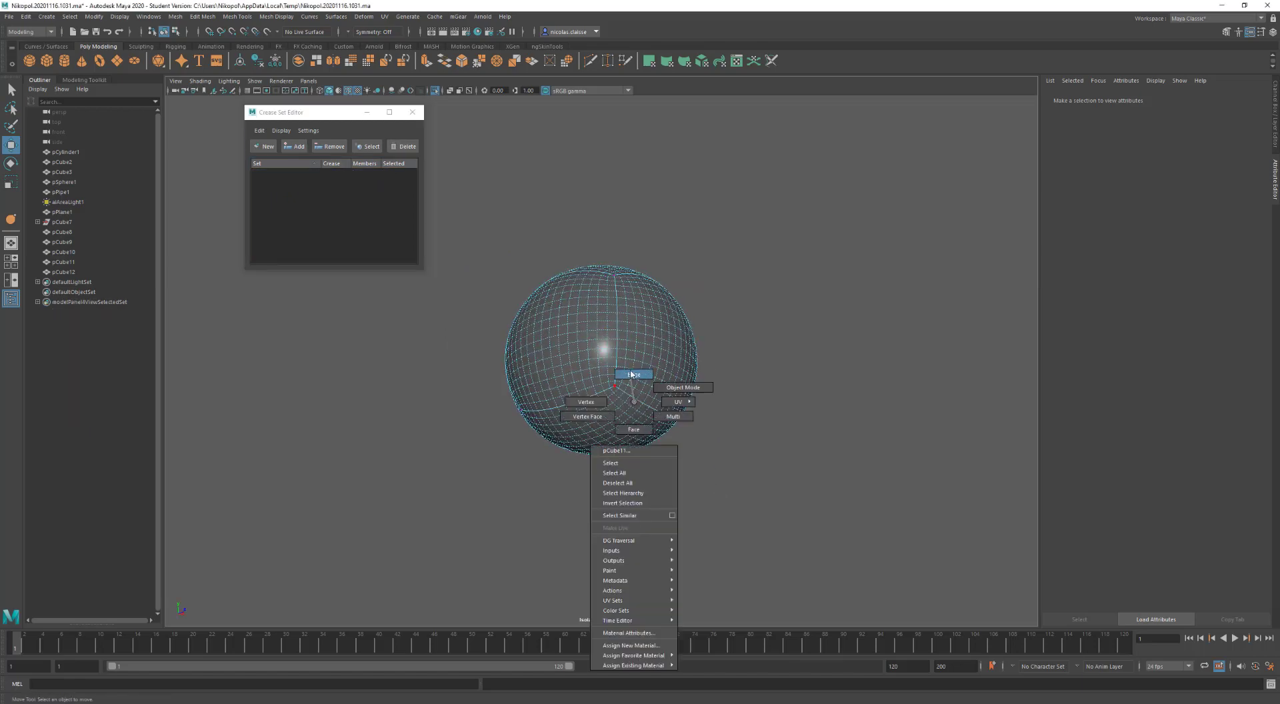
pyautogui.click(602, 400)
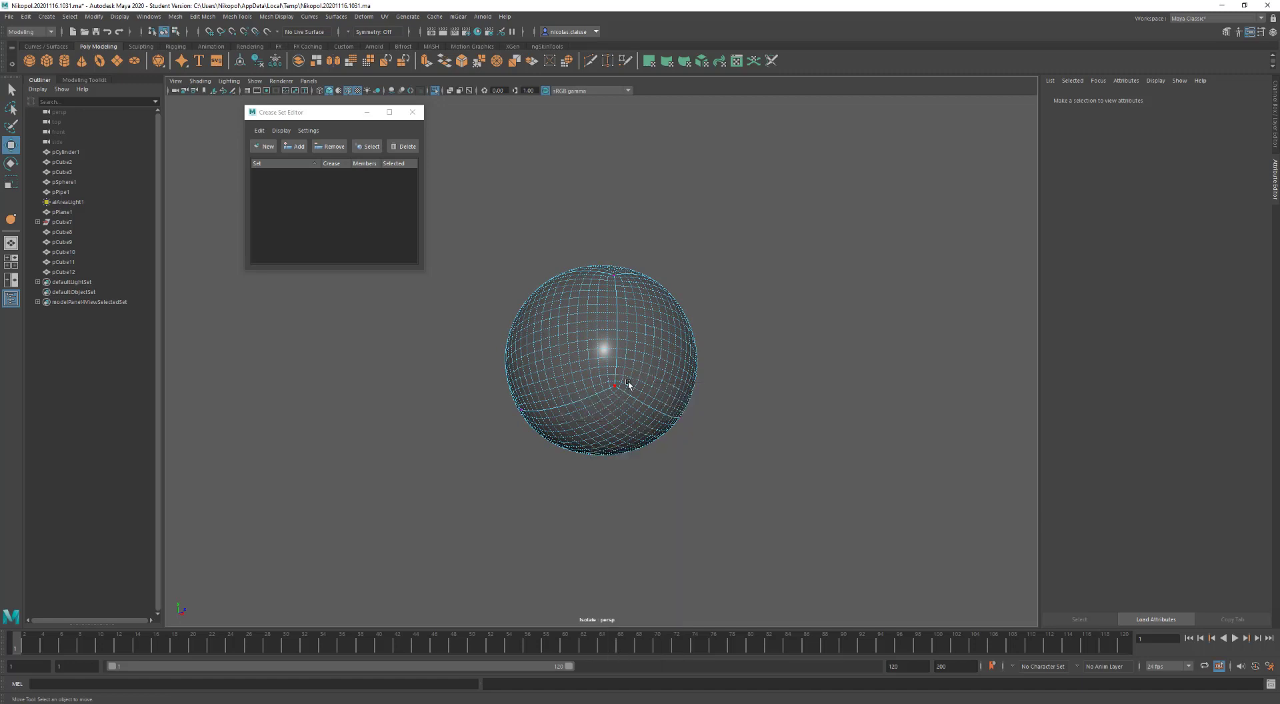
pyautogui.click(618, 387)
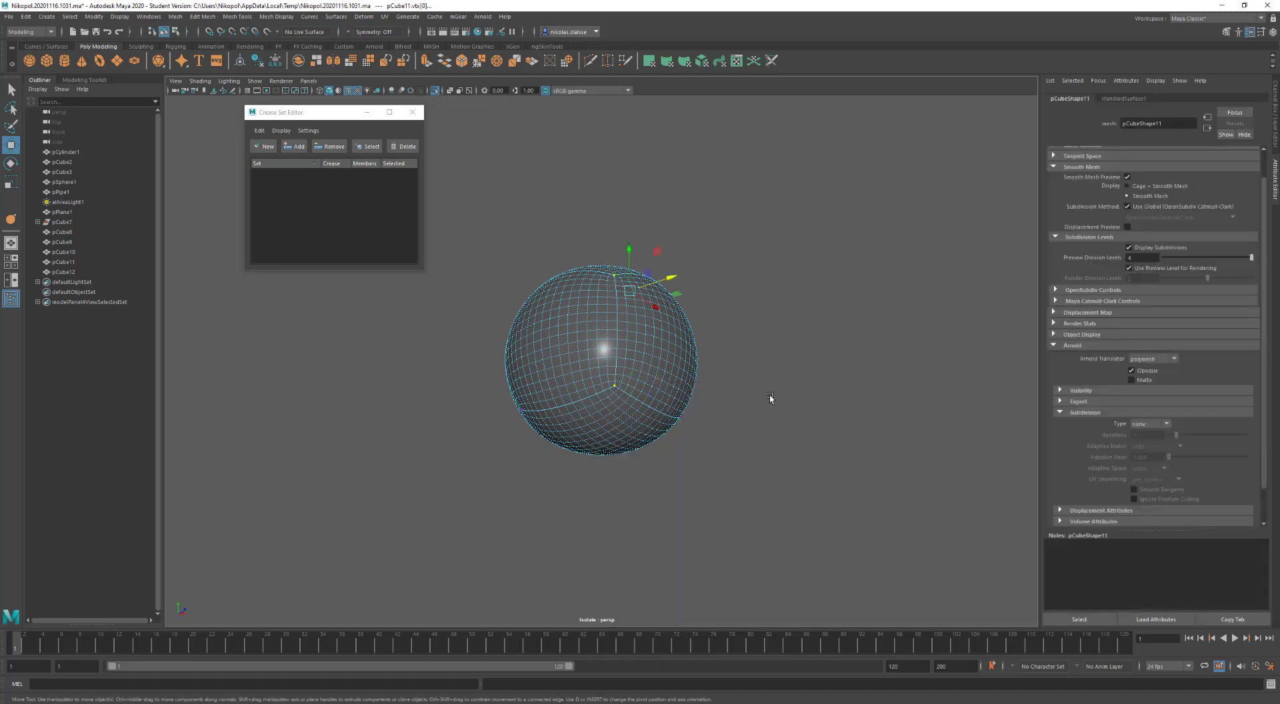
pyautogui.moveTo(788, 520); pyautogui.dragTo(346, 158)
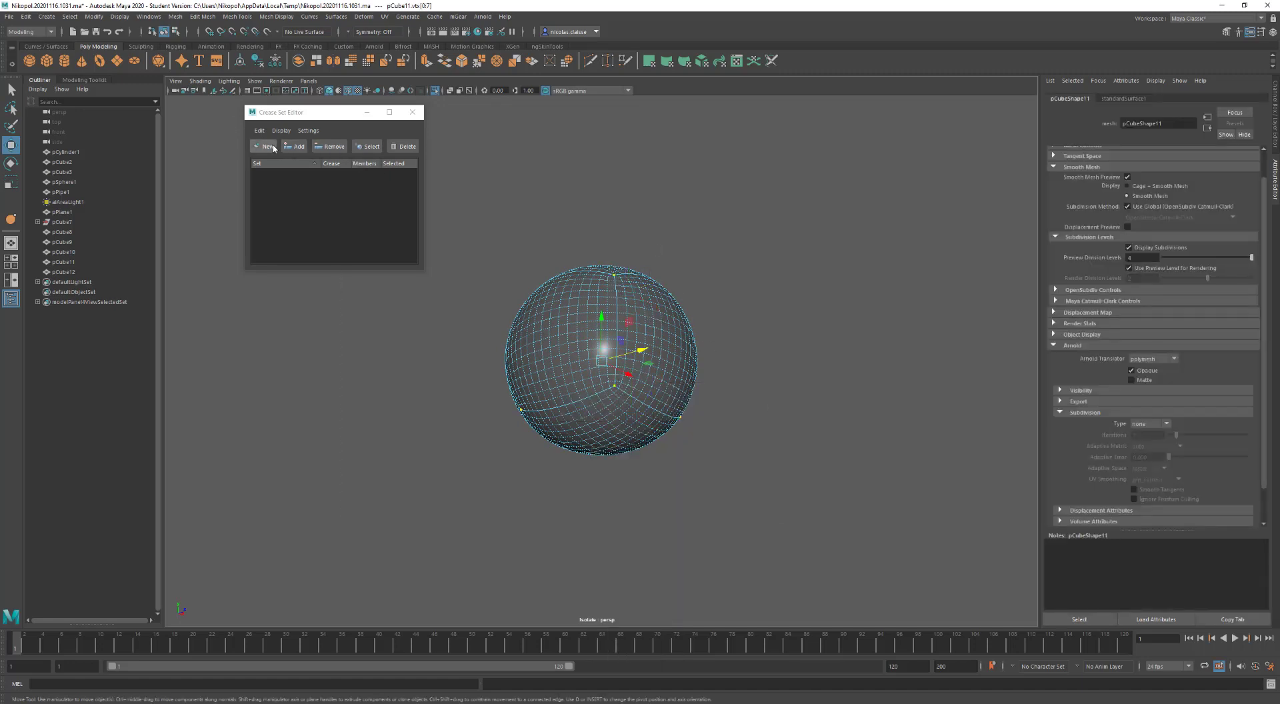
pyautogui.click(264, 146)
# Lower the preview division levels to 2 and examine the vertex-creased cube from several angles
pyautogui.keyDown('alt'); pyautogui.moveTo(476, 315); pyautogui.dragTo(709, 366); pyautogui.keyUp('alt')
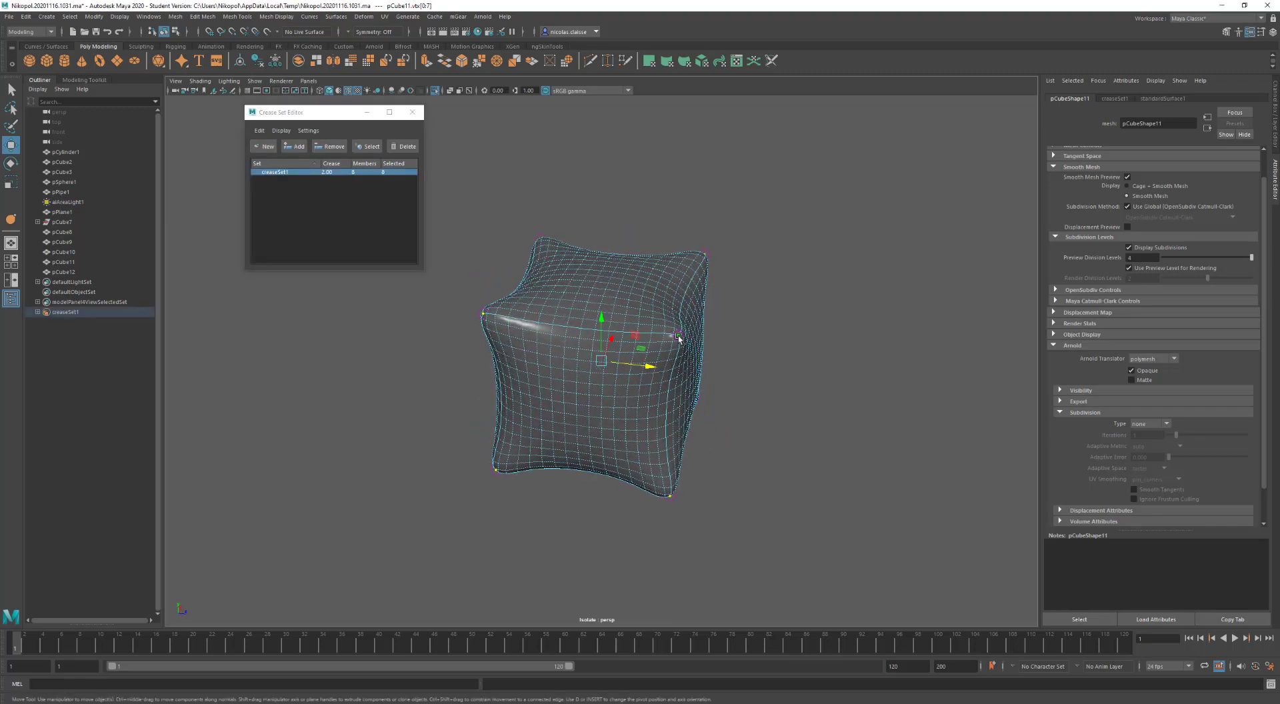
pyautogui.moveTo(1252, 258); pyautogui.dragTo(1210, 257)
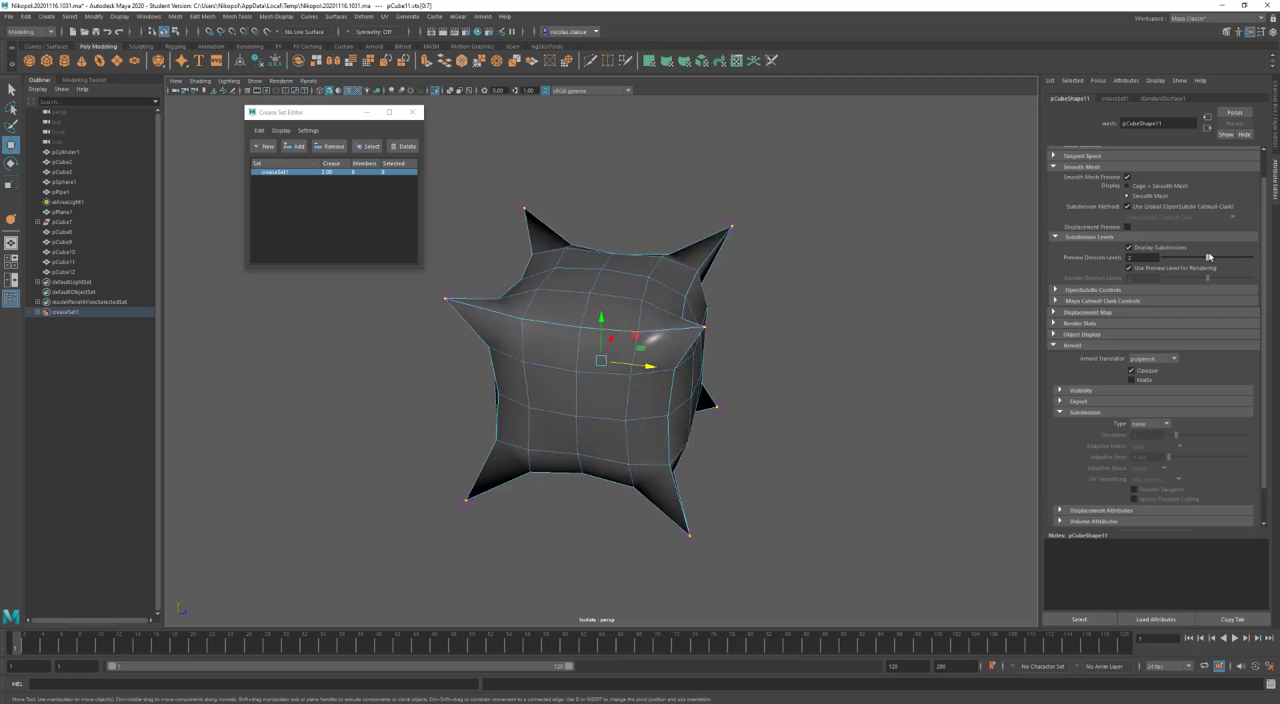
pyautogui.keyDown('alt'); pyautogui.moveTo(781, 360); pyautogui.dragTo(800, 331); pyautogui.keyUp('alt')
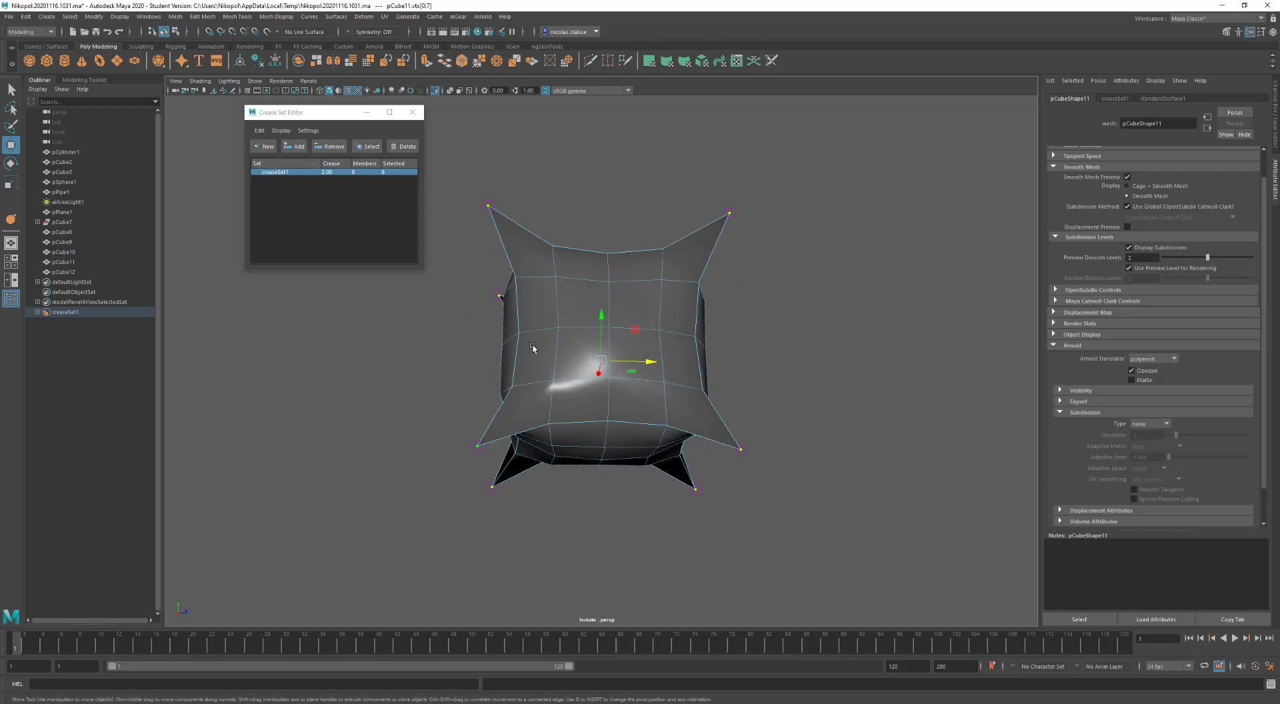
# Add two opposite bottom edges to the vertex crease set and lower the preview division levels to 0
pyautogui.moveTo(585, 427); pyautogui.dragTo(586, 399, button='right')
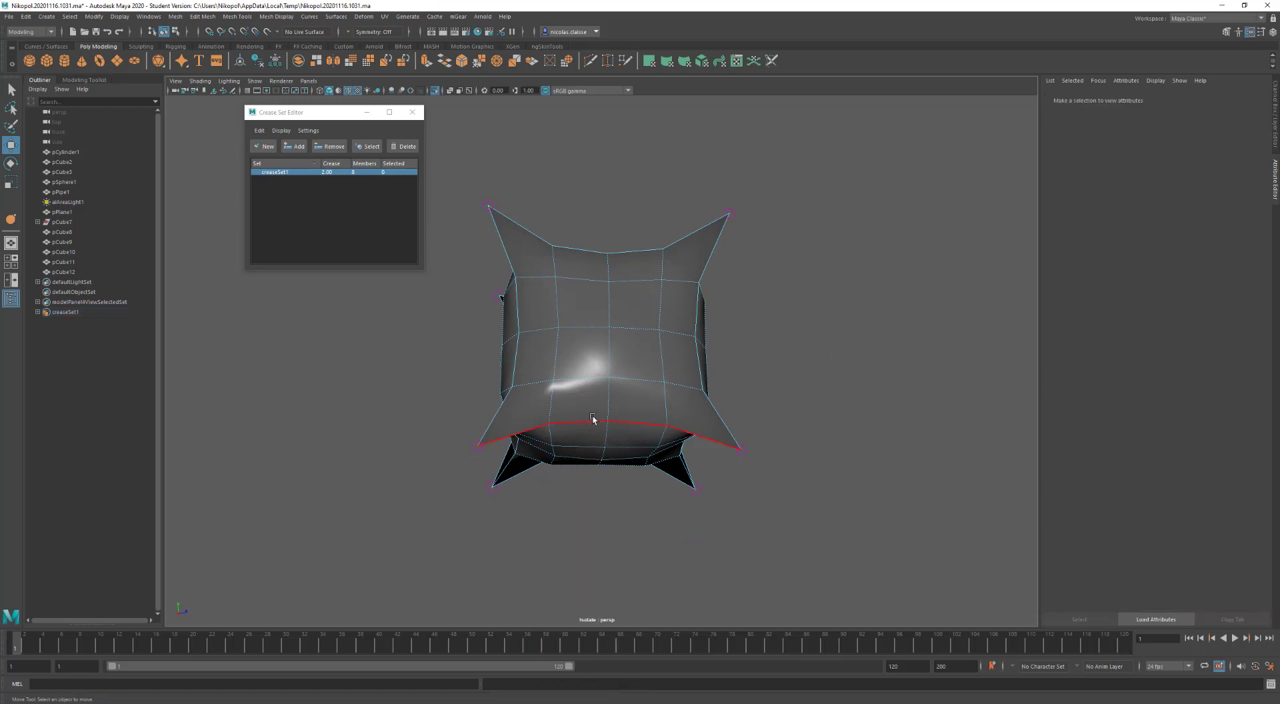
pyautogui.click(590, 427)
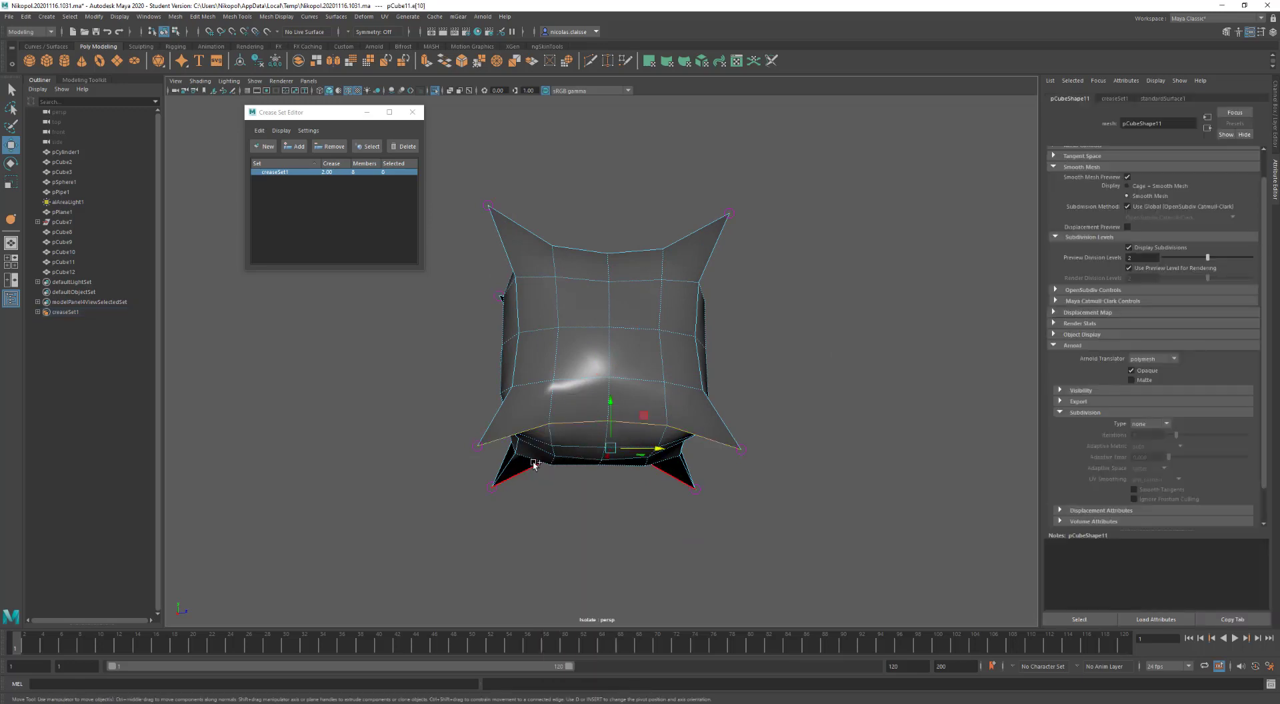
pyautogui.keyDown('shift'); pyautogui.click(543, 465); pyautogui.keyUp('shift')
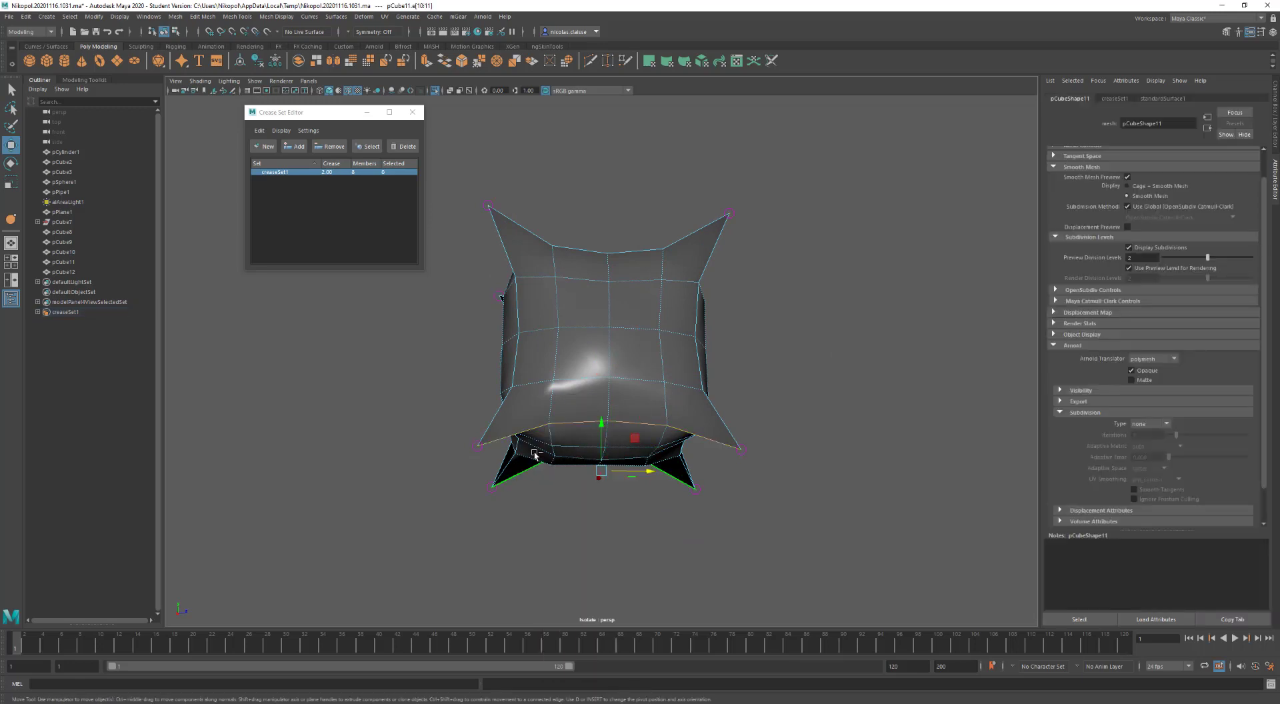
pyautogui.click(293, 146)
pyautogui.keyDown('alt'); pyautogui.moveTo(443, 320); pyautogui.dragTo(600, 427); pyautogui.keyUp('alt')
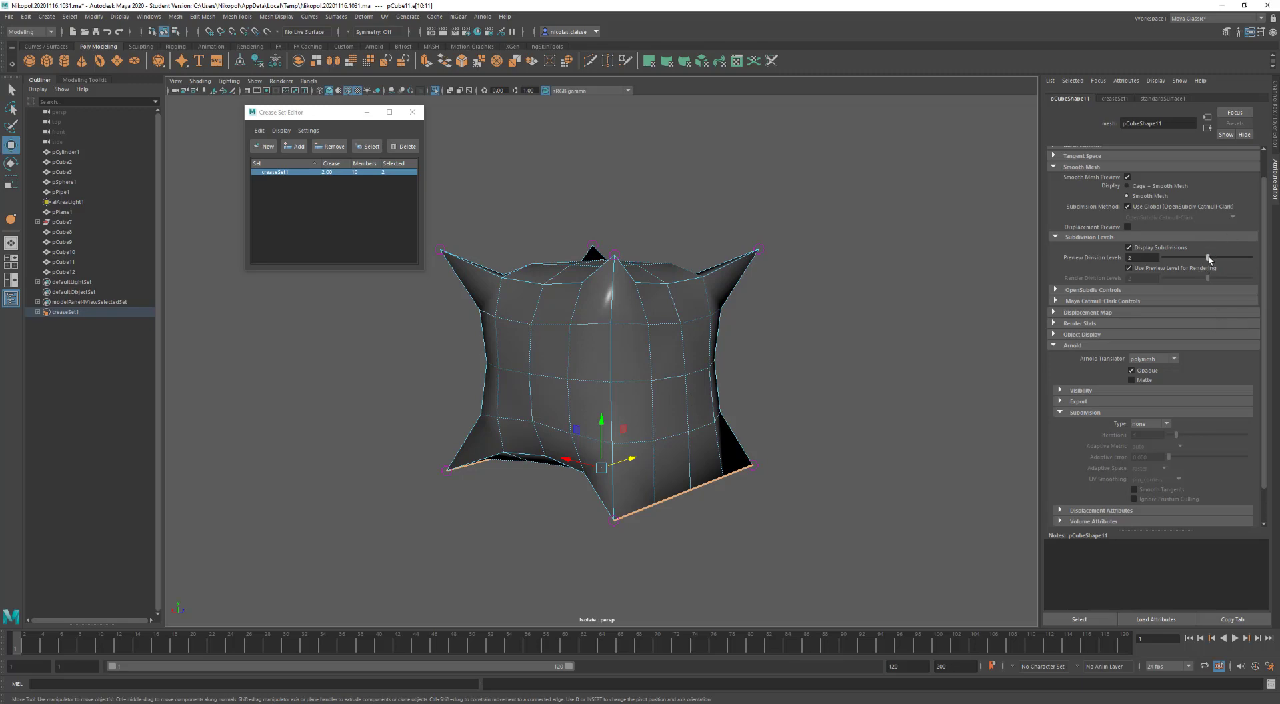
pyautogui.moveTo(1213, 256); pyautogui.dragTo(1174, 261)
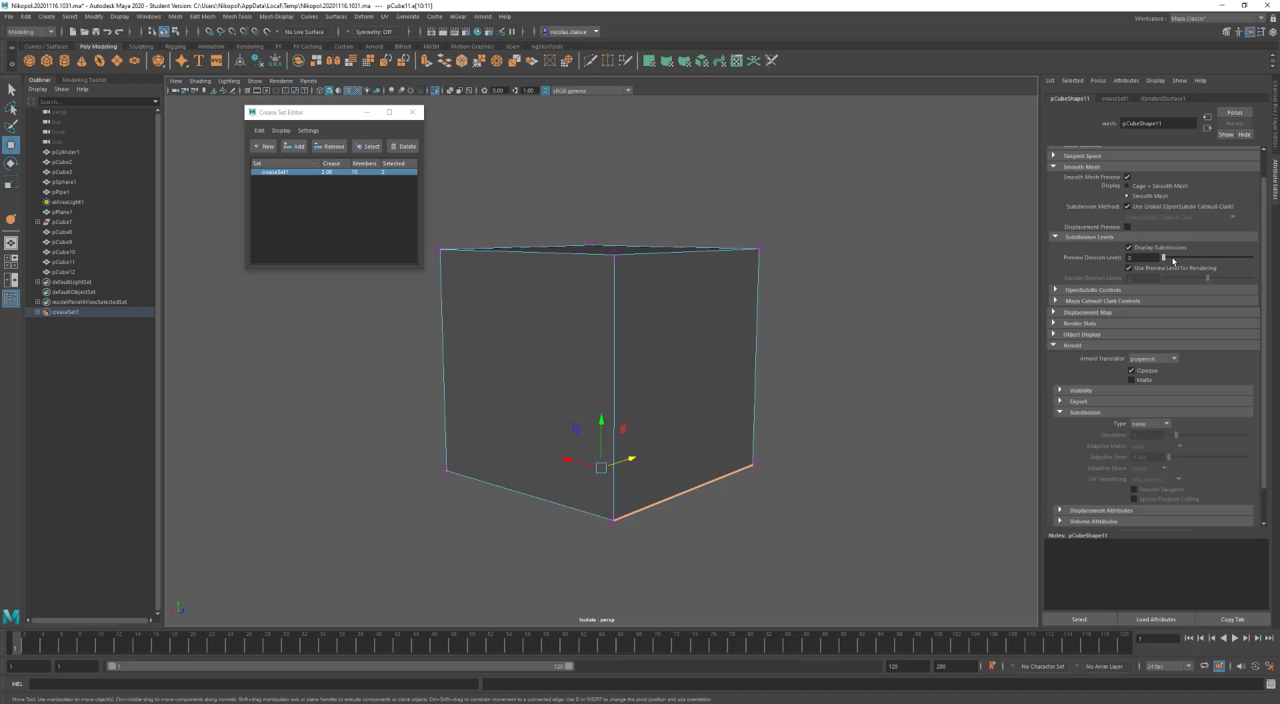
# Add the two remaining bottom edges of the cube to the crease set
pyautogui.keyDown('alt'); pyautogui.moveTo(694, 367); pyautogui.dragTo(588, 291, button='right'); pyautogui.keyUp('alt')
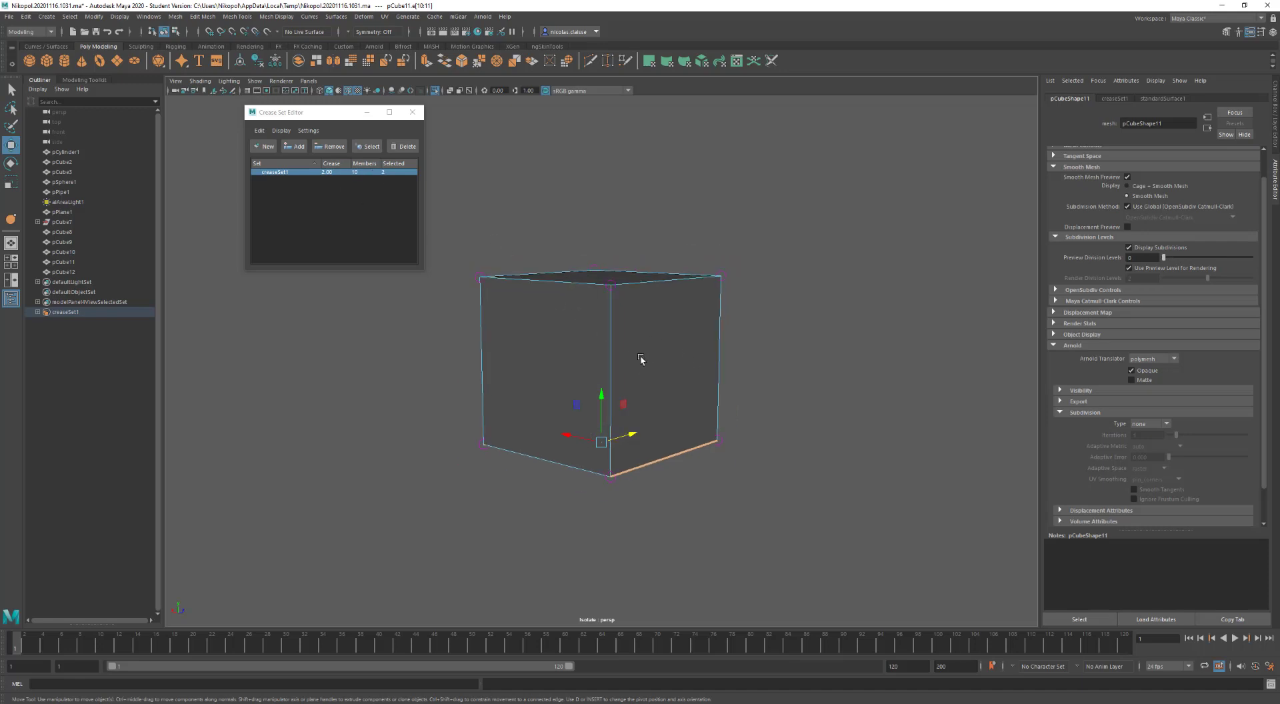
pyautogui.keyDown('alt'); pyautogui.moveTo(642, 389); pyautogui.dragTo(666, 375); pyautogui.keyUp('alt')
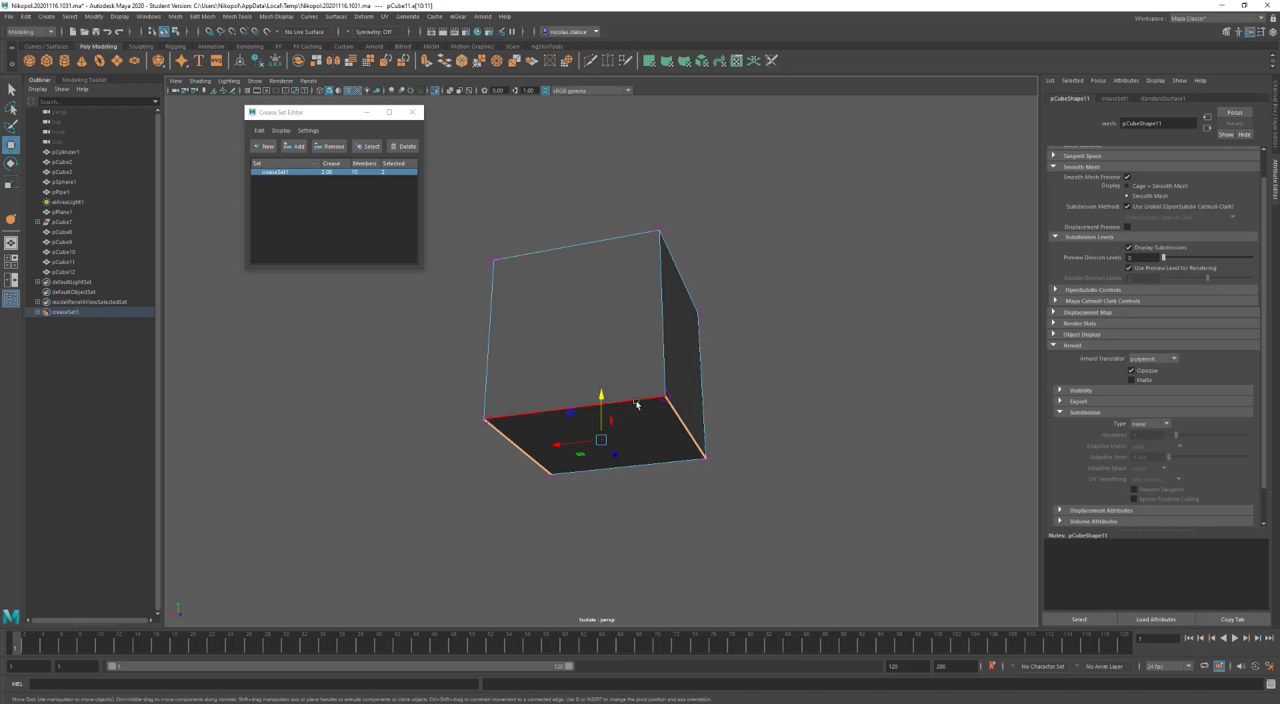
pyautogui.click(617, 403)
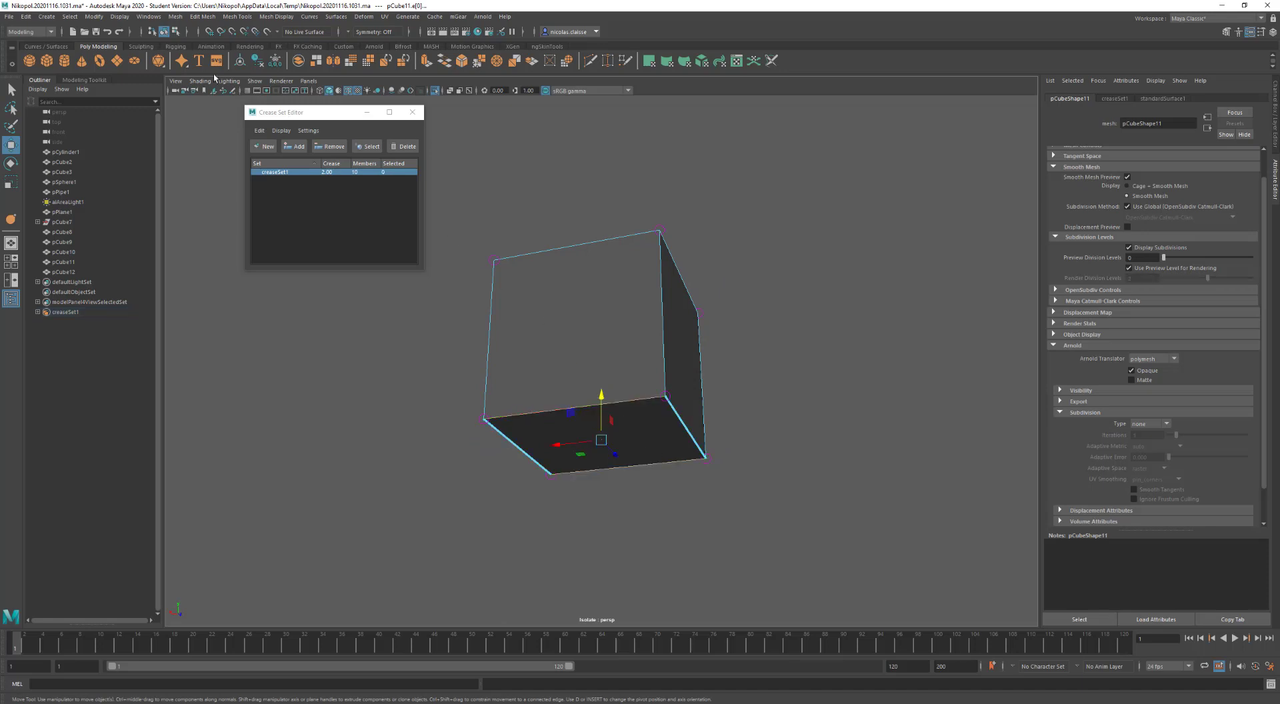
pyautogui.click(294, 147)
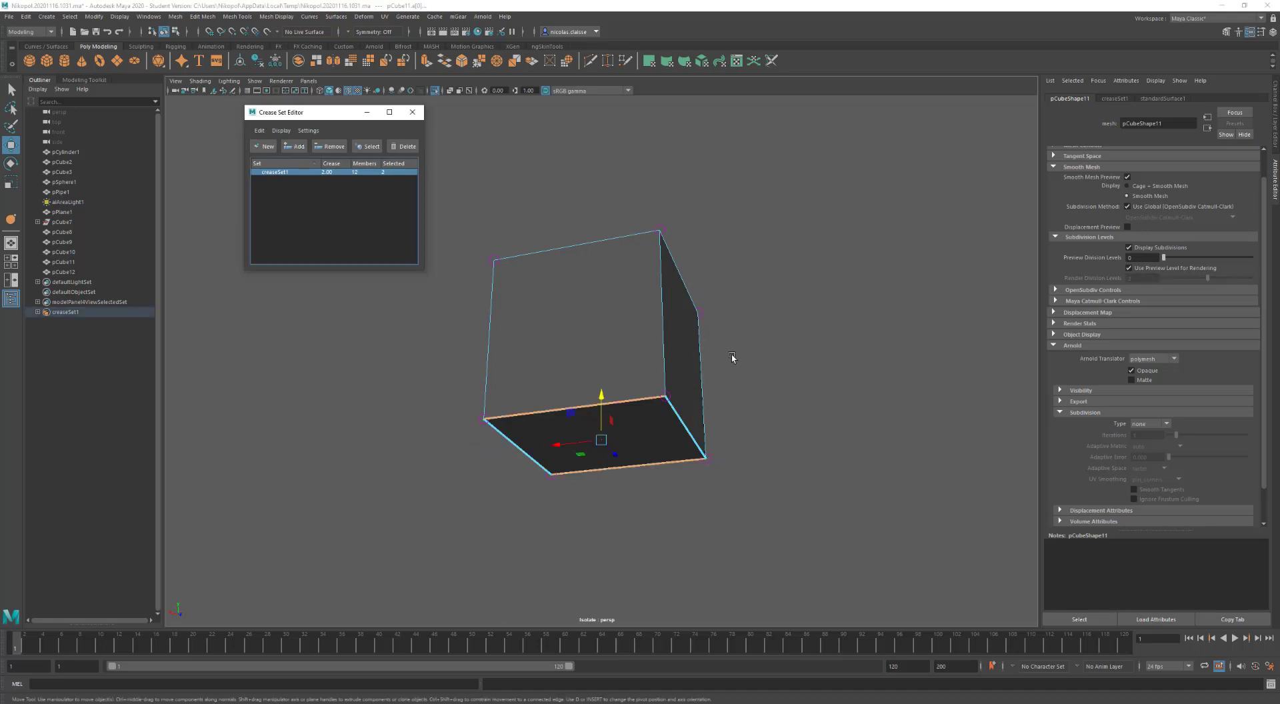
# Remove the cube's four top vertices from the crease set
pyautogui.rightClick(673, 316)
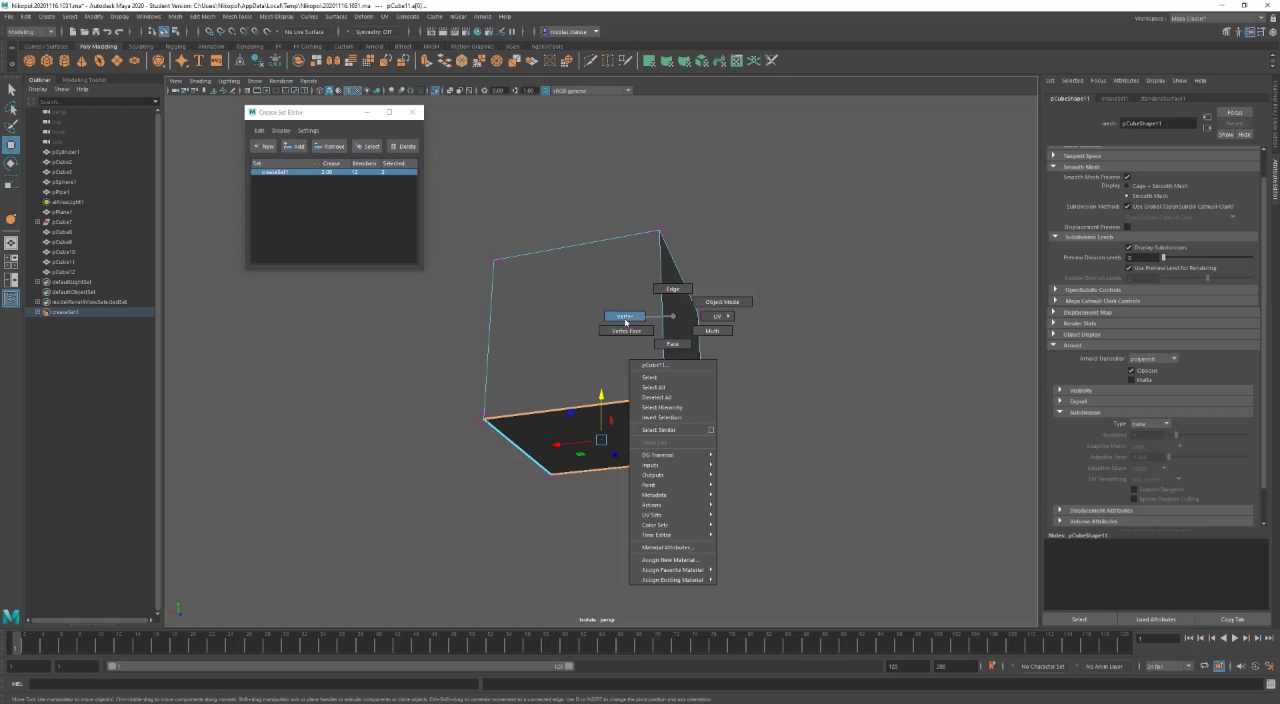
pyautogui.click(626, 316)
pyautogui.moveTo(803, 374); pyautogui.dragTo(420, 175)
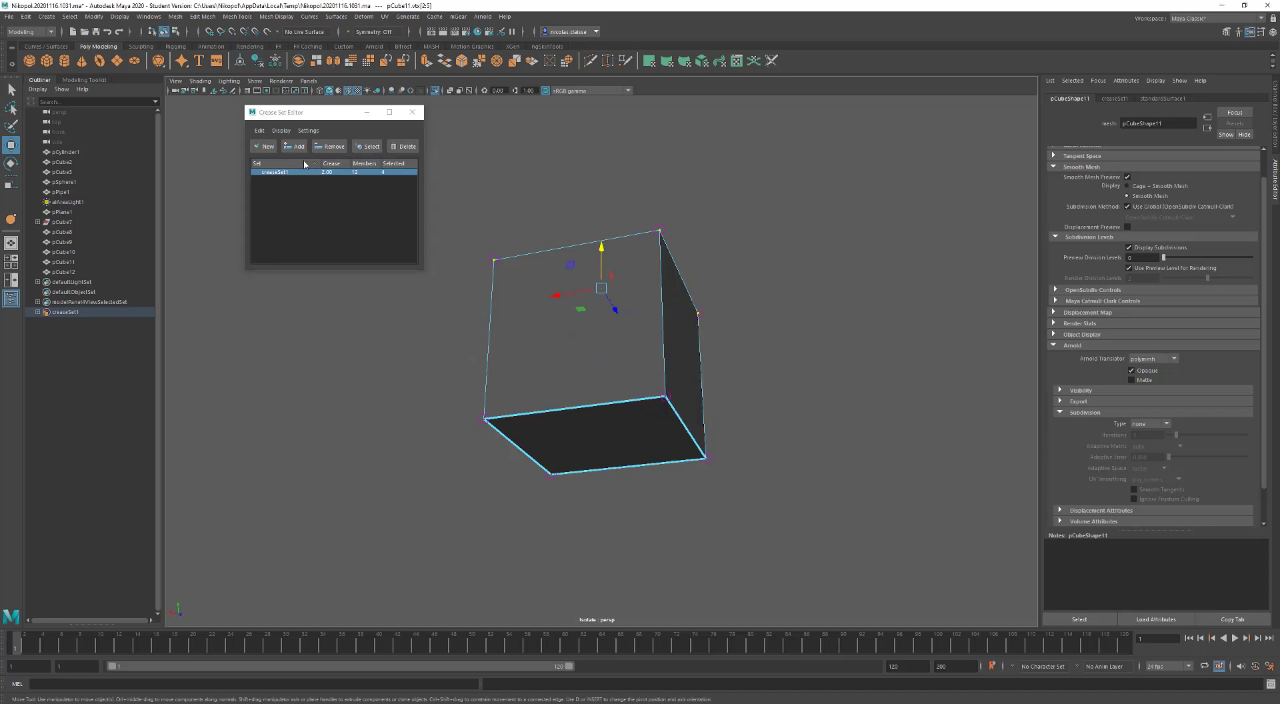
pyautogui.click(329, 146)
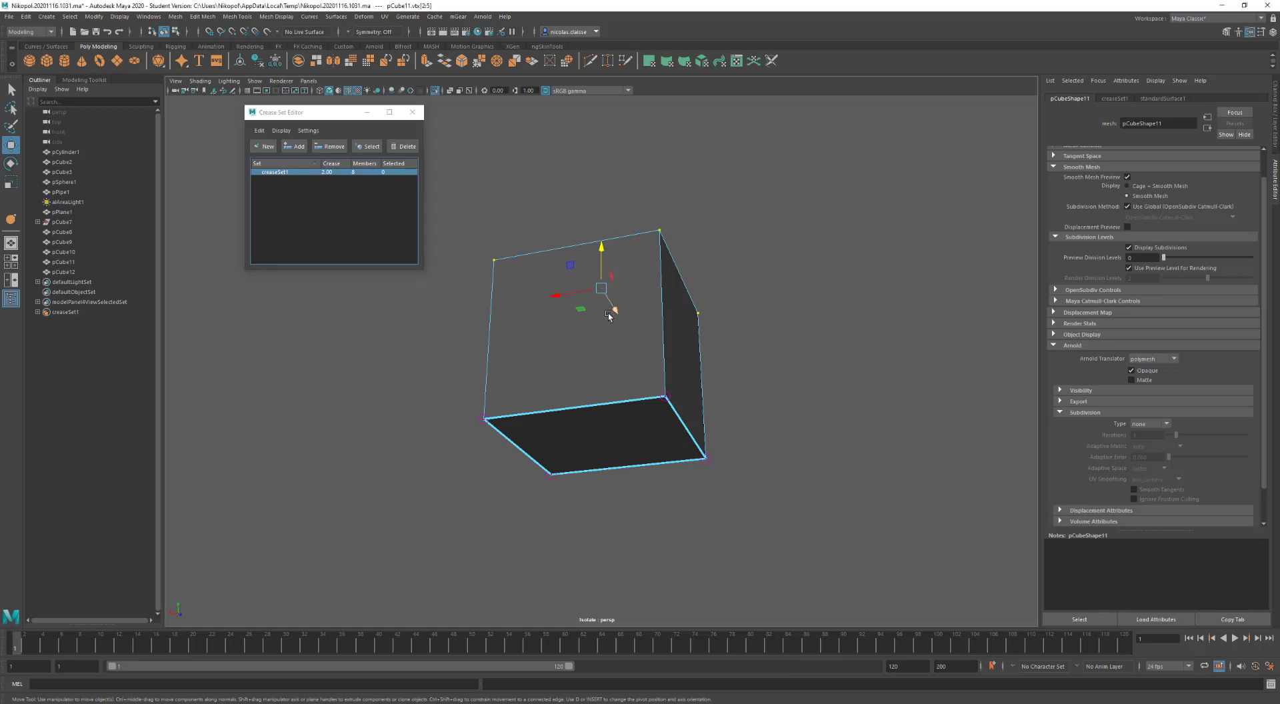
# Raise the cube's preview division levels to 3
pyautogui.keyDown('alt'); pyautogui.moveTo(609, 316); pyautogui.dragTo(706, 371); pyautogui.keyUp('alt')
pyautogui.click(784, 355)
pyautogui.keyDown('alt'); pyautogui.moveTo(783, 355); pyautogui.dragTo(769, 363); pyautogui.keyUp('alt')
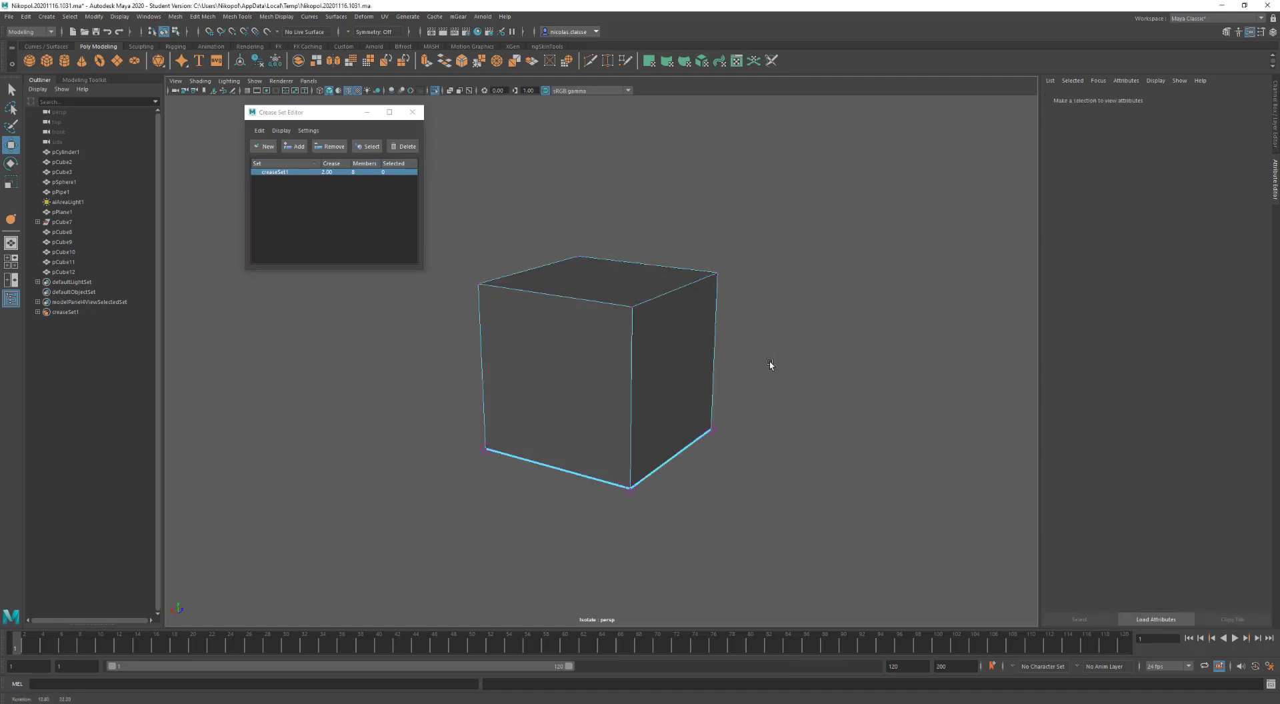
pyautogui.click(626, 365)
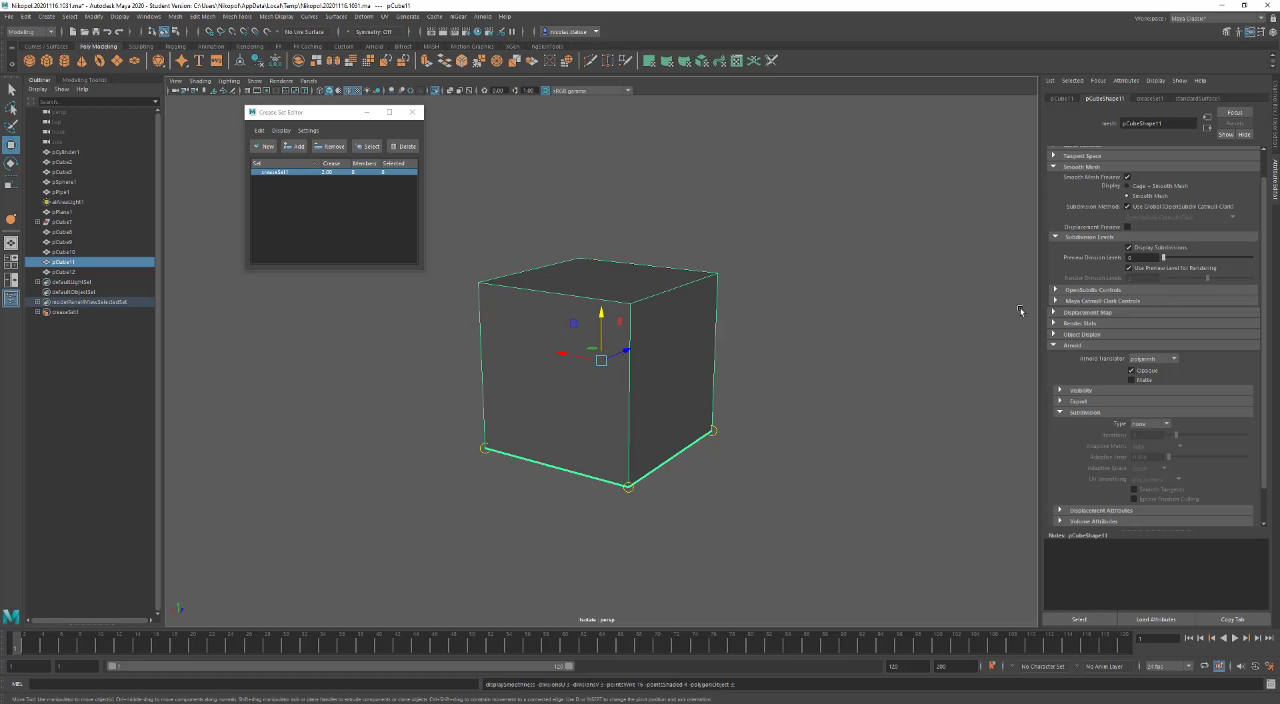
pyautogui.click(1181, 259)
pyautogui.moveTo(1190, 260); pyautogui.dragTo(1231, 259)
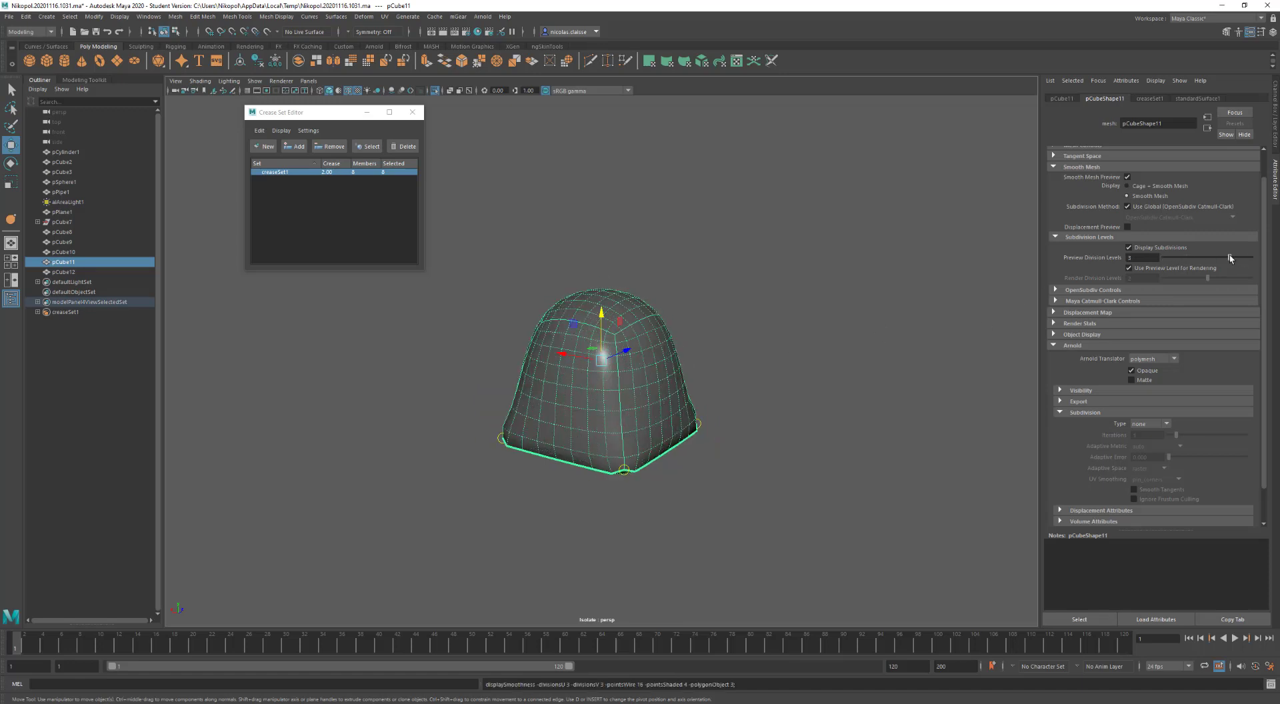
# Set the crease value of the crease set to 3 and inspect the creased base from several angles
pyautogui.doubleClick(338, 172)
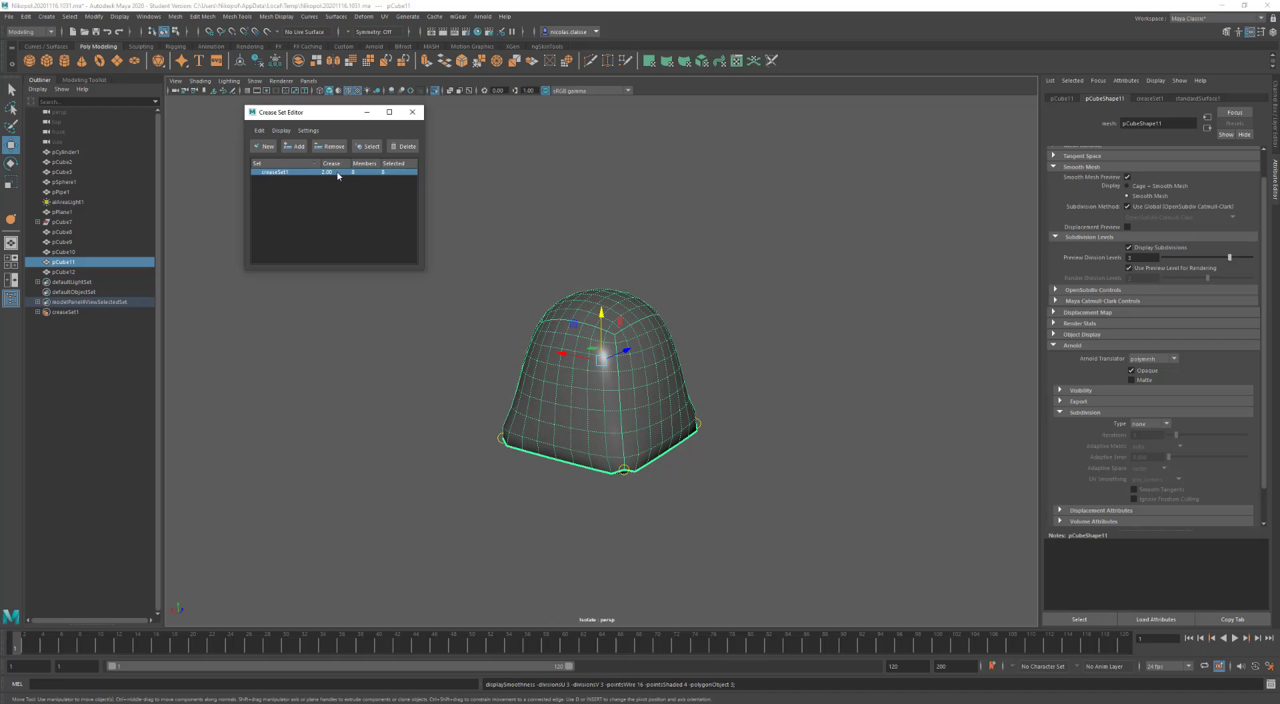
pyautogui.write('3')
pyautogui.press('Return')
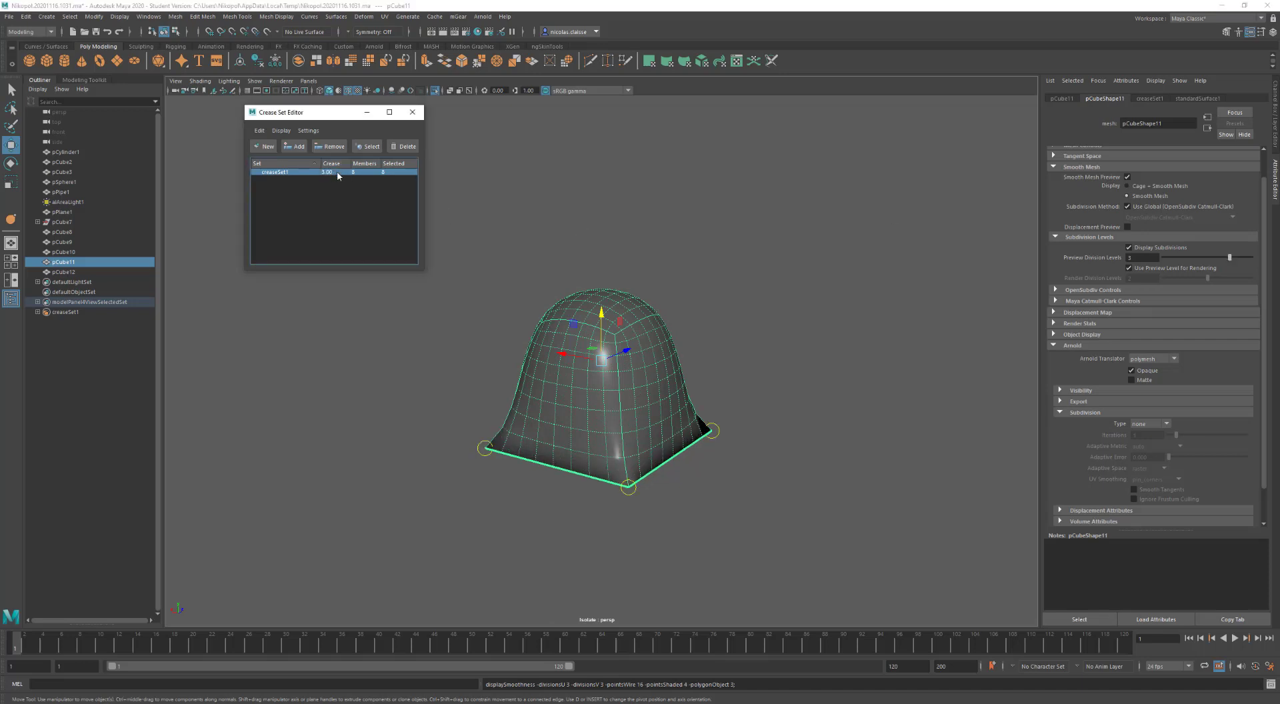
pyautogui.click(824, 464)
pyautogui.keyDown('alt'); pyautogui.moveTo(824, 465); pyautogui.dragTo(669, 451); pyautogui.keyUp('alt')
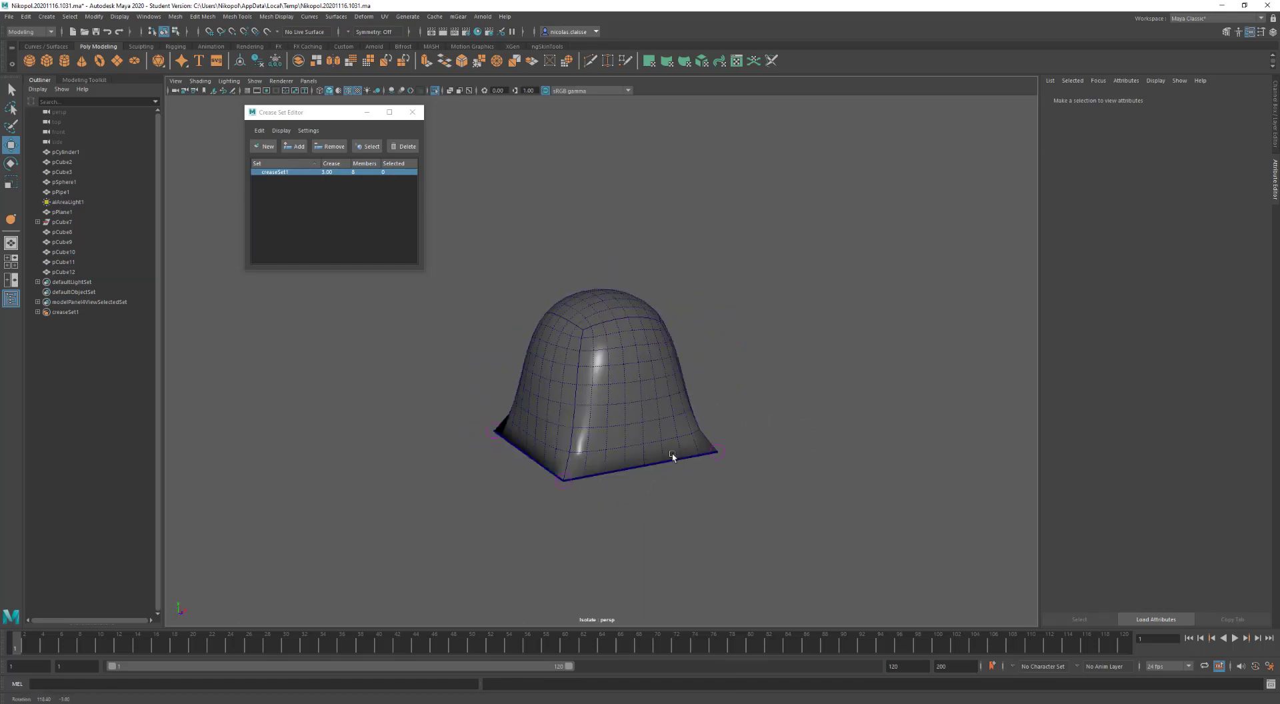
pyautogui.keyDown('alt'); pyautogui.moveTo(856, 352); pyautogui.dragTo(702, 401); pyautogui.keyUp('alt')
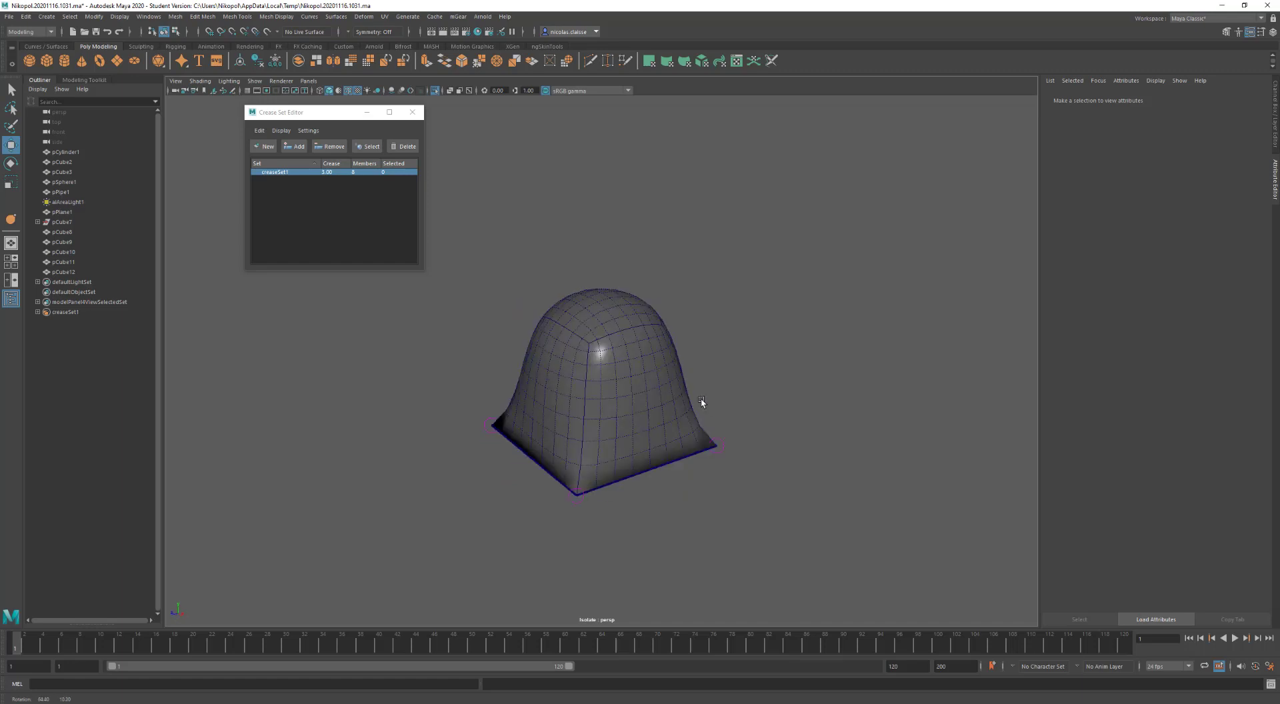
# Compare the cube with smooth preview on and off
pyautogui.click(651, 396)
pyautogui.press('3')
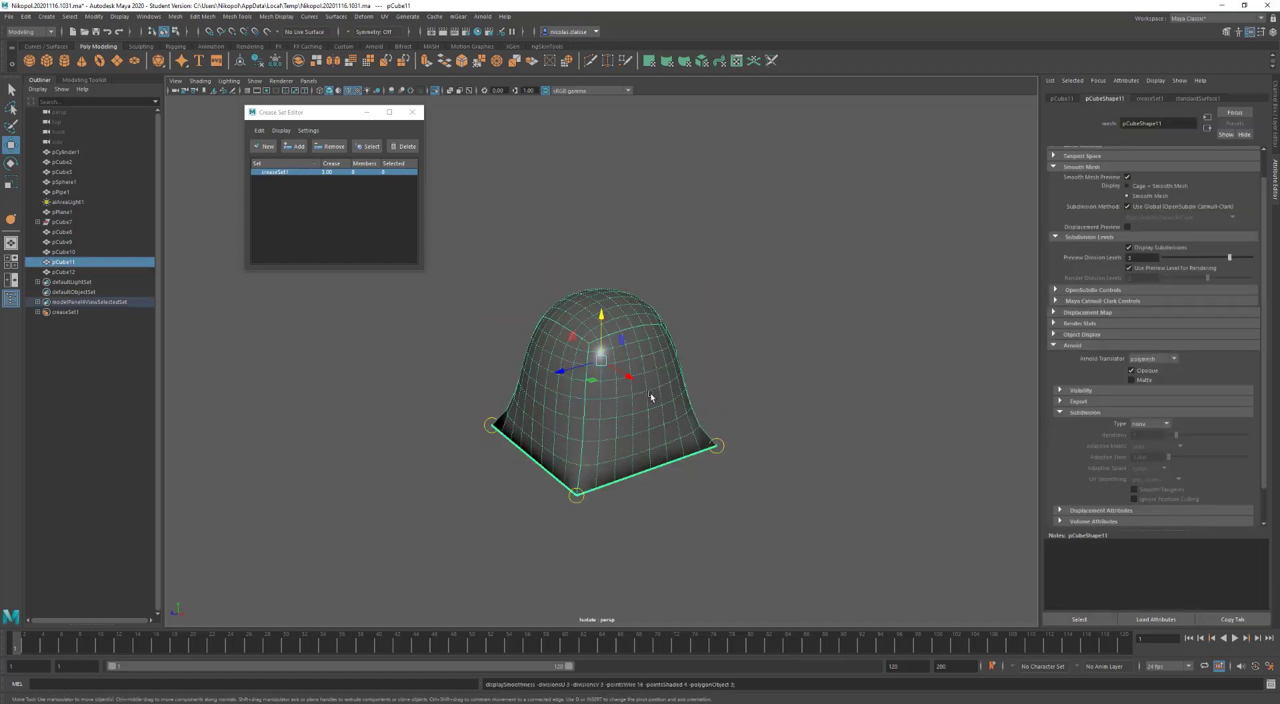
pyautogui.press('1')
pyautogui.press('3')
pyautogui.press('1')
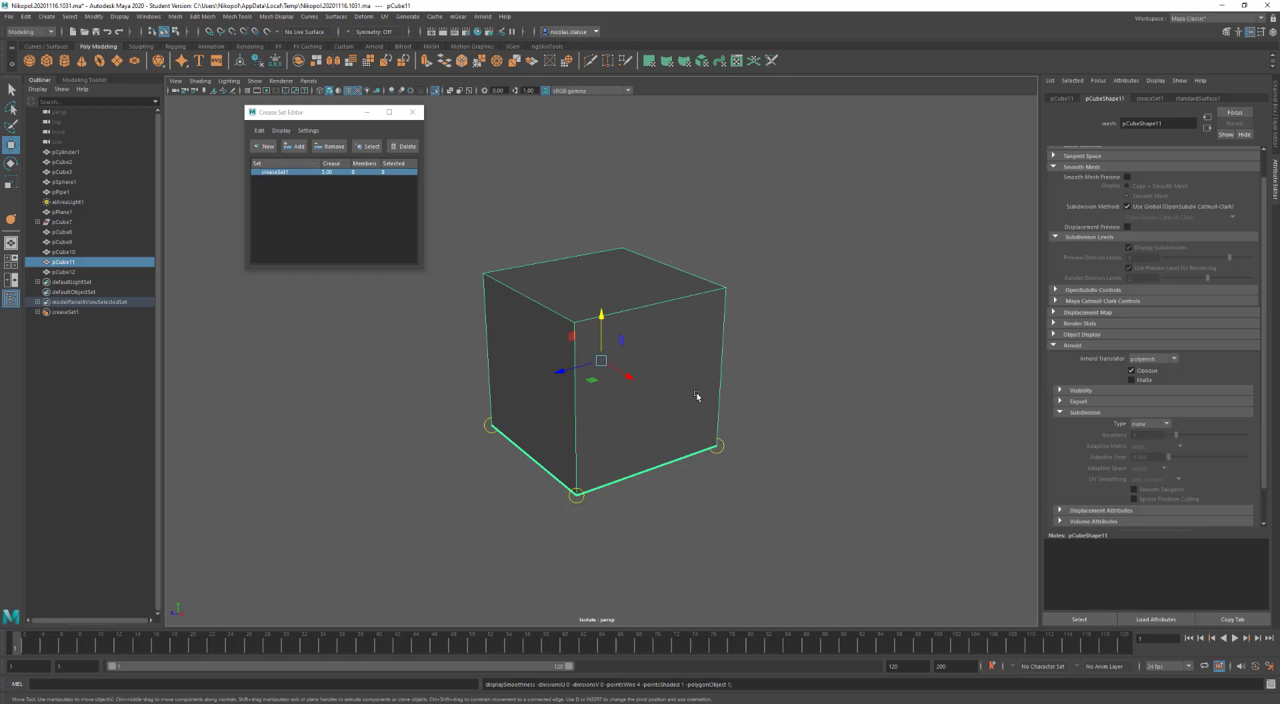
pyautogui.press('3')
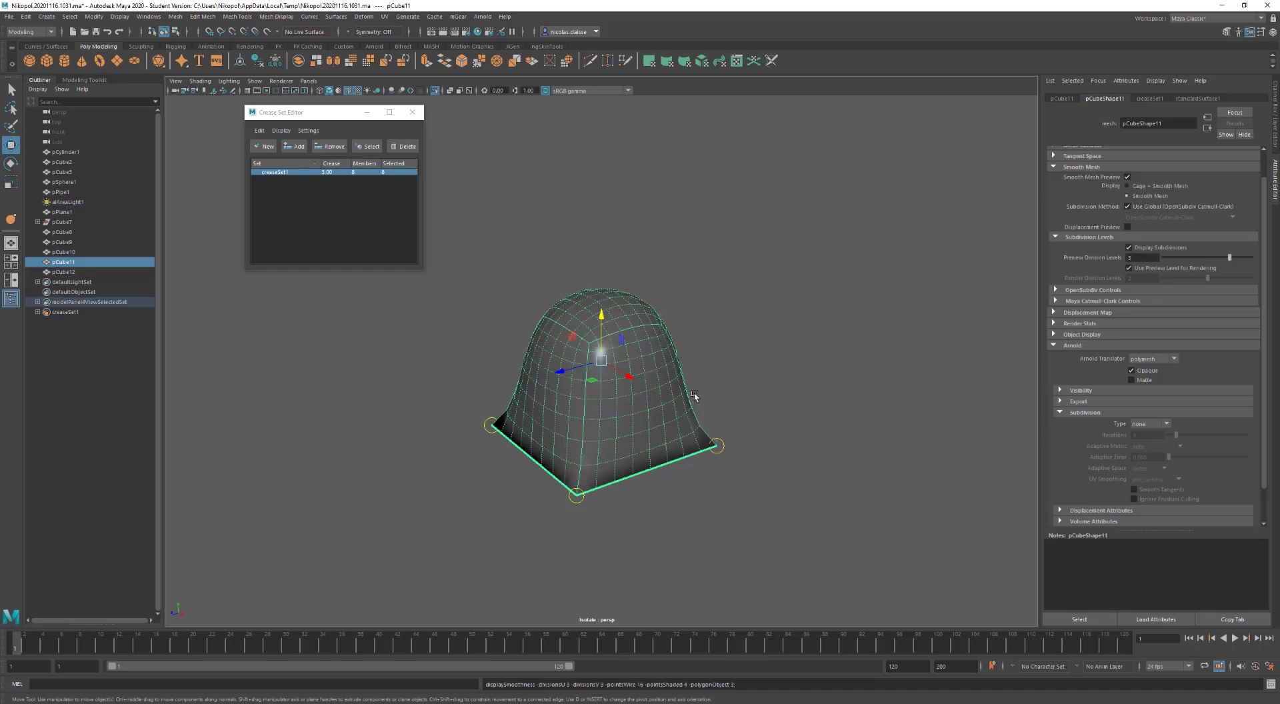
# Move the two vertices at one end of the creased base outward to lengthen it
pyautogui.keyDown('alt'); pyautogui.moveTo(654, 431); pyautogui.dragTo(601, 426); pyautogui.keyUp('alt')
pyautogui.rightClick(602, 425)
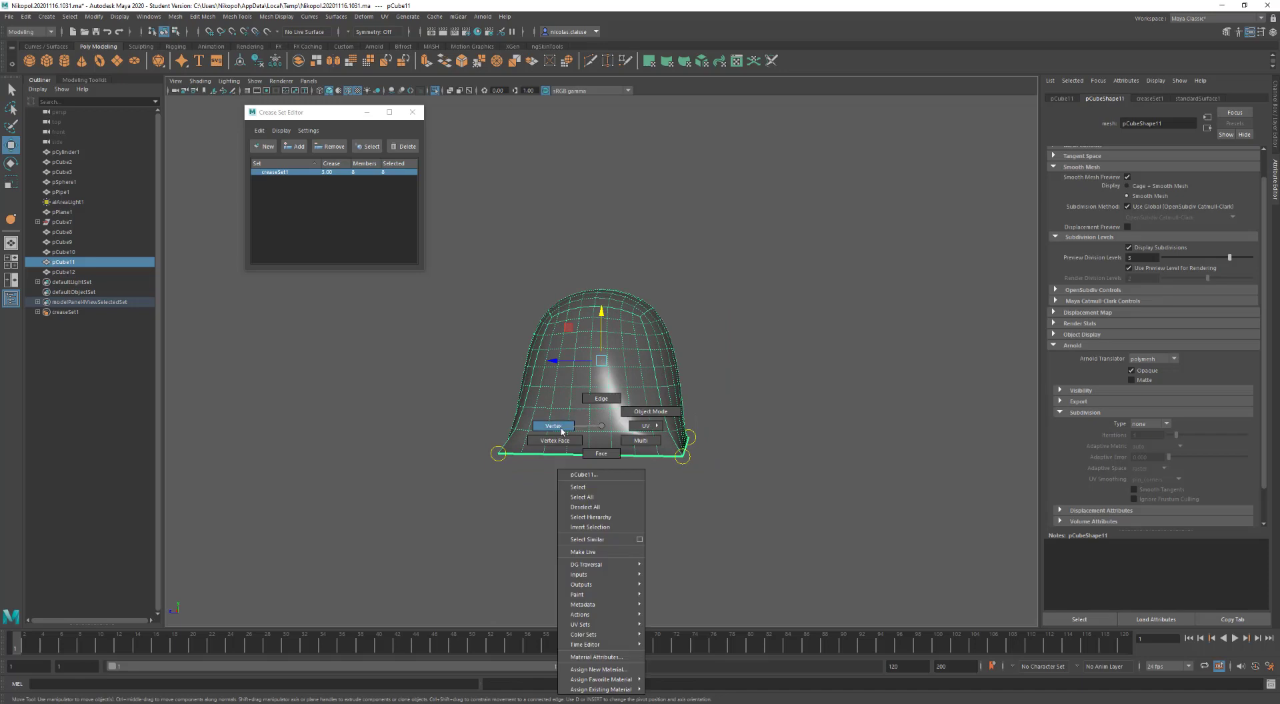
pyautogui.click(561, 431)
pyautogui.moveTo(720, 394); pyautogui.dragTo(623, 460)
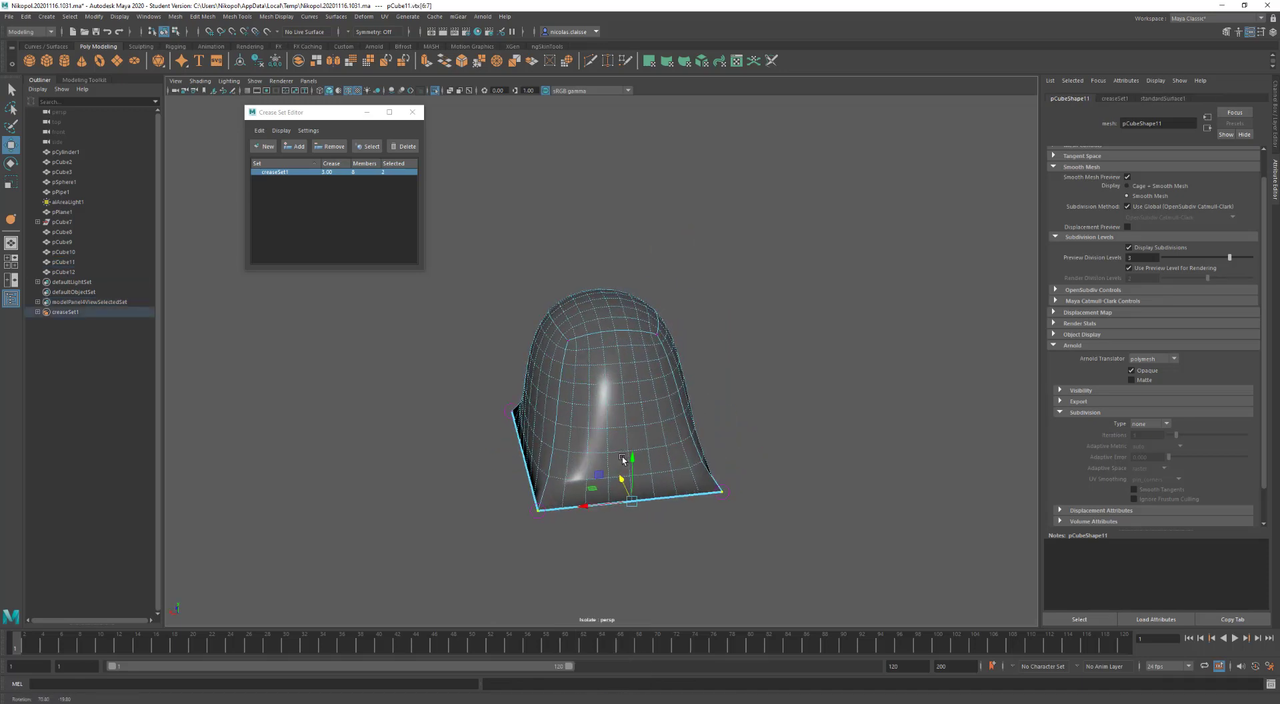
# Lower both pairs of top vertices to flatten the smoothed shape
pyautogui.keyDown('alt'); pyautogui.moveTo(645, 363); pyautogui.dragTo(587, 254); pyautogui.keyUp('alt')
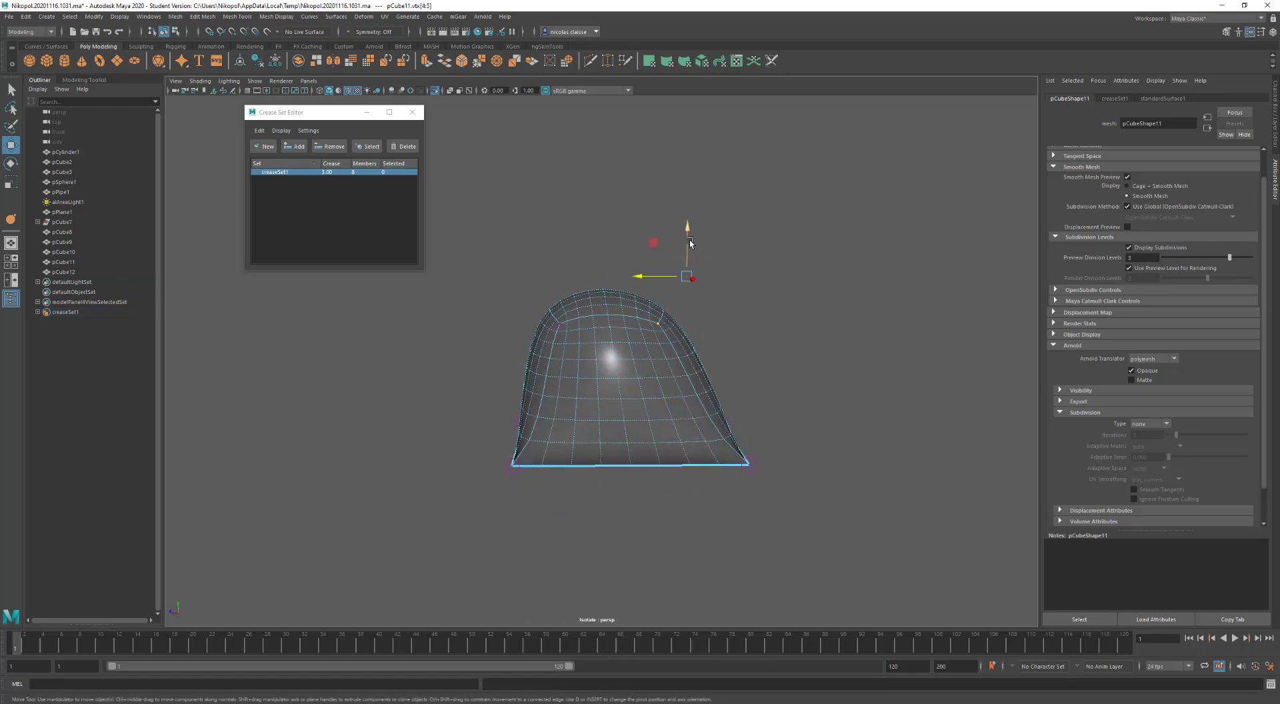
pyautogui.moveTo(685, 233); pyautogui.dragTo(686, 282)
pyautogui.moveTo(598, 230); pyautogui.dragTo(475, 386)
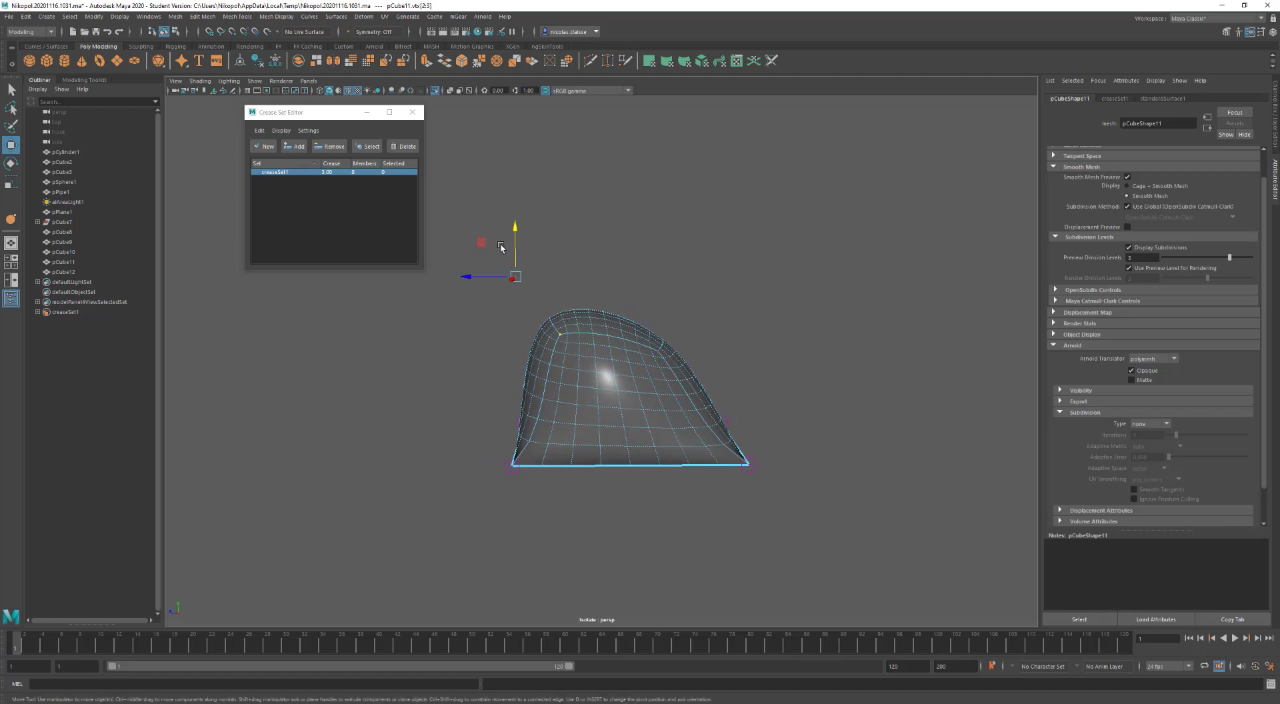
pyautogui.moveTo(490, 246); pyautogui.dragTo(610, 460)
# Set the crease value of the crease set to 2 and inspect the base
pyautogui.click(336, 175)
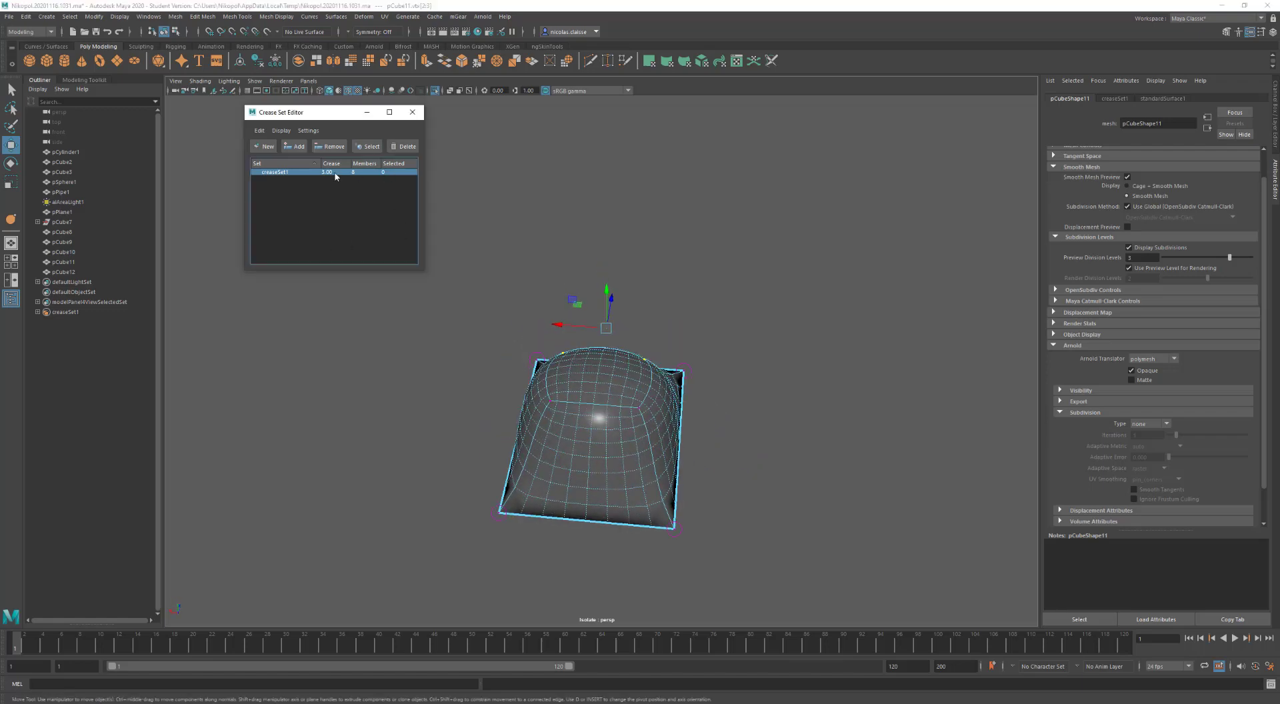
pyautogui.doubleClick(335, 175)
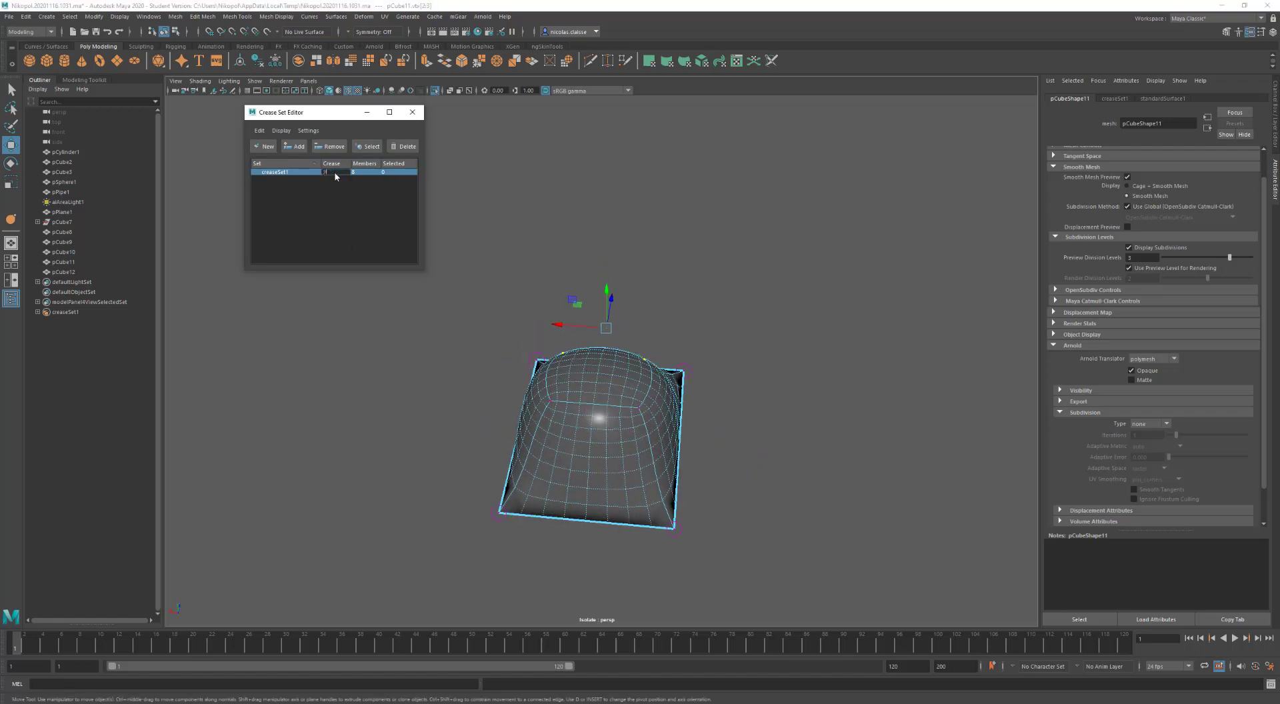
pyautogui.press('Return')
pyautogui.keyDown('alt'); pyautogui.moveTo(568, 415); pyautogui.dragTo(657, 393); pyautogui.keyUp('alt')
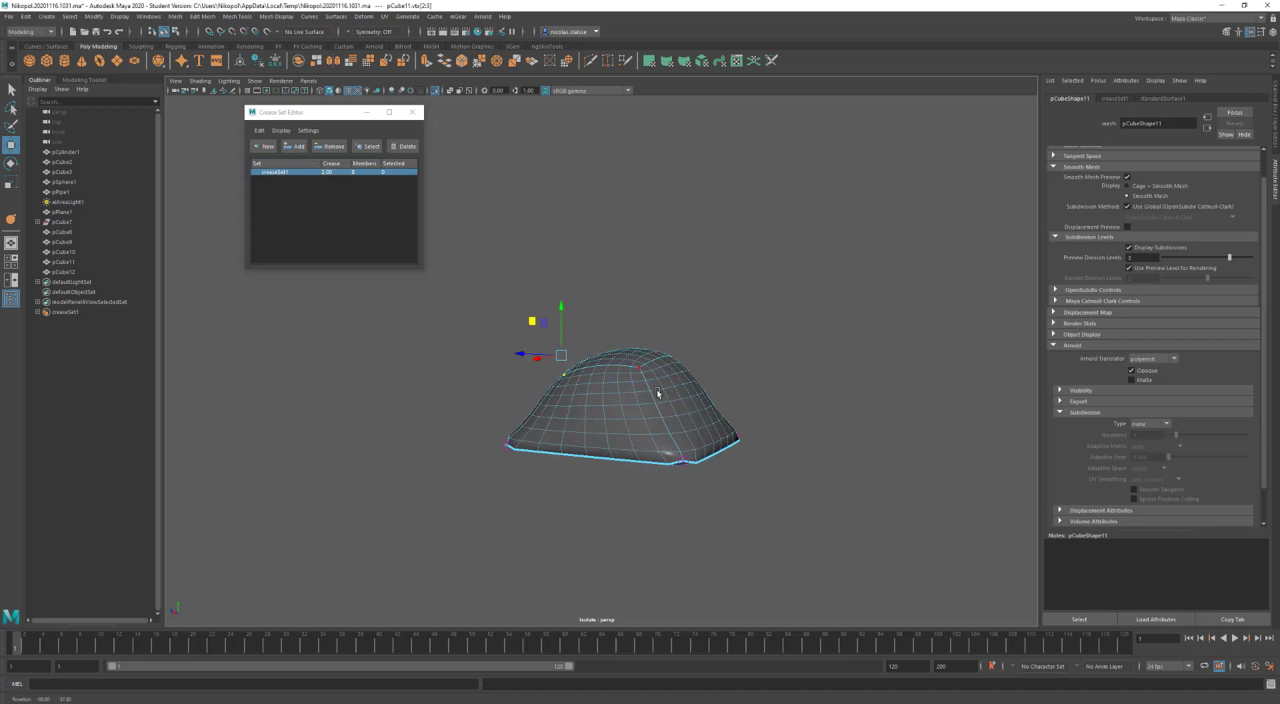
# Lower the preview division levels to 1, examine the shape, and raise them to 2
pyautogui.moveTo(1190, 259)
pyautogui.mouseDown()
pyautogui.moveTo(1205, 261)
pyautogui.moveTo(1188, 259)
pyautogui.mouseUp()
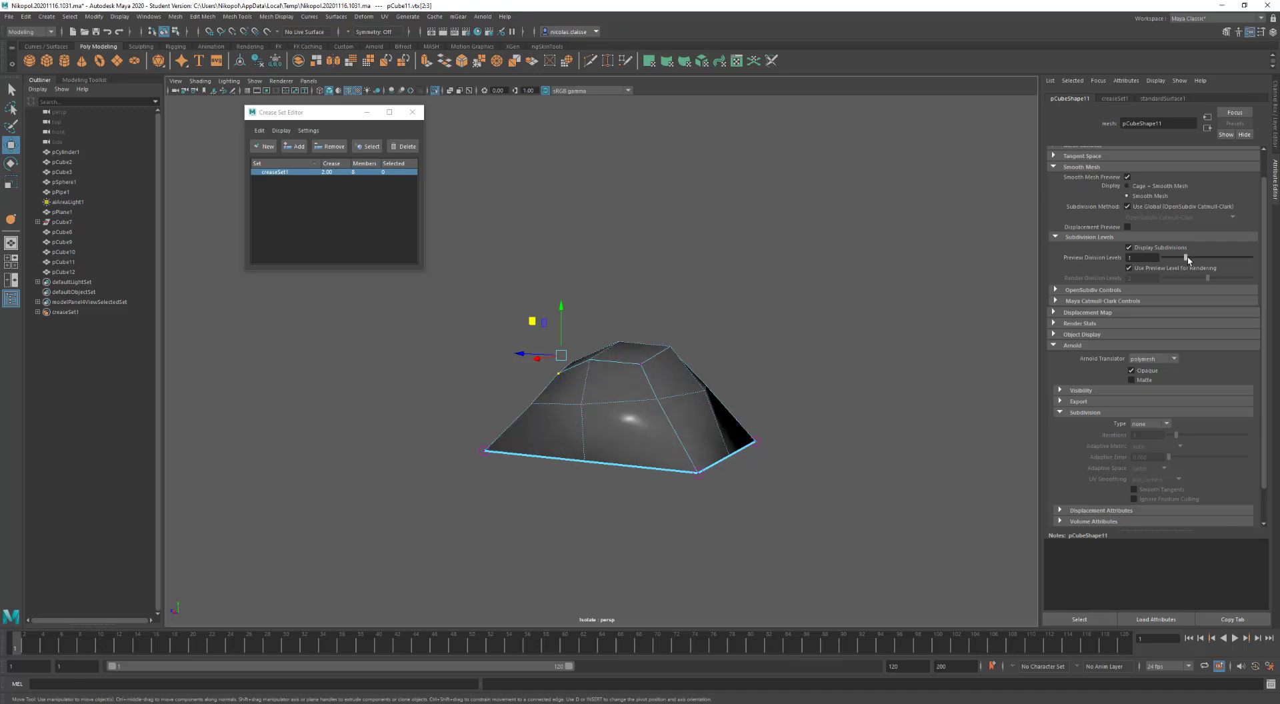
pyautogui.keyDown('alt'); pyautogui.moveTo(630, 426); pyautogui.dragTo(667, 374); pyautogui.keyUp('alt')
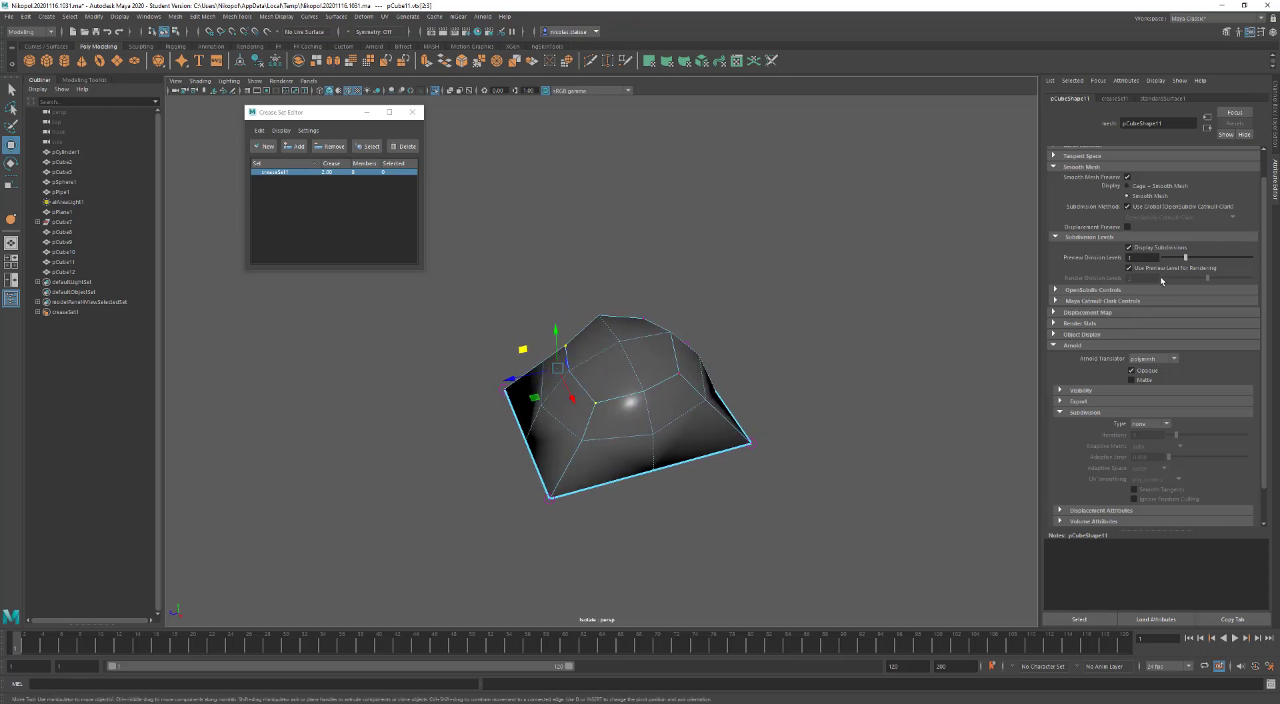
pyautogui.moveTo(1187, 259); pyautogui.dragTo(1205, 260)
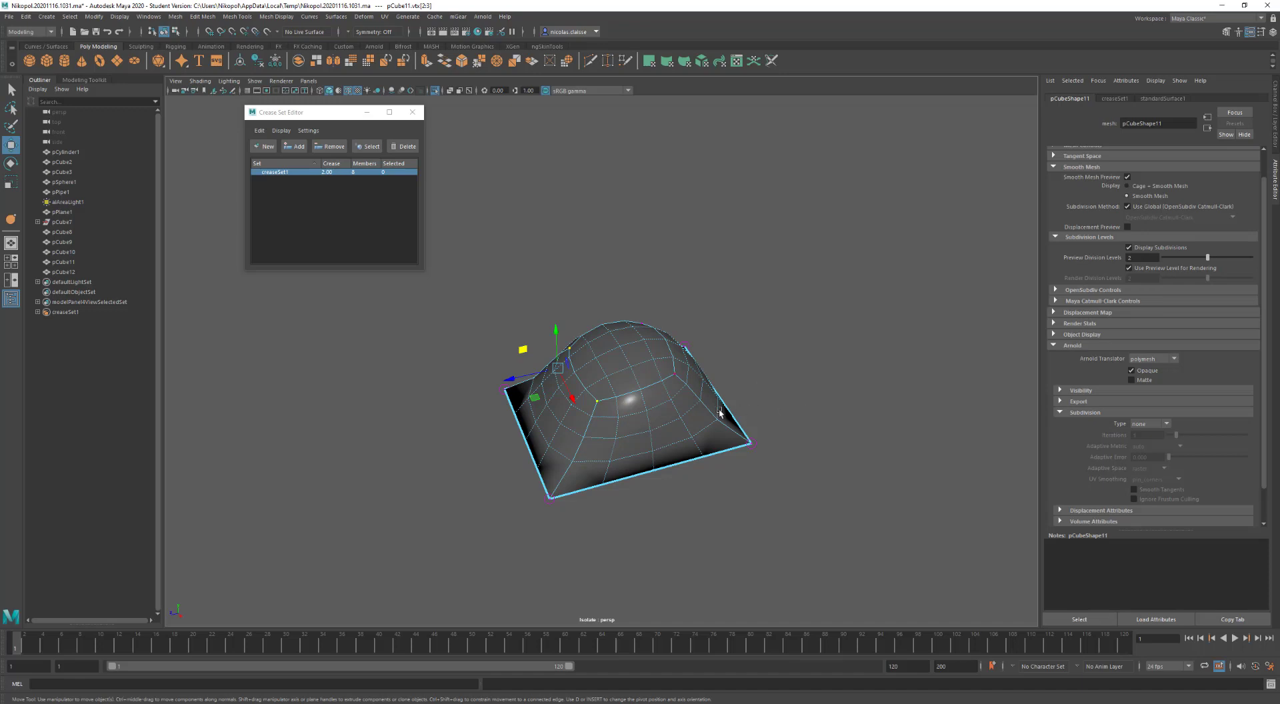
pyautogui.keyDown('alt'); pyautogui.moveTo(667, 412); pyautogui.dragTo(619, 399); pyautogui.keyUp('alt')
# Turn off smooth preview and apply a Smooth operation with 2 divisions to the mesh
pyautogui.press('F8')
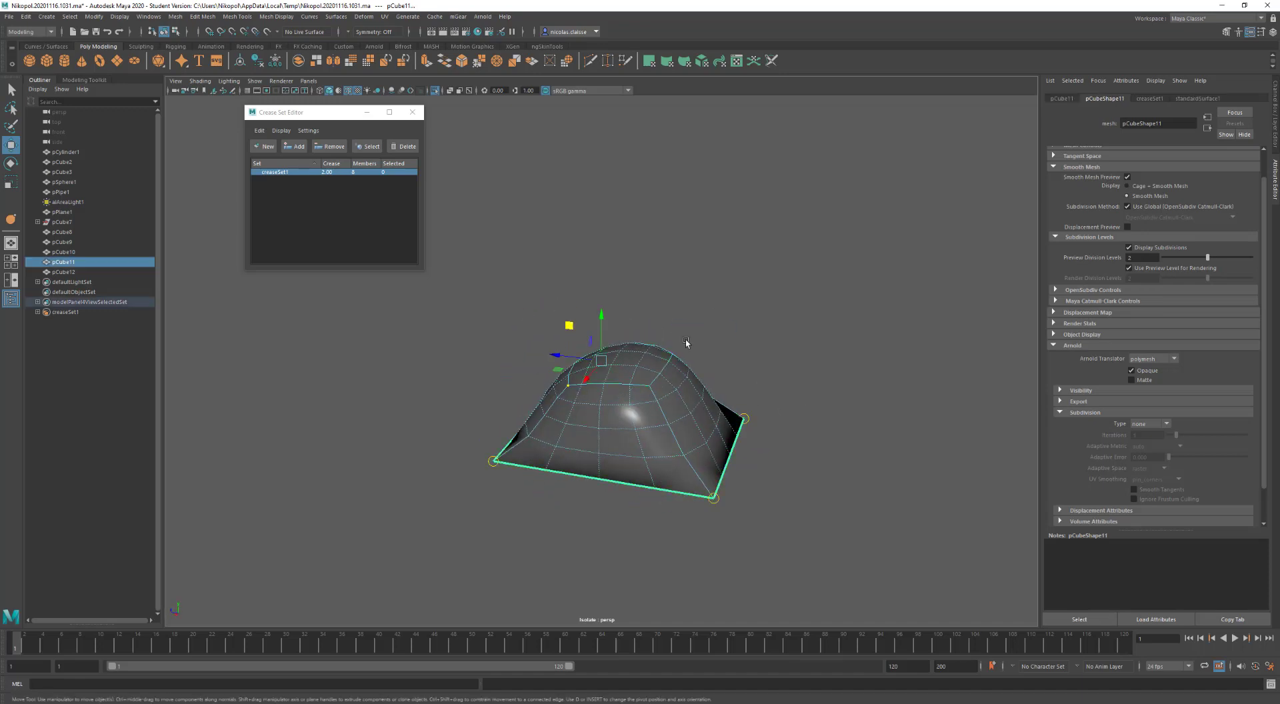
pyautogui.press('1')
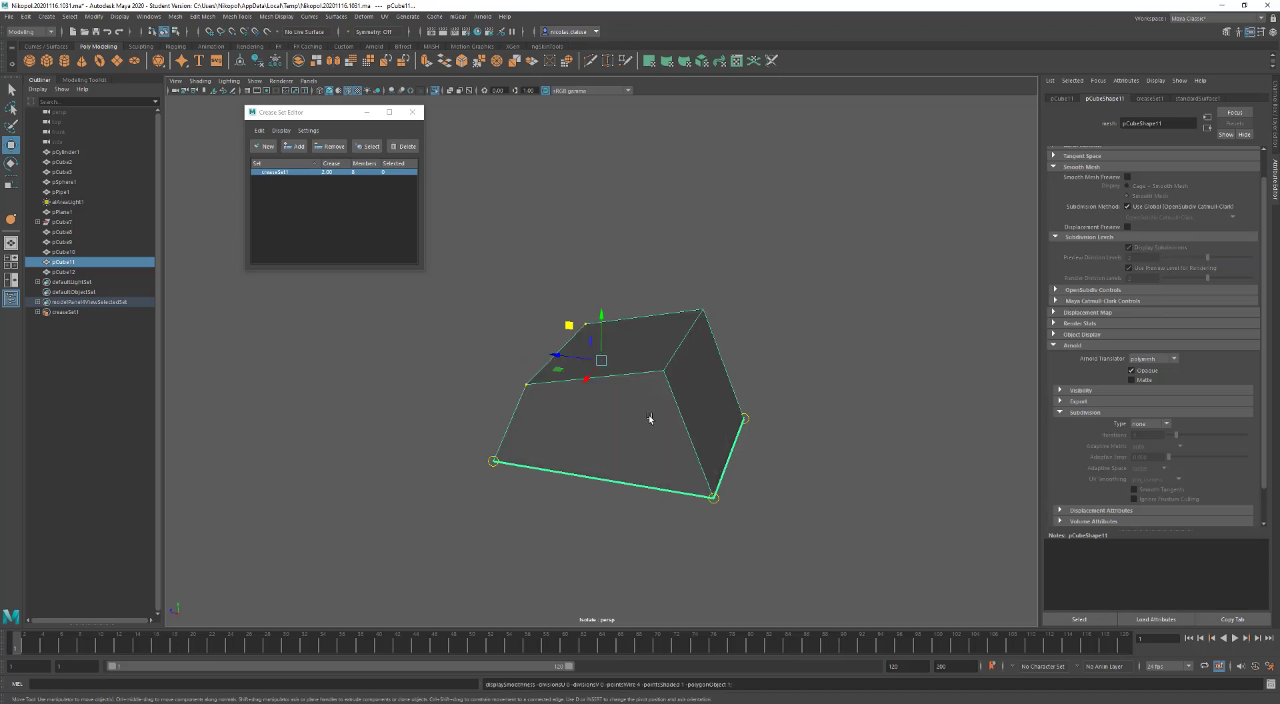
pyautogui.keyDown('shift'); pyautogui.moveTo(650, 418); pyautogui.dragTo(653, 473, button='right'); pyautogui.keyUp('shift')
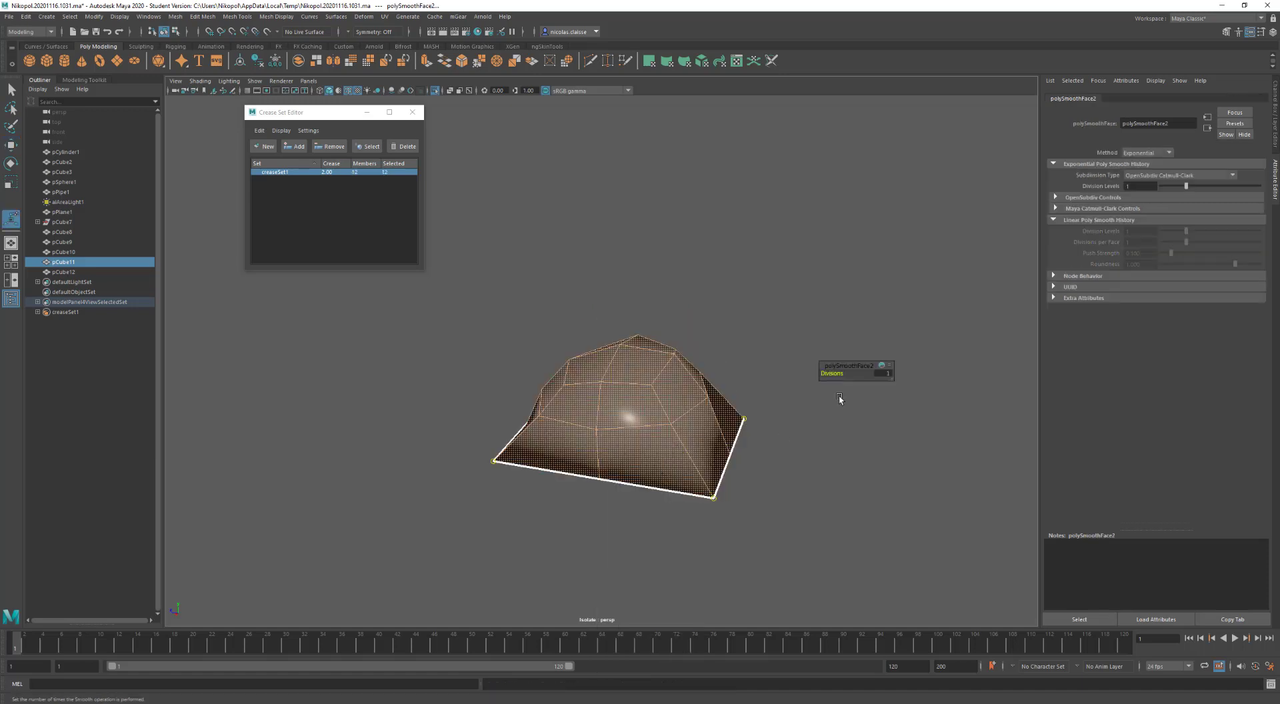
pyautogui.moveTo(834, 371); pyautogui.dragTo(840, 371)
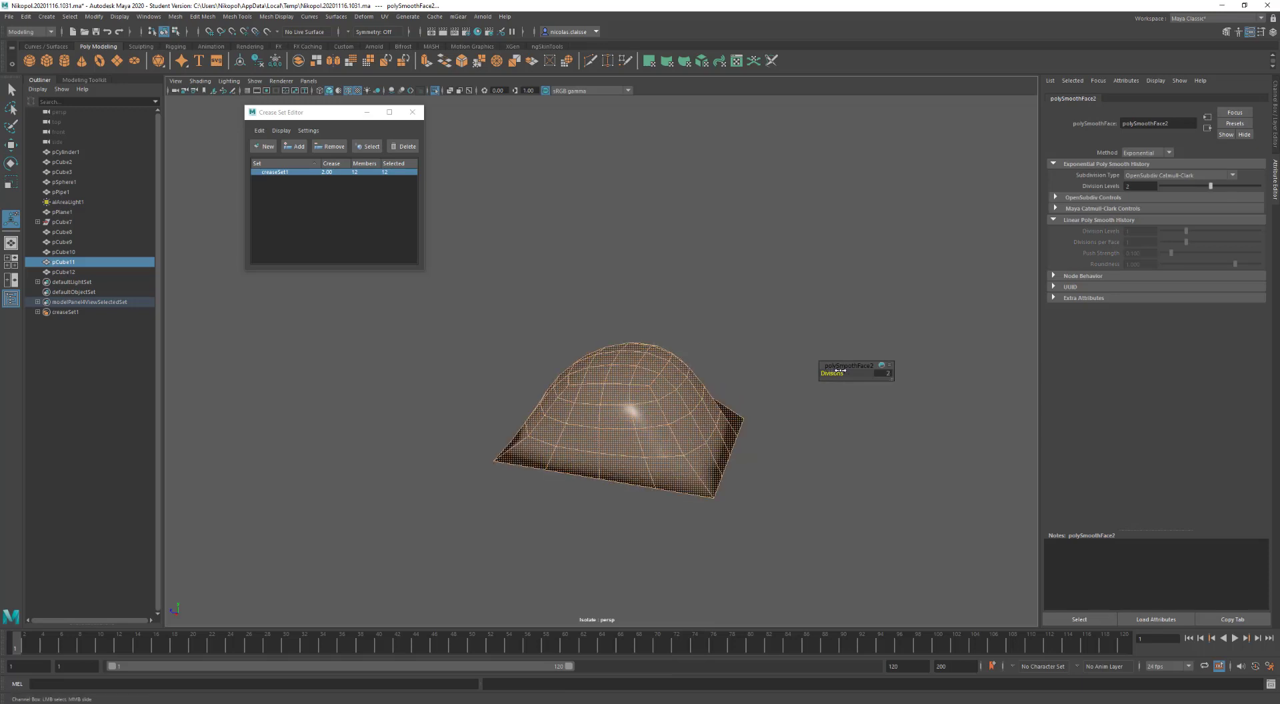
pyautogui.press('q')
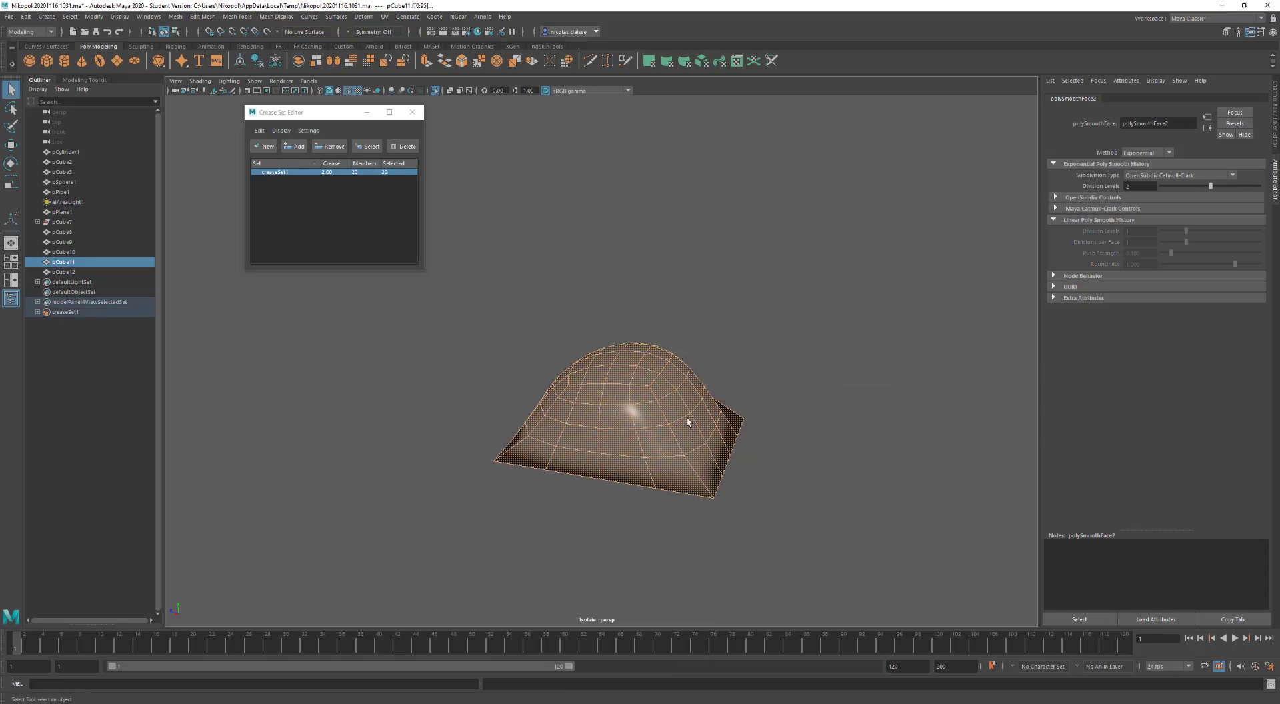
pyautogui.press('F8')
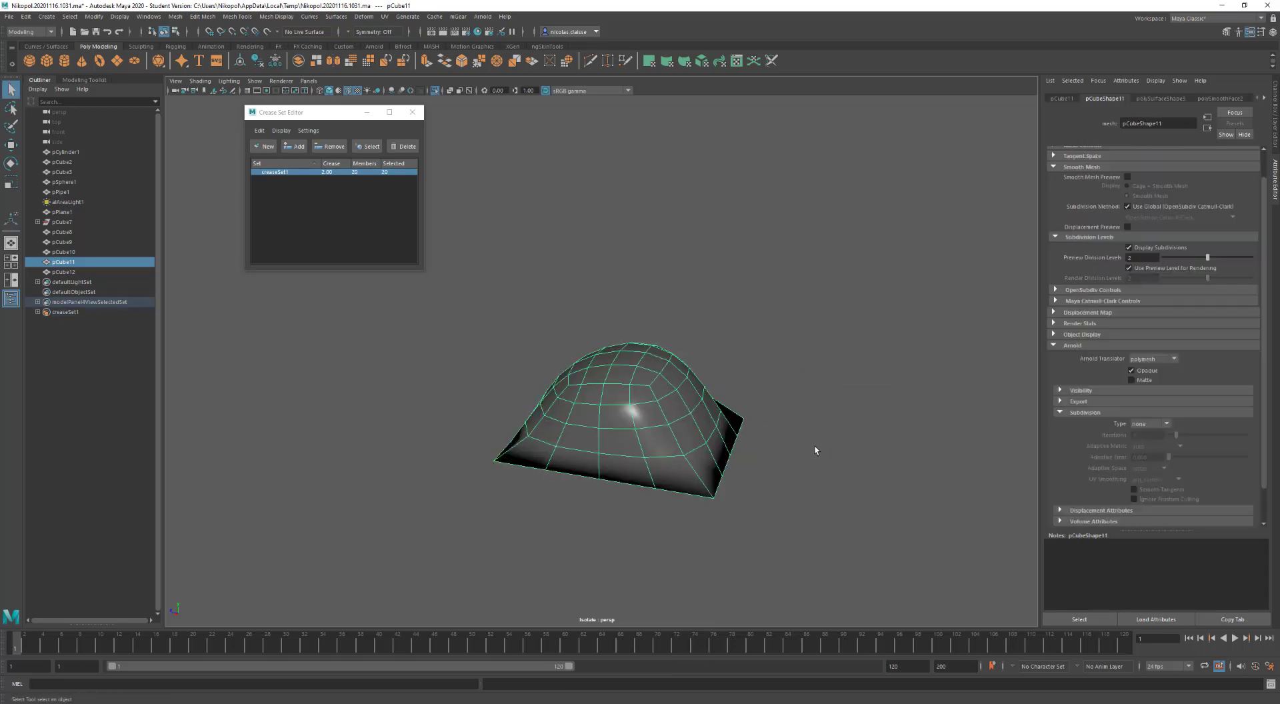
# Apply Soften/Harden Edges to the smoothed mesh and switch it to edge selection
pyautogui.rightClick(705, 420)
pyautogui.keyDown('shift'); pyautogui.moveTo(705, 417); pyautogui.dragTo(782, 435, button='right'); pyautogui.keyUp('shift')
pyautogui.click(803, 483)
pyautogui.keyDown('alt'); pyautogui.moveTo(706, 438); pyautogui.dragTo(680, 422); pyautogui.keyUp('alt')
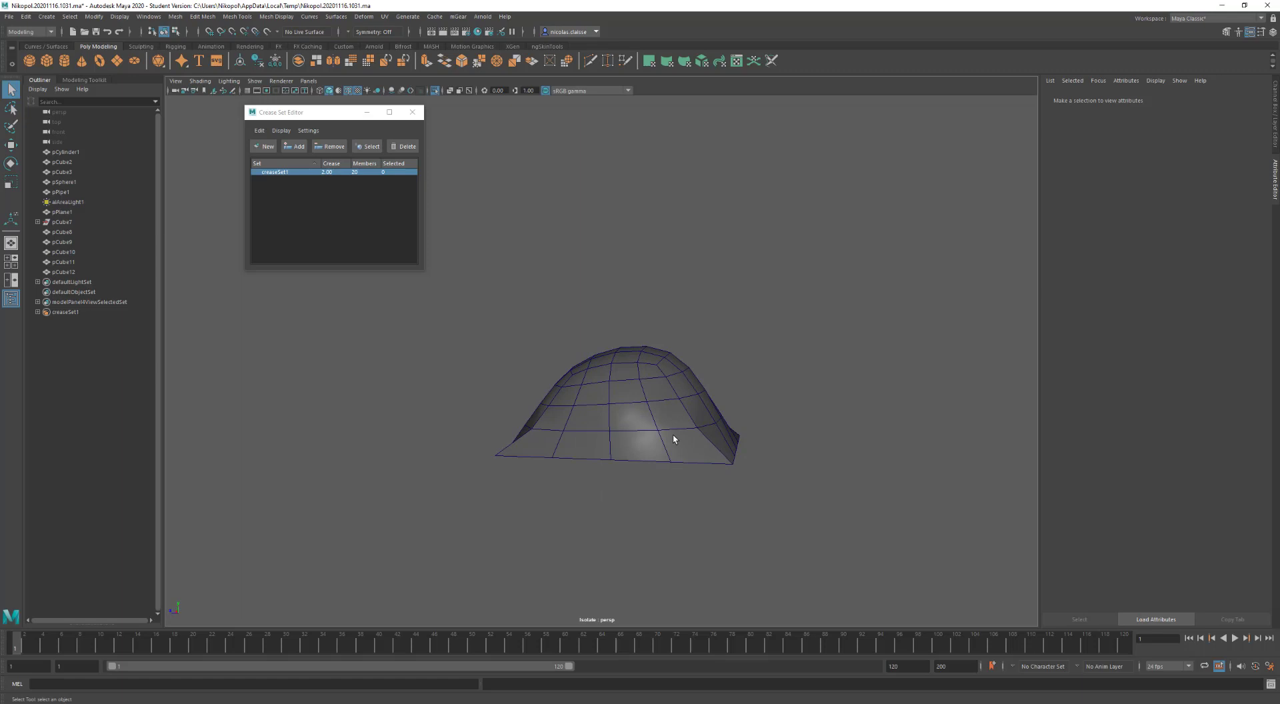
pyautogui.moveTo(674, 439); pyautogui.dragTo(670, 418, button='right')
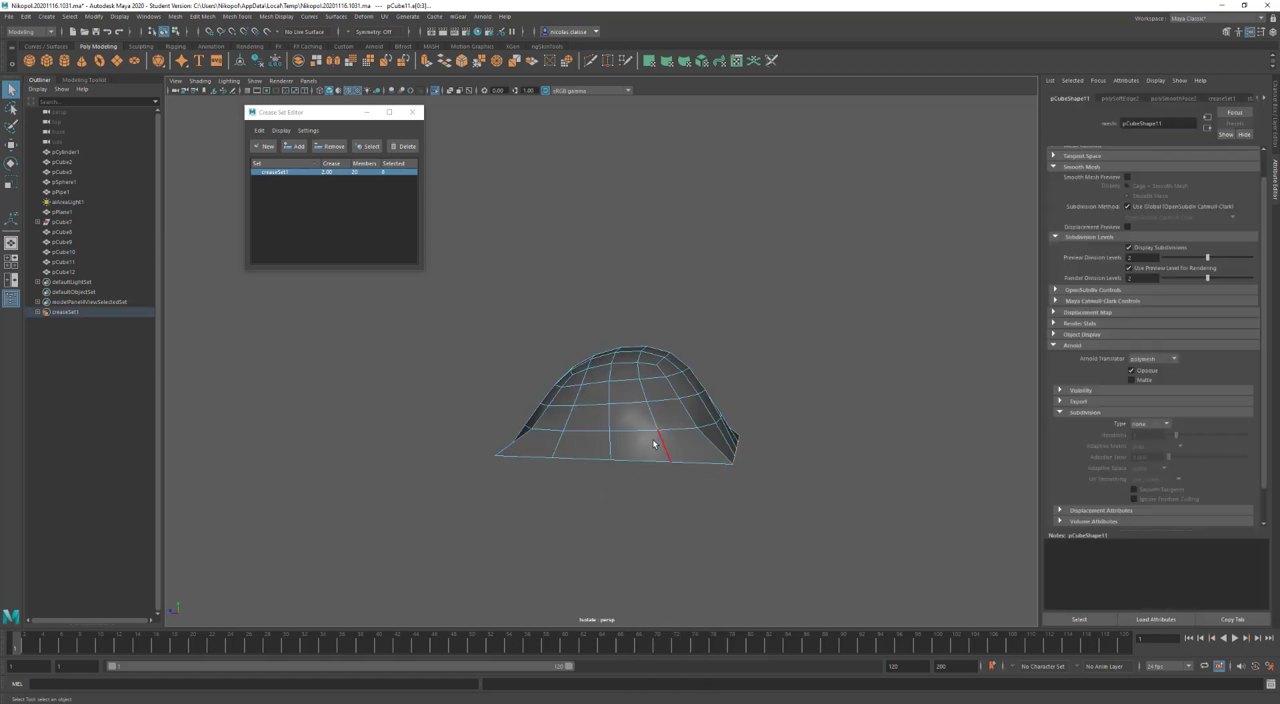
# Select the border edges around the smoothed mesh's open base and bevel them with 3 segments
pyautogui.doubleClick(653, 459)
pyautogui.keyDown('alt'); pyautogui.moveTo(639, 446); pyautogui.dragTo(616, 473); pyautogui.keyUp('alt')
pyautogui.keyDown('shift'); pyautogui.click(589, 450); pyautogui.keyUp('shift')
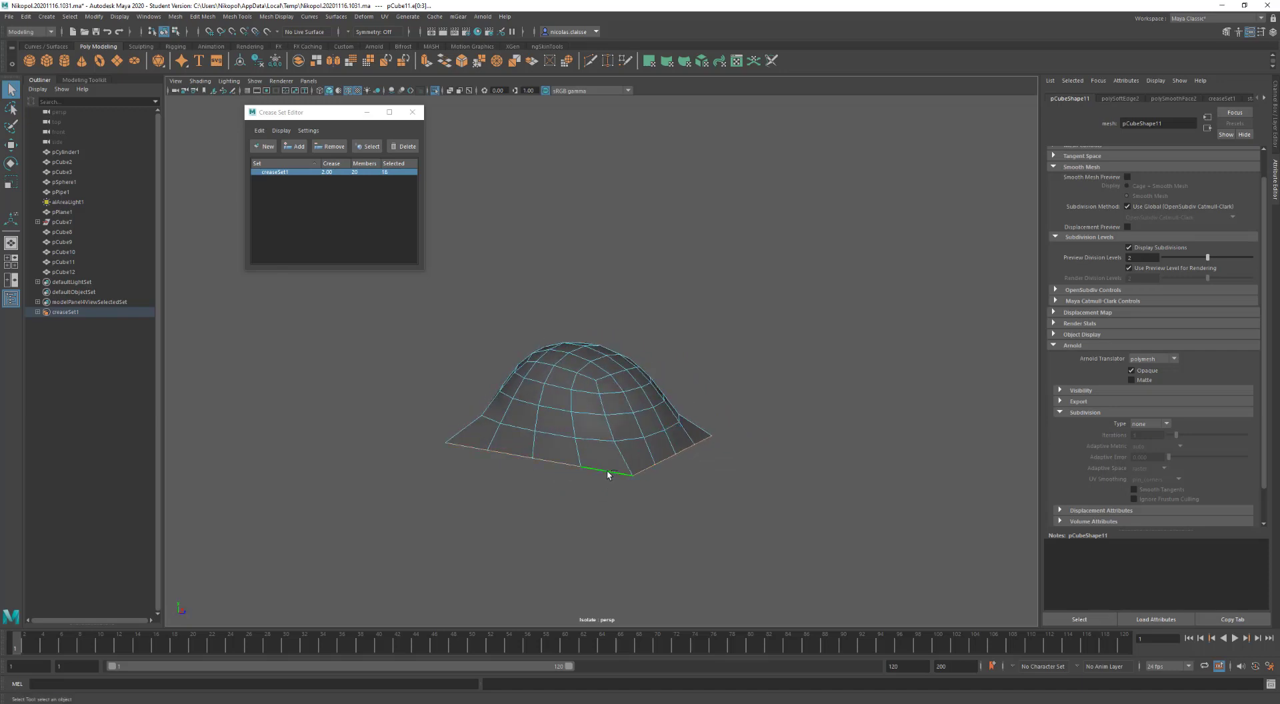
pyautogui.keyDown('shift'); pyautogui.moveTo(606, 471); pyautogui.dragTo(659, 472, button='right'); pyautogui.keyUp('shift')
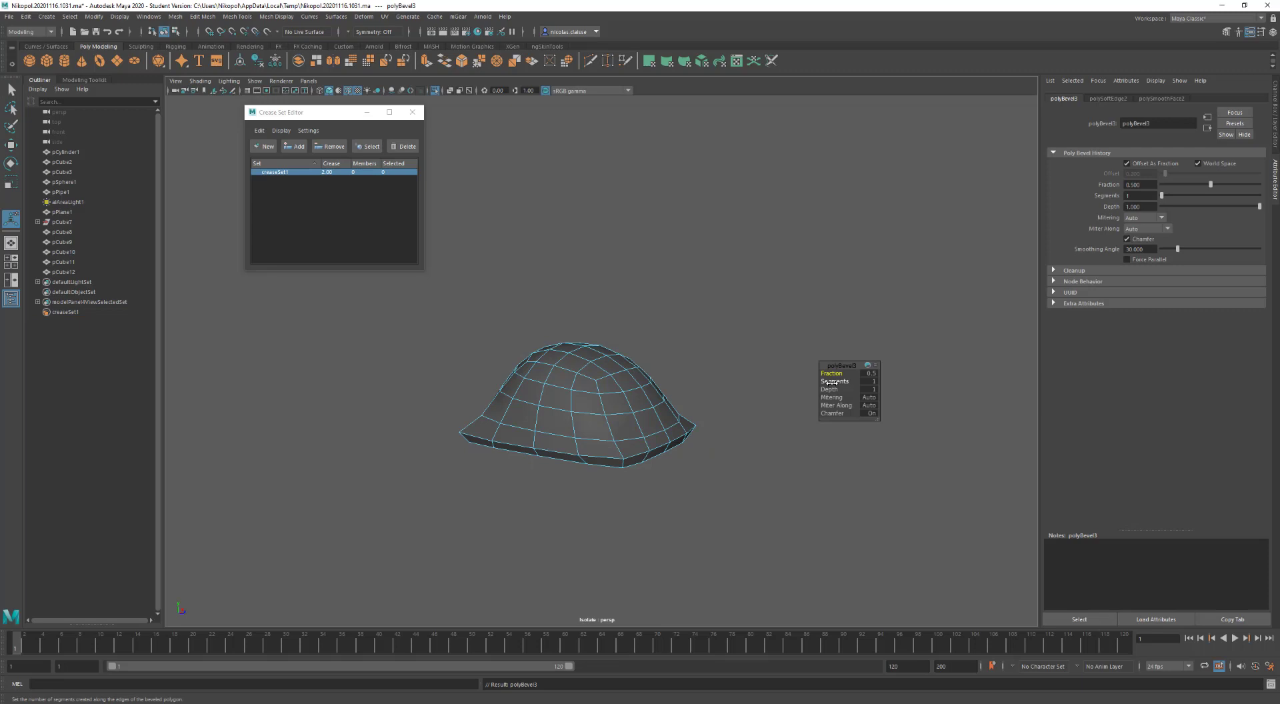
pyautogui.moveTo(834, 383); pyautogui.dragTo(836, 383)
pyautogui.press('F8')
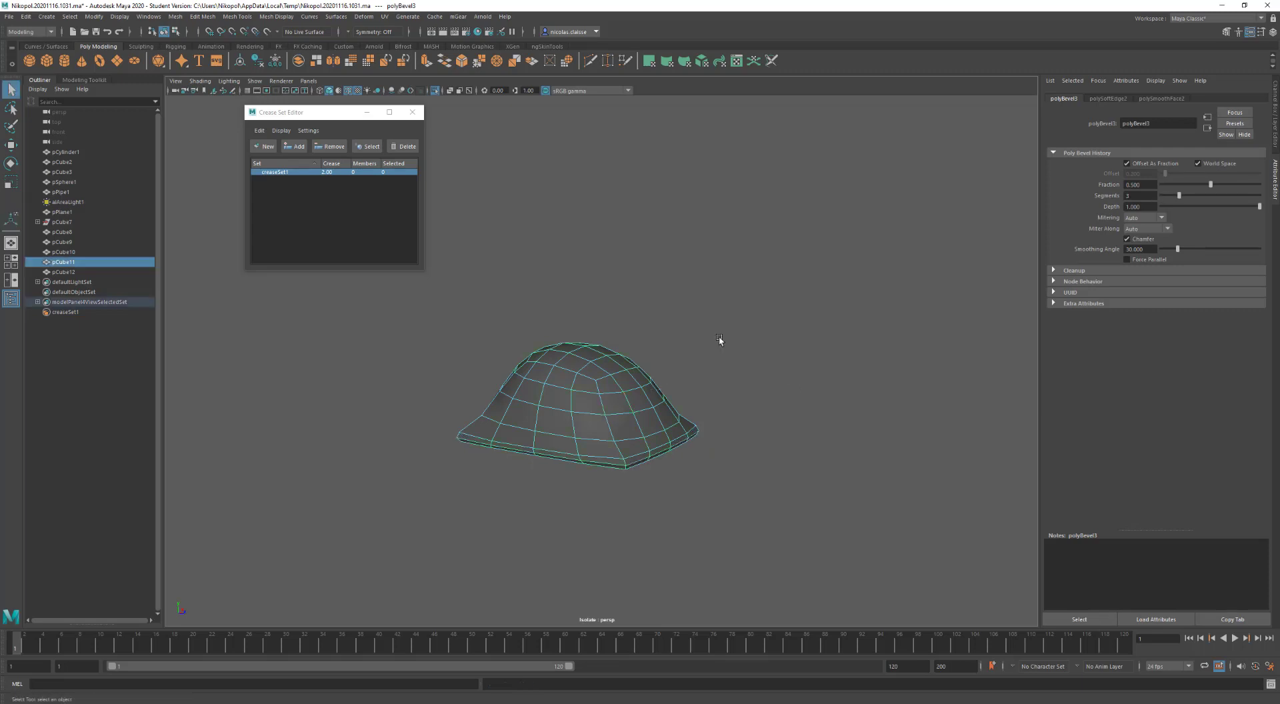
pyautogui.click(715, 417)
# Examine the beveled base and the overall topology of the smoothed mesh from several angles
pyautogui.keyDown('alt'); pyautogui.moveTo(715, 420); pyautogui.dragTo(585, 401); pyautogui.keyUp('alt')
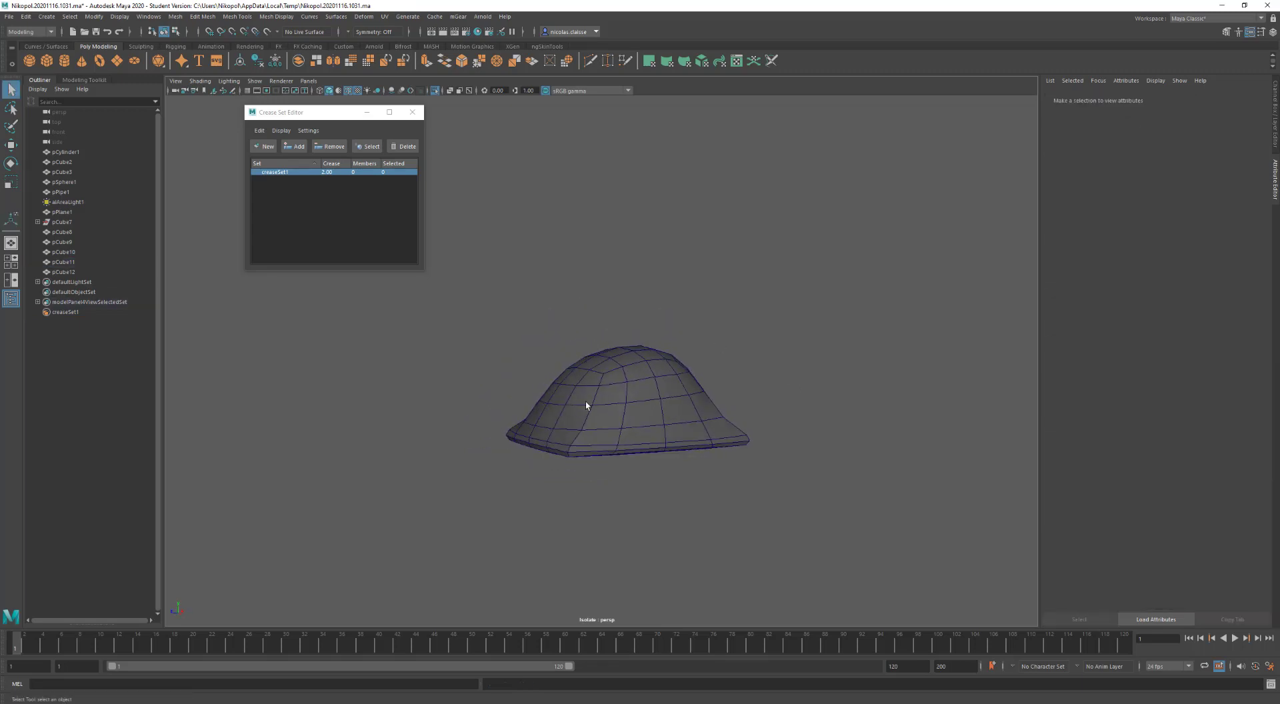
pyautogui.scroll(4, 586, 401)
pyautogui.keyDown('alt'); pyautogui.moveTo(642, 522); pyautogui.dragTo(620, 387); pyautogui.keyUp('alt')
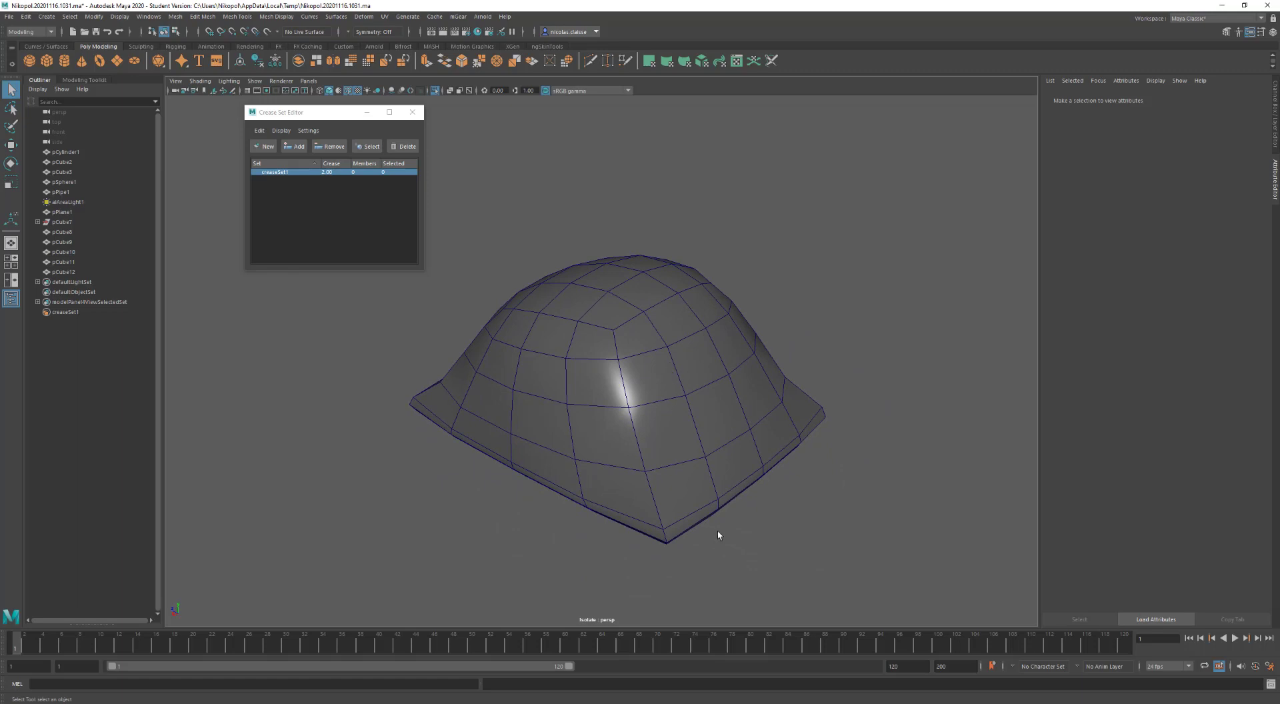
pyautogui.keyDown('alt'); pyautogui.moveTo(717, 470); pyautogui.dragTo(780, 377); pyautogui.keyUp('alt')
pyautogui.keyDown('alt'); pyautogui.moveTo(783, 374); pyautogui.dragTo(769, 500, button='middle'); pyautogui.keyUp('alt')
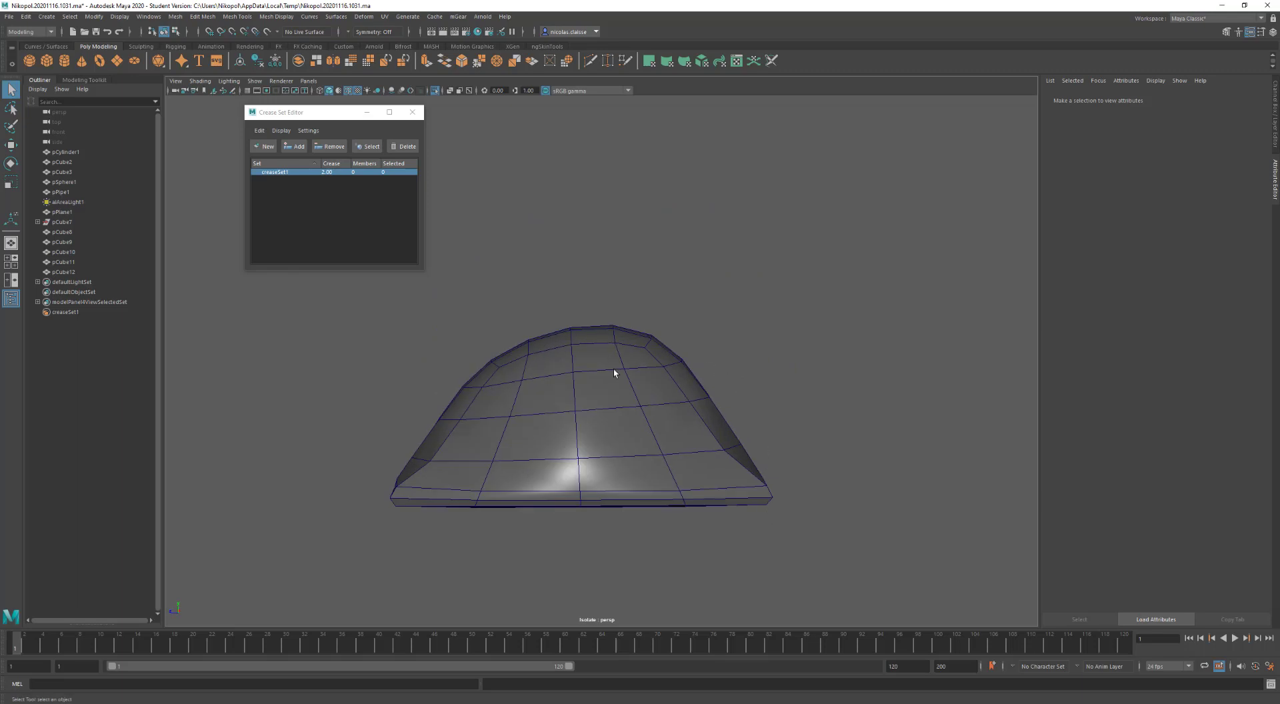
pyautogui.click(606, 423)
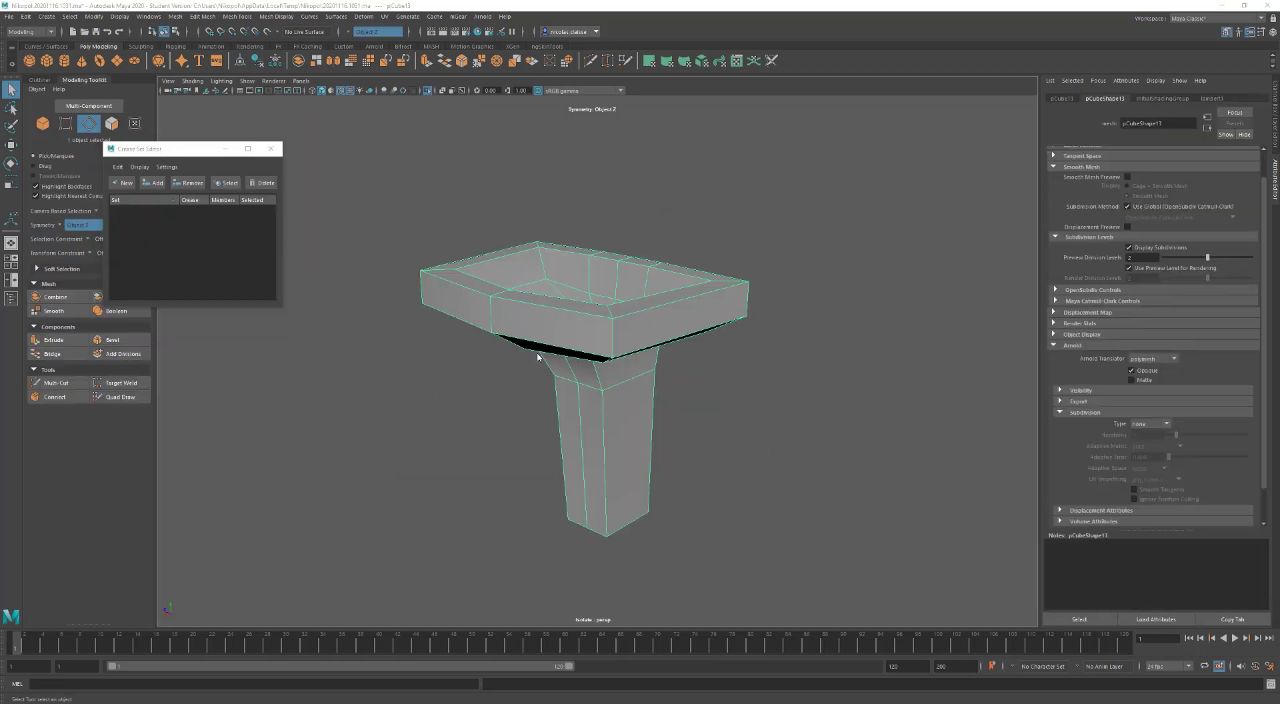
# Turn on smooth preview for the pedestal sink and disable Display Subdivisions for it
pyautogui.keyDown('alt'); pyautogui.moveTo(621, 324); pyautogui.dragTo(514, 360); pyautogui.keyUp('alt')
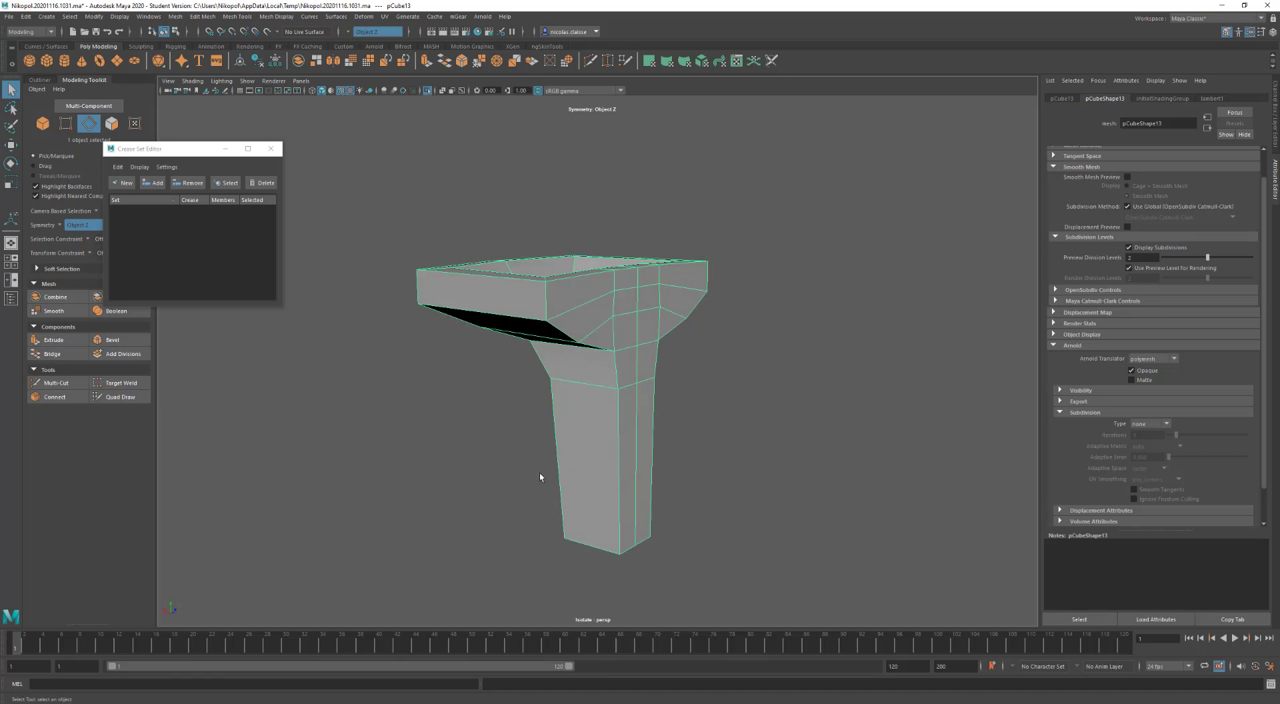
pyautogui.keyDown('alt'); pyautogui.moveTo(540, 477); pyautogui.dragTo(625, 469); pyautogui.keyUp('alt')
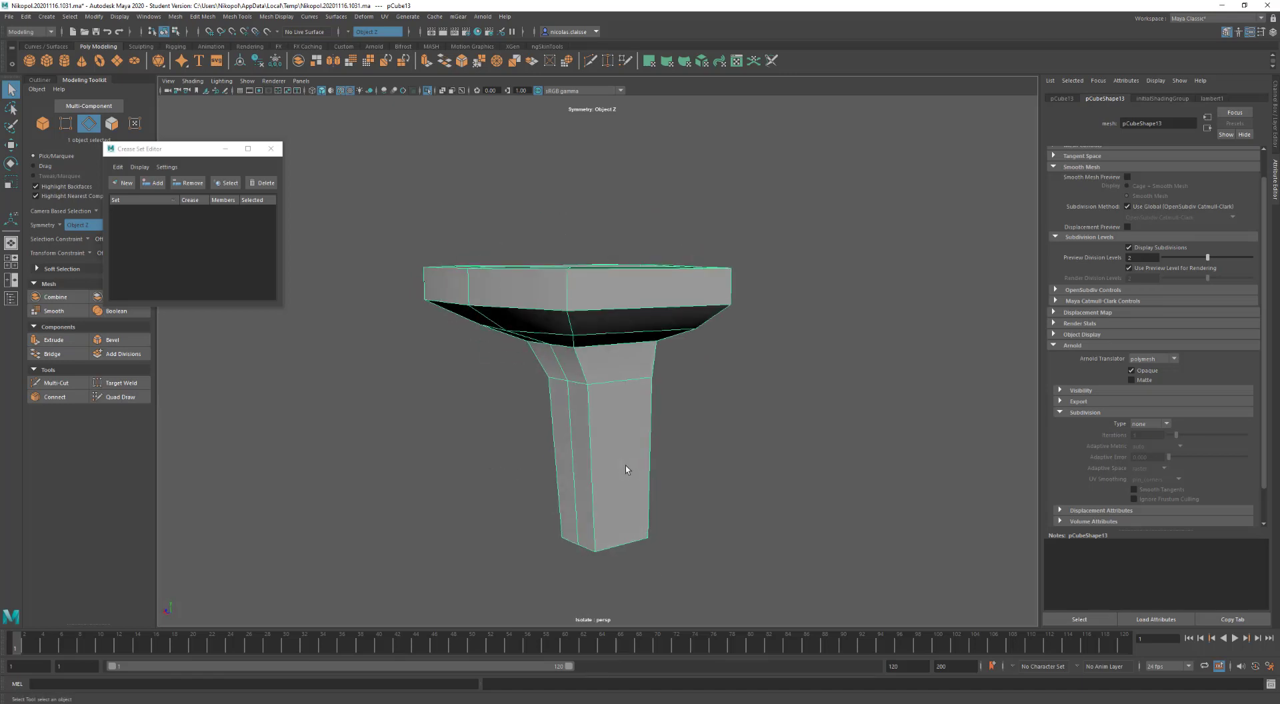
pyautogui.press('3')
pyautogui.keyDown('alt'); pyautogui.moveTo(610, 406); pyautogui.dragTo(486, 400); pyautogui.keyUp('alt')
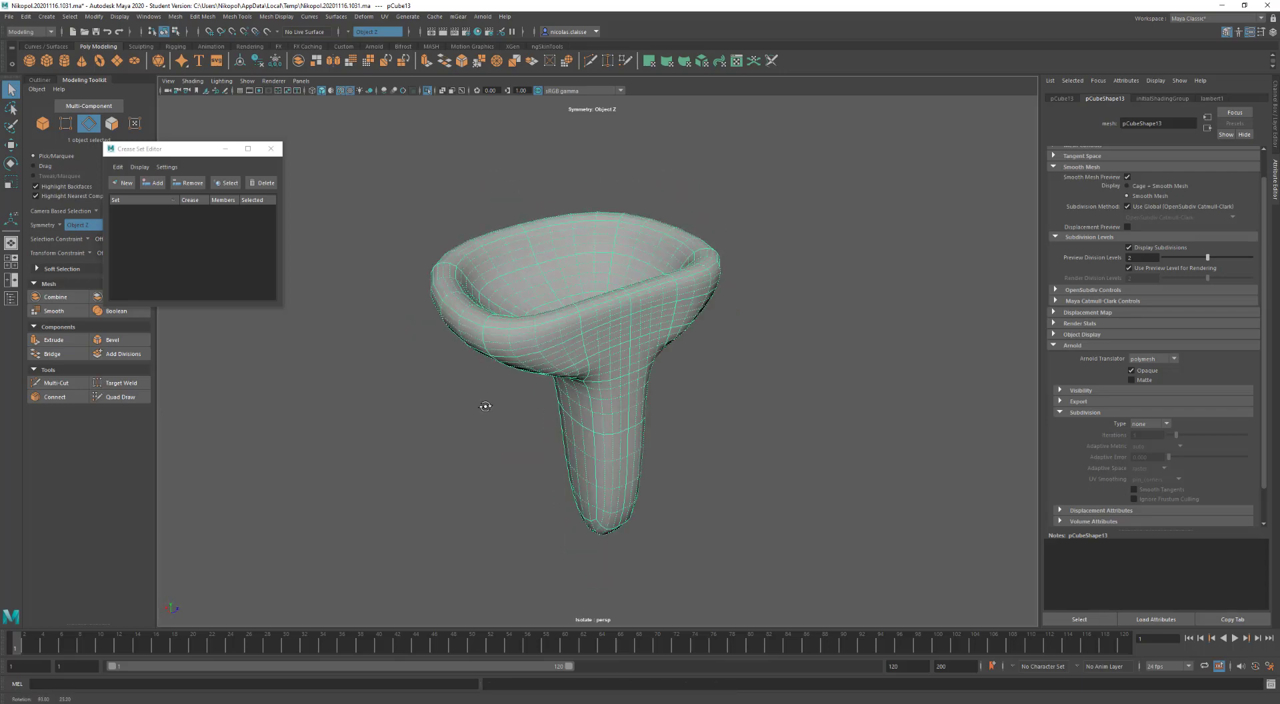
pyautogui.keyDown('alt'); pyautogui.moveTo(534, 472); pyautogui.dragTo(567, 376); pyautogui.keyUp('alt')
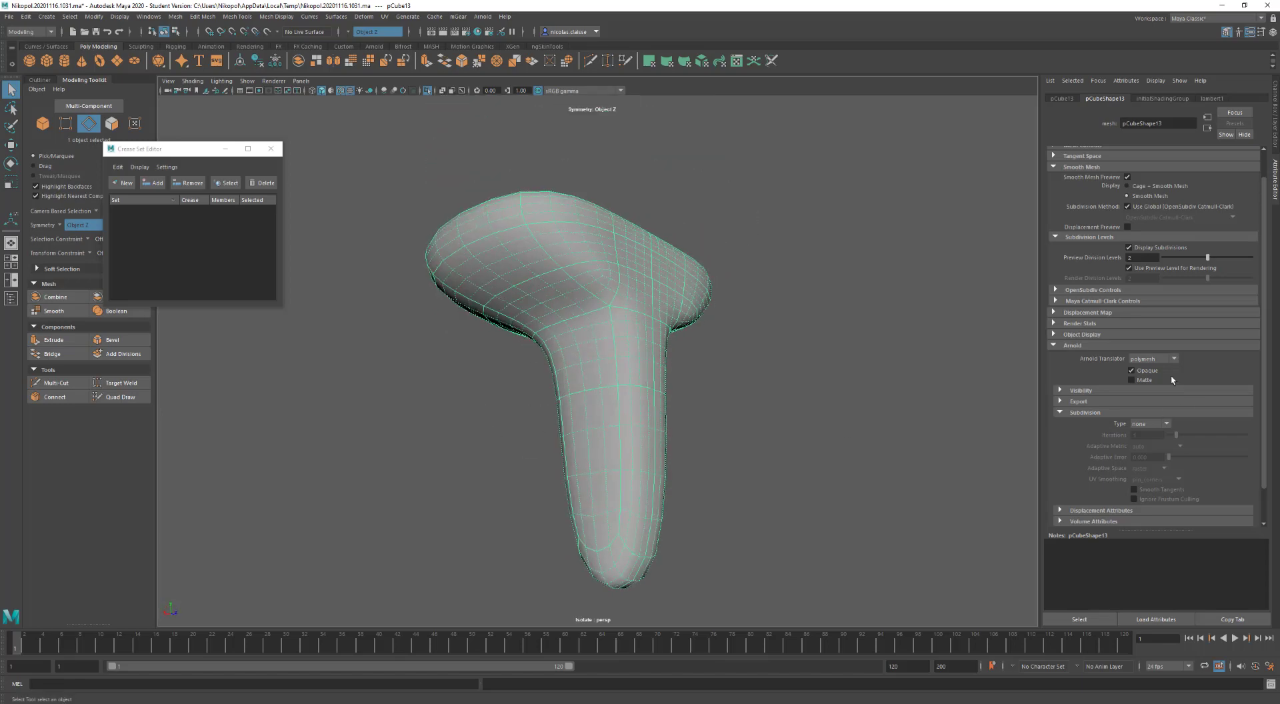
pyautogui.click(1166, 248)
# Select the edges around the bottom of the sink's pedestal and create a new crease set from them
pyautogui.moveTo(604, 441)
pyautogui.mouseDown(button='right')
pyautogui.moveTo(560, 447)
pyautogui.moveTo(604, 420)
pyautogui.mouseUp(button='right')
pyautogui.keyDown('alt'); pyautogui.moveTo(629, 553); pyautogui.dragTo(603, 517); pyautogui.keyUp('alt')
pyautogui.click(638, 507)
pyautogui.keyDown('shift'); pyautogui.click(574, 508); pyautogui.keyUp('shift')
pyautogui.keyDown('shift'); pyautogui.click(573, 509); pyautogui.keyUp('shift')
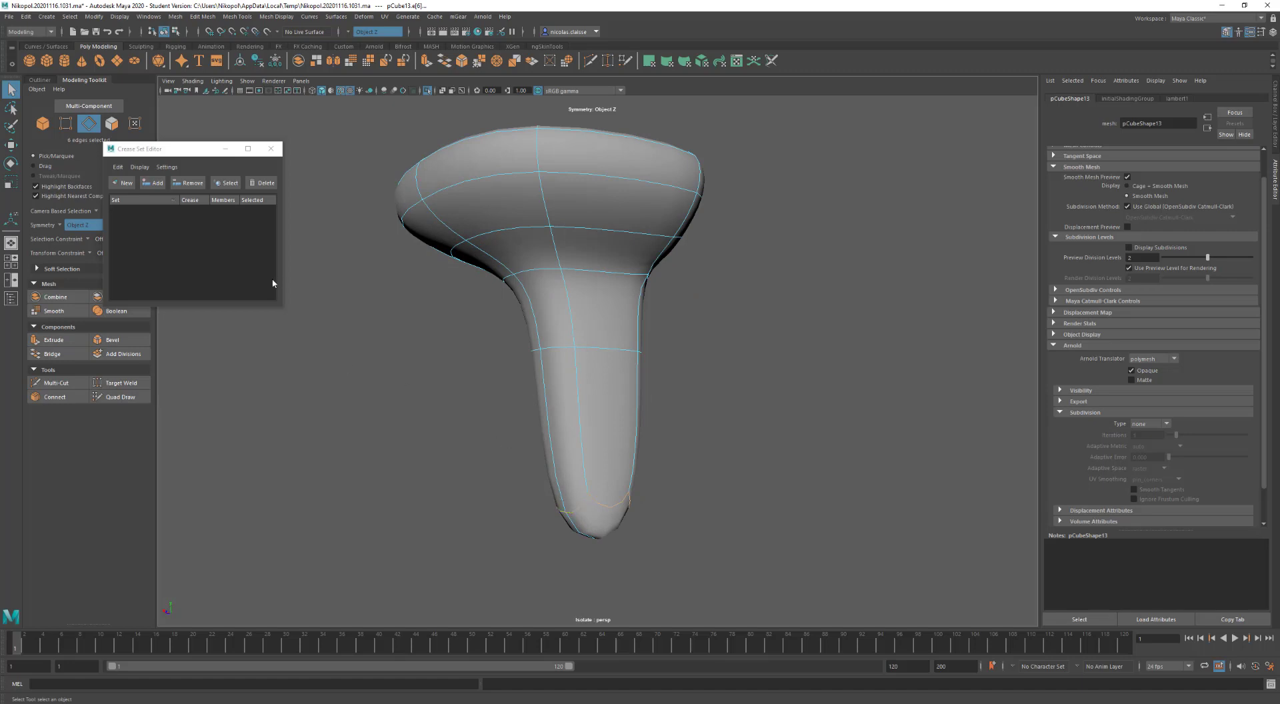
pyautogui.click(123, 183)
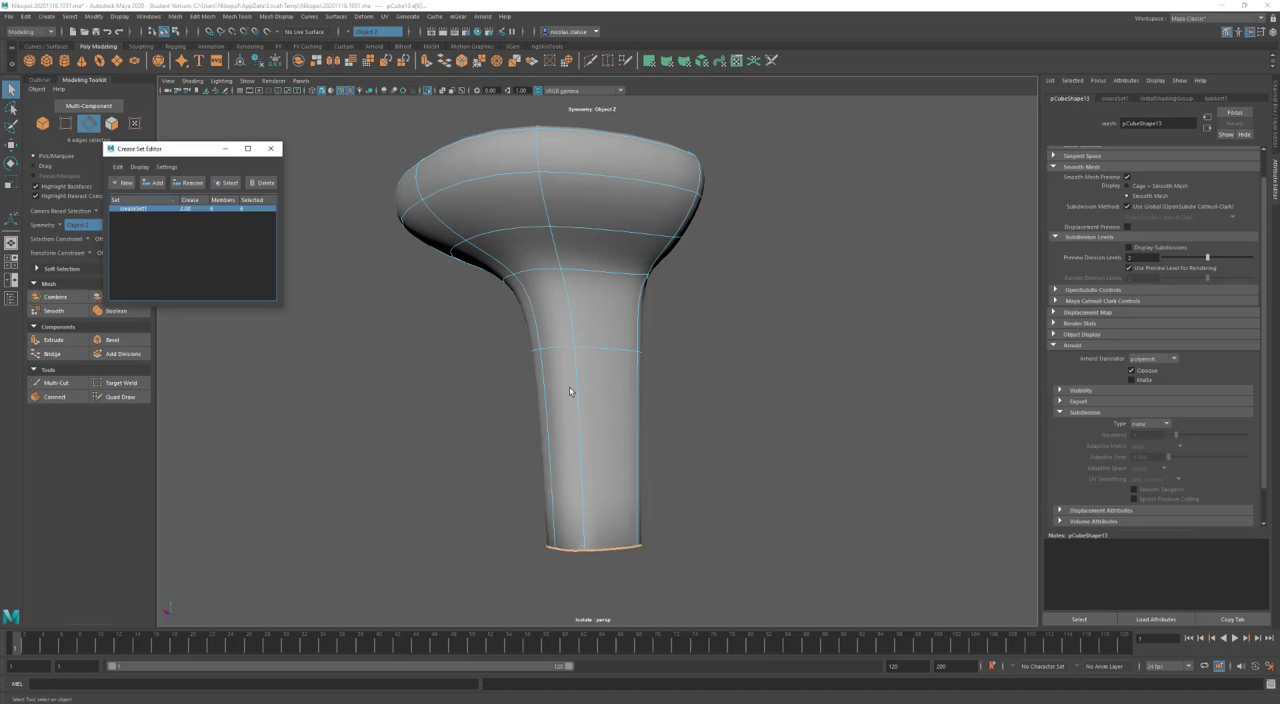
# Add the sink's back outline edges and outer side rim edges to the crease set, leaving out the edges inside the basin
pyautogui.keyDown('alt'); pyautogui.moveTo(570, 392); pyautogui.dragTo(495, 396); pyautogui.keyUp('alt')
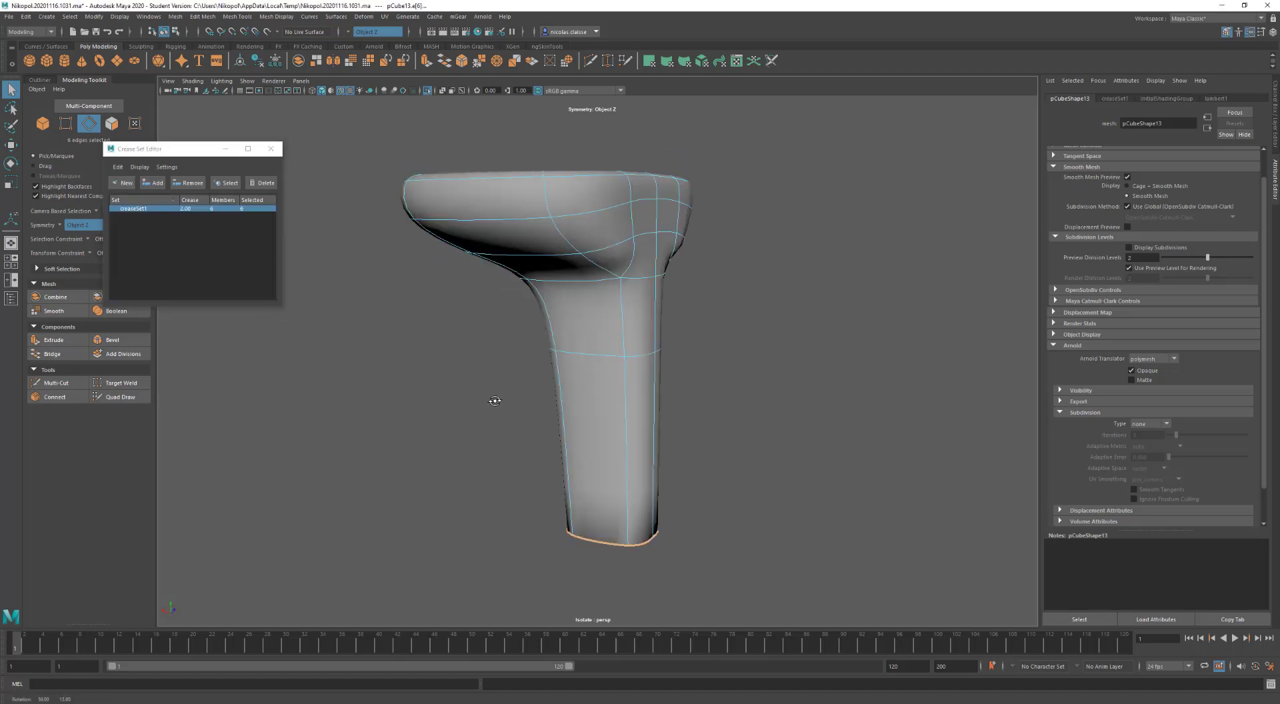
pyautogui.doubleClick(633, 440)
pyautogui.keyDown('shift'); pyautogui.doubleClick(602, 265); pyautogui.keyUp('shift')
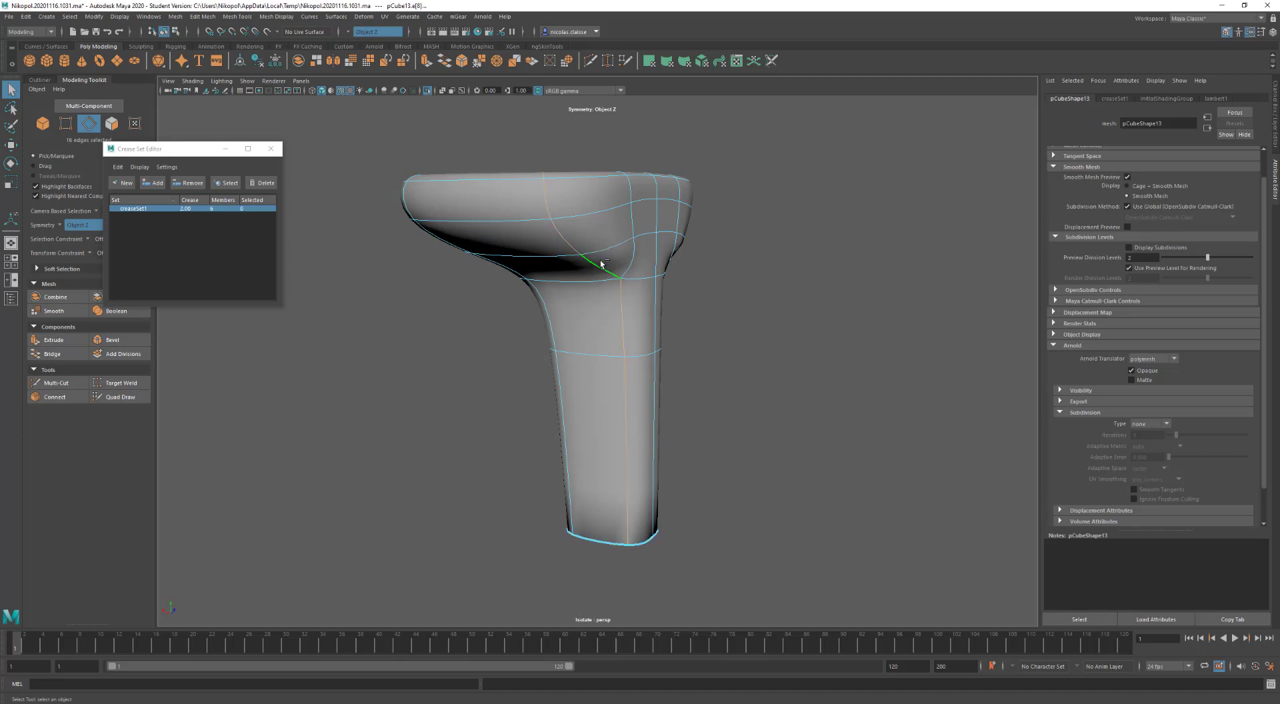
pyautogui.keyDown('shift'); pyautogui.doubleClick(579, 181); pyautogui.keyUp('shift')
pyautogui.keyDown('alt'); pyautogui.moveTo(507, 220); pyautogui.dragTo(554, 239); pyautogui.keyUp('alt')
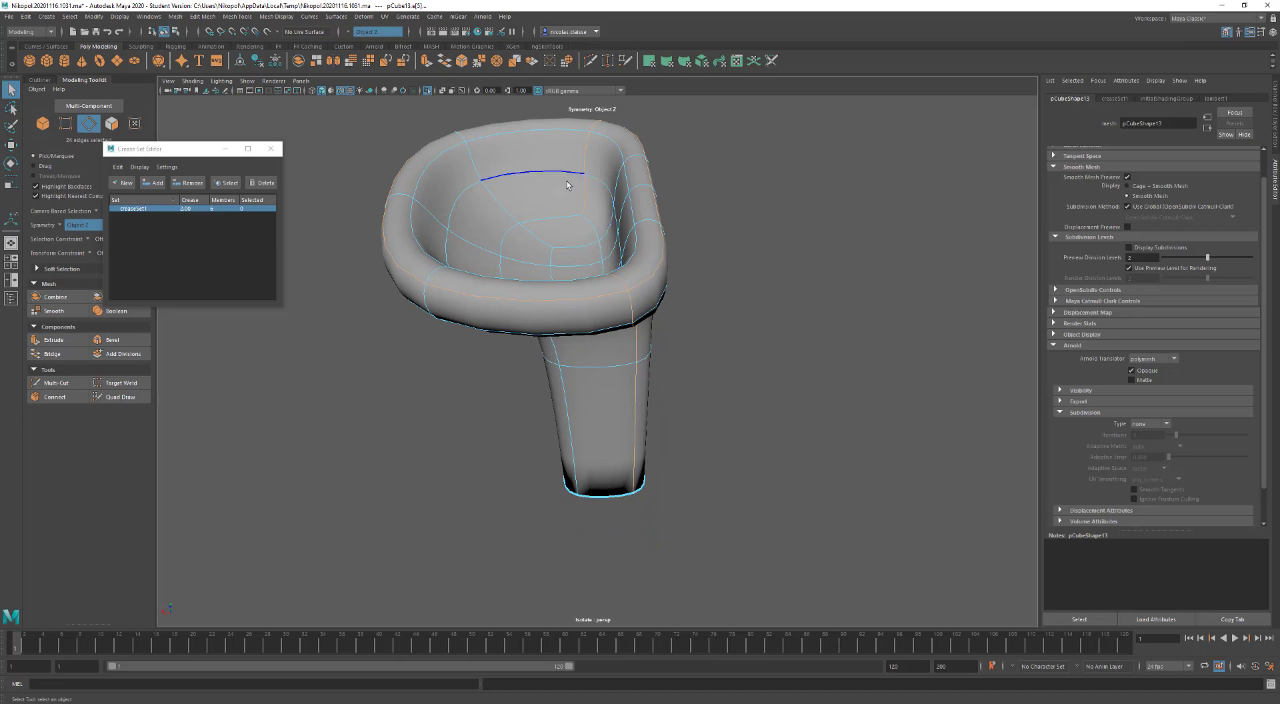
pyautogui.keyDown('ctrl'); pyautogui.click(584, 193); pyautogui.keyUp('ctrl')
pyautogui.keyDown('ctrl'); pyautogui.click(585, 159); pyautogui.keyUp('ctrl')
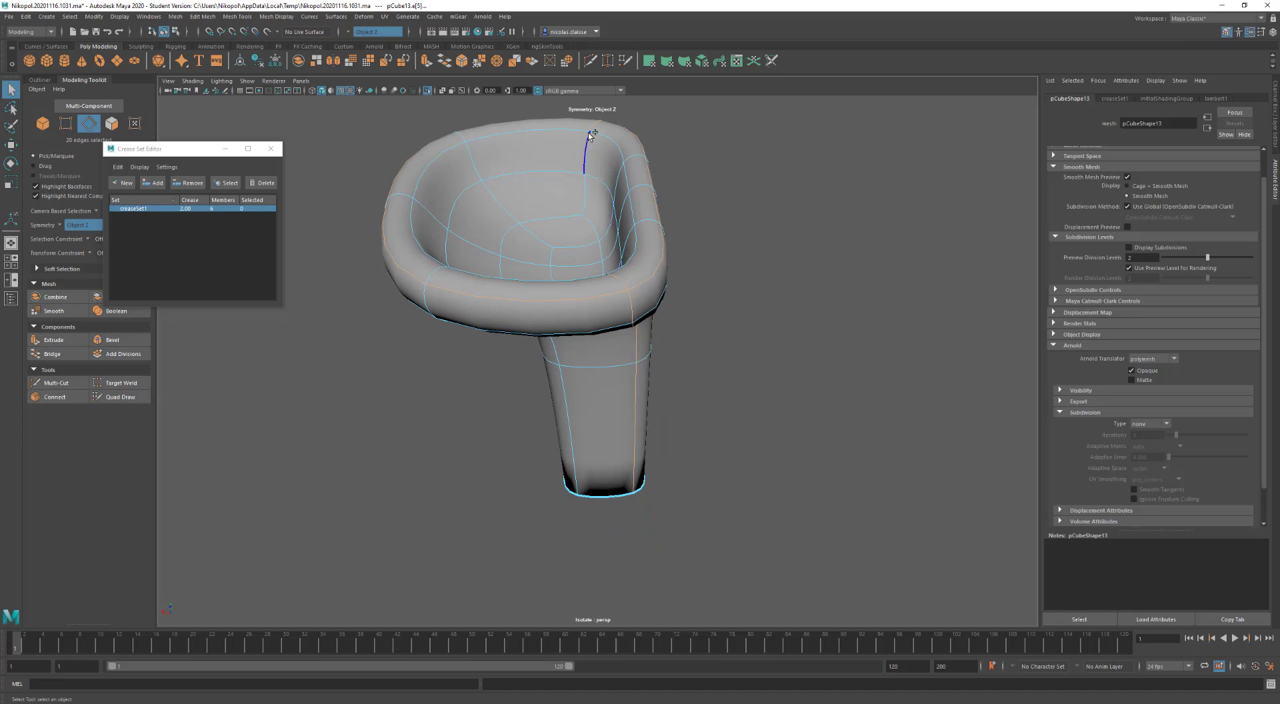
pyautogui.keyDown('ctrl'); pyautogui.click(572, 290); pyautogui.keyUp('ctrl')
pyautogui.click(153, 182)
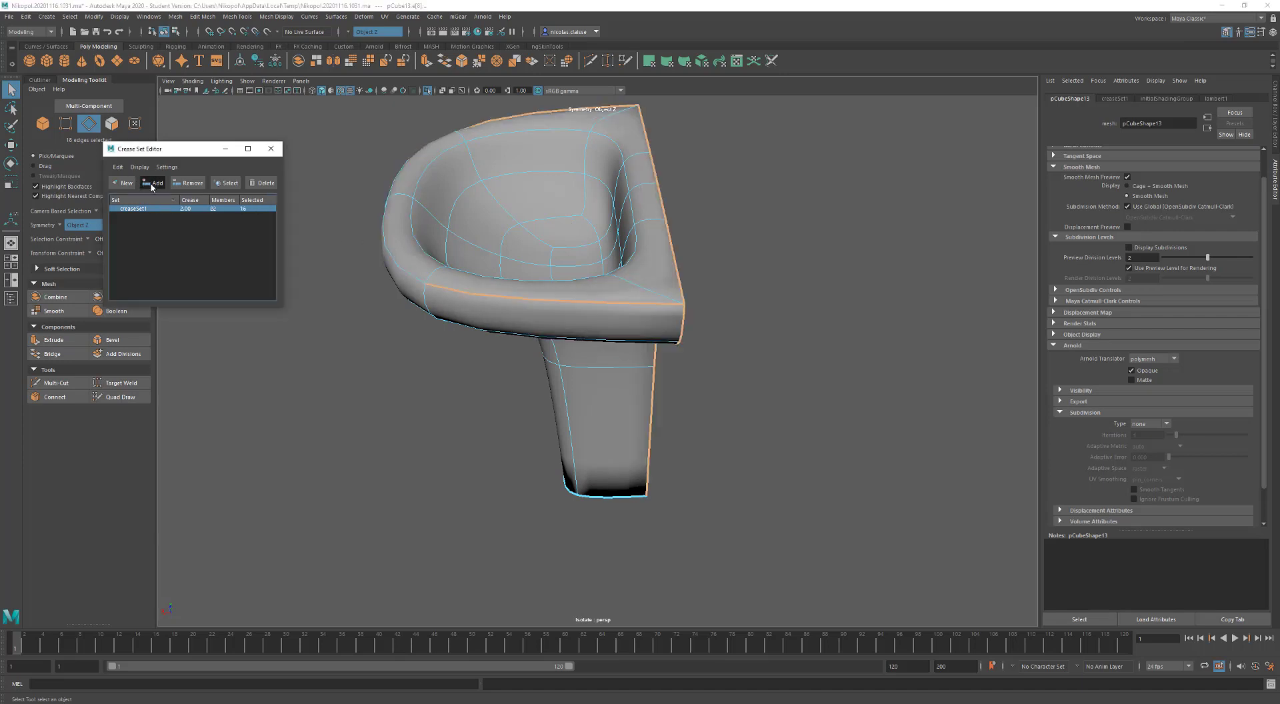
# Add the front edges of the basin's outer rim to the same crease set
pyautogui.click(540, 302)
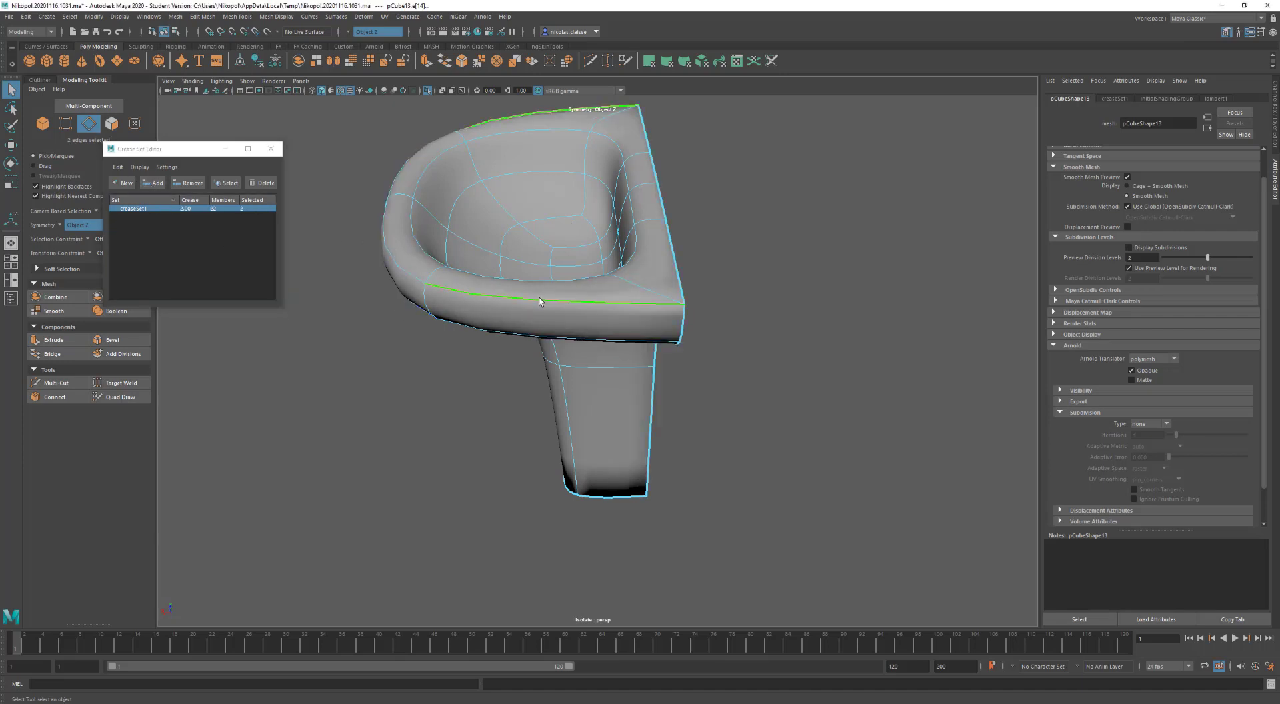
pyautogui.click(388, 267)
pyautogui.click(153, 183)
pyautogui.keyDown('alt'); pyautogui.moveTo(458, 352); pyautogui.dragTo(537, 349); pyautogui.keyUp('alt')
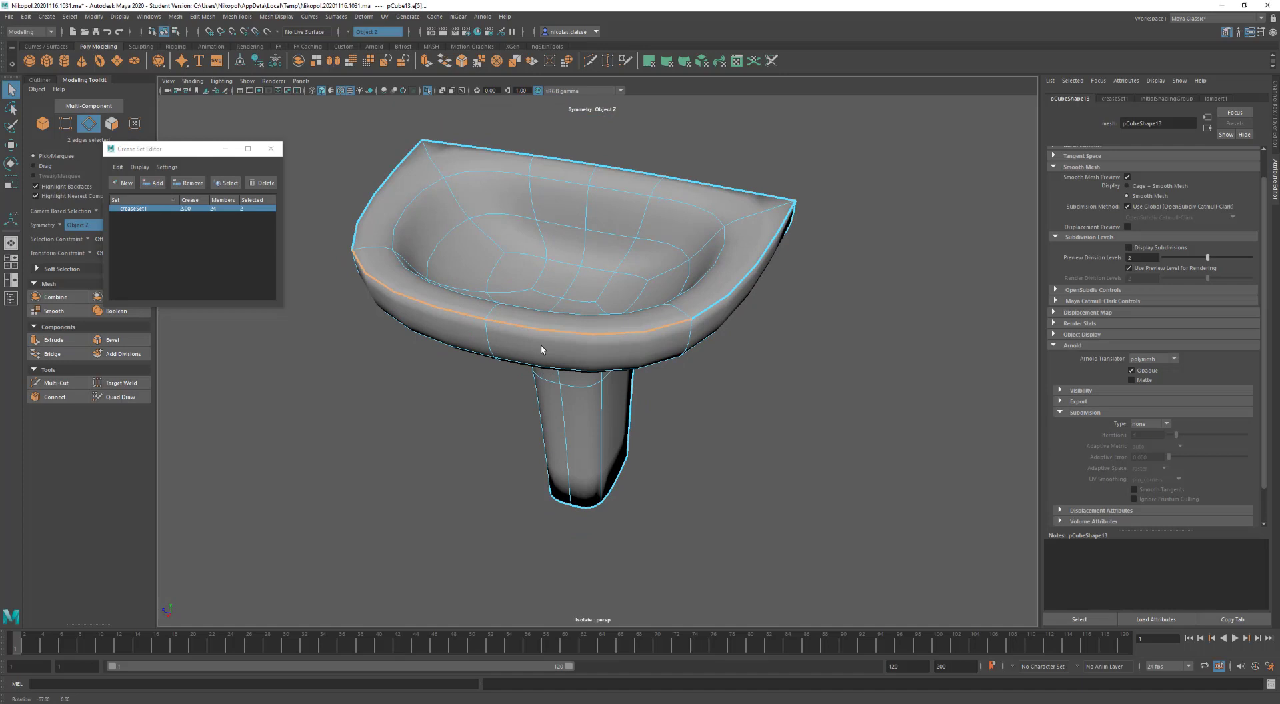
# Select the edge loops around the inner basin opening and create a second crease set from them
pyautogui.click(577, 186)
pyautogui.doubleClick(534, 262)
pyautogui.keyDown('shift'); pyautogui.click(562, 268); pyautogui.keyUp('shift')
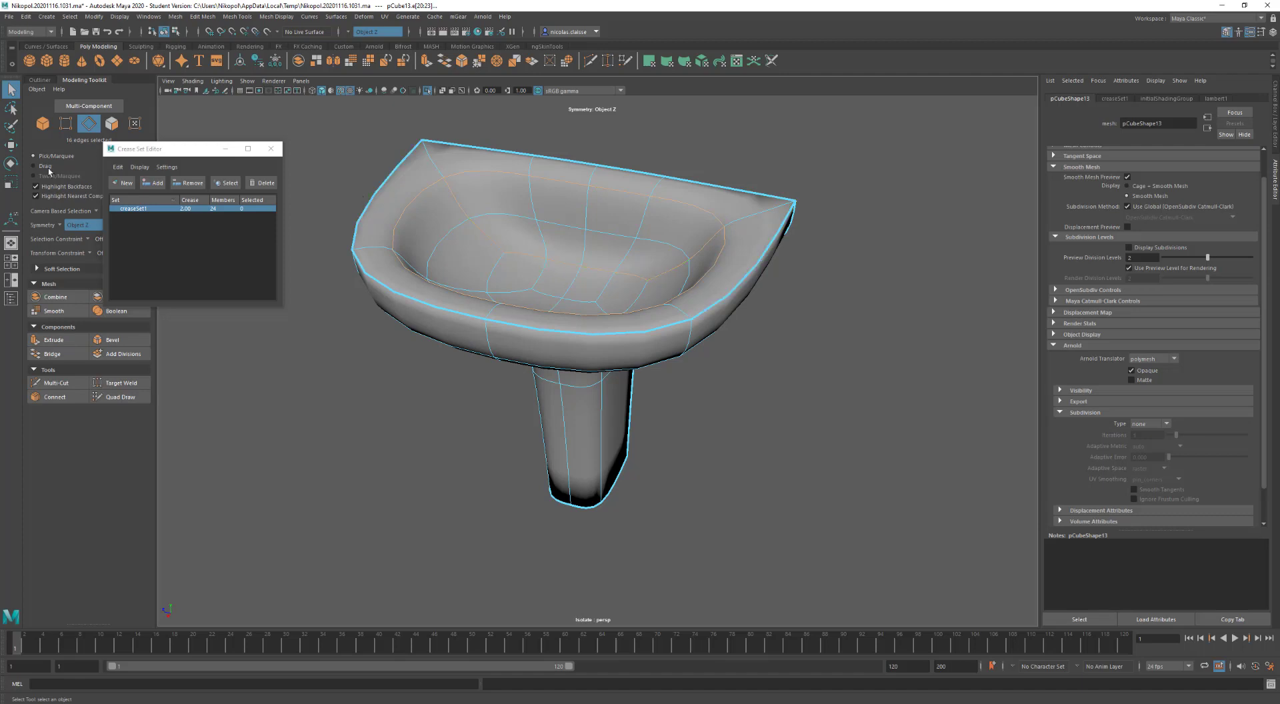
pyautogui.click(122, 183)
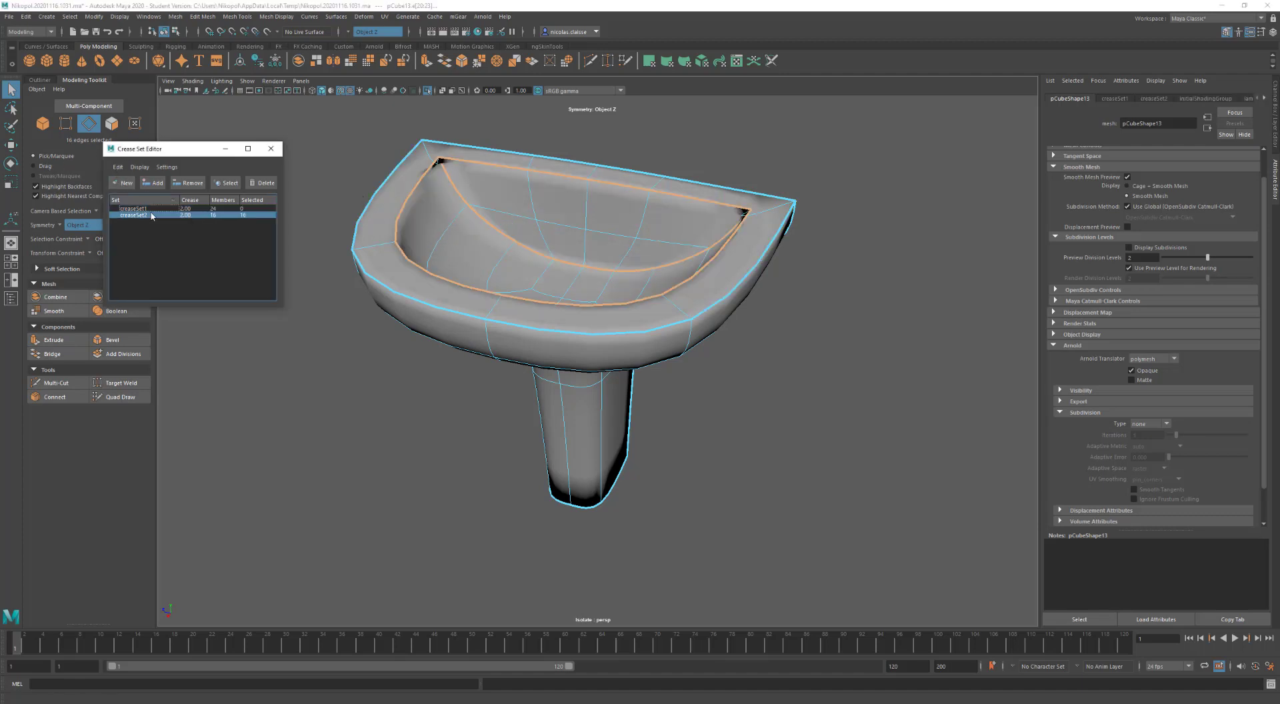
# Set the crease value of creaseSet2 to 1
pyautogui.click(191, 215)
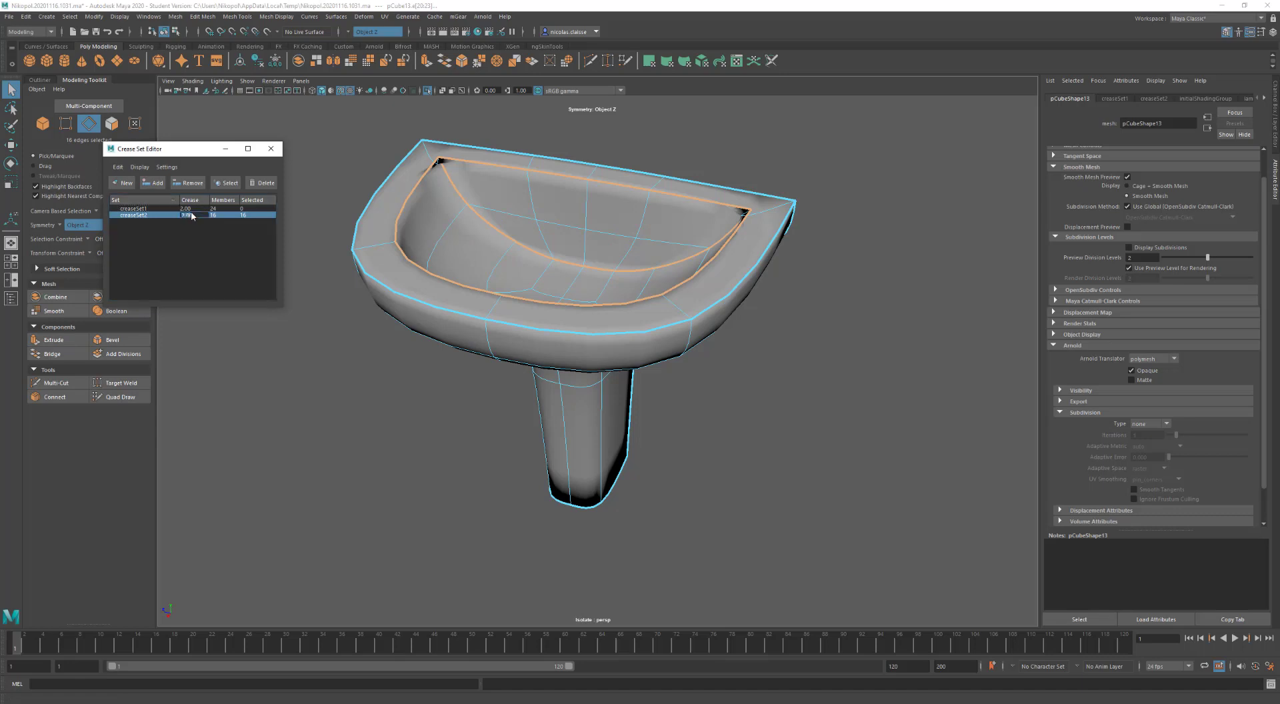
pyautogui.write('1')
pyautogui.press('Return')
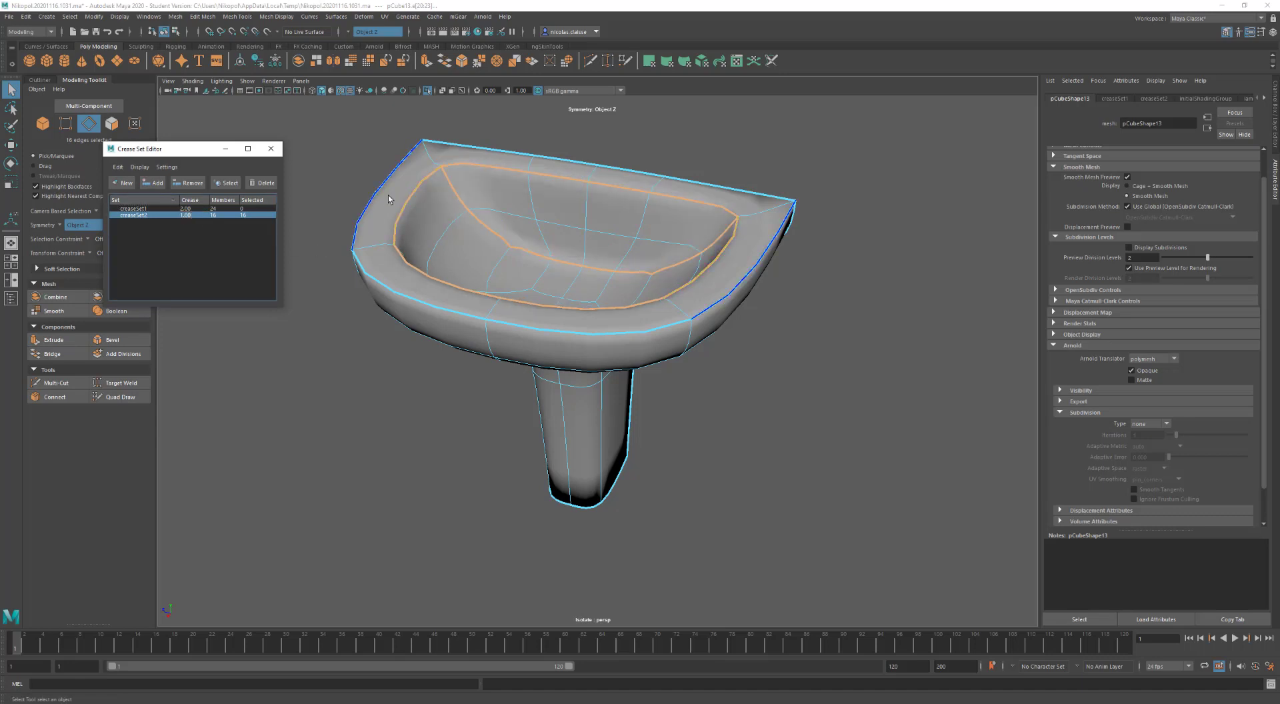
# Add the edges where the pedestal meets the underside of the basin to creaseSet2
pyautogui.keyDown('alt'); pyautogui.moveTo(649, 282); pyautogui.dragTo(800, 176); pyautogui.keyUp('alt')
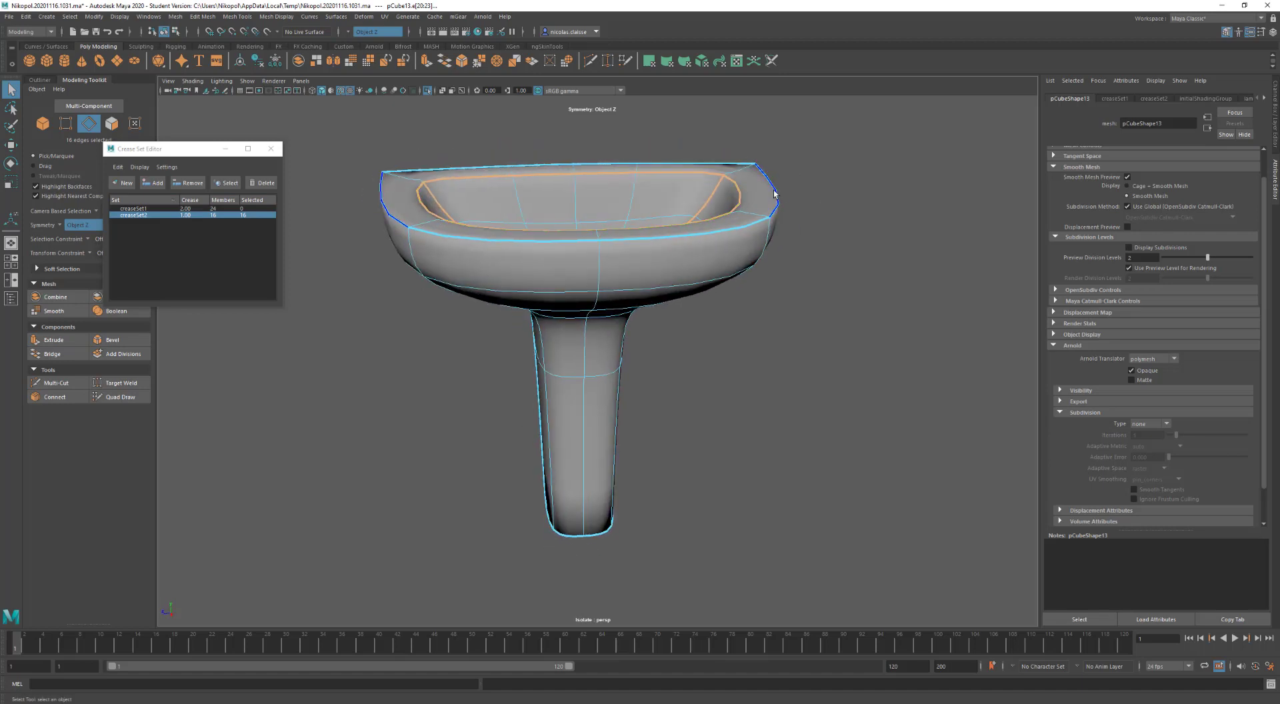
pyautogui.click(714, 252)
pyautogui.keyDown('alt'); pyautogui.moveTo(713, 252); pyautogui.dragTo(598, 222); pyautogui.keyUp('alt')
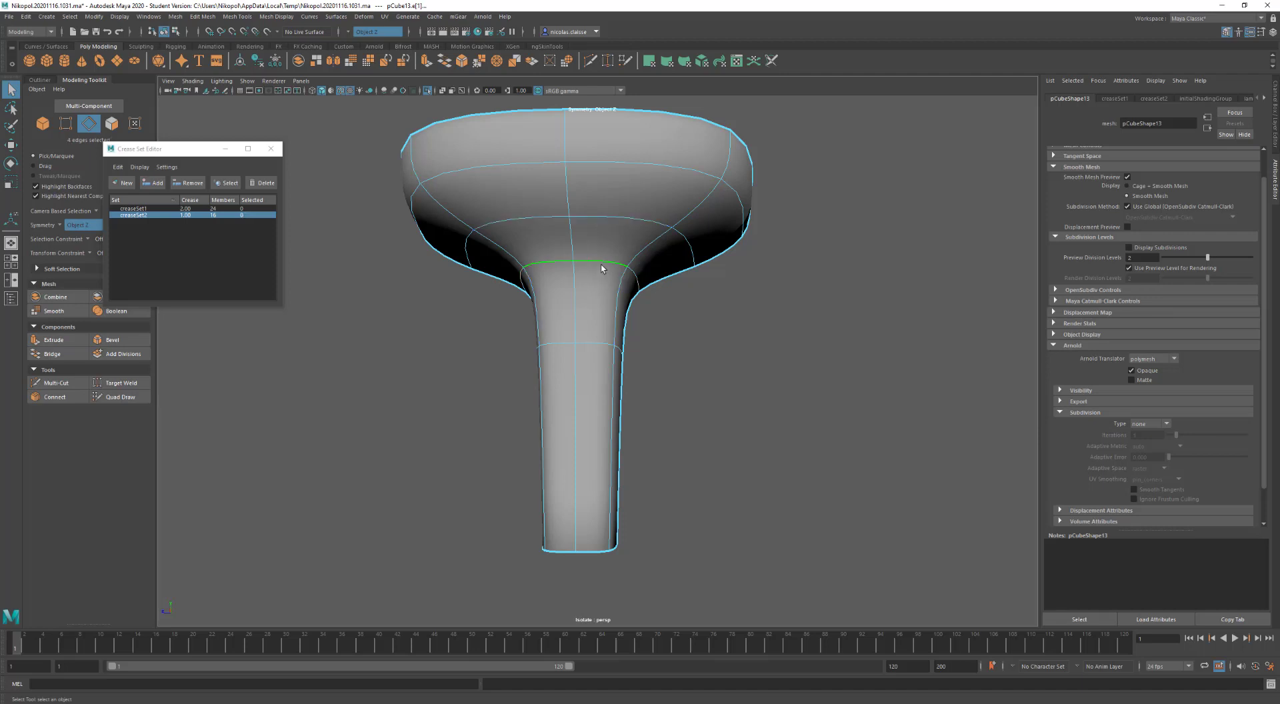
pyautogui.keyDown('alt'); pyautogui.moveTo(685, 322); pyautogui.dragTo(576, 318); pyautogui.keyUp('alt')
pyautogui.click(152, 182)
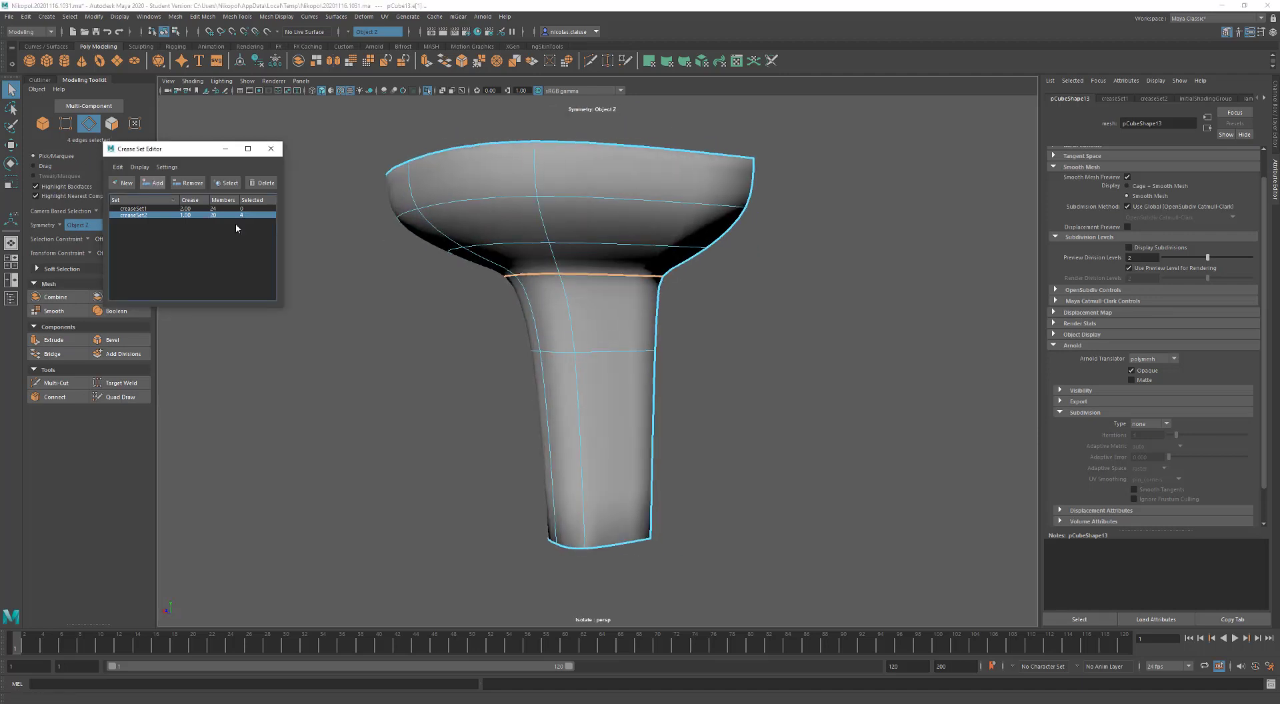
# Select the side and front edges of the sink's outer top rim and add them to creaseSet2
pyautogui.click(687, 315)
pyautogui.keyDown('alt'); pyautogui.moveTo(687, 315); pyautogui.dragTo(734, 378); pyautogui.keyUp('alt')
pyautogui.keyDown('alt'); pyautogui.moveTo(719, 366); pyautogui.dragTo(620, 274); pyautogui.keyUp('alt')
pyautogui.doubleClick(539, 351)
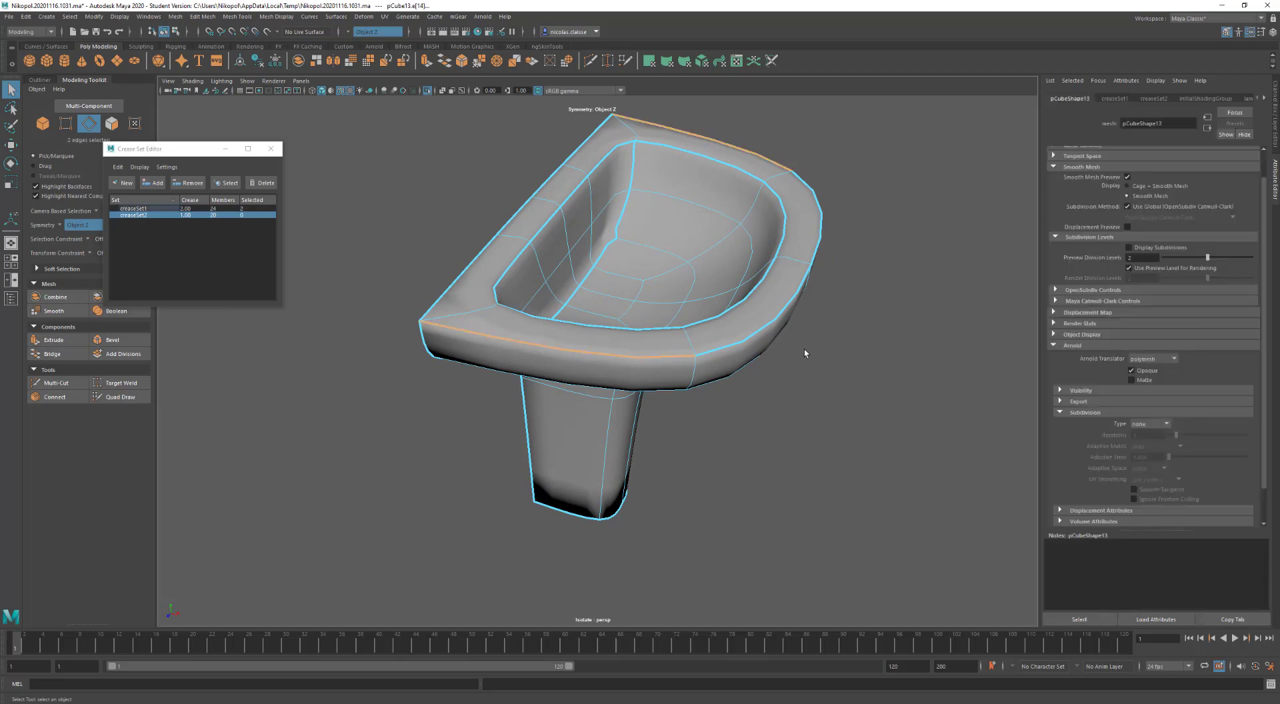
pyautogui.click(158, 184)
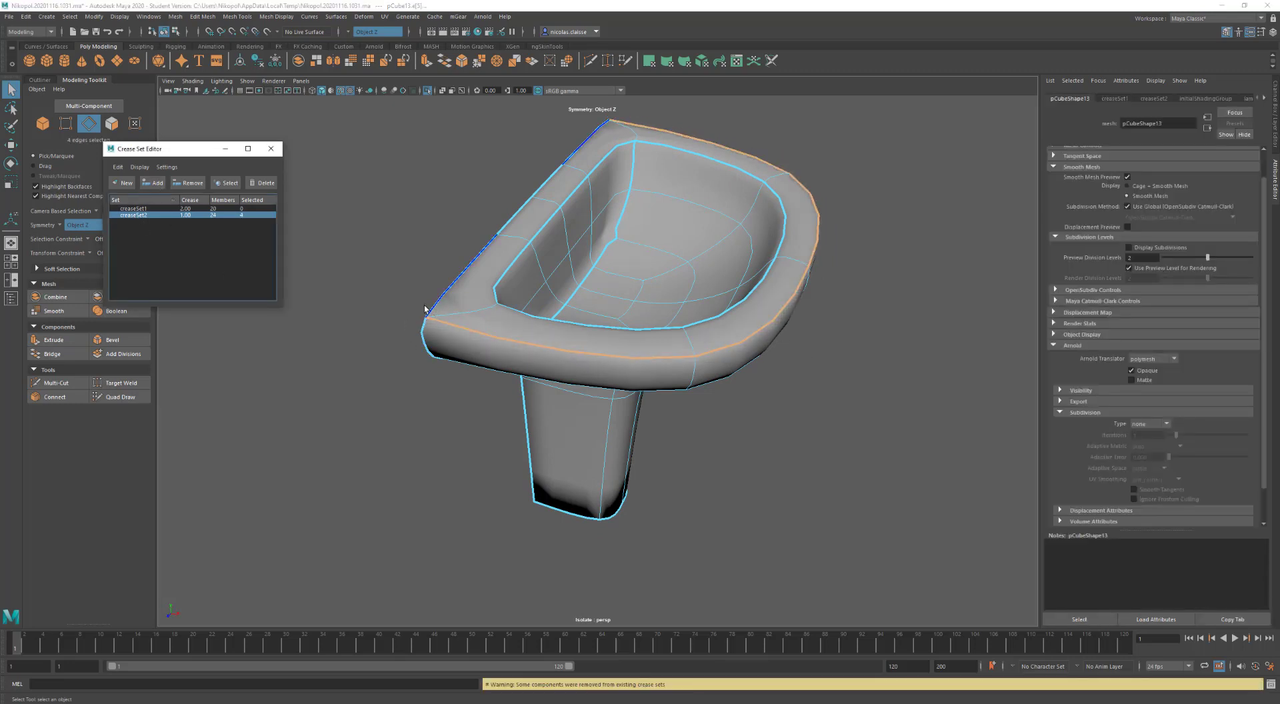
# Select the two back corner vertices of the sink's top rim and add them to creaseSet1
pyautogui.moveTo(425, 320); pyautogui.dragTo(393, 320, button='right')
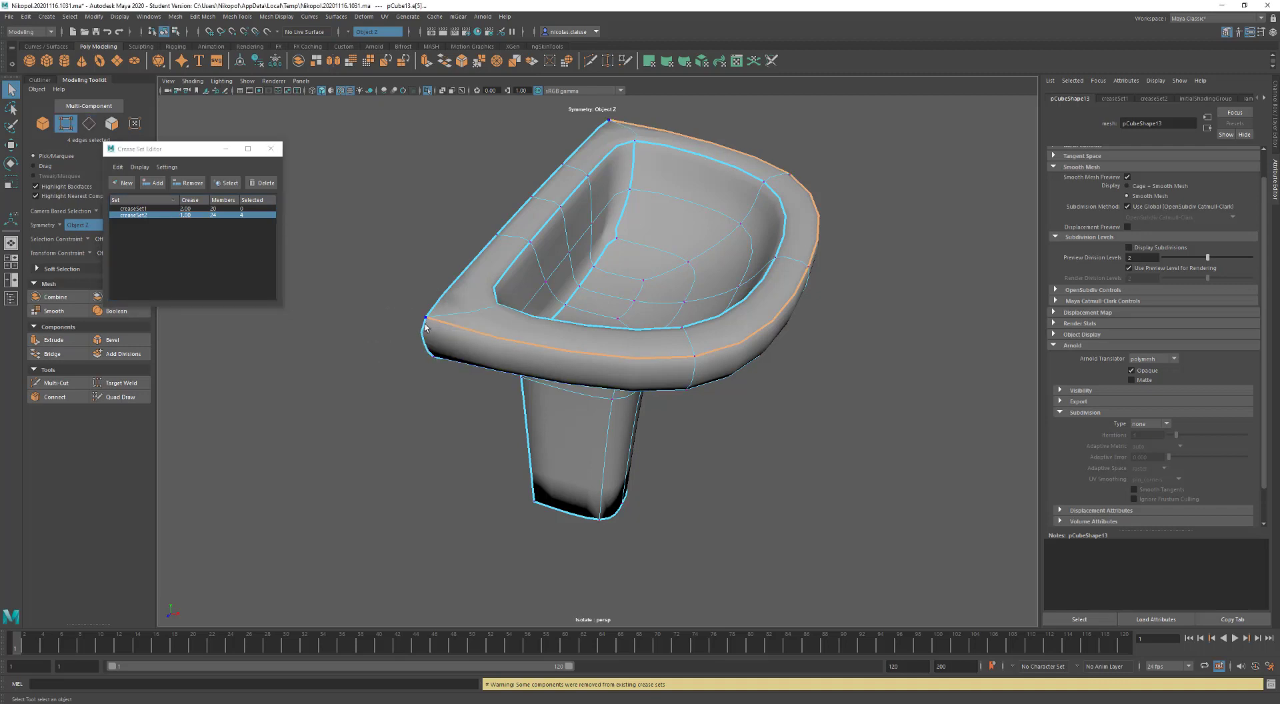
pyautogui.click(425, 325)
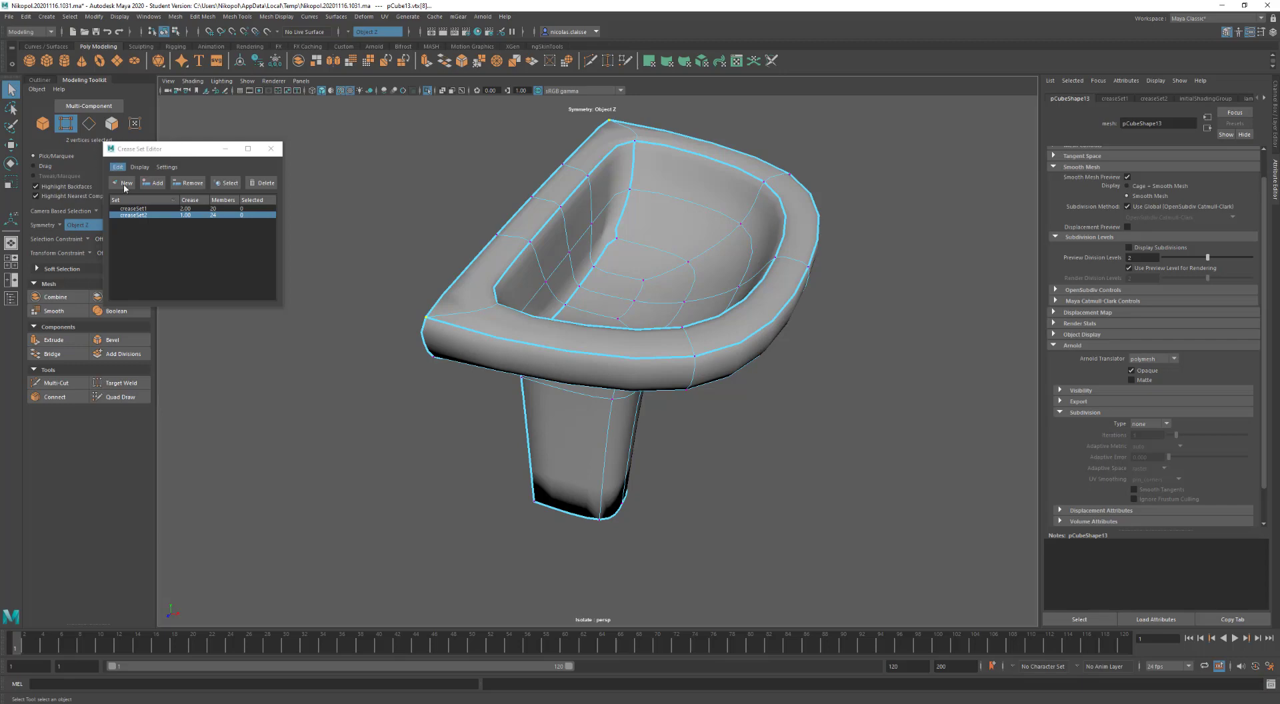
pyautogui.click(135, 211)
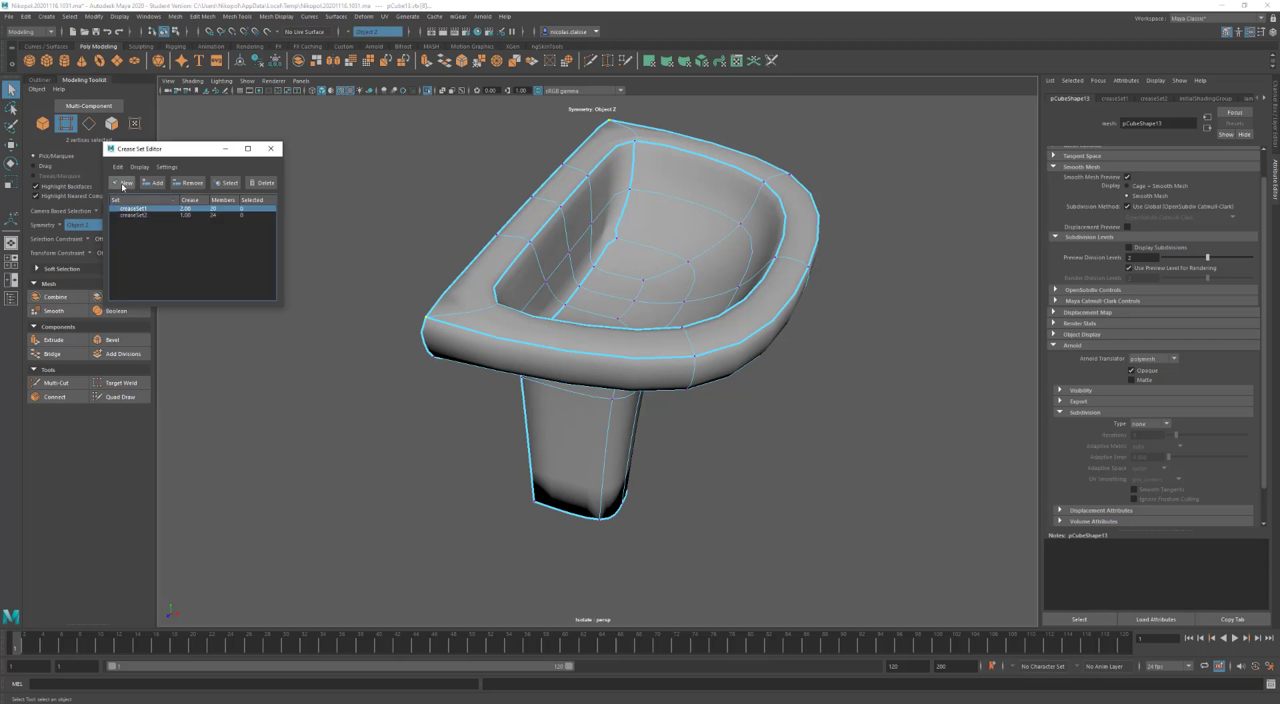
pyautogui.click(152, 183)
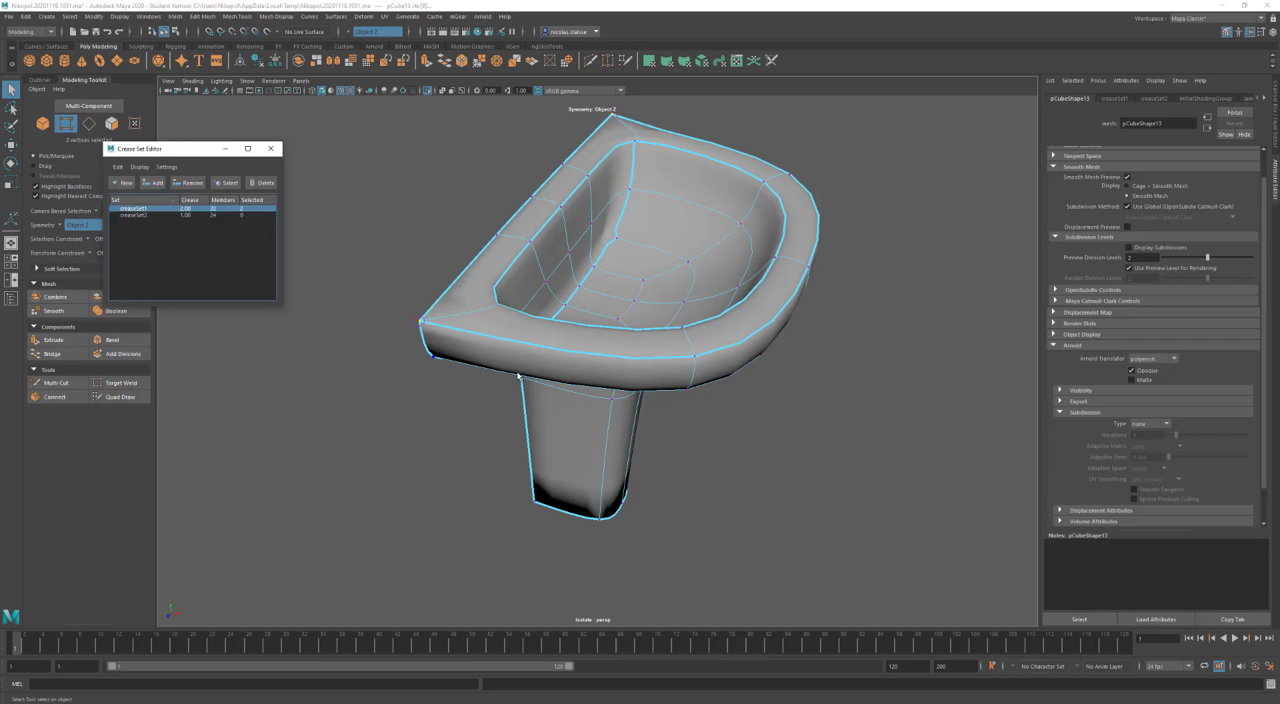
# Switch to edge selection and move the side and front edges of the outer top rim into creaseSet1
pyautogui.keyDown('alt'); pyautogui.moveTo(518, 375); pyautogui.dragTo(698, 226); pyautogui.keyUp('alt')
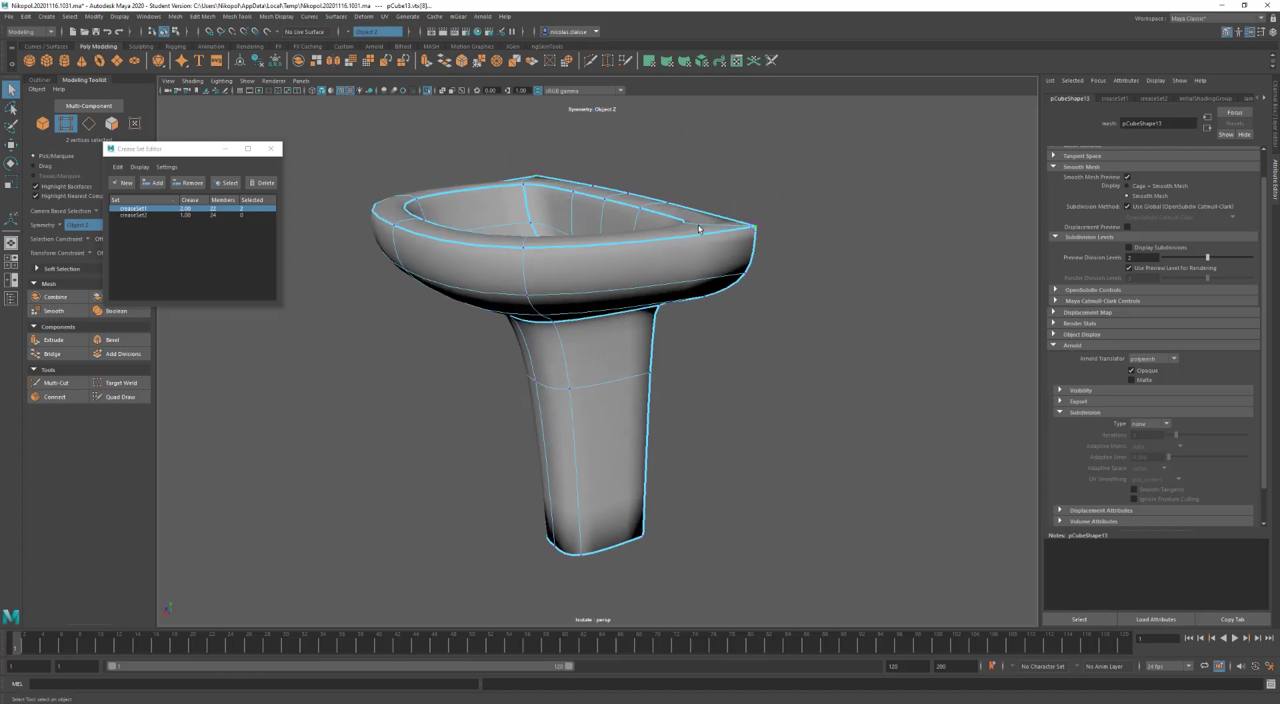
pyautogui.moveTo(694, 237); pyautogui.dragTo(694, 212, button='right')
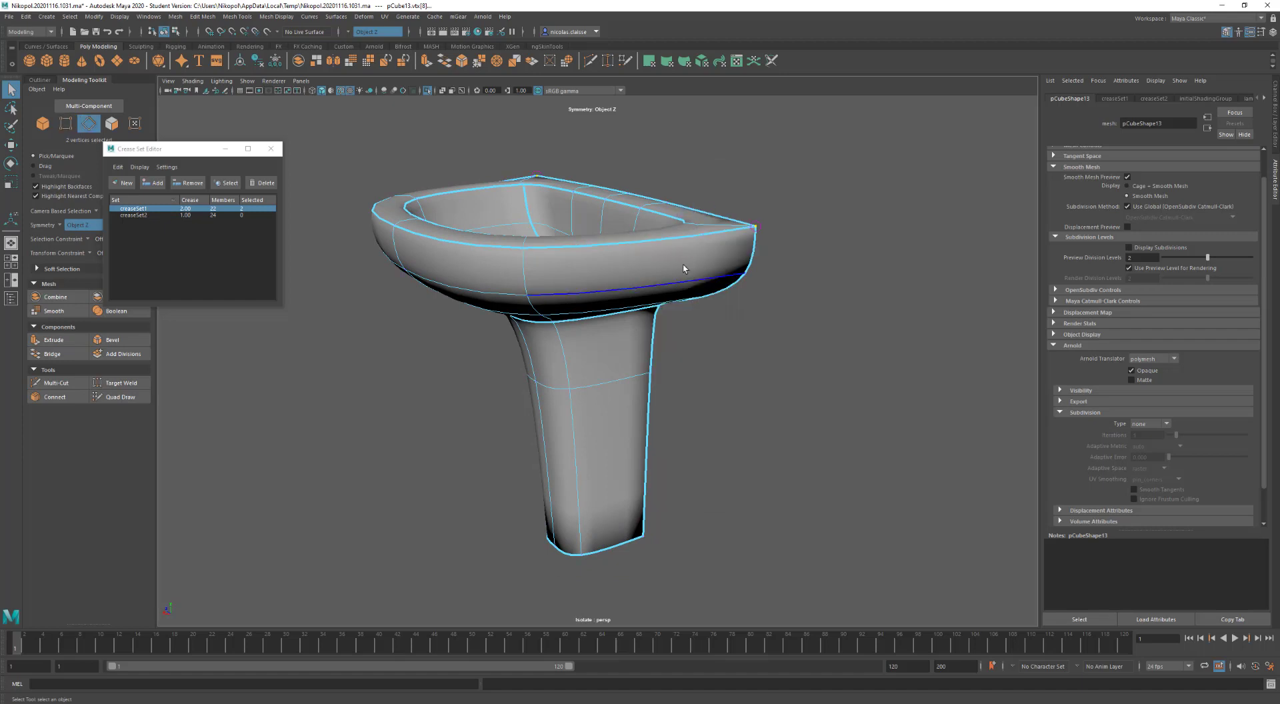
pyautogui.click(695, 233)
pyautogui.keyDown('shift'); pyautogui.click(491, 248); pyautogui.keyUp('shift')
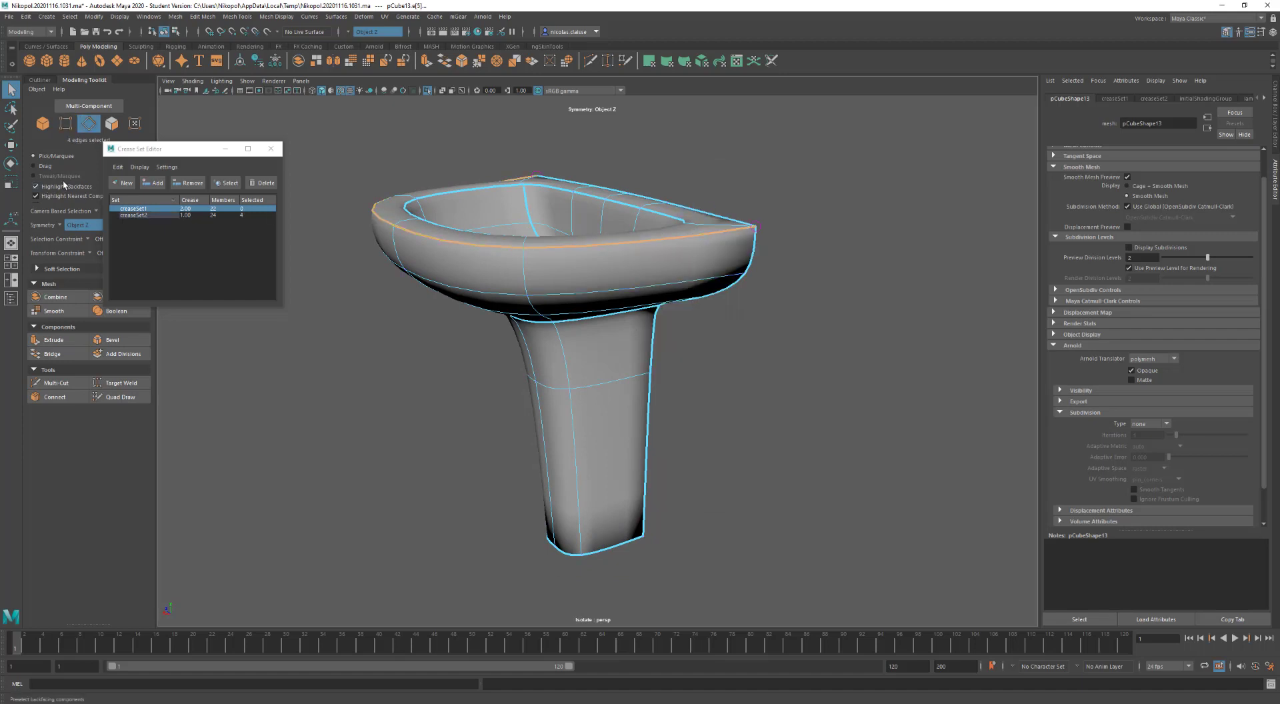
pyautogui.click(155, 185)
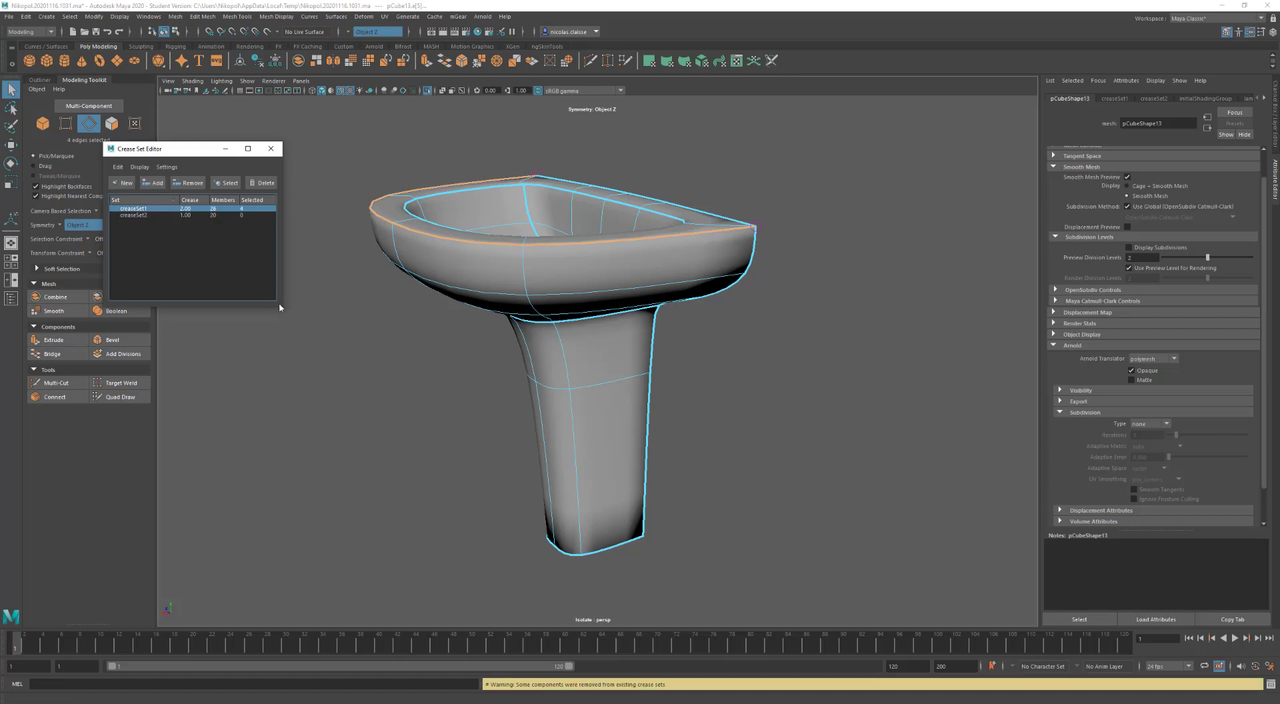
# Select the side and front edges of the basin floor and add them to creaseSet2
pyautogui.scroll(-3, 460, 345)
pyautogui.keyDown('alt'); pyautogui.moveTo(460, 346); pyautogui.dragTo(477, 300); pyautogui.keyUp('alt')
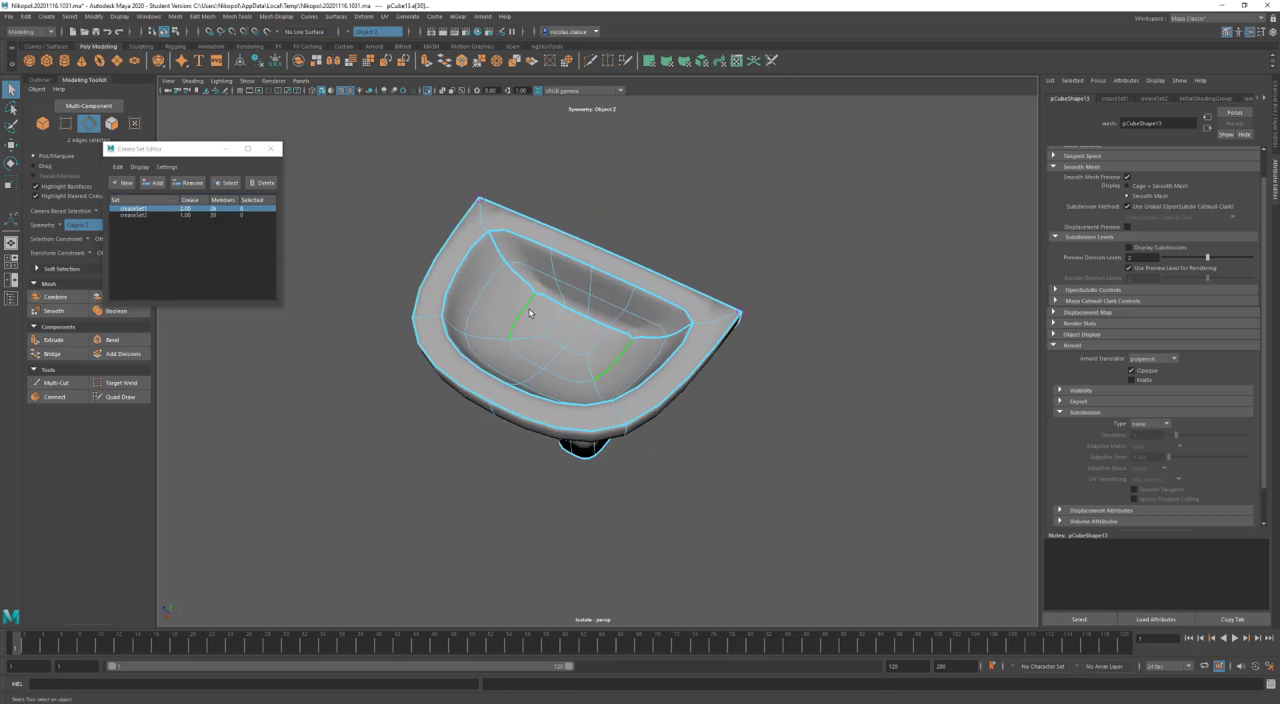
pyautogui.click(530, 367)
pyautogui.keyDown('shift'); pyautogui.click(155, 215); pyautogui.keyUp('shift')
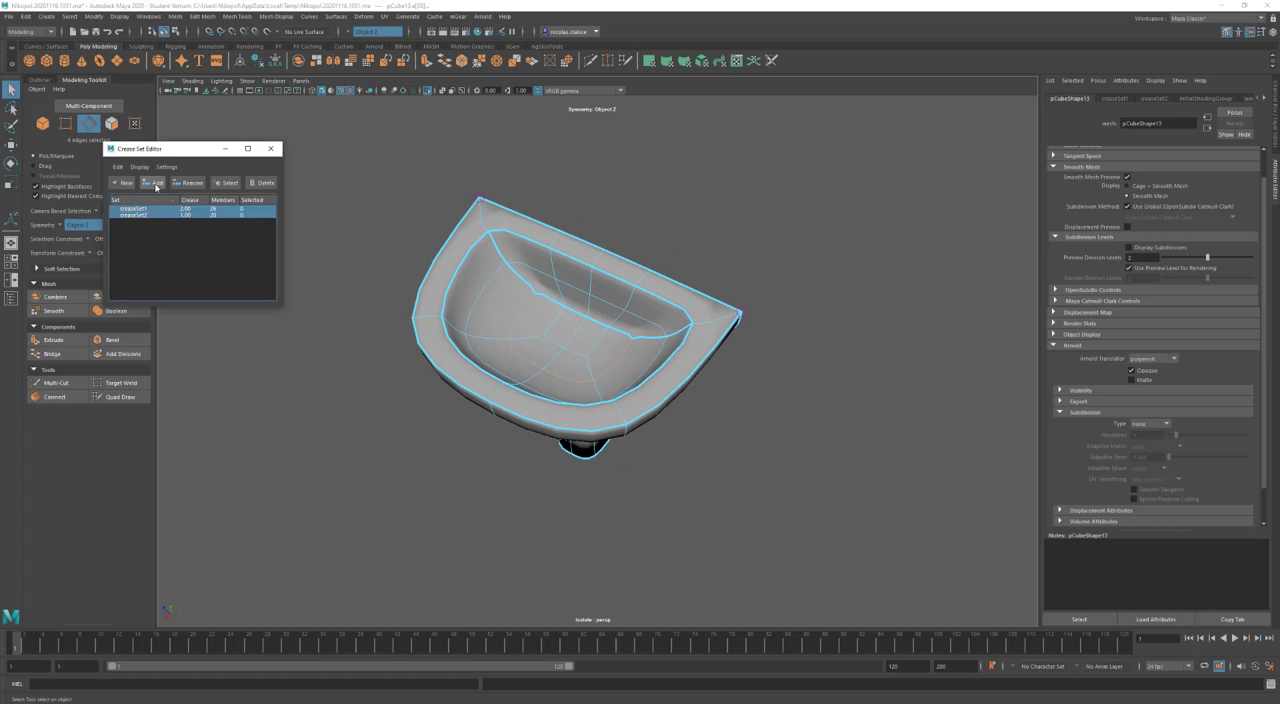
pyautogui.click(154, 182)
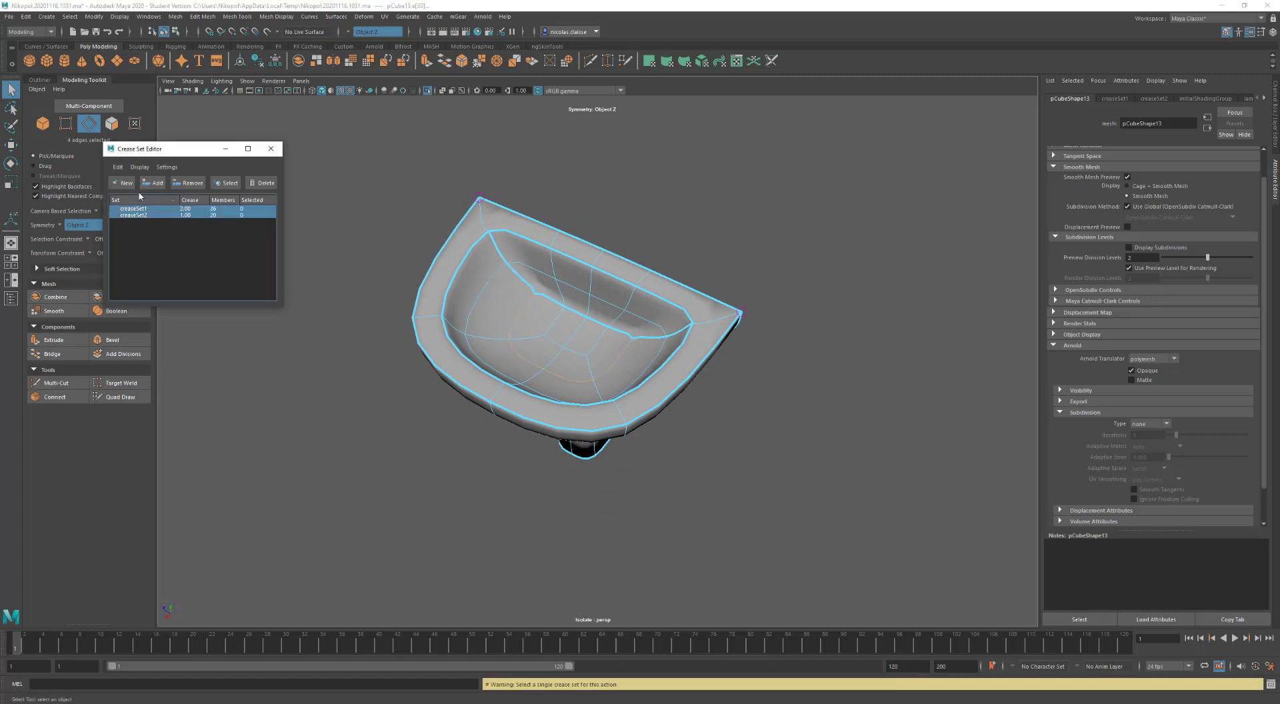
pyautogui.click(145, 215)
pyautogui.click(154, 183)
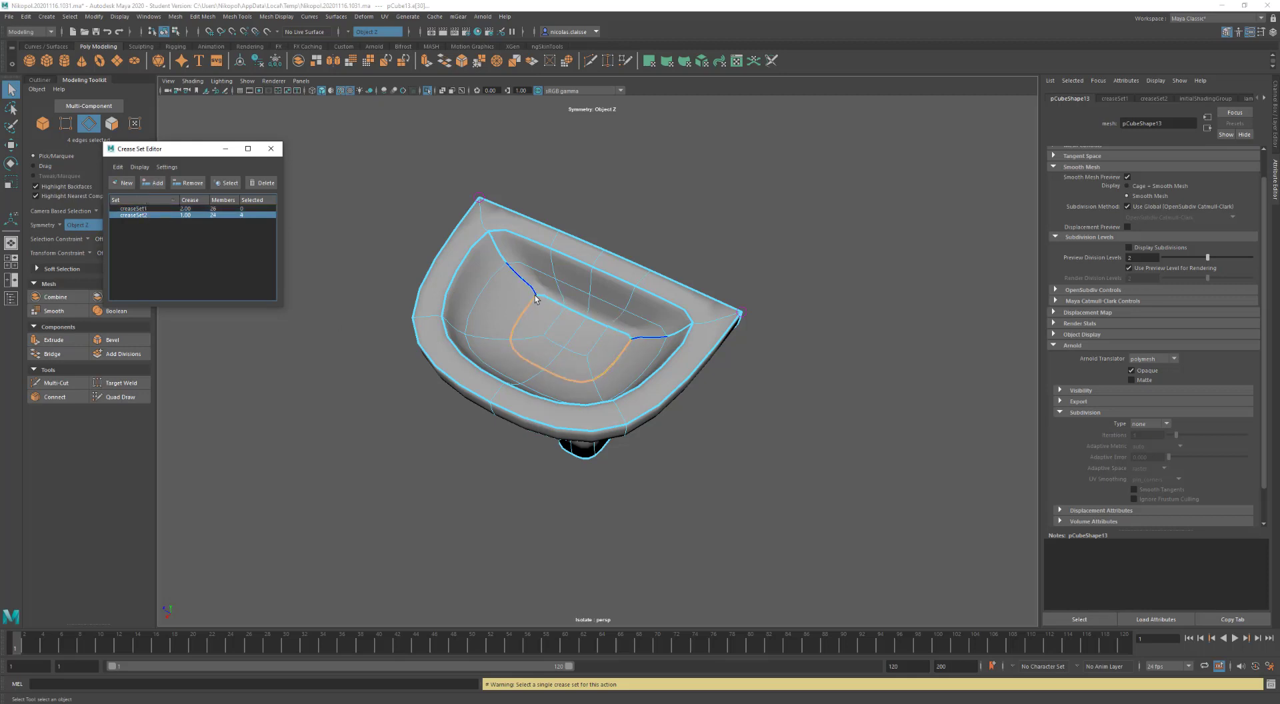
# Return to object selection, inspect the creased sink and turn off its smooth mesh preview
pyautogui.press('F8')
pyautogui.keyDown('alt'); pyautogui.moveTo(537, 299); pyautogui.dragTo(655, 366); pyautogui.keyUp('alt')
pyautogui.click(759, 360)
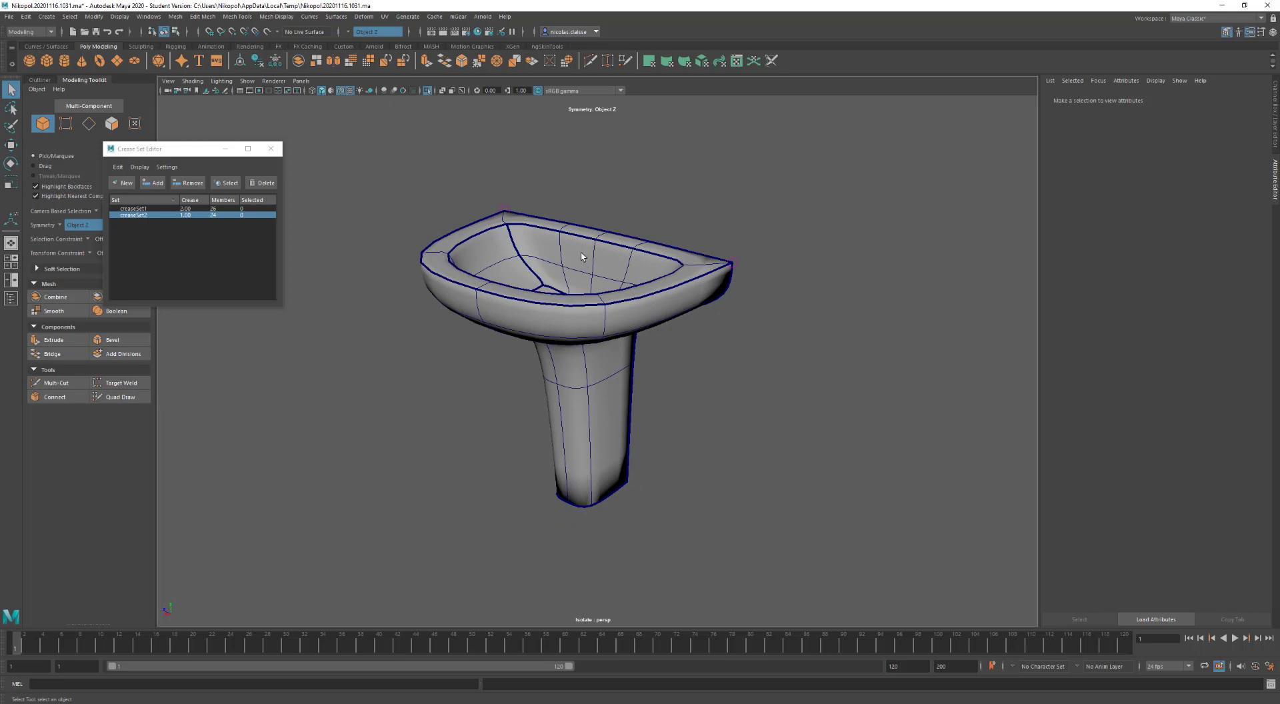
pyautogui.keyDown('alt'); pyautogui.moveTo(571, 301); pyautogui.dragTo(587, 335); pyautogui.keyUp('alt')
pyautogui.click(587, 336)
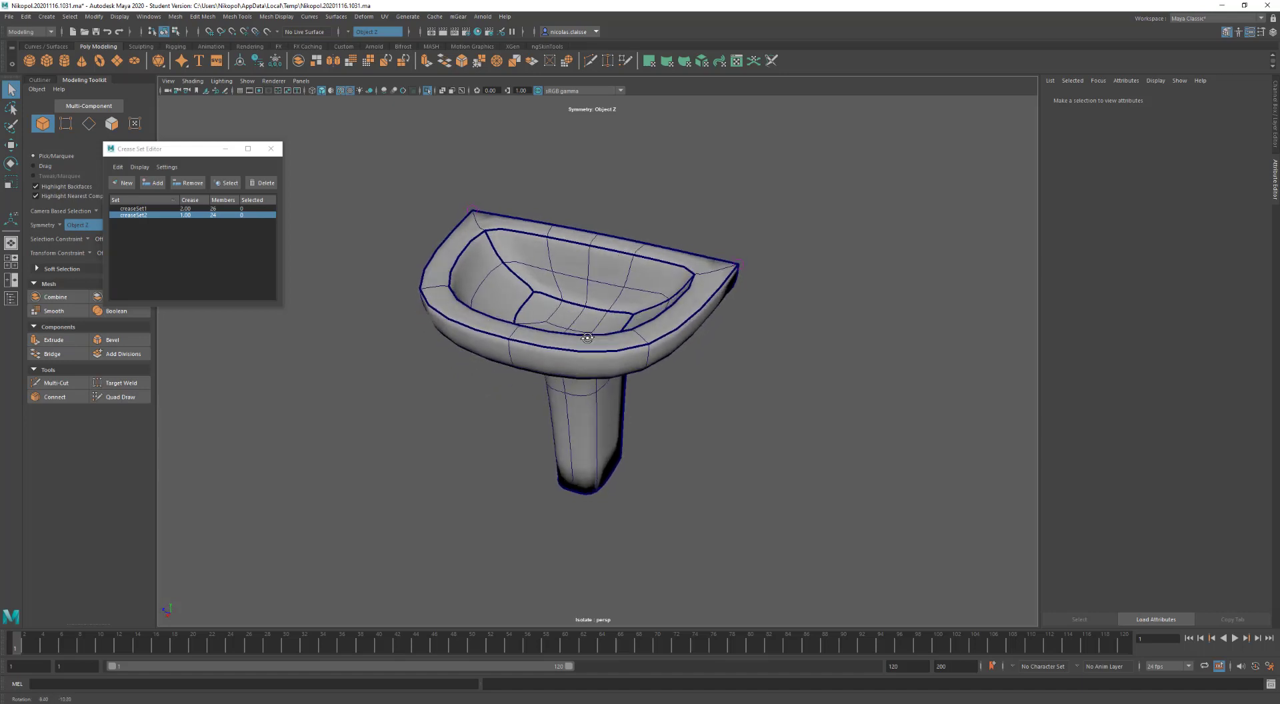
pyautogui.press('1')
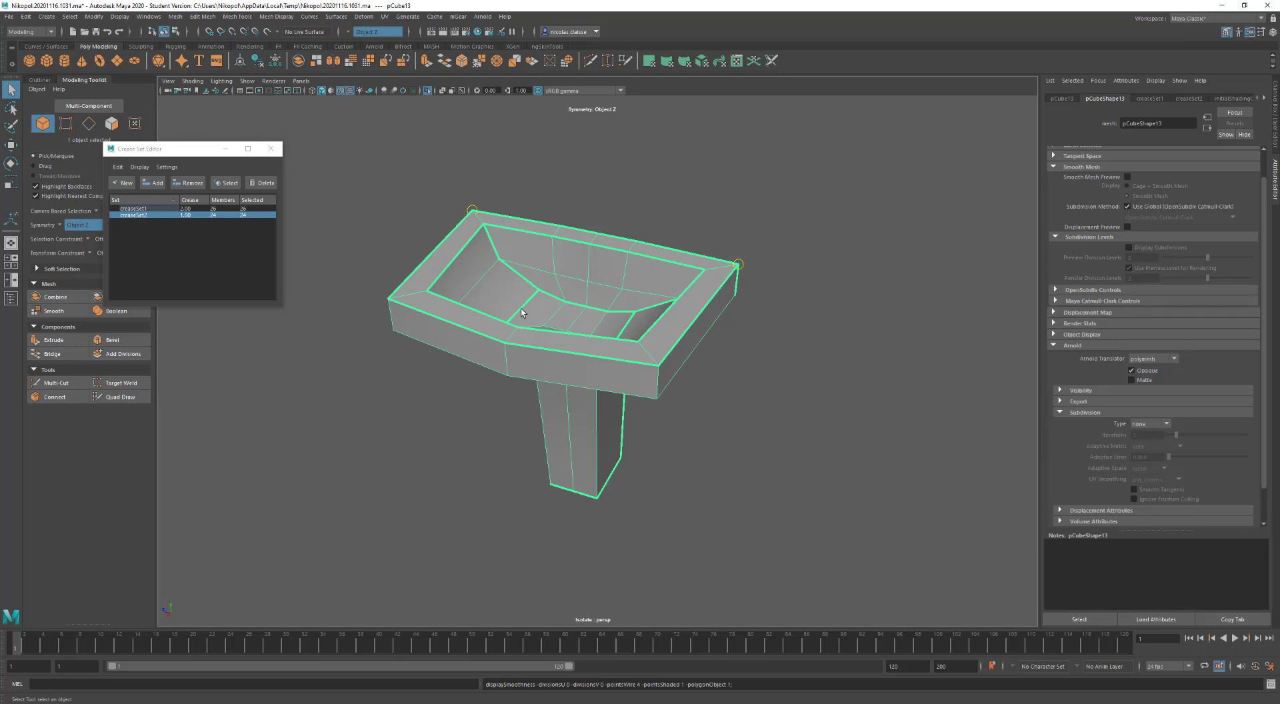
# Try the Smooth operation on the sink, comparing 1 and 2 divisions and ending on 2
pyautogui.keyDown('shift'); pyautogui.moveTo(522, 313); pyautogui.dragTo(531, 373, button='right'); pyautogui.keyUp('shift')
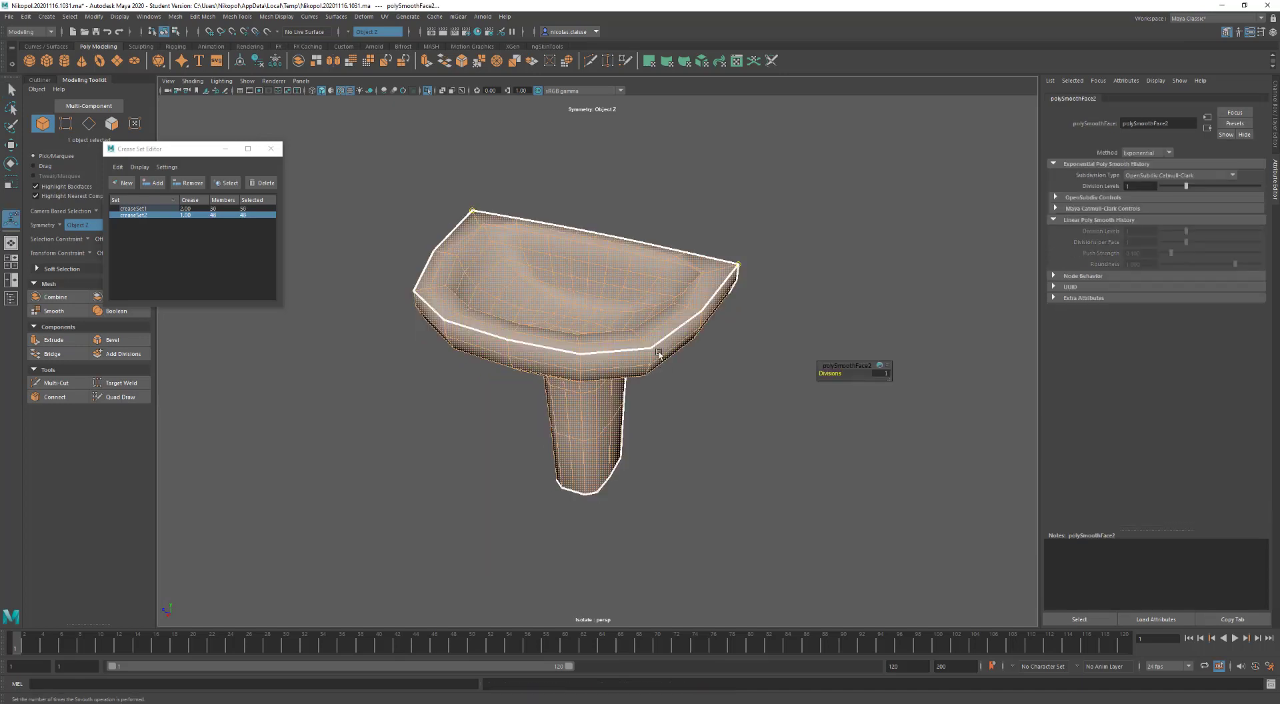
pyautogui.moveTo(827, 370); pyautogui.dragTo(829, 371)
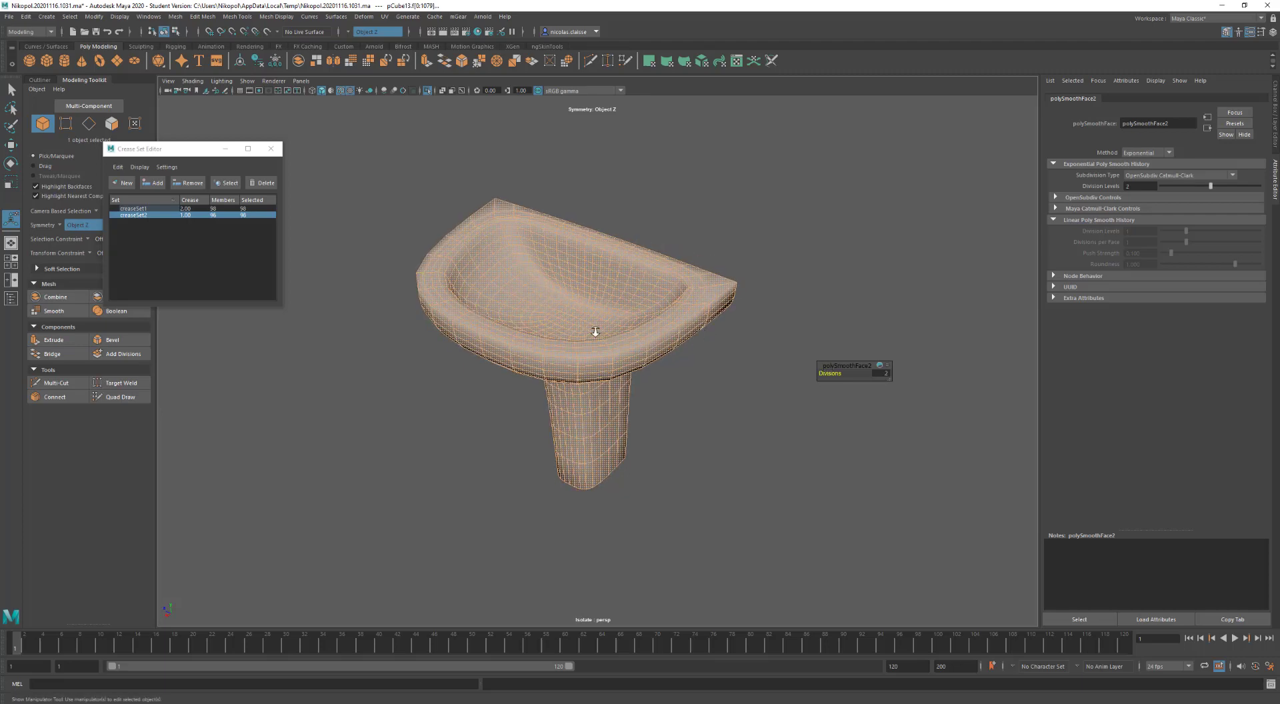
pyautogui.keyDown('alt'); pyautogui.moveTo(591, 329); pyautogui.dragTo(687, 438, button='right'); pyautogui.keyUp('alt')
pyautogui.scroll(2, 594, 349)
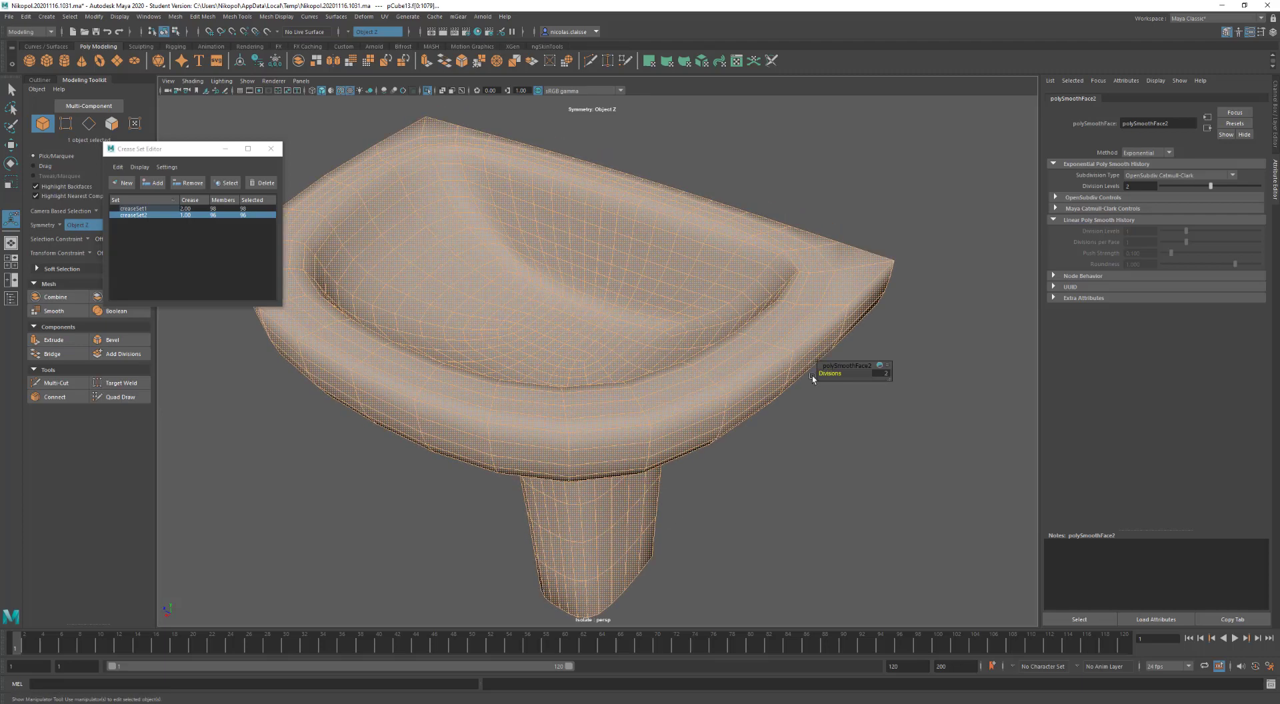
pyautogui.moveTo(832, 374); pyautogui.dragTo(830, 374)
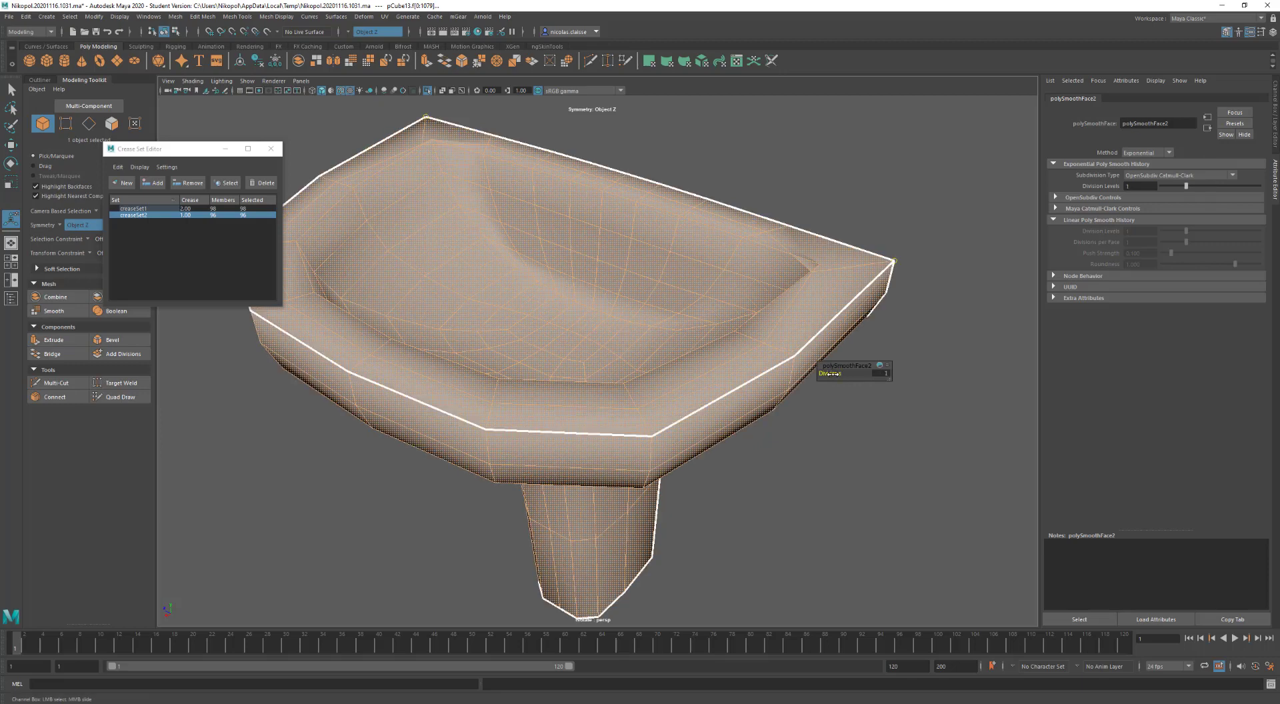
pyautogui.moveTo(830, 373); pyautogui.dragTo(829, 373)
pyautogui.moveTo(823, 373); pyautogui.dragTo(828, 373)
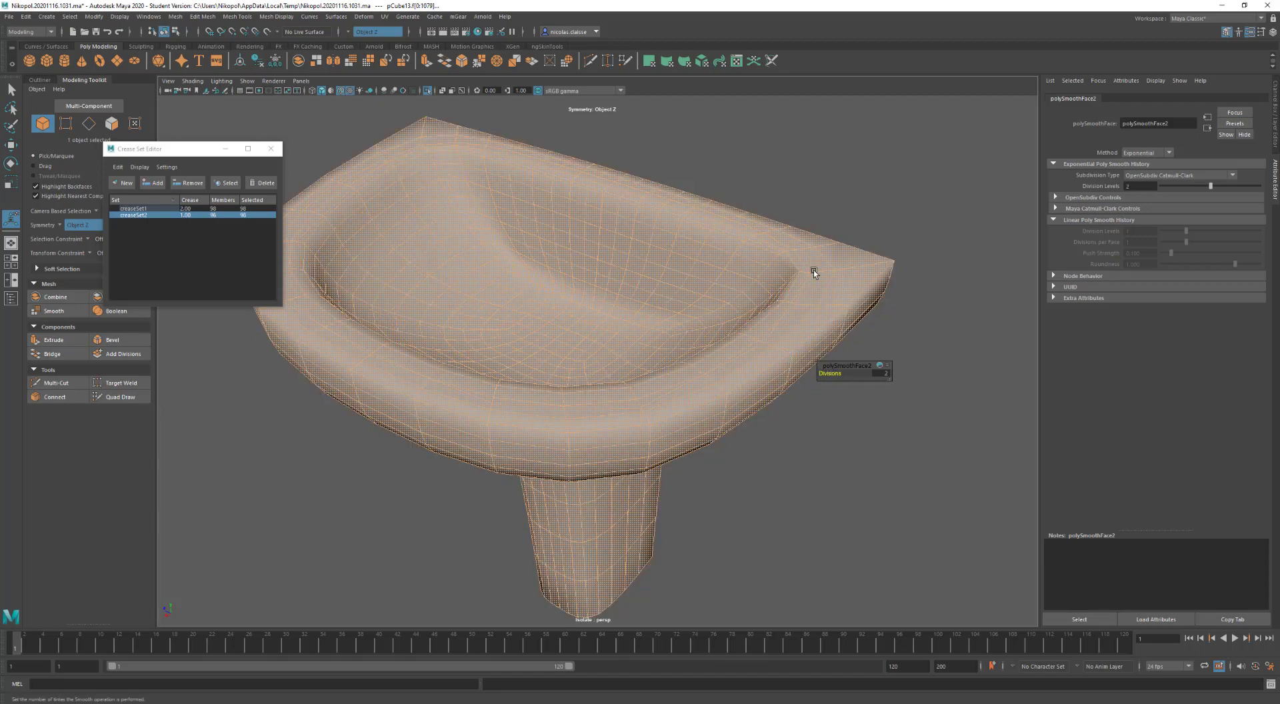
pyautogui.keyDown('alt'); pyautogui.moveTo(763, 321); pyautogui.dragTo(767, 321); pyautogui.keyUp('alt')
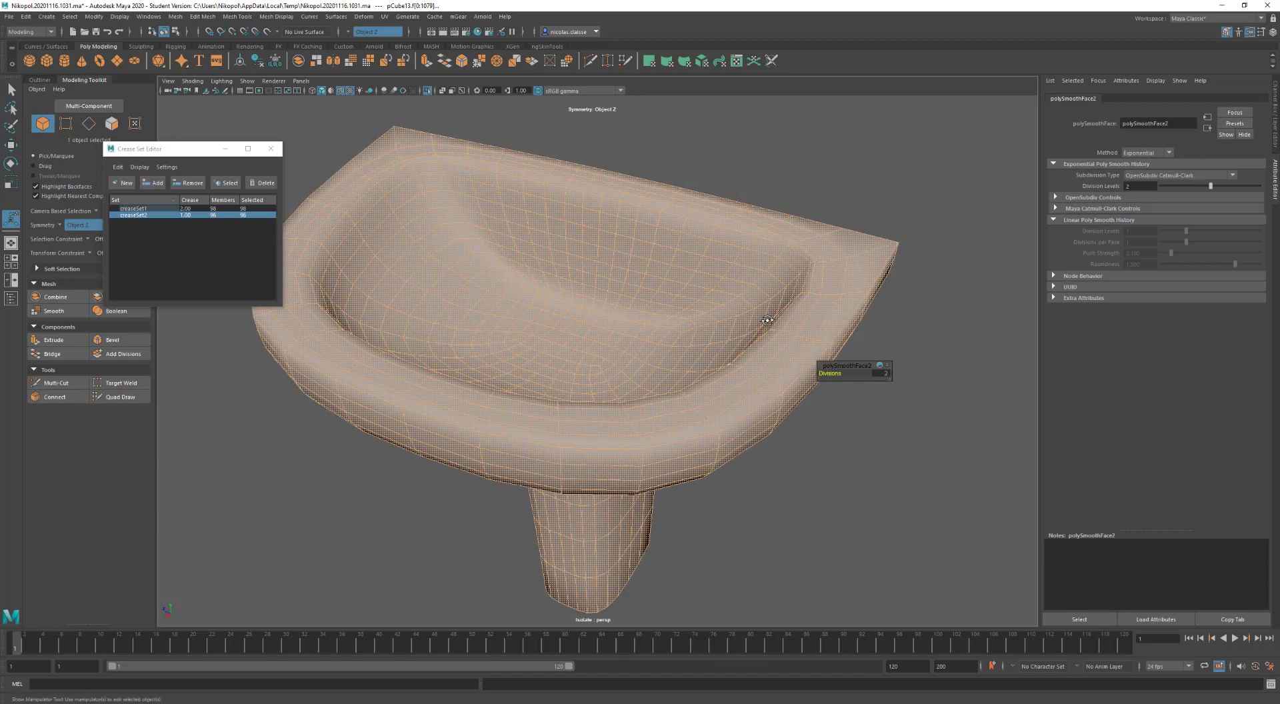
# Undo the Smooth operation on the sink
pyautogui.hotkey('ctrl', 'z')
pyautogui.hotkey('ctrl', 'z')
pyautogui.hotkey('ctrl', 'z')
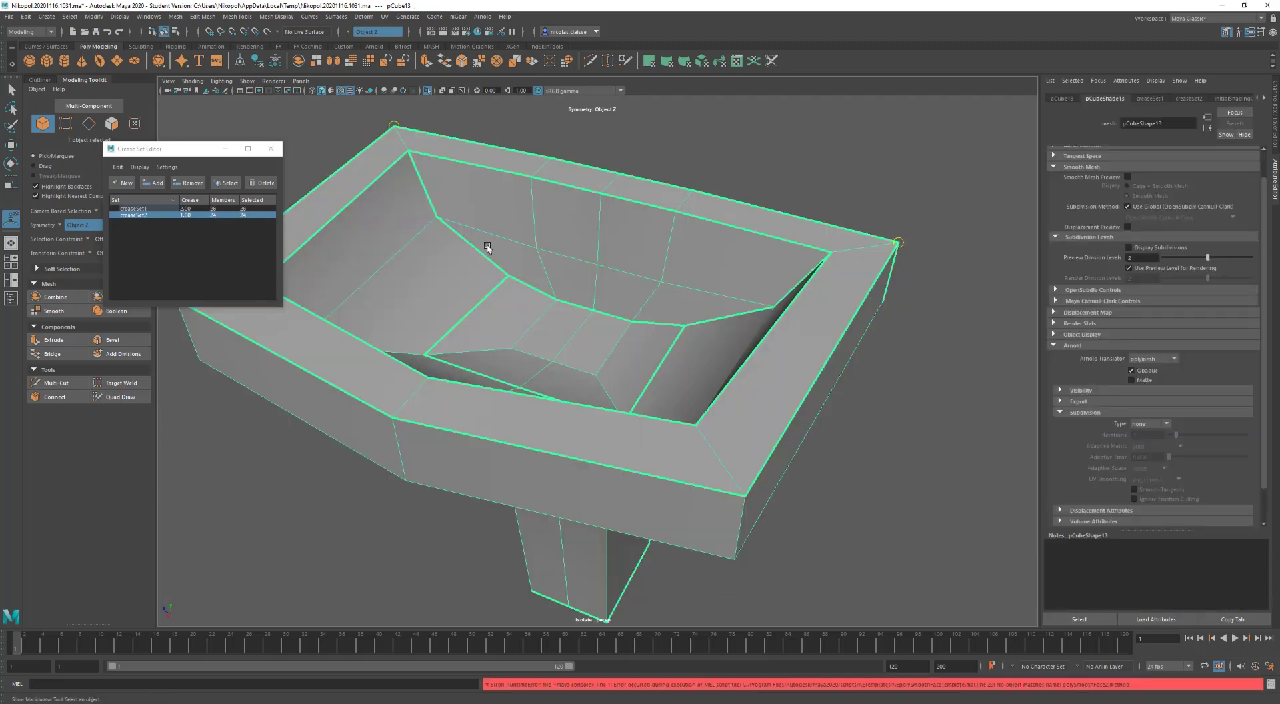
# Select the diagonal edges joining the inner and outer back corners of the rim and add them to creaseSet2
pyautogui.moveTo(863, 252); pyautogui.dragTo(866, 227, button='right')
pyautogui.click(863, 250)
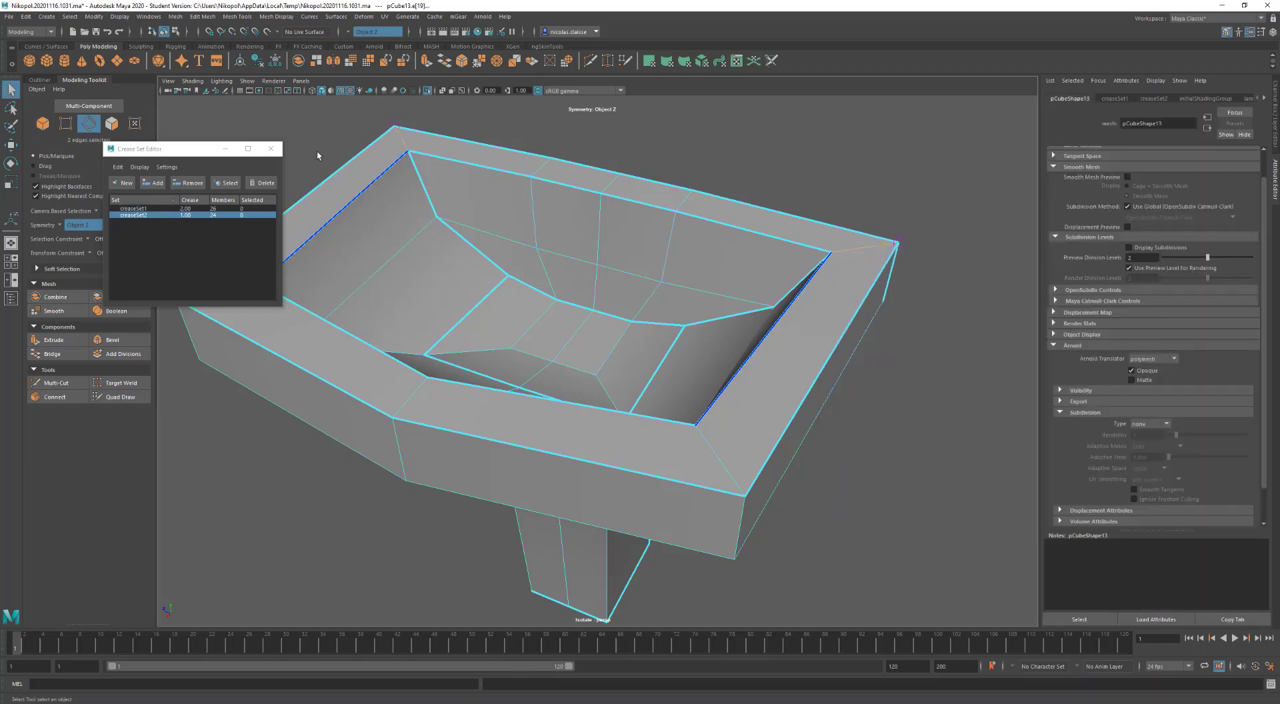
pyautogui.click(153, 184)
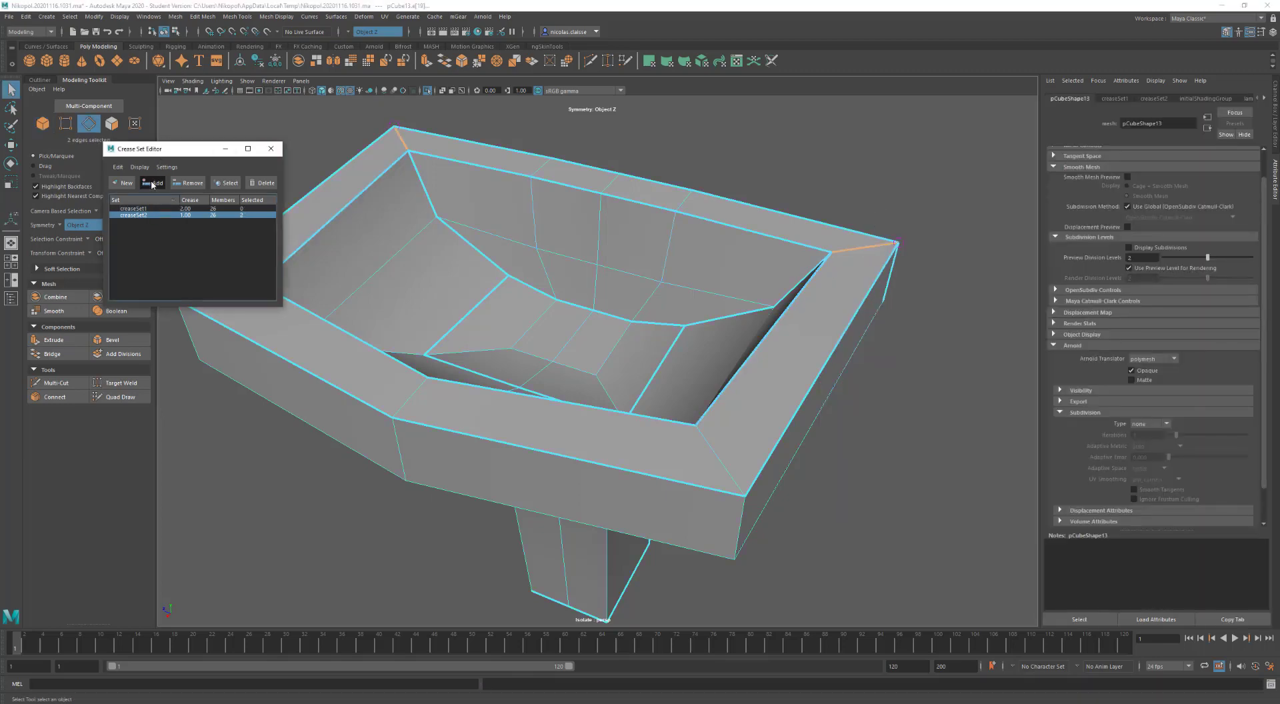
# Check the sink's corner creases in smooth mesh preview, then return to the unsmoothed mesh and object selection
pyautogui.click(751, 316)
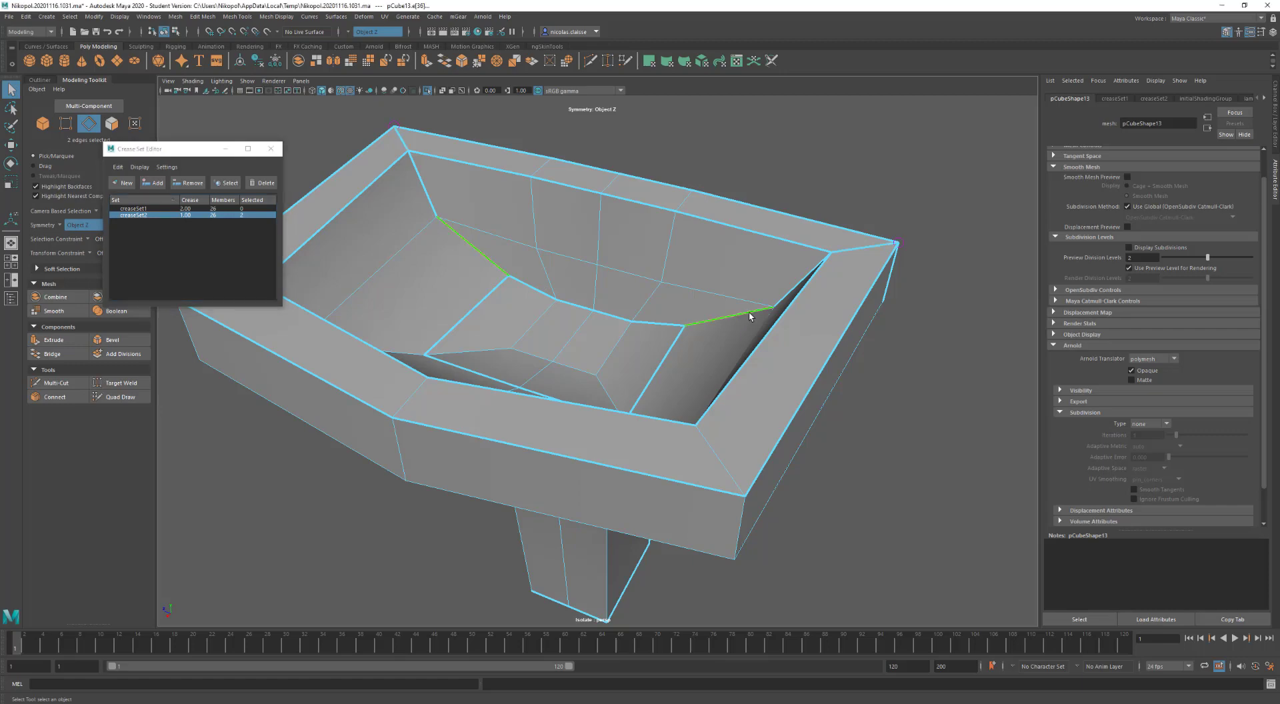
pyautogui.press('3')
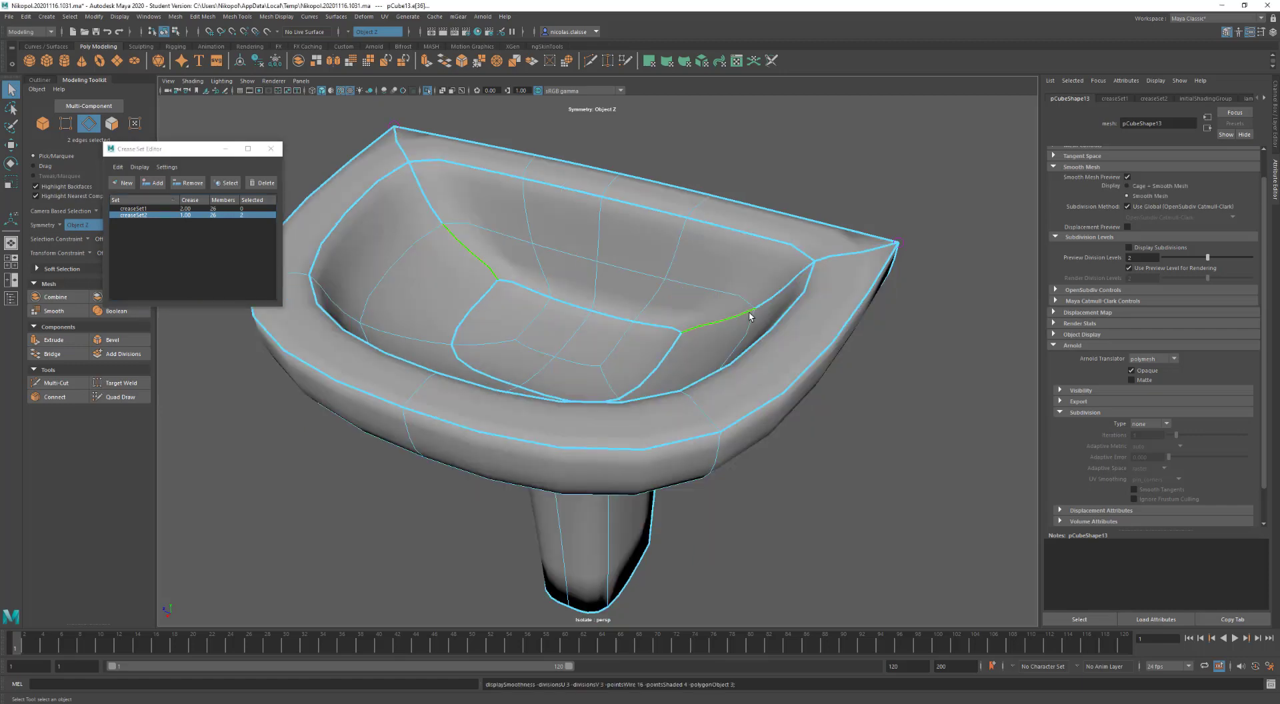
pyautogui.click(1179, 248)
pyautogui.press('1')
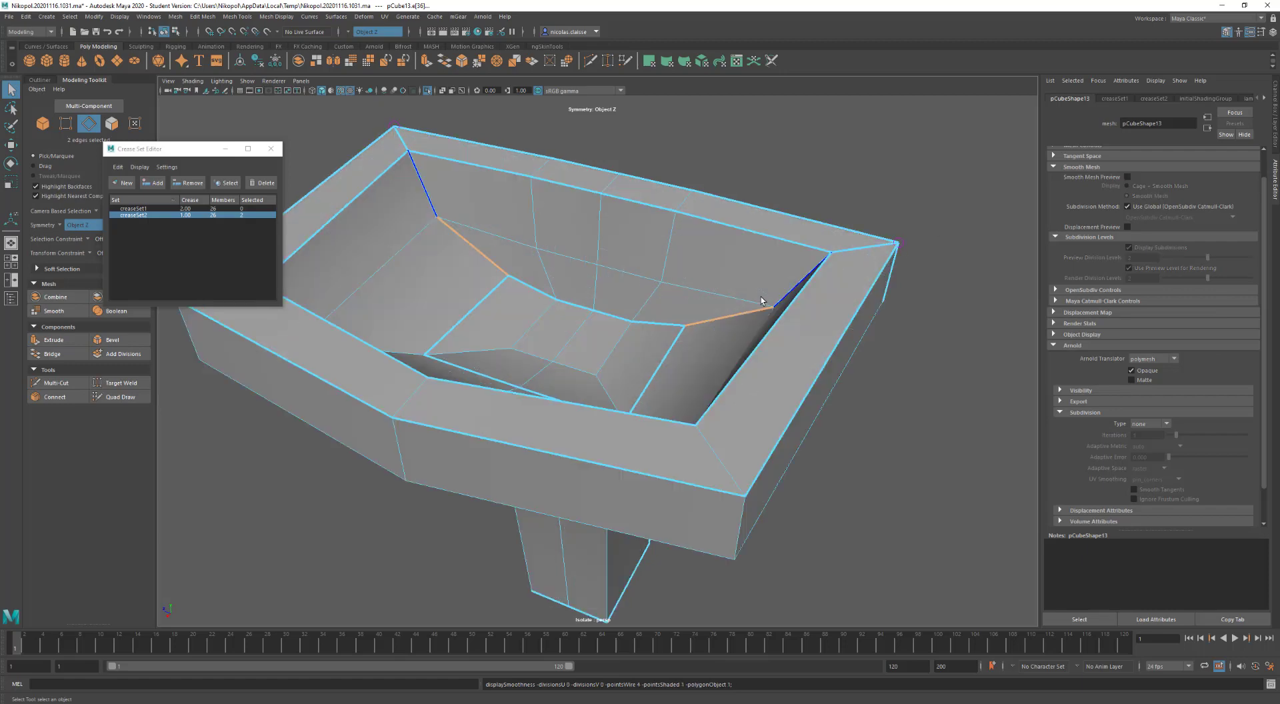
pyautogui.moveTo(760, 298); pyautogui.dragTo(822, 214, button='right')
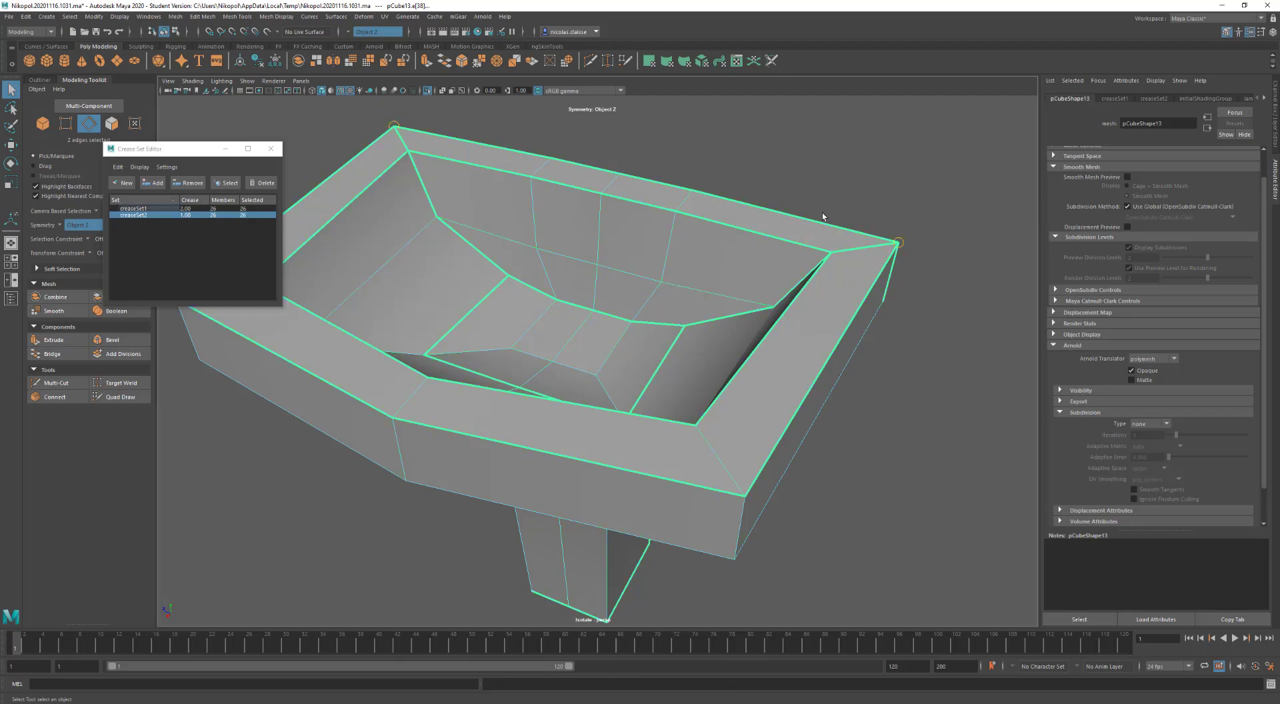
# Apply Smooth to the sink mesh with 1 division and reselect the sink in object selection
pyautogui.keyDown('shift'); pyautogui.moveTo(773, 282); pyautogui.dragTo(778, 341, button='right'); pyautogui.keyUp('shift')
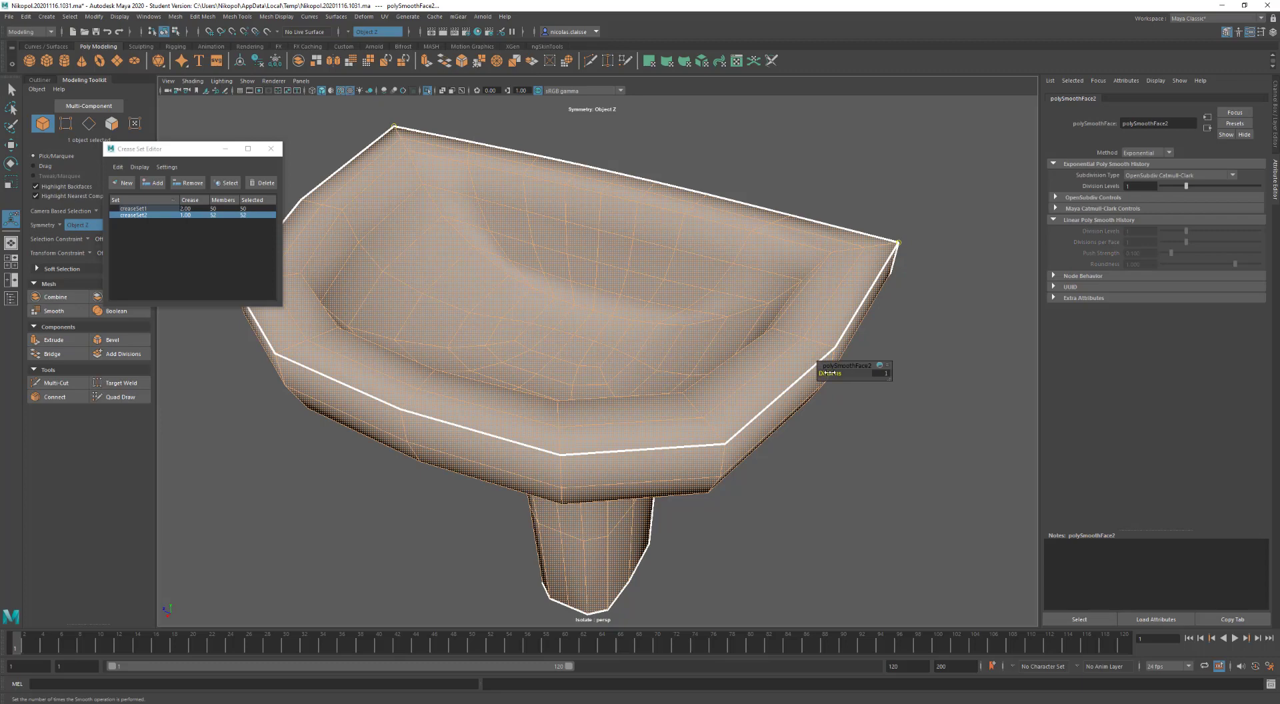
pyautogui.keyDown('alt'); pyautogui.moveTo(639, 379); pyautogui.dragTo(647, 303); pyautogui.keyUp('alt')
pyautogui.press('q')
pyautogui.click(747, 210)
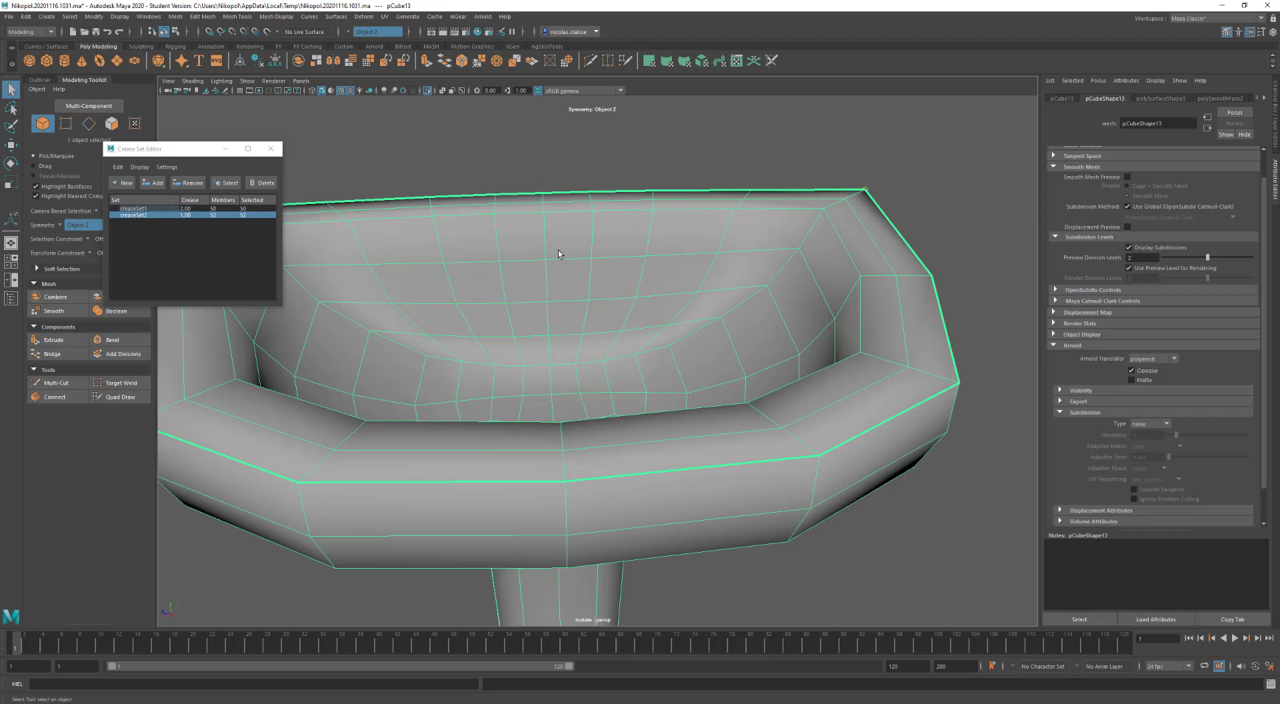
# Extrude the two centre faces at the back of the basin floor with an inward offset for the drain
pyautogui.keyDown('alt'); pyautogui.moveTo(553, 319); pyautogui.dragTo(541, 347); pyautogui.keyUp('alt')
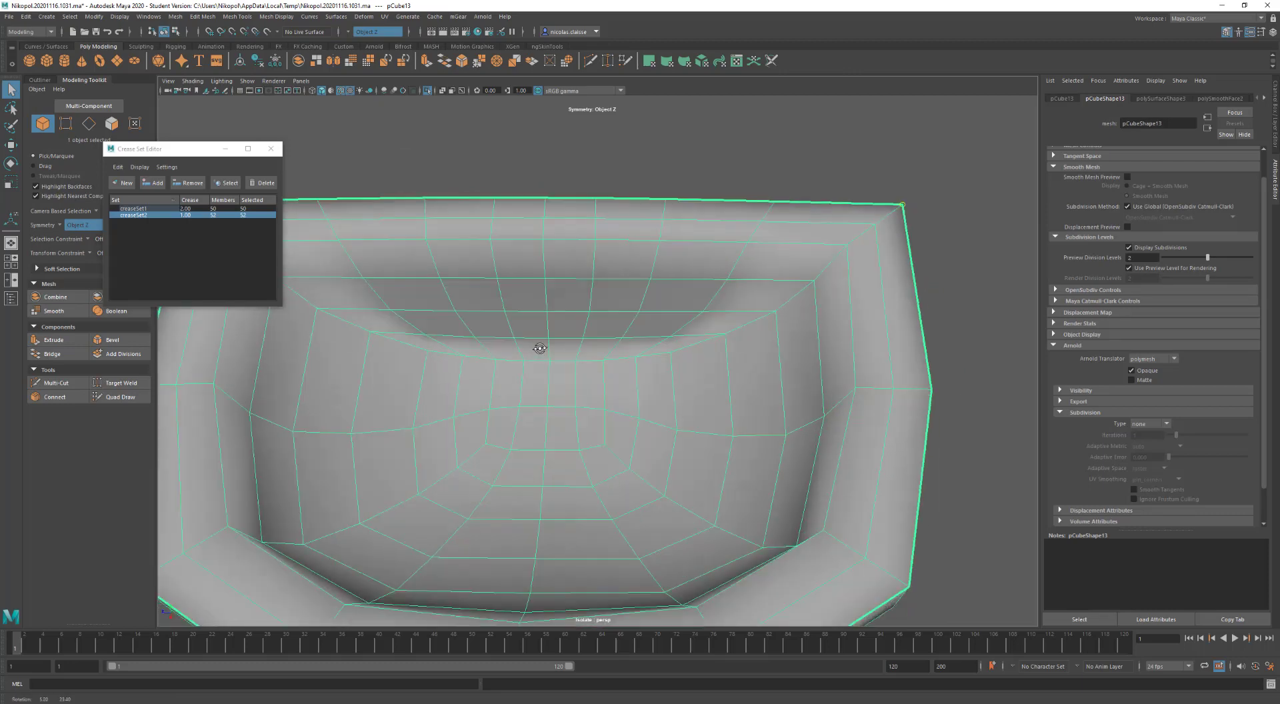
pyautogui.moveTo(536, 387); pyautogui.dragTo(536, 415, button='right')
pyautogui.click(536, 391)
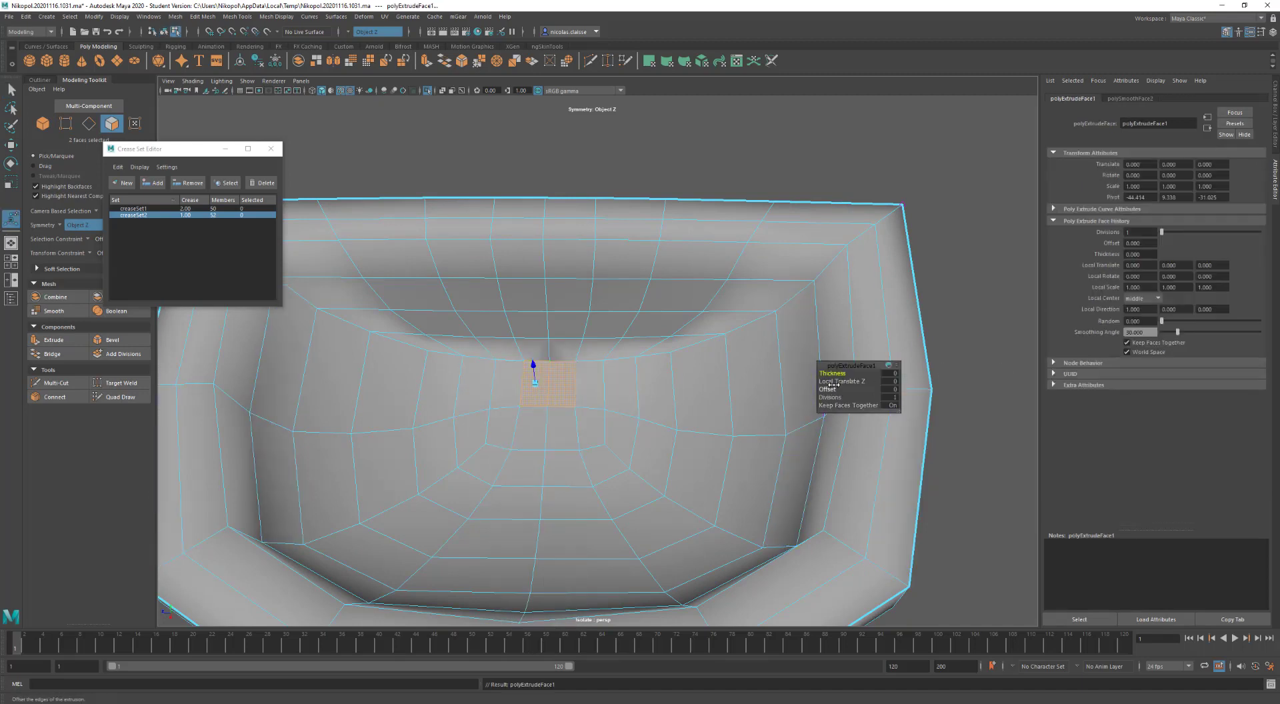
pyautogui.moveTo(834, 387); pyautogui.dragTo(835, 387)
# Scale the side edges of the inset drain faces shorter to form a hexagonal outline
pyautogui.moveTo(566, 386)
pyautogui.mouseDown(button='right')
pyautogui.moveTo(515, 382)
pyautogui.moveTo(563, 367)
pyautogui.mouseUp(button='right')
pyautogui.click(564, 387)
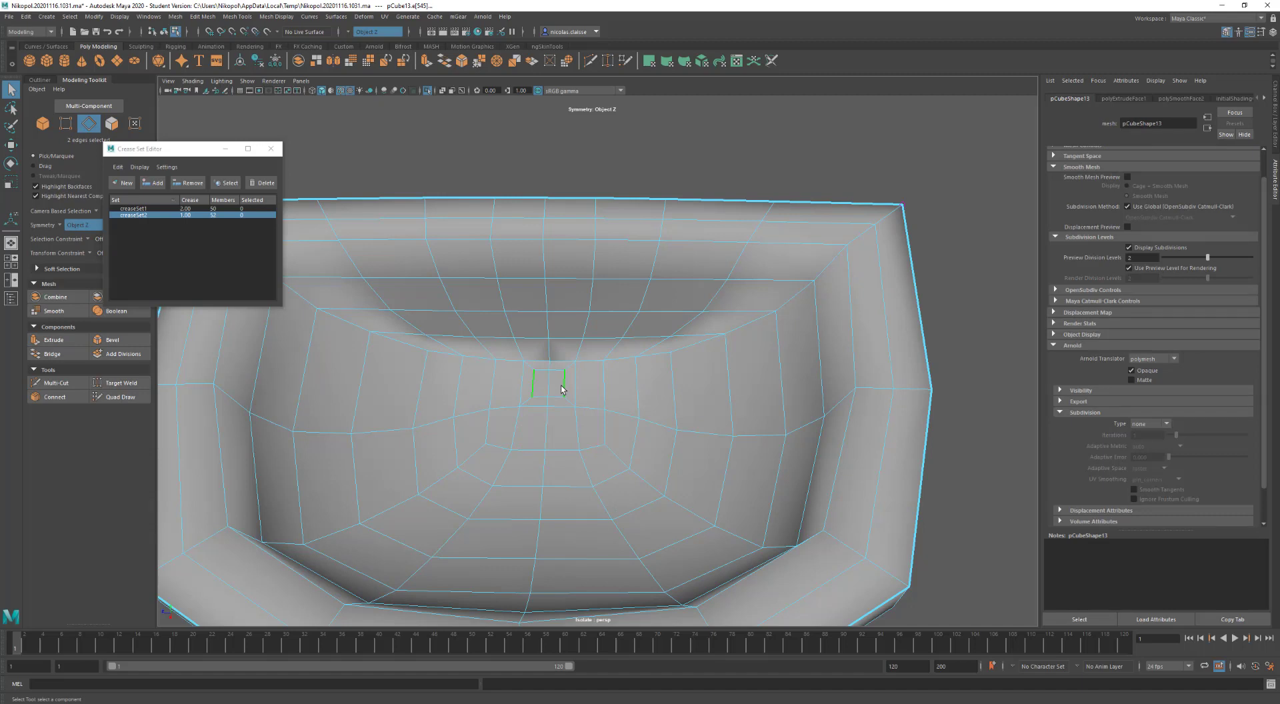
pyautogui.press('r')
pyautogui.moveTo(563, 423); pyautogui.dragTo(562, 403)
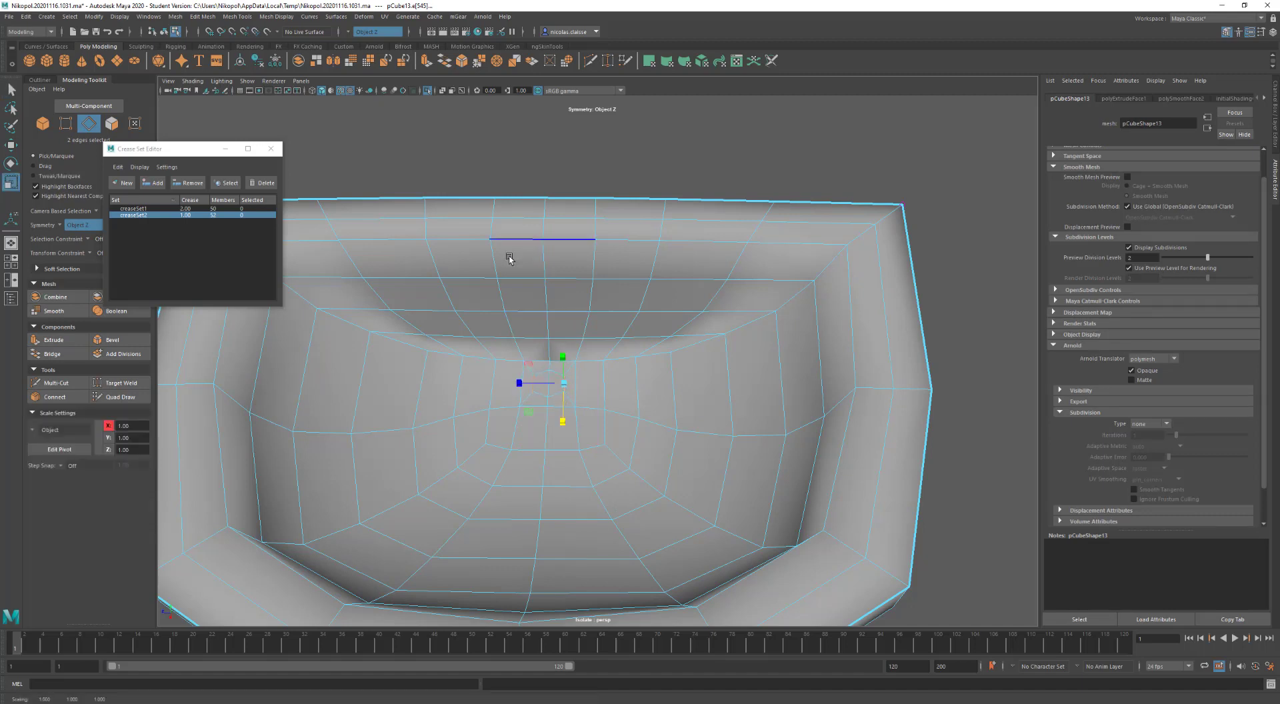
# Select the two hexagonal drain faces and extrude them downward to form the drain hole
pyautogui.scroll(4, 548, 396)
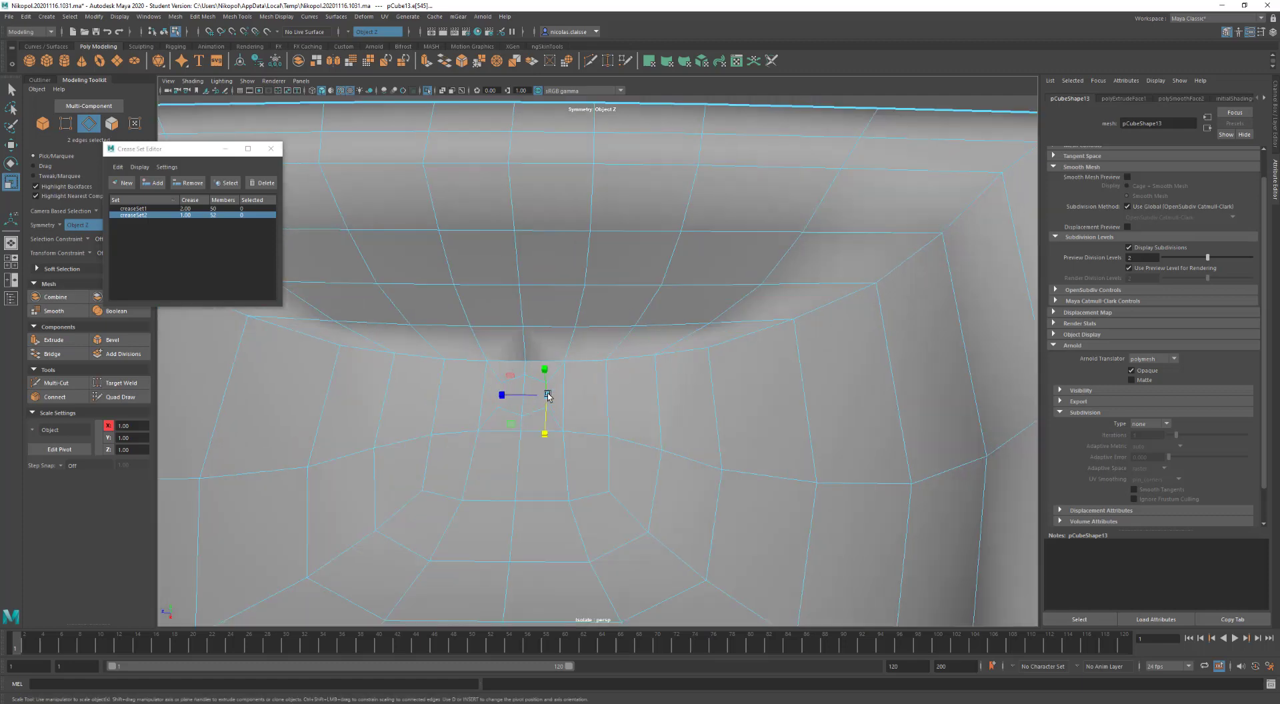
pyautogui.moveTo(525, 392); pyautogui.dragTo(524, 419, button='right')
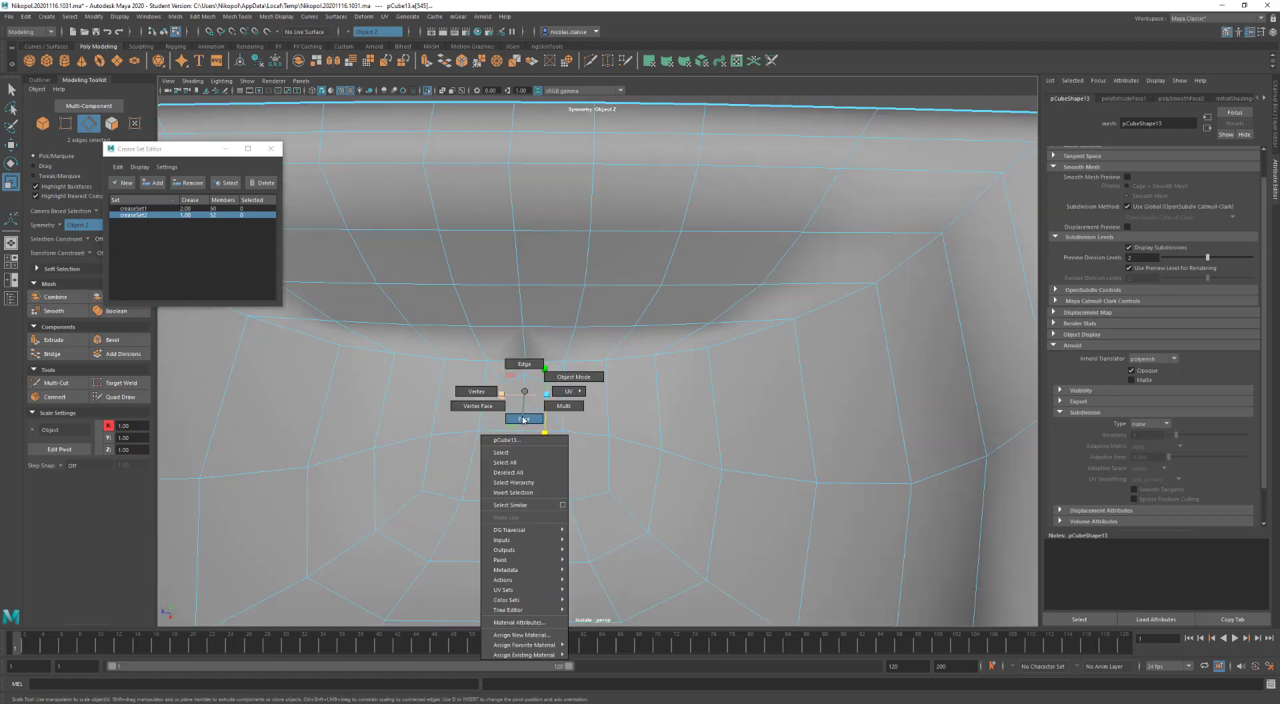
pyautogui.click(516, 394)
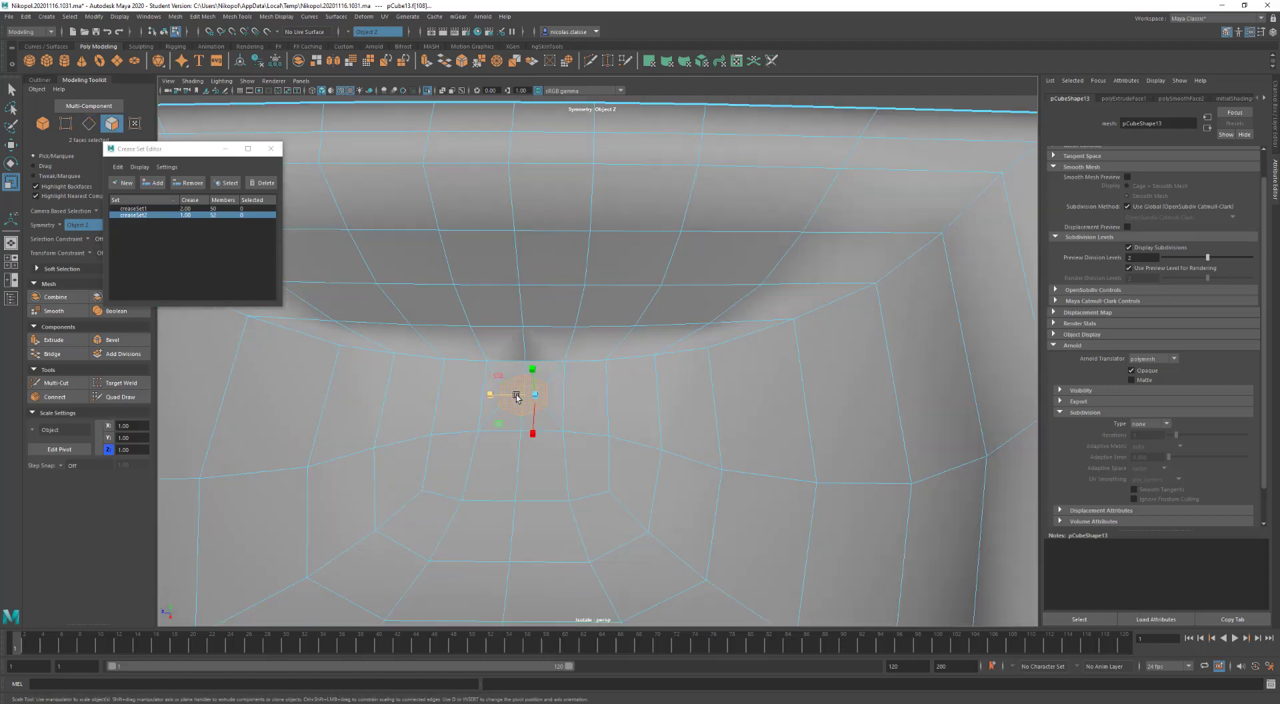
pyautogui.press('w')
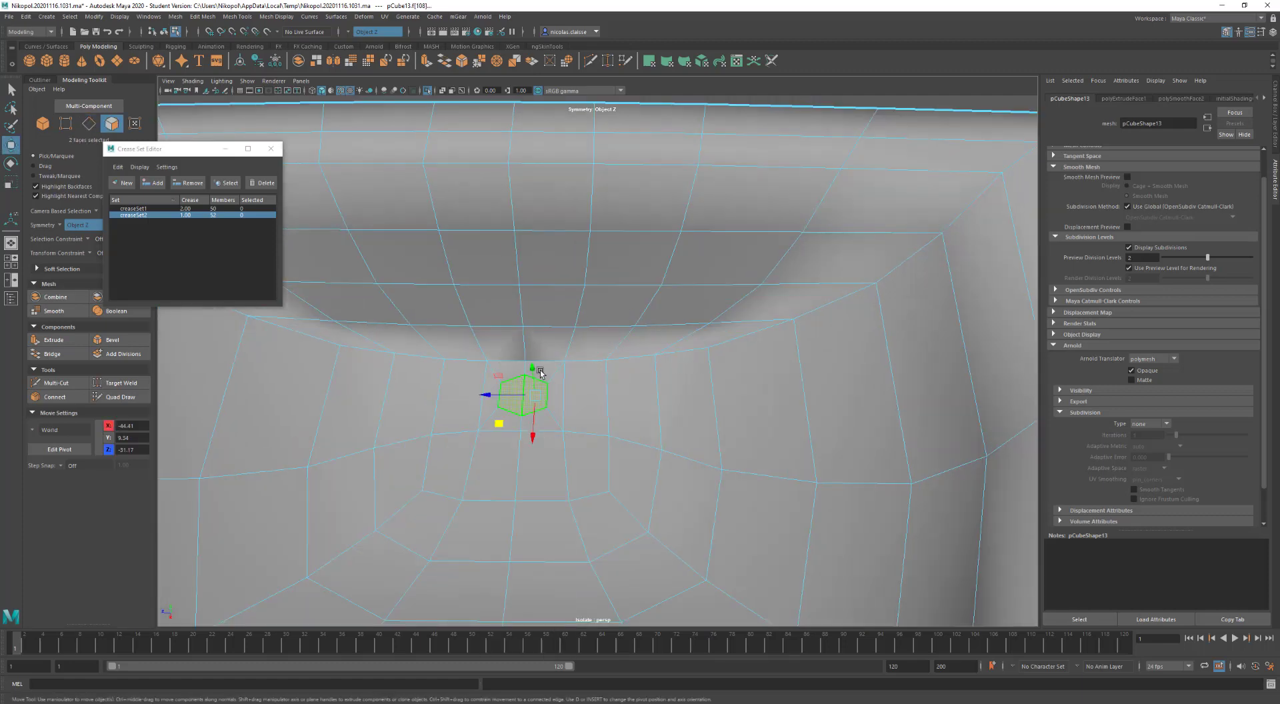
pyautogui.keyDown('shift'); pyautogui.moveTo(535, 373); pyautogui.dragTo(542, 195); pyautogui.keyUp('shift')
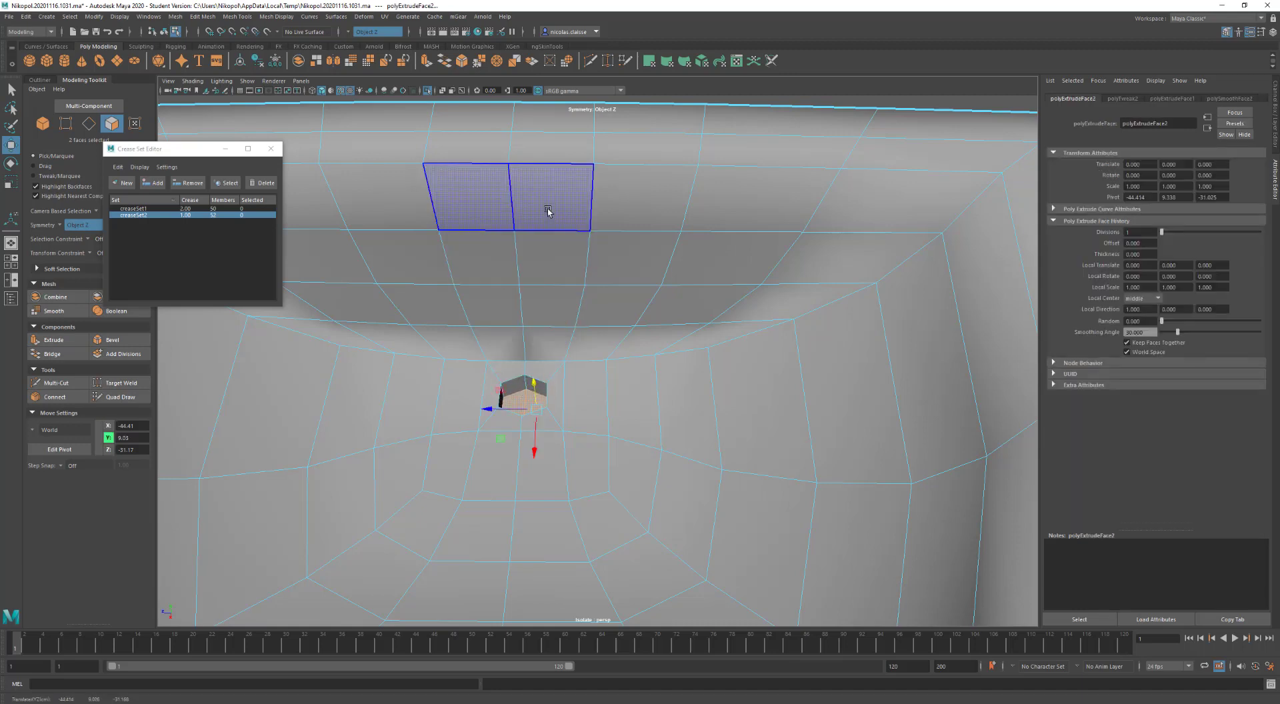
# Extrude the two centre faces high on the basin's back wall with an offset of 0.3 and scale the inset into a slot
pyautogui.keyDown('shift'); pyautogui.moveTo(548, 211); pyautogui.dragTo(548, 238, button='right'); pyautogui.keyUp('shift')
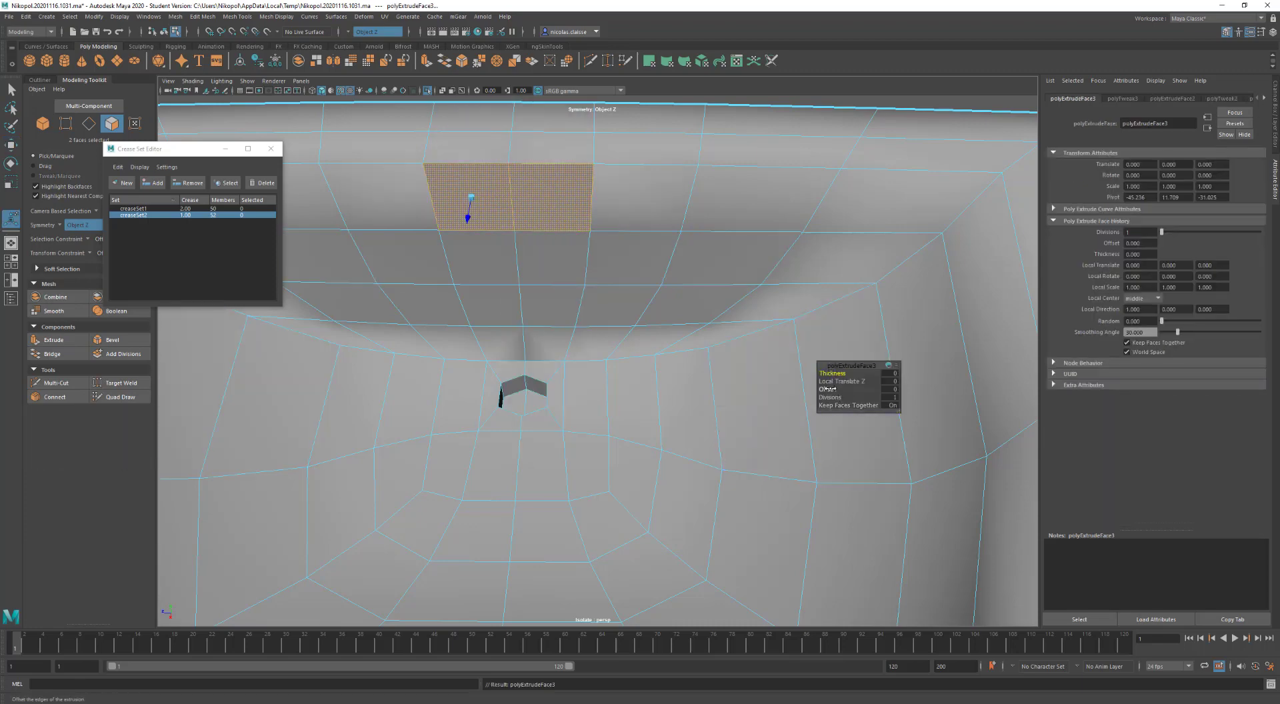
pyautogui.moveTo(827, 389); pyautogui.dragTo(833, 389)
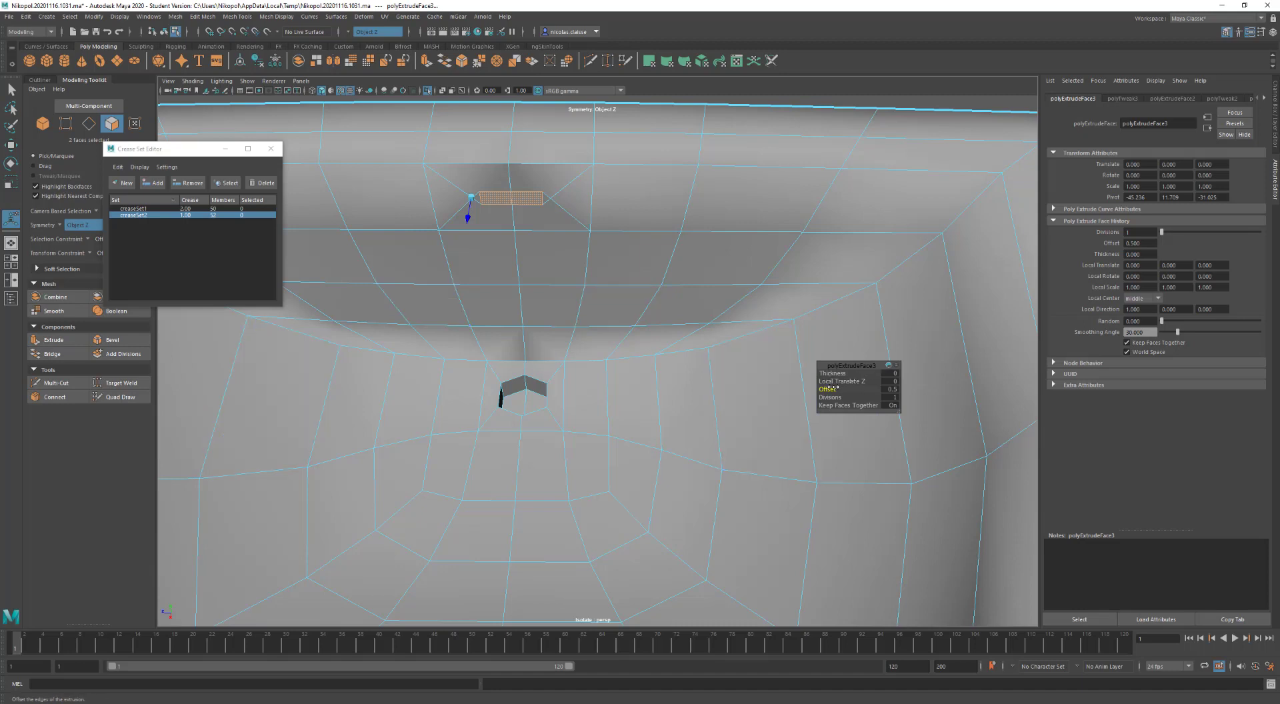
pyautogui.moveTo(833, 387); pyautogui.dragTo(833, 387)
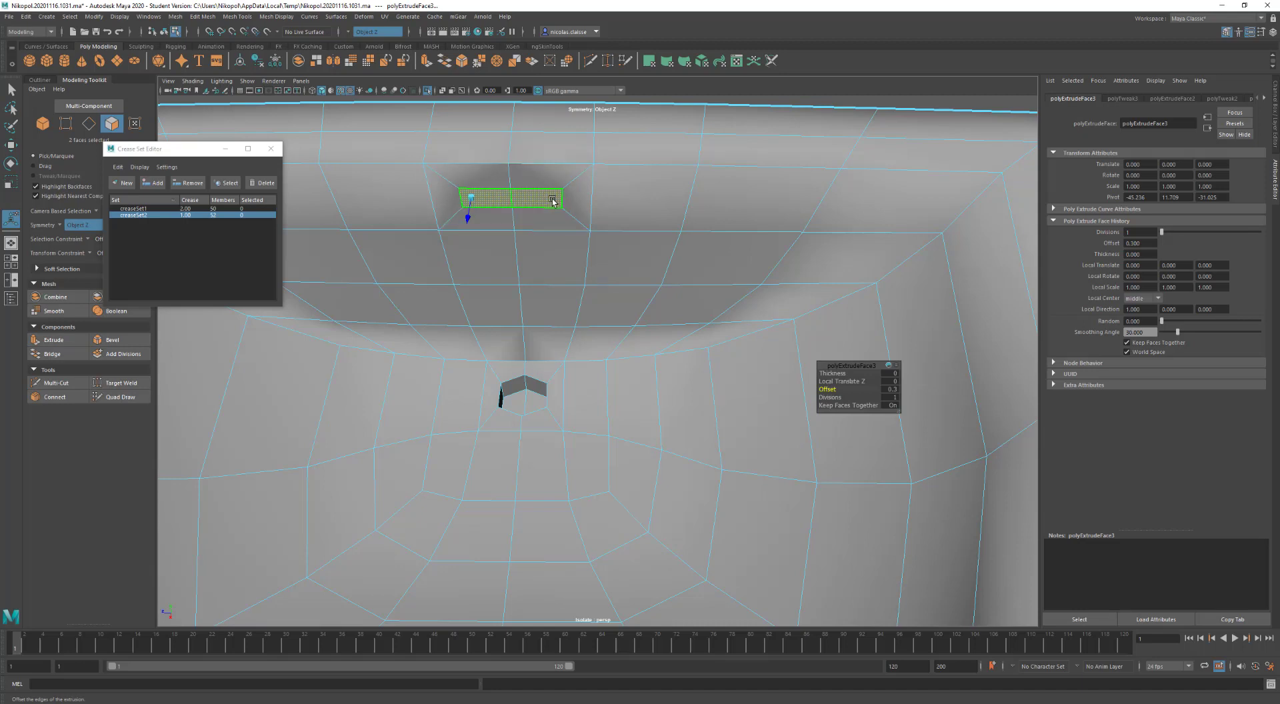
pyautogui.press('r')
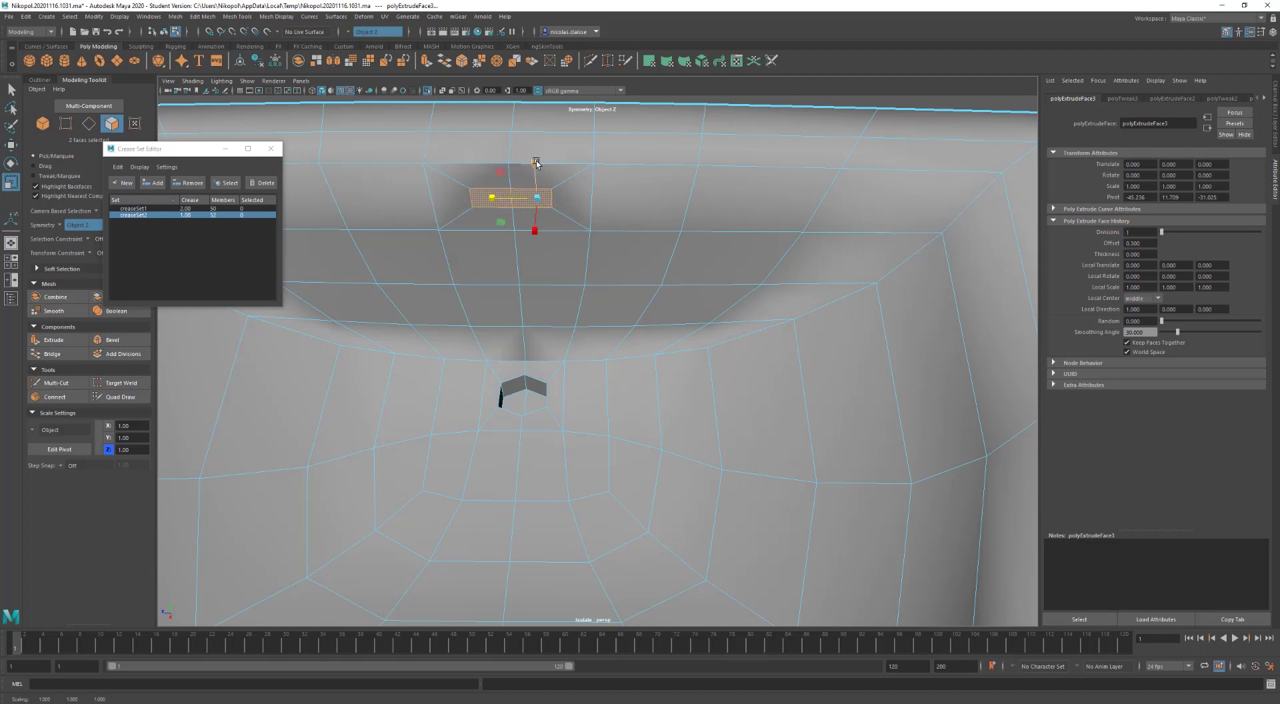
pyautogui.moveTo(532, 161); pyautogui.dragTo(490, 201)
# Extrude the slot faces into the back wall by a Local Translate Z of about -0.28 and return to object selection
pyautogui.hotkey('ctrl', 'e')
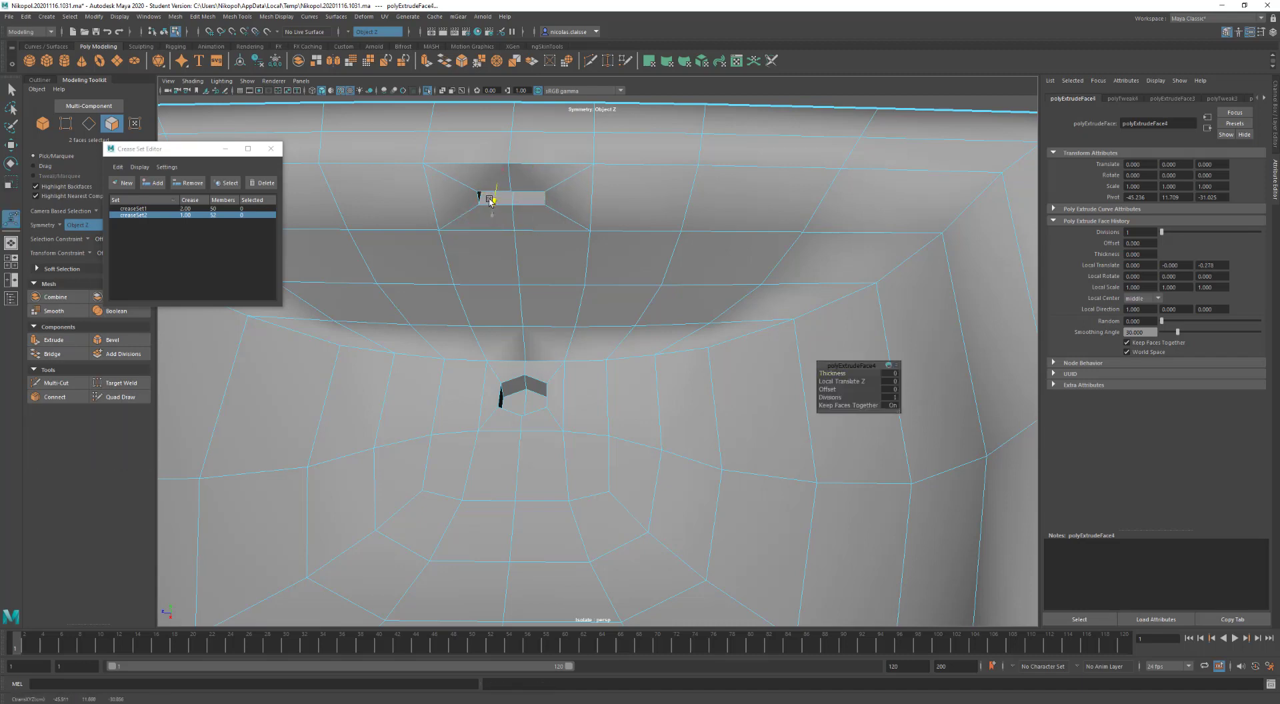
pyautogui.keyDown('alt'); pyautogui.moveTo(529, 306); pyautogui.dragTo(519, 301); pyautogui.keyUp('alt')
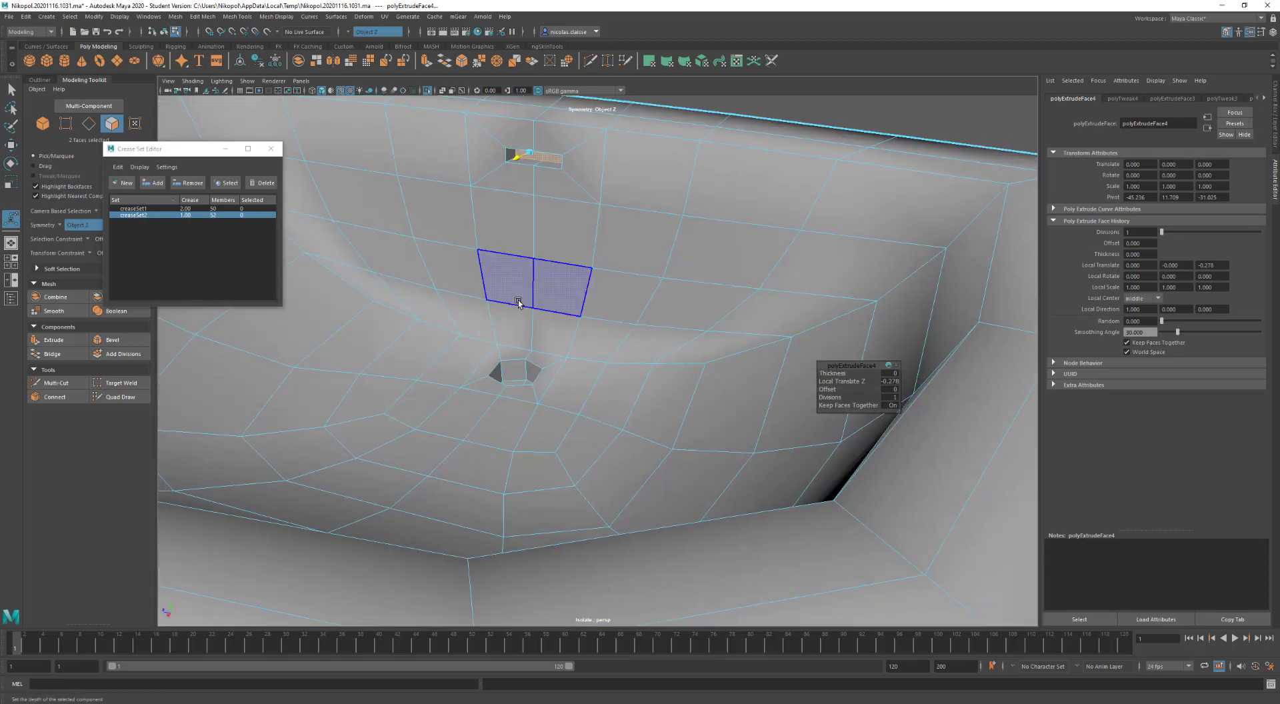
pyautogui.press('F8')
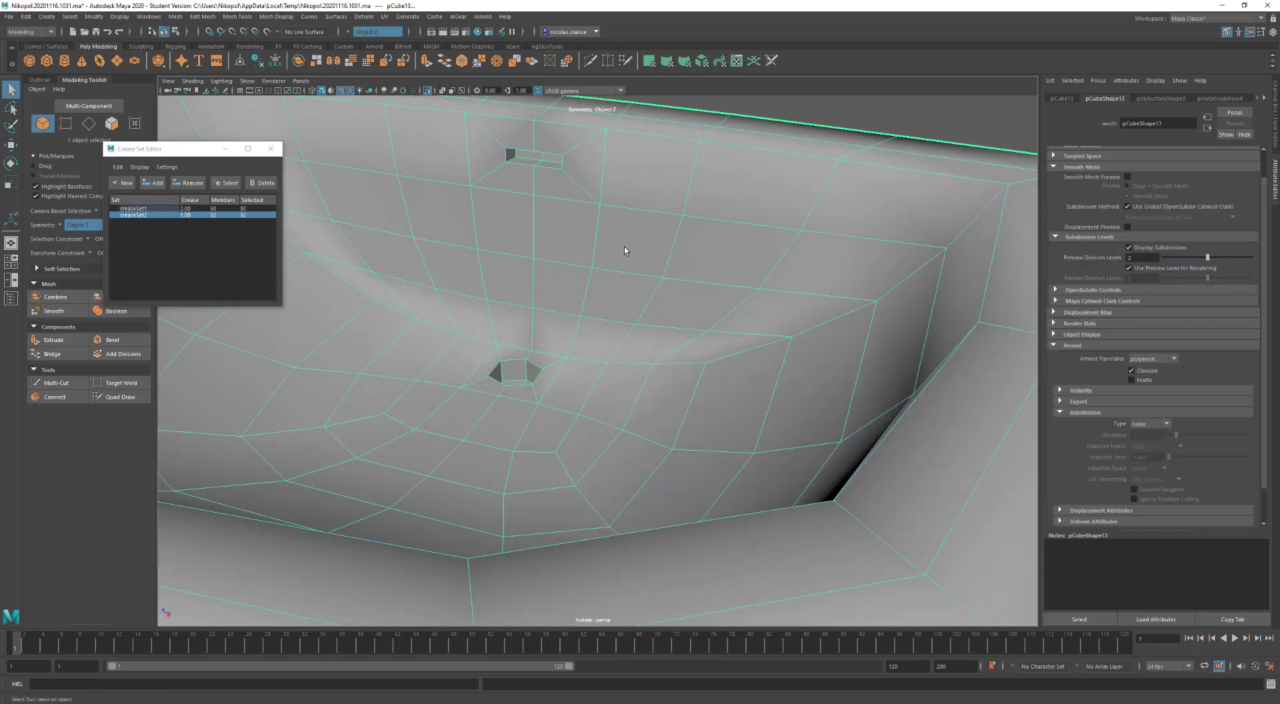
# In smooth mesh preview, select the opening edge loops of the overflow slot and the drain hole and add them to creaseSet1
pyautogui.press('3')
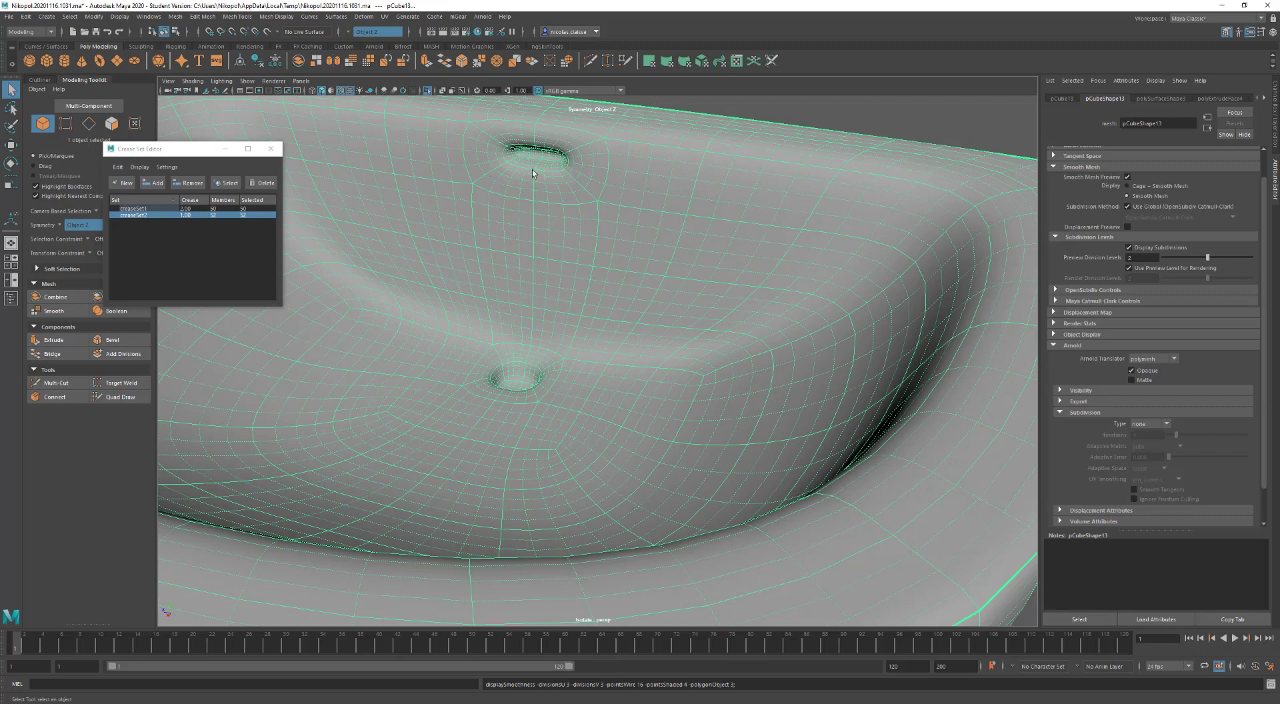
pyautogui.moveTo(532, 169); pyautogui.dragTo(539, 173, button='right')
pyautogui.click(539, 170)
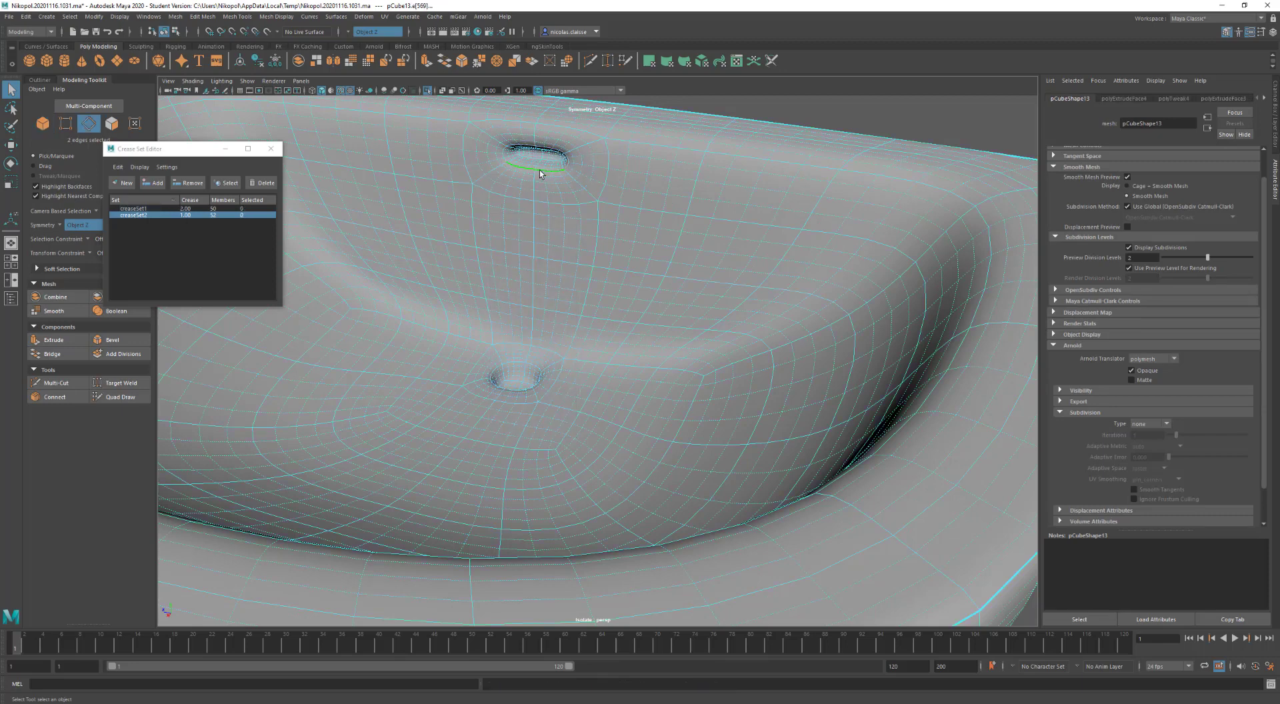
pyautogui.doubleClick(539, 170)
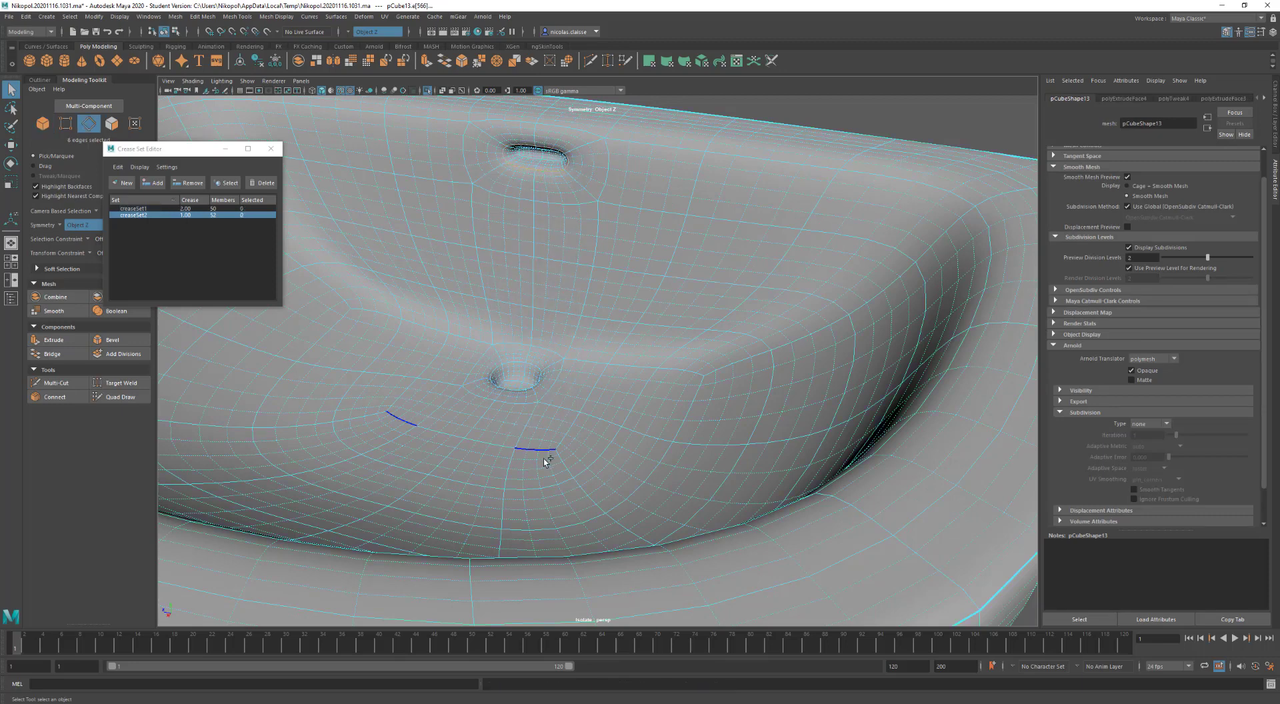
pyautogui.keyDown('shift'); pyautogui.doubleClick(532, 366); pyautogui.keyUp('shift')
pyautogui.click(155, 209)
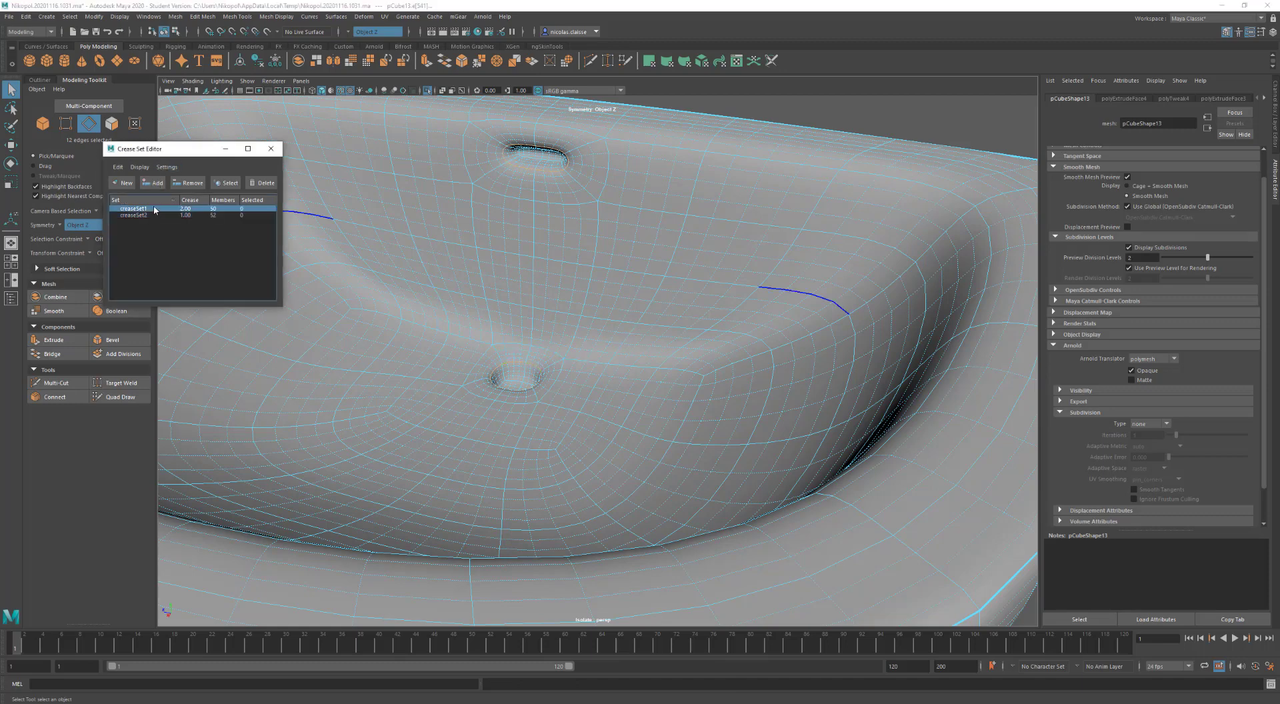
pyautogui.click(156, 183)
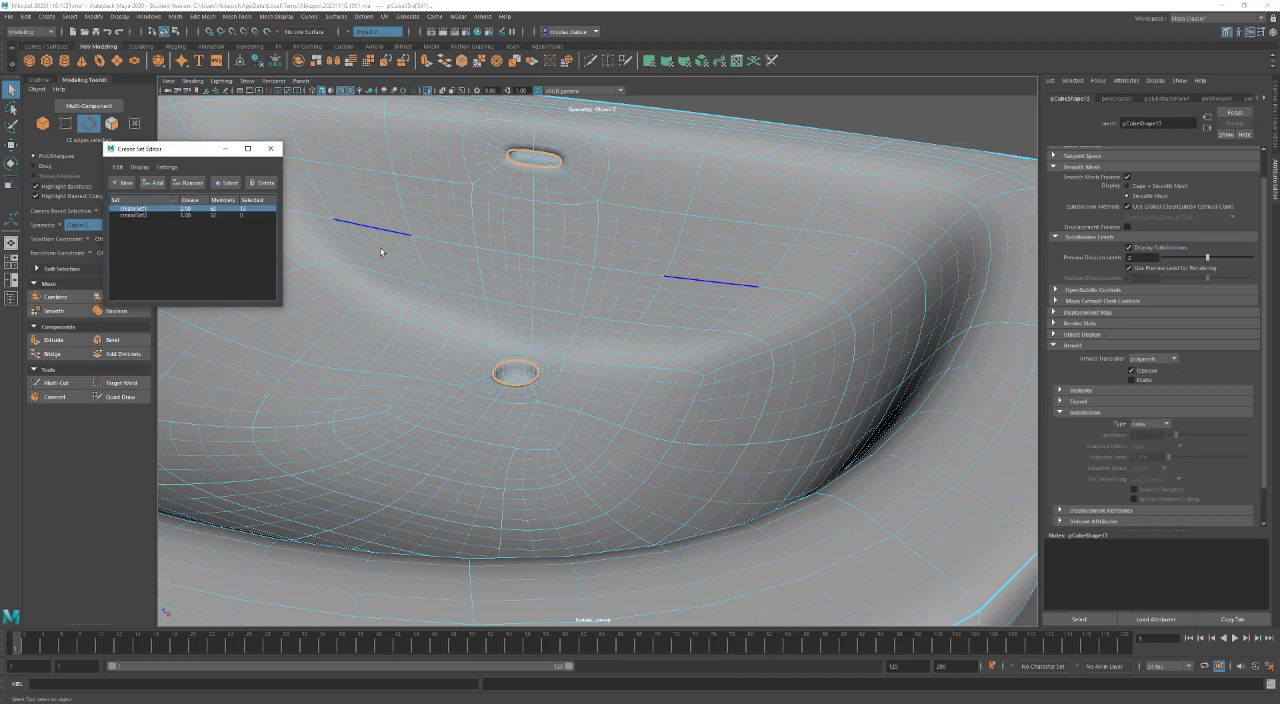
# Examine the creased drain and overflow openings in smooth mesh preview, then return to the unsmoothed mesh in object selection
pyautogui.keyDown('alt'); pyautogui.moveTo(616, 338); pyautogui.dragTo(507, 286); pyautogui.keyUp('alt')
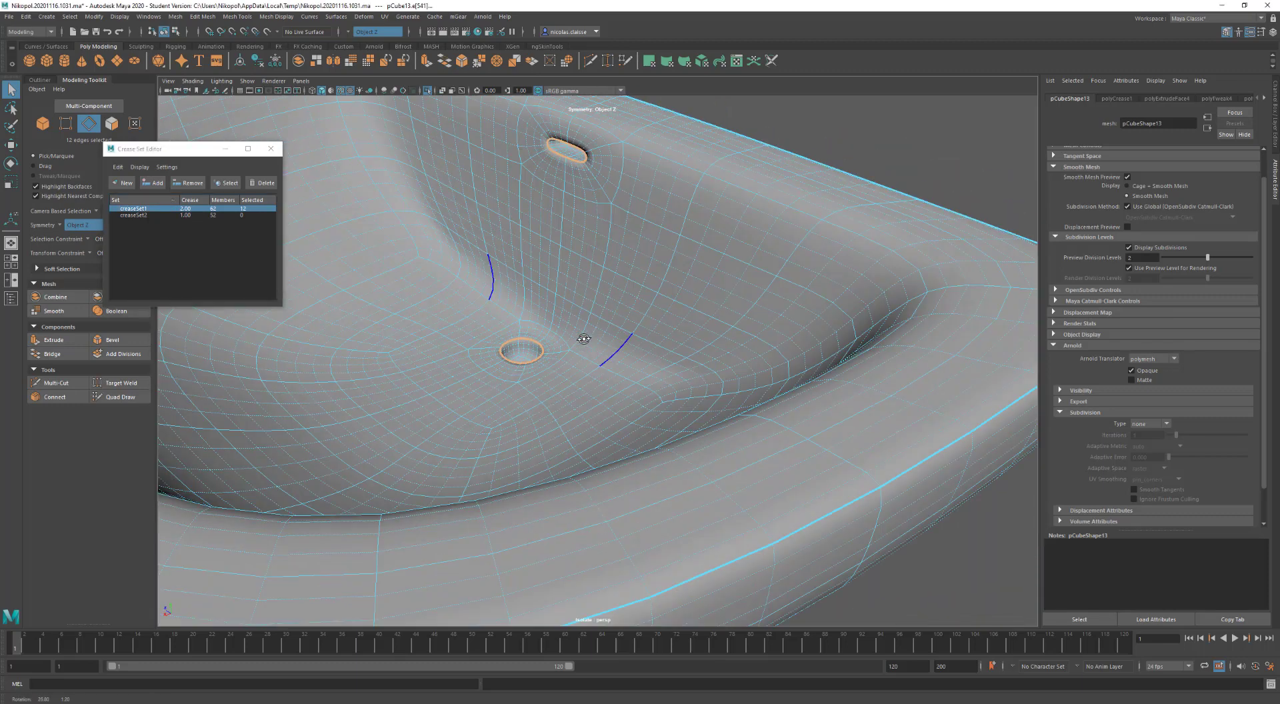
pyautogui.press('F8')
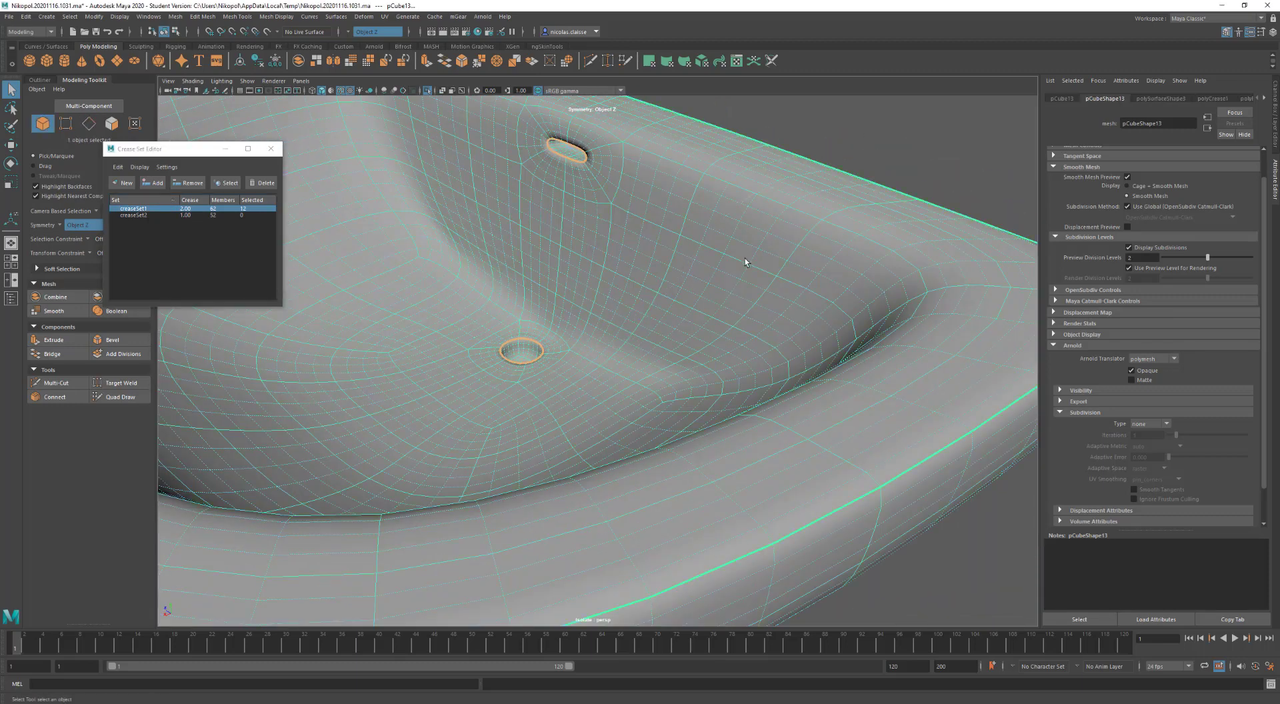
pyautogui.press('f')
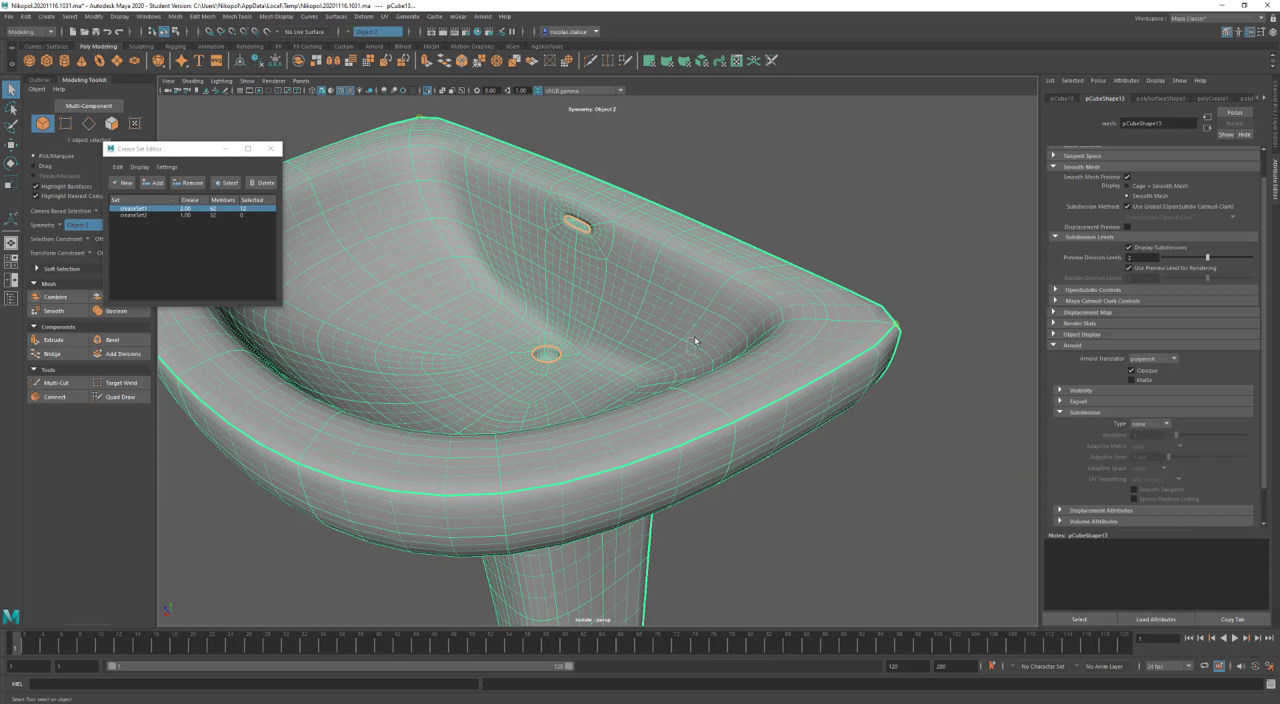
pyautogui.press('F10')
pyautogui.hotkey('ctrl', 'a')
pyautogui.press('1')
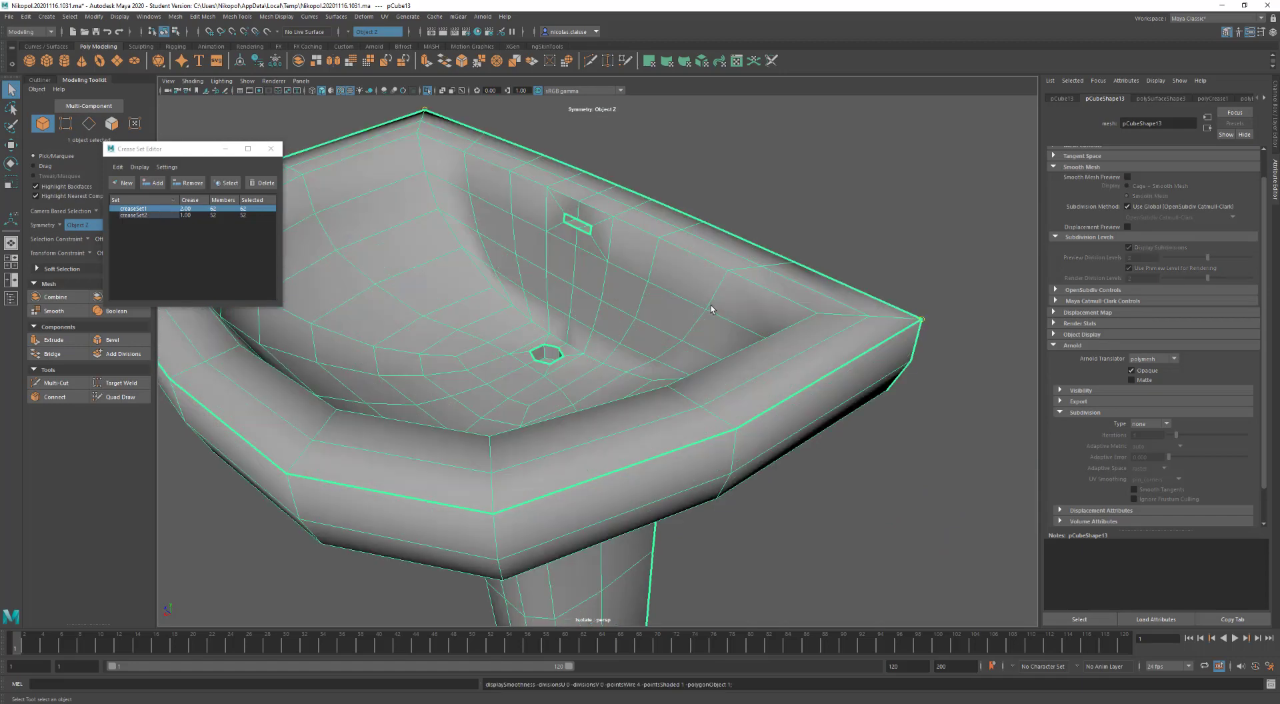
# Smooth the whole sink again with 1 division, deselect it and close the Crease Set Editor
pyautogui.keyDown('shift'); pyautogui.moveTo(712, 308); pyautogui.dragTo(718, 367, button='right'); pyautogui.keyUp('shift')
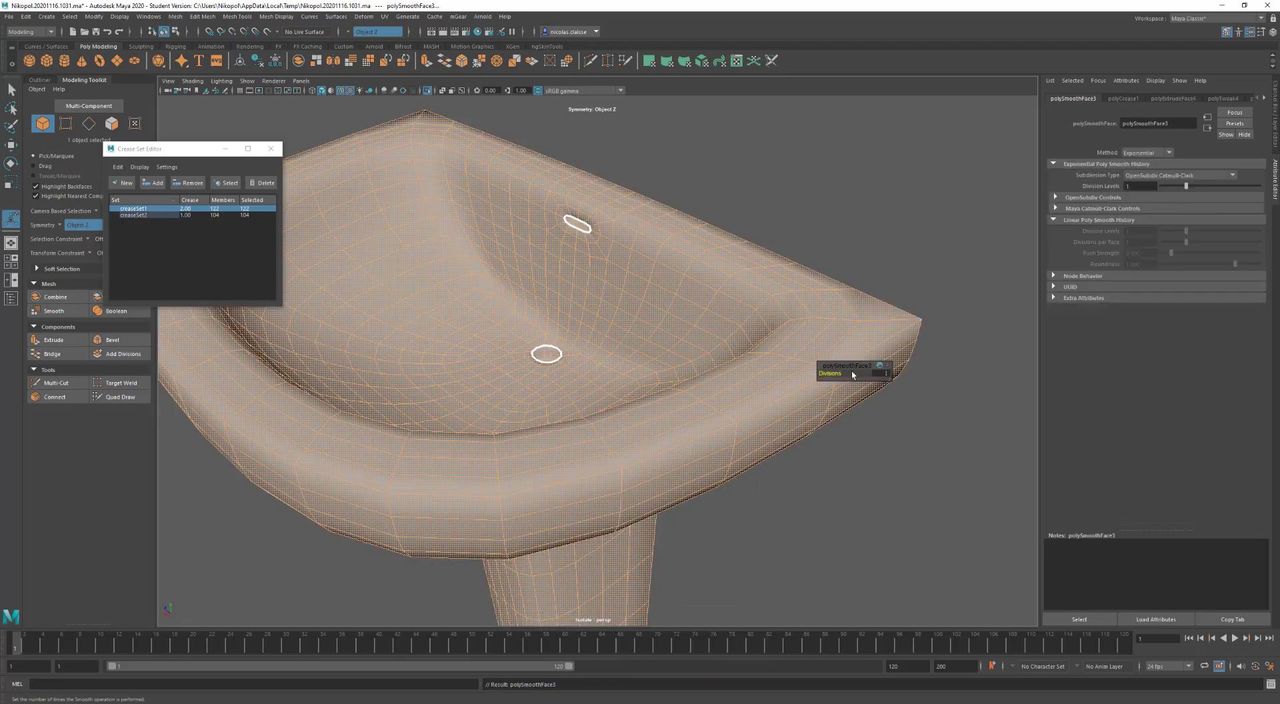
pyautogui.click(772, 244)
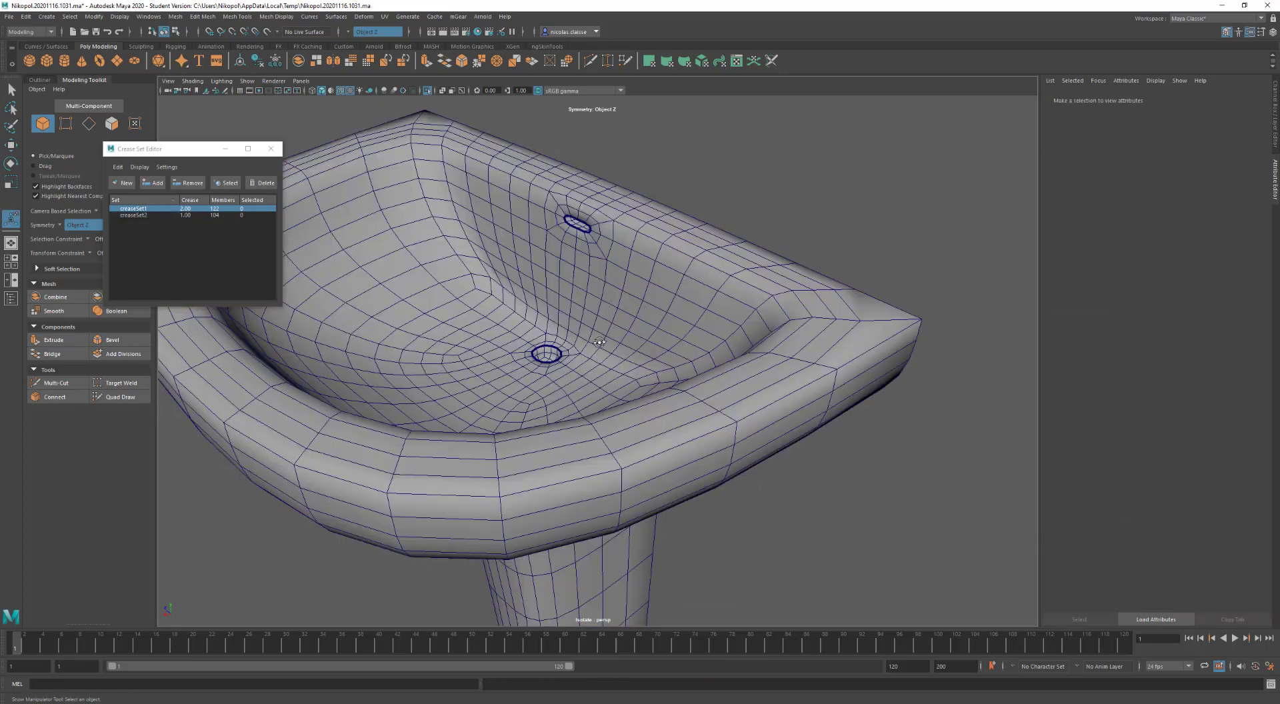
pyautogui.keyDown('alt'); pyautogui.moveTo(604, 340); pyautogui.dragTo(568, 337); pyautogui.keyUp('alt')
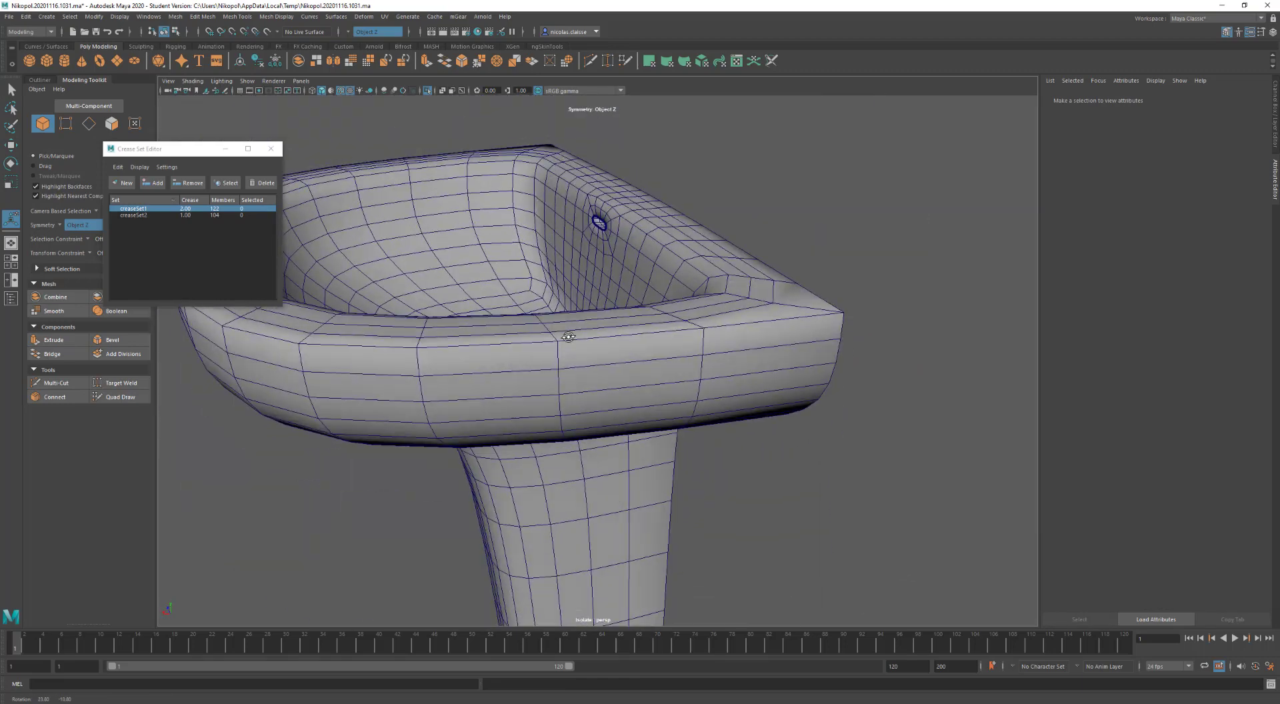
pyautogui.keyDown('shift'); pyautogui.click(134, 215); pyautogui.keyUp('shift')
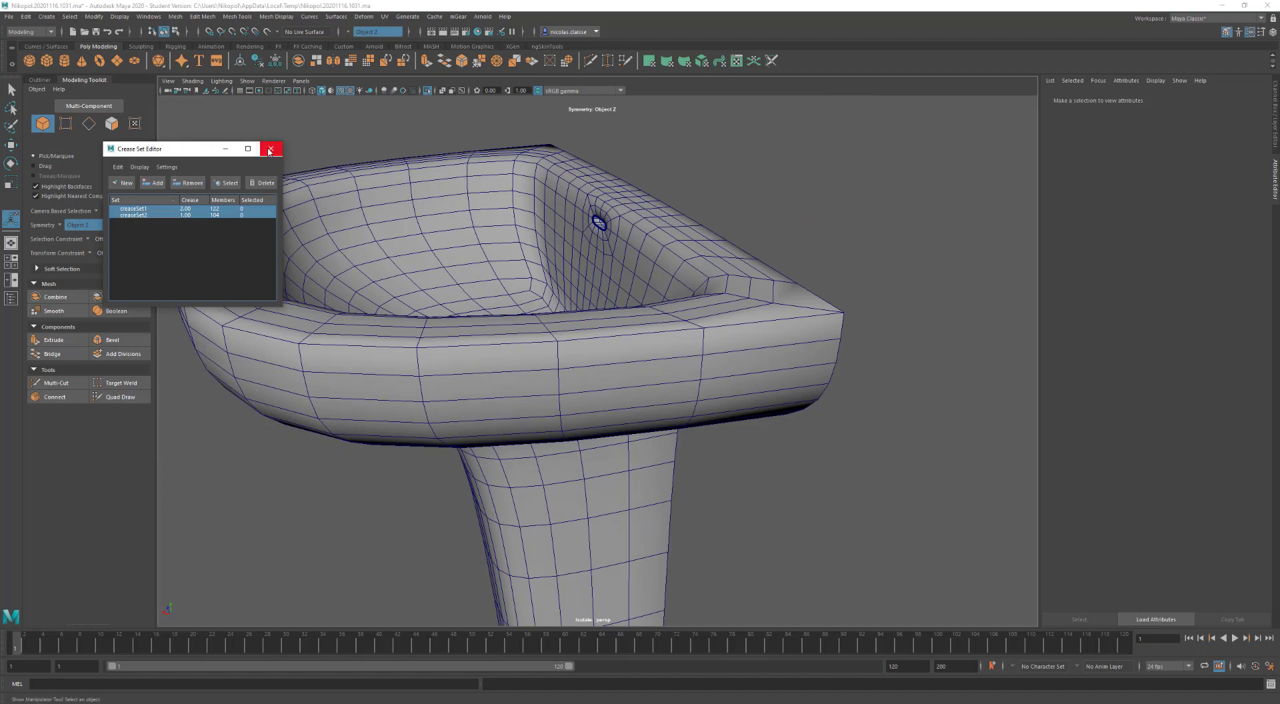
pyautogui.click(271, 148)
# Apply Soften/Harden Edges to the sink with an angle of 30 and deselect it
pyautogui.click(514, 284)
pyautogui.keyDown('shift'); pyautogui.moveTo(526, 280); pyautogui.dragTo(623, 296, button='right'); pyautogui.keyUp('shift')
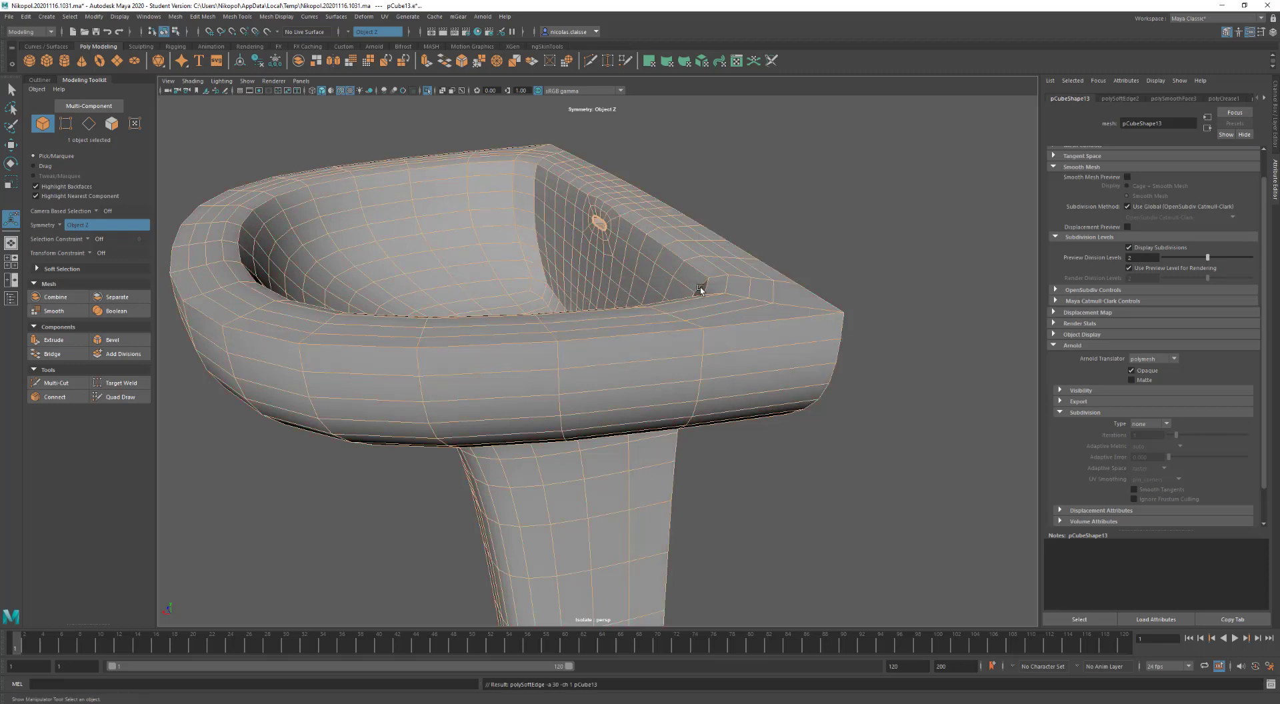
pyautogui.click(874, 261)
pyautogui.moveTo(518, 292)
pyautogui.keyDown('alt'); pyautogui.mouseDown()
pyautogui.moveTo(563, 283)
pyautogui.moveTo(523, 257)
pyautogui.moveTo(509, 308)
pyautogui.mouseUp(); pyautogui.keyUp('alt')
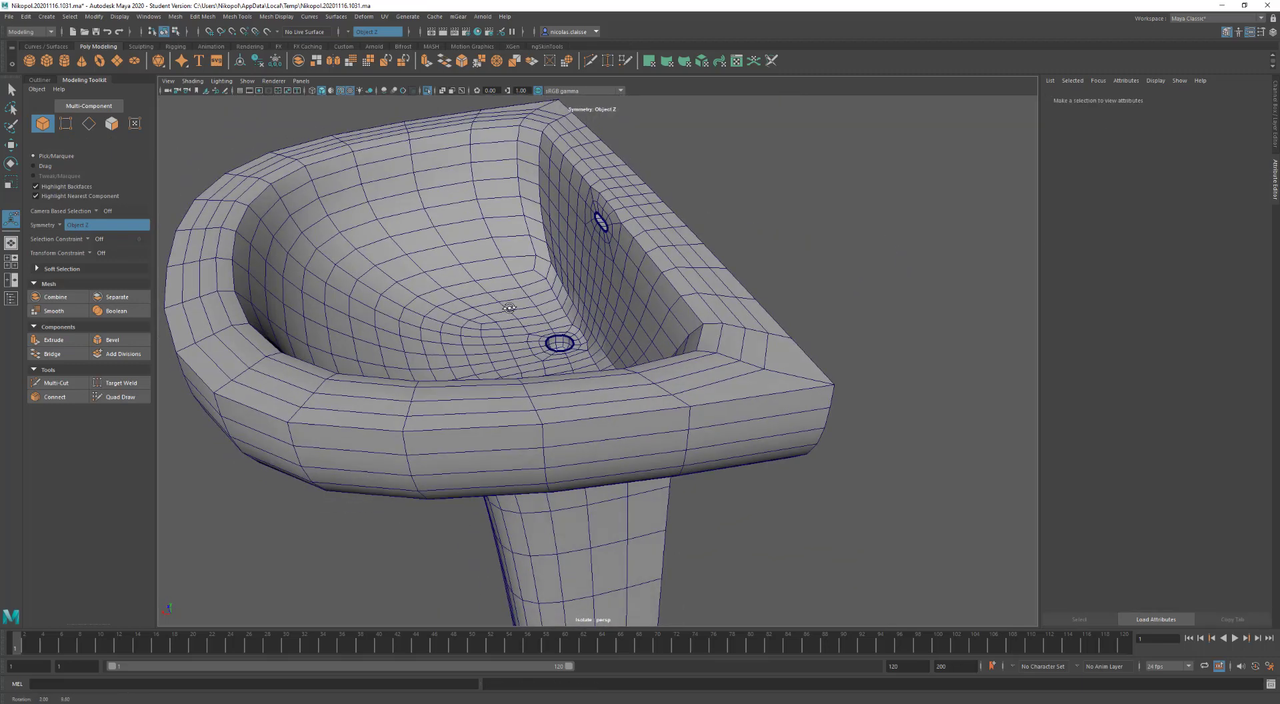
# Switch to edge selection and select the sink's outer rim loop, the back corner loop and the pedestal's base edge loop
pyautogui.moveTo(521, 429); pyautogui.dragTo(521, 408, button='right')
pyautogui.click(502, 433)
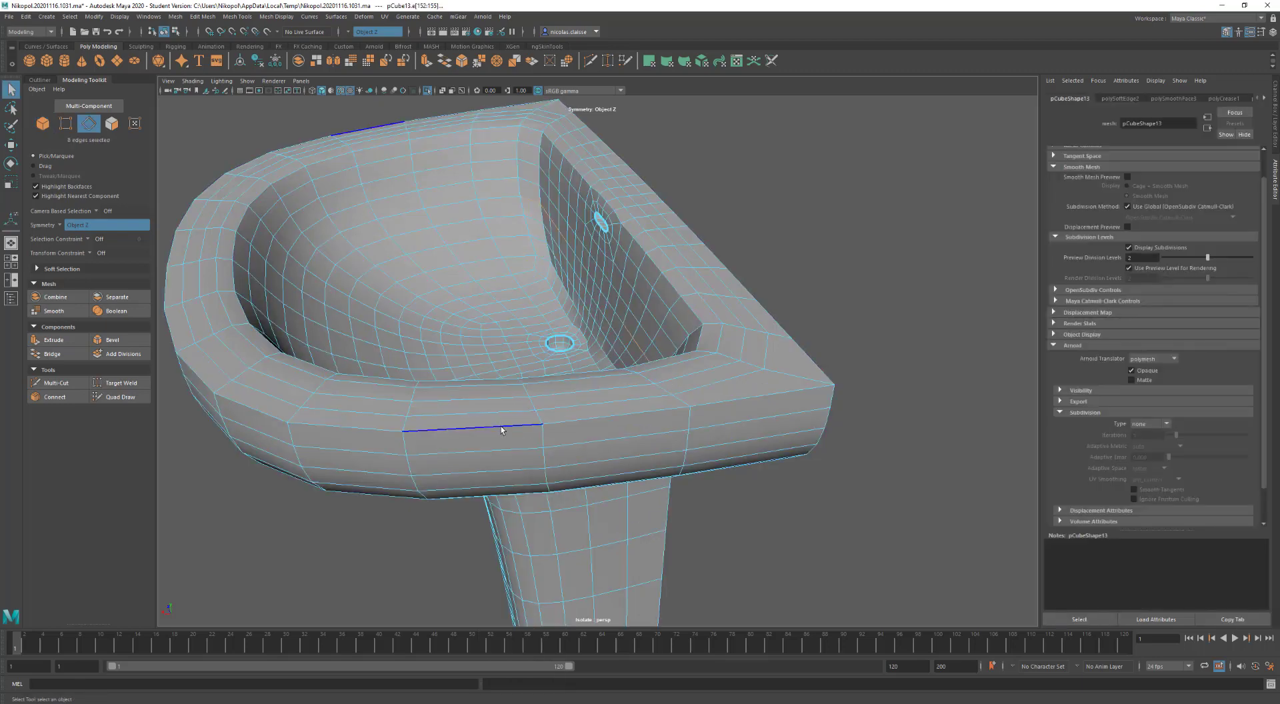
pyautogui.doubleClick(604, 408)
pyautogui.keyDown('shift'); pyautogui.click(830, 397); pyautogui.keyUp('shift')
pyautogui.keyDown('shift'); pyautogui.doubleClick(830, 395); pyautogui.keyUp('shift')
pyautogui.keyDown('alt'); pyautogui.moveTo(713, 539); pyautogui.dragTo(675, 500); pyautogui.keyUp('alt')
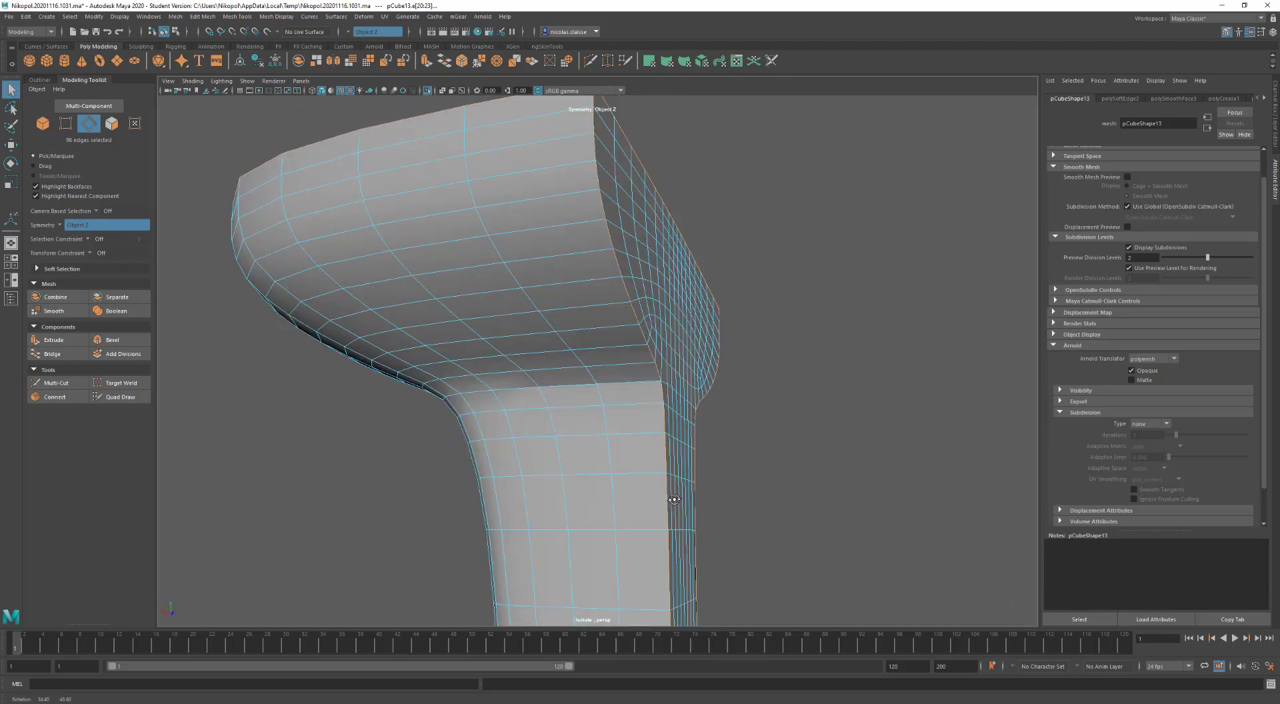
pyautogui.press('f')
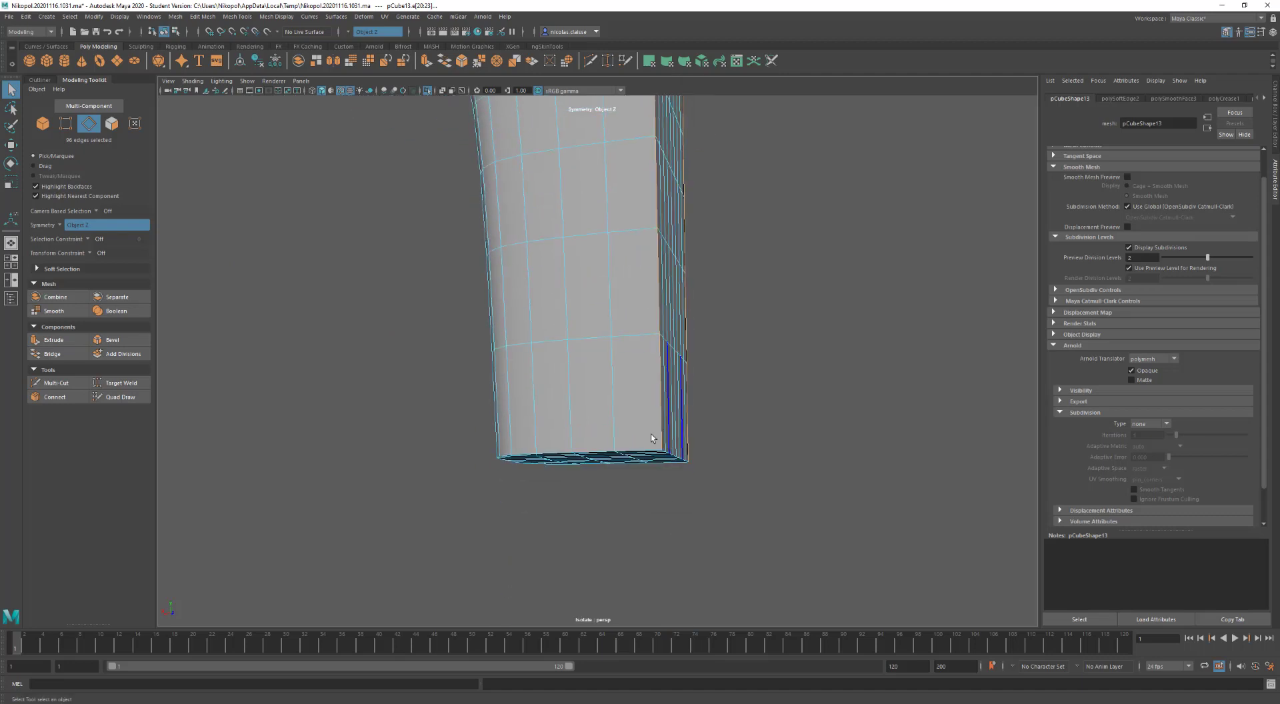
pyautogui.keyDown('shift'); pyautogui.doubleClick(641, 450); pyautogui.keyUp('shift')
pyautogui.keyDown('alt'); pyautogui.moveTo(680, 466); pyautogui.dragTo(603, 407); pyautogui.keyUp('alt')
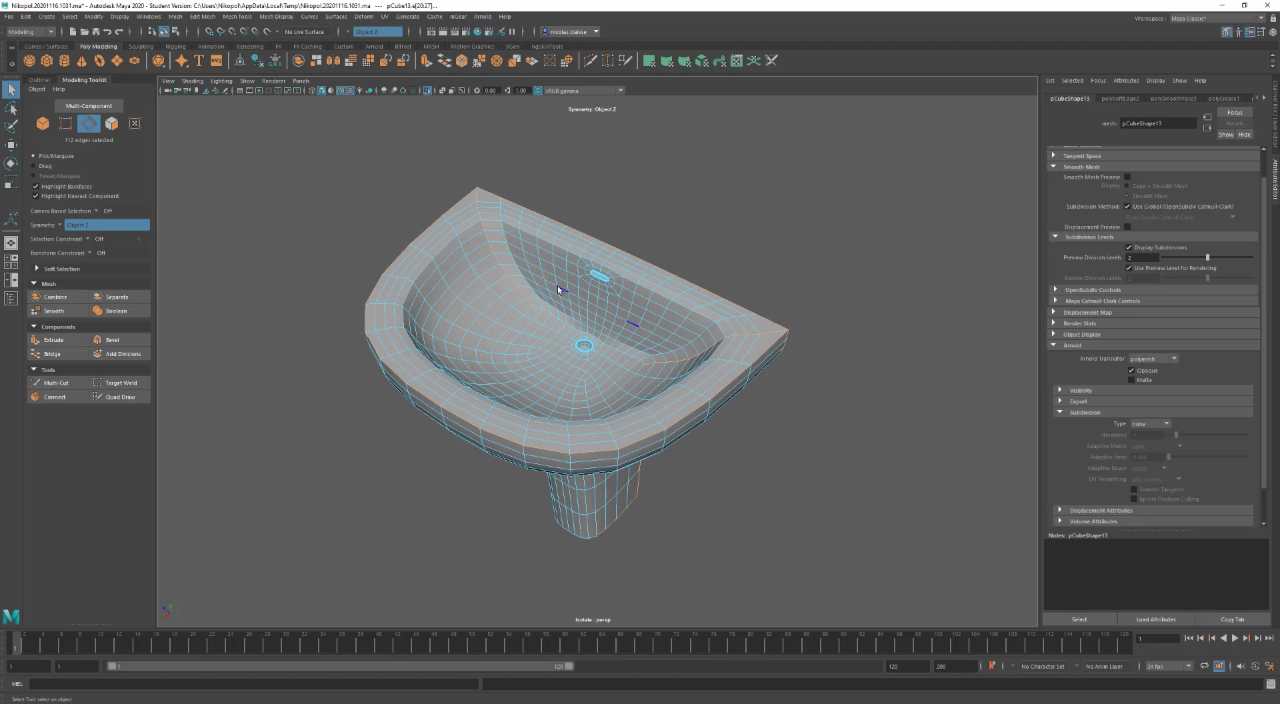
# Add the opening edge loops of the drain hole and the overflow slot to the edge selection
pyautogui.scroll(3, 579, 346)
pyautogui.scroll(3, 579, 344)
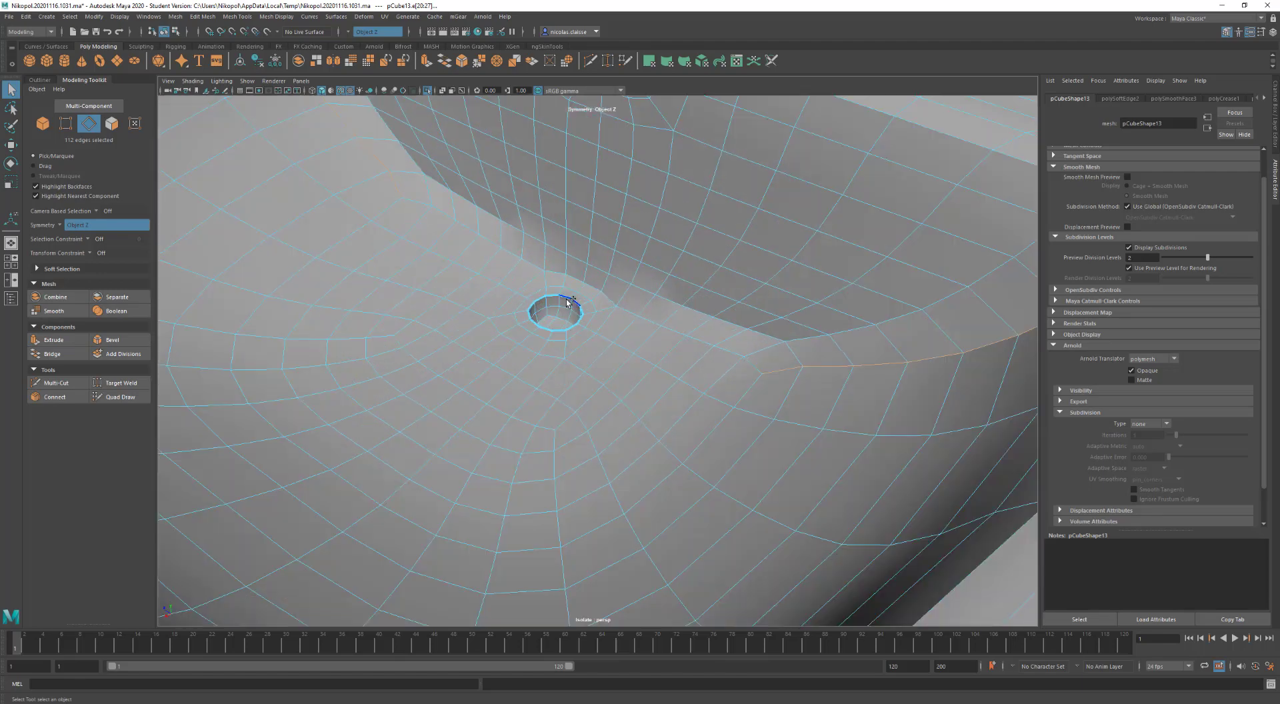
pyautogui.keyDown('shift'); pyautogui.doubleClick(567, 303); pyautogui.keyUp('shift')
pyautogui.moveTo(587, 277)
pyautogui.keyDown('alt'); pyautogui.mouseDown()
pyautogui.moveTo(599, 339)
pyautogui.moveTo(577, 267)
pyautogui.mouseUp(); pyautogui.keyUp('alt')
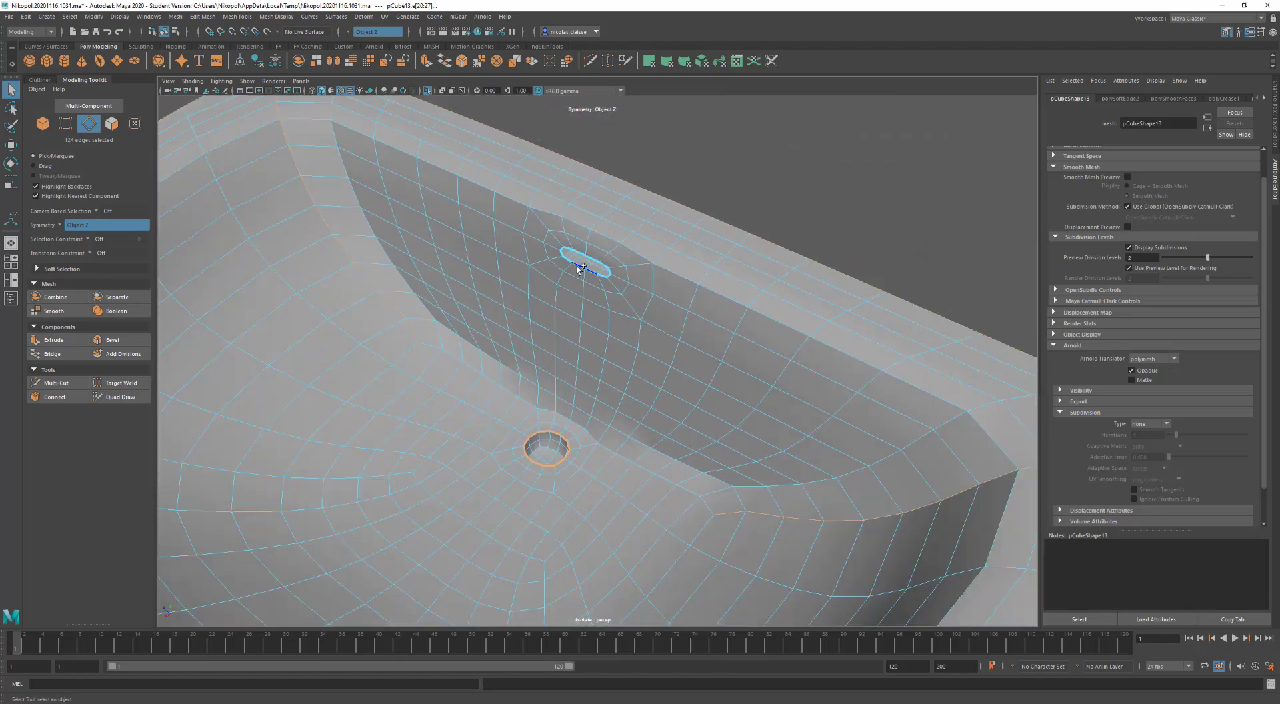
pyautogui.keyDown('shift'); pyautogui.doubleClick(578, 267); pyautogui.keyUp('shift')
# Try beveling the selected edges with a fraction of 1 and 2 segments
pyautogui.keyDown('shift'); pyautogui.moveTo(595, 313); pyautogui.dragTo(632, 316, button='right'); pyautogui.keyUp('shift')
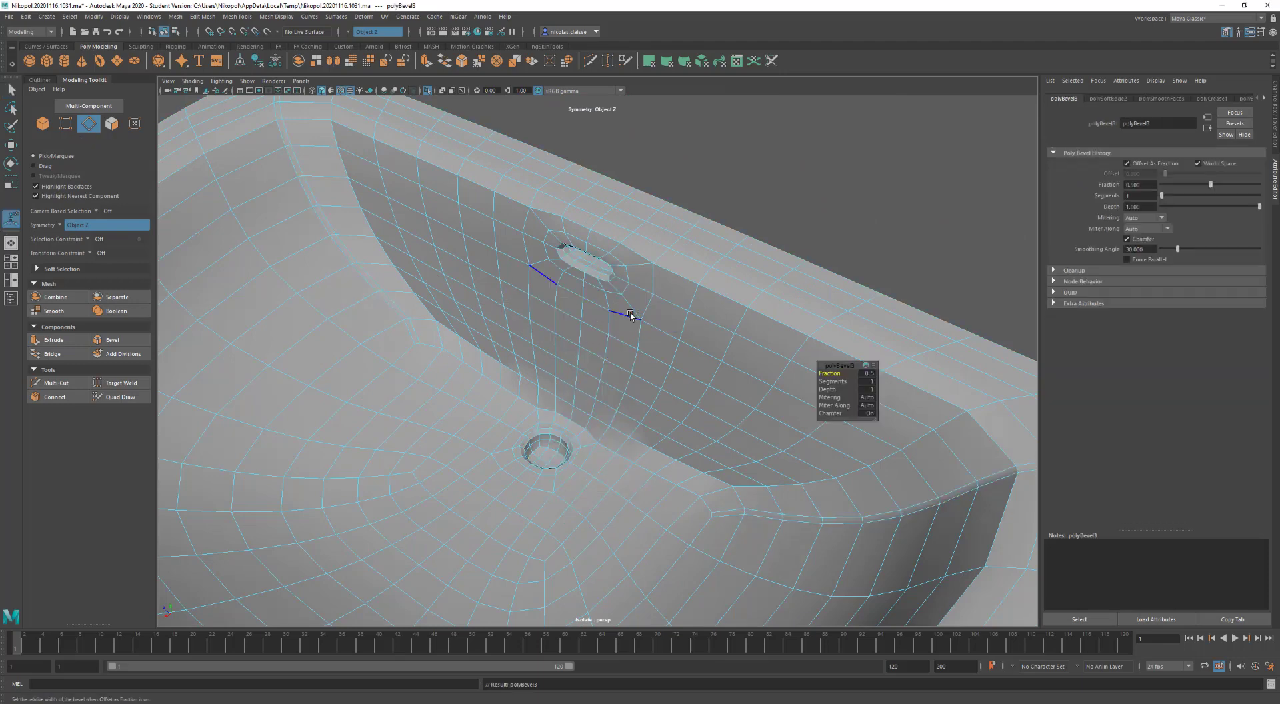
pyautogui.click(832, 381)
pyautogui.moveTo(832, 381); pyautogui.dragTo(828, 374, button='middle')
pyautogui.click(826, 373)
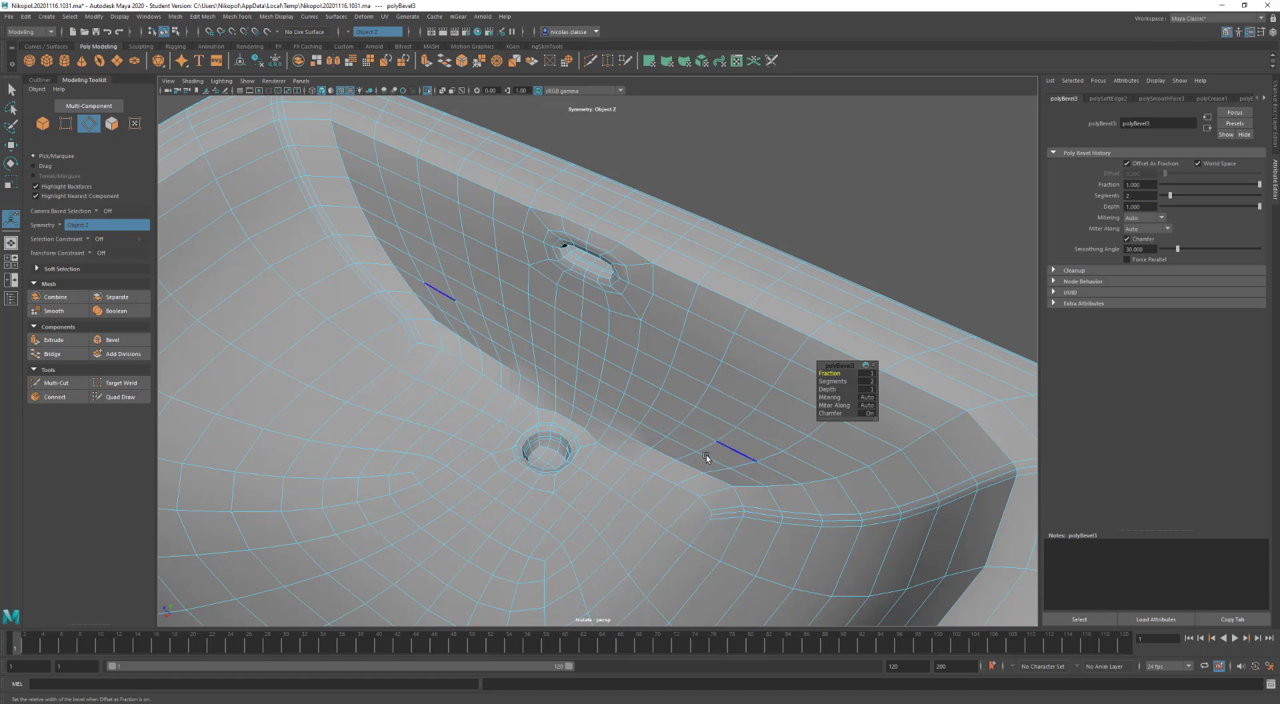
pyautogui.hotkey('ctrl', 'z')
# Add the edges along the foot of the basin's back wall to the selection and bevel everything with a fraction of 0.9
pyautogui.keyDown('shift'); pyautogui.doubleClick(705, 507); pyautogui.keyUp('shift')
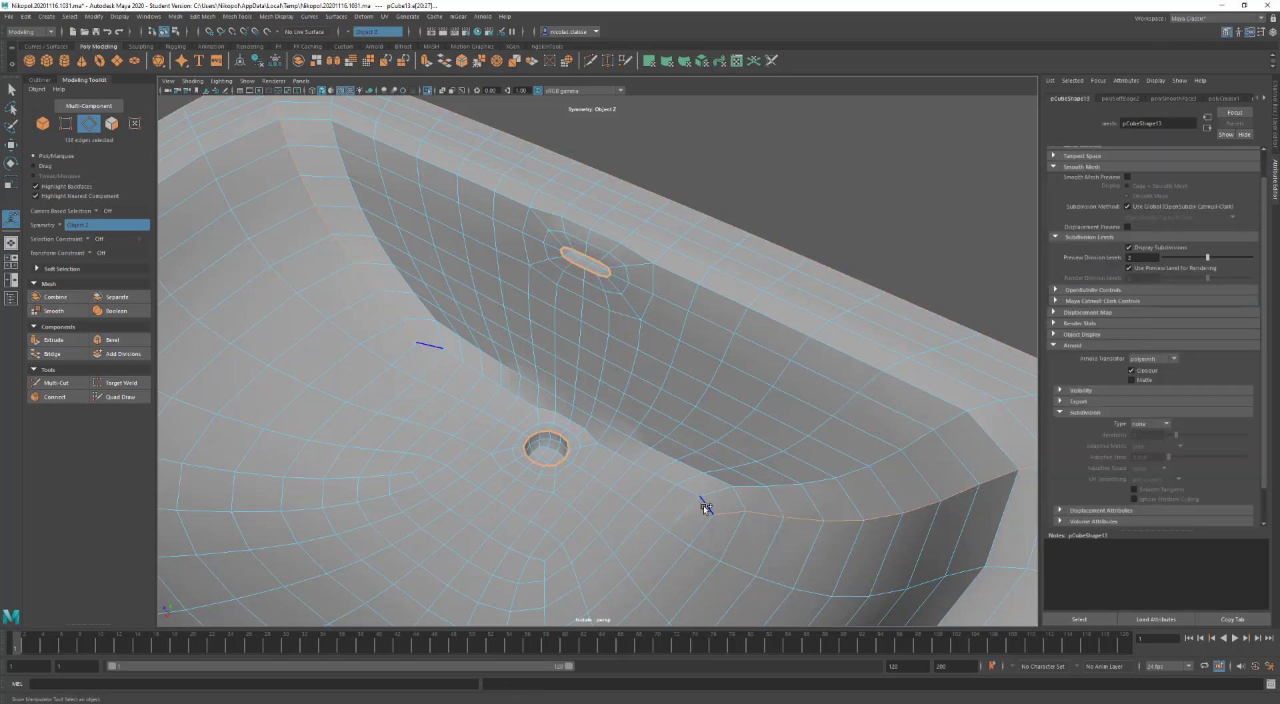
pyautogui.keyDown('shift'); pyautogui.click(593, 437); pyautogui.keyUp('shift')
pyautogui.keyDown('shift'); pyautogui.moveTo(721, 378); pyautogui.dragTo(760, 382, button='right'); pyautogui.keyUp('shift')
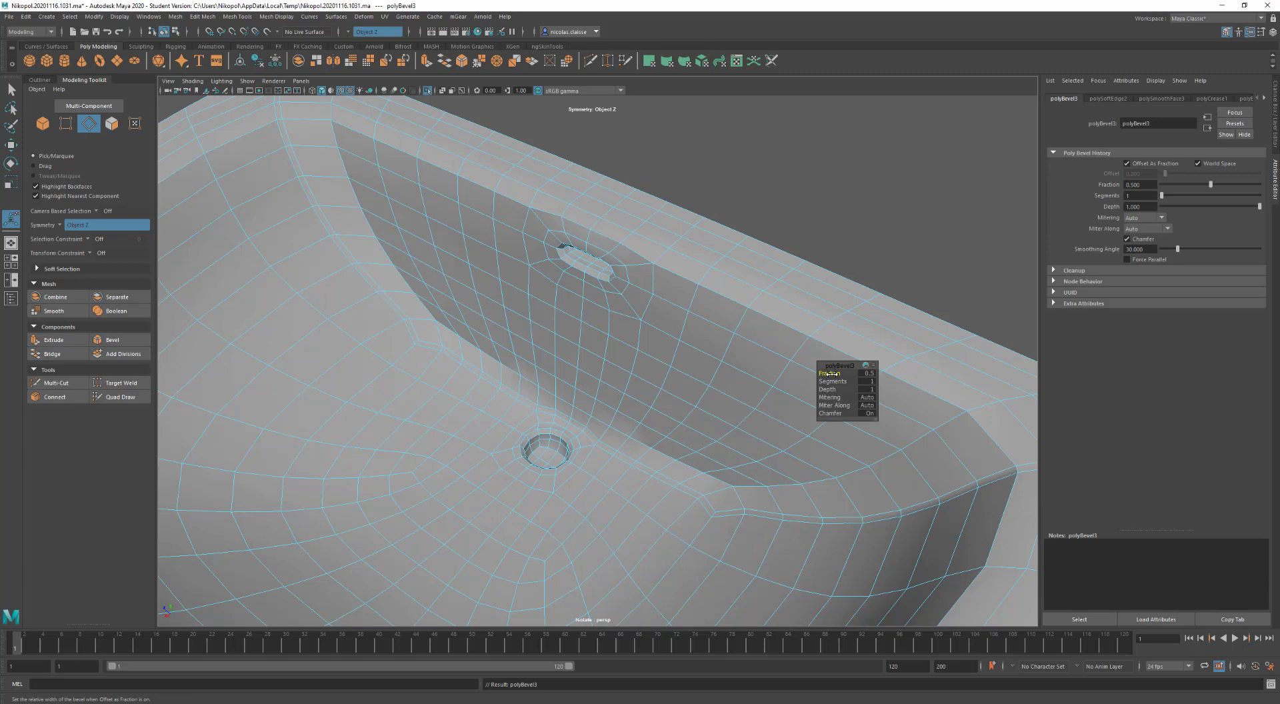
pyautogui.moveTo(830, 374); pyautogui.dragTo(833, 375)
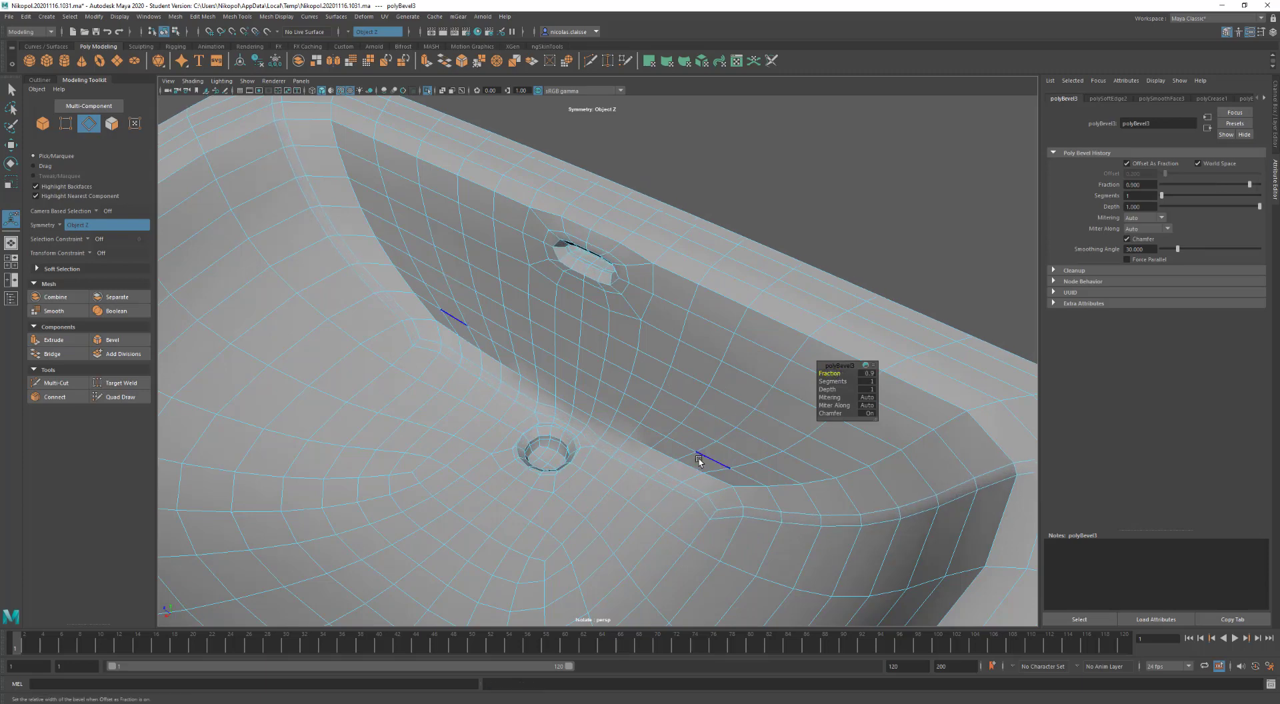
# Return to object selection with the sink deselected, and turn off view isolation and the wireframe overlay
pyautogui.keyDown('alt'); pyautogui.moveTo(707, 464); pyautogui.dragTo(660, 471); pyautogui.keyUp('alt')
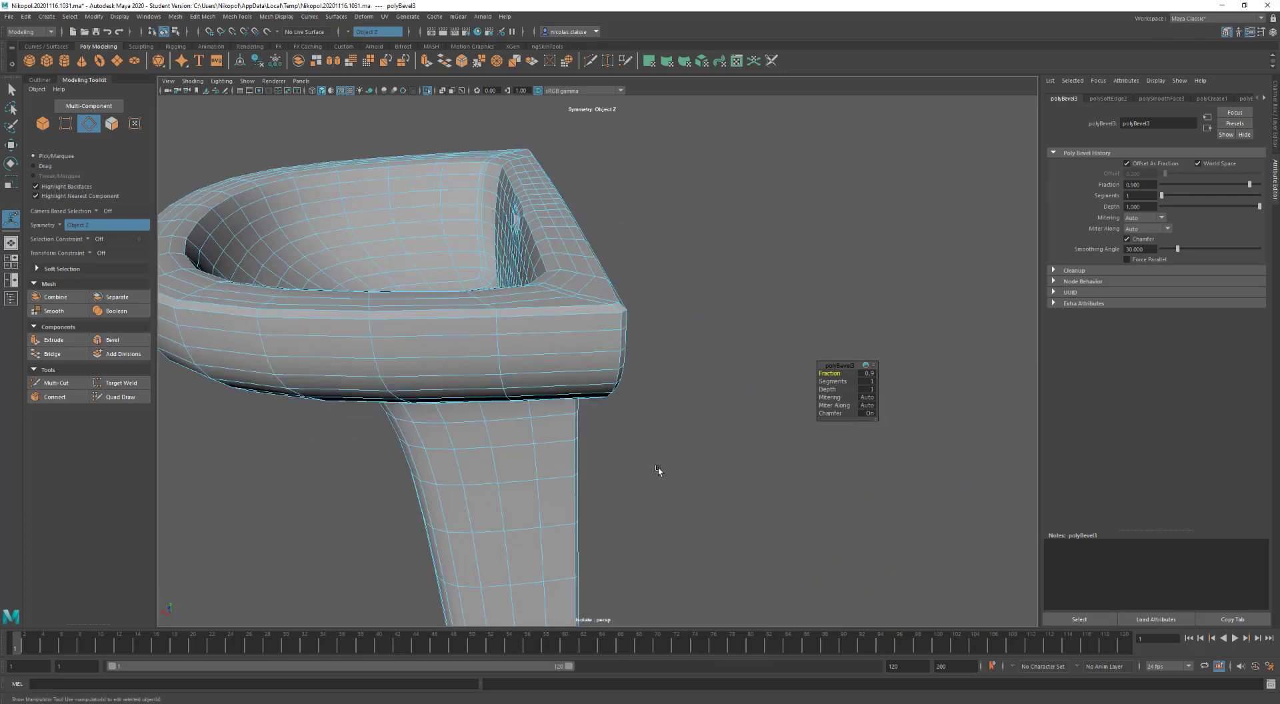
pyautogui.keyDown('alt'); pyautogui.moveTo(720, 414); pyautogui.dragTo(642, 353); pyautogui.keyUp('alt')
pyautogui.press('q')
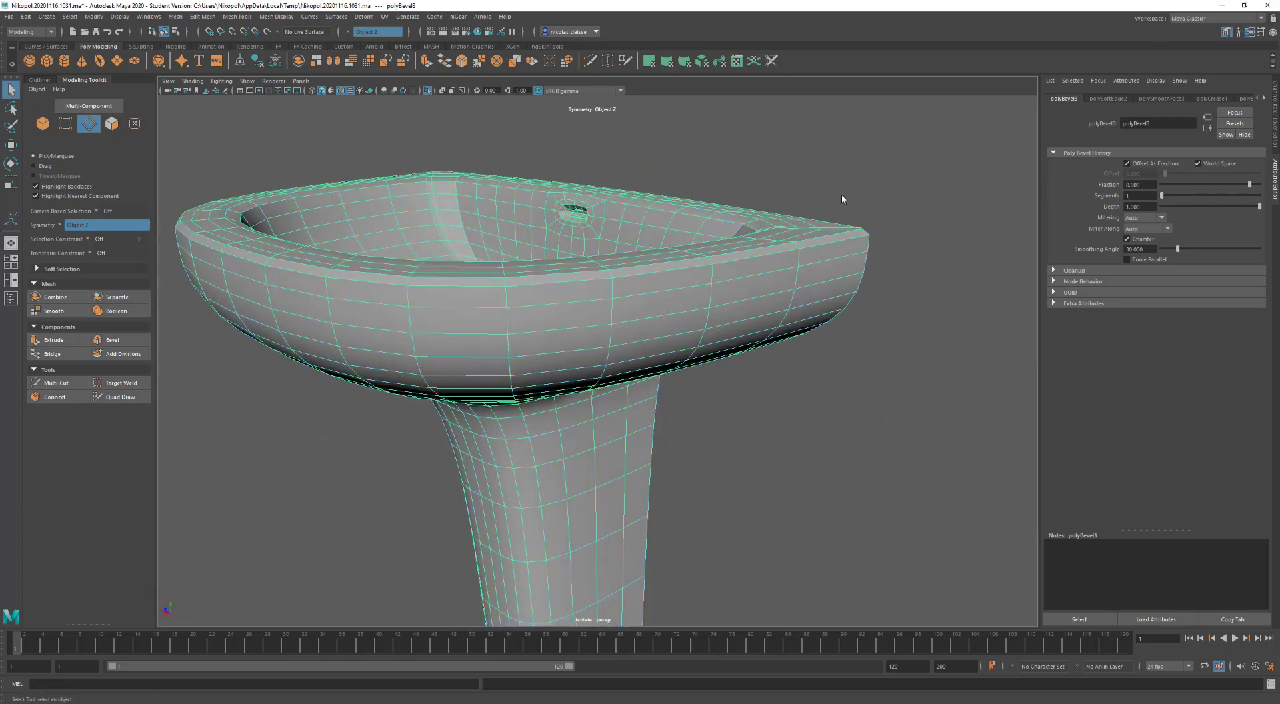
pyautogui.press('F8')
pyautogui.click(485, 110)
pyautogui.scroll(-3, 485, 110)
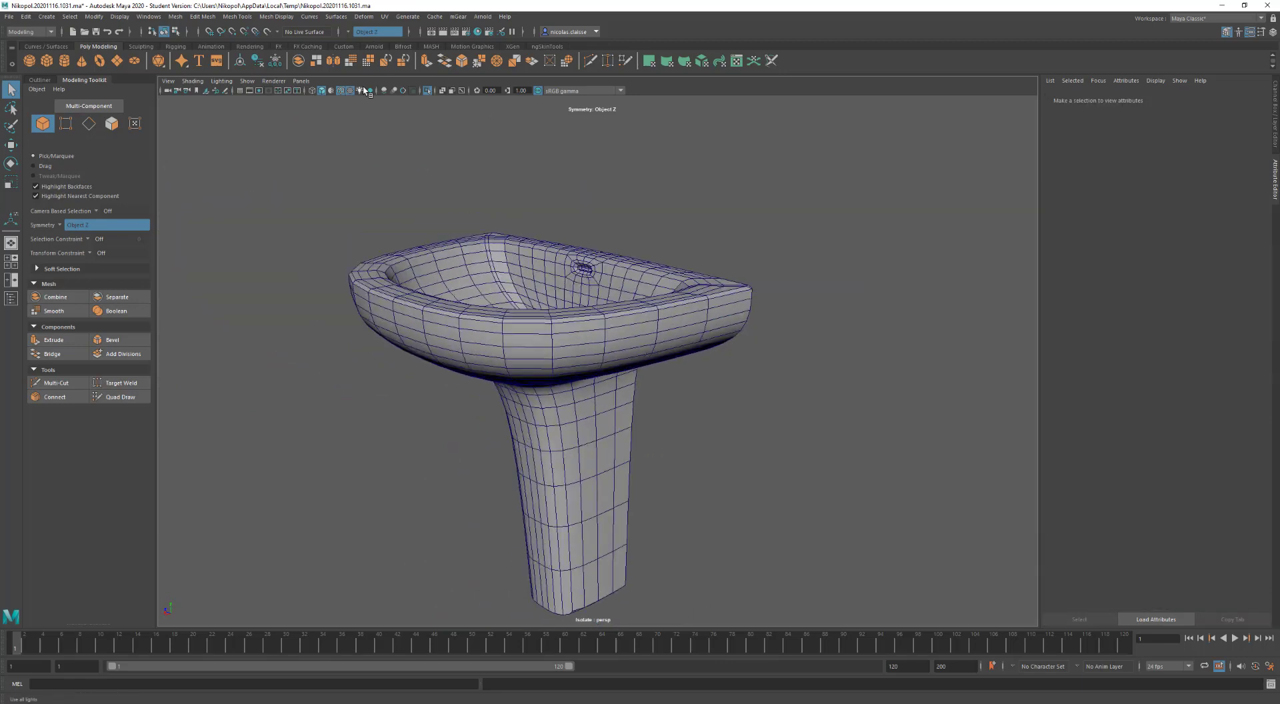
pyautogui.click(427, 90)
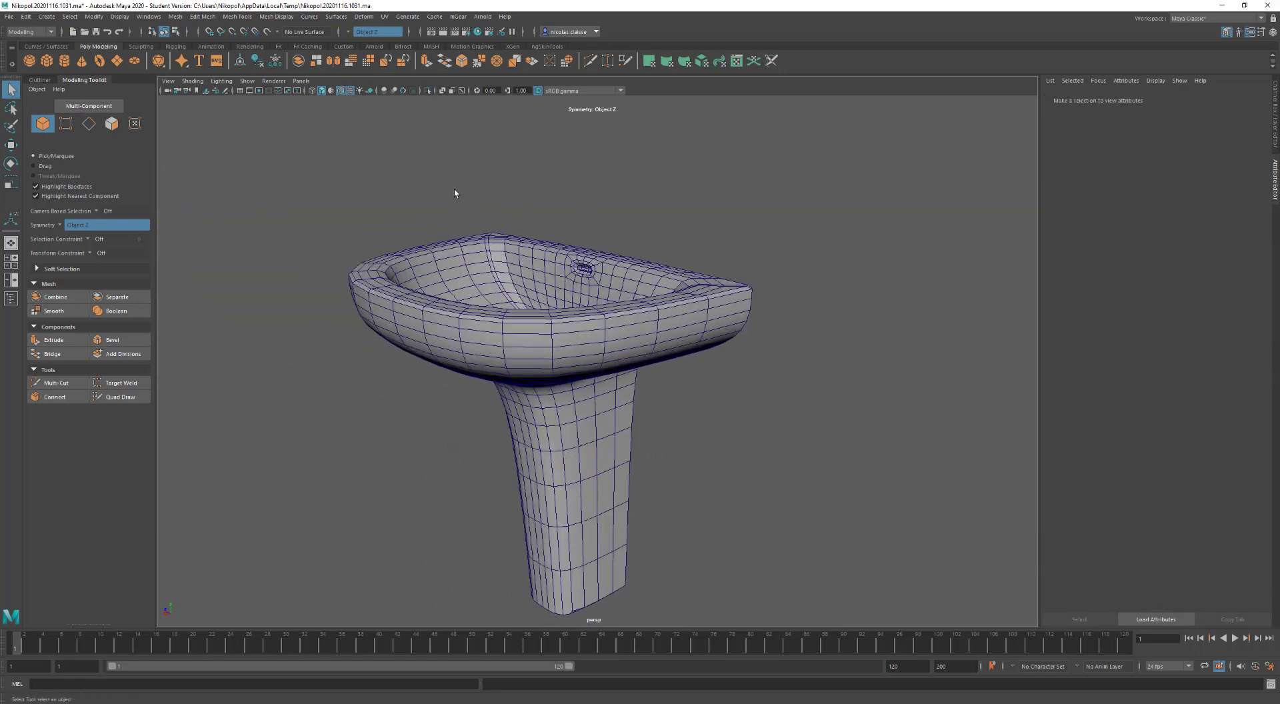
pyautogui.click(340, 90)
# Soften the edges of the whole sink and deselect it
pyautogui.keyDown('alt'); pyautogui.moveTo(707, 343); pyautogui.dragTo(670, 332); pyautogui.keyUp('alt')
pyautogui.click(668, 332)
pyautogui.keyDown('shift'); pyautogui.rightClick(669, 332); pyautogui.keyUp('shift')
pyautogui.keyDown('shift'); pyautogui.moveTo(668, 332); pyautogui.dragTo(727, 325, button='right'); pyautogui.keyUp('shift')
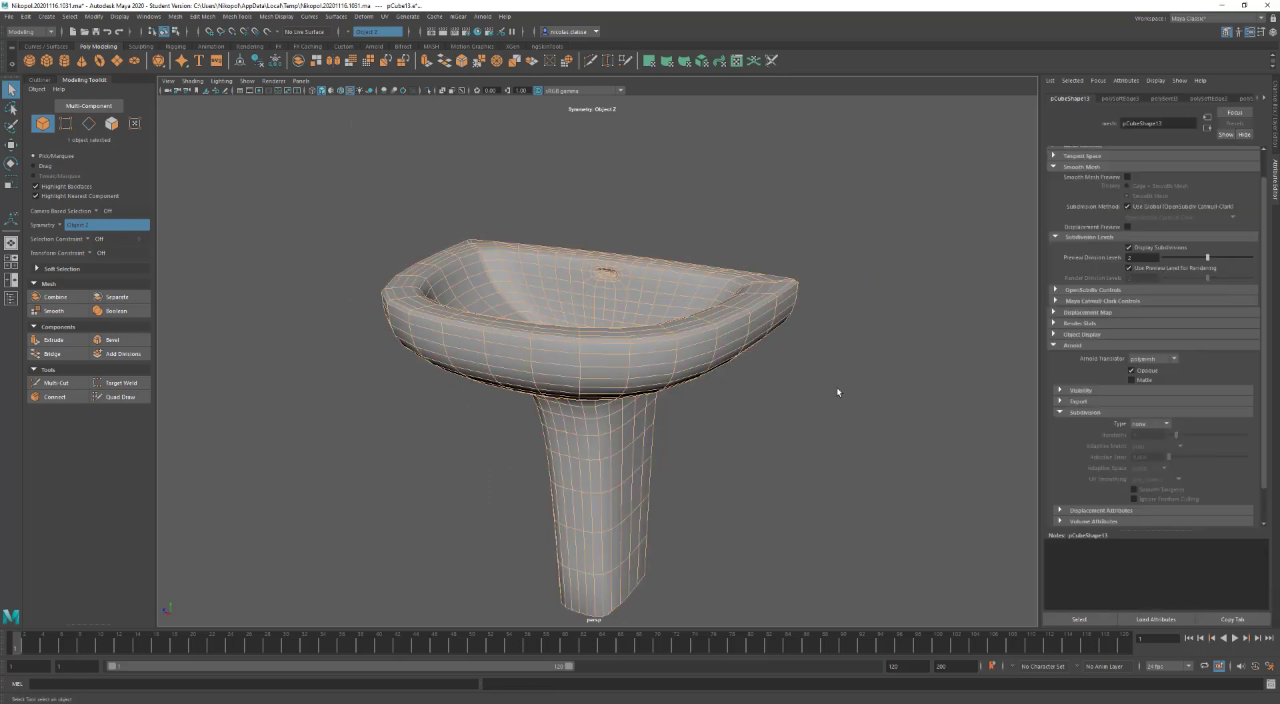
pyautogui.click(829, 405)
# Examine the shading of the finished sink's rim, basin, holes and pedestal from several angles
pyautogui.keyDown('alt'); pyautogui.moveTo(826, 375); pyautogui.dragTo(671, 296); pyautogui.keyUp('alt')
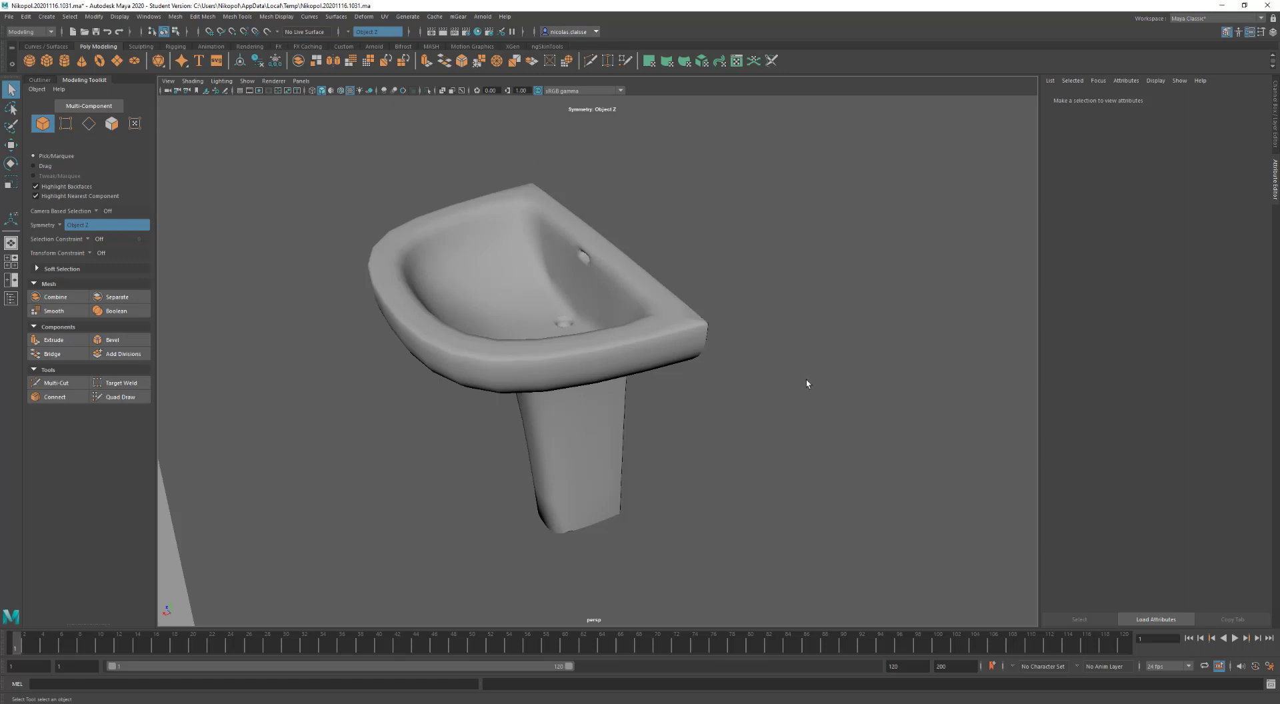
pyautogui.keyDown('alt'); pyautogui.moveTo(638, 337); pyautogui.dragTo(673, 320); pyautogui.keyUp('alt')
pyautogui.keyDown('alt'); pyautogui.moveTo(674, 320); pyautogui.dragTo(665, 356, button='middle'); pyautogui.keyUp('alt')
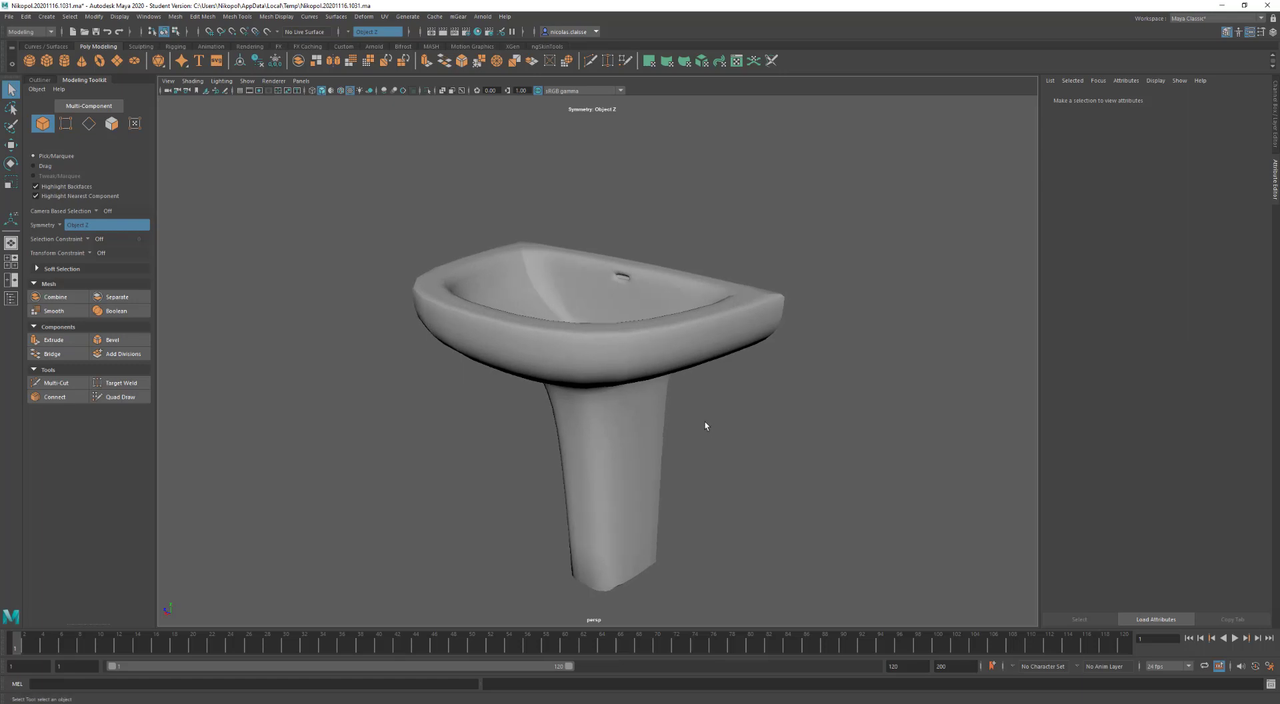
pyautogui.keyDown('alt'); pyautogui.moveTo(675, 493); pyautogui.dragTo(709, 507, button='middle'); pyautogui.keyUp('alt')
pyautogui.keyDown('alt'); pyautogui.moveTo(709, 506); pyautogui.dragTo(707, 447); pyautogui.keyUp('alt')
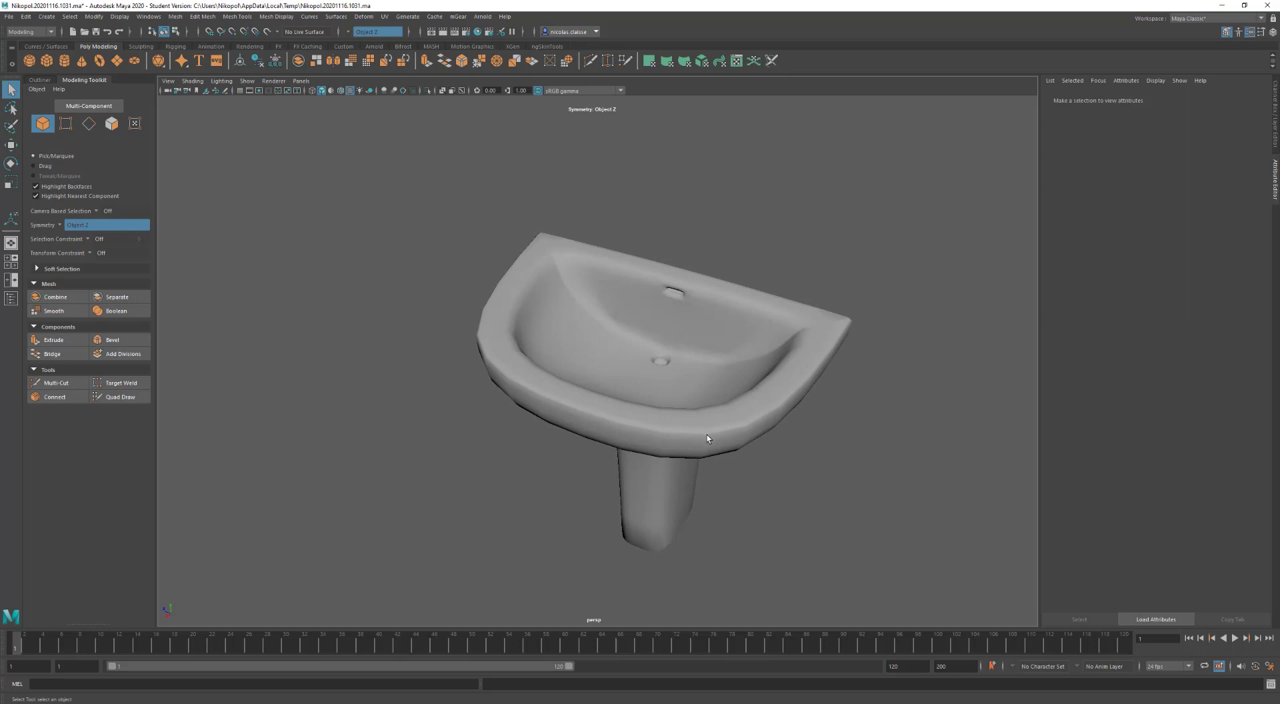
pyautogui.keyDown('alt'); pyautogui.moveTo(713, 455); pyautogui.dragTo(690, 398); pyautogui.keyUp('alt')
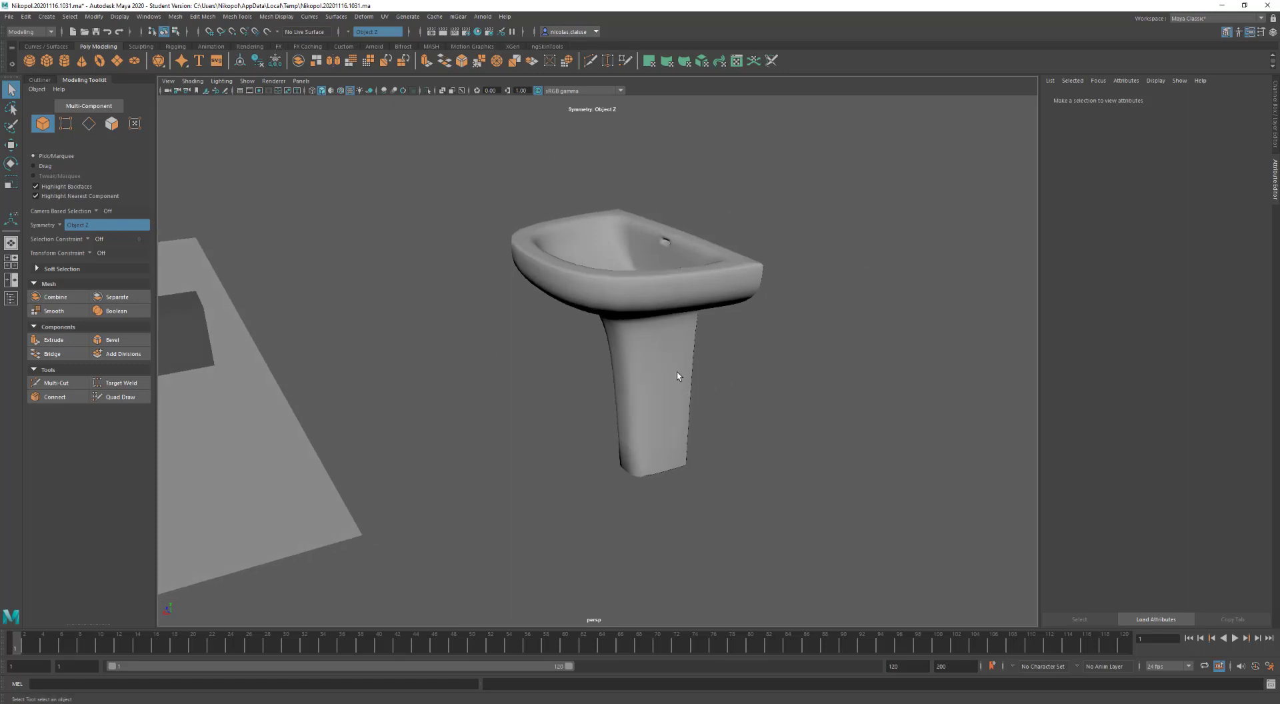
# Delete the pedestal sink and bring the primitives on the ground plane into view
pyautogui.click(678, 377)
pyautogui.press('Delete')
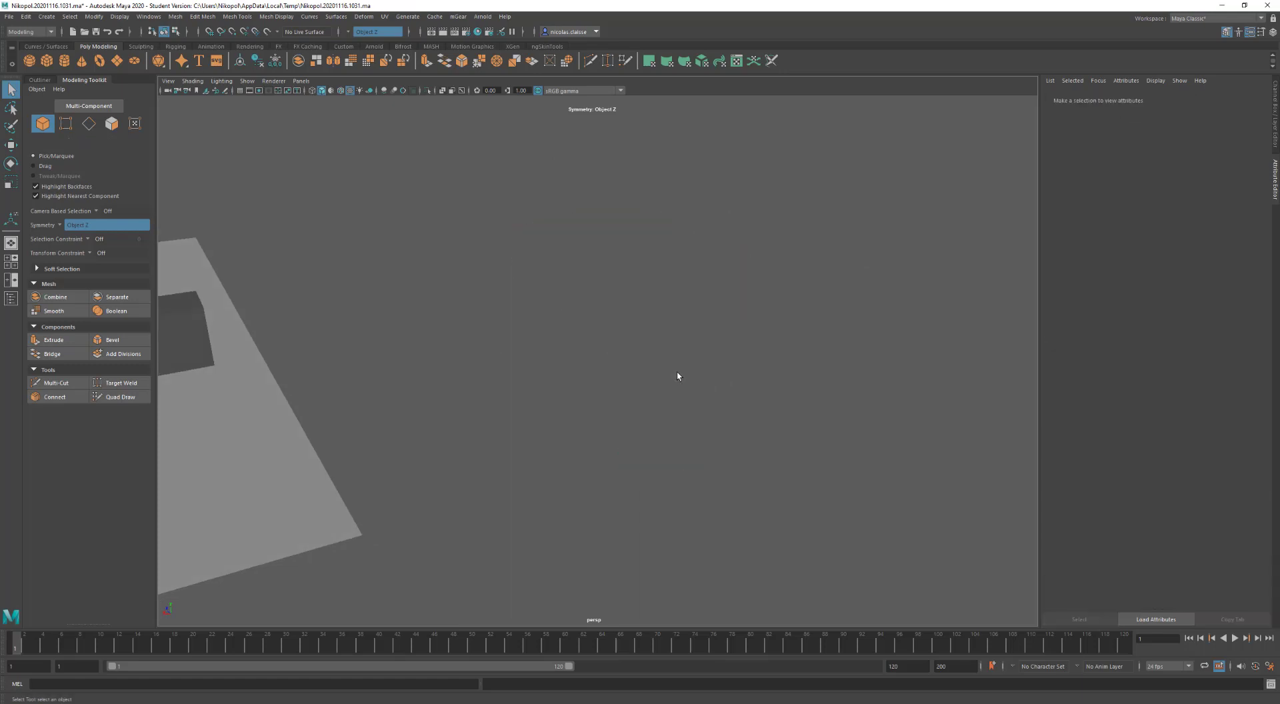
pyautogui.scroll(-10, 375, 369)
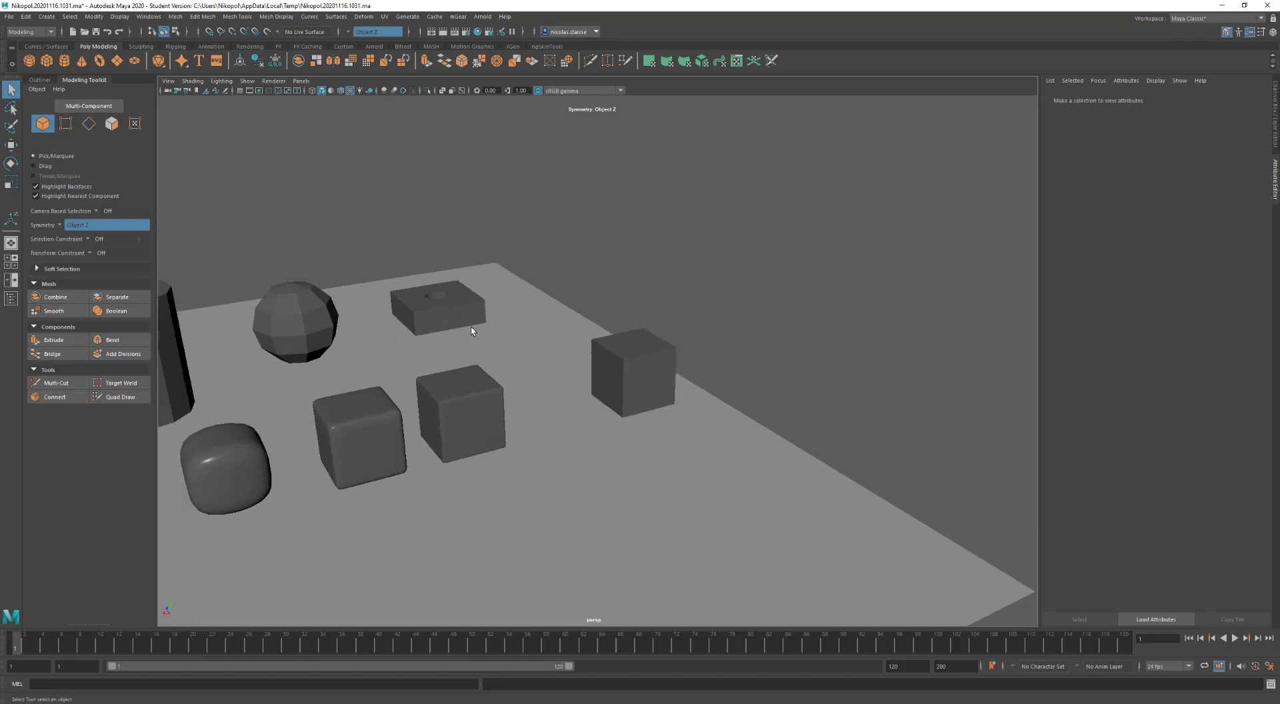
# Select the low-poly sphere, frame it and examine the triangles meeting at its top pole
pyautogui.click(317, 319)
pyautogui.press('f')
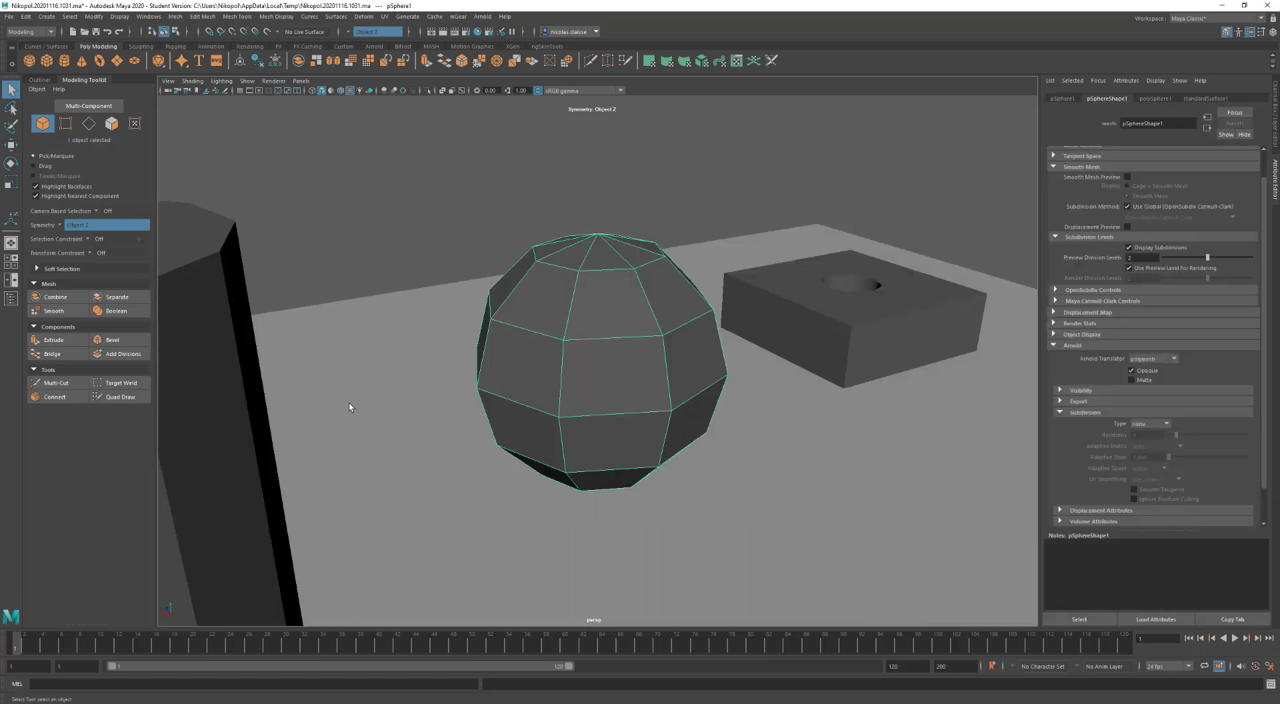
pyautogui.keyDown('alt'); pyautogui.moveTo(349, 400); pyautogui.dragTo(503, 426); pyautogui.keyUp('alt')
pyautogui.scroll(-8, 800, 401)
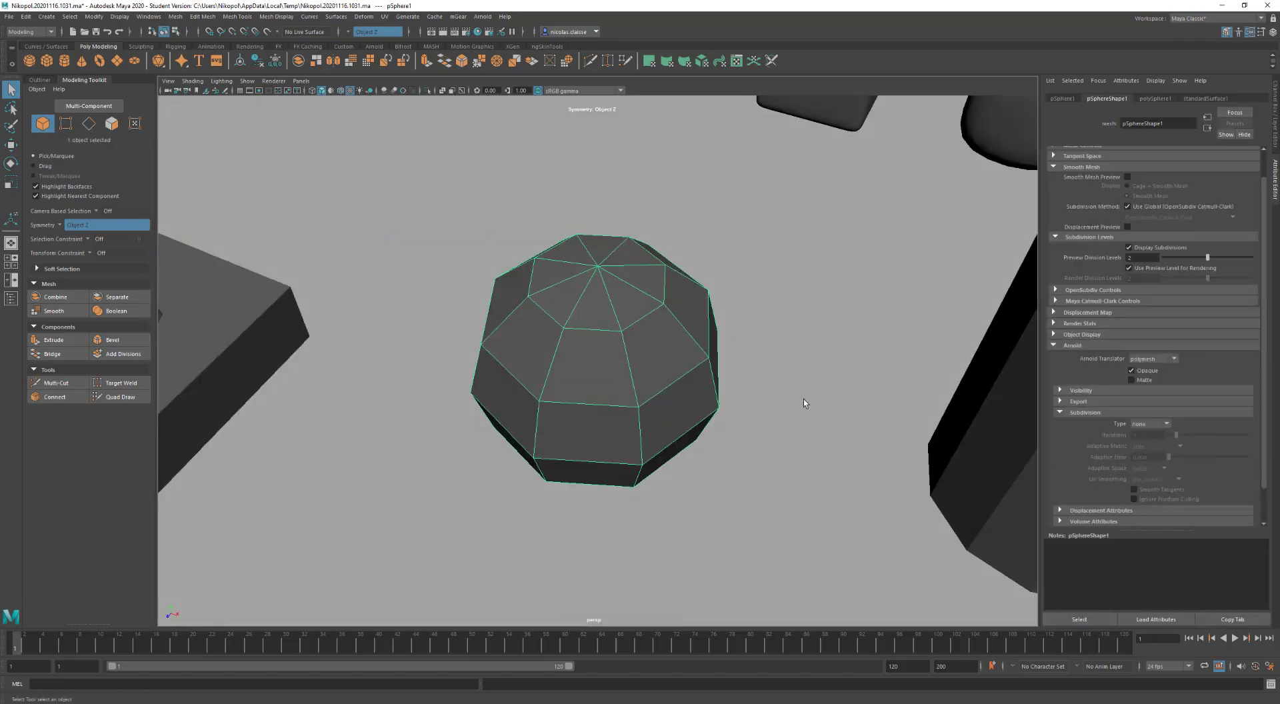
pyautogui.scroll(-3, 719, 285)
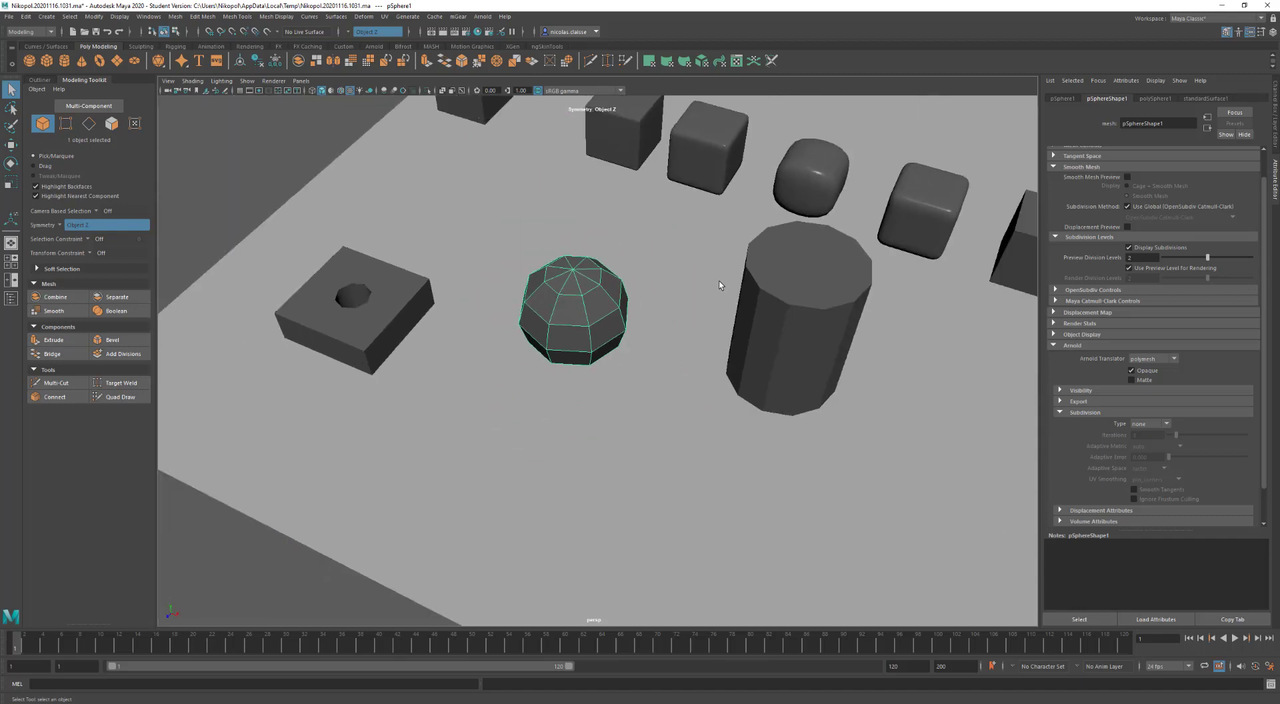
# Examine the cylinder in smooth mesh preview, switch Display Subdivisions on and off, and return to the unsmoothed mesh
pyautogui.click(787, 291)
pyautogui.keyDown('alt'); pyautogui.moveTo(787, 290); pyautogui.dragTo(717, 322); pyautogui.keyUp('alt')
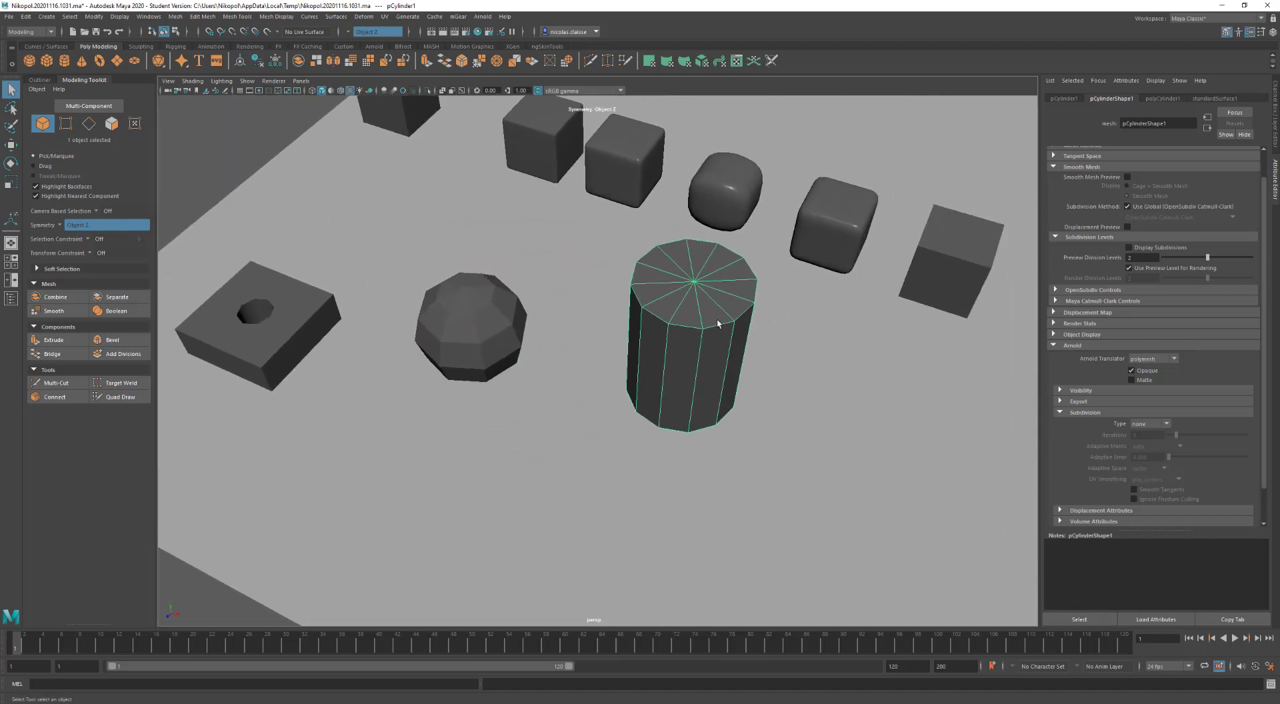
pyautogui.press('3')
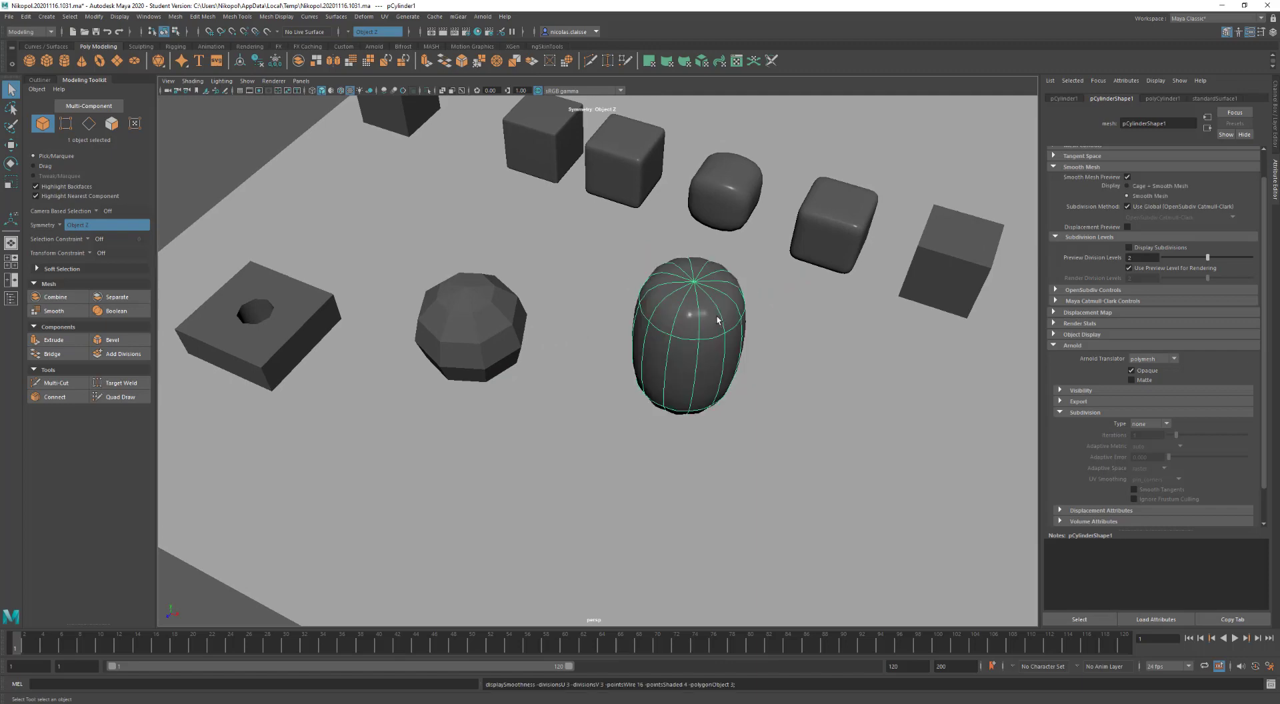
pyautogui.scroll(5, 717, 320)
pyautogui.keyDown('alt'); pyautogui.moveTo(807, 333); pyautogui.dragTo(629, 340, button='middle'); pyautogui.keyUp('alt')
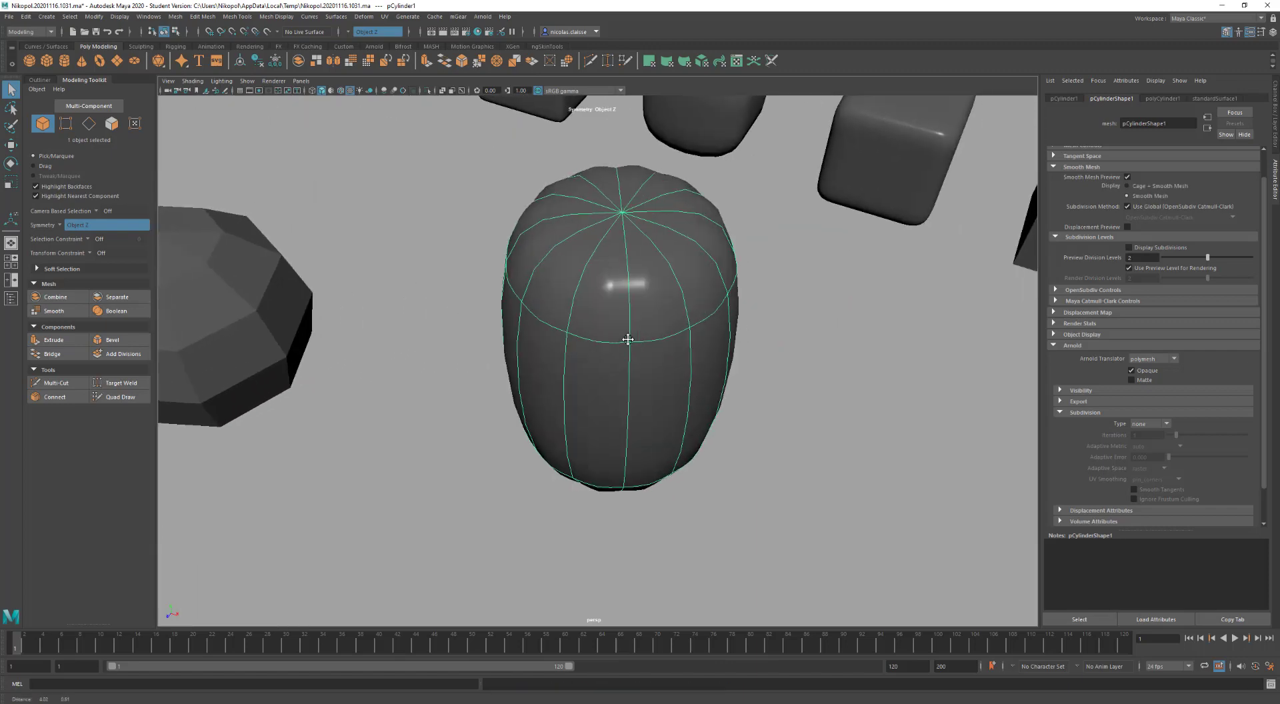
pyautogui.moveTo(598, 330)
pyautogui.keyDown('alt'); pyautogui.mouseDown()
pyautogui.moveTo(594, 313)
pyautogui.moveTo(595, 333)
pyautogui.mouseUp(); pyautogui.keyUp('alt')
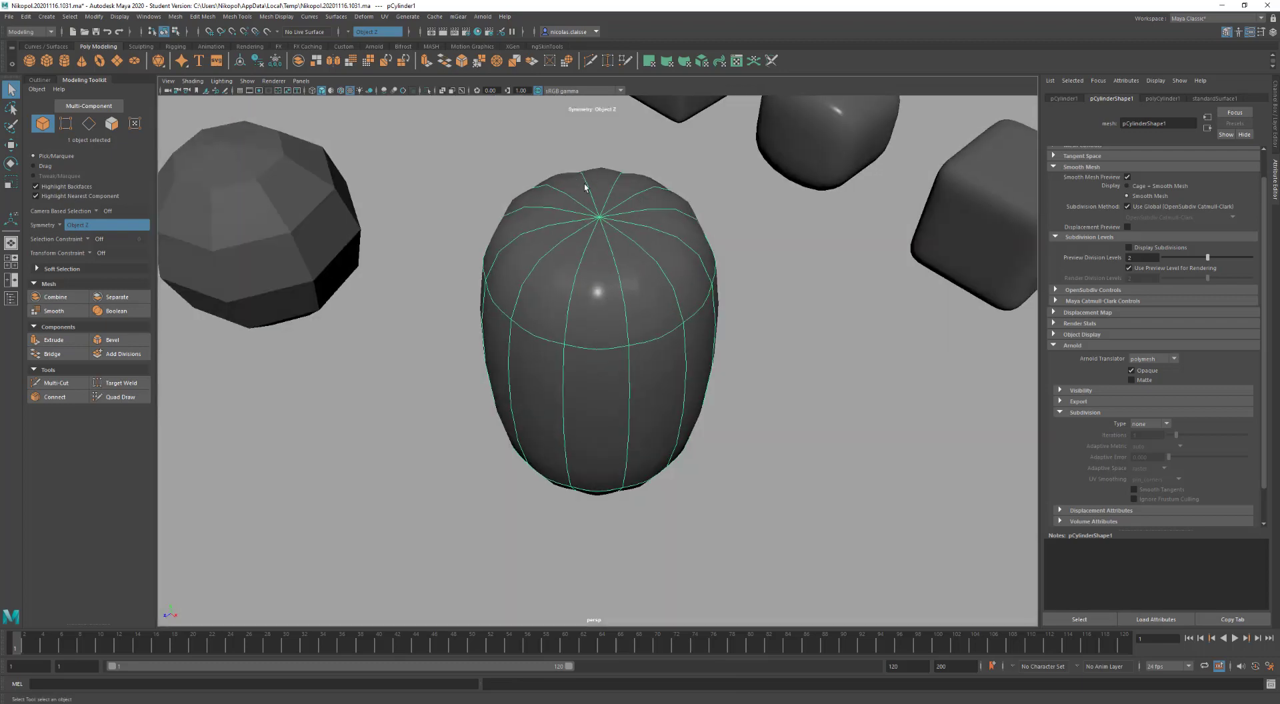
pyautogui.click(1166, 248)
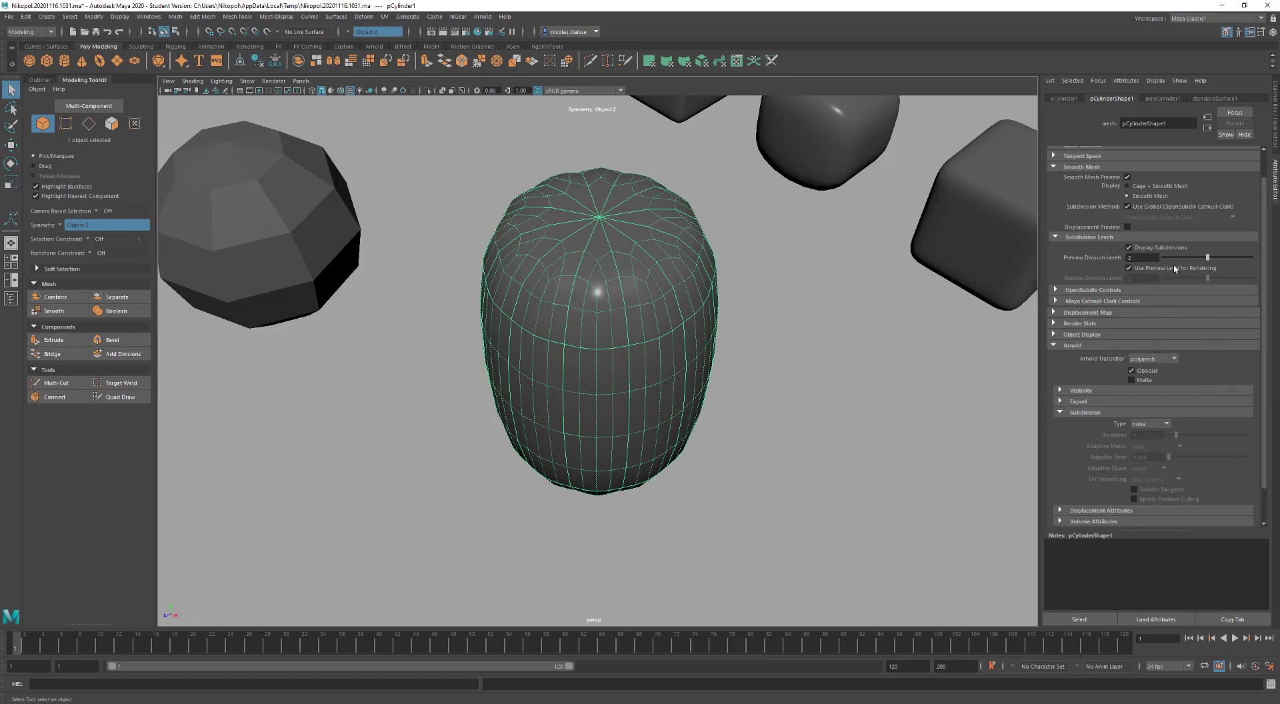
pyautogui.click(1163, 250)
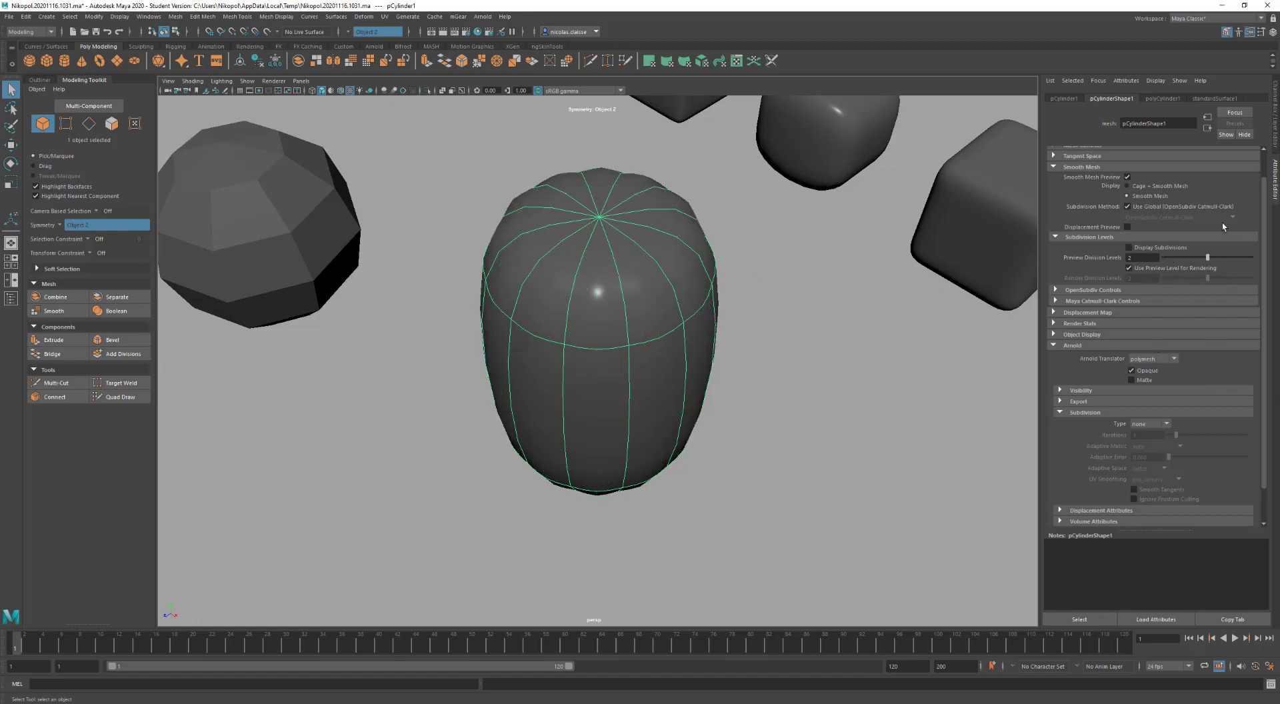
pyautogui.press('1')
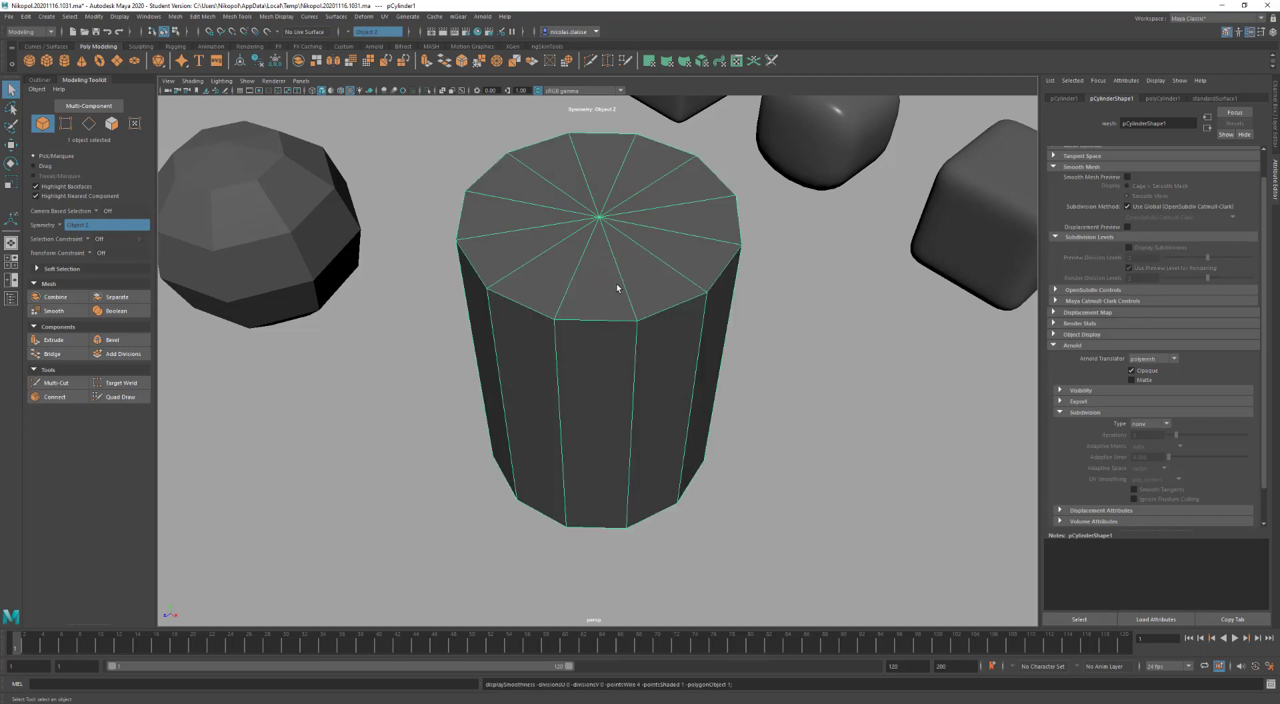
# Select all 12 top cap faces of the cylinder and extrude them inward with an offset of 1.9
pyautogui.moveTo(647, 266); pyautogui.dragTo(648, 297, button='right')
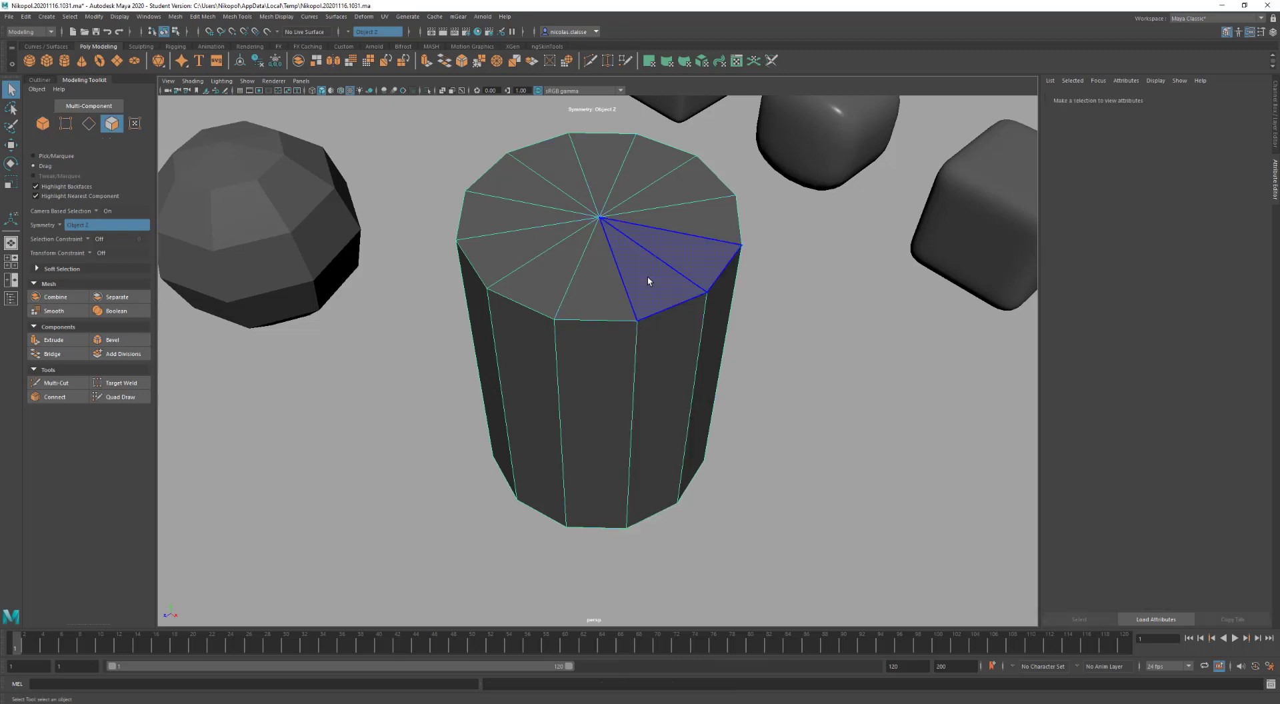
pyautogui.click(647, 276)
pyautogui.moveTo(603, 289)
pyautogui.mouseDown()
pyautogui.moveTo(484, 226)
pyautogui.moveTo(533, 187)
pyautogui.moveTo(584, 198)
pyautogui.mouseUp()
pyautogui.keyDown('shift'); pyautogui.moveTo(575, 231); pyautogui.dragTo(582, 256, button='right'); pyautogui.keyUp('shift')
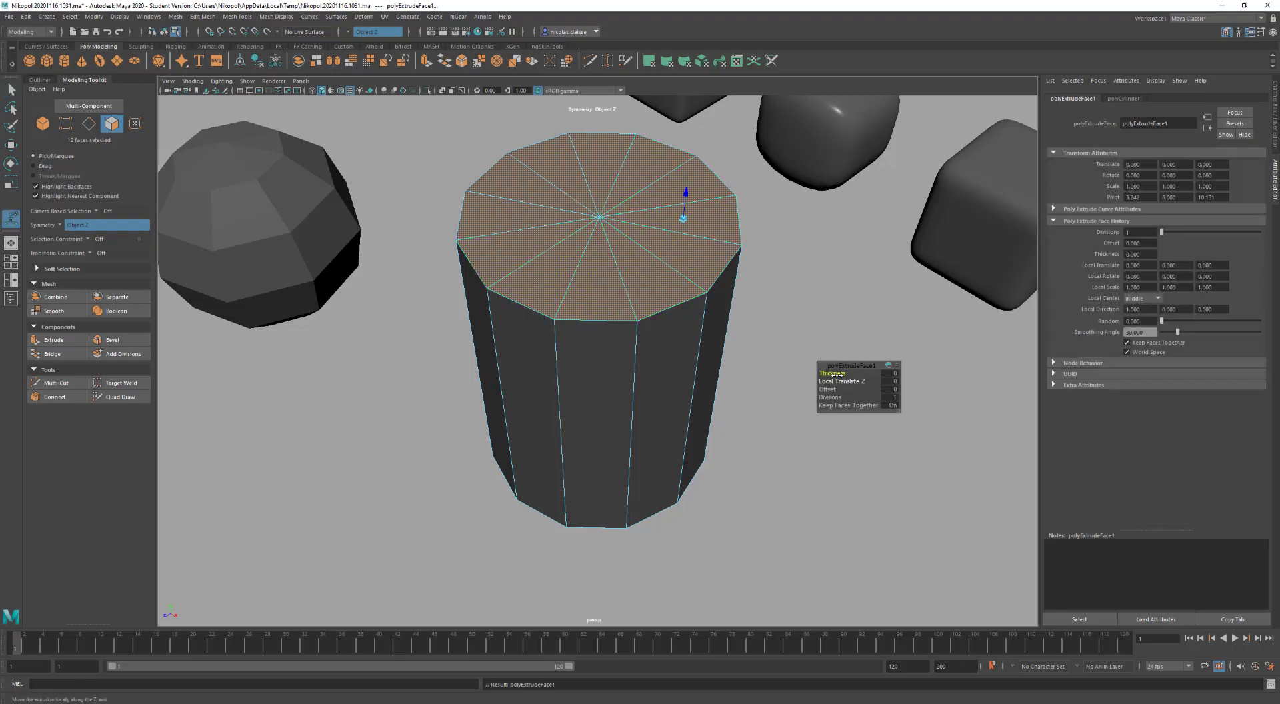
pyautogui.moveTo(828, 390); pyautogui.dragTo(841, 389)
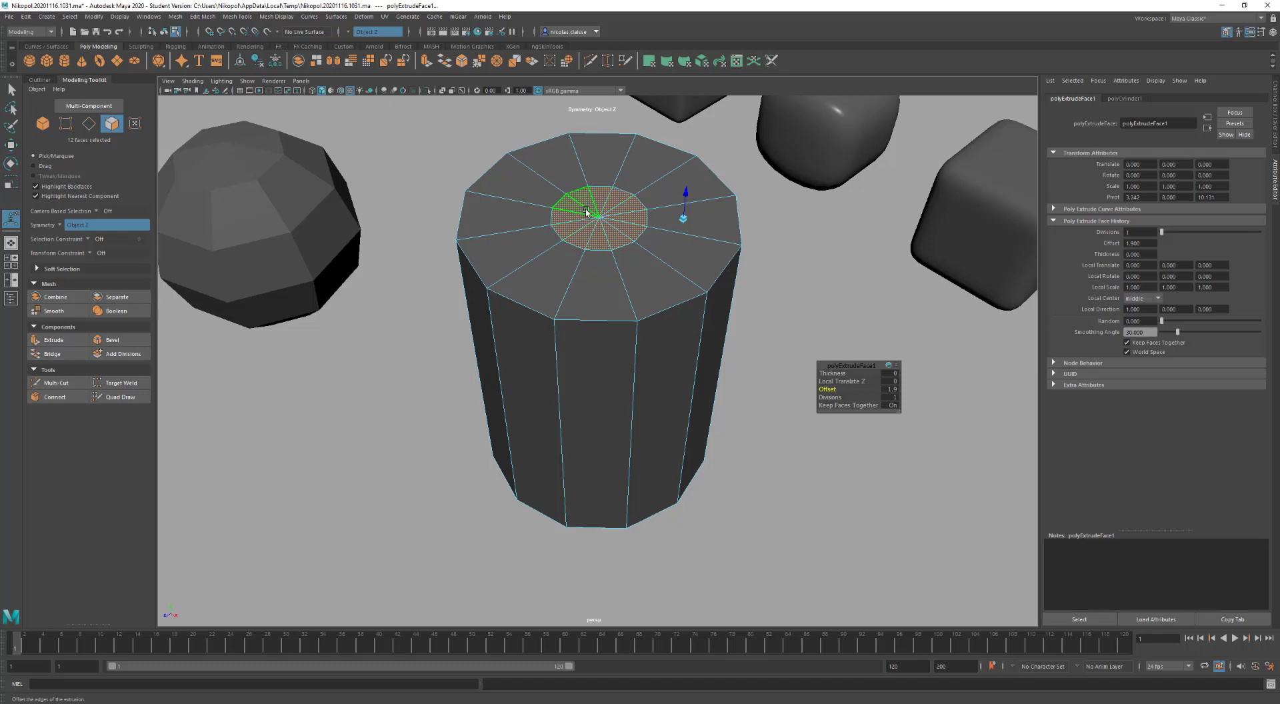
# Compare the inset cylinder in smooth mesh preview and unsmoothed display, checking how the top cap and side faces around the rim round off
pyautogui.press('3')
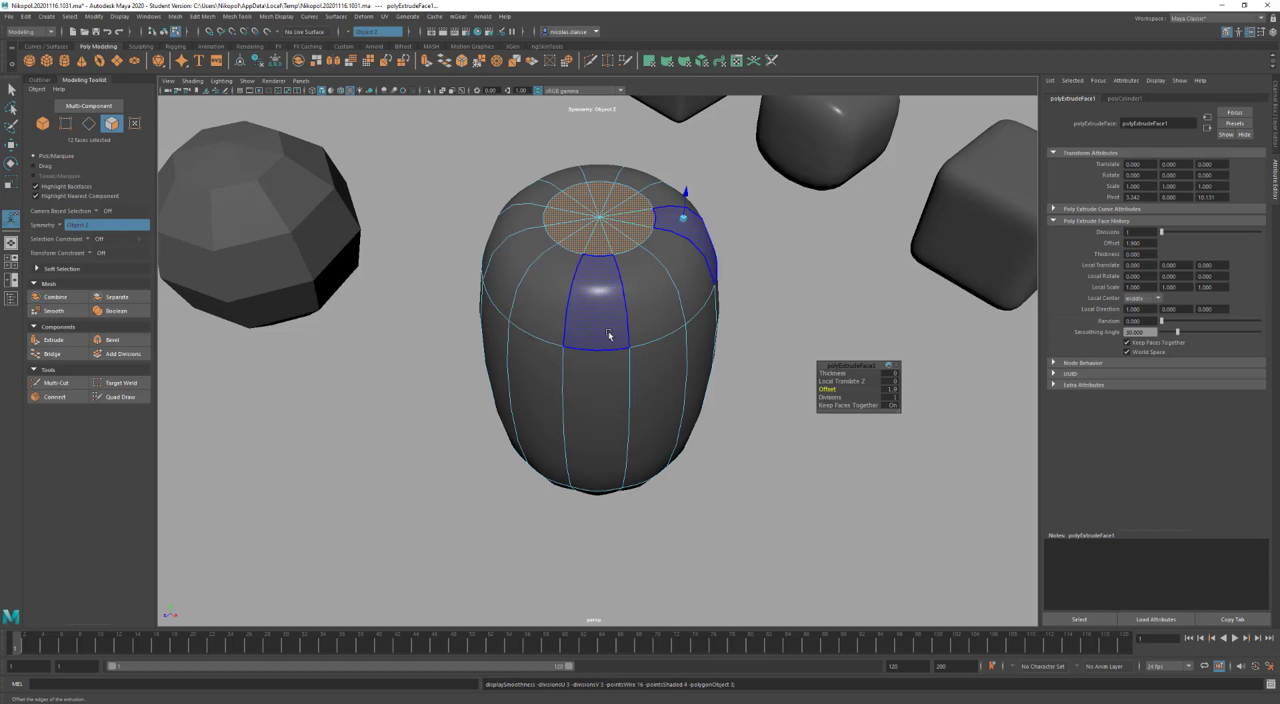
pyautogui.press('1')
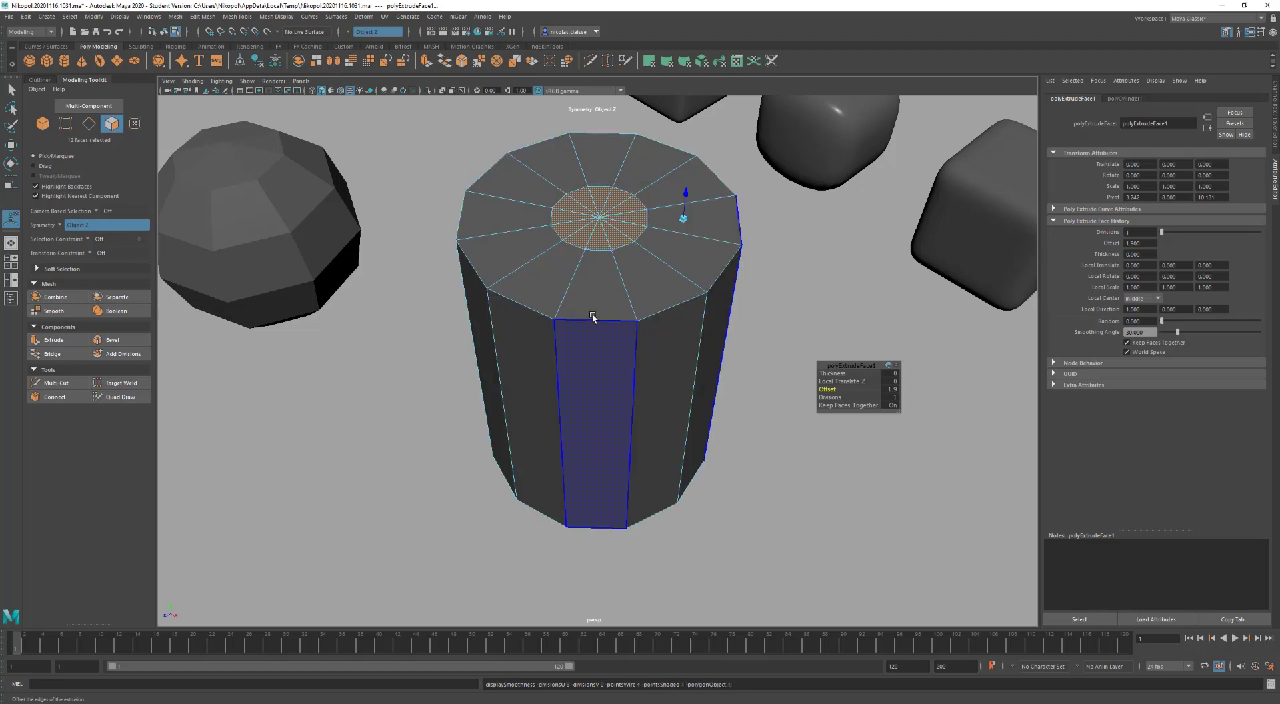
pyautogui.press('3')
pyautogui.press('1')
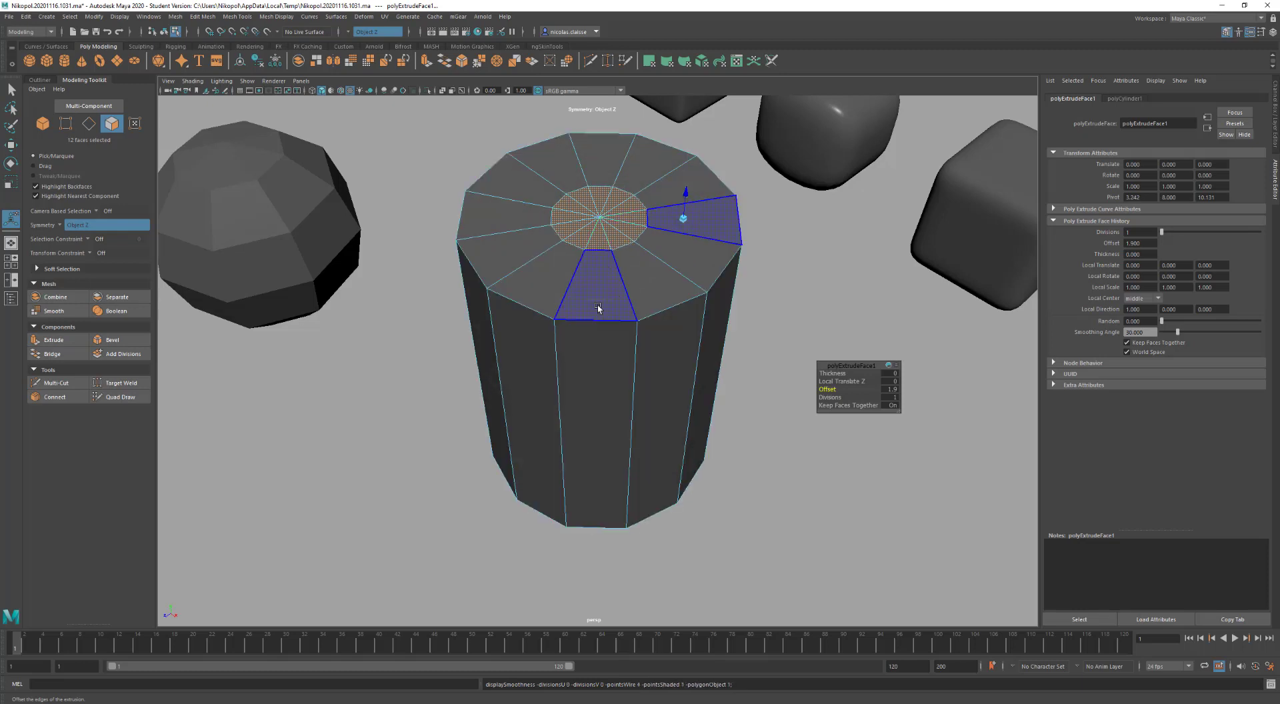
pyautogui.press('3')
pyautogui.press('1')
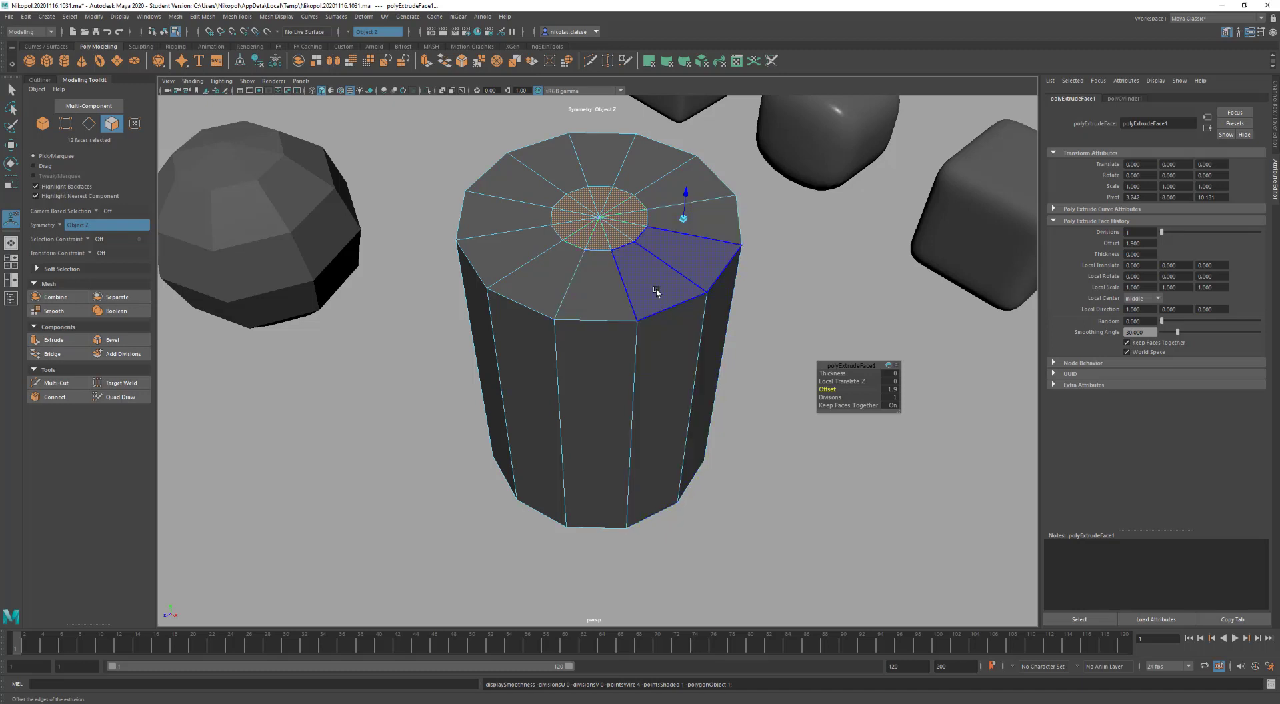
pyautogui.press('3')
pyautogui.press('1')
# Insert edge loops with the Multi-Cut tool on both sides of the cylinder's top rim and one around its lower part
pyautogui.keyDown('shift'); pyautogui.rightClick(643, 327); pyautogui.keyUp('shift')
pyautogui.click(587, 326)
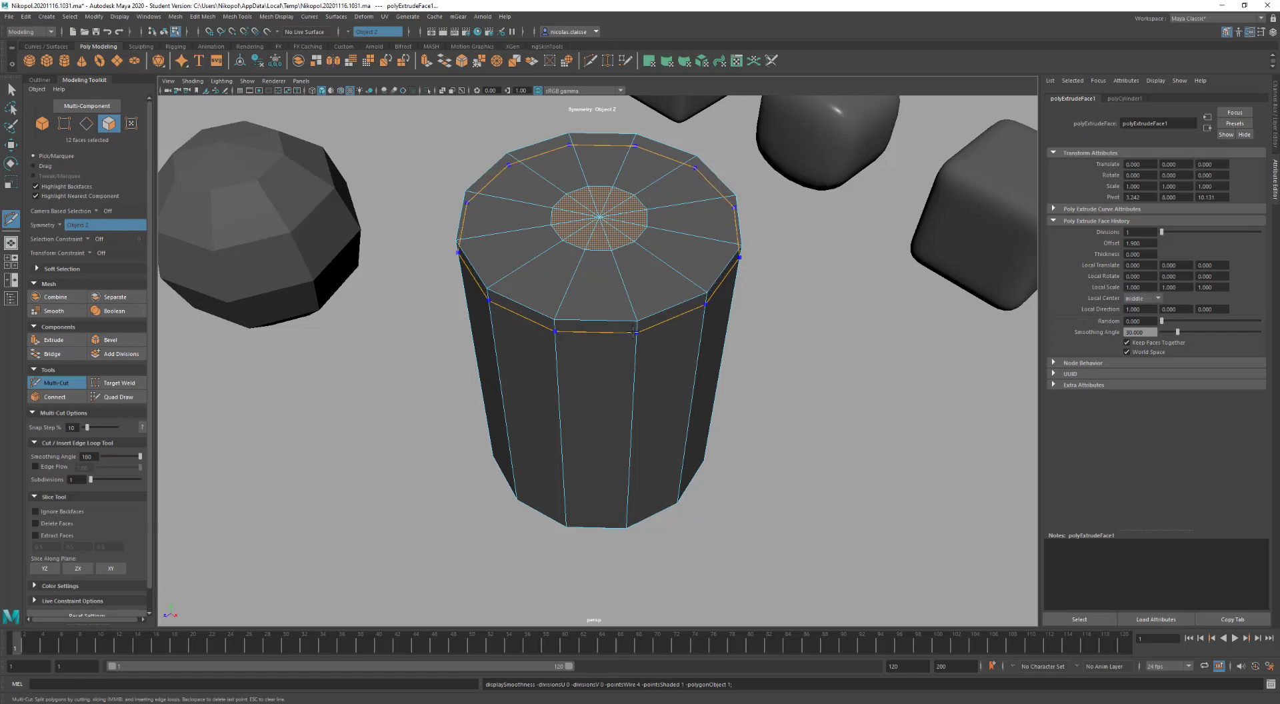
pyautogui.keyDown('ctrl'); pyautogui.click(633, 330); pyautogui.keyUp('ctrl')
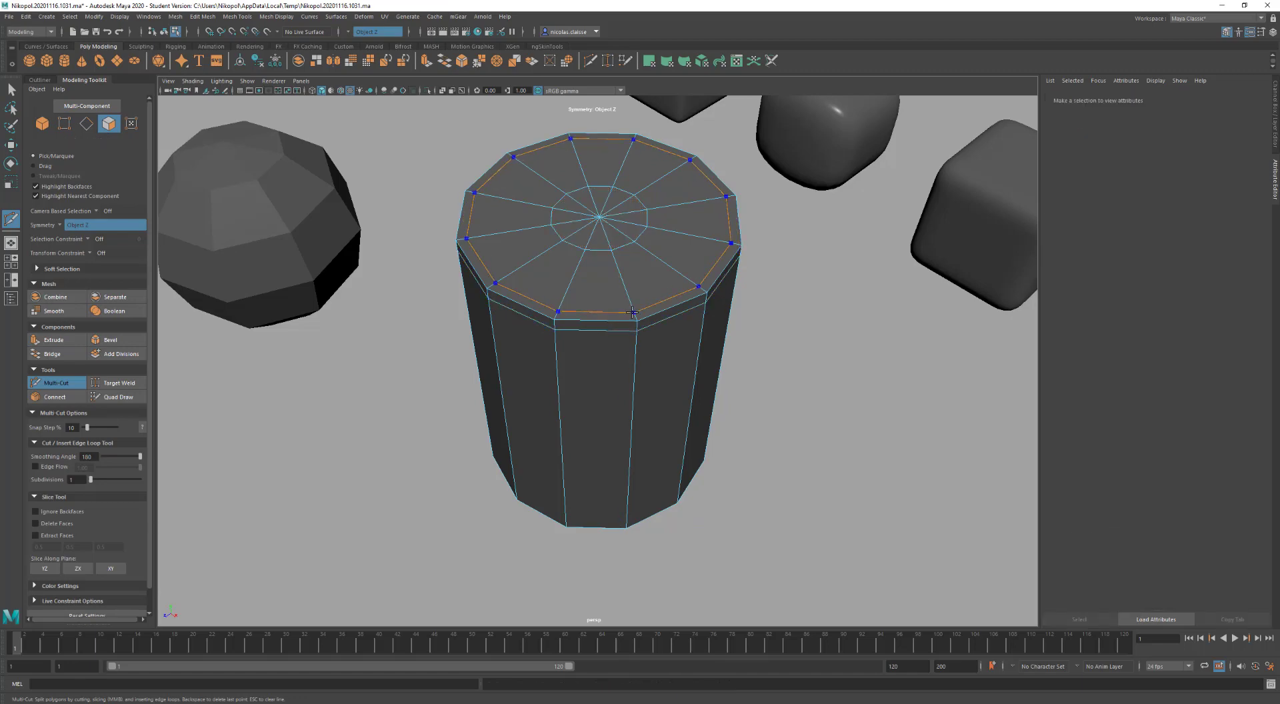
pyautogui.press('3')
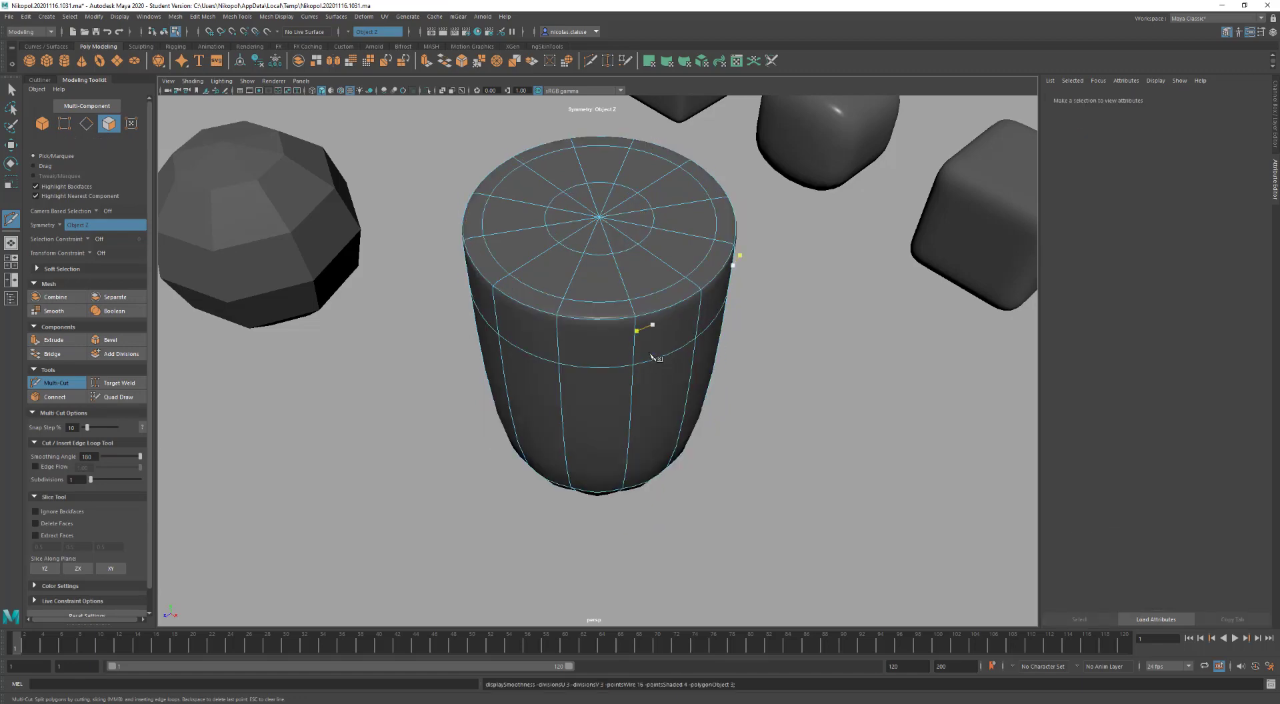
pyautogui.keyDown('alt'); pyautogui.moveTo(657, 360); pyautogui.dragTo(644, 324); pyautogui.keyUp('alt')
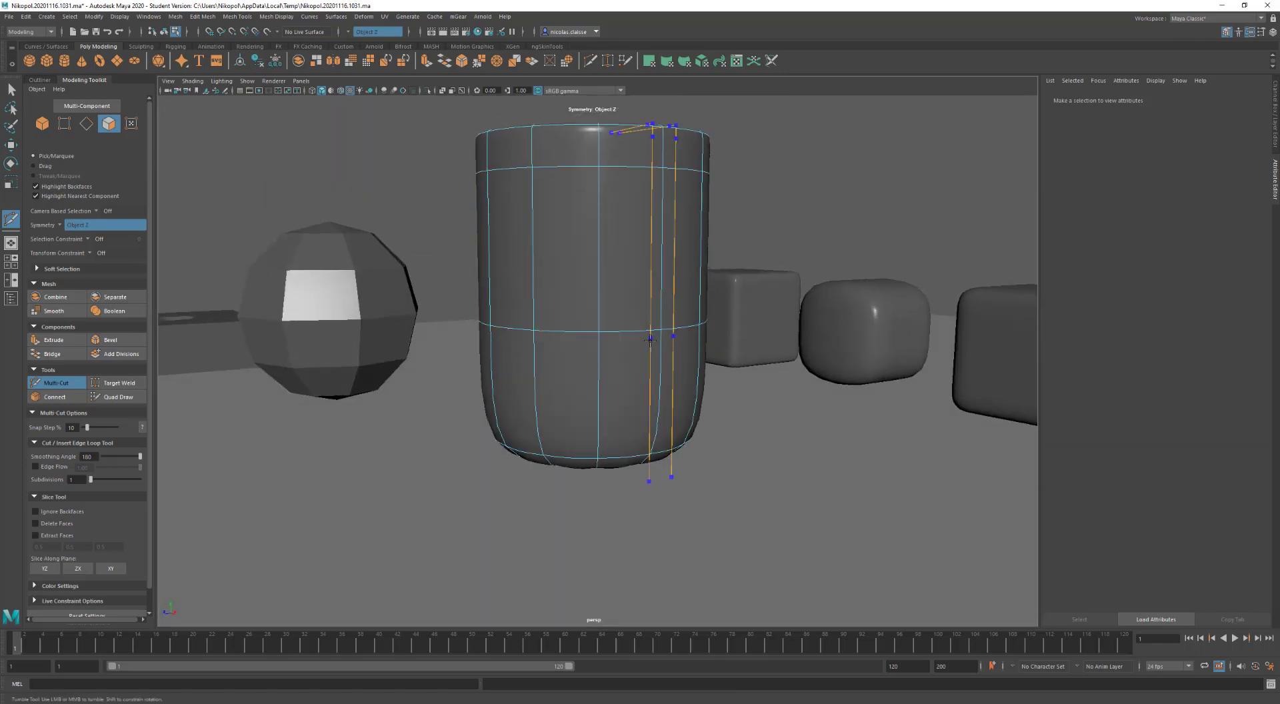
pyautogui.keyDown('alt'); pyautogui.moveTo(660, 392); pyautogui.dragTo(682, 430); pyautogui.keyUp('alt')
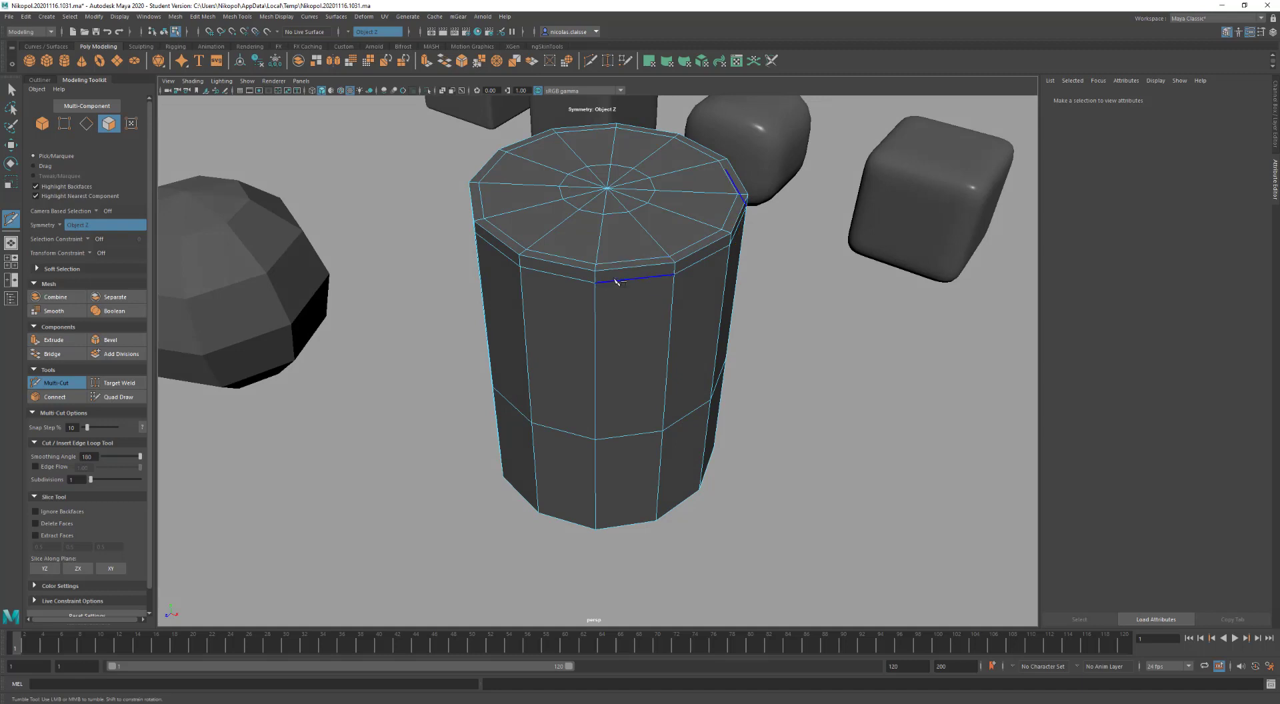
# Examine how the new edge loops hold the cylinder's top rim, alternating between smooth mesh preview and the unsmoothed mesh
pyautogui.click(675, 276)
pyautogui.press('3')
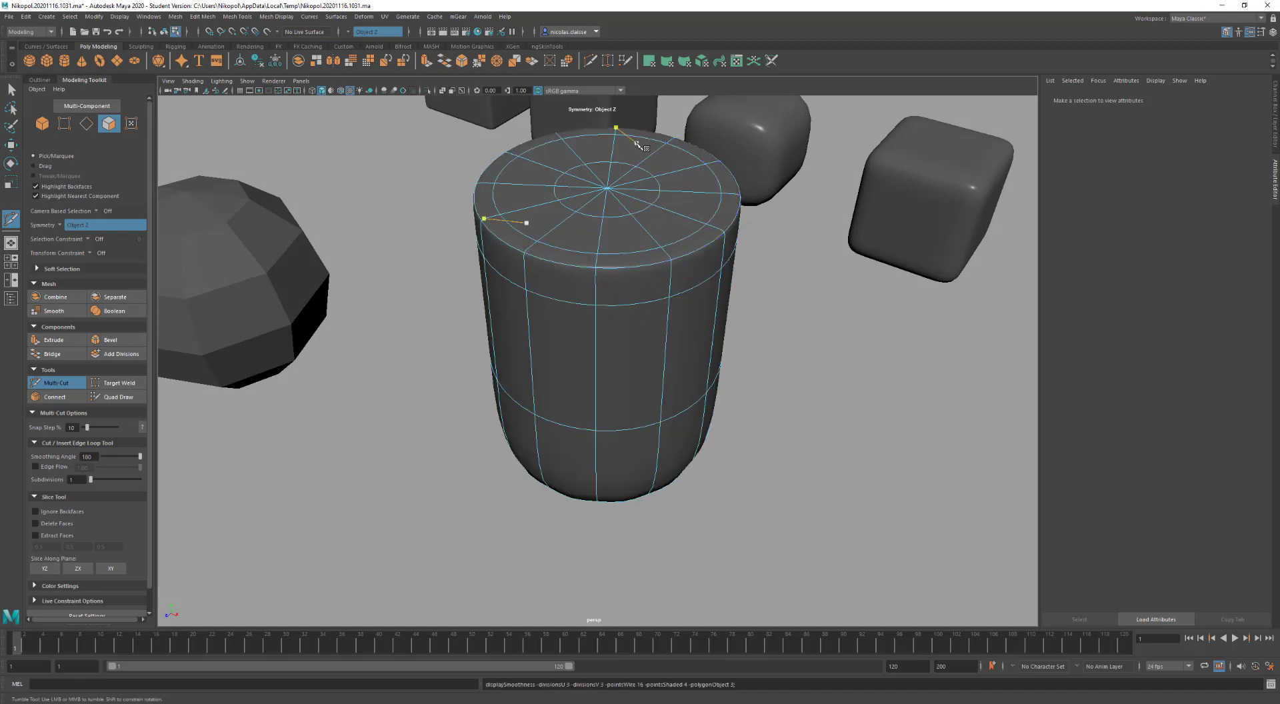
pyautogui.click(595, 264)
pyautogui.press('1')
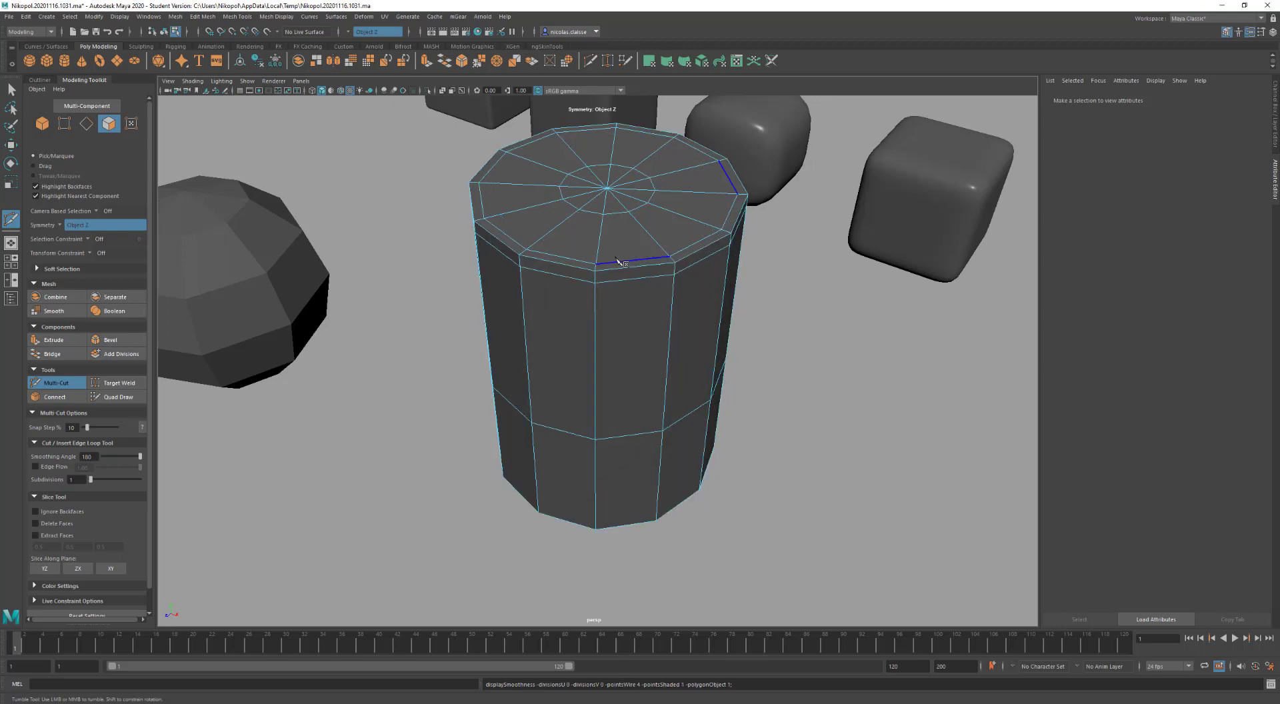
pyautogui.press('3')
pyautogui.click(595, 440)
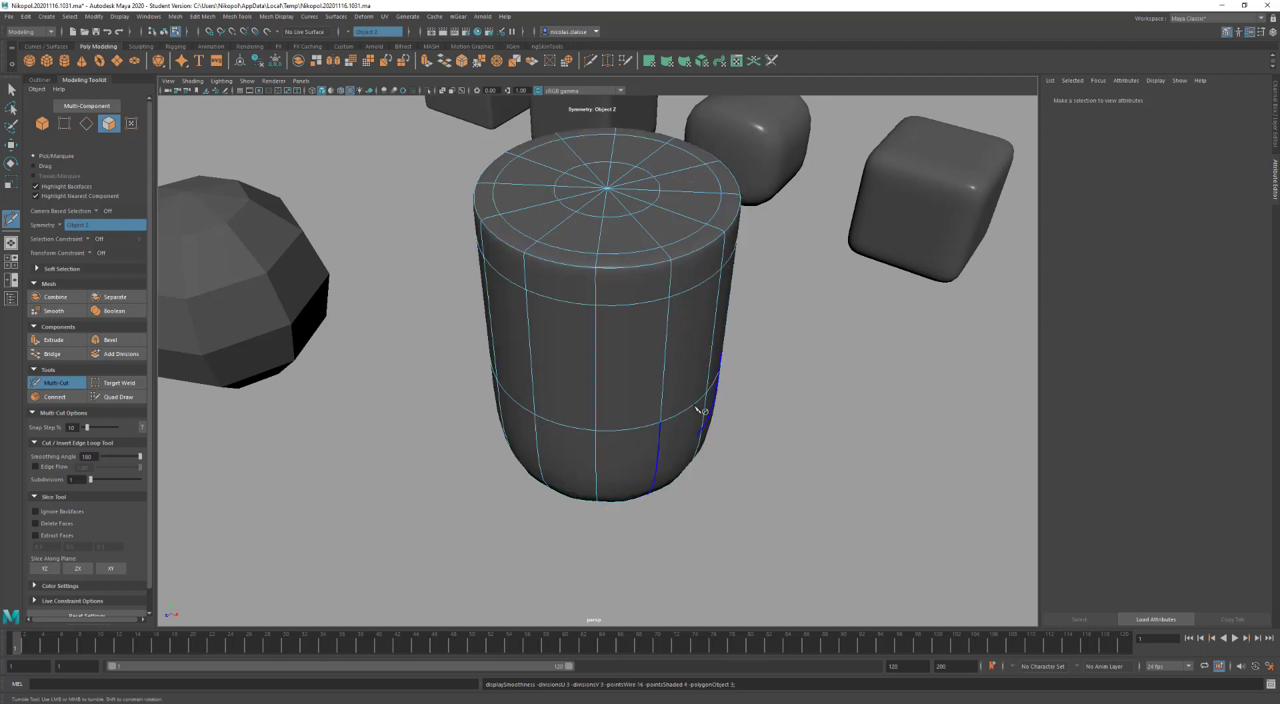
pyautogui.click(596, 264)
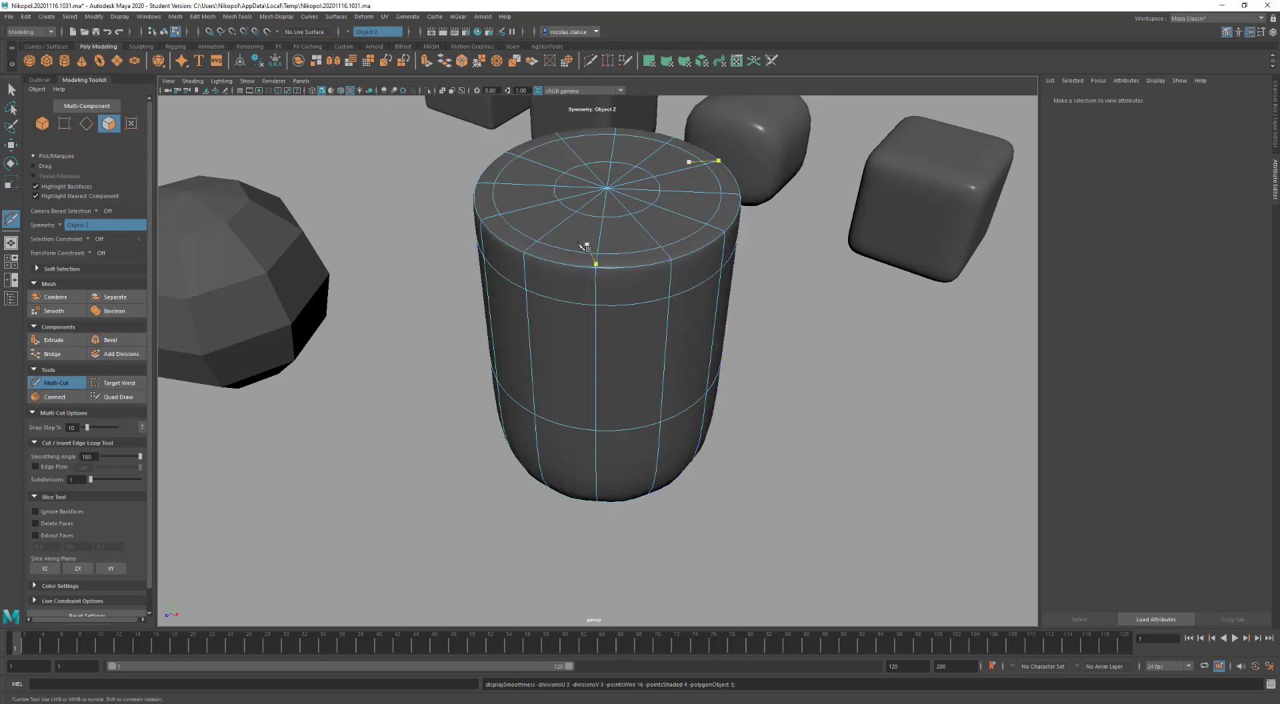
pyautogui.press('1')
pyautogui.click(629, 212)
pyautogui.press('Return')
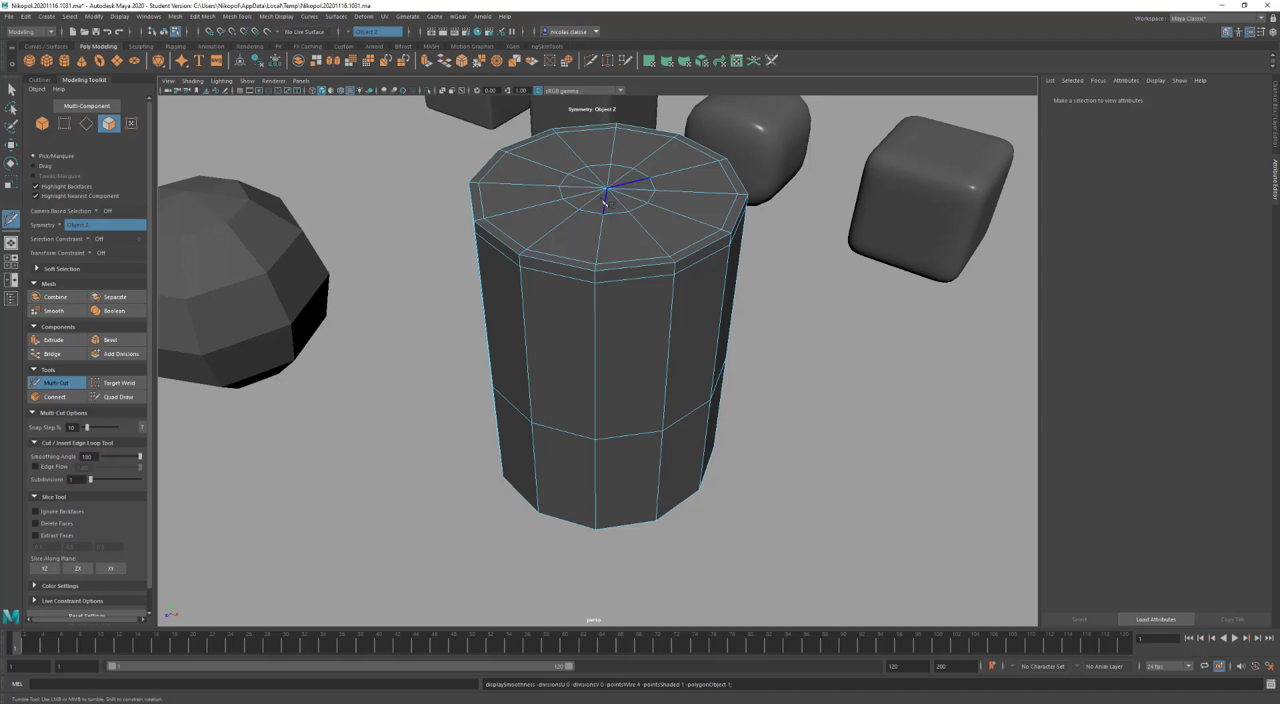
# Return to object selection and move the low-poly sphere off the ground plane along Z to about 43.64
pyautogui.press('q')
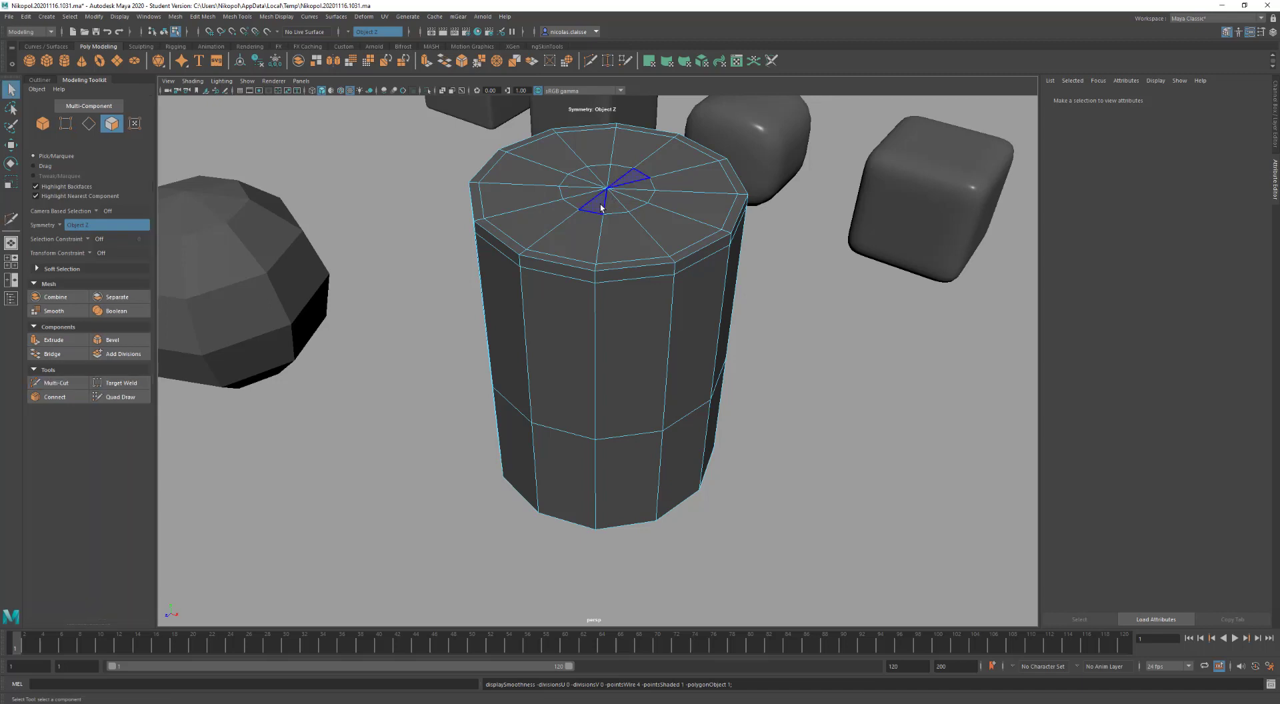
pyautogui.press('F8')
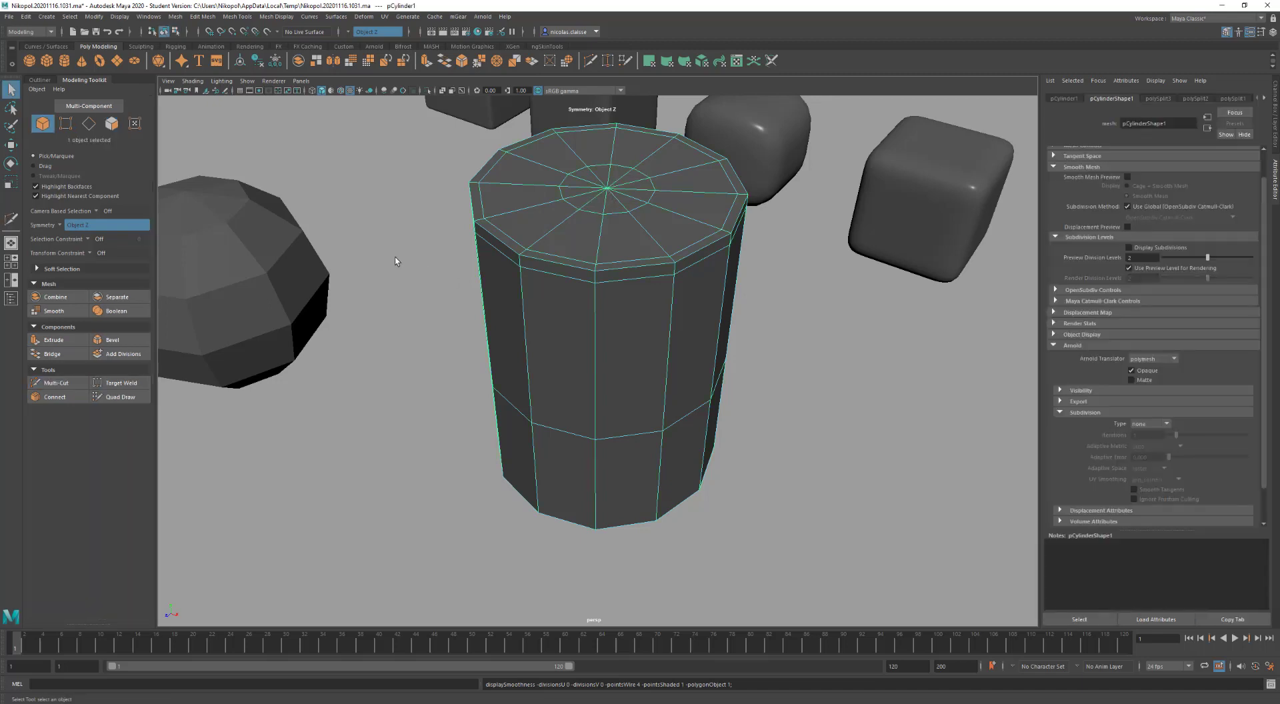
pyautogui.click(178, 295)
pyautogui.scroll(-5, 235, 290)
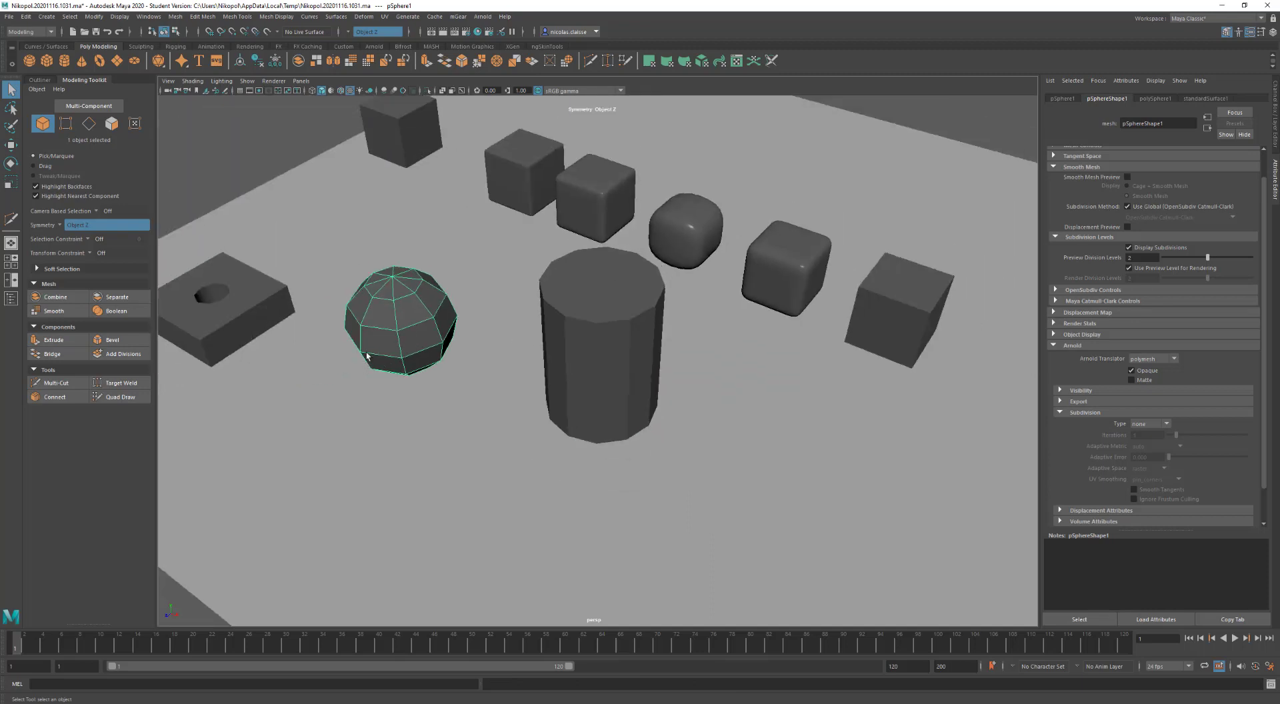
pyautogui.scroll(-6, 413, 330)
pyautogui.press('w')
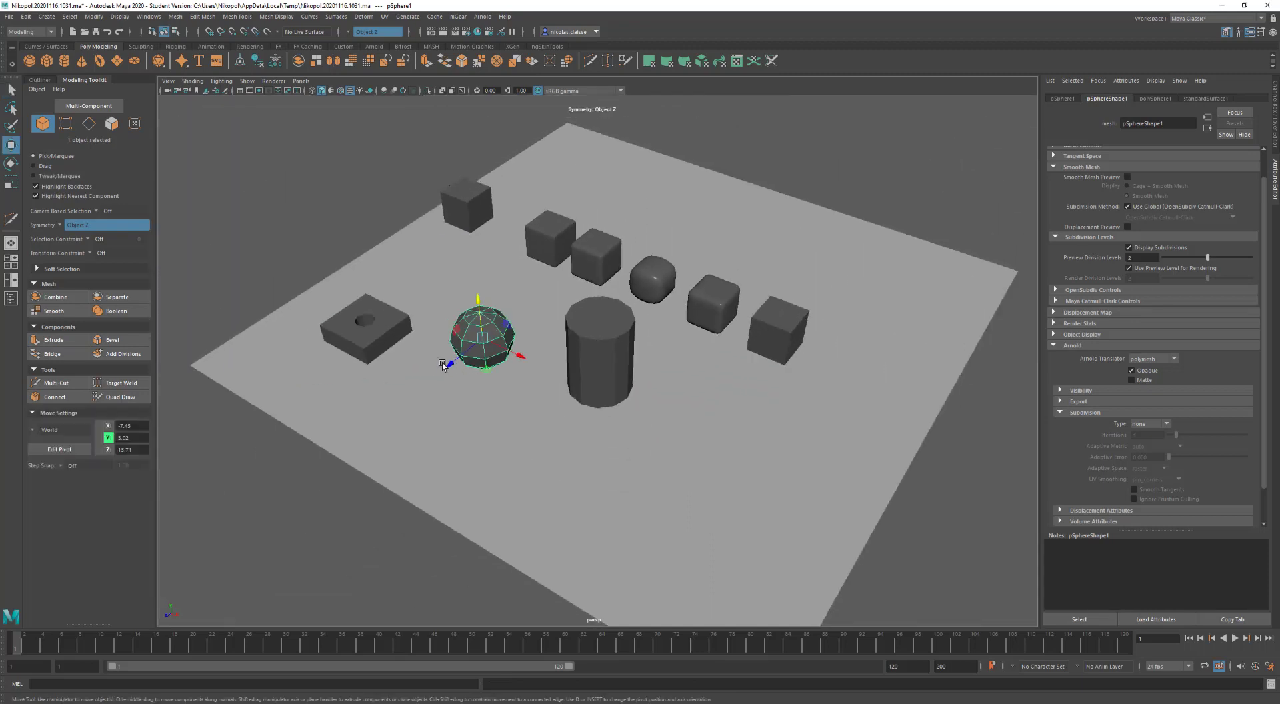
pyautogui.moveTo(450, 365); pyautogui.dragTo(280, 600)
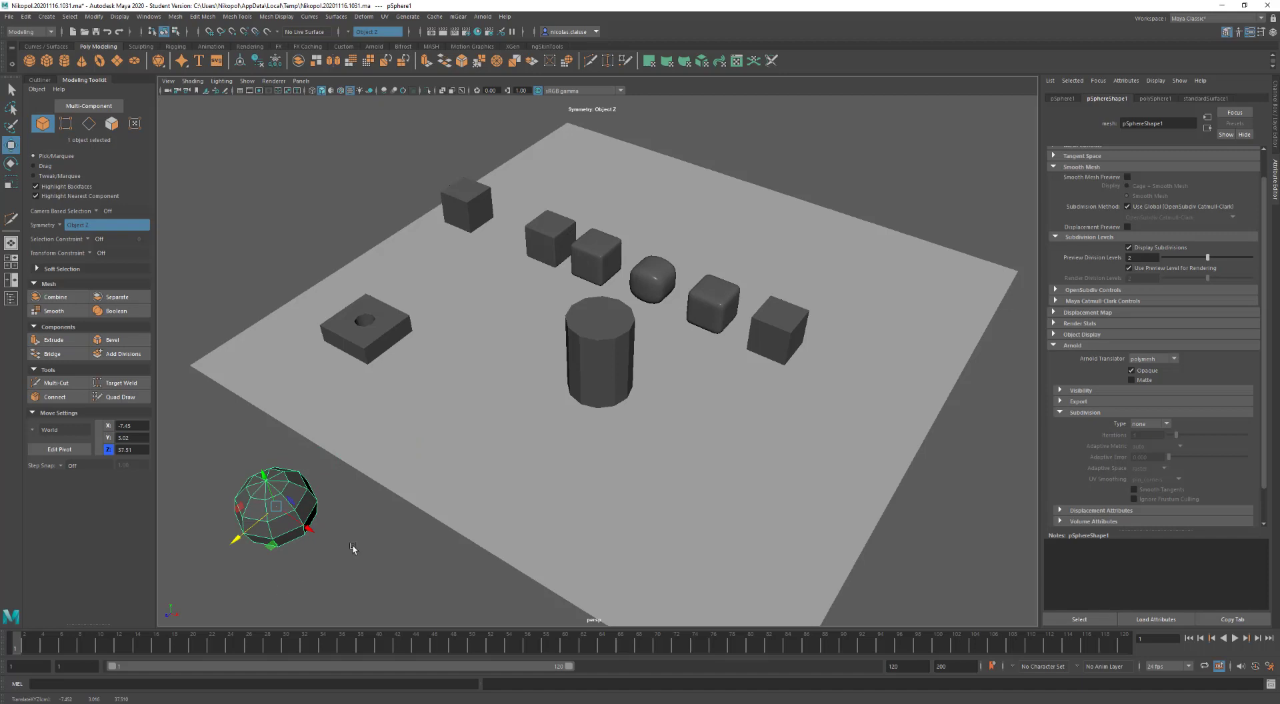
pyautogui.keyDown('alt'); pyautogui.moveTo(354, 549); pyautogui.dragTo(374, 543); pyautogui.keyUp('alt')
pyautogui.keyDown('alt'); pyautogui.moveTo(502, 550); pyautogui.dragTo(496, 297, button='middle'); pyautogui.keyUp('alt')
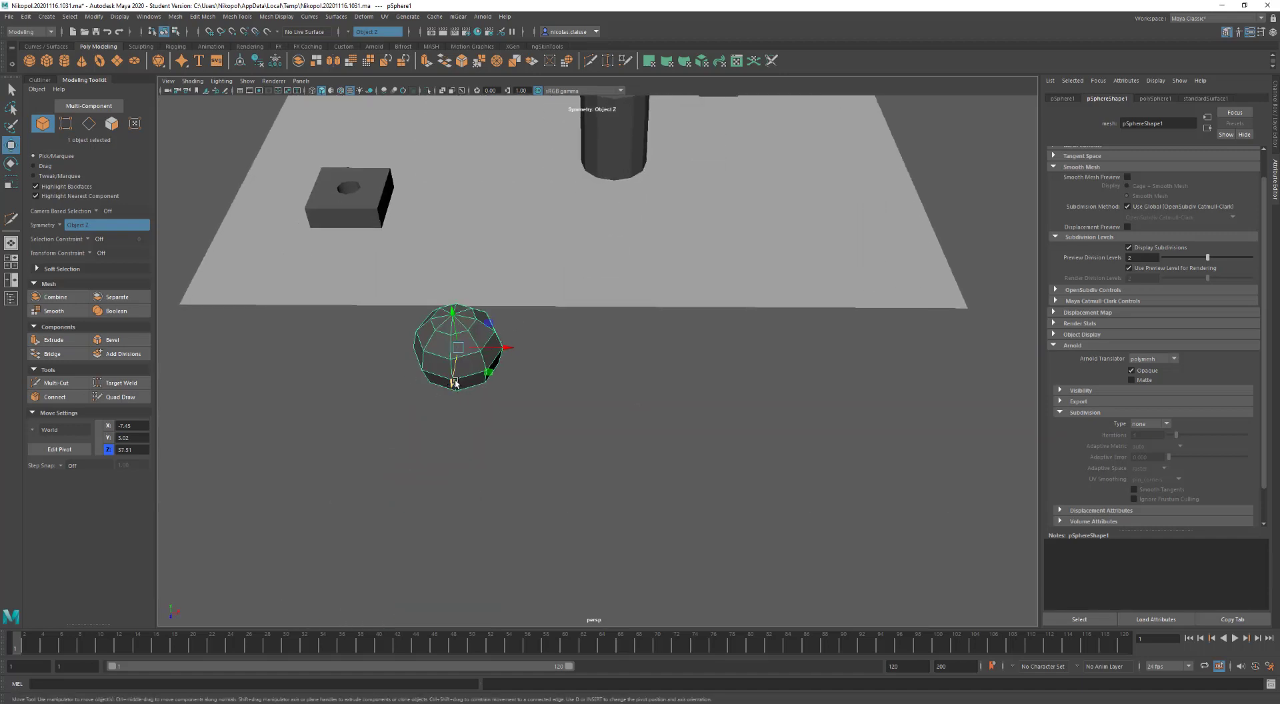
pyautogui.moveTo(454, 384); pyautogui.dragTo(440, 454)
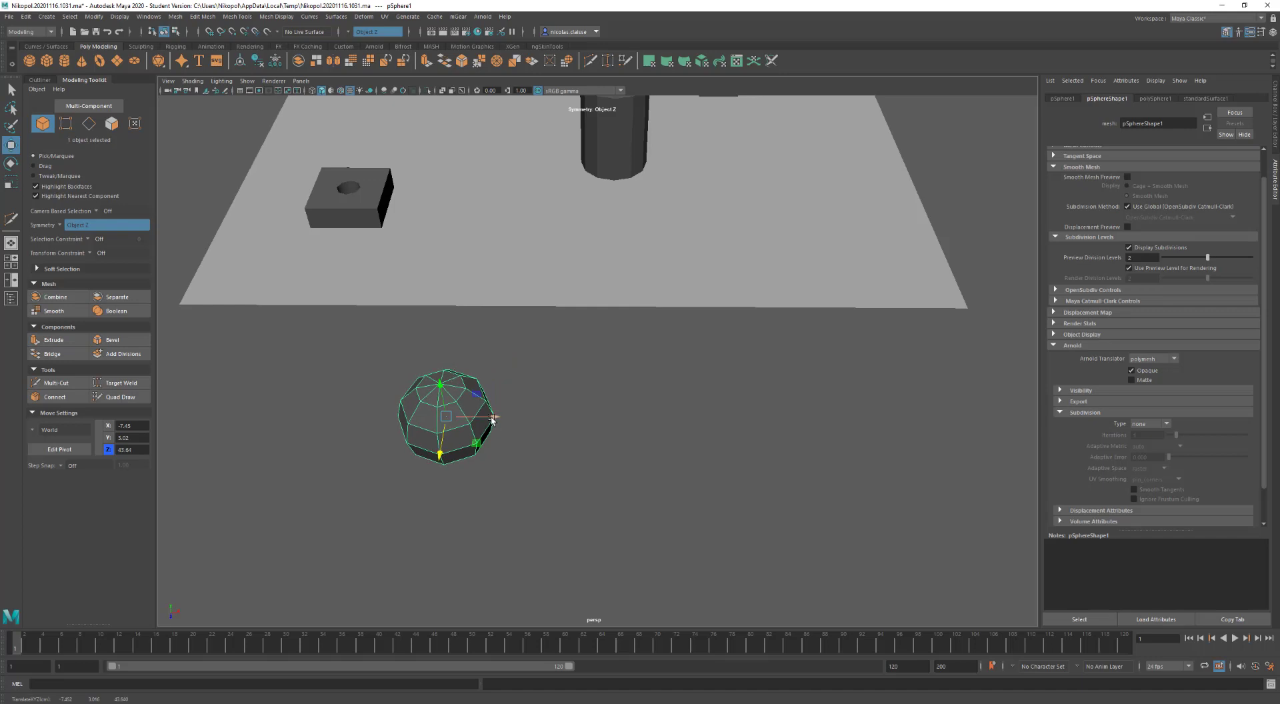
# Duplicate the sphere twice along X to form a row of three evenly spaced spheres
pyautogui.hotkey('ctrl', 'd')
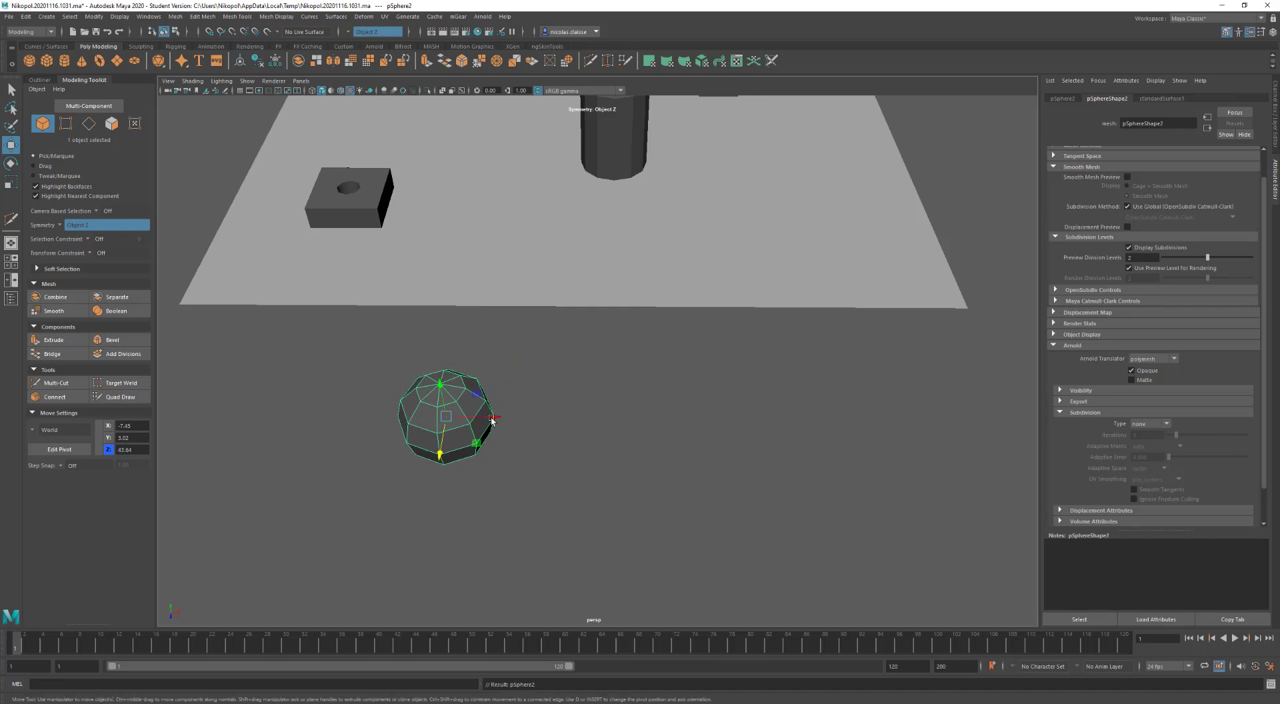
pyautogui.moveTo(491, 420); pyautogui.dragTo(673, 430)
pyautogui.hotkey('shift', 'd')
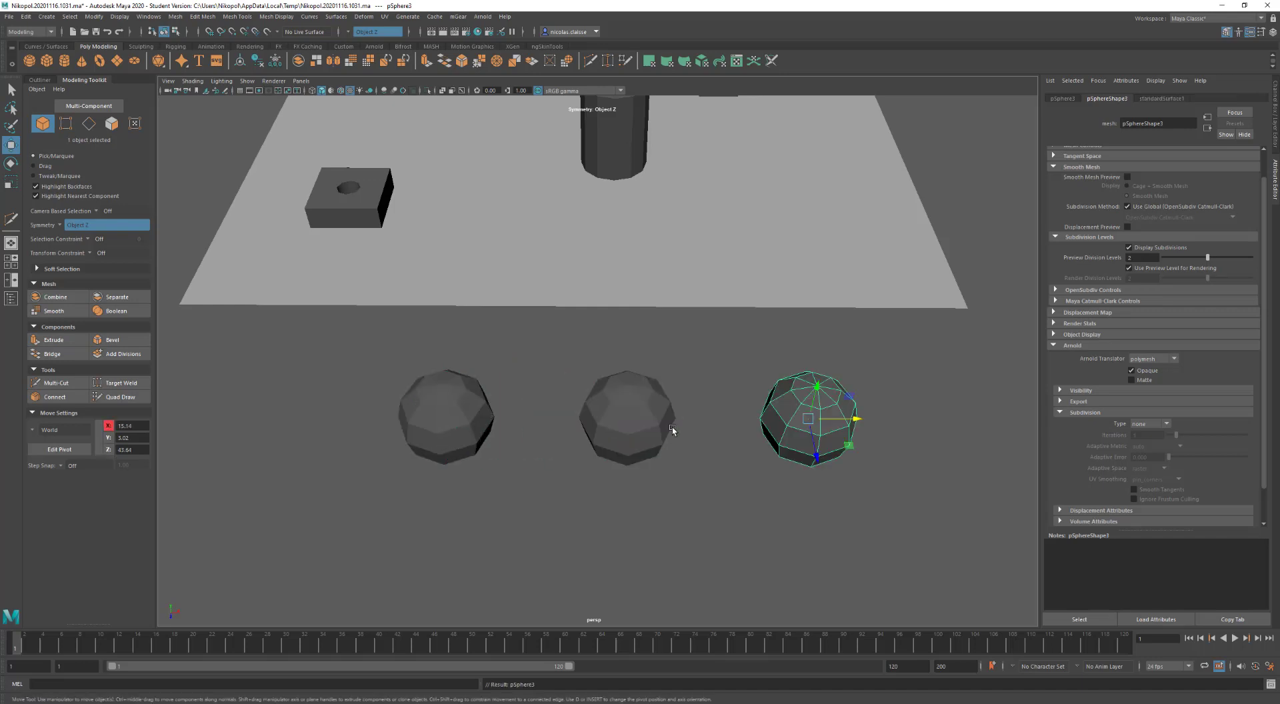
# Scale the original sphere at the start of the row down uniformly to about 0.13
pyautogui.click(461, 421)
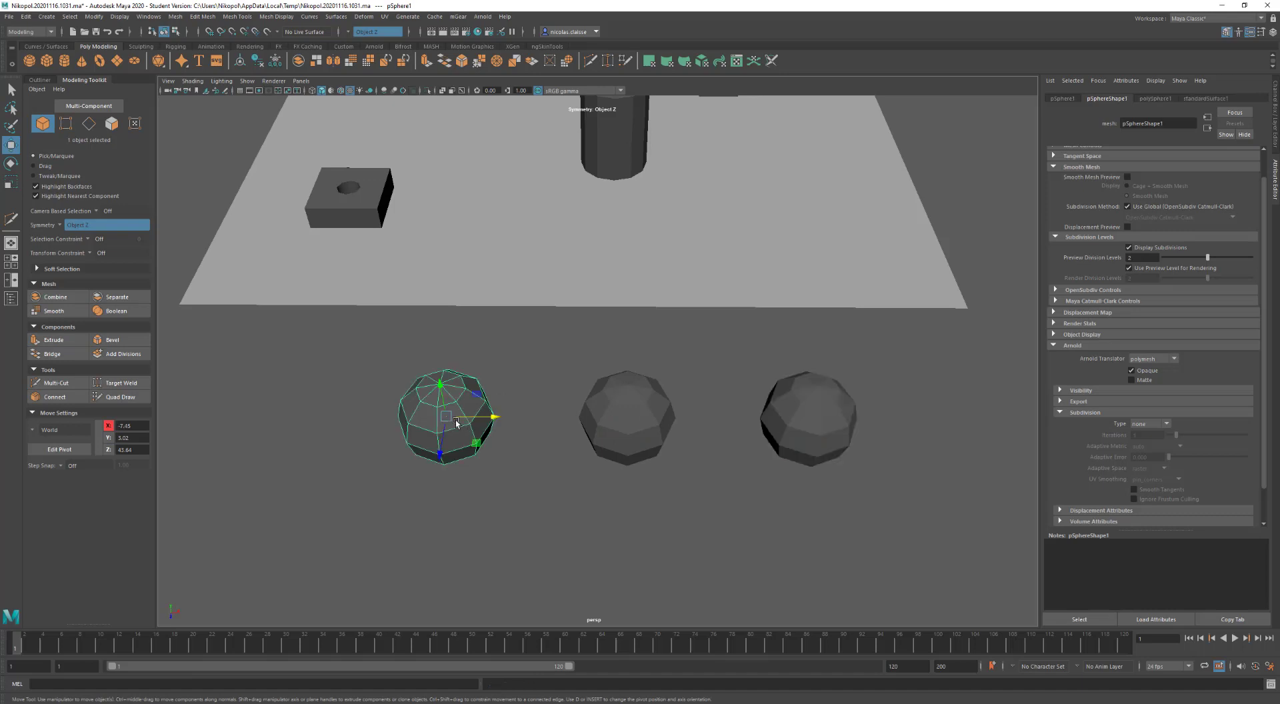
pyautogui.press('r')
pyautogui.moveTo(447, 418); pyautogui.dragTo(374, 429)
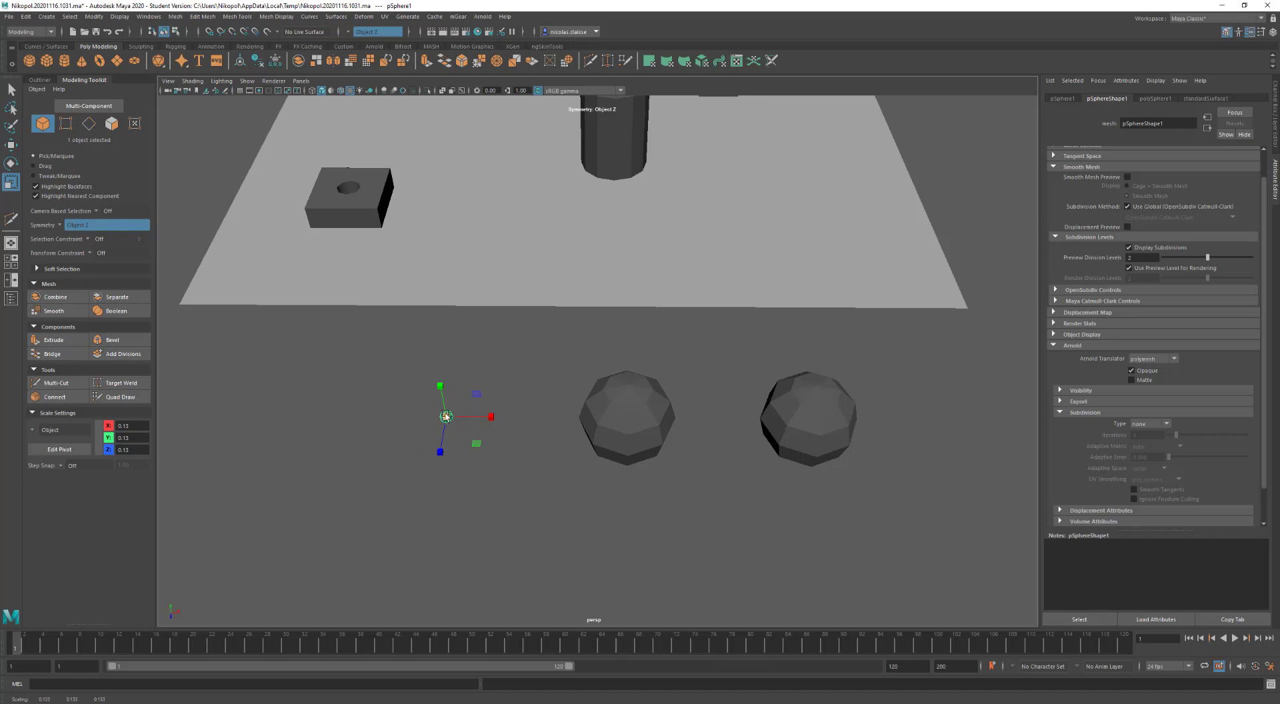
pyautogui.click(477, 501)
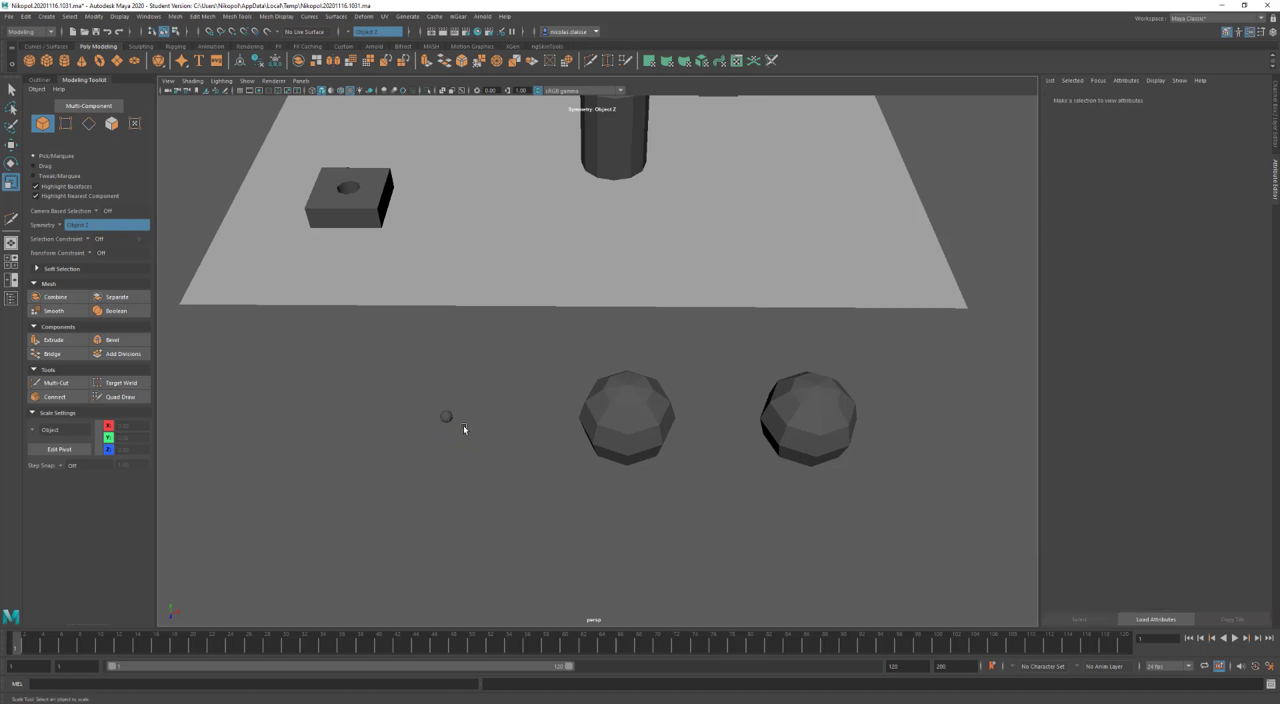
# Soften the edges of the small sphere and examine it beside the two full-size copies
pyautogui.click(448, 418)
pyautogui.keyDown('shift'); pyautogui.moveTo(448, 418); pyautogui.dragTo(525, 427, button='right'); pyautogui.keyUp('shift')
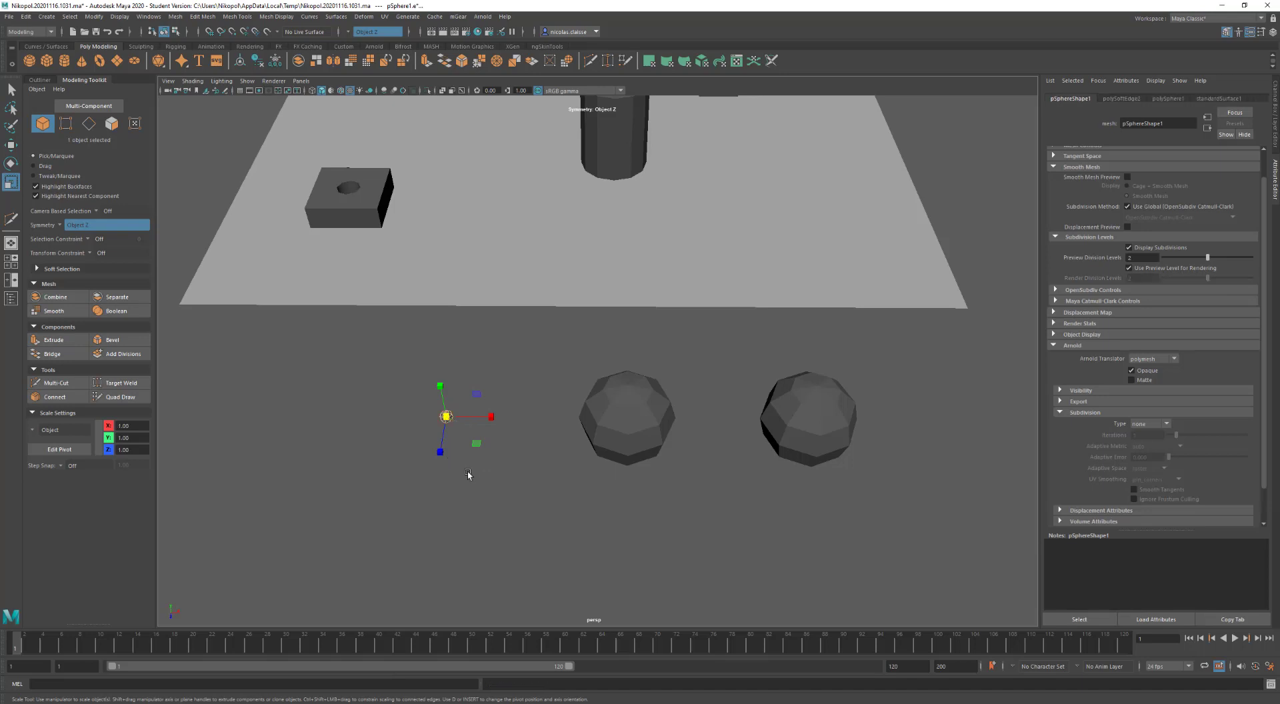
pyautogui.click(493, 459)
pyautogui.scroll(6, 507, 450)
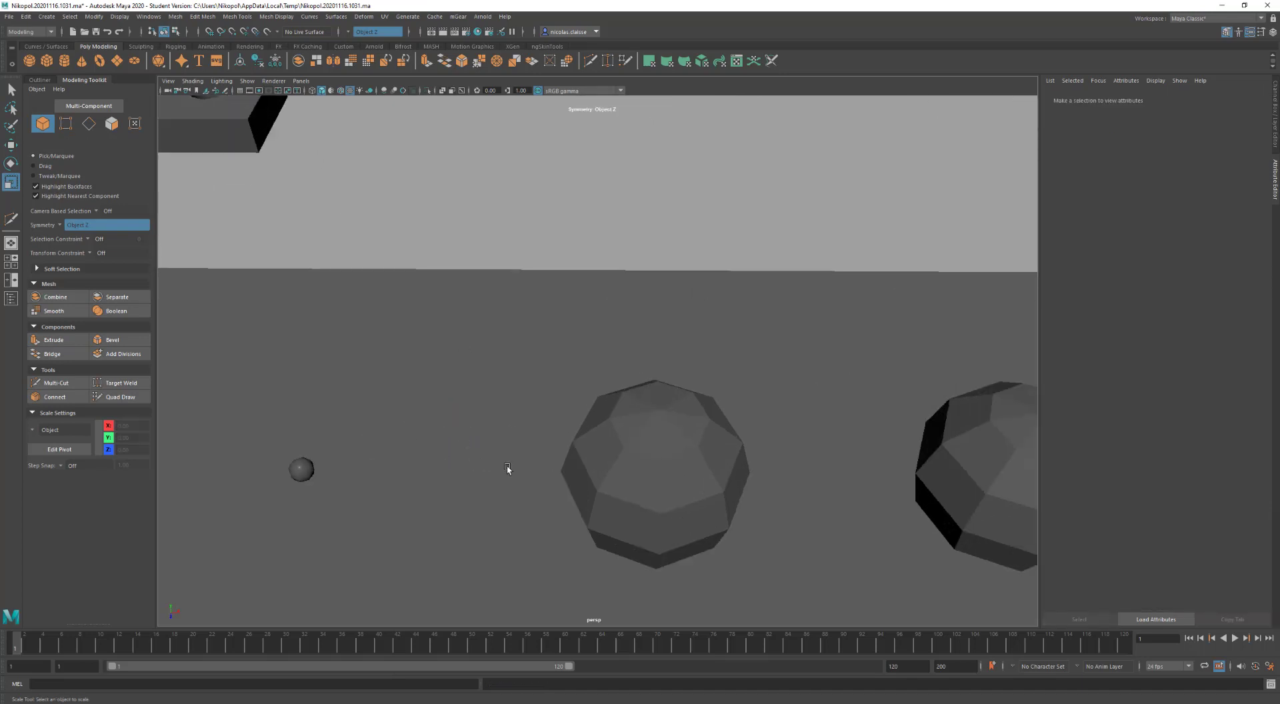
pyautogui.scroll(-5, 503, 443)
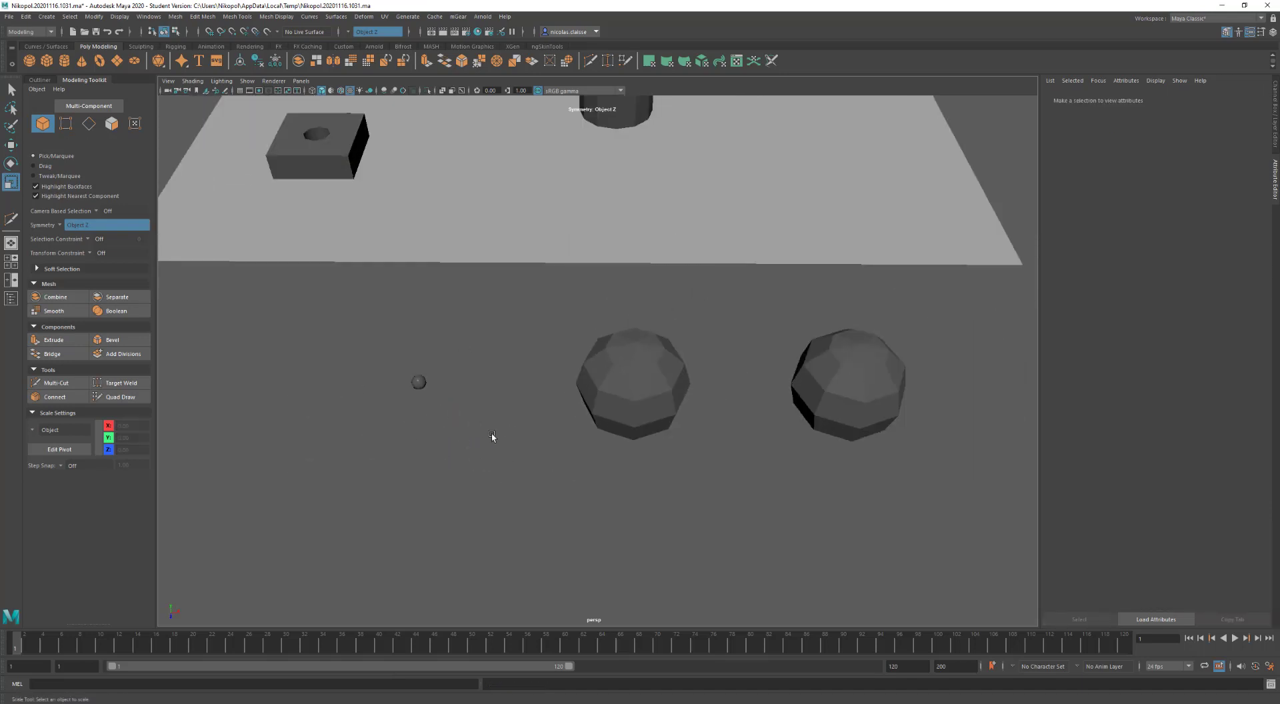
pyautogui.scroll(-2, 492, 437)
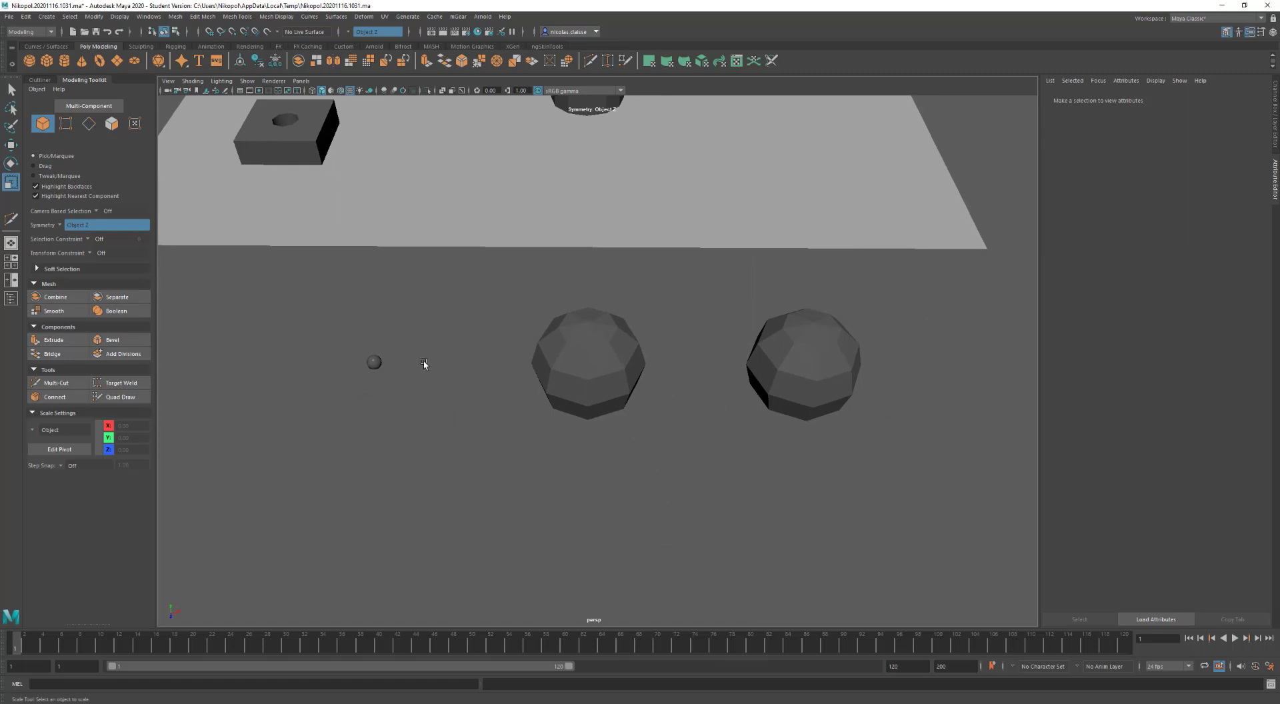
pyautogui.moveTo(400, 344); pyautogui.dragTo(300, 398)
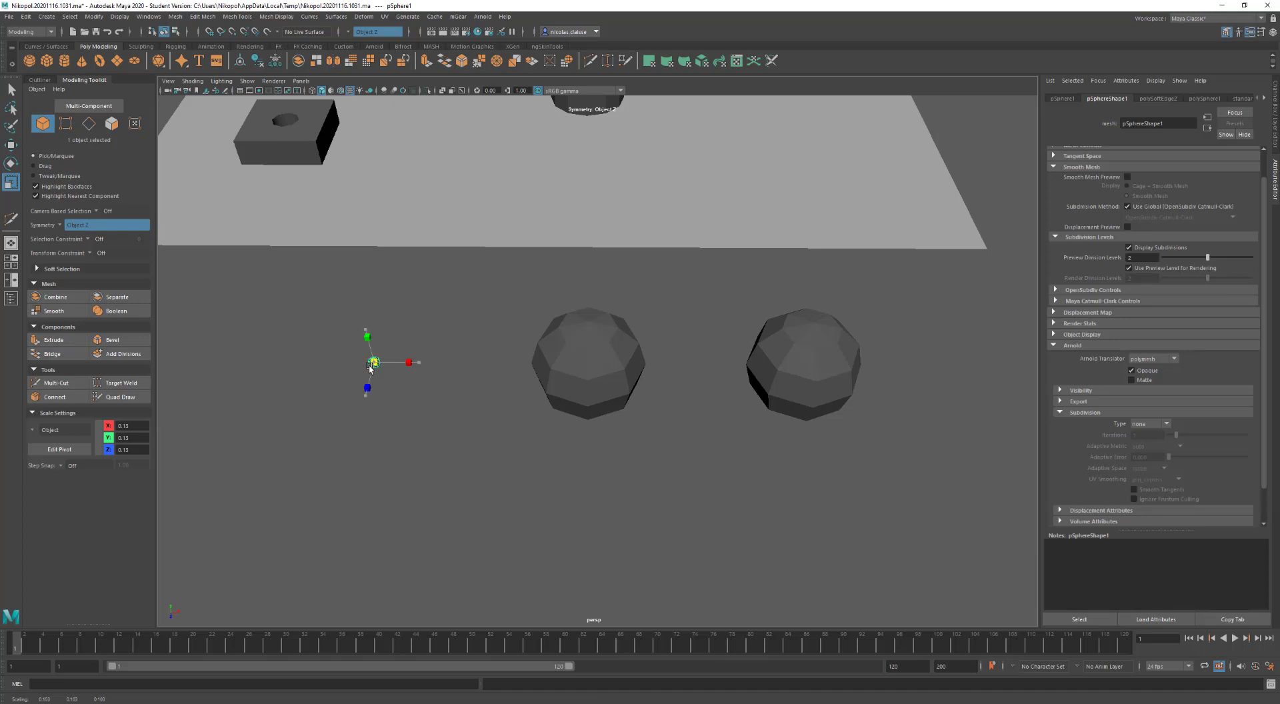
pyautogui.click(383, 375)
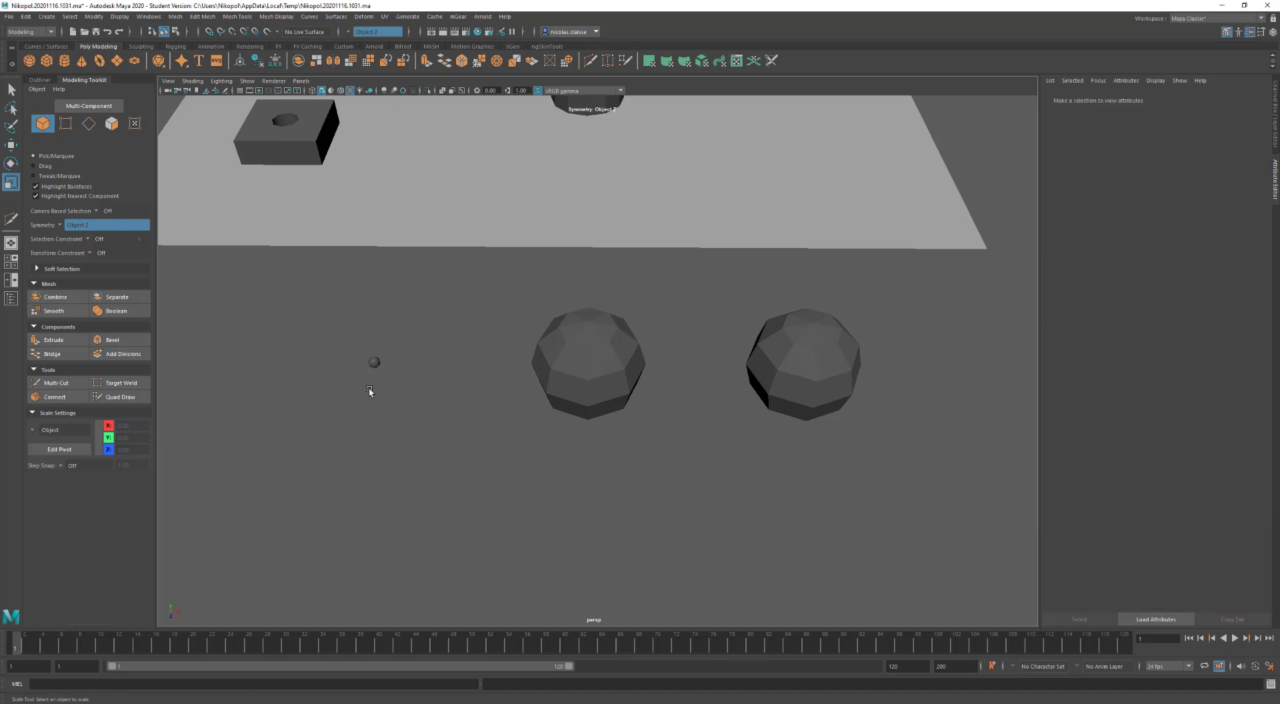
# Scale the middle sphere down uniformly to about 0.57 and turn on its smooth mesh preview
pyautogui.click(599, 380)
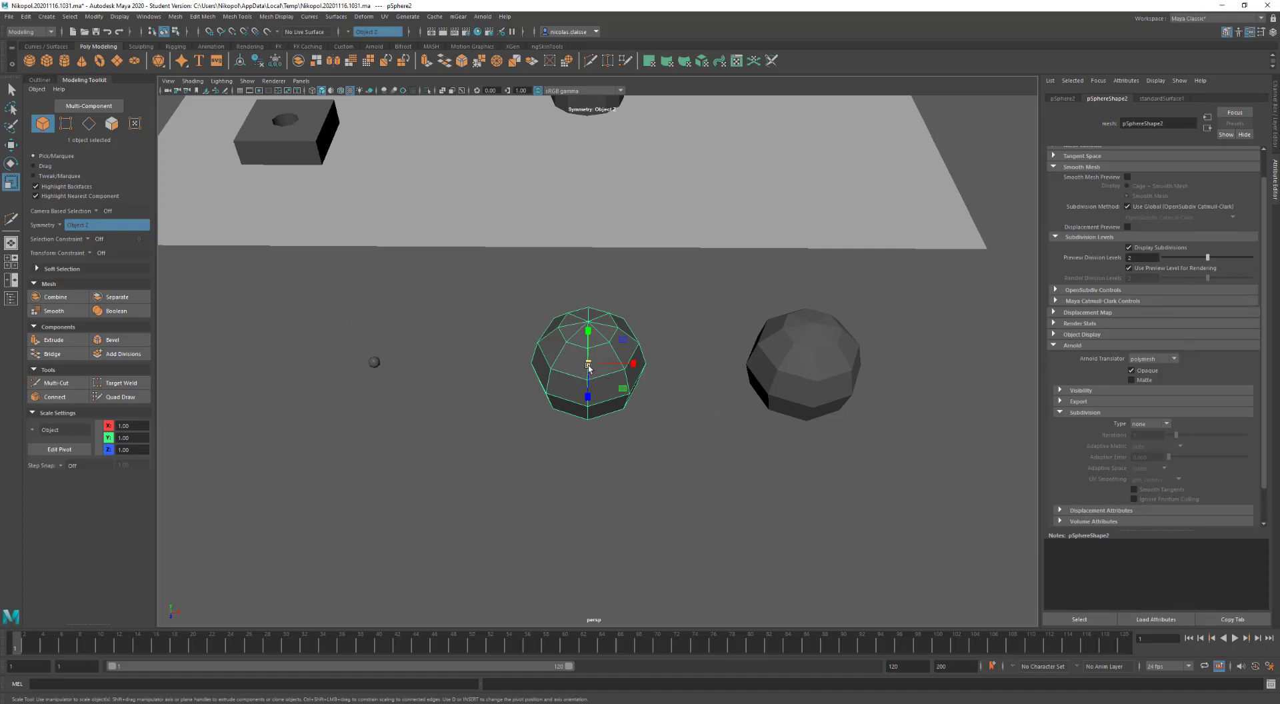
pyautogui.moveTo(588, 364); pyautogui.dragTo(545, 397)
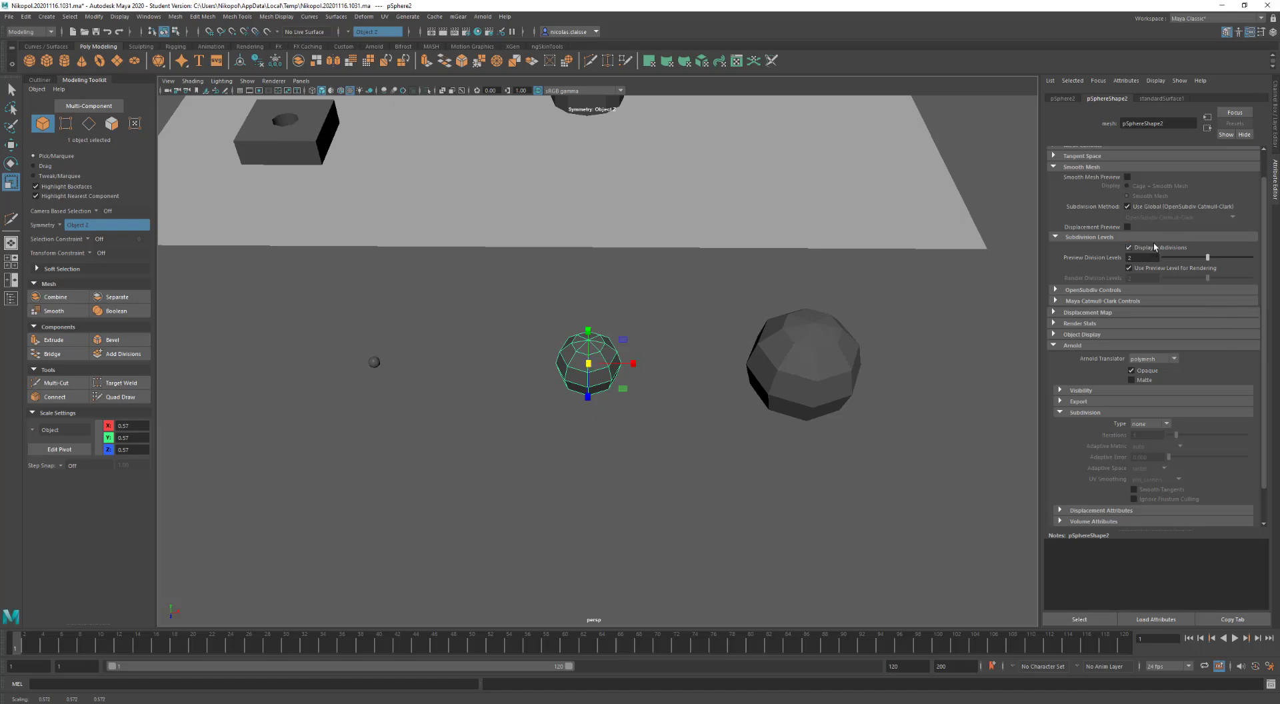
pyautogui.press('3')
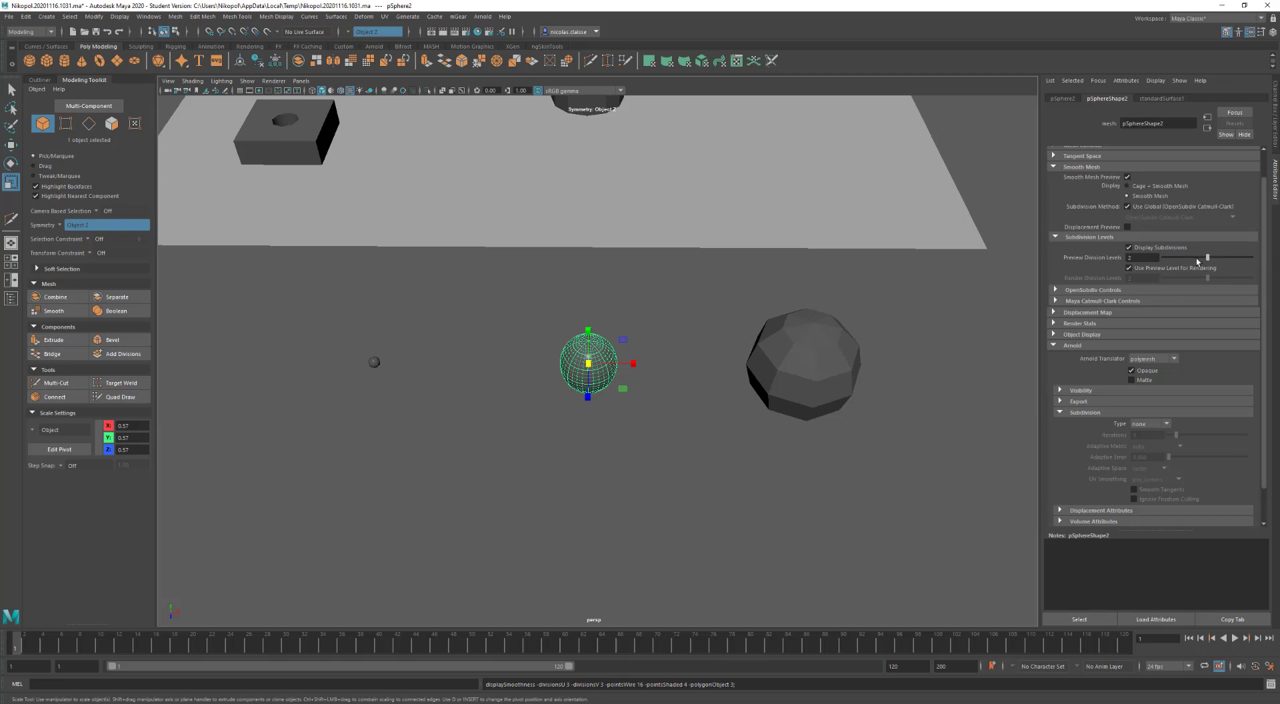
# Set the middle sphere's preview division level to 1 and turn on smooth mesh preview for the largest sphere
pyautogui.moveTo(1210, 262); pyautogui.dragTo(1196, 264)
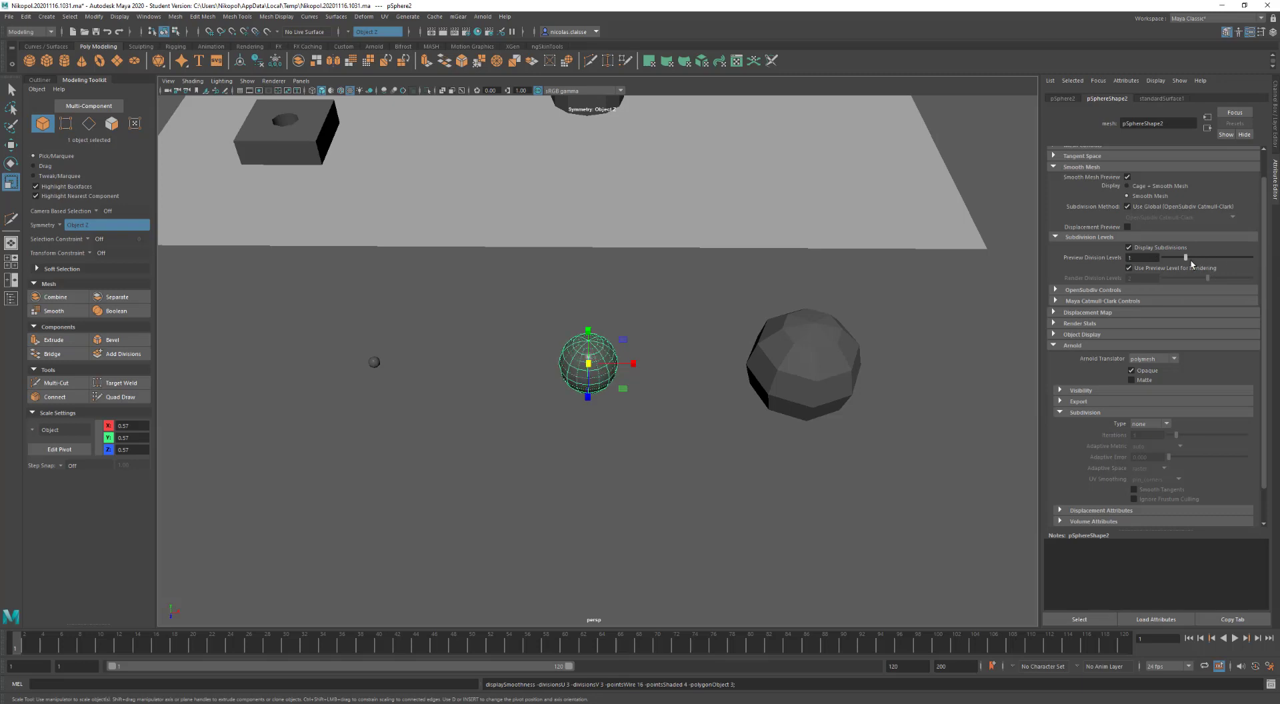
pyautogui.moveTo(589, 364); pyautogui.dragTo(594, 365)
pyautogui.click(823, 367)
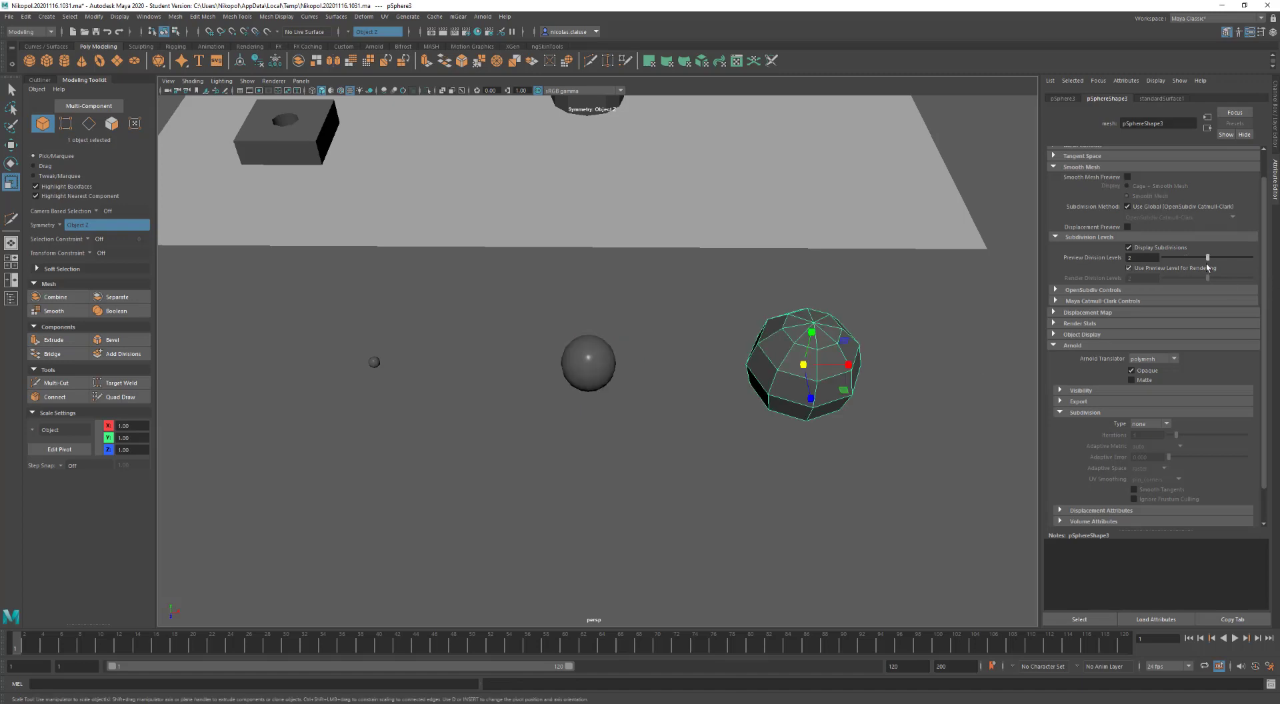
pyautogui.press('3')
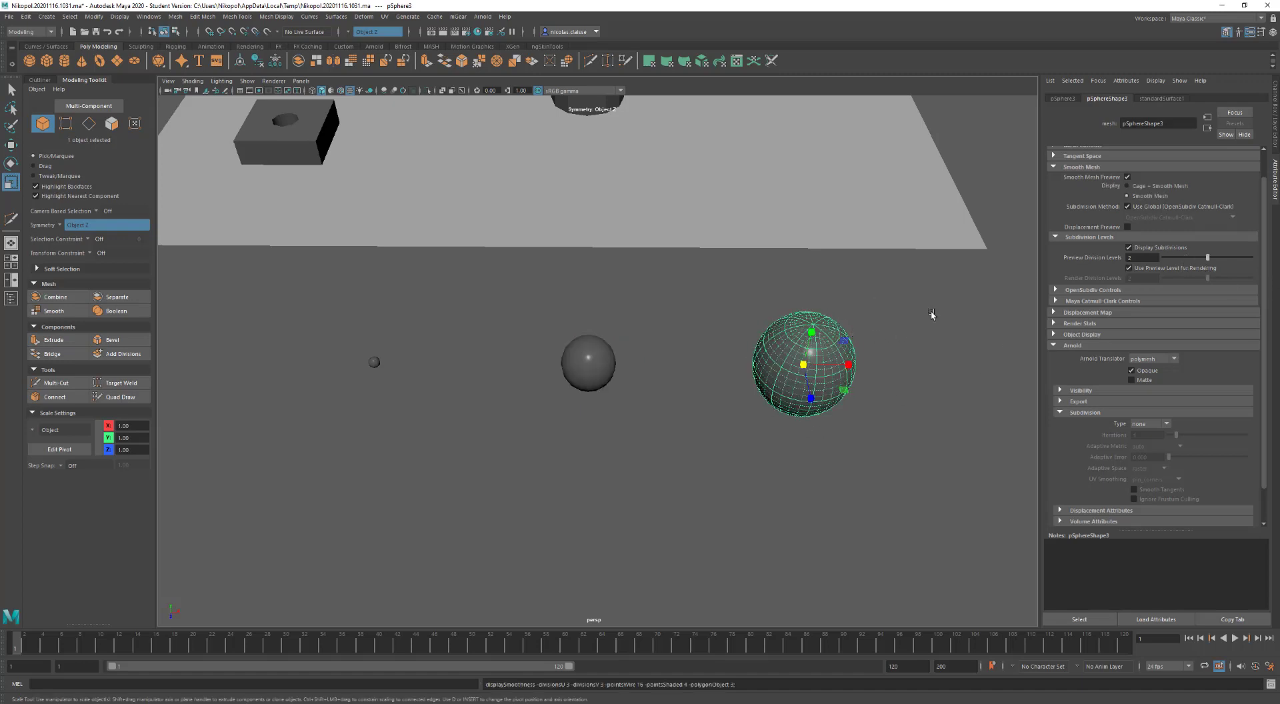
# Examine the three spheres together and compare the smooth mesh settings of each one
pyautogui.click(880, 466)
pyautogui.keyDown('alt'); pyautogui.moveTo(889, 466); pyautogui.dragTo(864, 453, button='middle'); pyautogui.keyUp('alt')
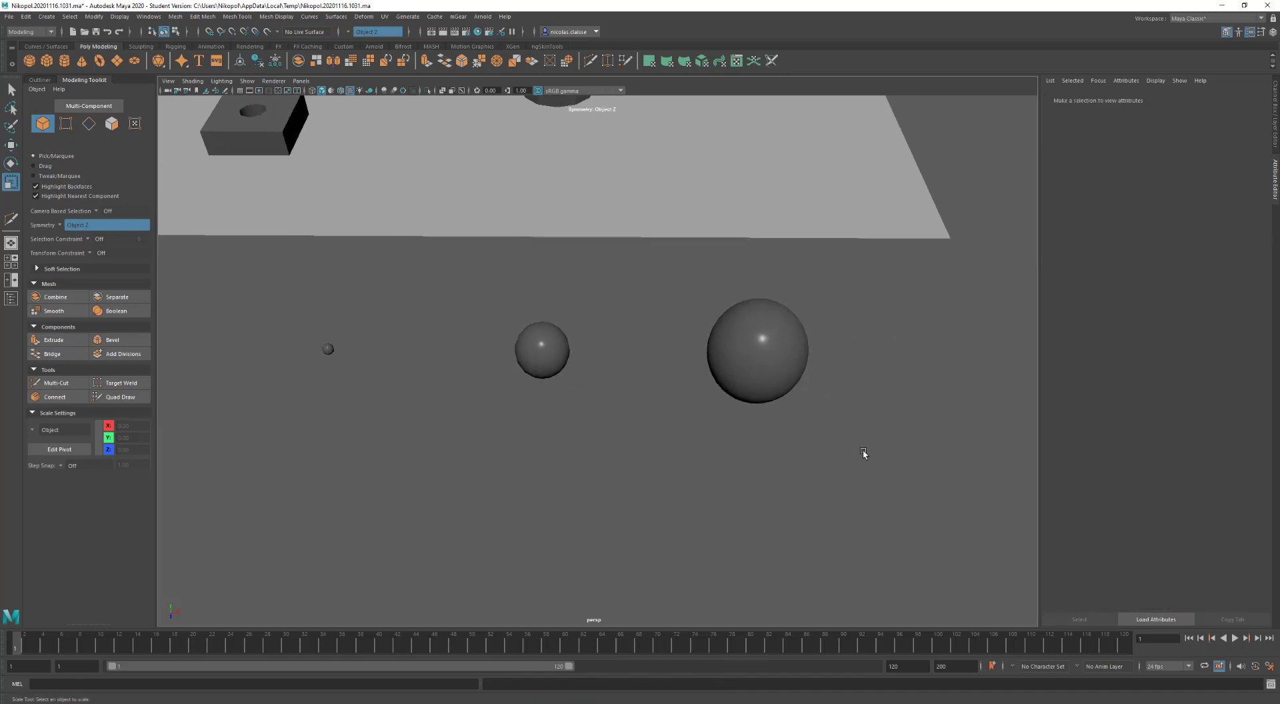
pyautogui.keyDown('alt'); pyautogui.moveTo(863, 453); pyautogui.dragTo(766, 403, button='right'); pyautogui.keyUp('alt')
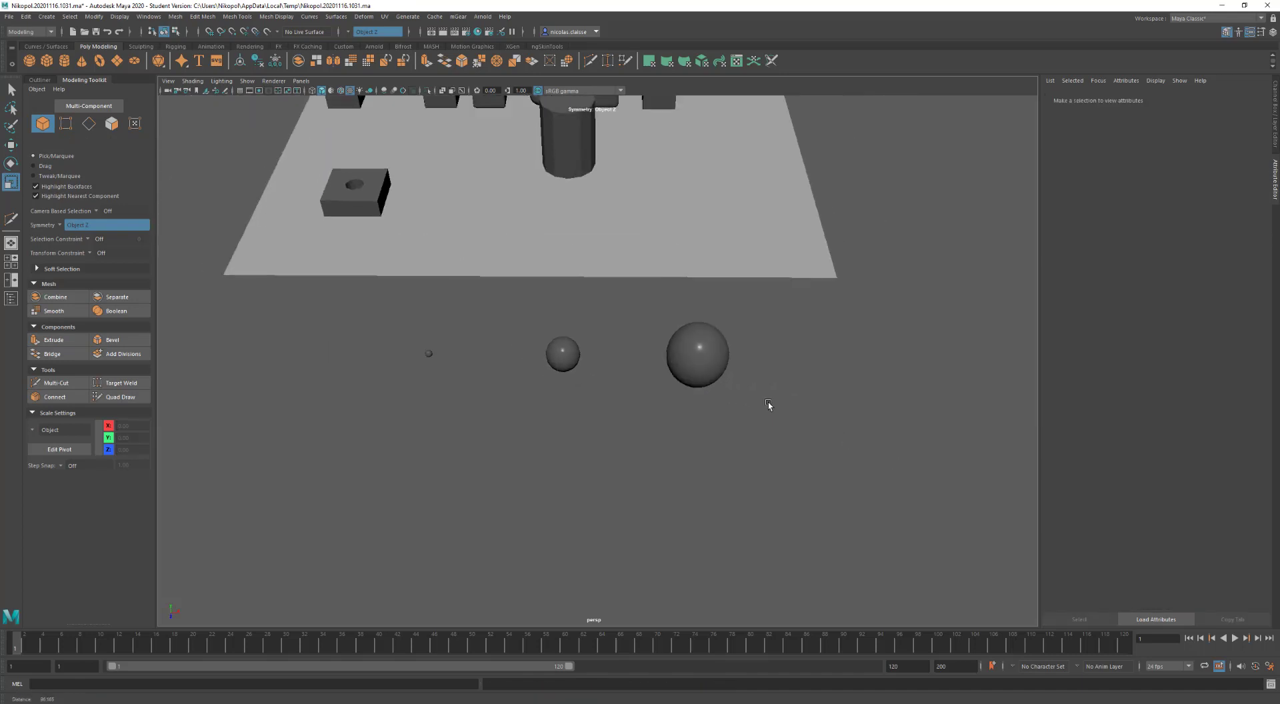
pyautogui.keyDown('alt'); pyautogui.moveTo(760, 457); pyautogui.dragTo(757, 455); pyautogui.keyUp('alt')
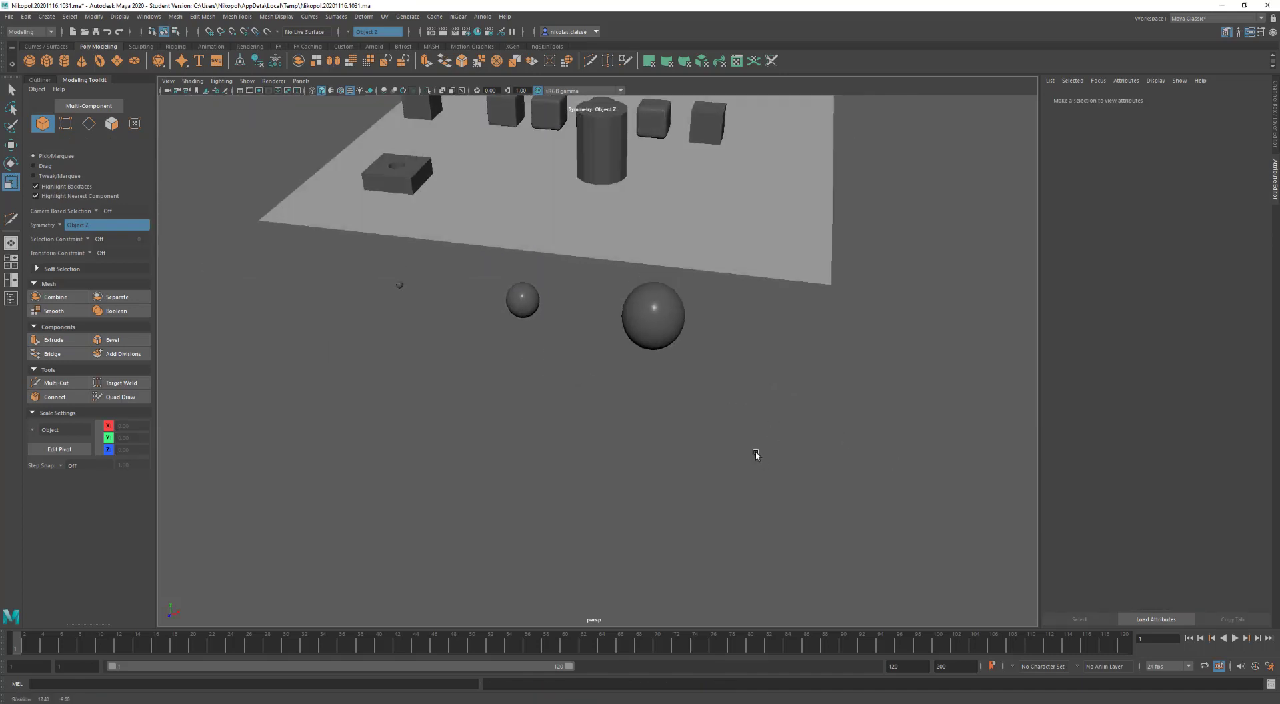
pyautogui.click(653, 316)
pyautogui.click(523, 300)
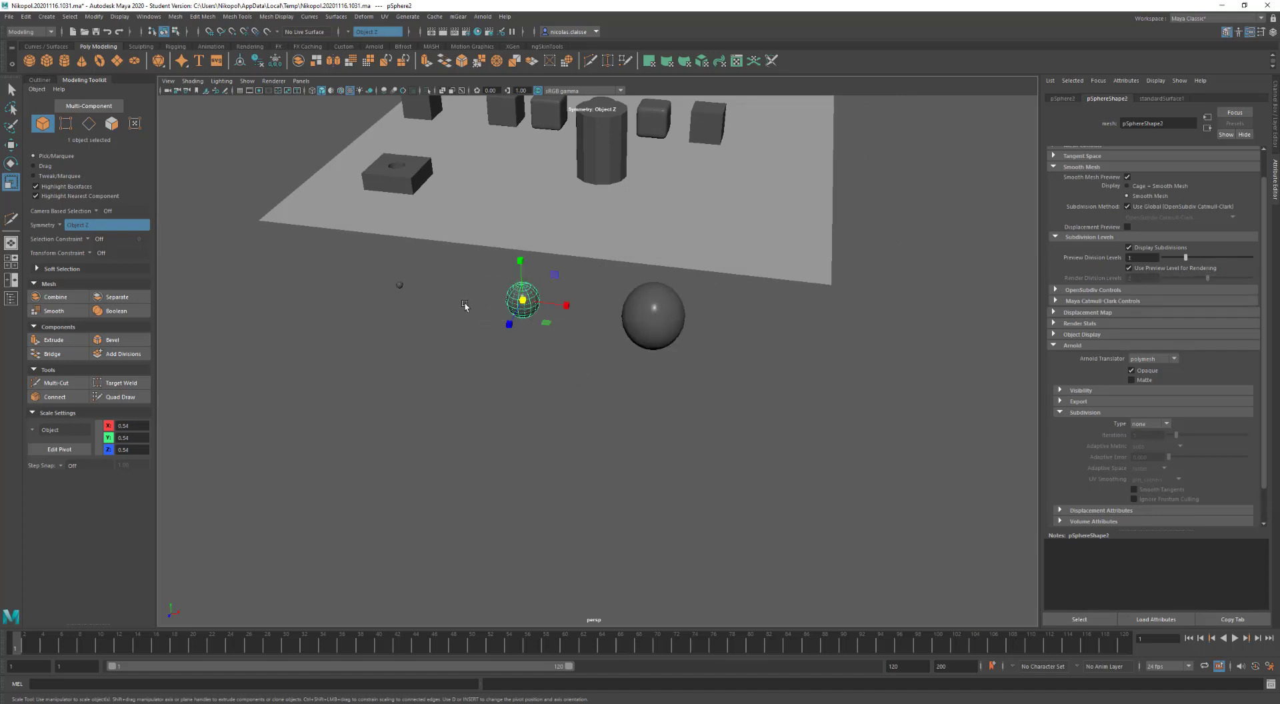
pyautogui.click(399, 285)
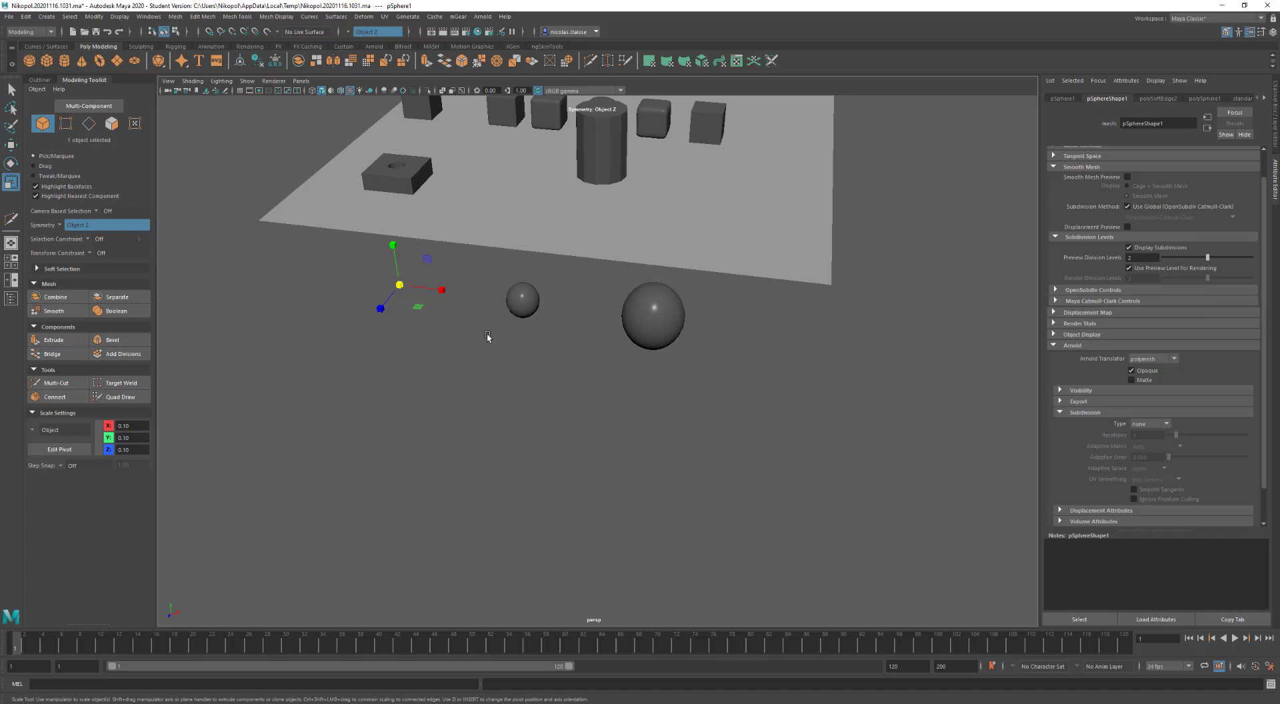
pyautogui.click(515, 306)
pyautogui.moveTo(612, 374)
pyautogui.mouseDown()
pyautogui.moveTo(718, 323)
pyautogui.moveTo(724, 274)
pyautogui.mouseUp()
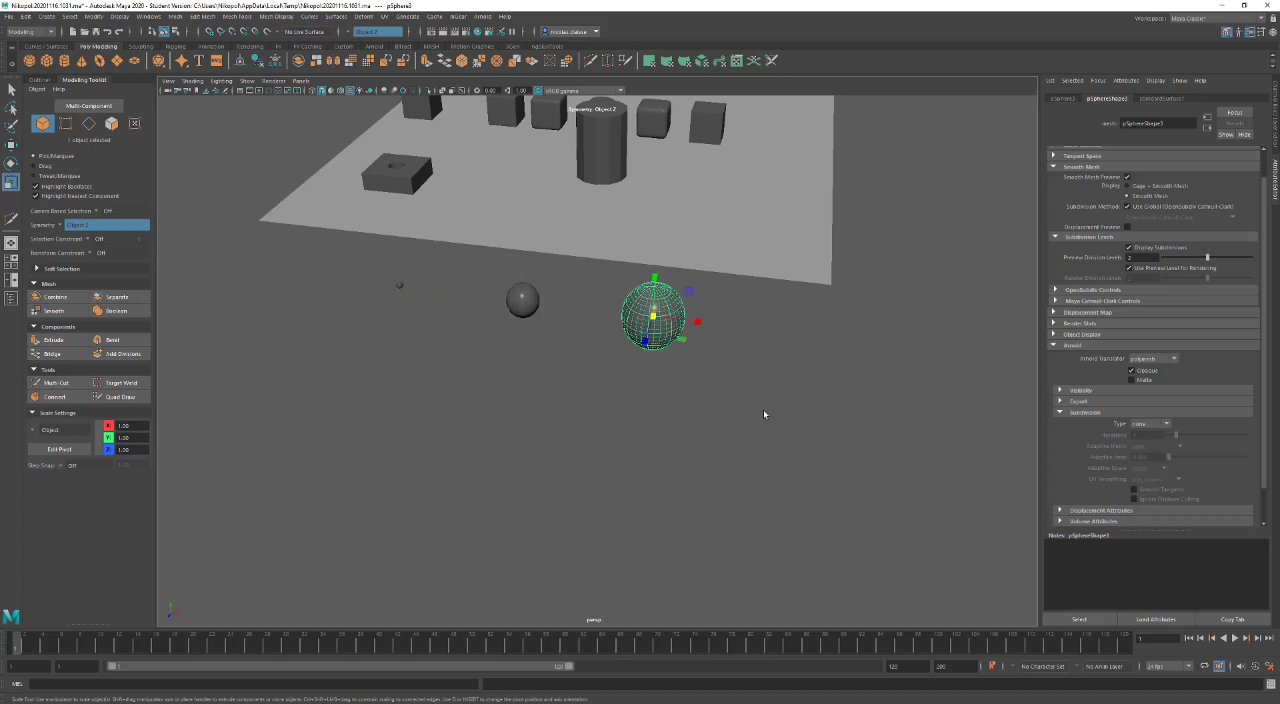
pyautogui.click(723, 284)
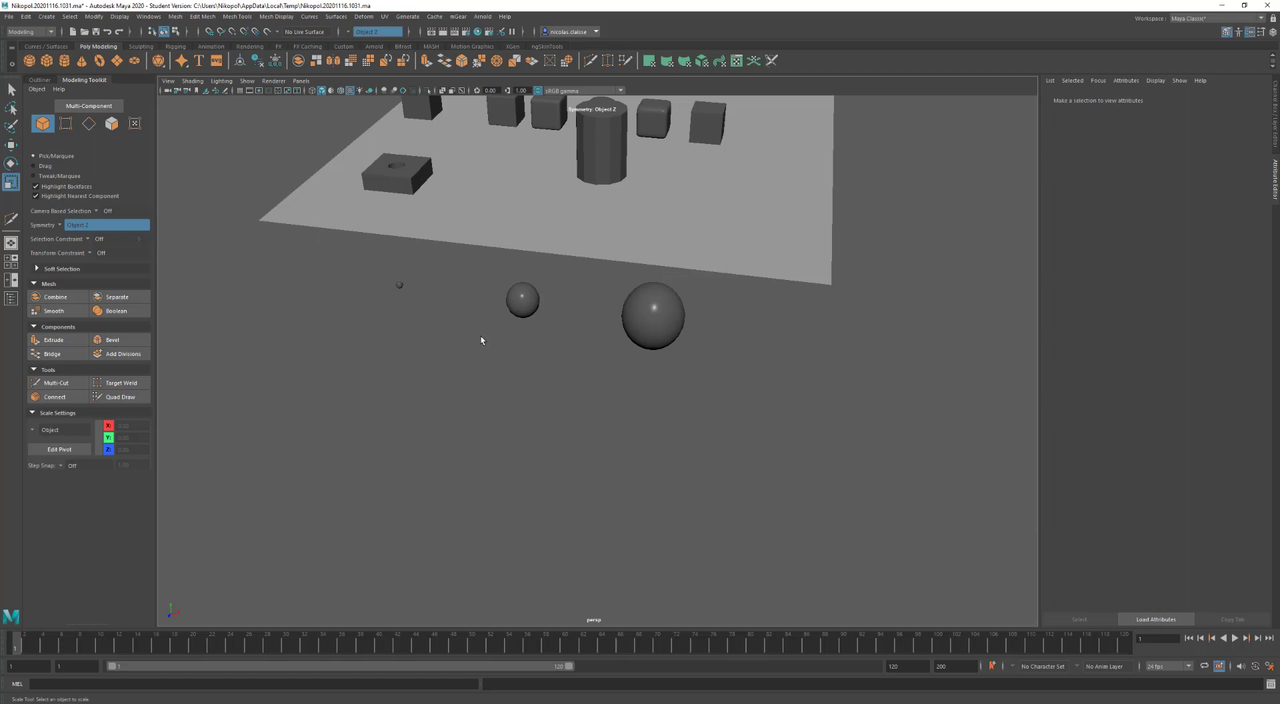
# Set the Arnold subdivision type to catclark on the middle sphere with 1 iteration and on the largest sphere with 2 iterations
pyautogui.click(523, 300)
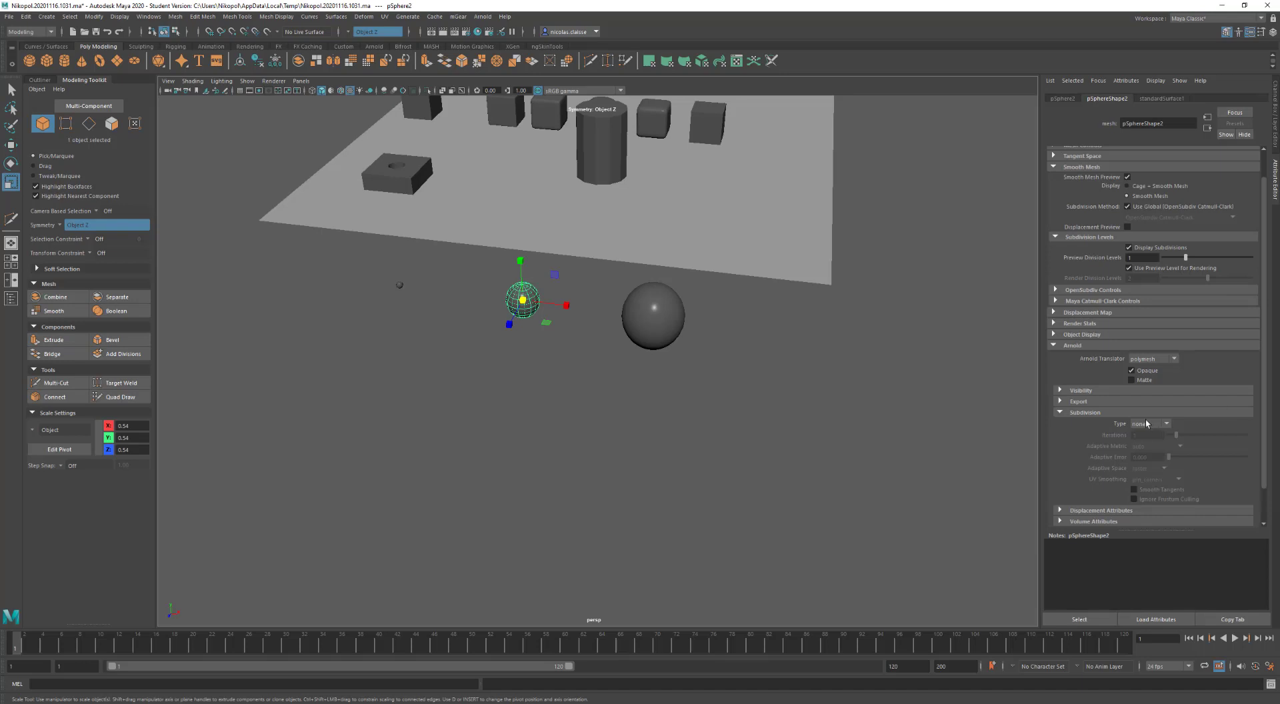
pyautogui.click(1147, 422)
pyautogui.click(1151, 444)
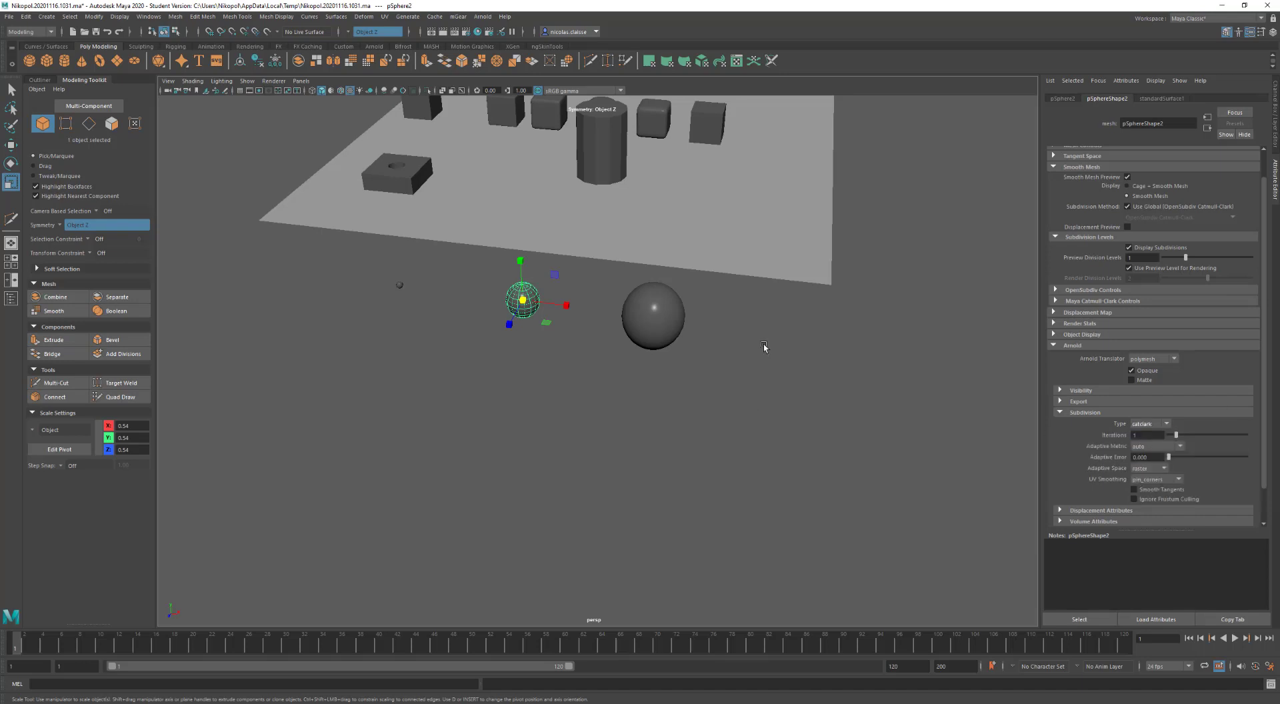
pyautogui.moveTo(763, 385); pyautogui.dragTo(614, 328)
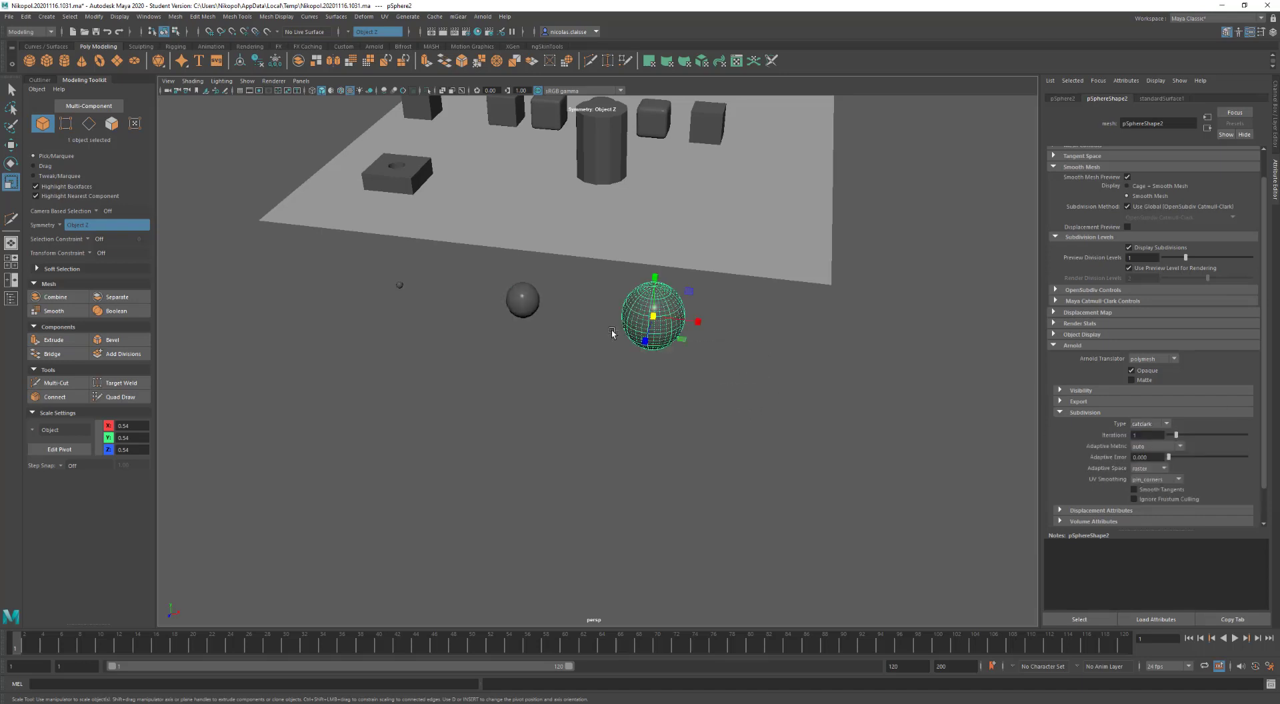
pyautogui.click(1148, 423)
pyautogui.click(1152, 443)
# Turn off the smooth mesh preview on both the middle and the largest sphere
pyautogui.keyDown('ctrl'); pyautogui.keyDown('shift'); pyautogui.moveTo(753, 385); pyautogui.dragTo(437, 309); pyautogui.keyUp('shift'); pyautogui.keyUp('ctrl')
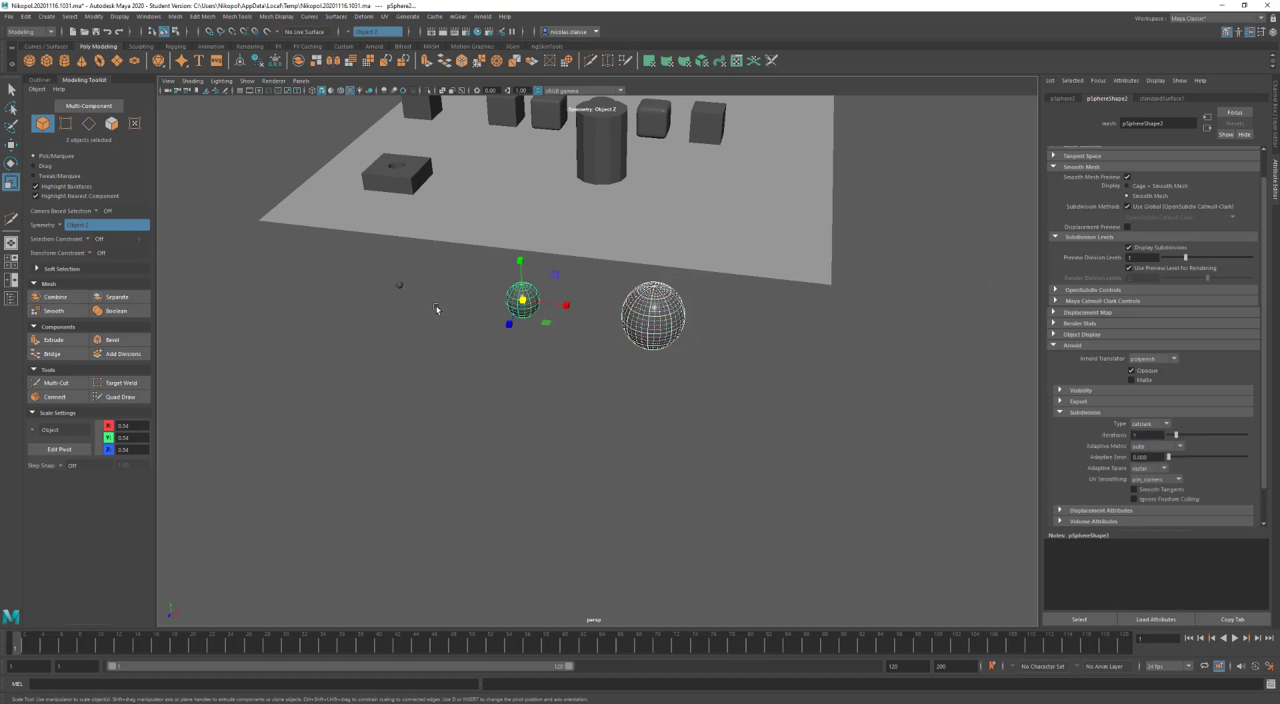
pyautogui.press('1')
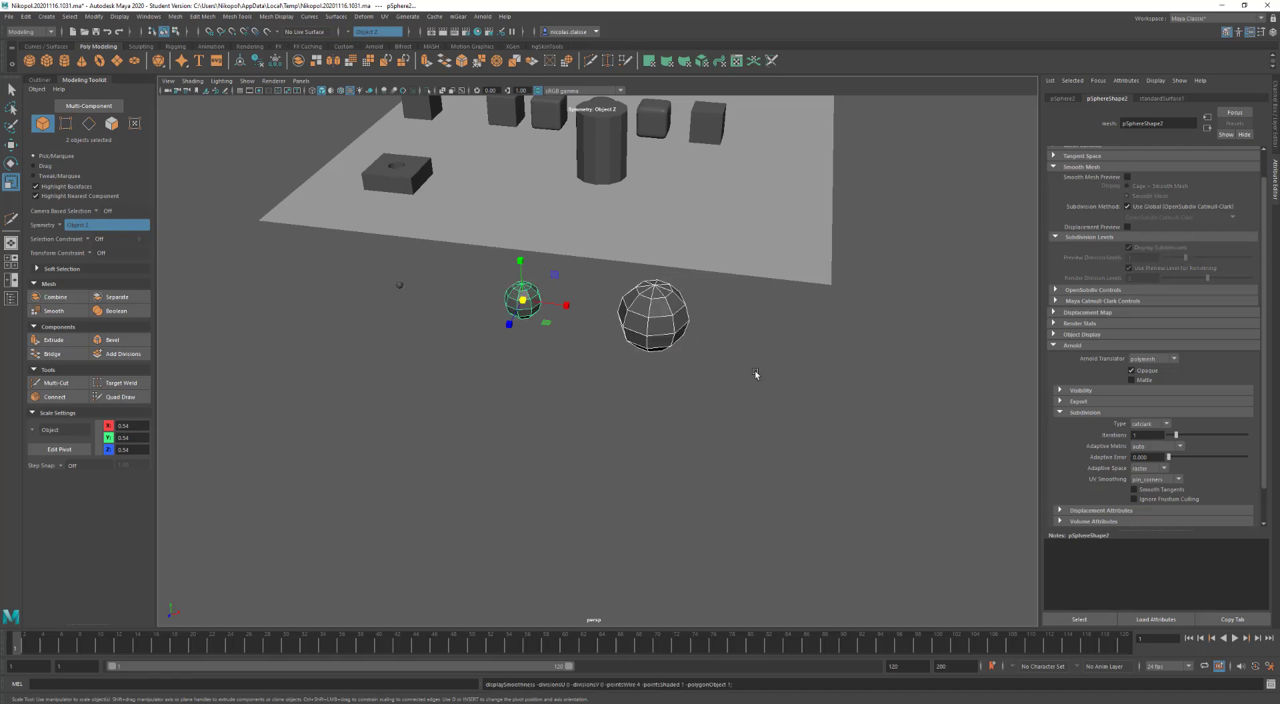
pyautogui.click(730, 364)
# Render the scene in Arnold RenderView and examine the wireframe density of the three spheres up close
pyautogui.click(483, 17)
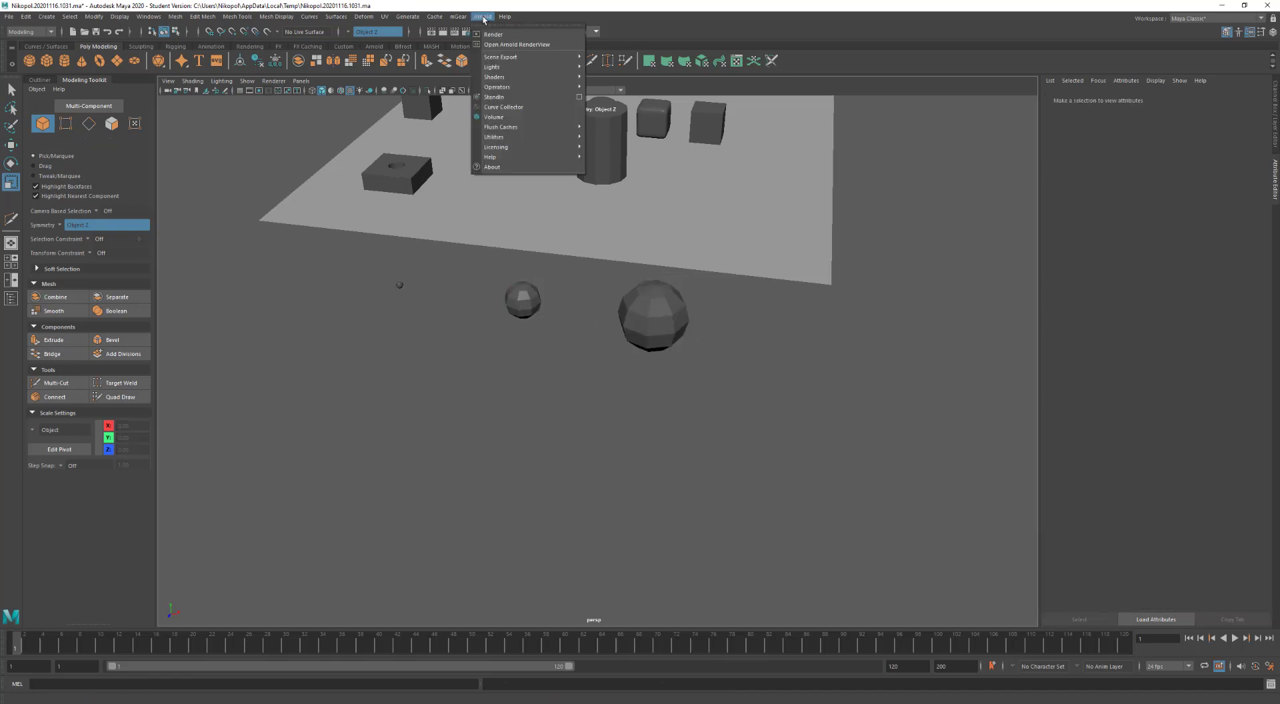
pyautogui.click(493, 35)
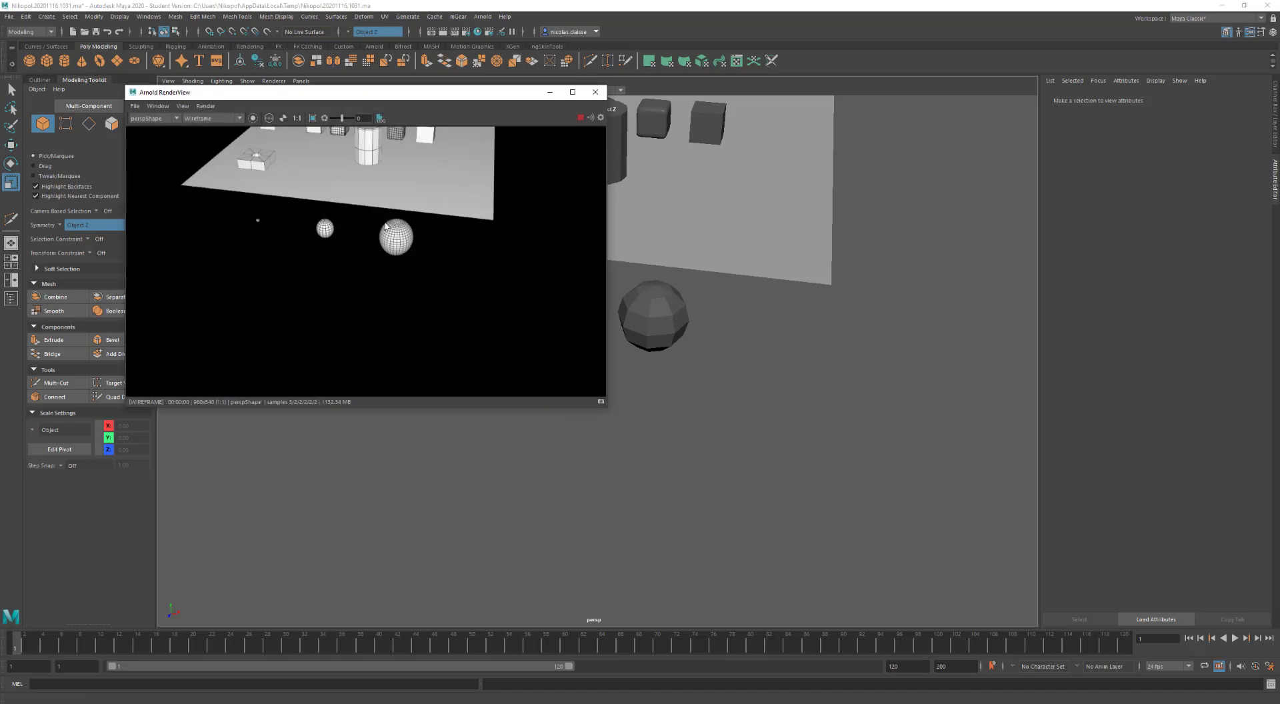
pyautogui.click(636, 308)
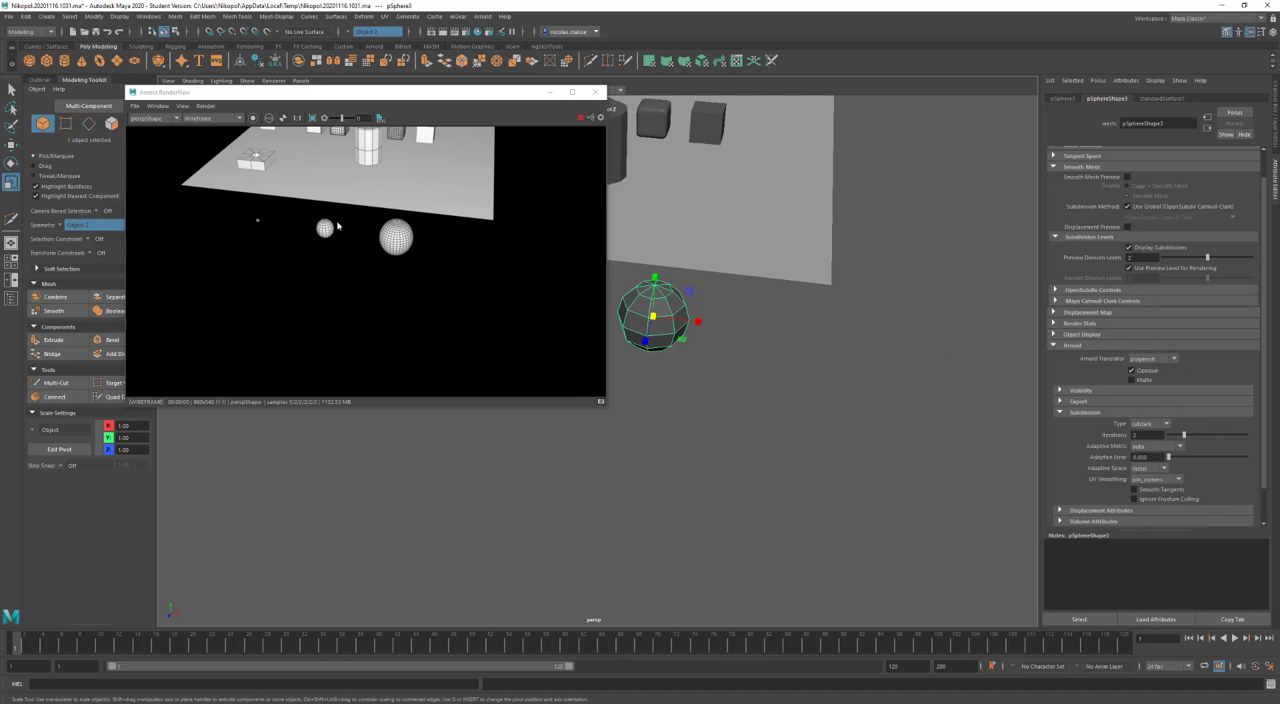
pyautogui.keyDown('alt'); pyautogui.moveTo(480, 306); pyautogui.dragTo(646, 313, button='right'); pyautogui.keyUp('alt')
pyautogui.keyDown('alt'); pyautogui.moveTo(546, 280); pyautogui.dragTo(557, 286, button='middle'); pyautogui.keyUp('alt')
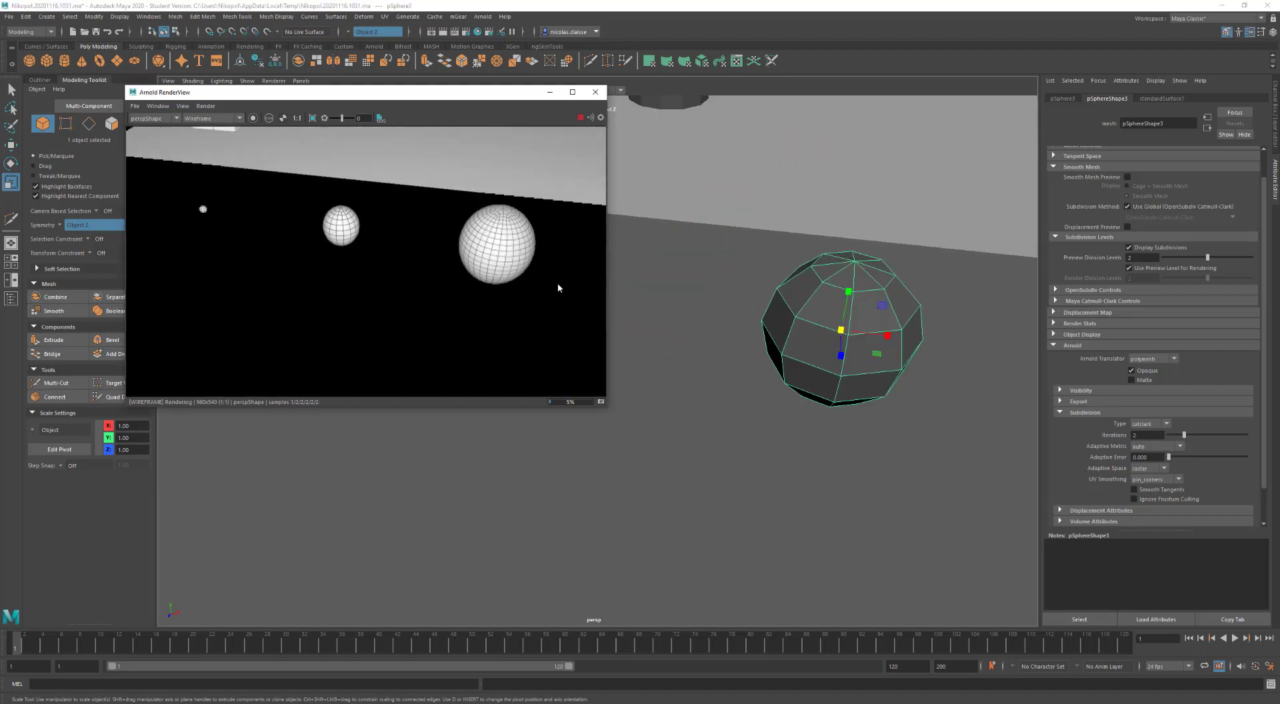
pyautogui.click(596, 92)
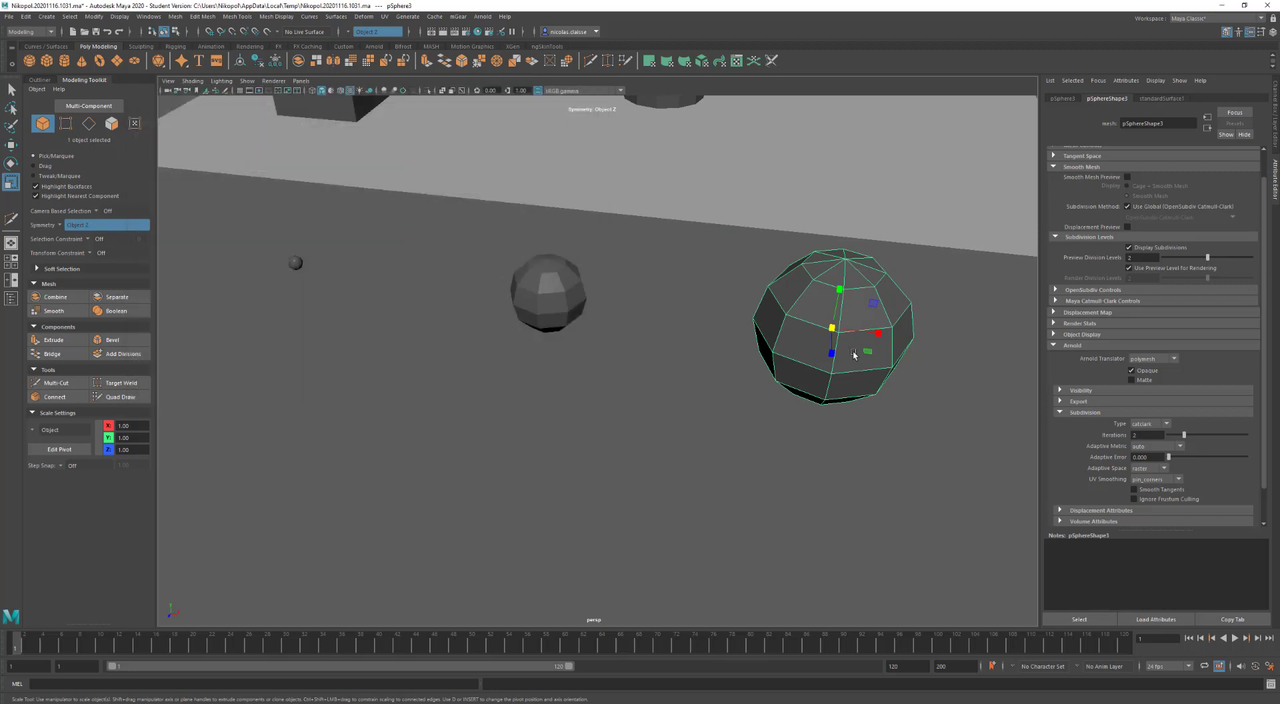
# Set the largest sphere's Arnold subdivision type to none and turn on its smooth mesh preview
pyautogui.keyDown('alt'); pyautogui.moveTo(809, 304); pyautogui.dragTo(712, 374); pyautogui.keyUp('alt')
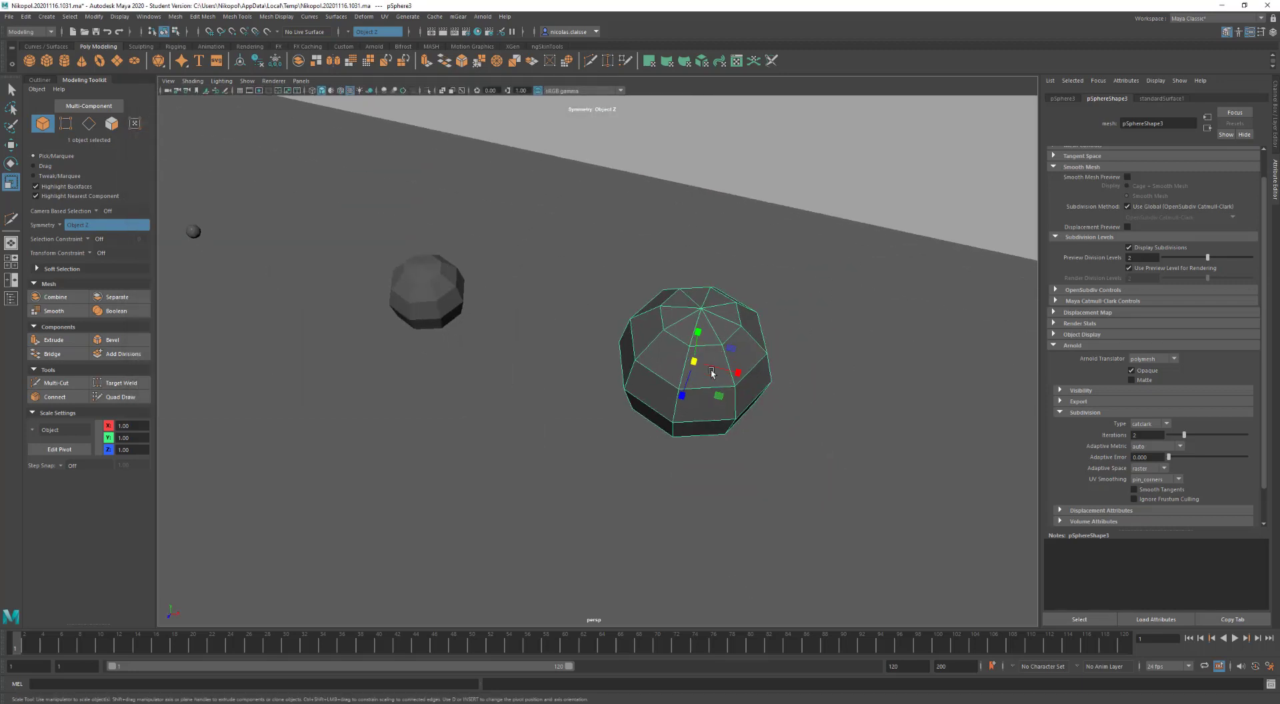
pyautogui.click(1154, 427)
pyautogui.click(1155, 430)
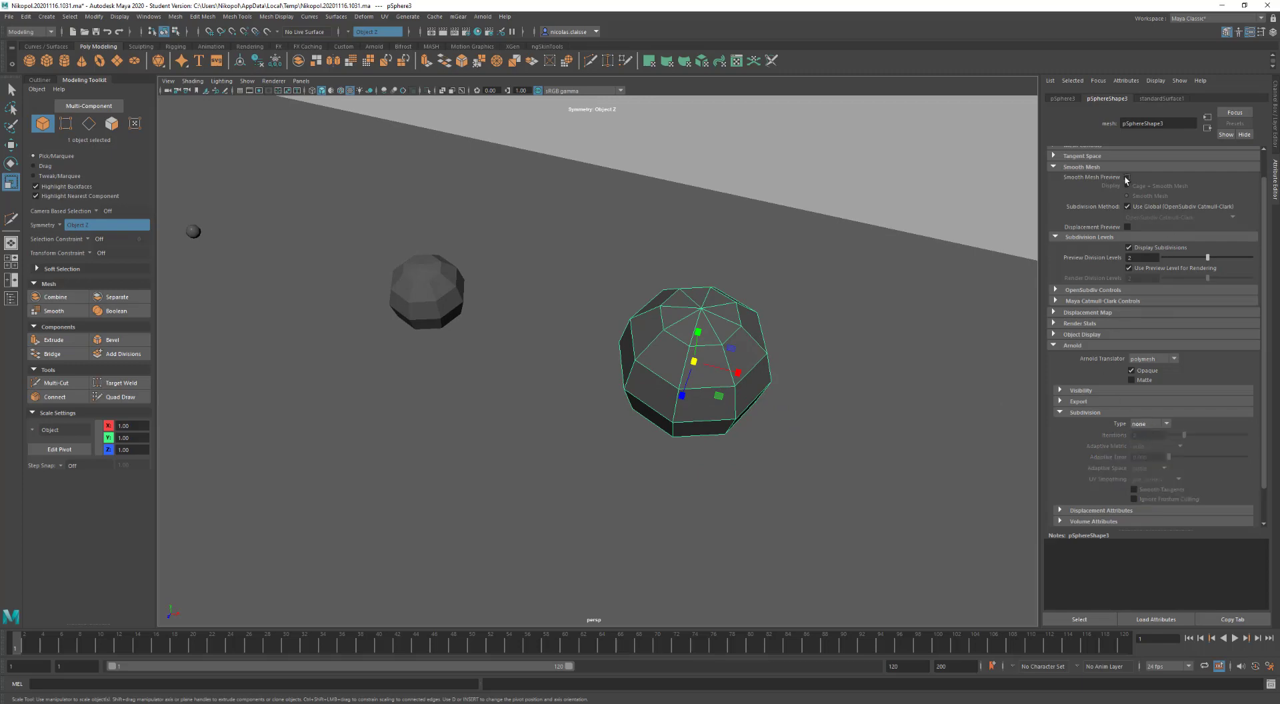
pyautogui.click(1126, 178)
pyautogui.scroll(5, 654, 352)
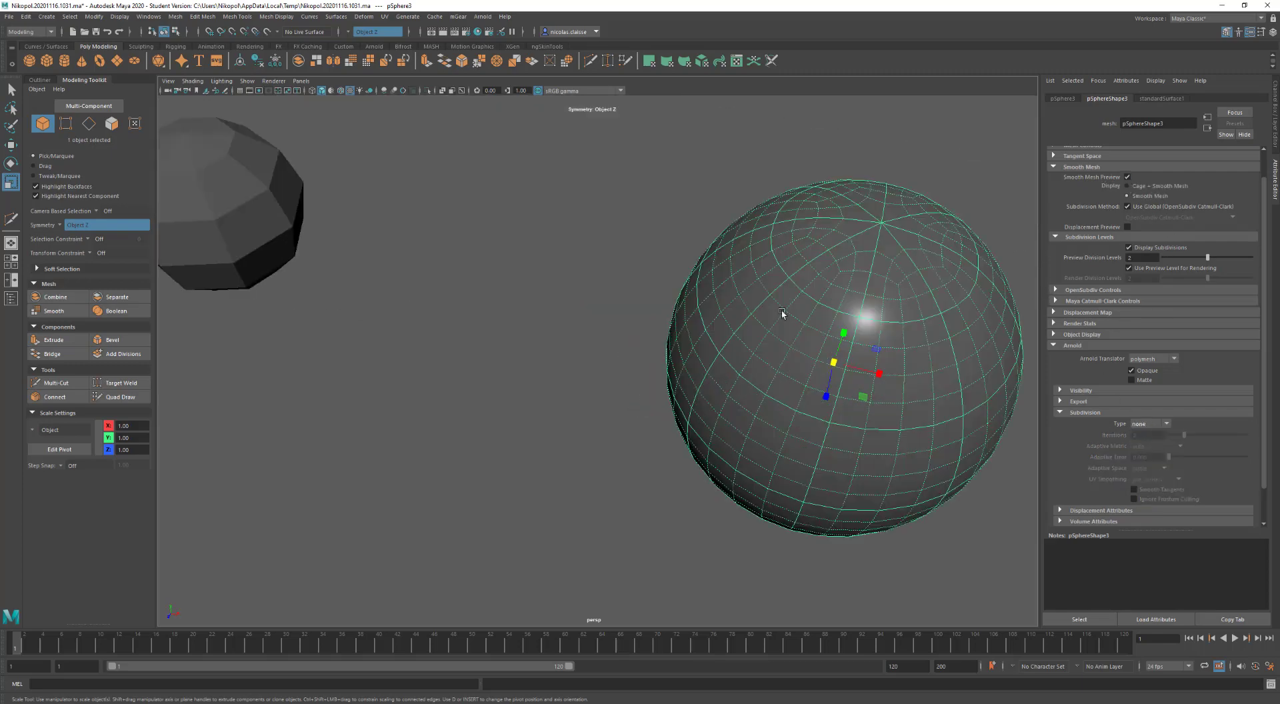
pyautogui.press('f')
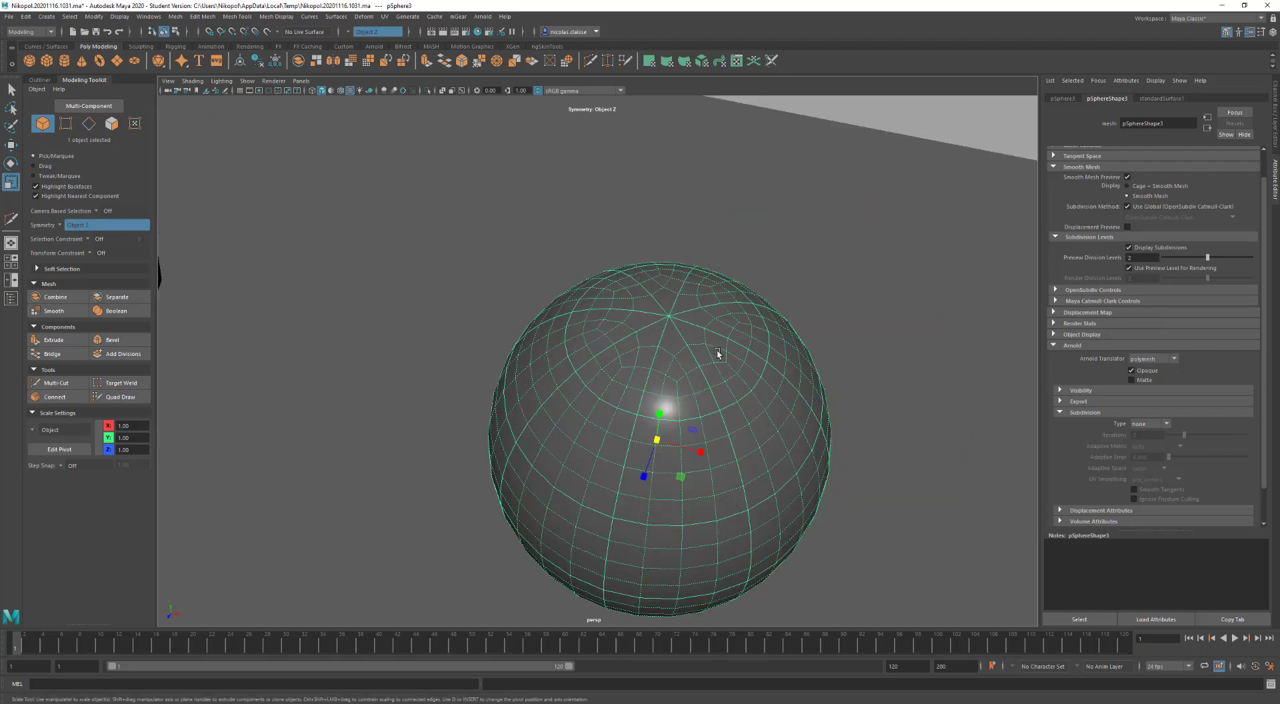
# Delete every other edge around the largest sphere's top pole to form quads, and preview the result smoothed
pyautogui.press('1')
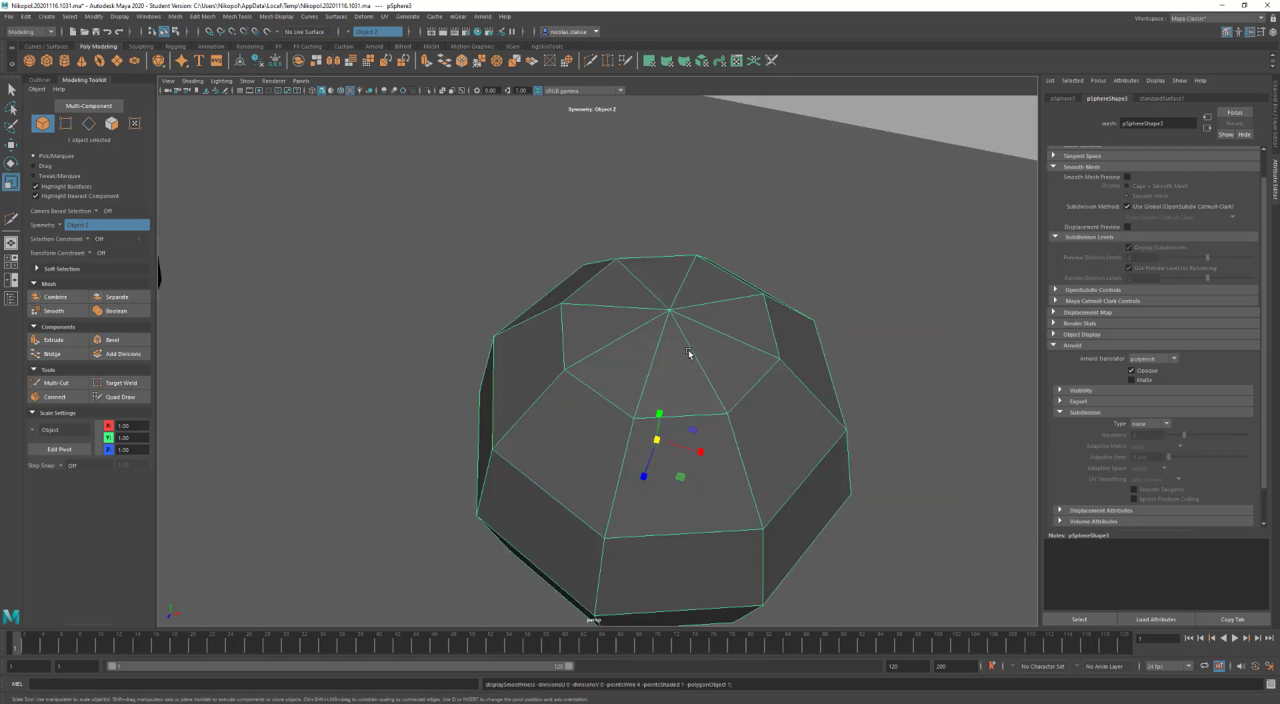
pyautogui.moveTo(689, 353); pyautogui.dragTo(686, 324, button='right')
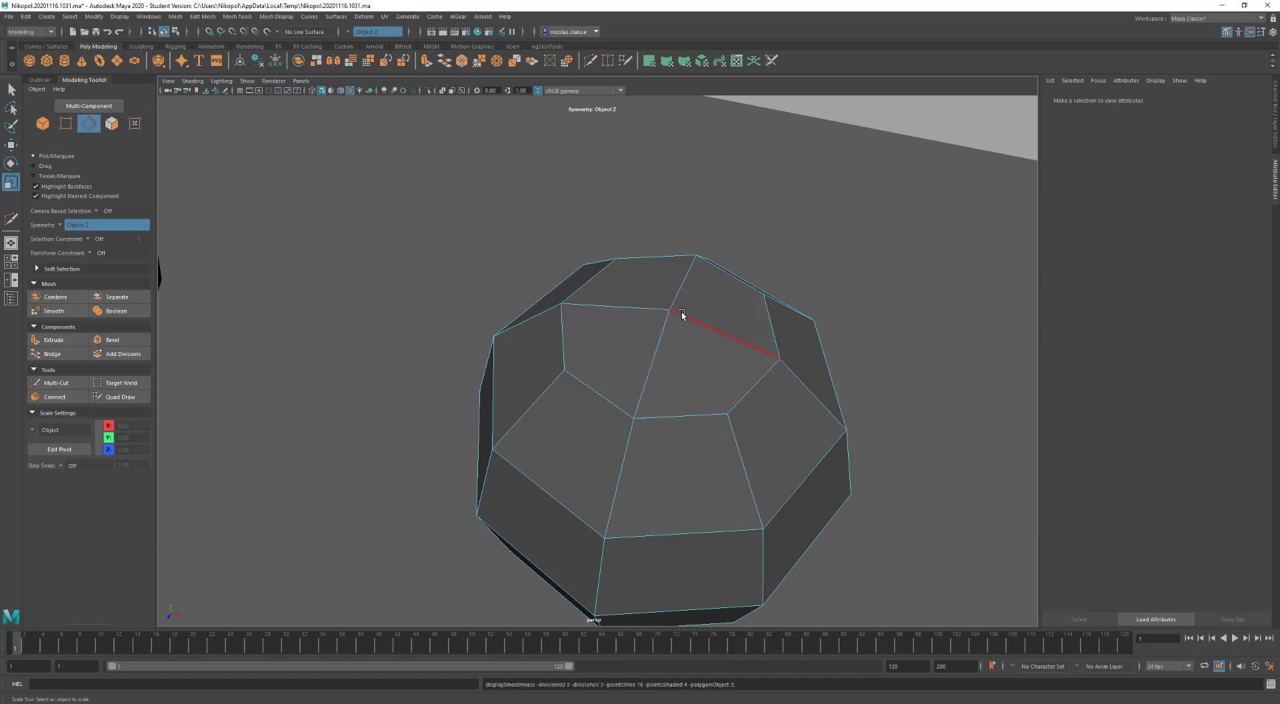
pyautogui.press('3')
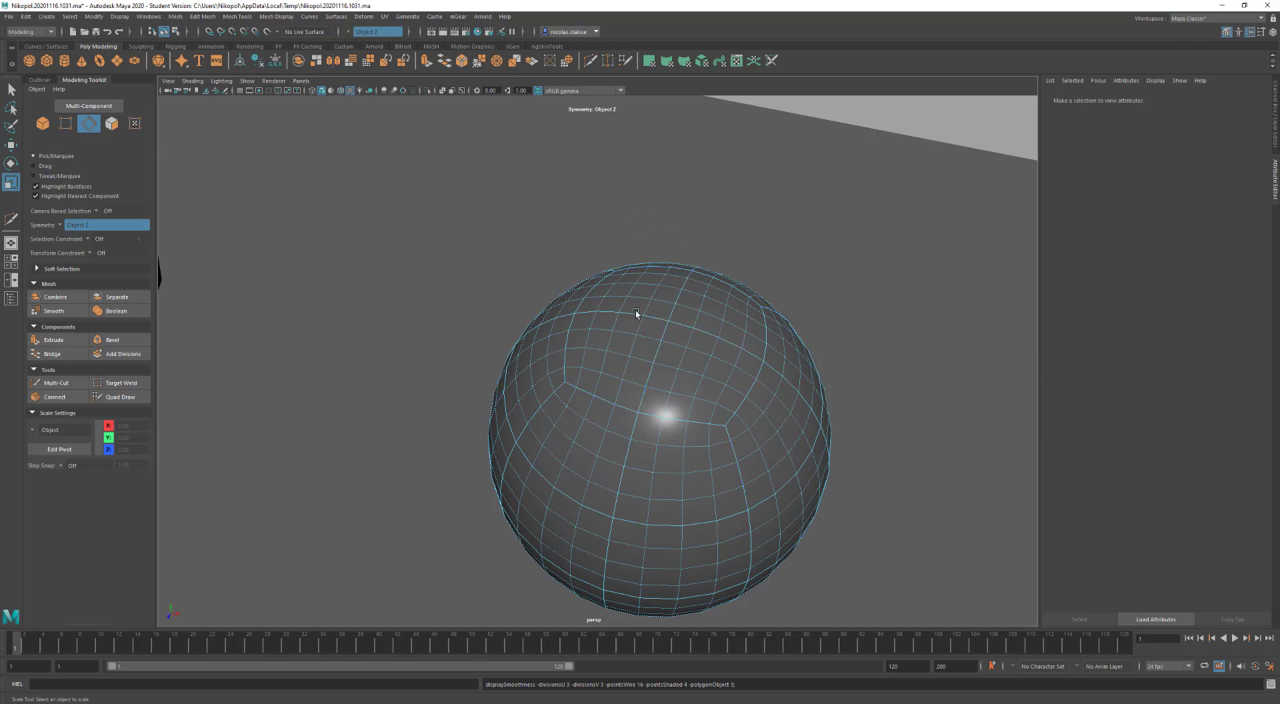
# Examine the edge flow of the smoothed largest sphere from the side, from below and from above
pyautogui.scroll(-5, 674, 344)
pyautogui.keyDown('alt'); pyautogui.moveTo(666, 366); pyautogui.dragTo(686, 442); pyautogui.keyUp('alt')
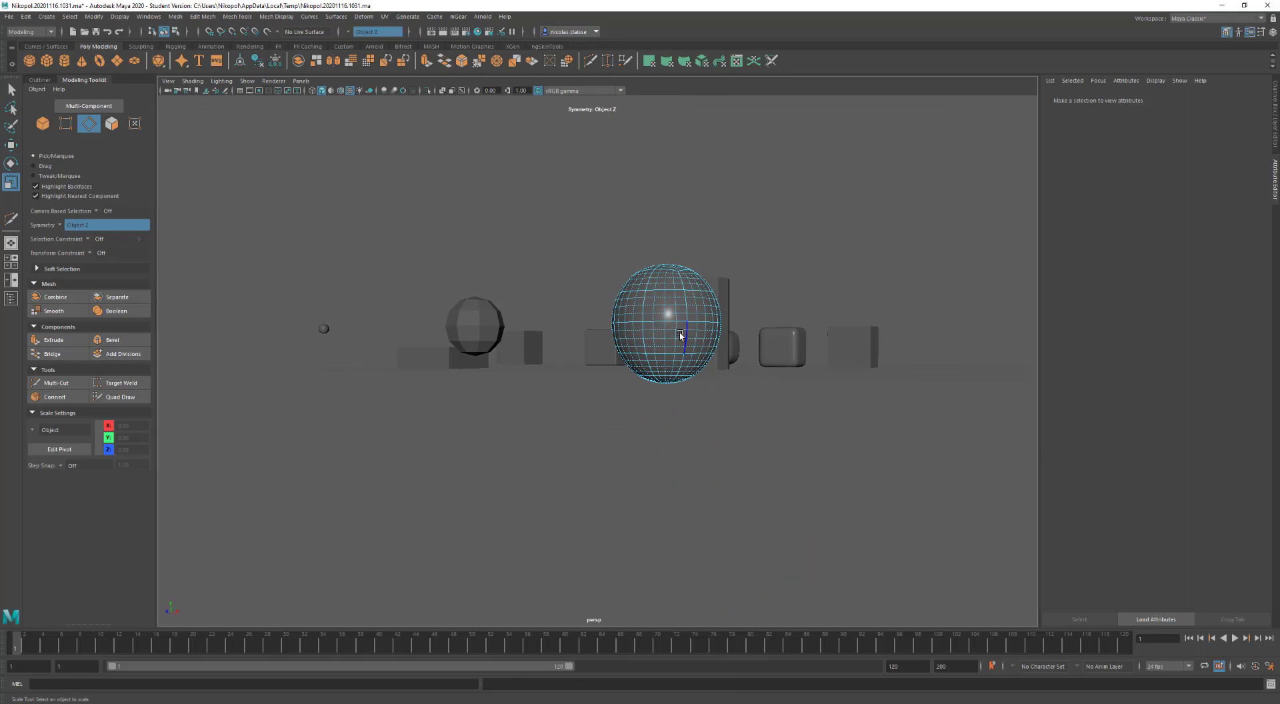
pyautogui.click(679, 328)
pyautogui.keyDown('alt'); pyautogui.moveTo(679, 328); pyautogui.dragTo(669, 300); pyautogui.keyUp('alt')
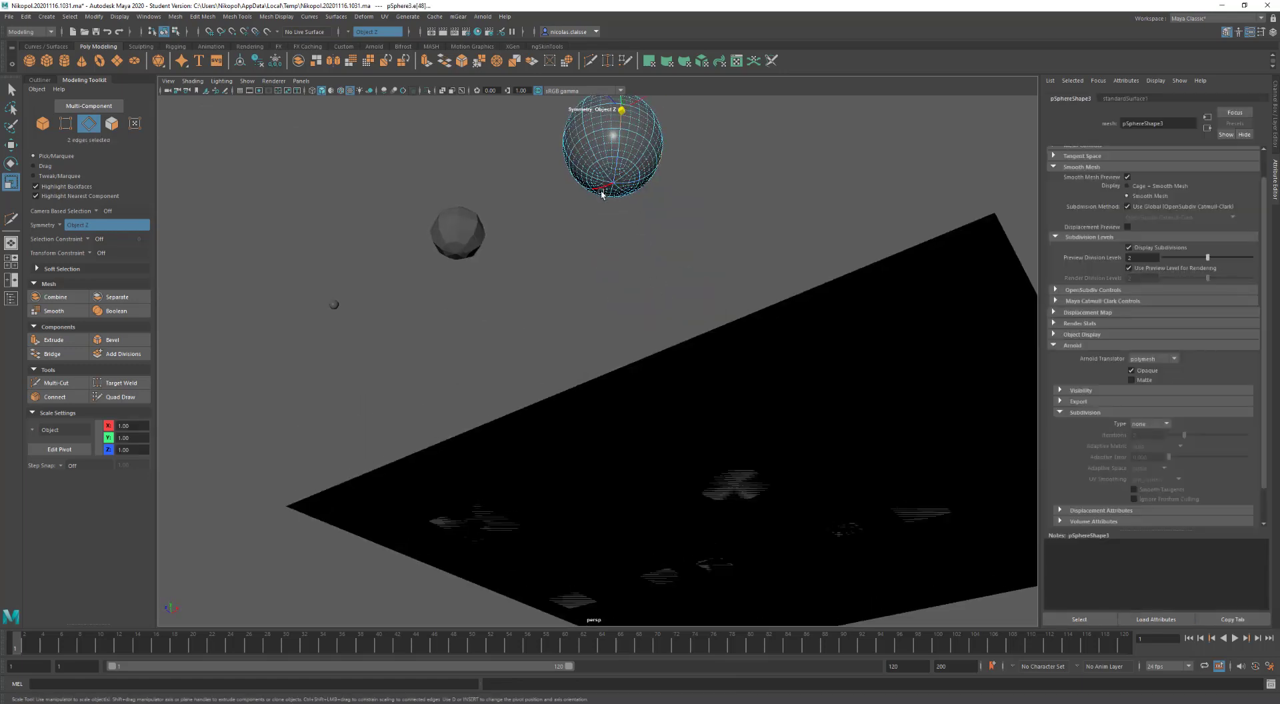
pyautogui.keyDown('alt'); pyautogui.moveTo(590, 177); pyautogui.dragTo(662, 442); pyautogui.keyUp('alt')
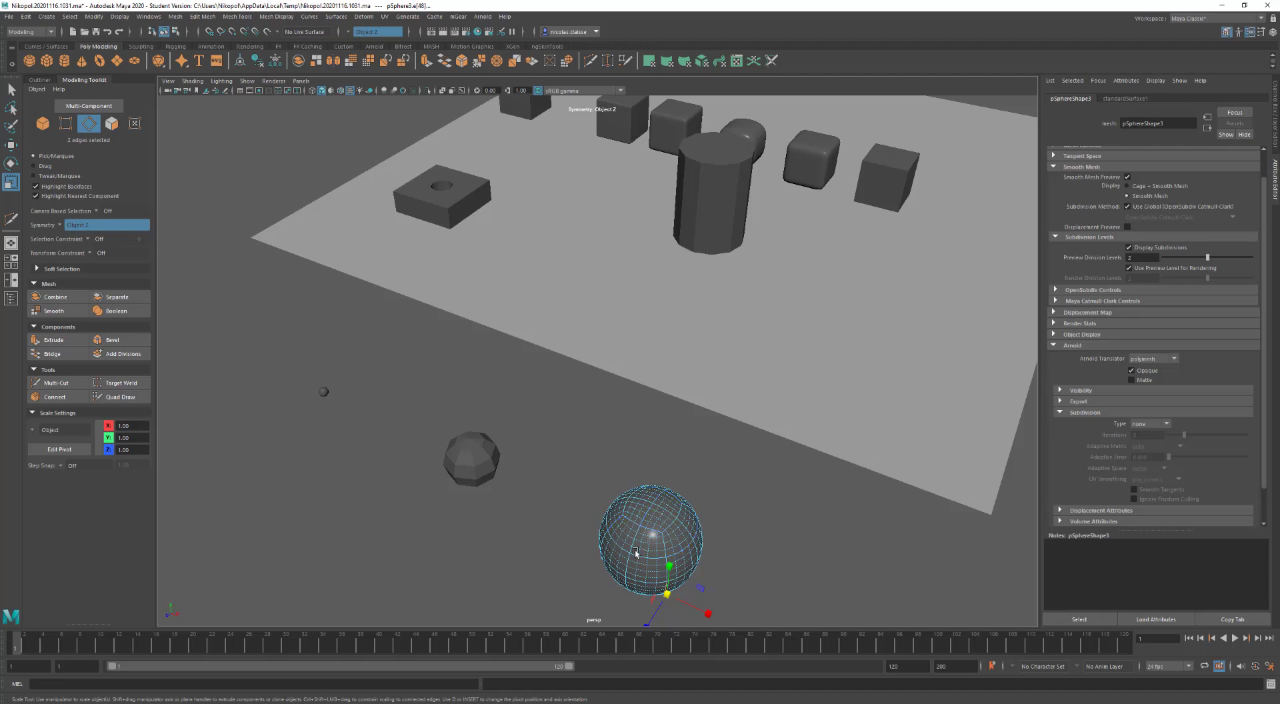
pyautogui.keyDown('alt'); pyautogui.moveTo(670, 553); pyautogui.dragTo(633, 397, button='middle'); pyautogui.keyUp('alt')
pyautogui.keyDown('alt'); pyautogui.moveTo(633, 396); pyautogui.dragTo(662, 442, button='right'); pyautogui.keyUp('alt')
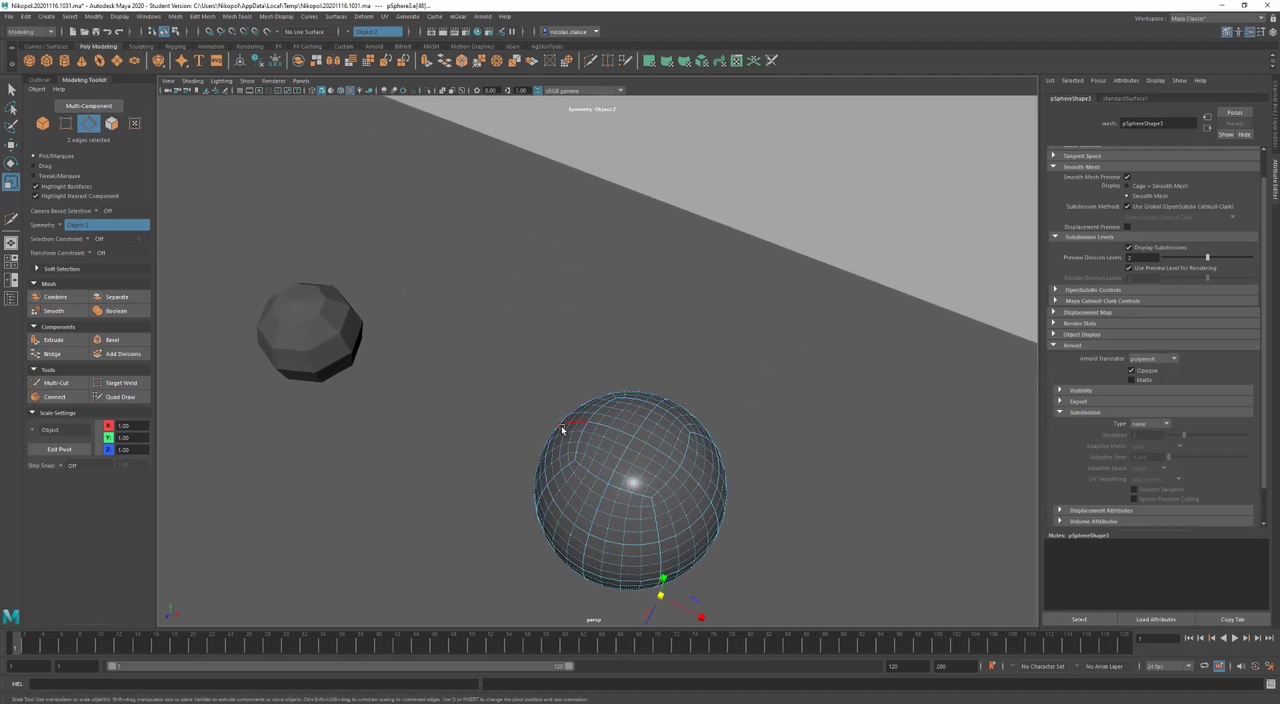
pyautogui.keyDown('alt'); pyautogui.moveTo(562, 423); pyautogui.dragTo(780, 366, button='middle'); pyautogui.keyUp('alt')
pyautogui.keyDown('alt'); pyautogui.moveTo(780, 366); pyautogui.dragTo(762, 360, button='right'); pyautogui.keyUp('alt')
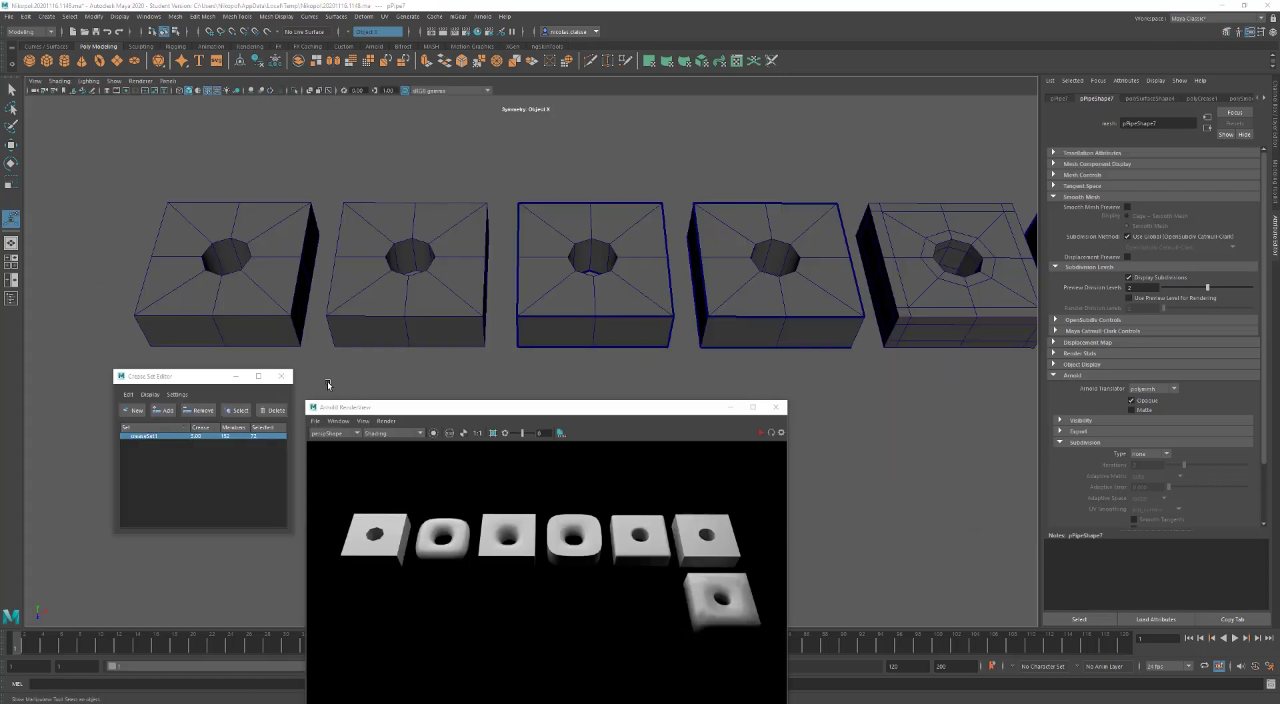
# Turn on smooth mesh preview for the second square block with a hole in the row
pyautogui.click(241, 287)
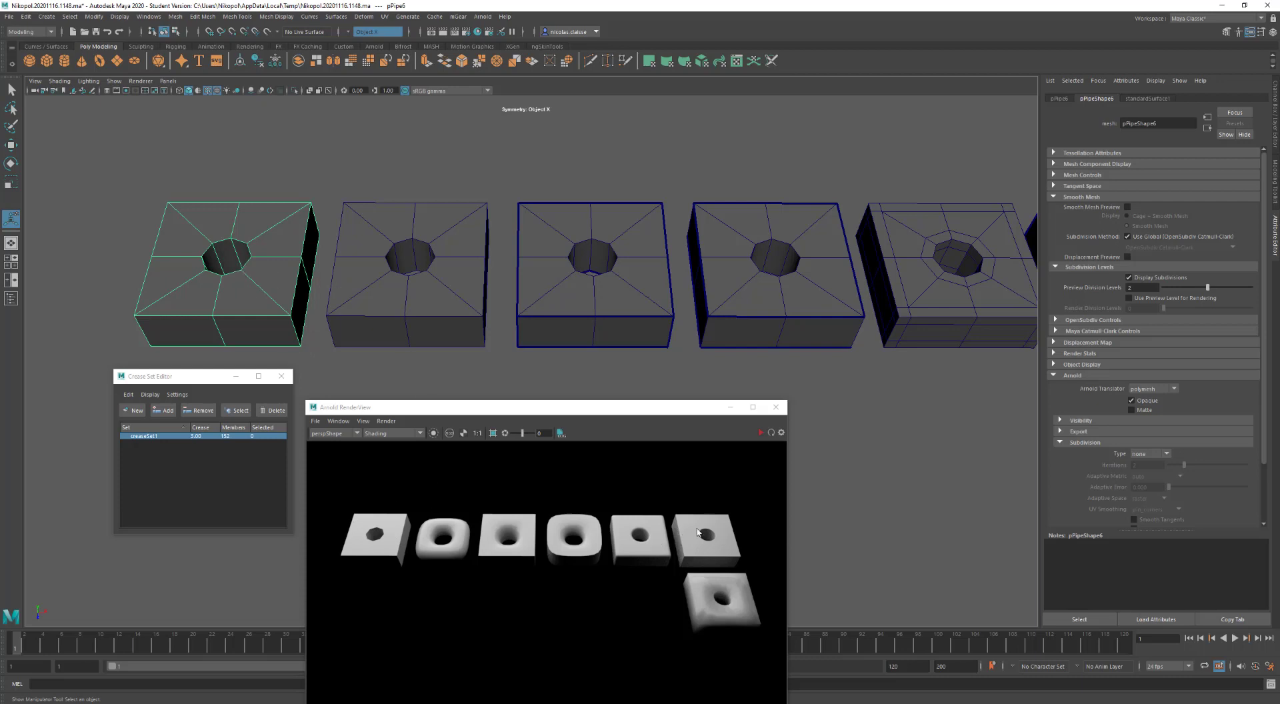
pyautogui.click(412, 302)
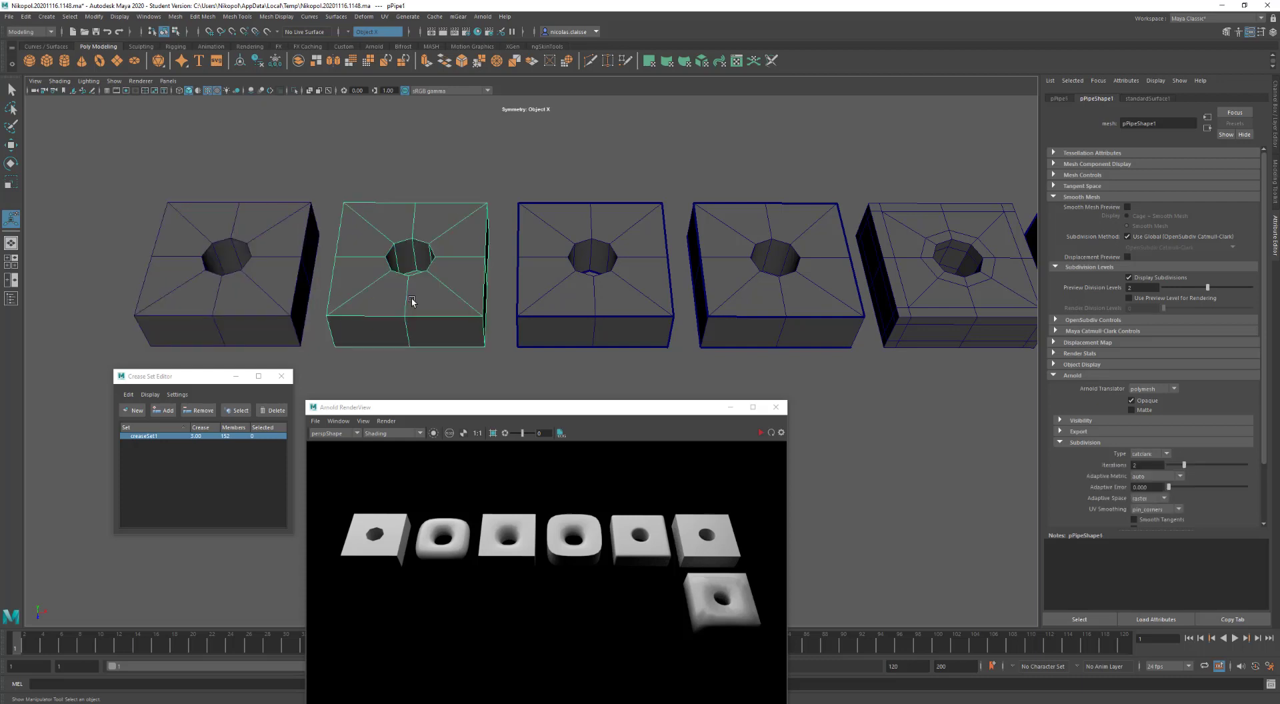
pyautogui.press('3')
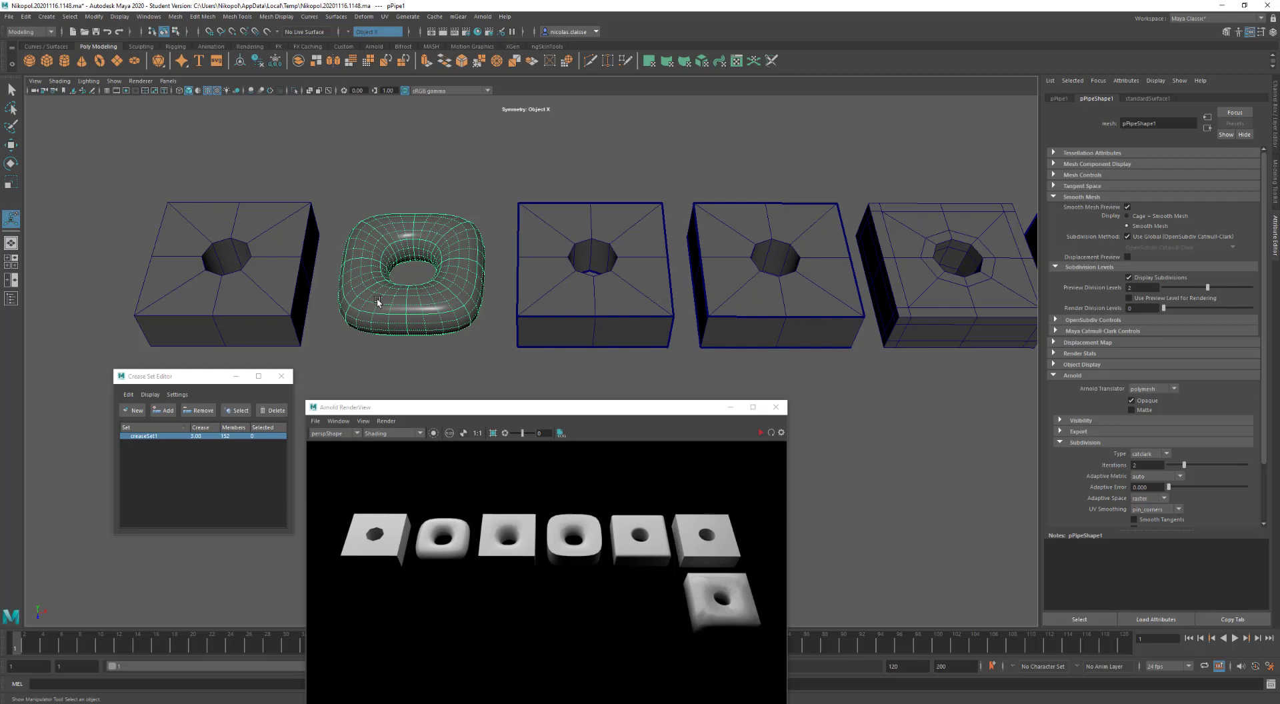
# Turn off smooth mesh preview on the second holed block and turn it on for the third and fourth blocks
pyautogui.press('1')
pyautogui.click(546, 305)
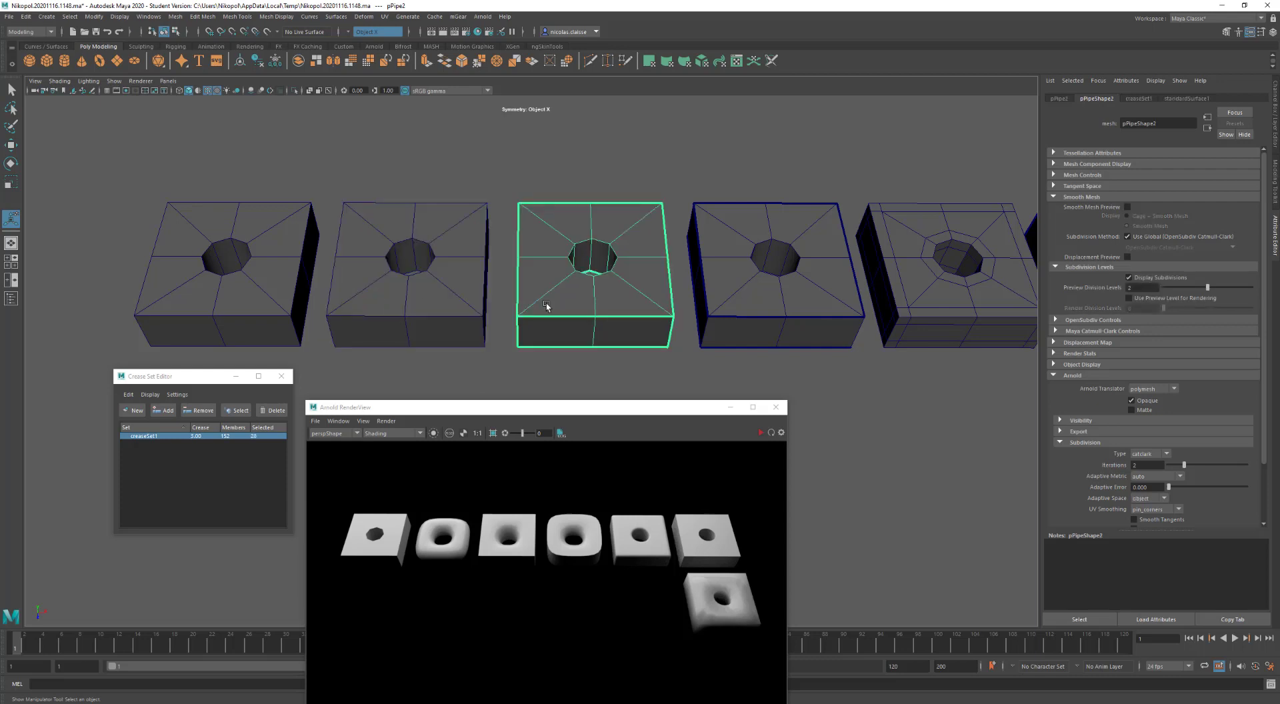
pyautogui.press('3')
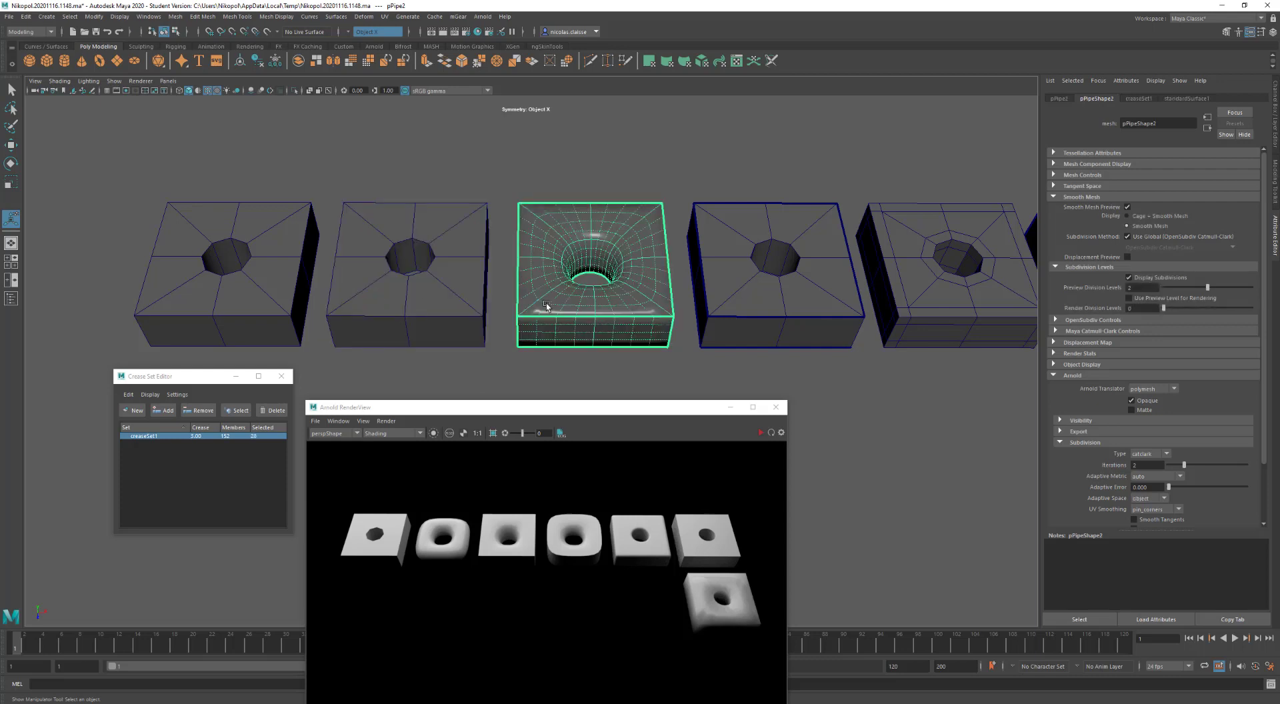
pyautogui.click(760, 295)
pyautogui.press('3')
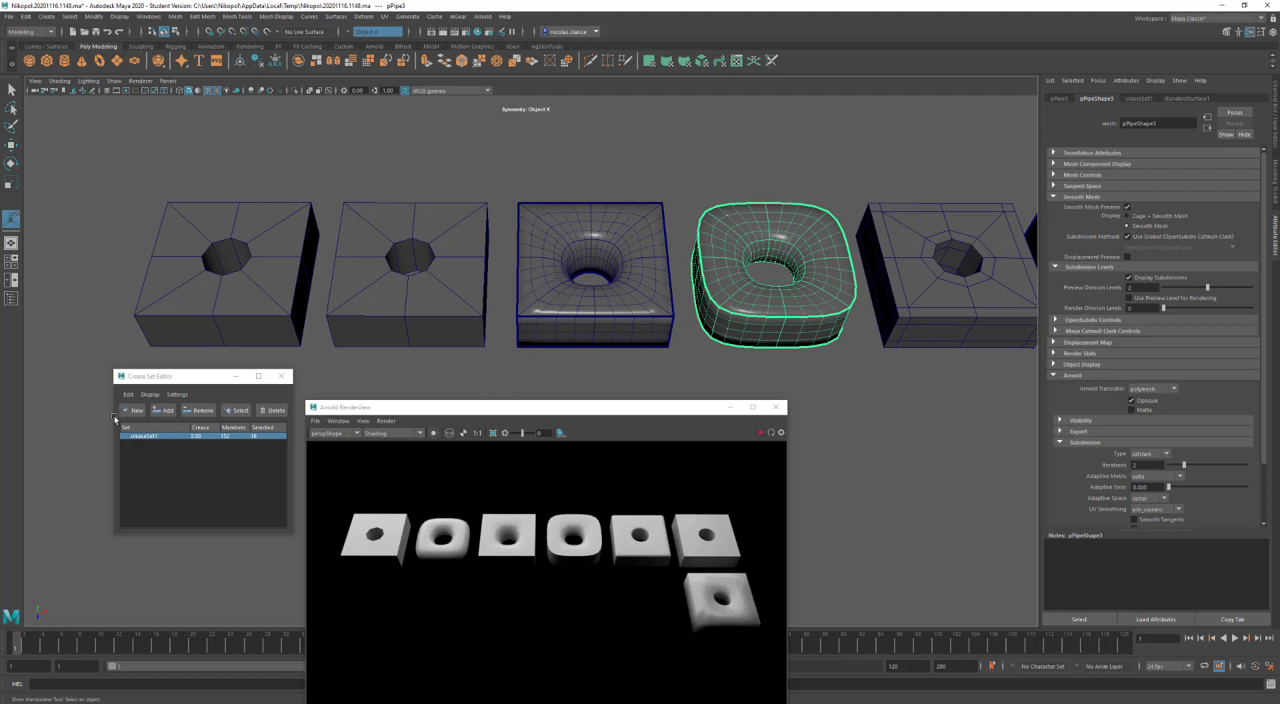
# Preview the fifth block with the bevelled support edges smoothed, and return it to its unsmoothed display
pyautogui.keyDown('alt'); pyautogui.moveTo(865, 329); pyautogui.dragTo(563, 331); pyautogui.keyUp('alt')
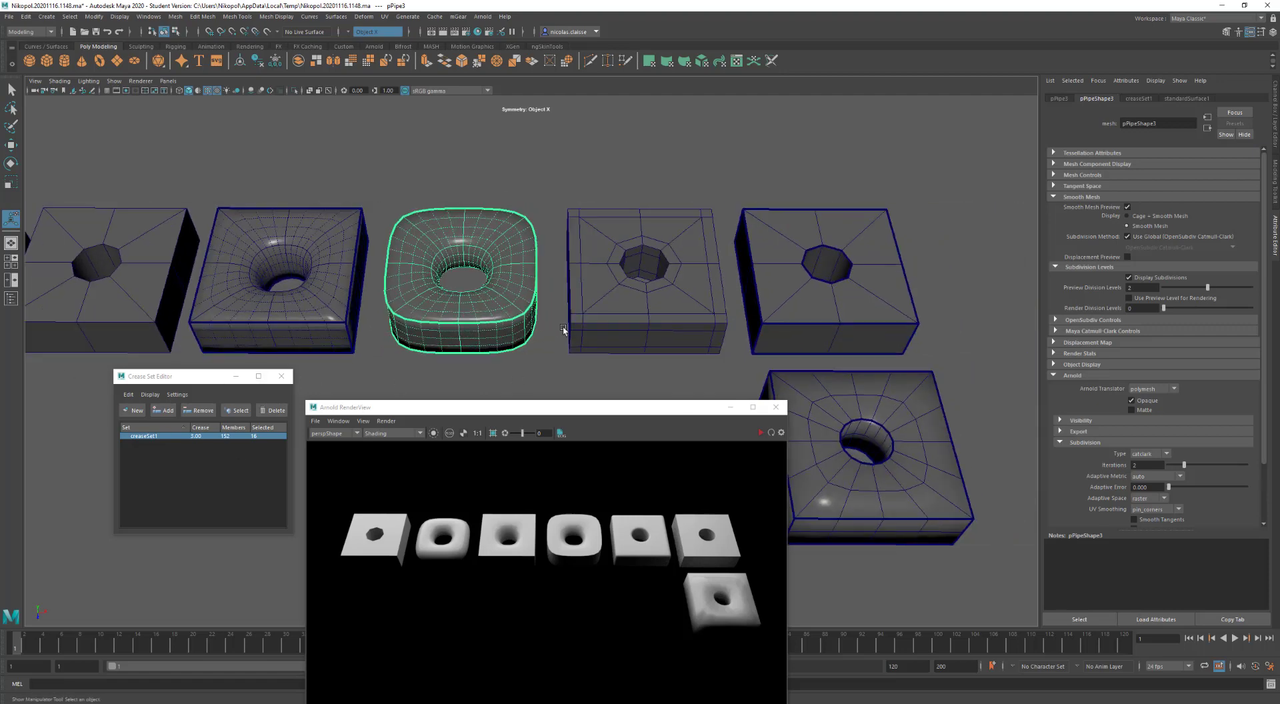
pyautogui.click(601, 321)
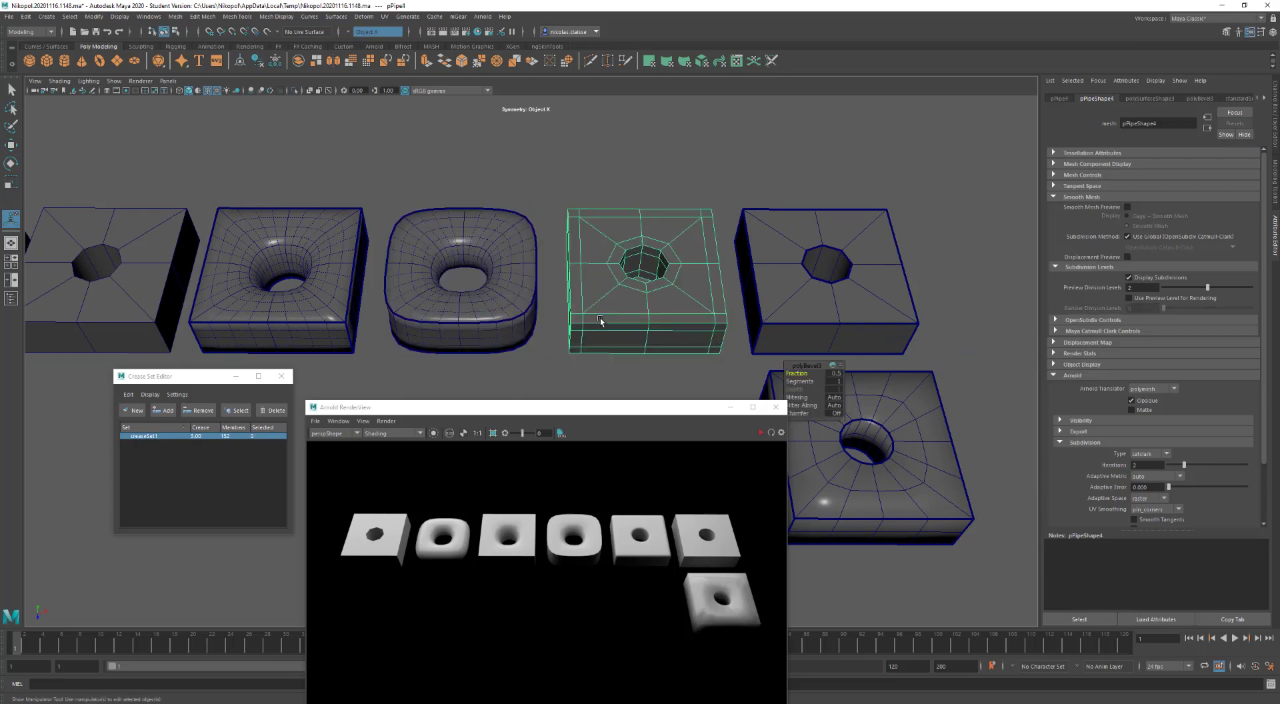
pyautogui.press('3')
pyautogui.press('1')
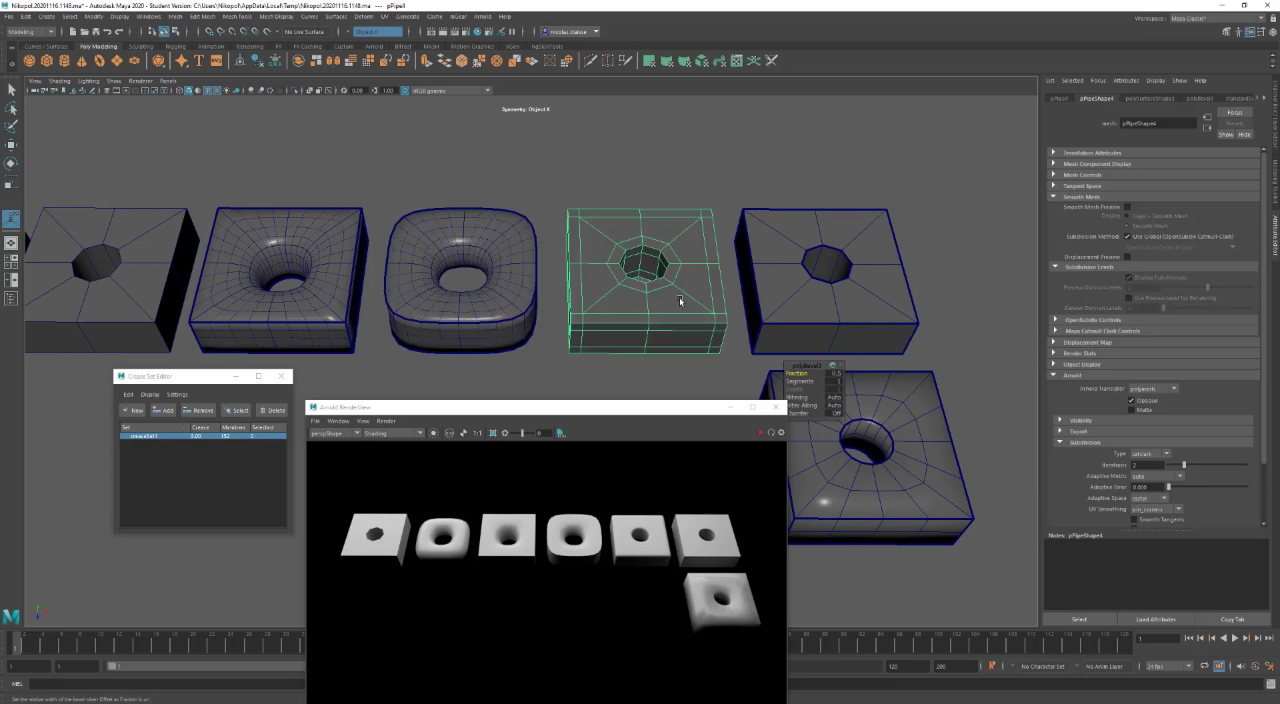
# Merge the fifth block's support-edge vertices into its corner vertices with Target Weld
pyautogui.scroll(5, 590, 307)
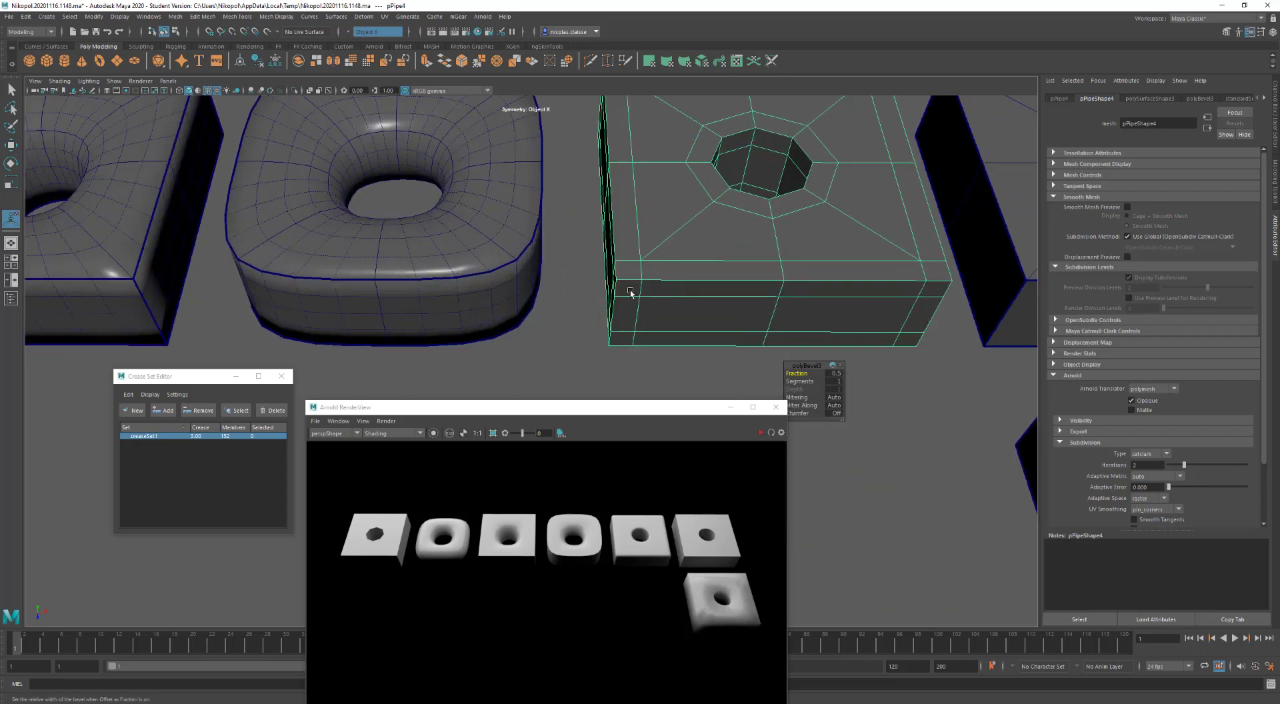
pyautogui.scroll(2, 631, 293)
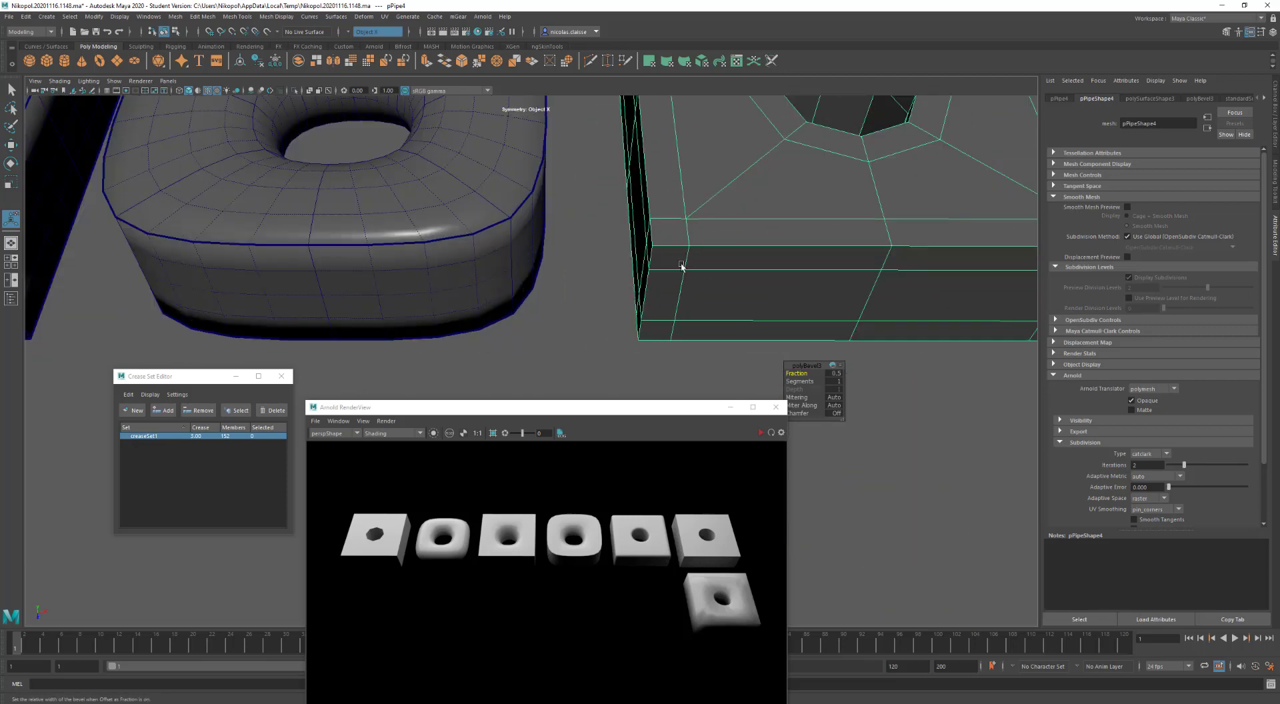
pyautogui.scroll(3, 673, 280)
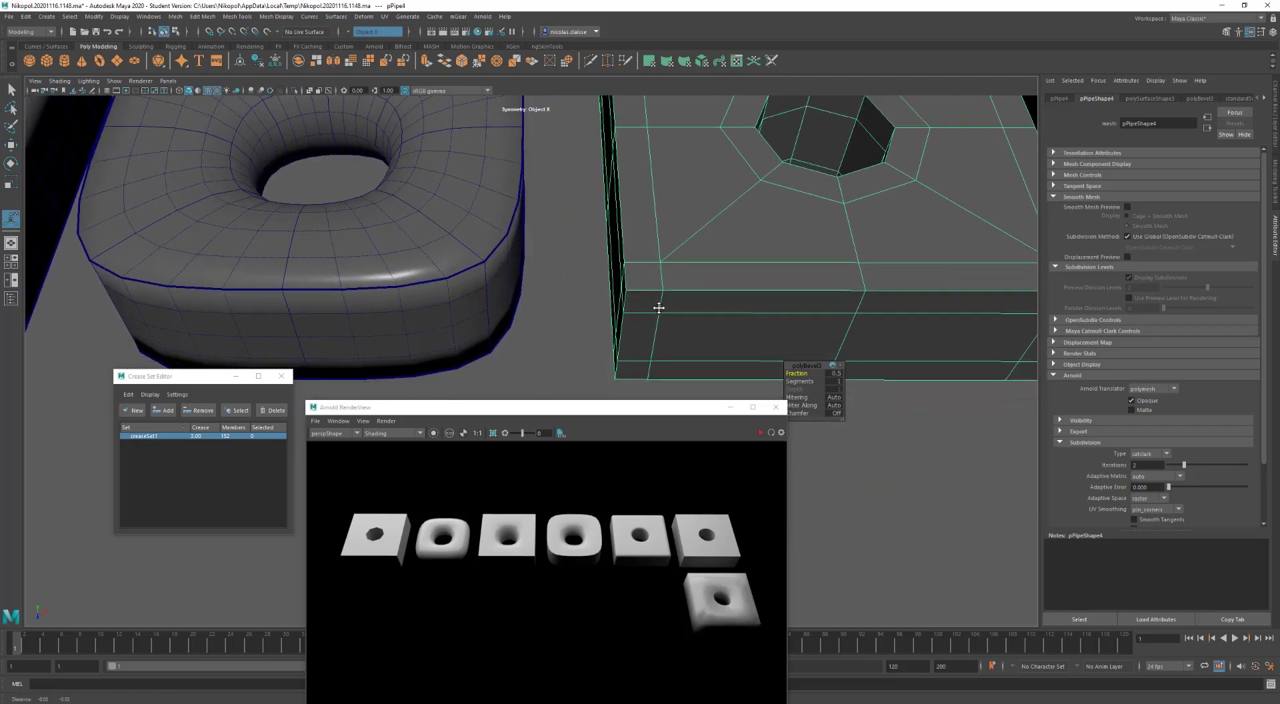
pyautogui.rightClick(658, 307)
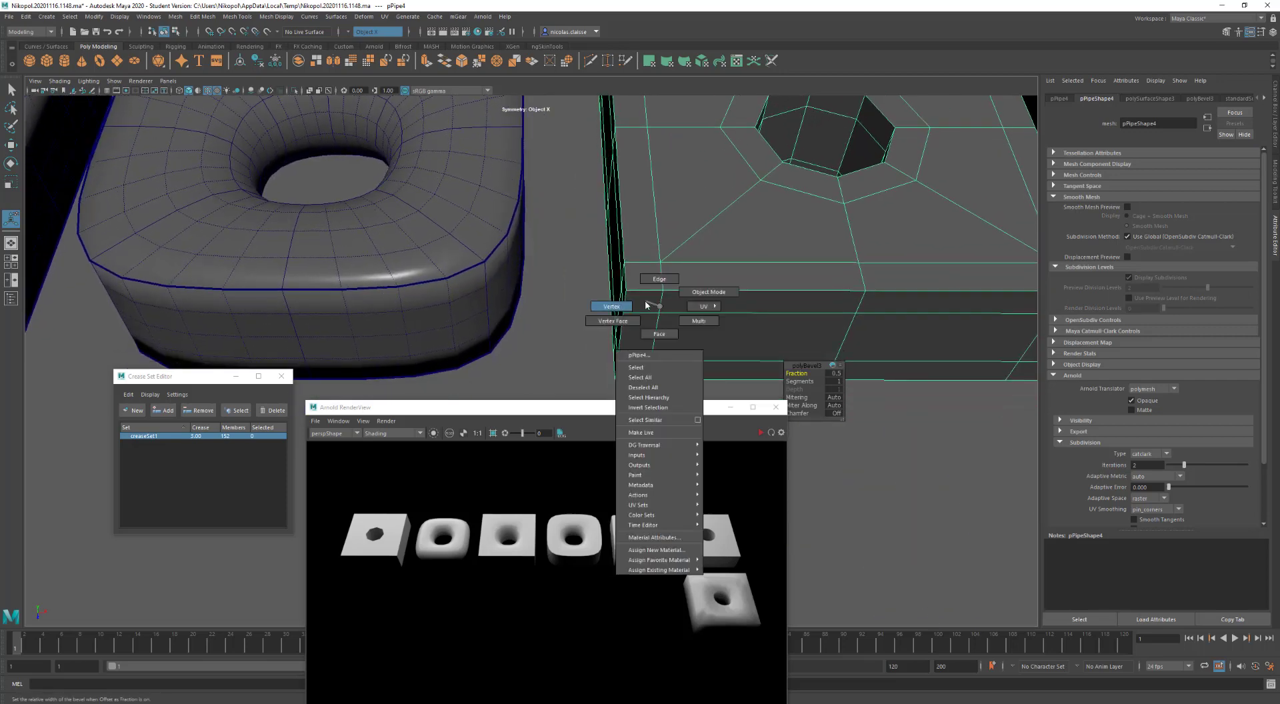
pyautogui.click(655, 301)
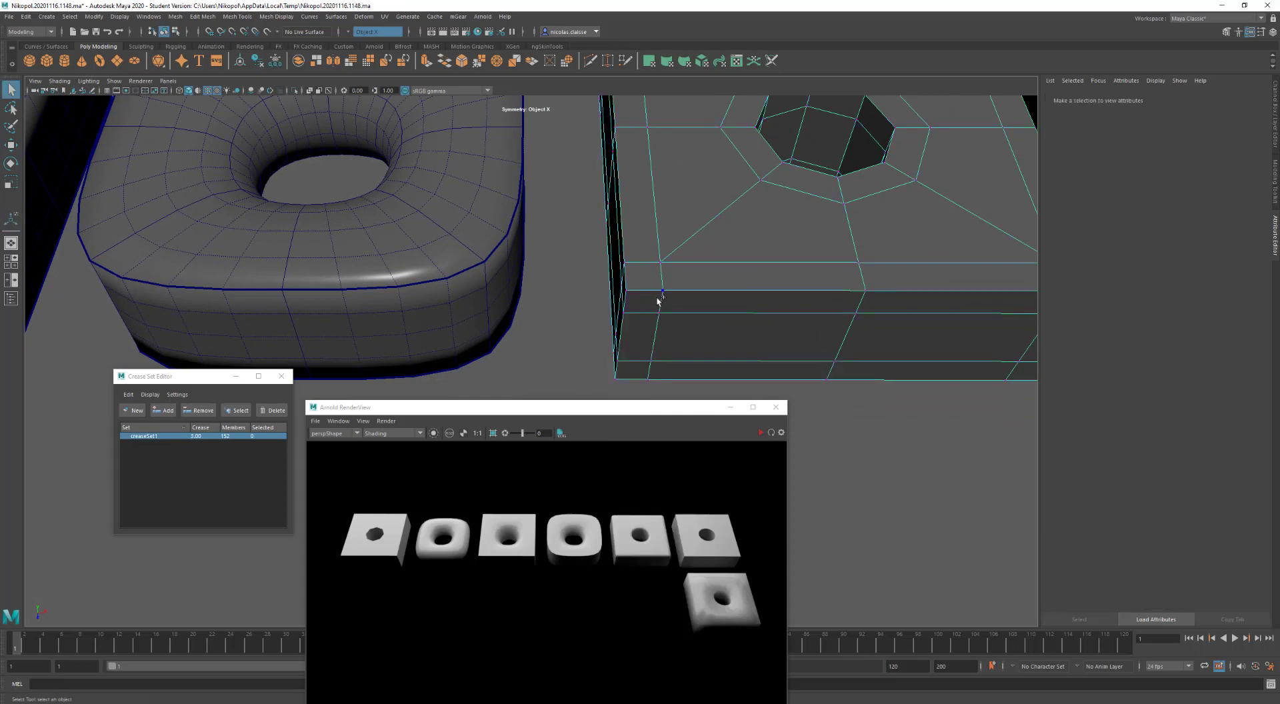
pyautogui.moveTo(662, 301)
pyautogui.mouseDown(button='right')
pyautogui.moveTo(660, 273)
pyautogui.moveTo(662, 360)
pyautogui.moveTo(661, 292)
pyautogui.moveTo(682, 270)
pyautogui.moveTo(672, 298)
pyautogui.mouseUp(button='right')
pyautogui.click(660, 304)
pyautogui.moveTo(660, 302); pyautogui.dragTo(625, 302)
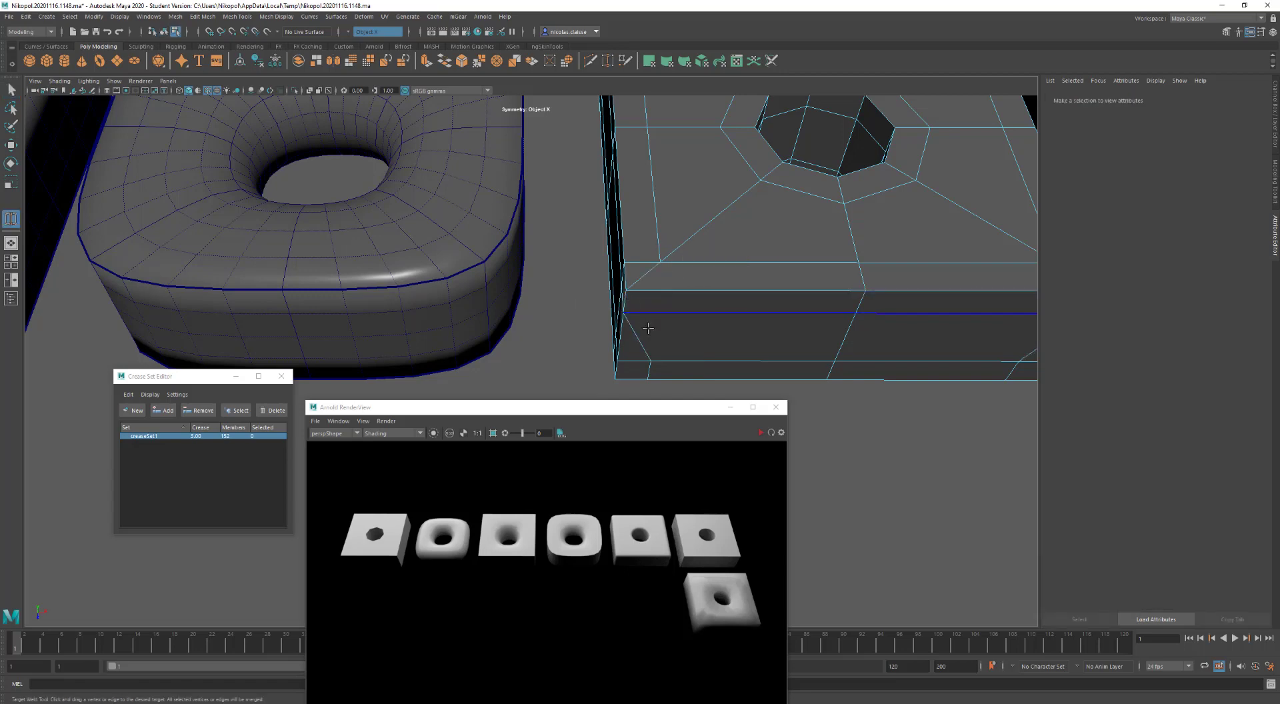
pyautogui.moveTo(648, 371); pyautogui.dragTo(733, 248)
pyautogui.moveTo(697, 298); pyautogui.dragTo(715, 321)
# Compare the welded fifth block's smoothed and unsmoothed display from several angles
pyautogui.press('3')
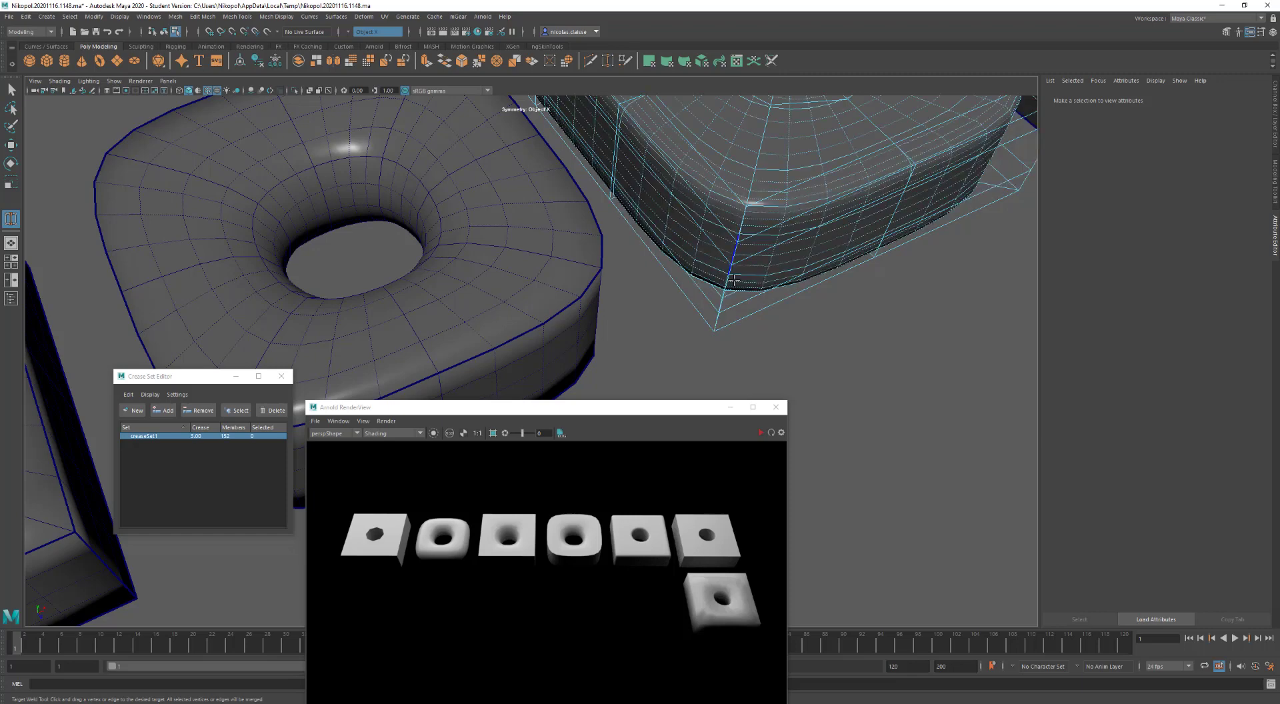
pyautogui.keyDown('alt'); pyautogui.moveTo(734, 278); pyautogui.dragTo(773, 308); pyautogui.keyUp('alt')
pyautogui.press('q')
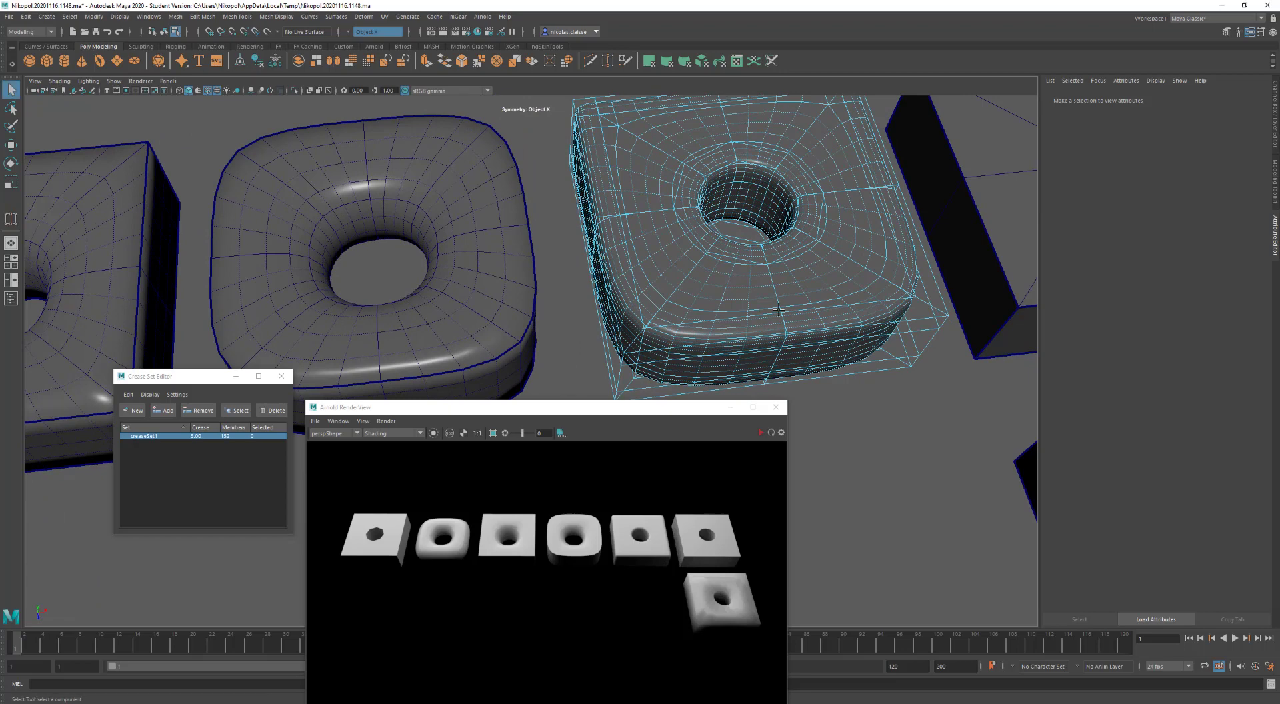
pyautogui.click(792, 279)
pyautogui.keyDown('alt'); pyautogui.moveTo(790, 331); pyautogui.dragTo(780, 330); pyautogui.keyUp('alt')
pyautogui.keyDown('alt'); pyautogui.moveTo(782, 320); pyautogui.dragTo(748, 235, button='middle'); pyautogui.keyUp('alt')
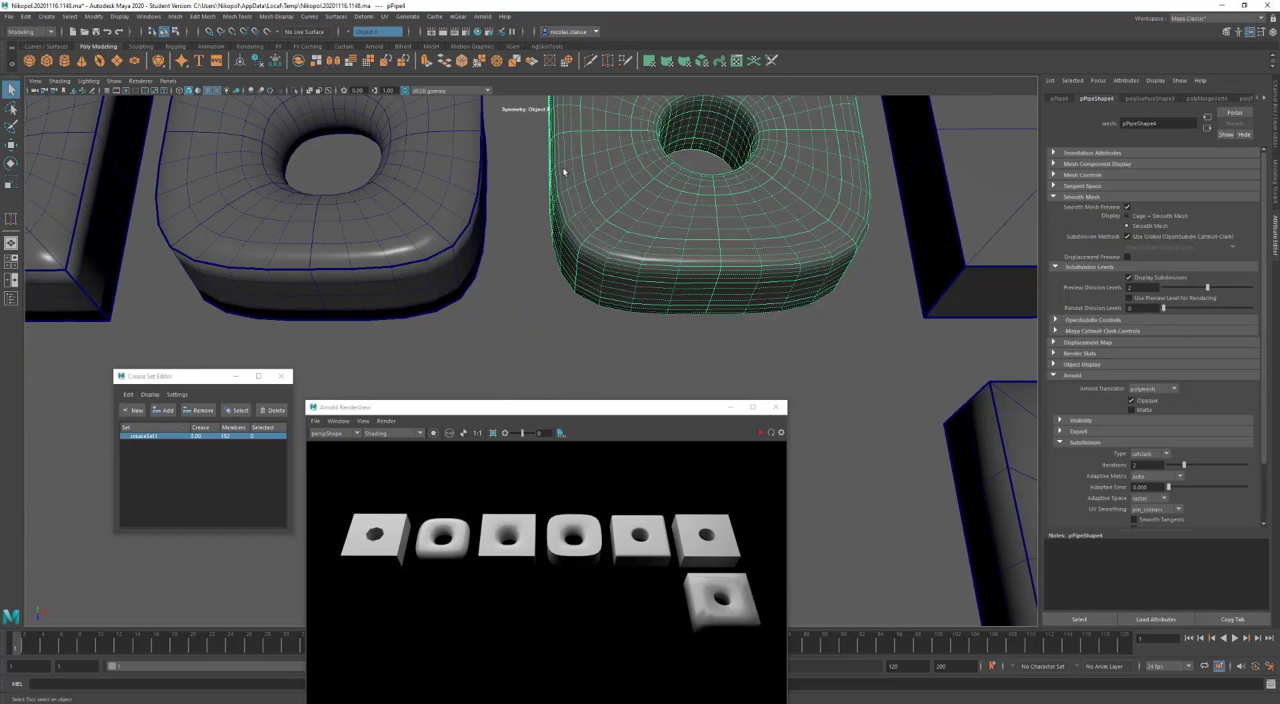
pyautogui.press('1')
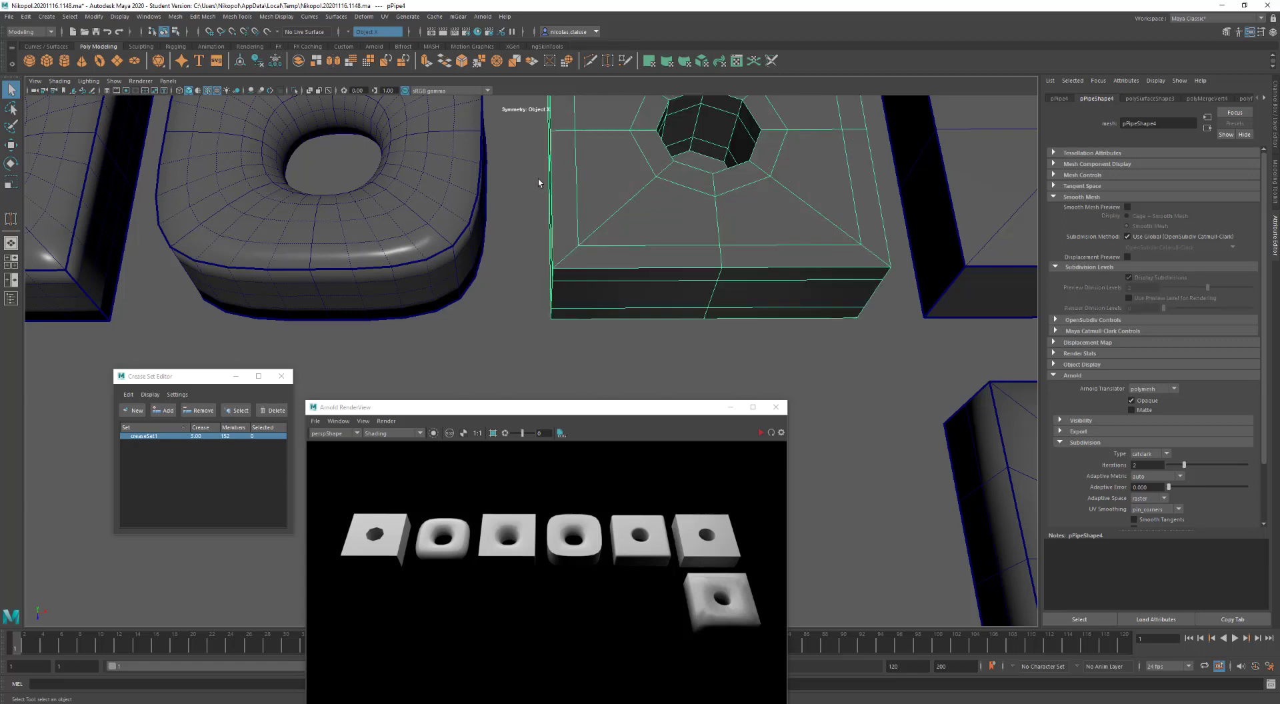
pyautogui.scroll(-3, 672, 196)
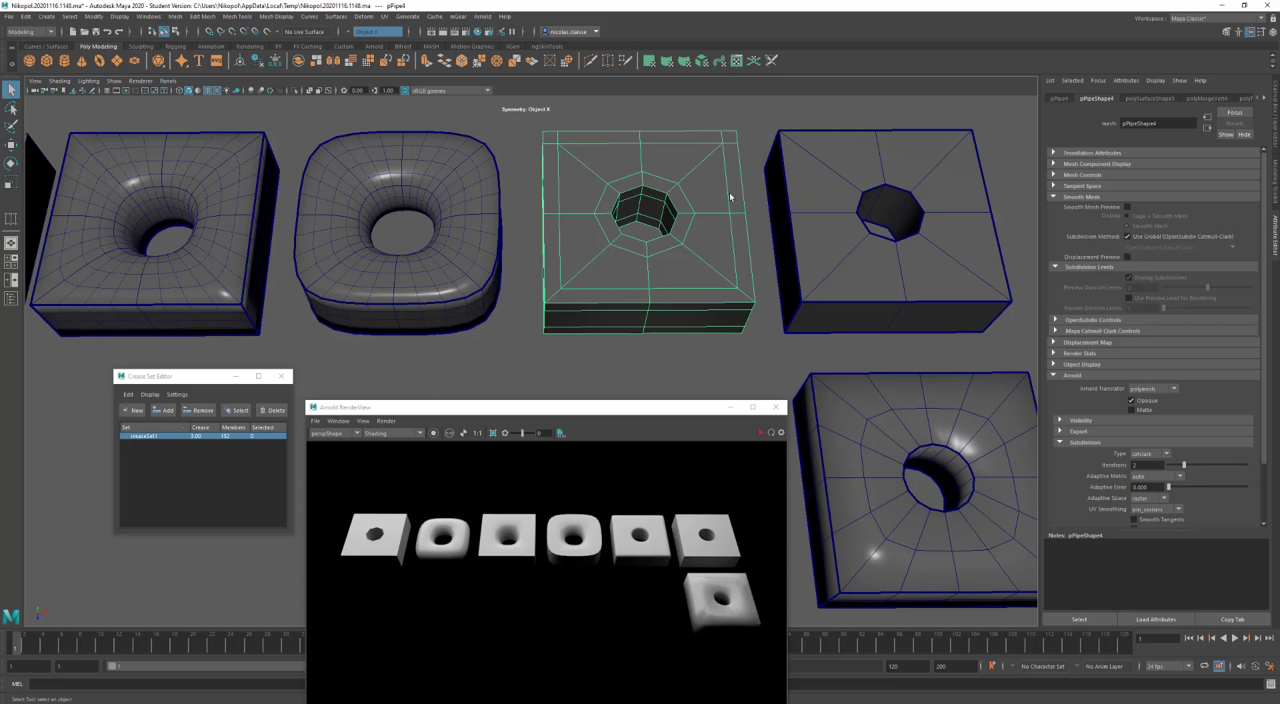
pyautogui.keyDown('alt'); pyautogui.moveTo(634, 215); pyautogui.dragTo(642, 213); pyautogui.keyUp('alt')
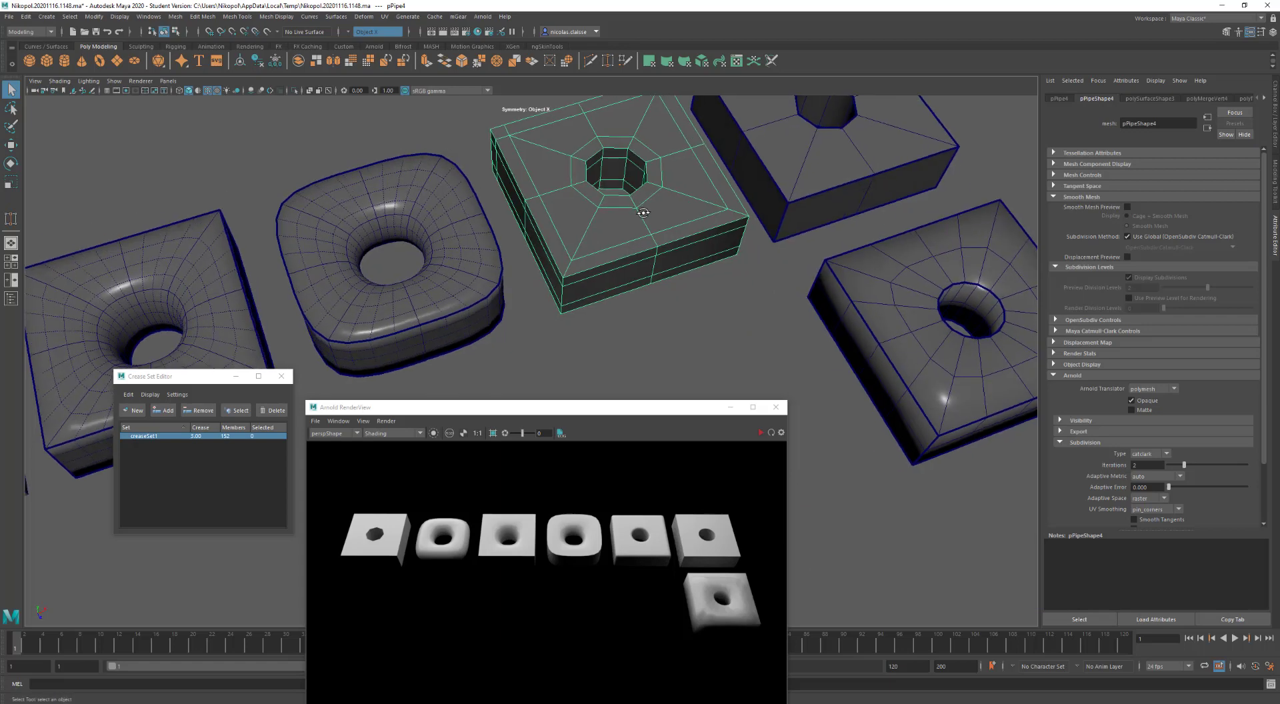
pyautogui.press('3')
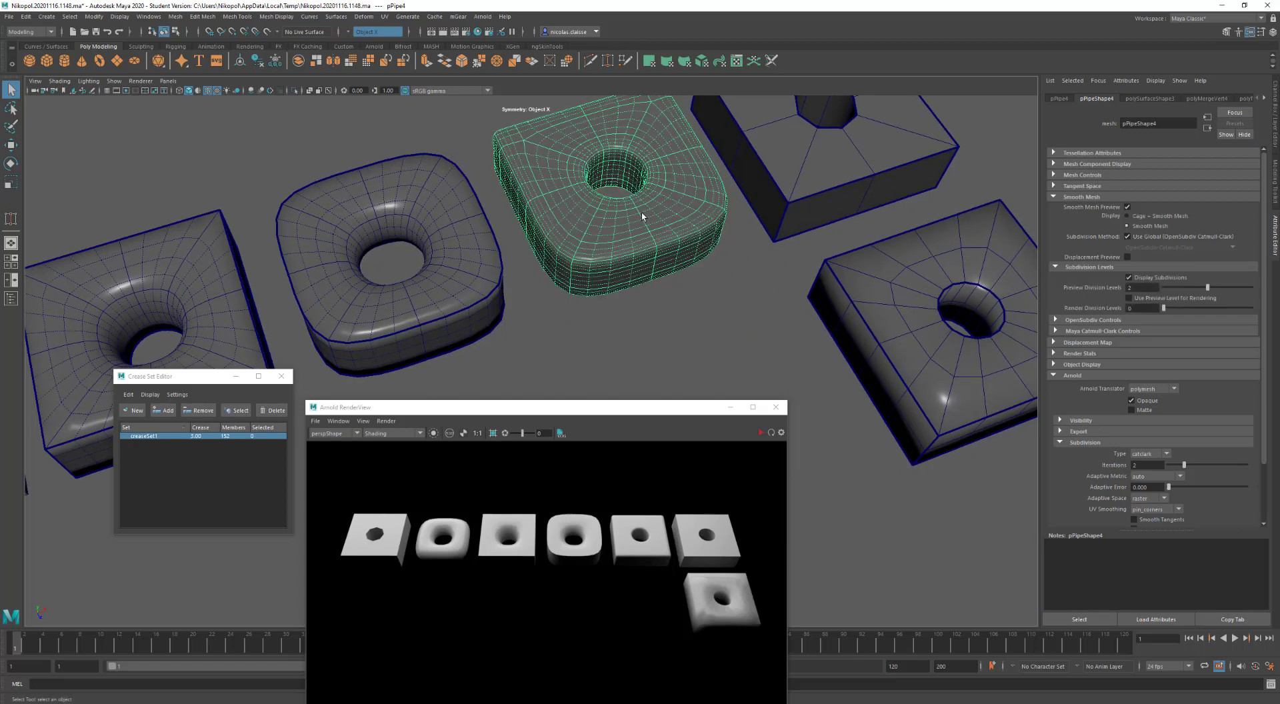
pyautogui.press('1')
# Preview the creased sixth block smoothed and examine its hole and sharp outer edges
pyautogui.keyDown('alt'); pyautogui.moveTo(776, 186); pyautogui.dragTo(723, 227); pyautogui.keyUp('alt')
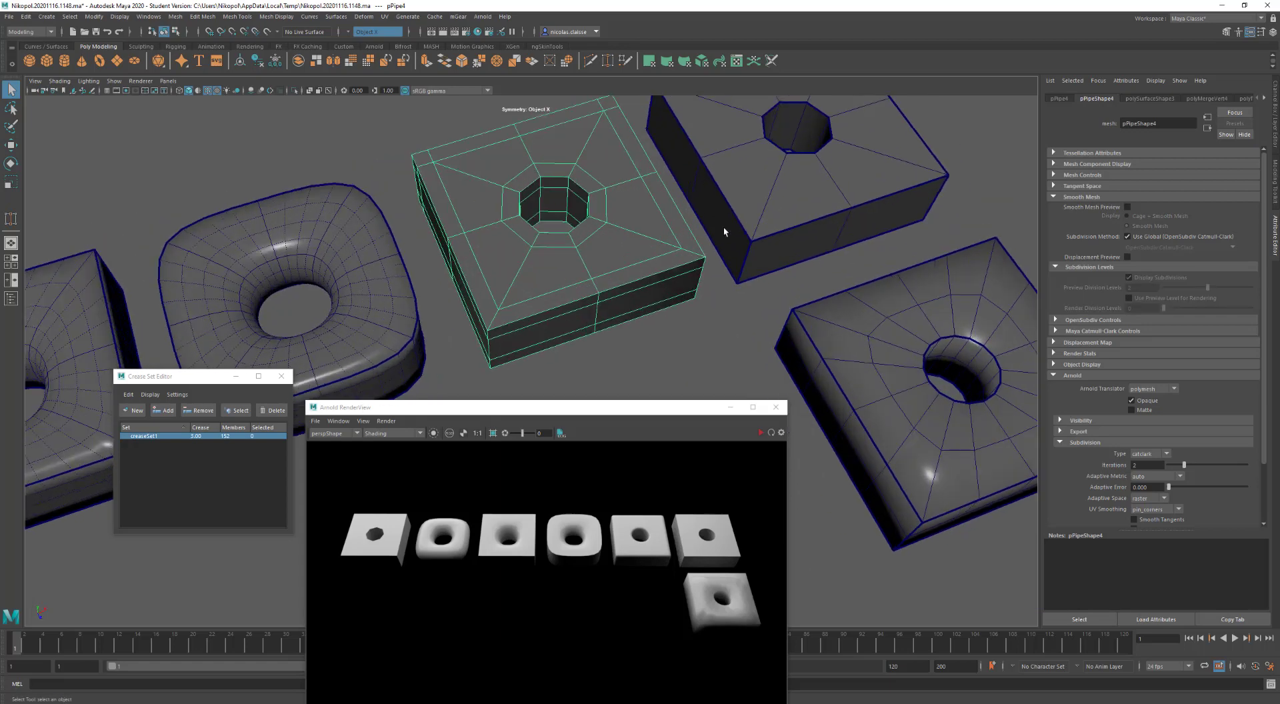
pyautogui.click(765, 219)
pyautogui.press('3')
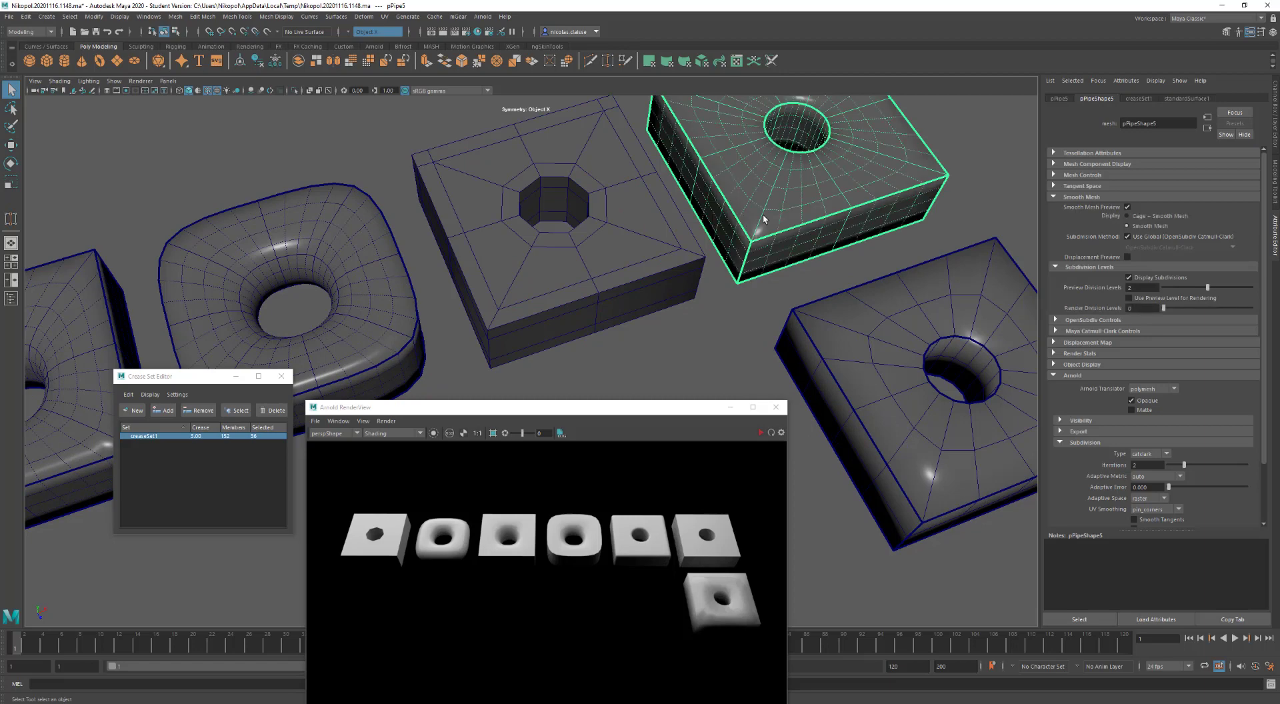
pyautogui.keyDown('alt'); pyautogui.moveTo(774, 210); pyautogui.dragTo(704, 216); pyautogui.keyUp('alt')
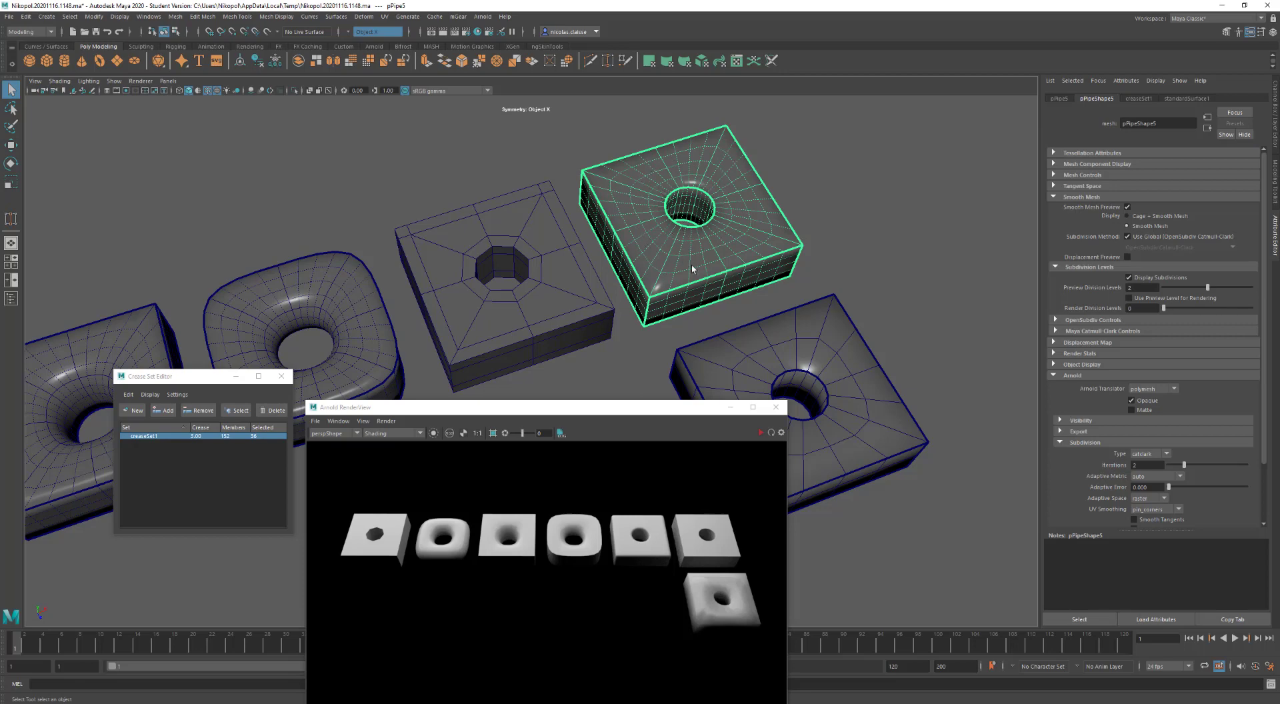
# Smooth the sixth block's mesh with one division and delete the extra edge loops around its hole and sides
pyautogui.press('1')
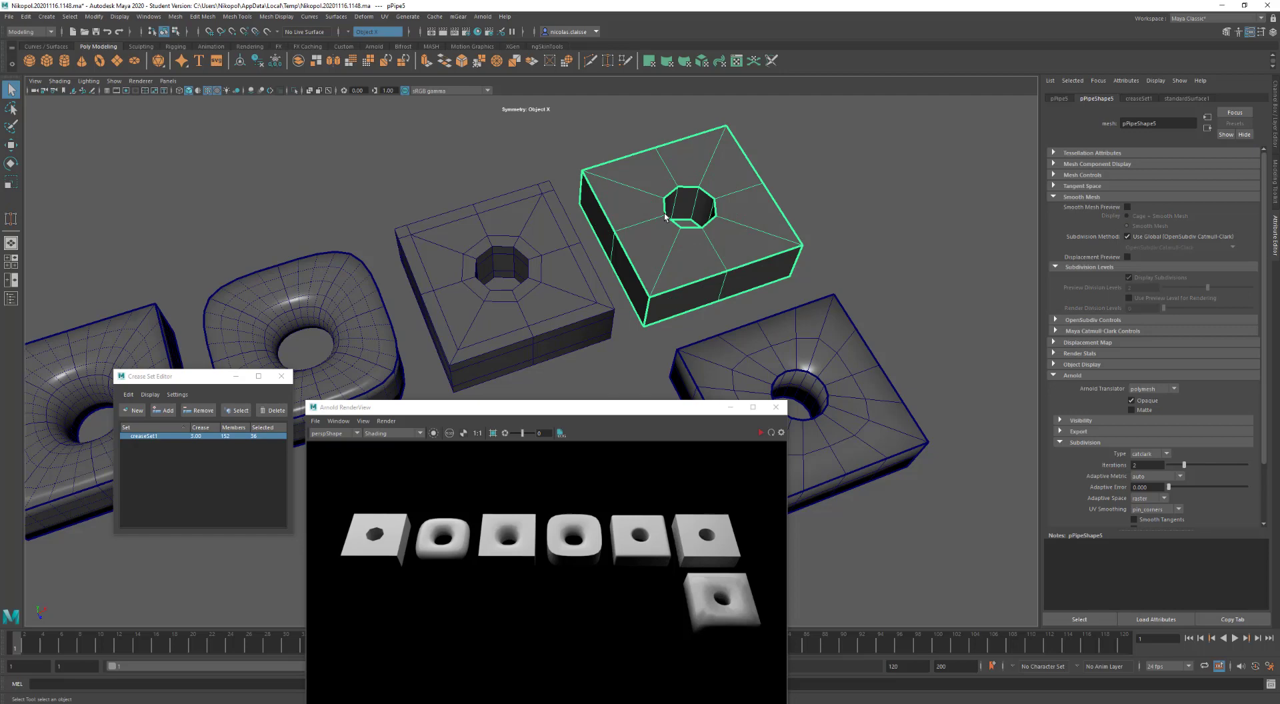
pyautogui.moveTo(664, 216)
pyautogui.keyDown('shift'); pyautogui.mouseDown(button='right')
pyautogui.moveTo(662, 306)
pyautogui.moveTo(656, 273)
pyautogui.moveTo(688, 245)
pyautogui.moveTo(687, 214)
pyautogui.mouseUp(button='right'); pyautogui.keyUp('shift')
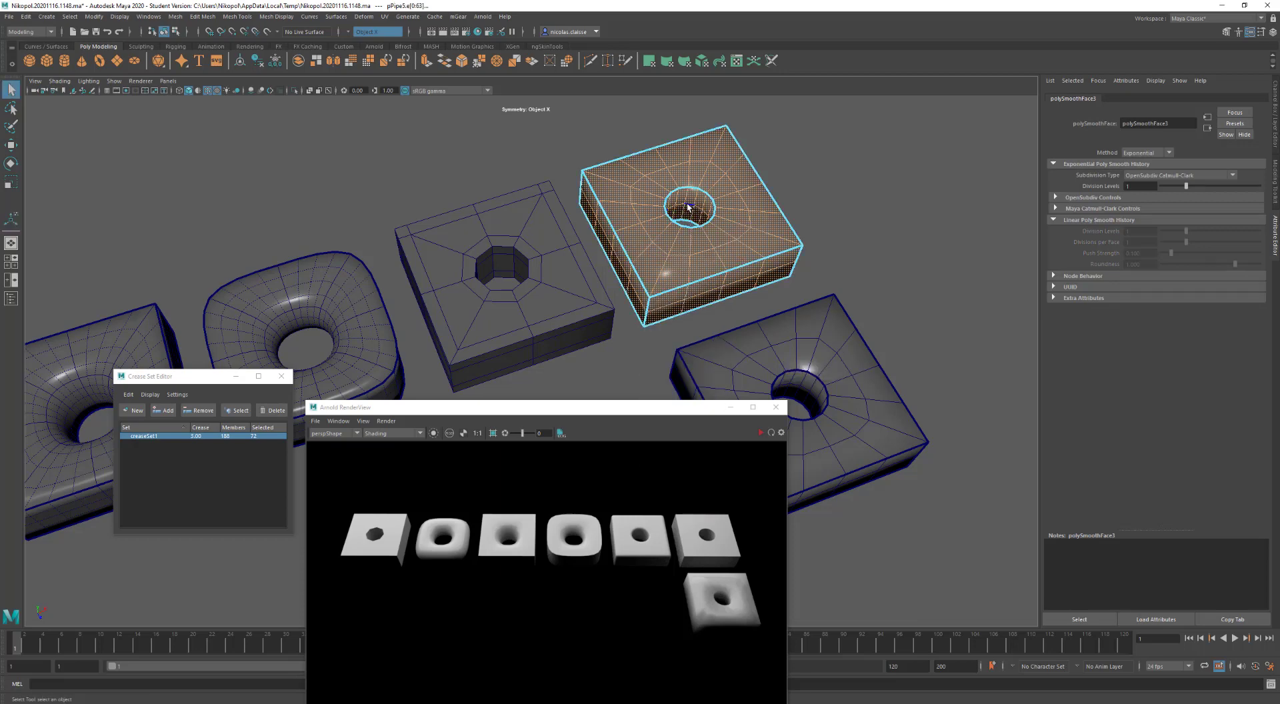
pyautogui.click(691, 208)
pyautogui.doubleClick(698, 164)
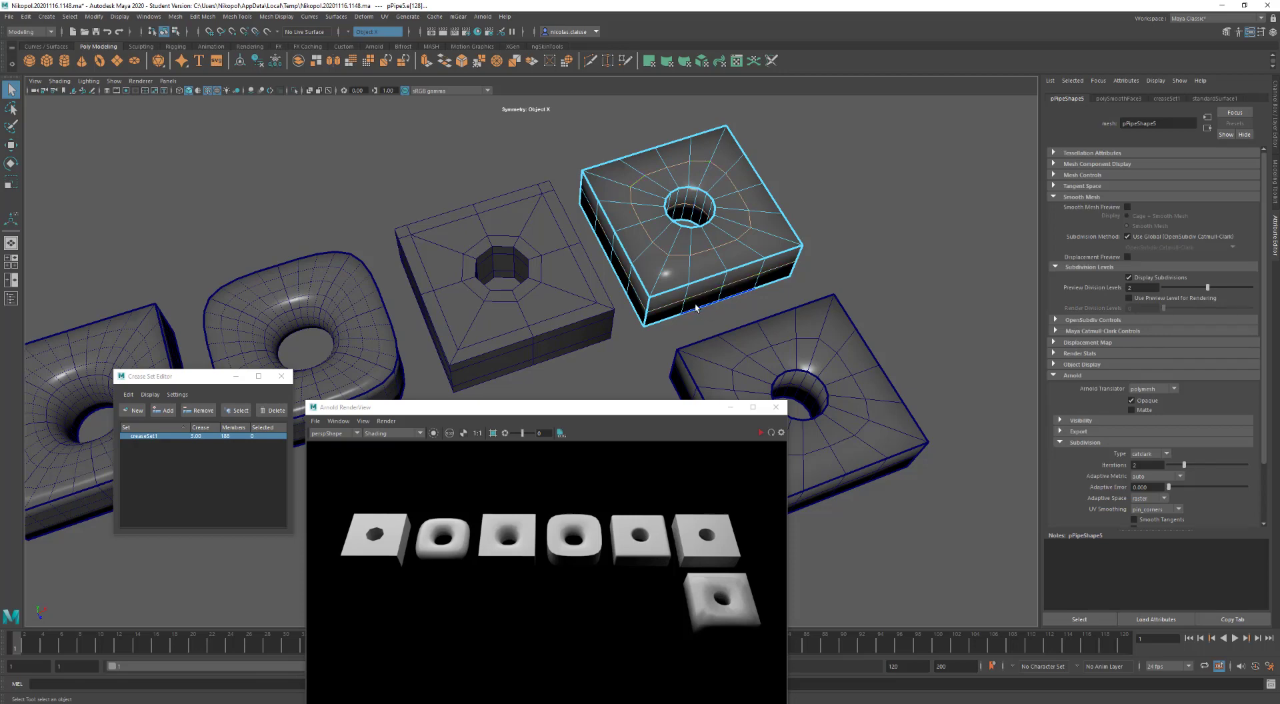
pyautogui.keyDown('alt'); pyautogui.moveTo(699, 303); pyautogui.dragTo(686, 247); pyautogui.keyUp('alt')
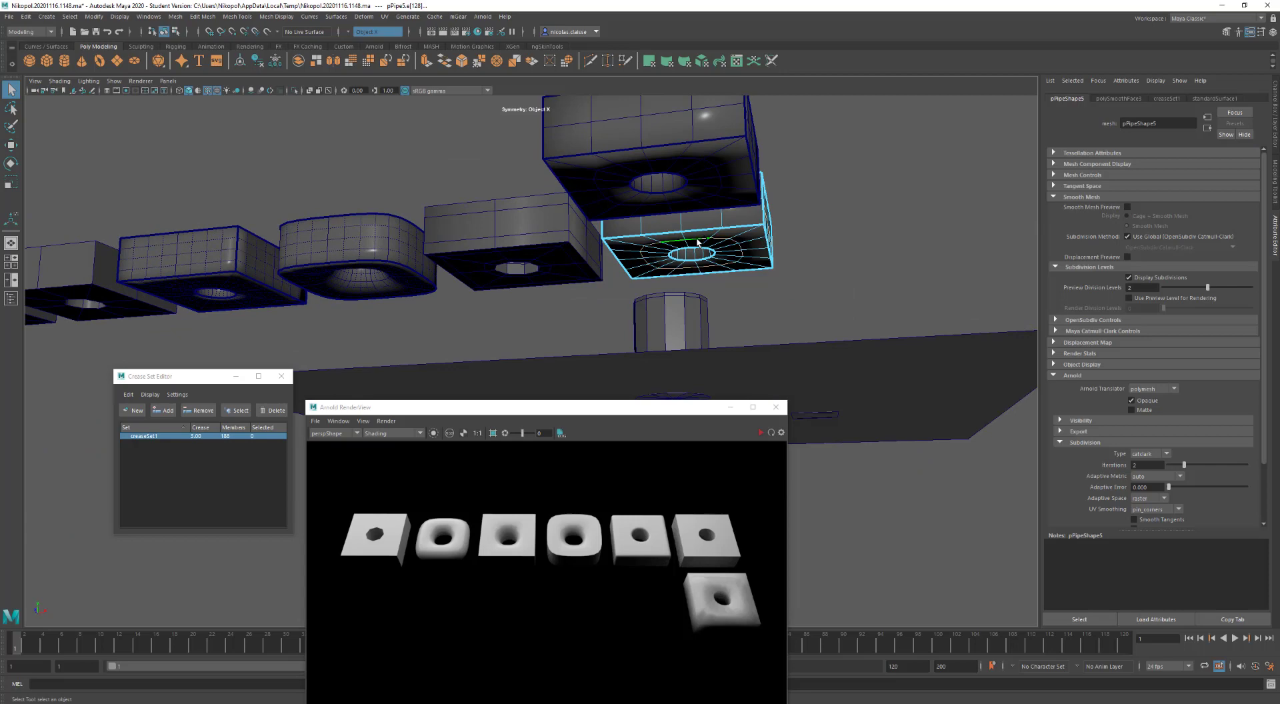
pyautogui.hotkey('ctrl', 'z')
pyautogui.hotkey('ctrl', 'z')
pyautogui.hotkey('ctrl', 'z')
pyautogui.hotkey('ctrl', 'z')
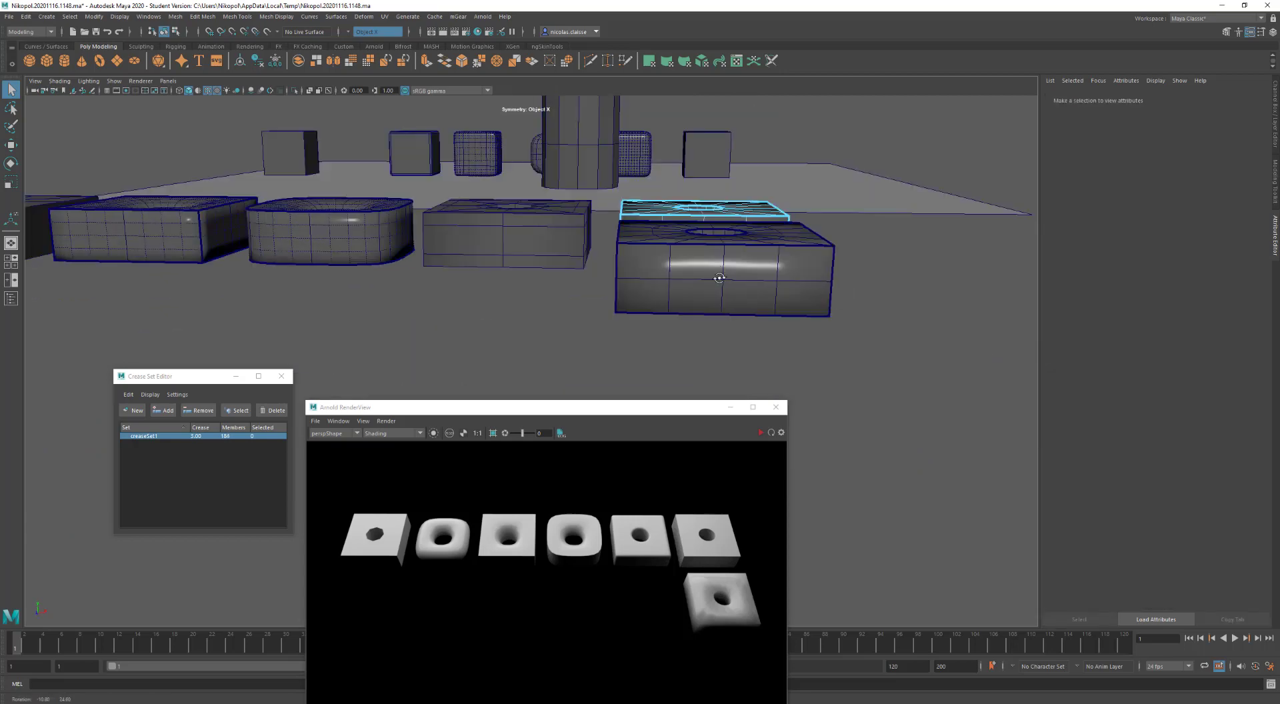
pyautogui.click(688, 236)
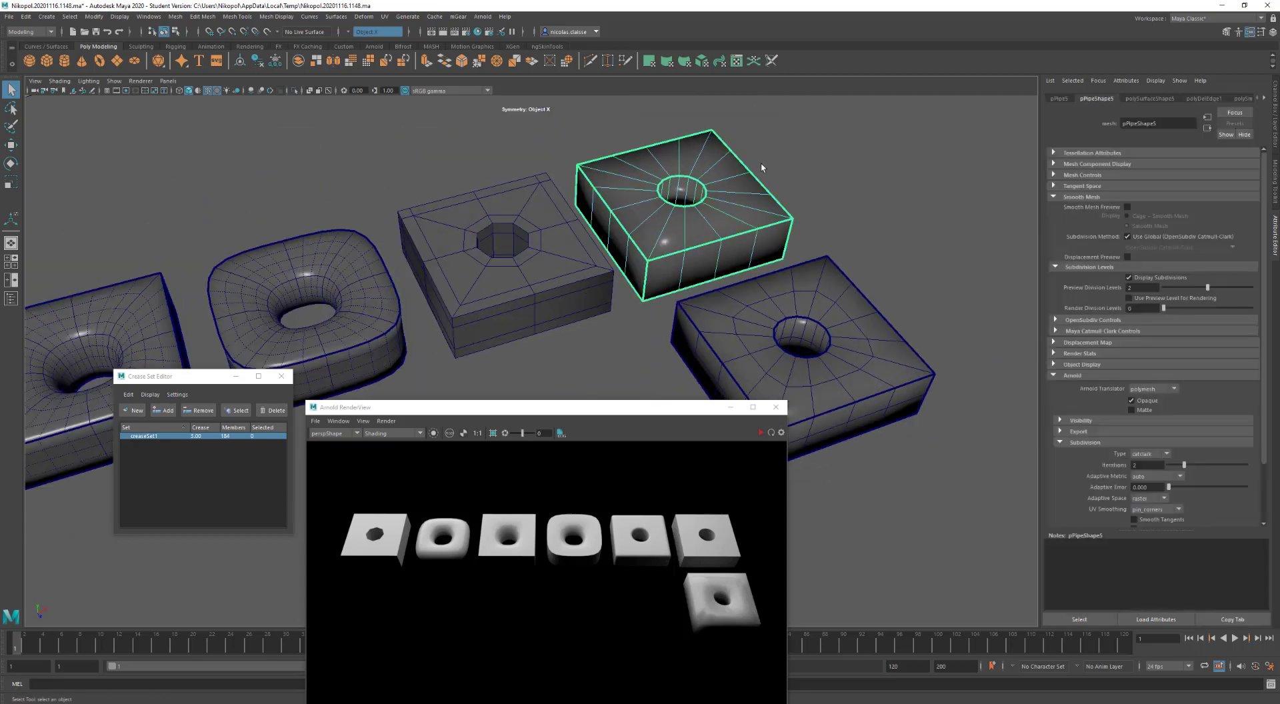
# Preview the cleaned sixth block smoothed with preview division levels set to 1, and return to the unsmoothed display
pyautogui.press('3')
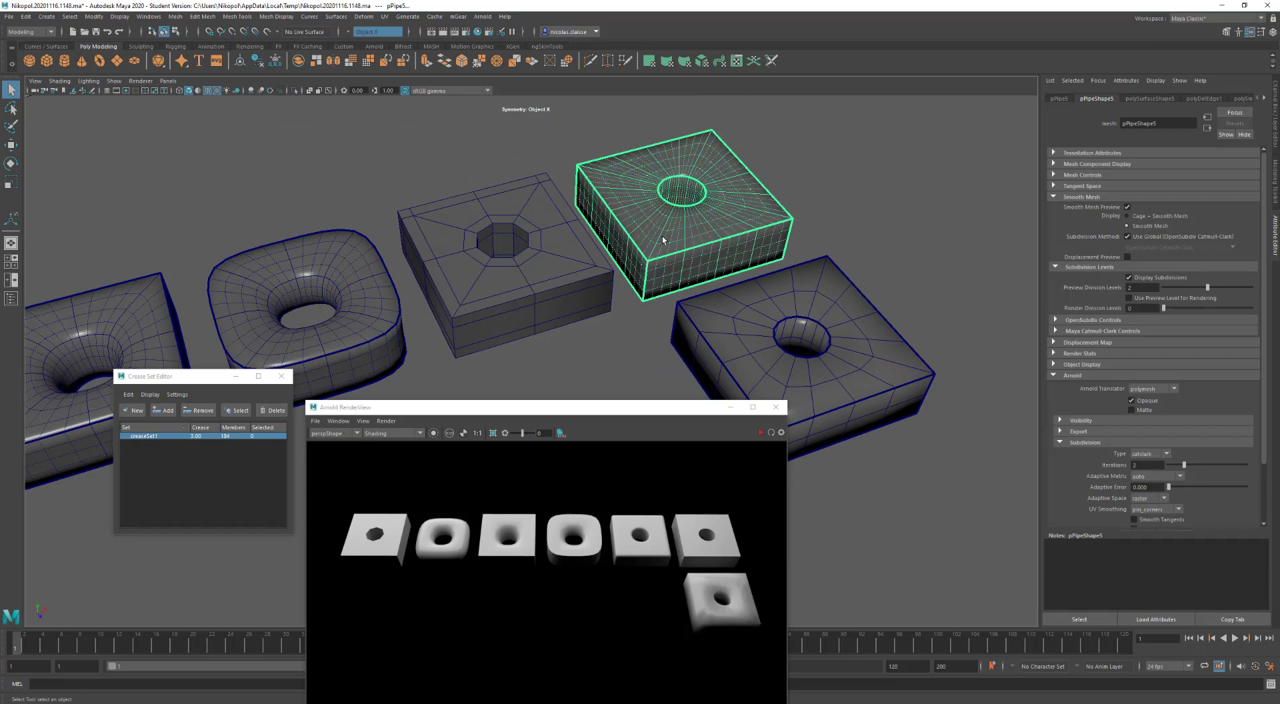
pyautogui.scroll(3, 663, 239)
pyautogui.scroll(3, 710, 223)
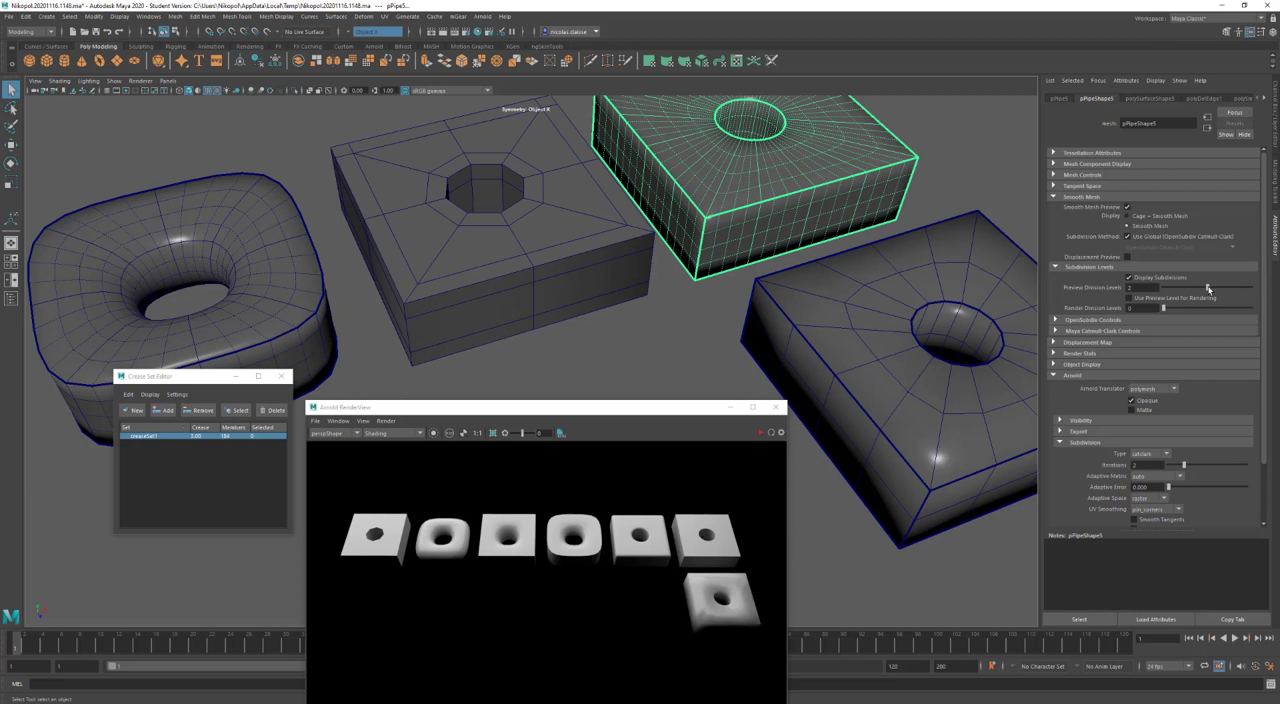
pyautogui.moveTo(1209, 287); pyautogui.dragTo(1198, 290)
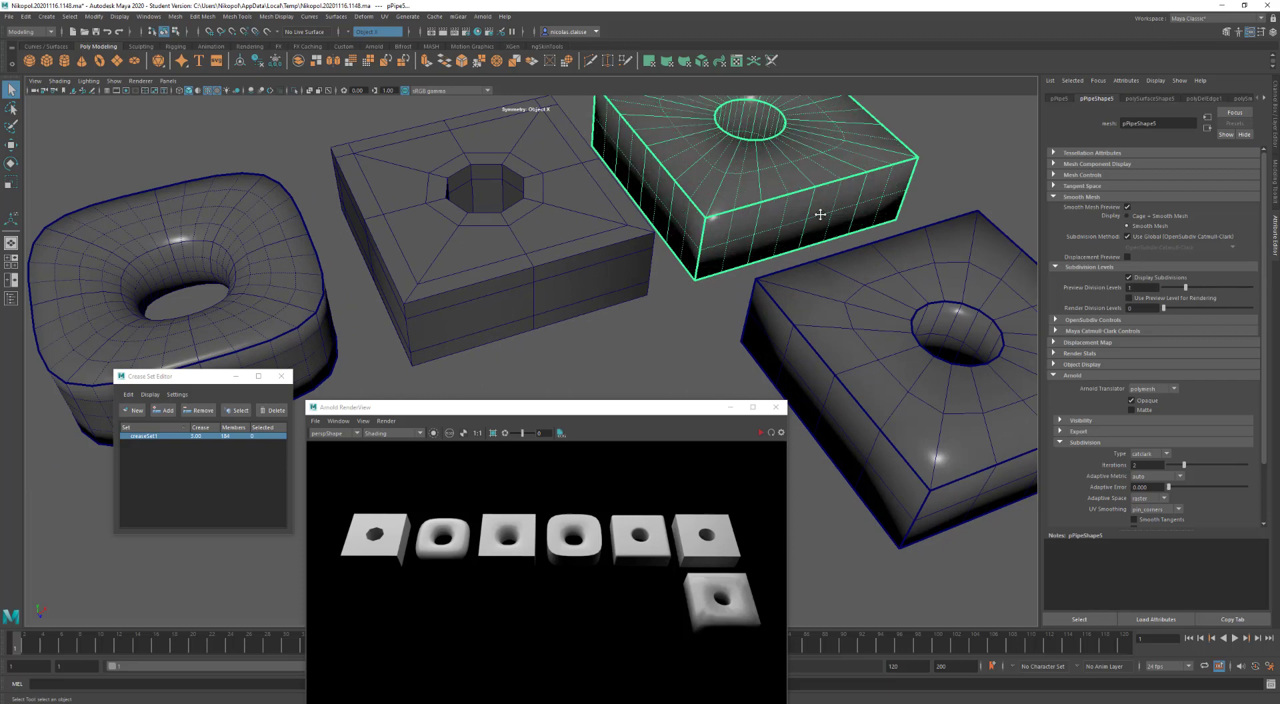
pyautogui.keyDown('alt'); pyautogui.moveTo(820, 214); pyautogui.dragTo(793, 250, button='middle'); pyautogui.keyUp('alt')
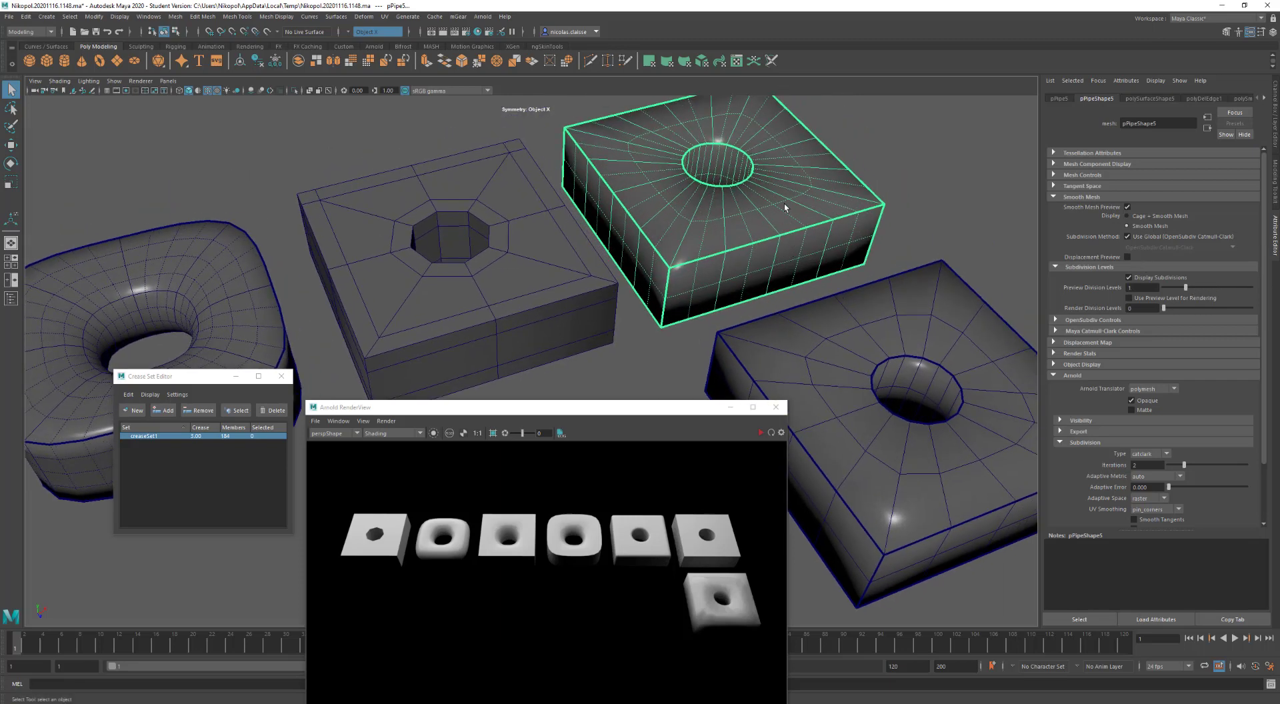
pyautogui.press('1')
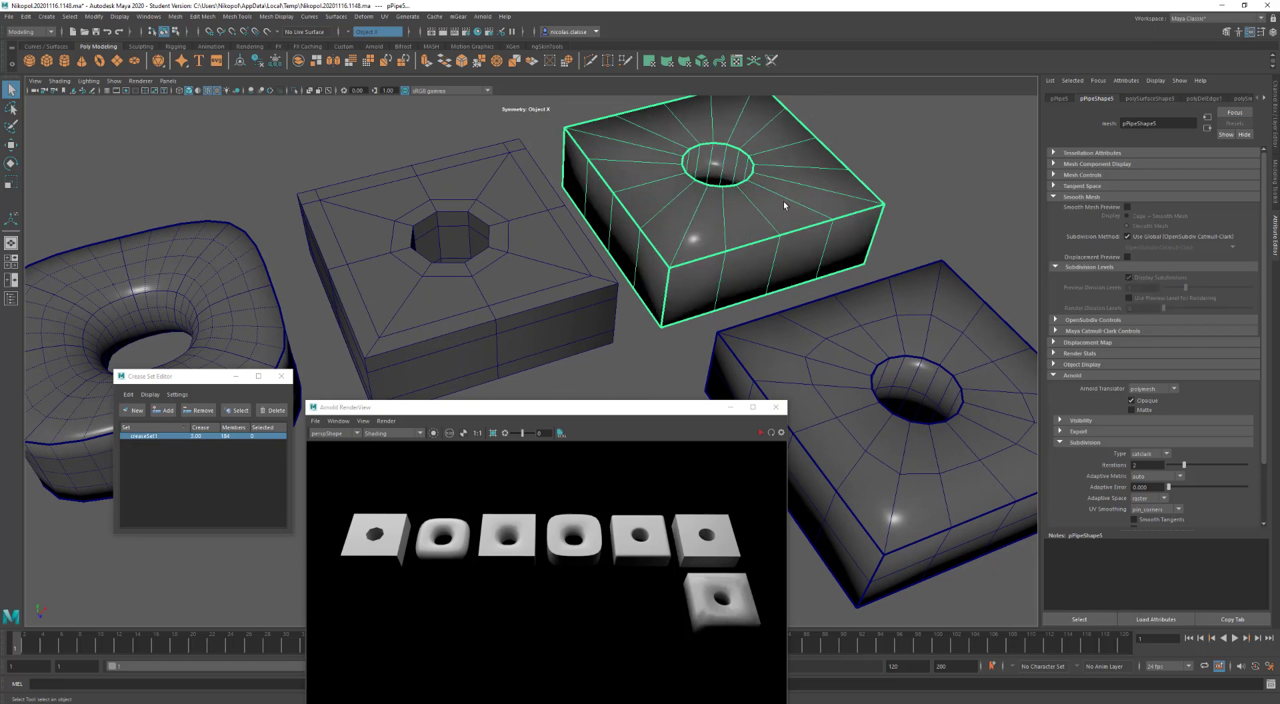
# Smooth the sixth block's mesh once more with one division and delete the added edge loops on its top, sides and underside
pyautogui.keyDown('shift'); pyautogui.moveTo(783, 201); pyautogui.dragTo(782, 264, button='right'); pyautogui.keyUp('shift')
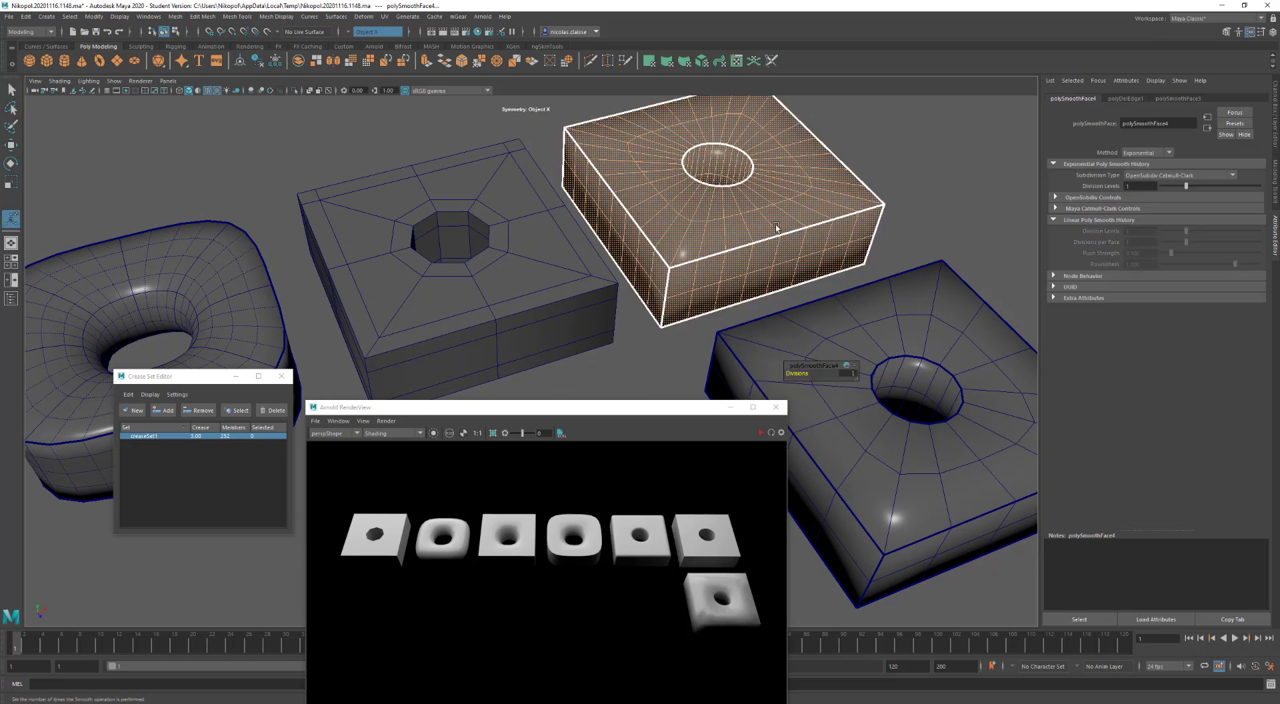
pyautogui.moveTo(758, 208); pyautogui.dragTo(772, 188, button='right')
pyautogui.click(766, 209)
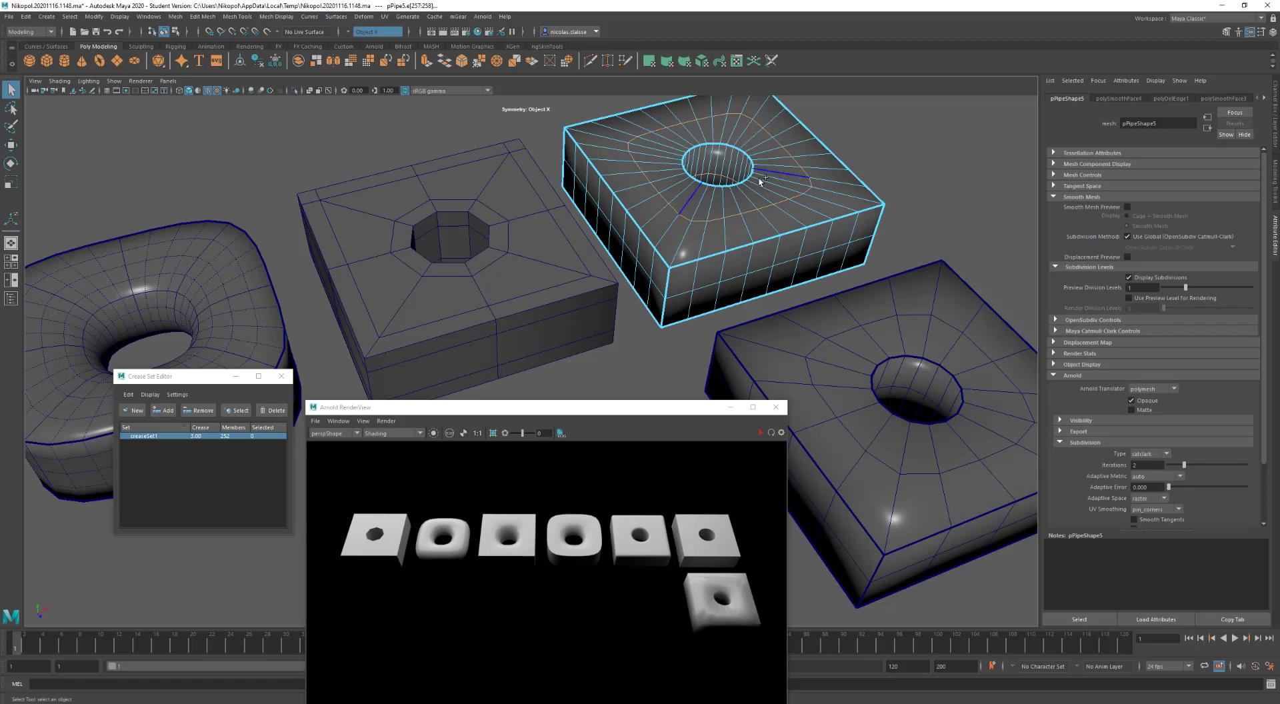
pyautogui.keyDown('shift'); pyautogui.doubleClick(767, 272); pyautogui.keyUp('shift')
pyautogui.hotkey('ctrl', 'z')
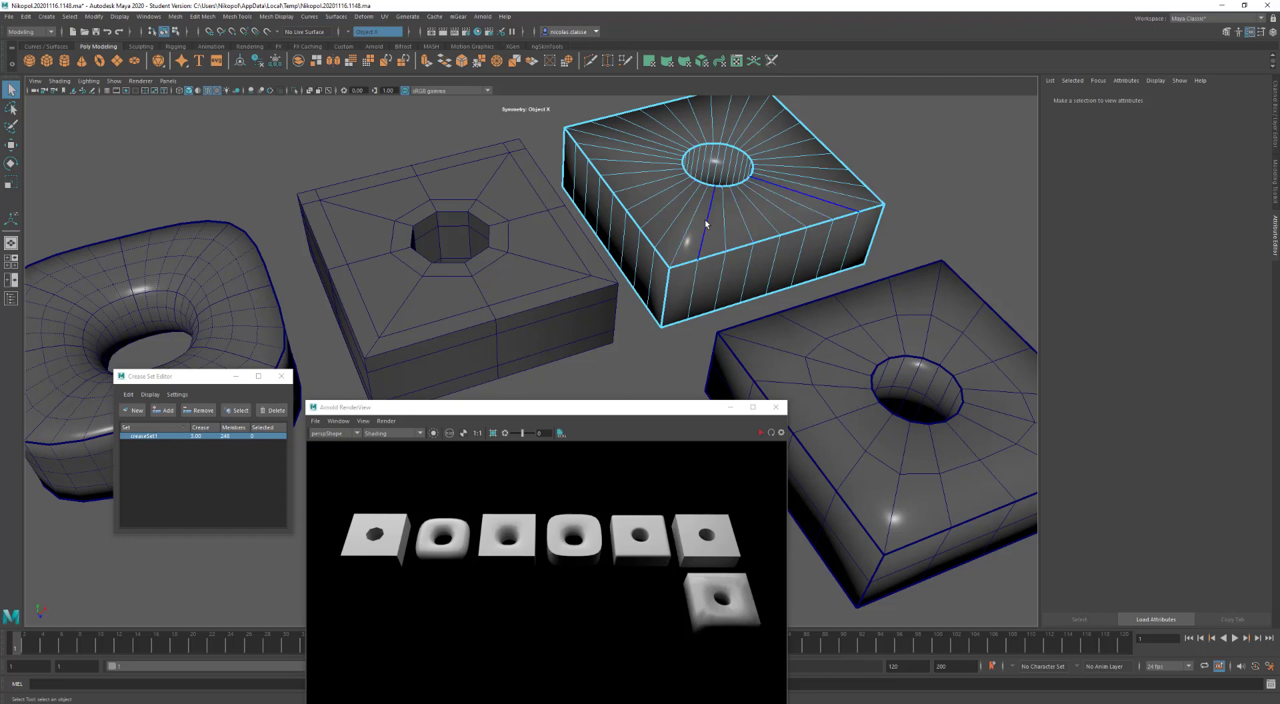
pyautogui.keyDown('alt'); pyautogui.moveTo(750, 250); pyautogui.dragTo(741, 212); pyautogui.keyUp('alt')
pyautogui.click(741, 213)
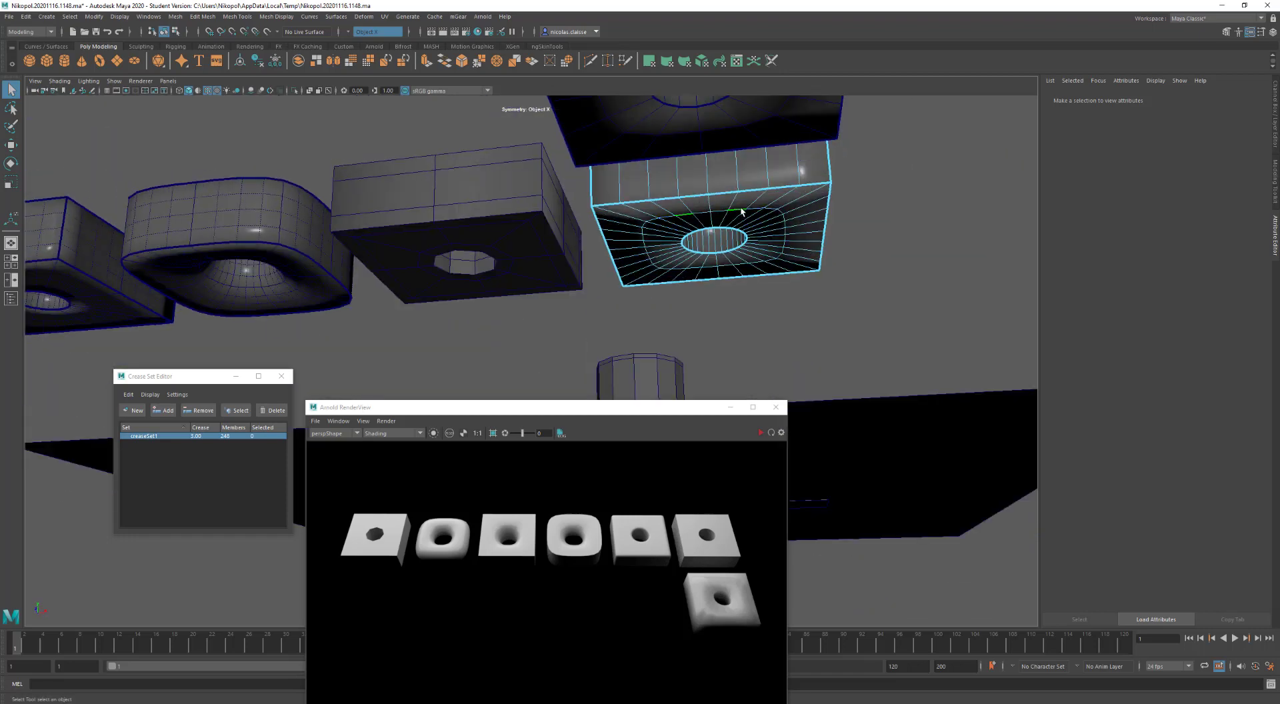
pyautogui.hotkey('ctrl', 'z')
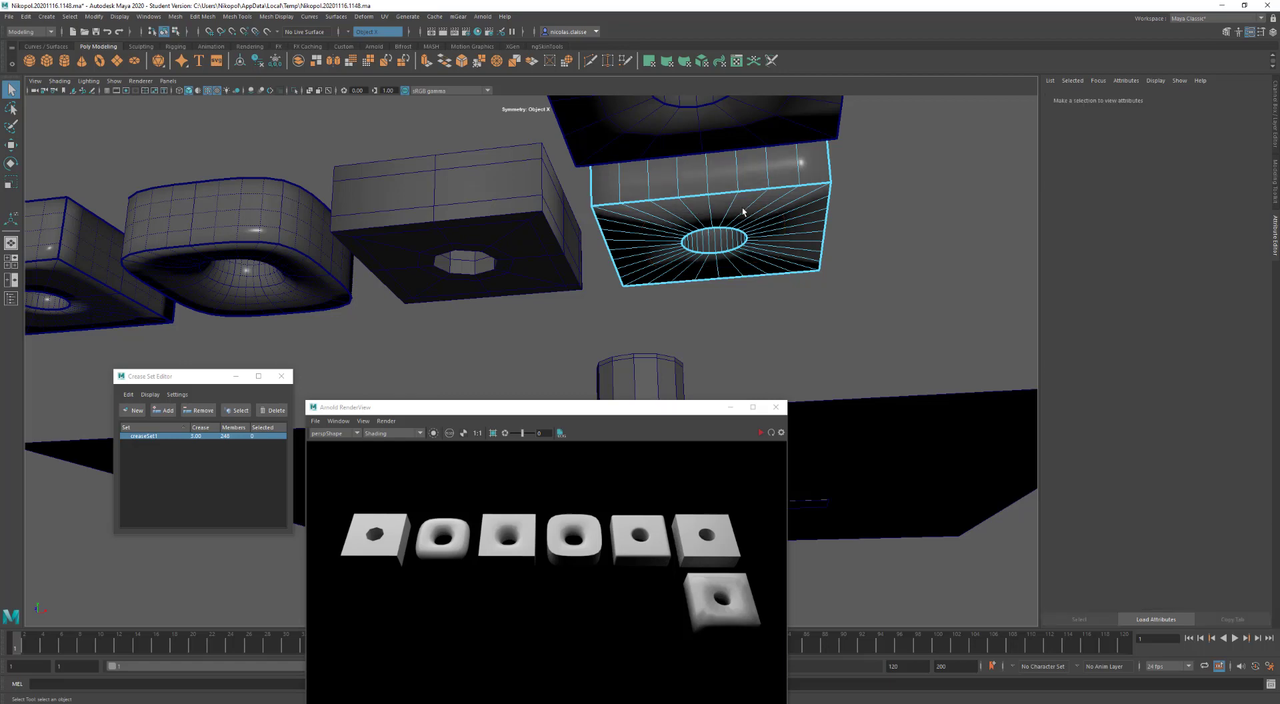
pyautogui.keyDown('alt'); pyautogui.moveTo(743, 212); pyautogui.dragTo(734, 172); pyautogui.keyUp('alt')
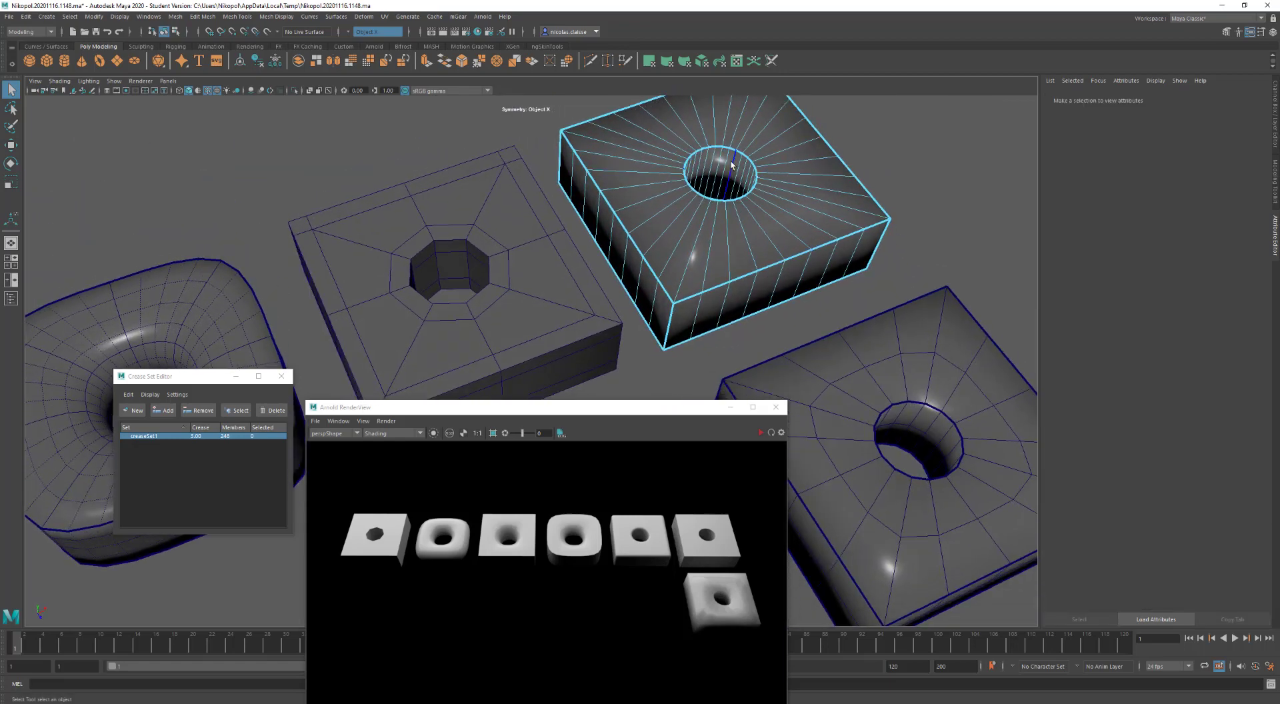
# Bevel the sixth block's hole rims and outer border edges with a fraction of 0.1 and 2 segments
pyautogui.keyDown('shift'); pyautogui.doubleClick(771, 267); pyautogui.keyUp('shift')
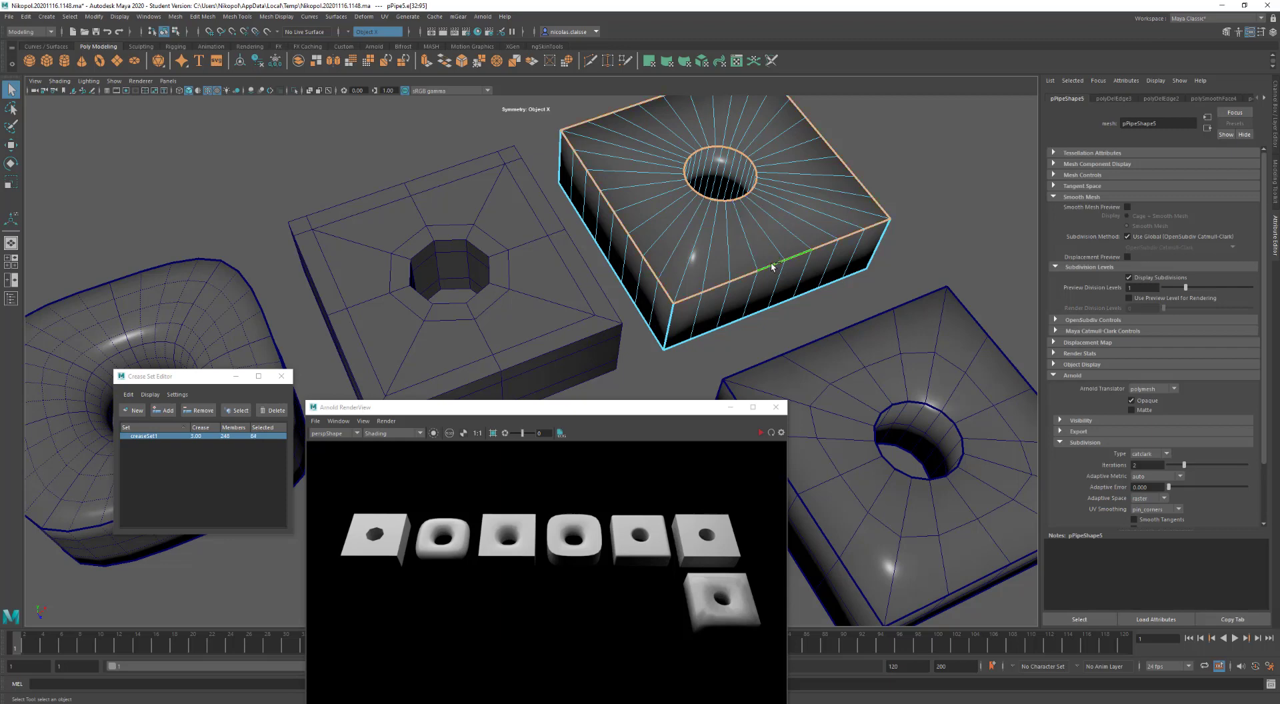
pyautogui.keyDown('shift'); pyautogui.doubleClick(707, 333); pyautogui.keyUp('shift')
pyautogui.keyDown('shift'); pyautogui.doubleClick(677, 324); pyautogui.keyUp('shift')
pyautogui.keyDown('alt'); pyautogui.moveTo(692, 298); pyautogui.dragTo(699, 246); pyautogui.keyUp('alt')
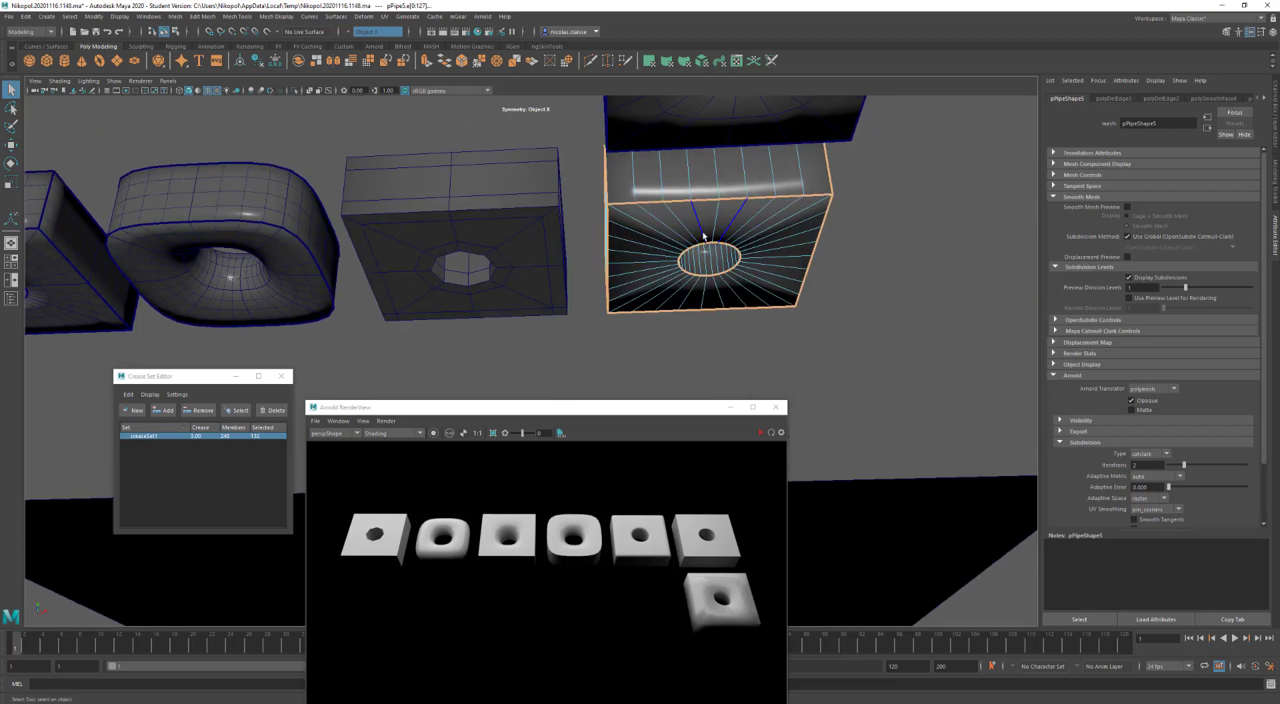
pyautogui.keyDown('alt'); pyautogui.moveTo(703, 247); pyautogui.dragTo(725, 227); pyautogui.keyUp('alt')
pyautogui.keyDown('shift'); pyautogui.moveTo(723, 222); pyautogui.dragTo(785, 217, button='right'); pyautogui.keyUp('shift')
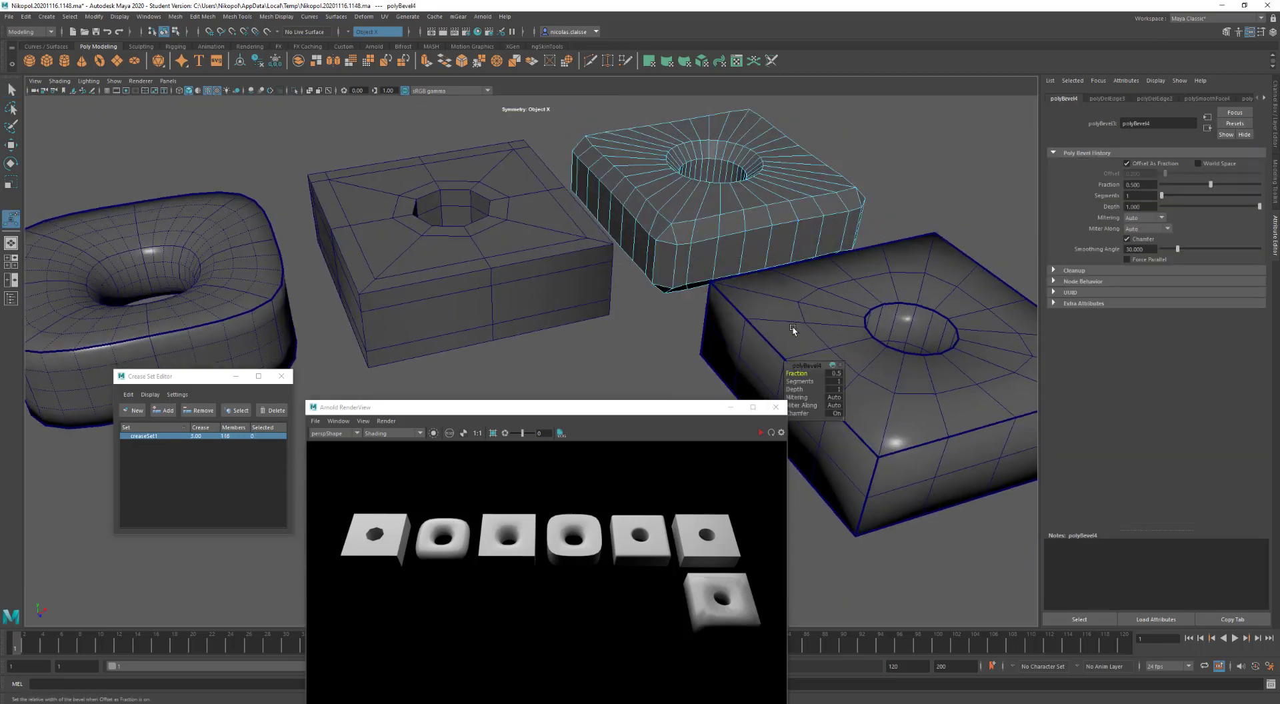
pyautogui.click(800, 381)
pyautogui.moveTo(804, 381); pyautogui.dragTo(795, 374, button='middle')
pyautogui.click(797, 374)
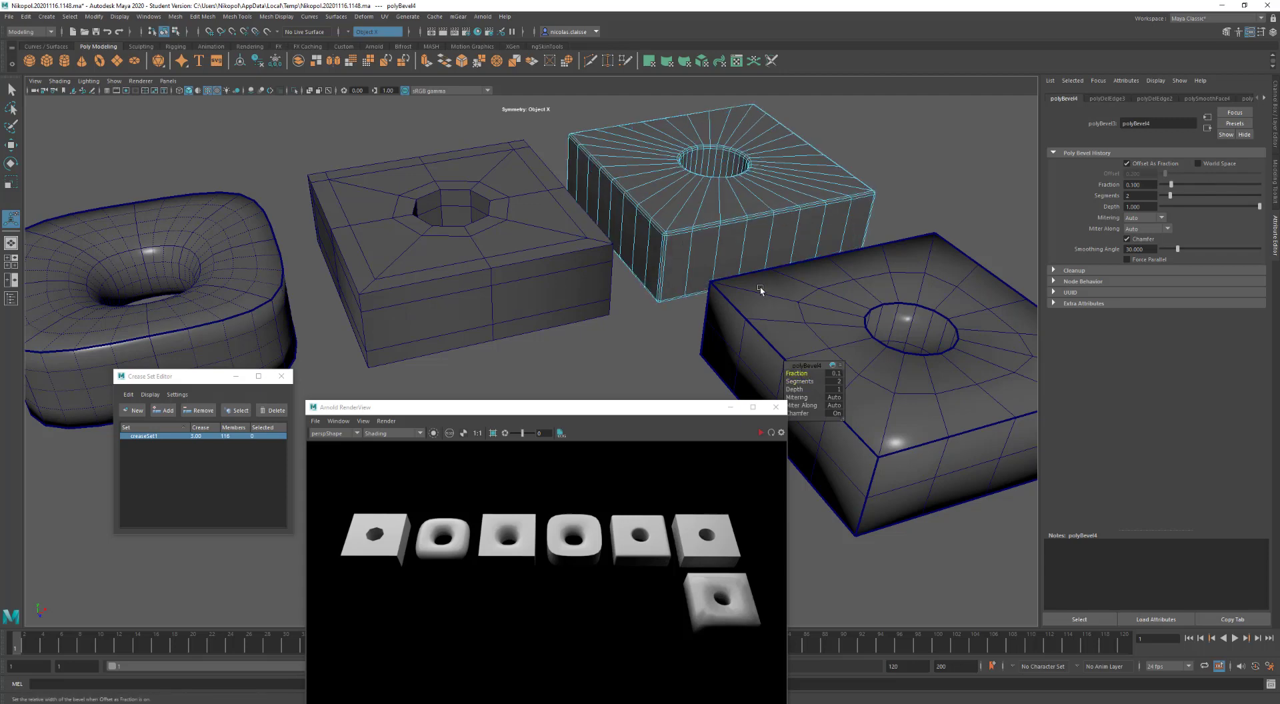
pyautogui.press('q')
pyautogui.click(799, 180)
pyautogui.click(906, 170)
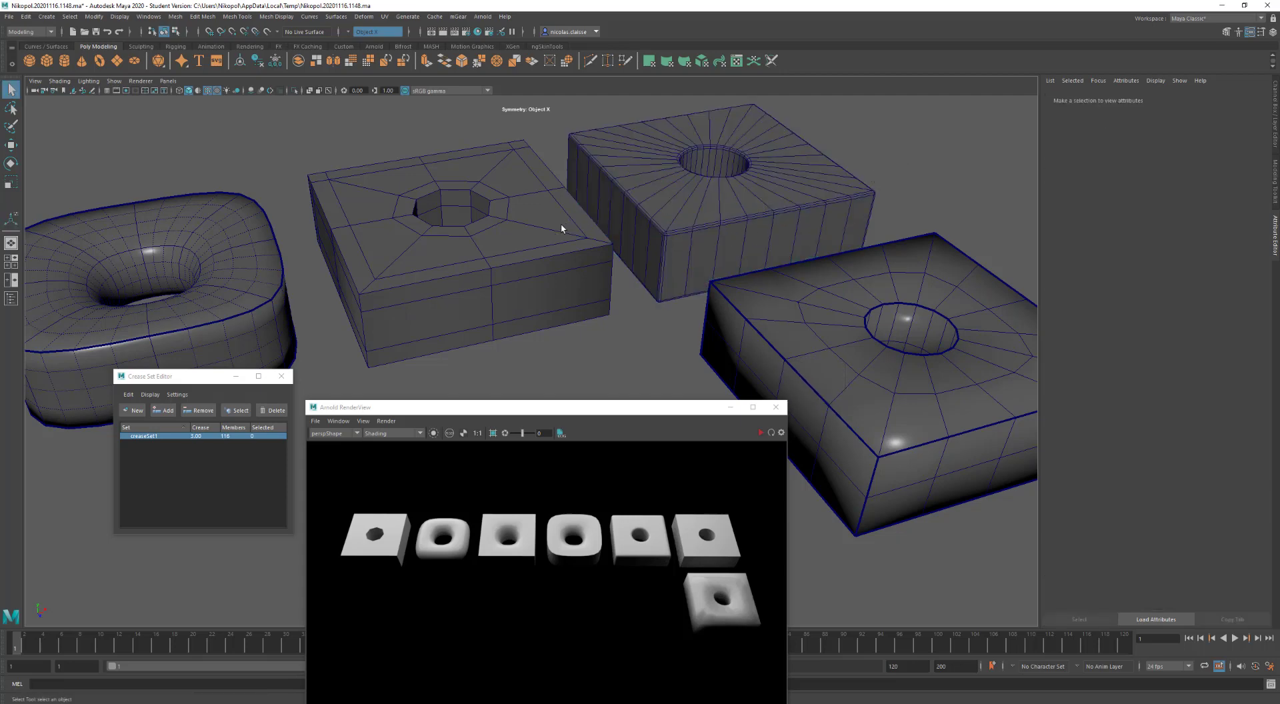
# Display the fifth block smoothed and add the bevelled sixth block to the selection
pyautogui.click(559, 232)
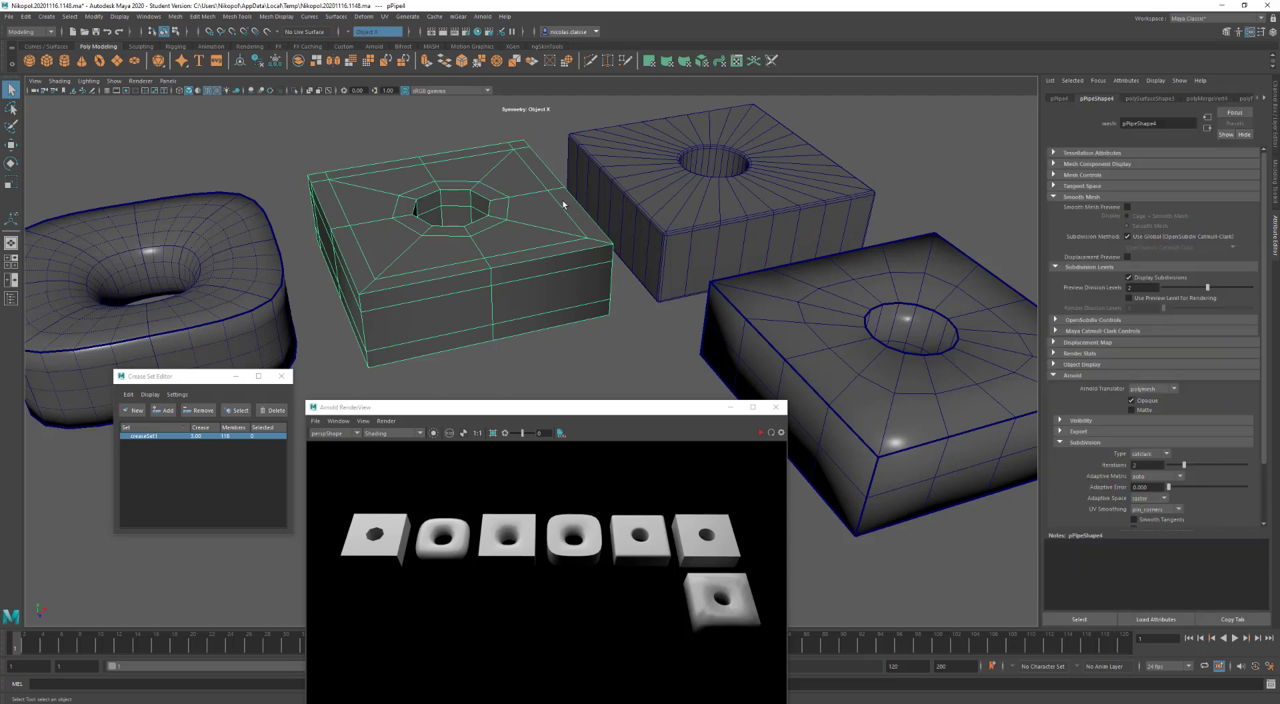
pyautogui.press('3')
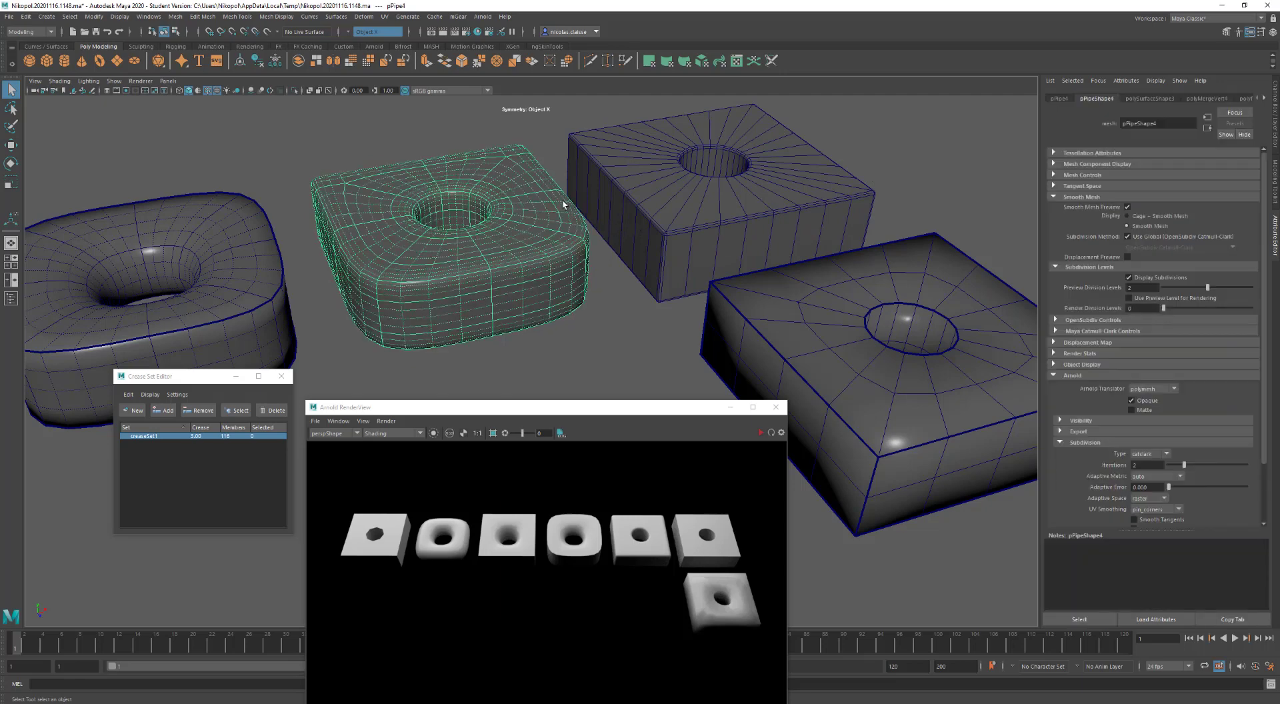
pyautogui.keyDown('shift'); pyautogui.click(701, 206); pyautogui.keyUp('shift')
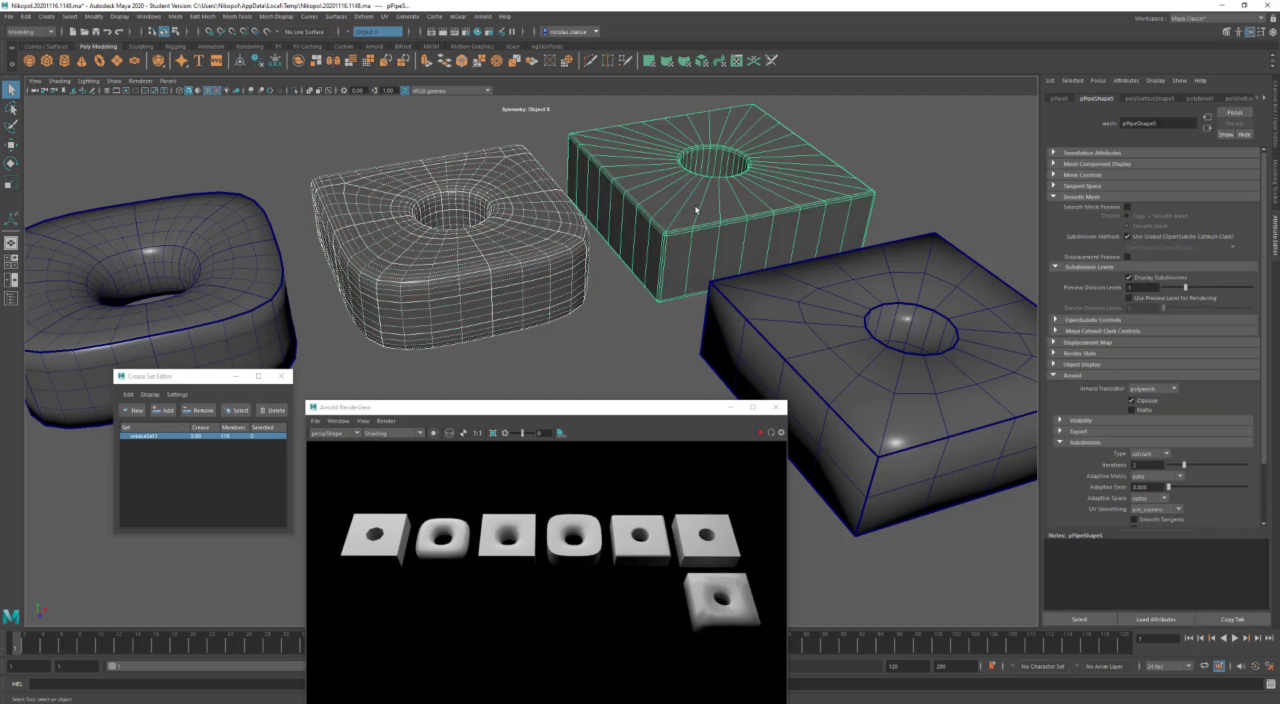
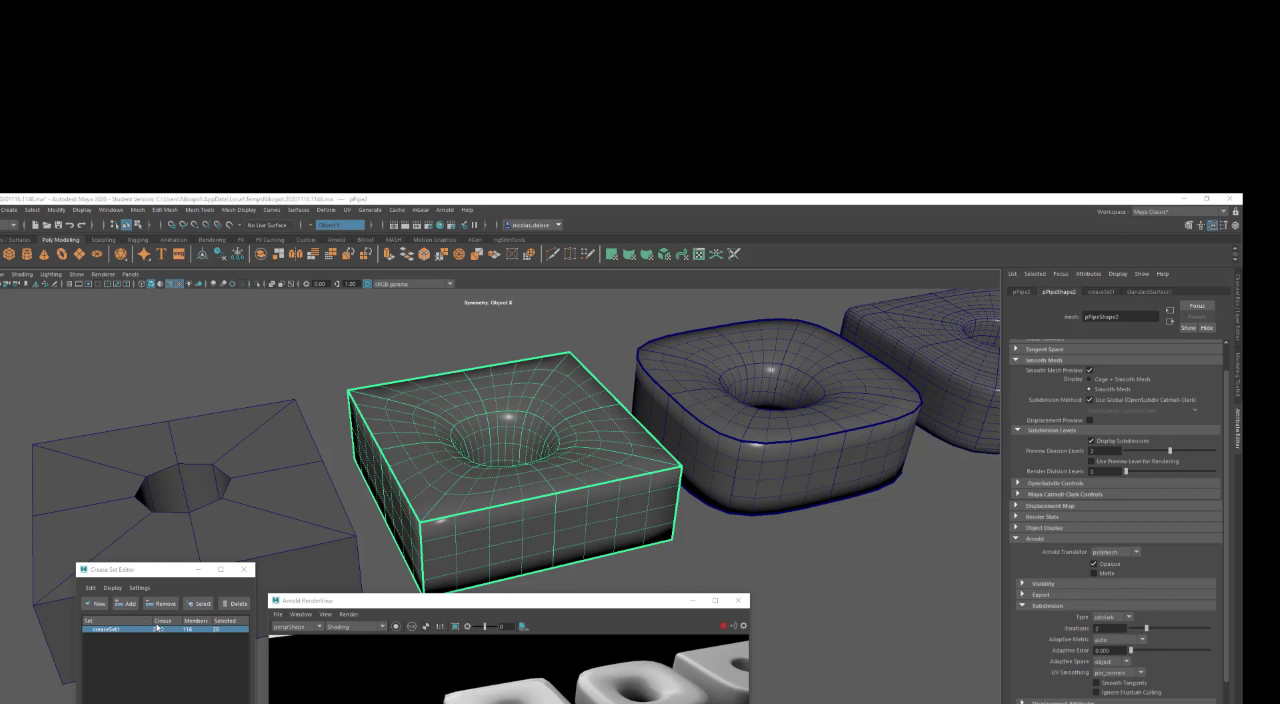
# Edit the crease value of creaseSet1 in the Crease Set Editor
pyautogui.doubleClick(158, 628)
pyautogui.press('Return')
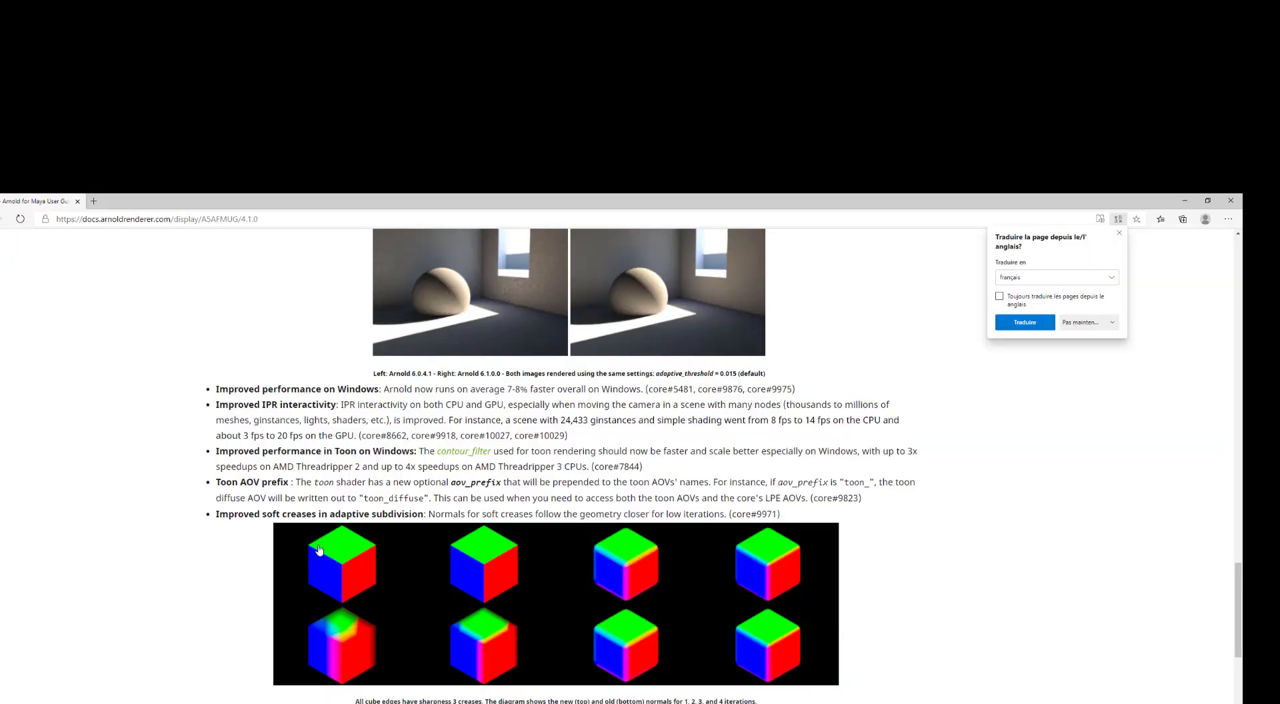
# Review the Arnold for Maya 4.1.0 release notes on improved soft creases in adaptive subdivision and switch back to Maya
pyautogui.scroll(20, 320, 549)
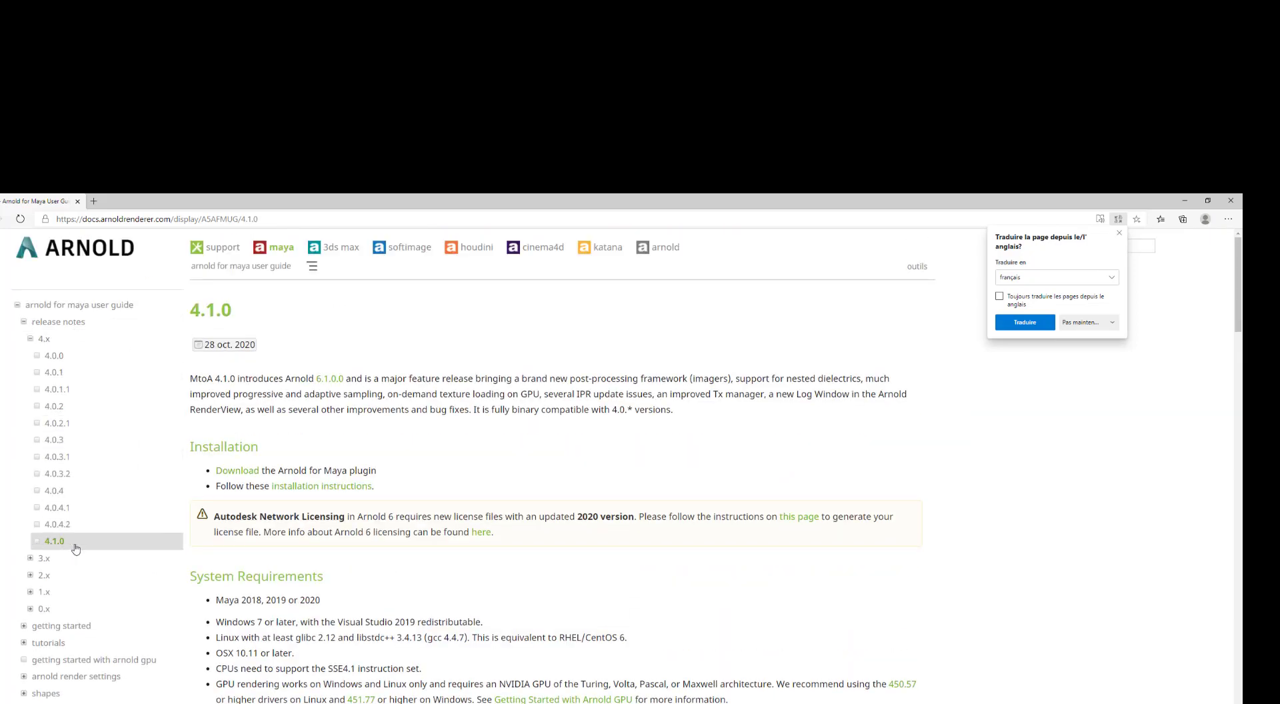
pyautogui.scroll(-20, 533, 552)
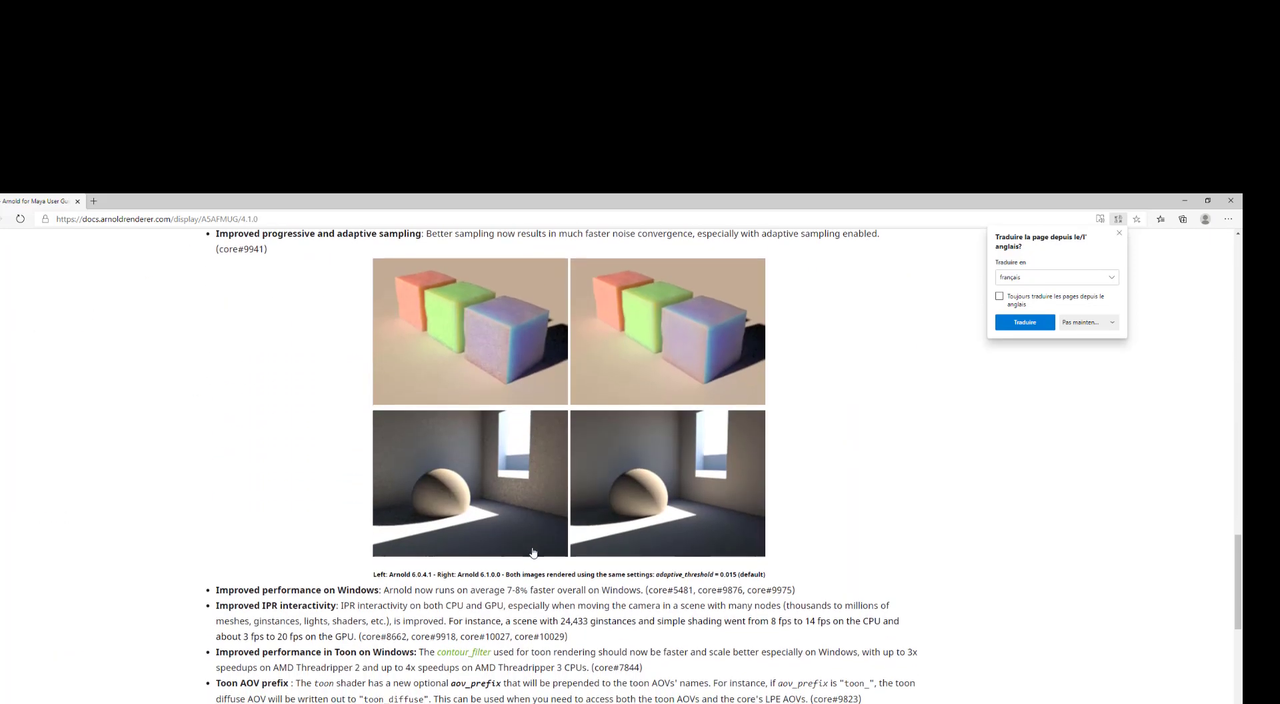
pyautogui.scroll(-7, 534, 552)
pyautogui.scroll(4, 467, 547)
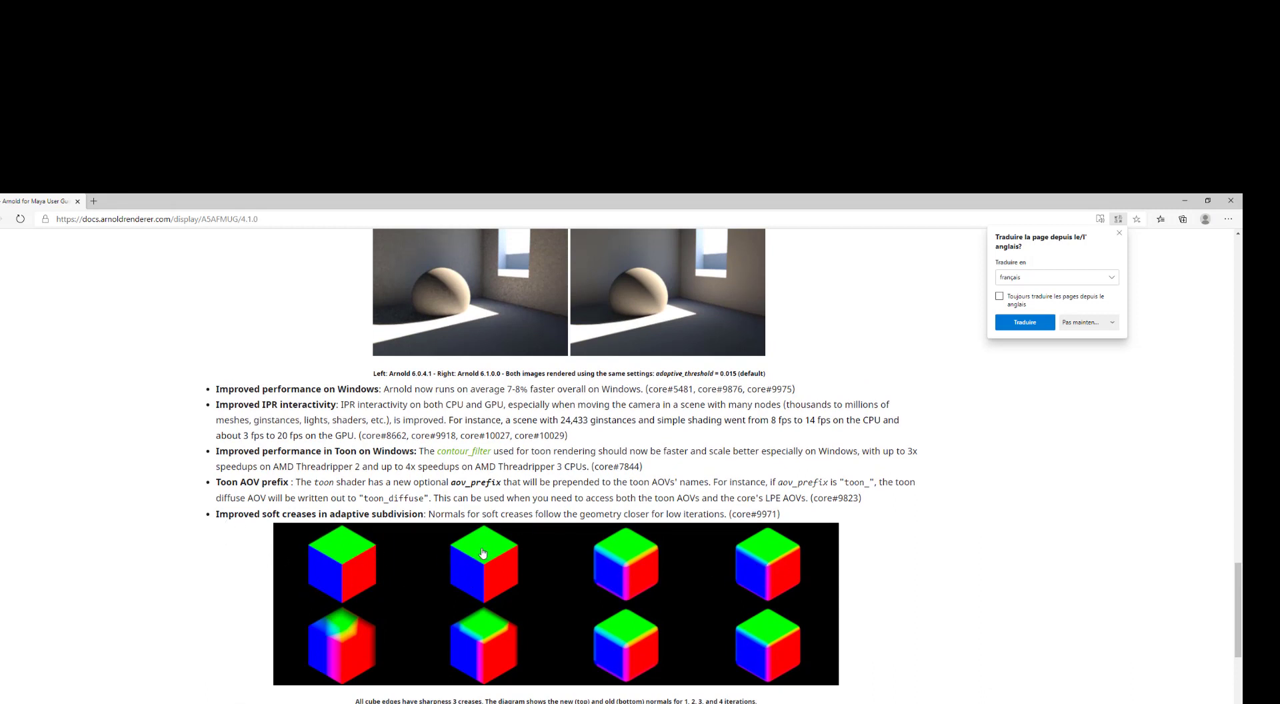
pyautogui.click(1185, 201)
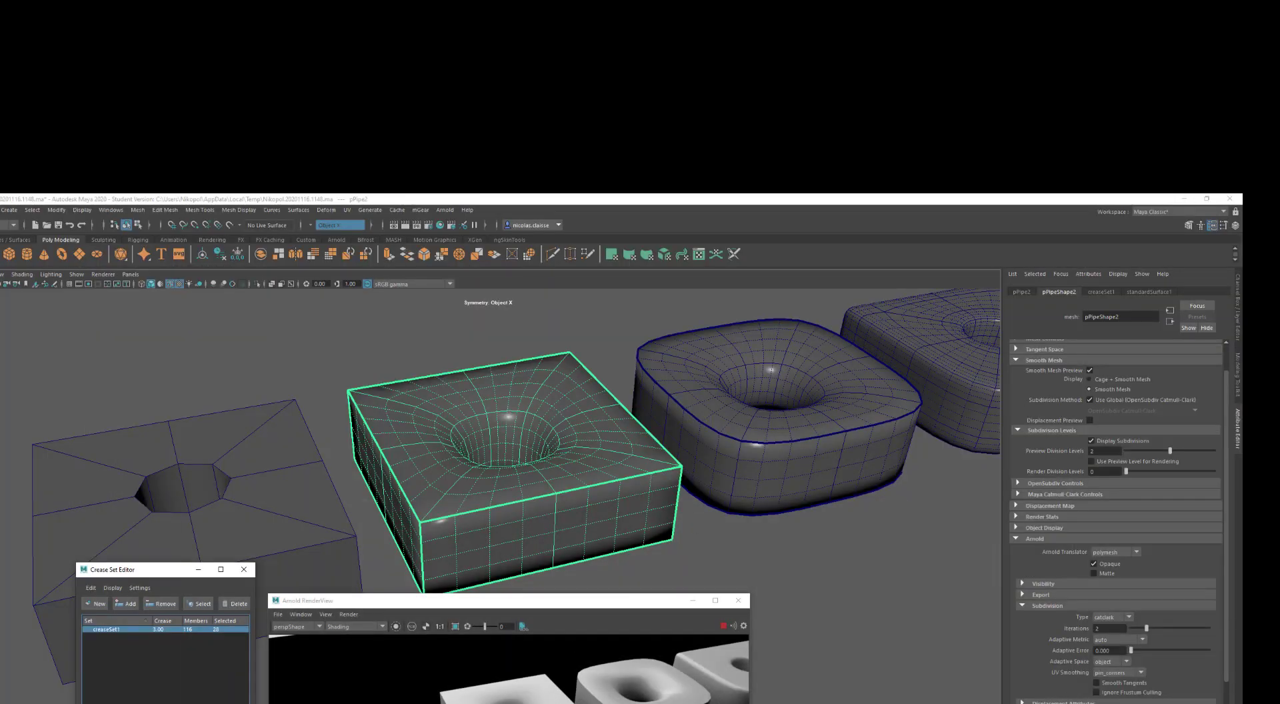
# Adjust the Arnold subdivision iterations of the sharp-edged third block while watching its render
pyautogui.moveTo(506, 434)
pyautogui.keyDown('alt'); pyautogui.mouseDown()
pyautogui.moveTo(527, 440)
pyautogui.moveTo(490, 443)
pyautogui.mouseUp(); pyautogui.keyUp('alt')
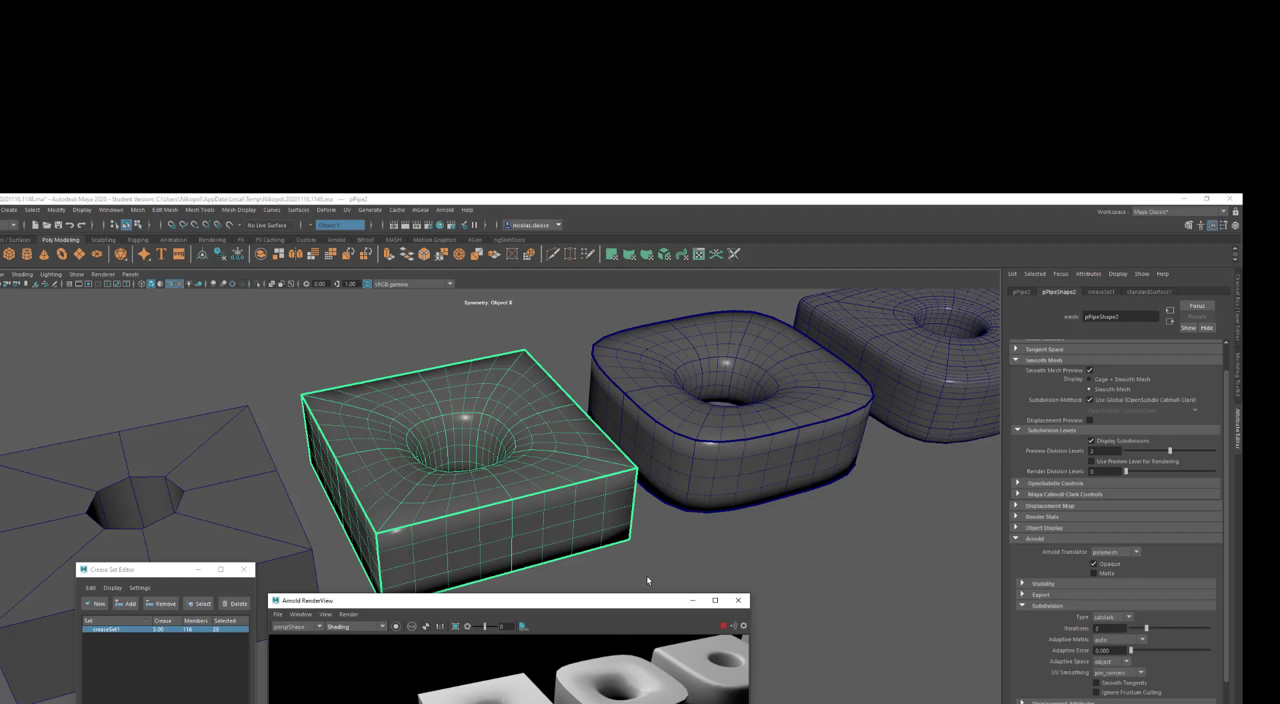
pyautogui.scroll(2, 486, 507)
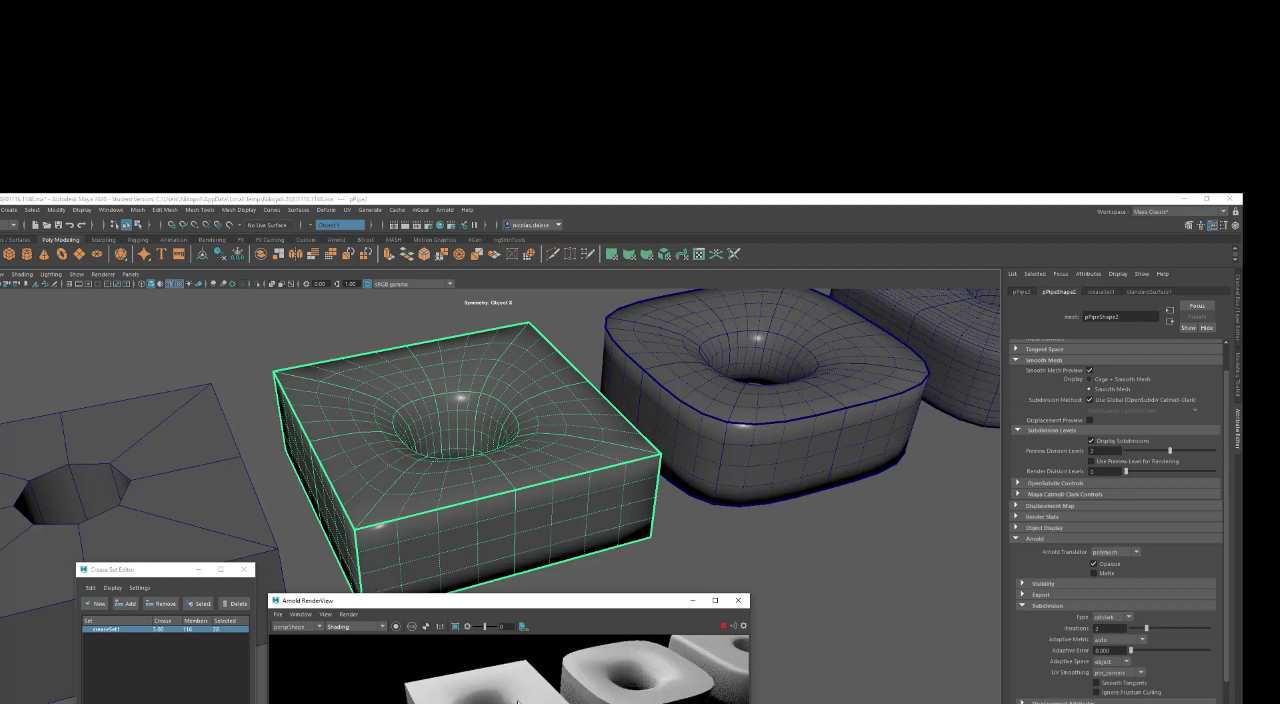
pyautogui.moveTo(1147, 629); pyautogui.dragTo(1156, 631)
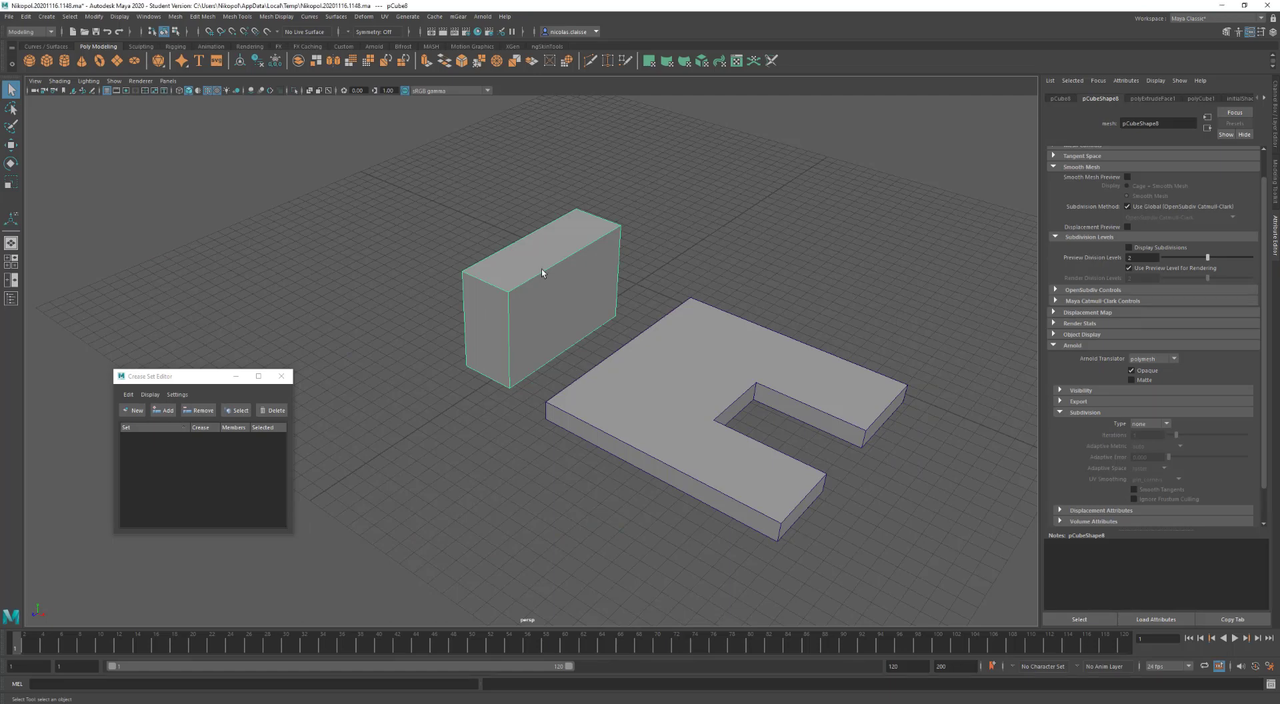
# Compare the tall box's smoothed, caged and unsmoothed displays and inspect the thin ring of faces around its top
pyautogui.press('3')
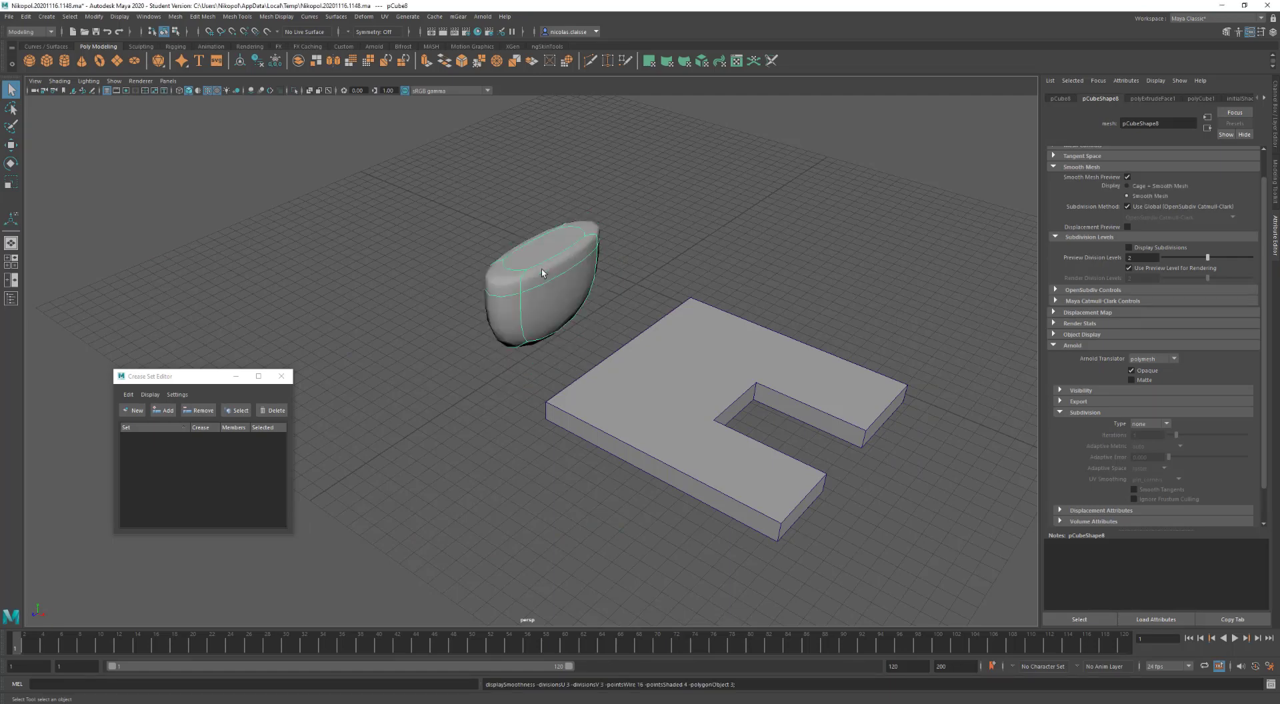
pyautogui.press('2')
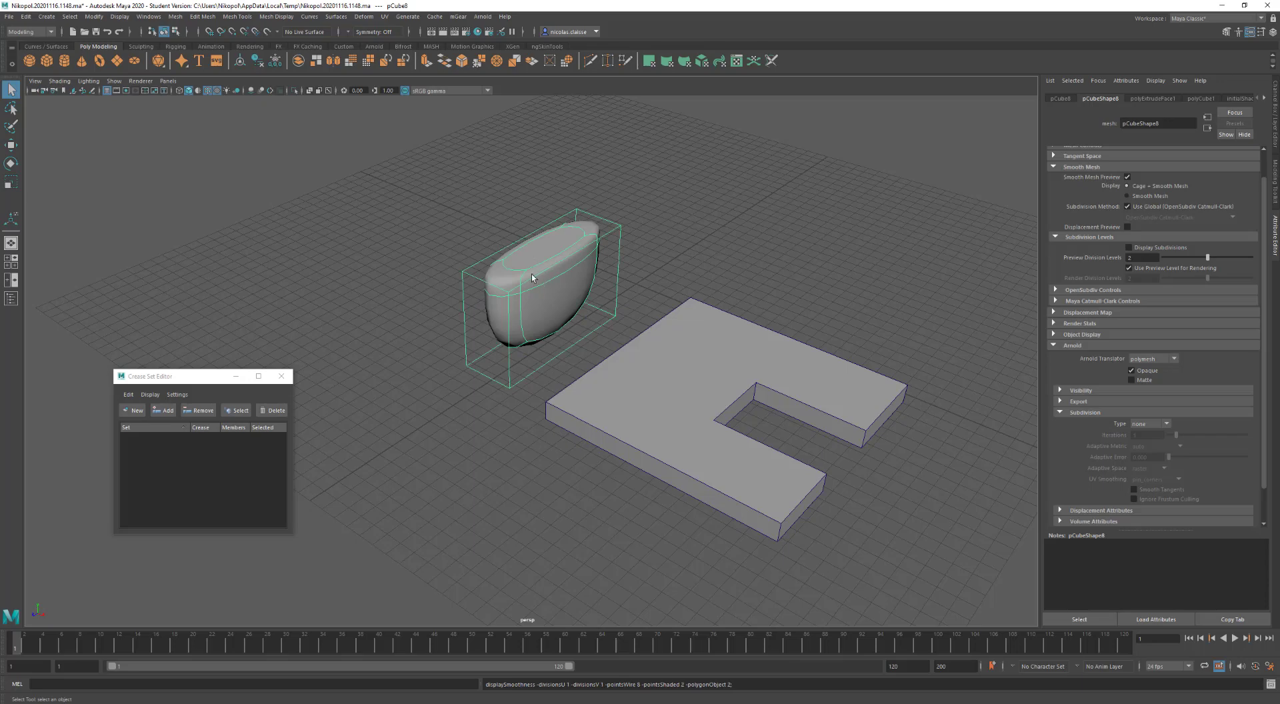
pyautogui.press('3')
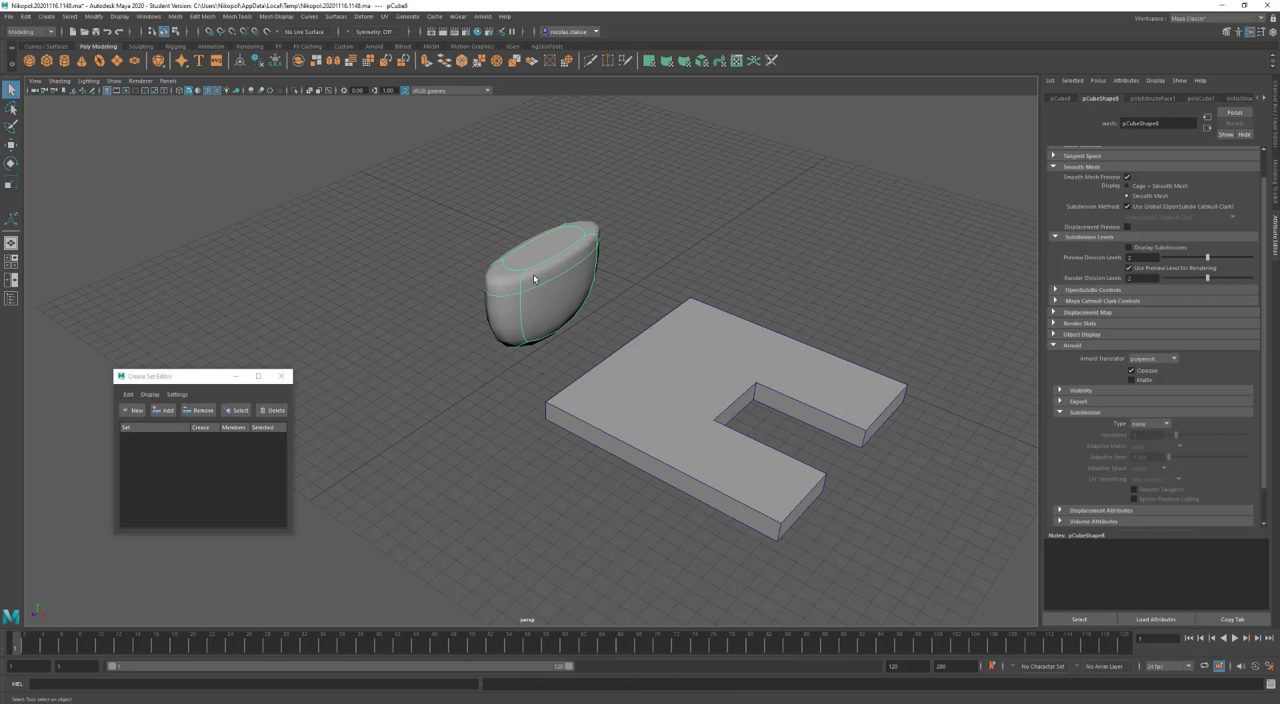
pyautogui.moveTo(534, 276); pyautogui.dragTo(534, 302, button='right')
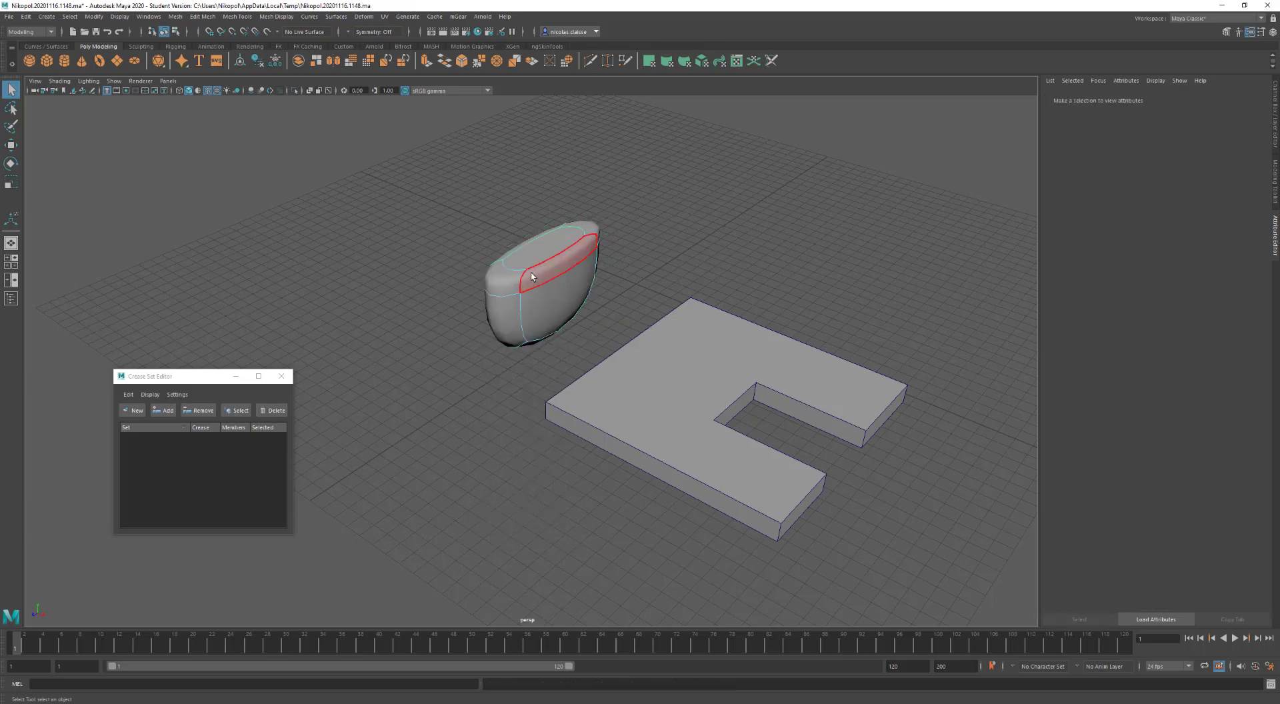
pyautogui.doubleClick(497, 280)
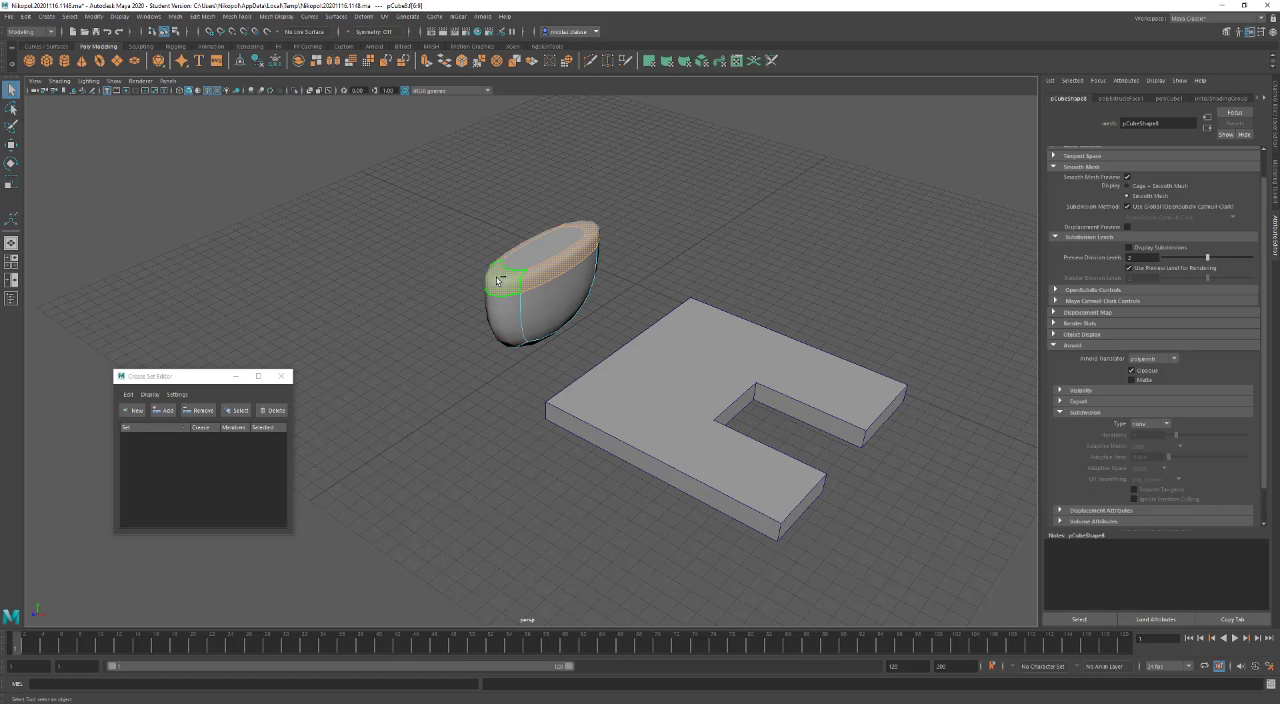
pyautogui.press('1')
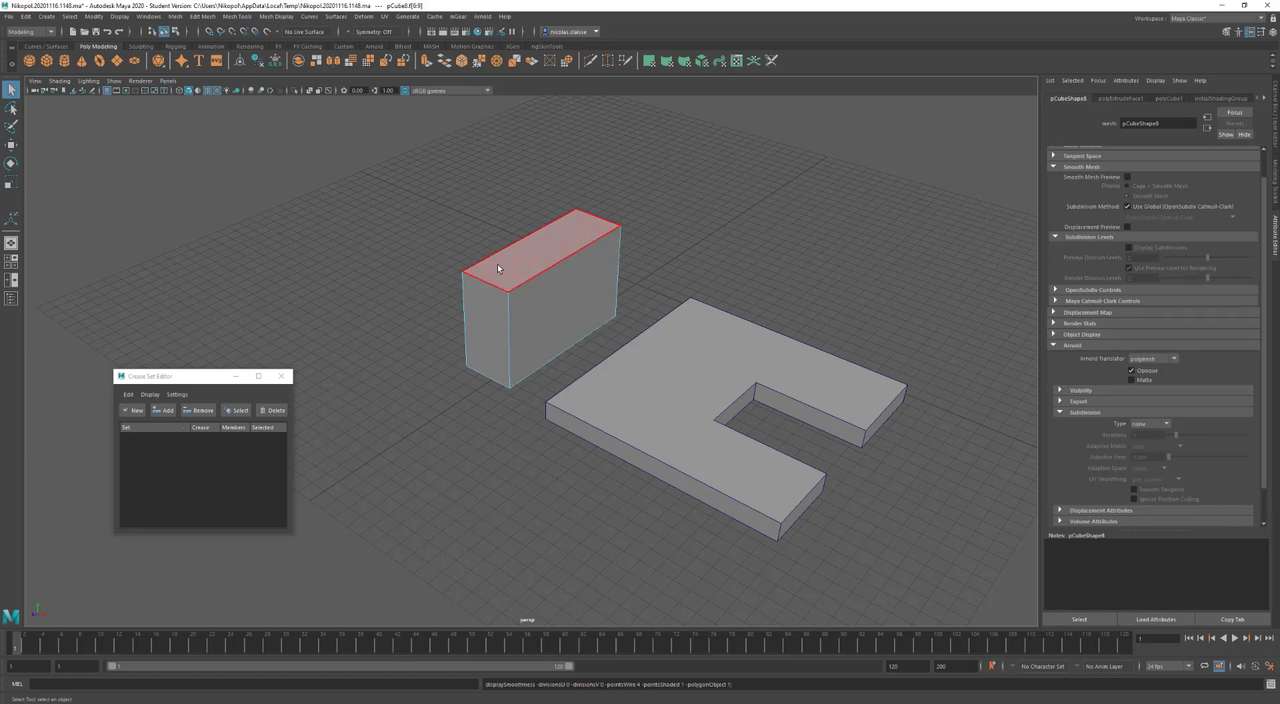
# Move the tall box's top face up slightly to expose the overlapping extruded faces, and compare it smoothed and unsmoothed
pyautogui.click(533, 262)
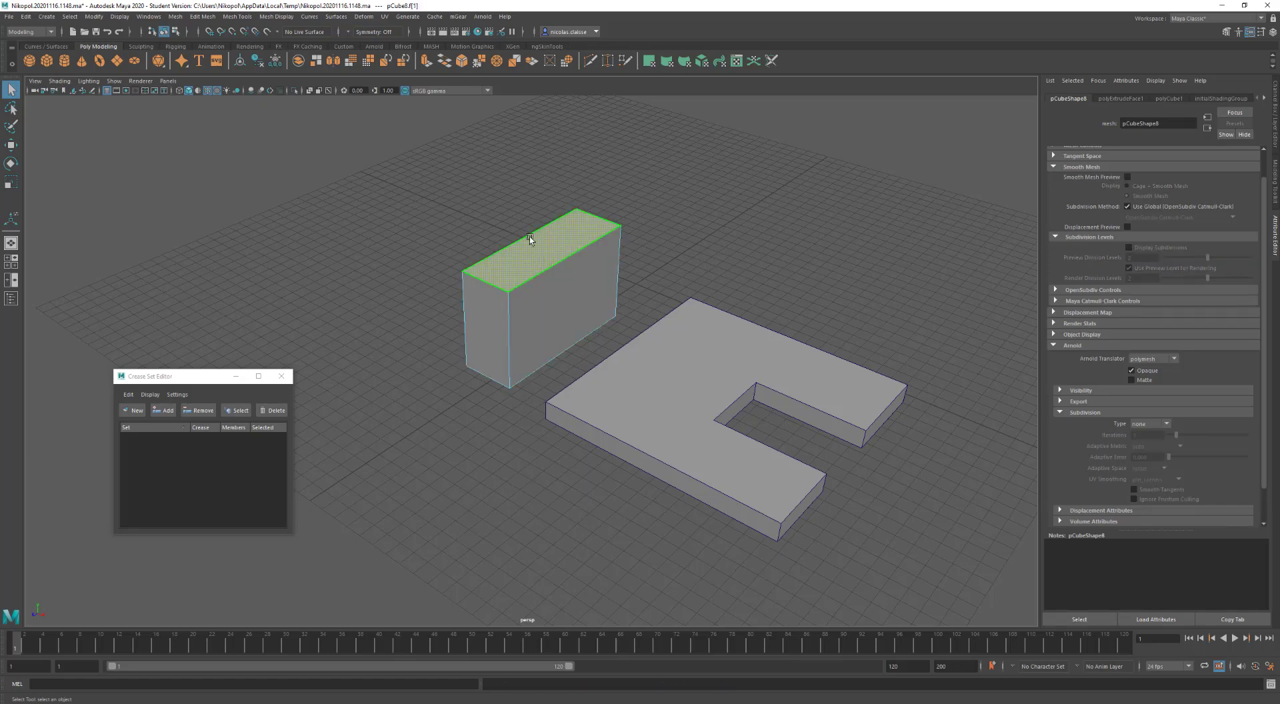
pyautogui.press('w')
pyautogui.moveTo(543, 203); pyautogui.dragTo(544, 190)
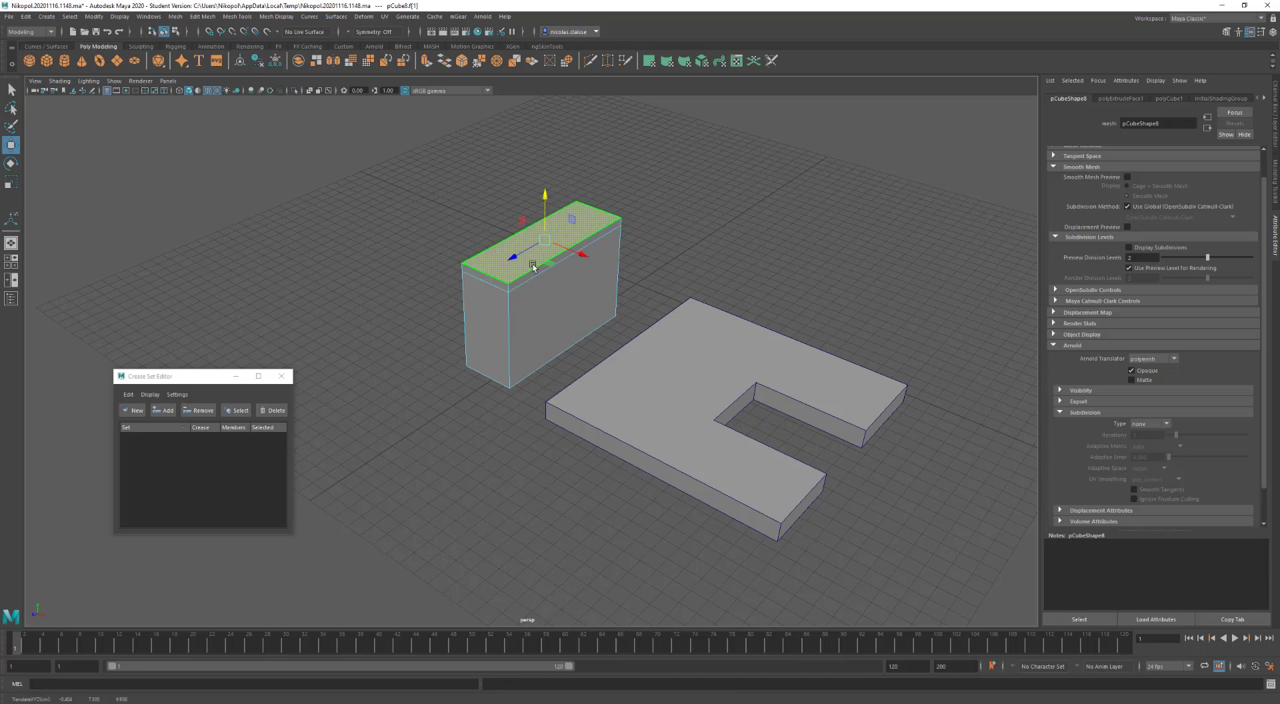
pyautogui.press('3')
pyautogui.press('1')
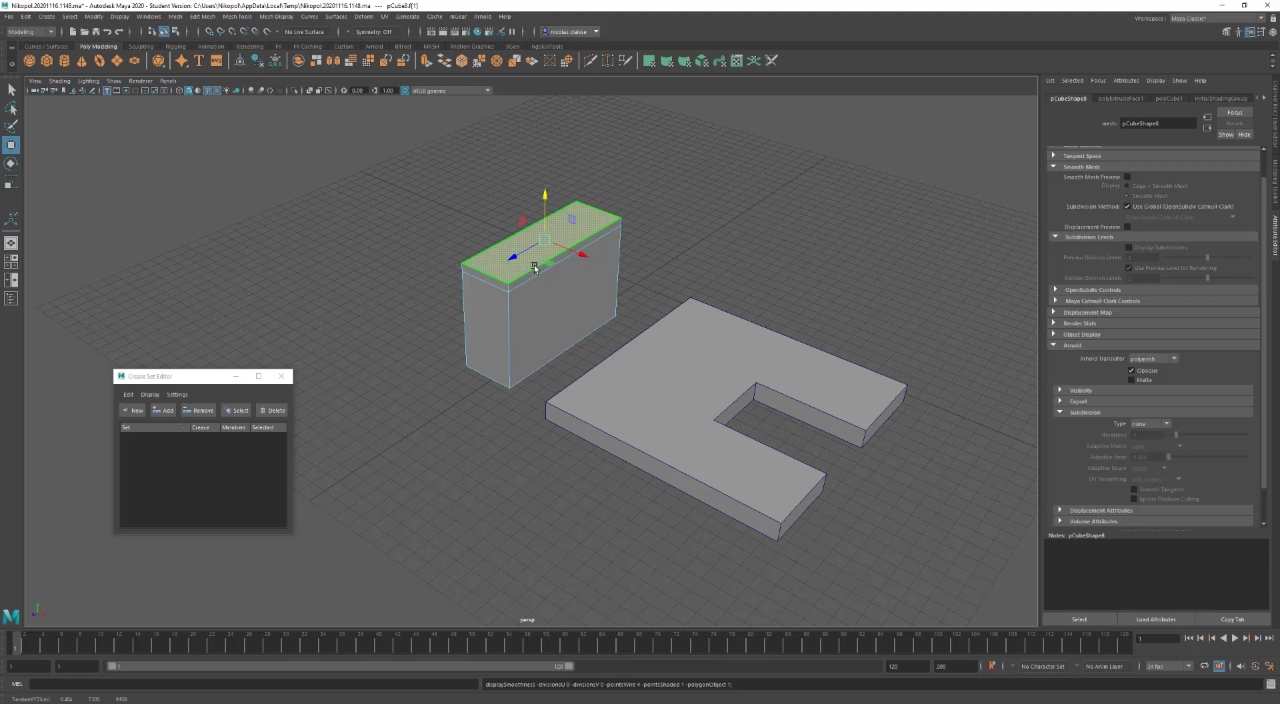
pyautogui.press('3')
pyautogui.press('1')
# Detach the tall box's large side face from the rest of the mesh and preview the box smoothed
pyautogui.click(552, 277)
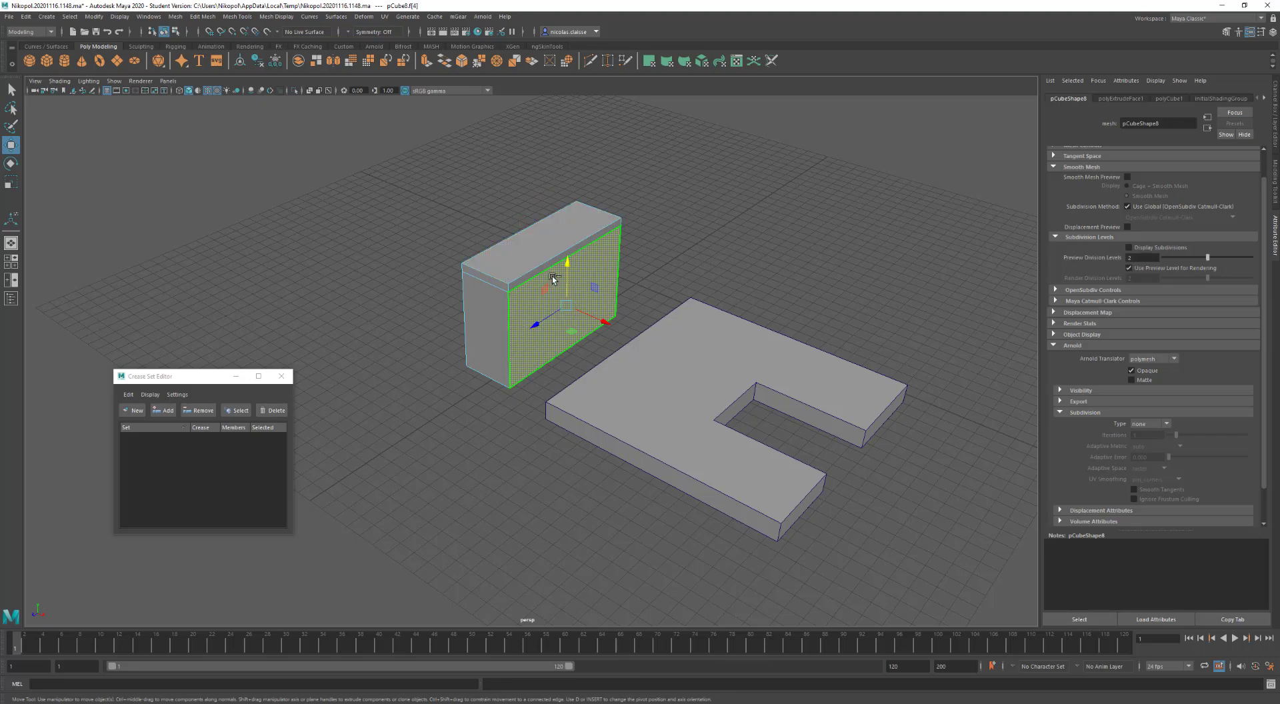
pyautogui.keyDown('shift'); pyautogui.moveTo(552, 277); pyautogui.dragTo(560, 378, button='right'); pyautogui.keyUp('shift')
pyautogui.moveTo(595, 256); pyautogui.dragTo(703, 21, button='right')
pyautogui.press('3')
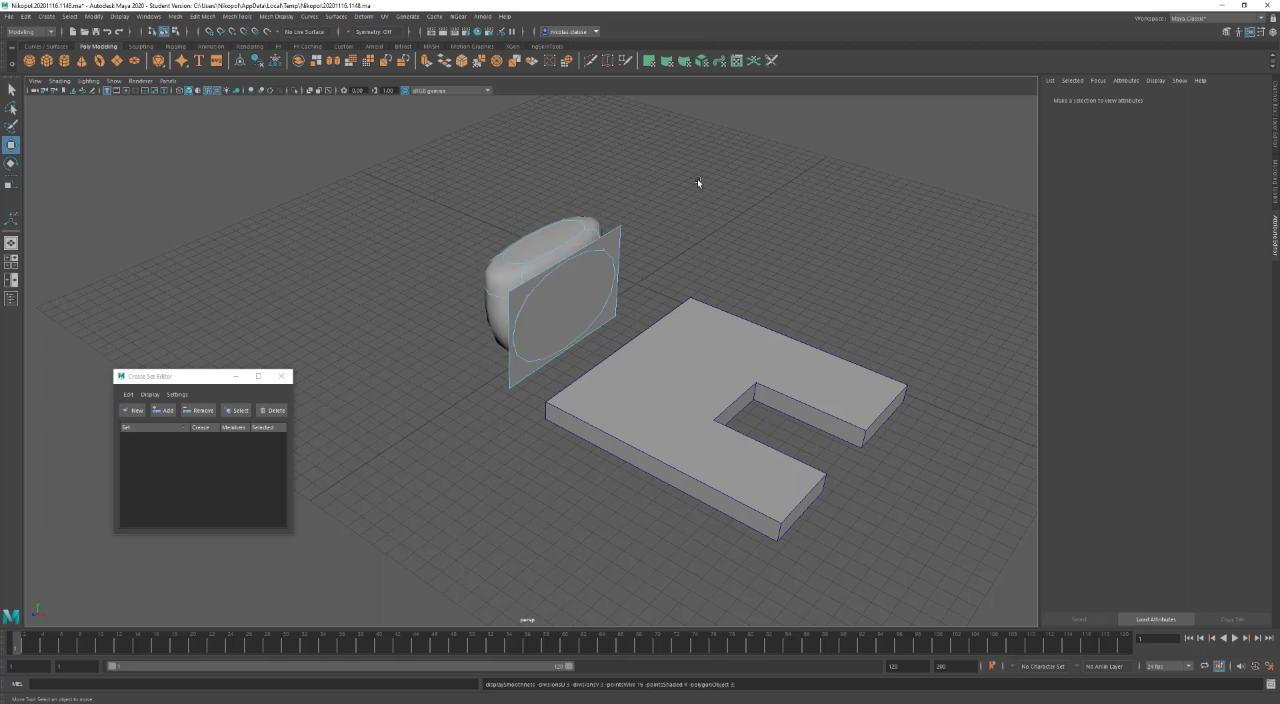
pyautogui.press('1')
pyautogui.press('3')
pyautogui.click(586, 290)
pyautogui.moveTo(586, 290); pyautogui.dragTo(587, 308, button='right')
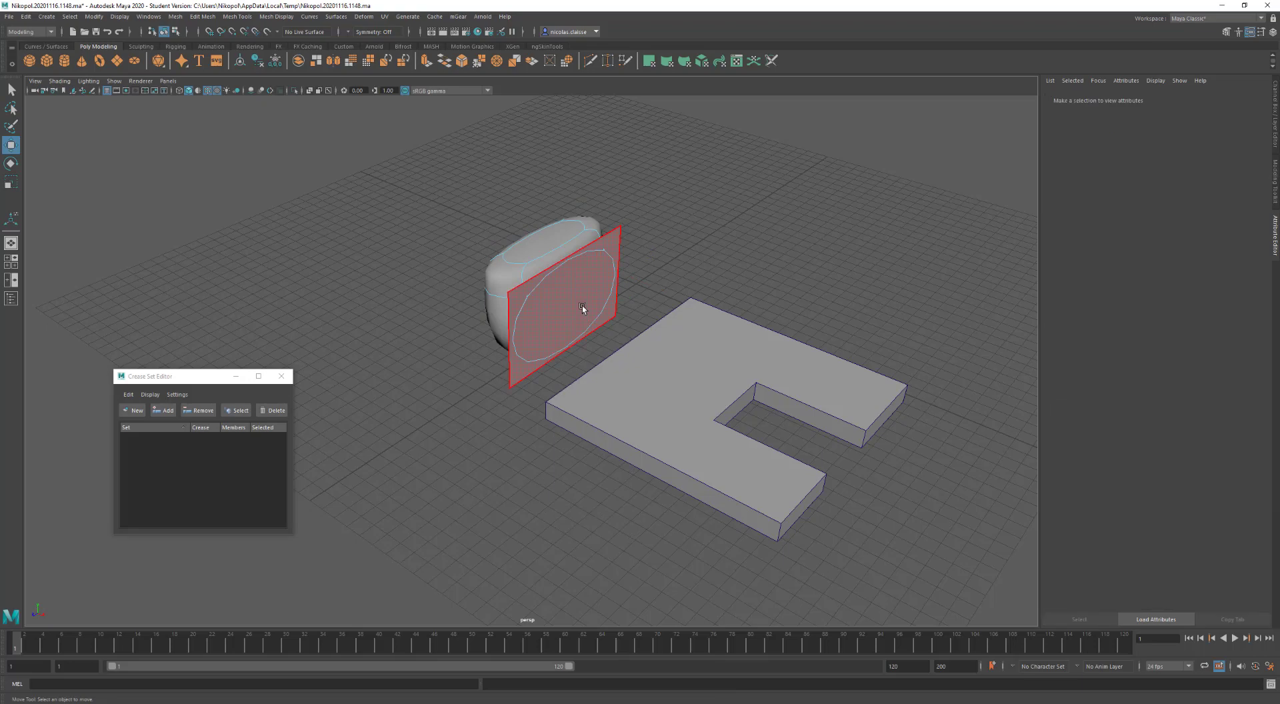
# Move the detached side face outward from the tall box, view it unsmoothed, and undo the move
pyautogui.click(582, 305)
pyautogui.moveTo(587, 315); pyautogui.dragTo(611, 324)
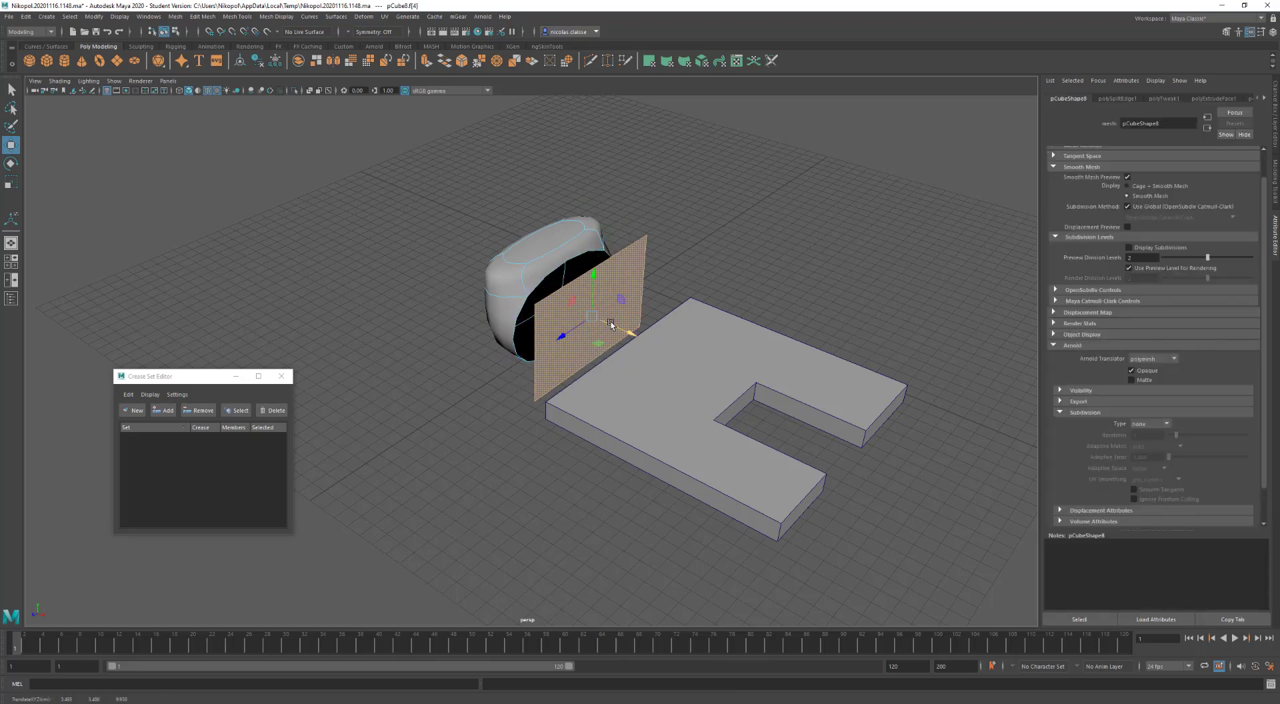
pyautogui.press('1')
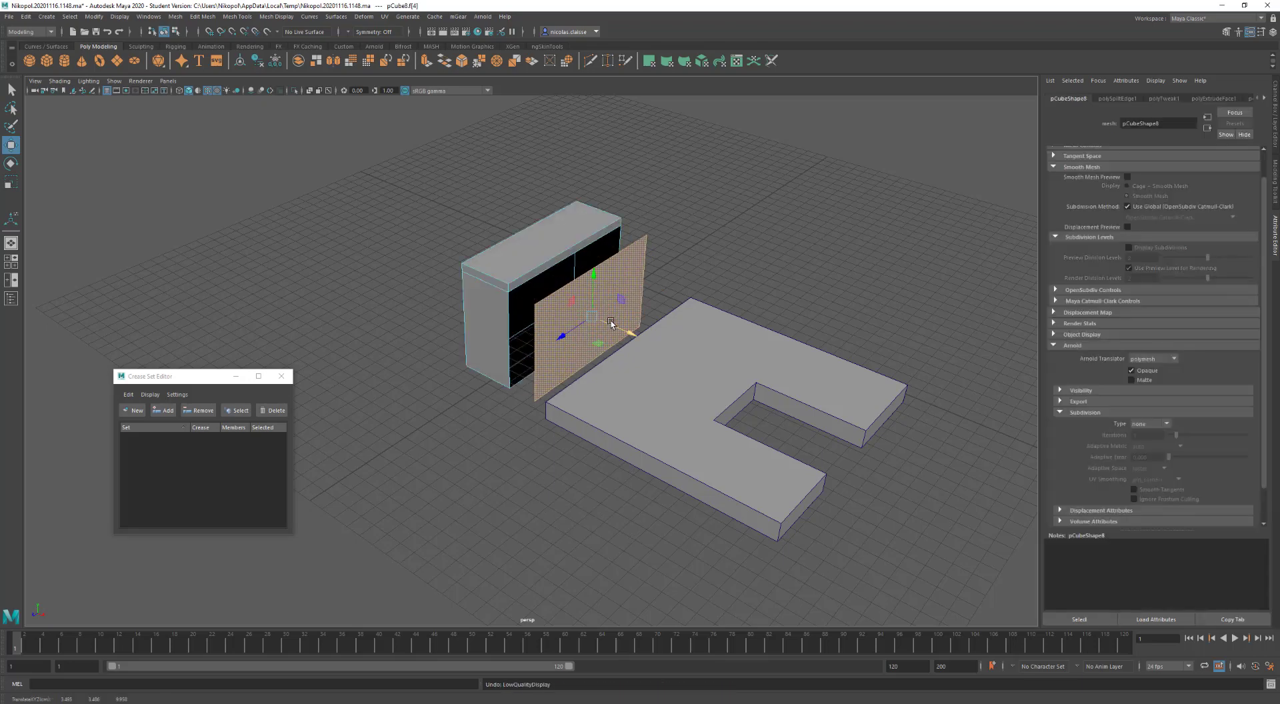
pyautogui.hotkey('ctrl', 'z')
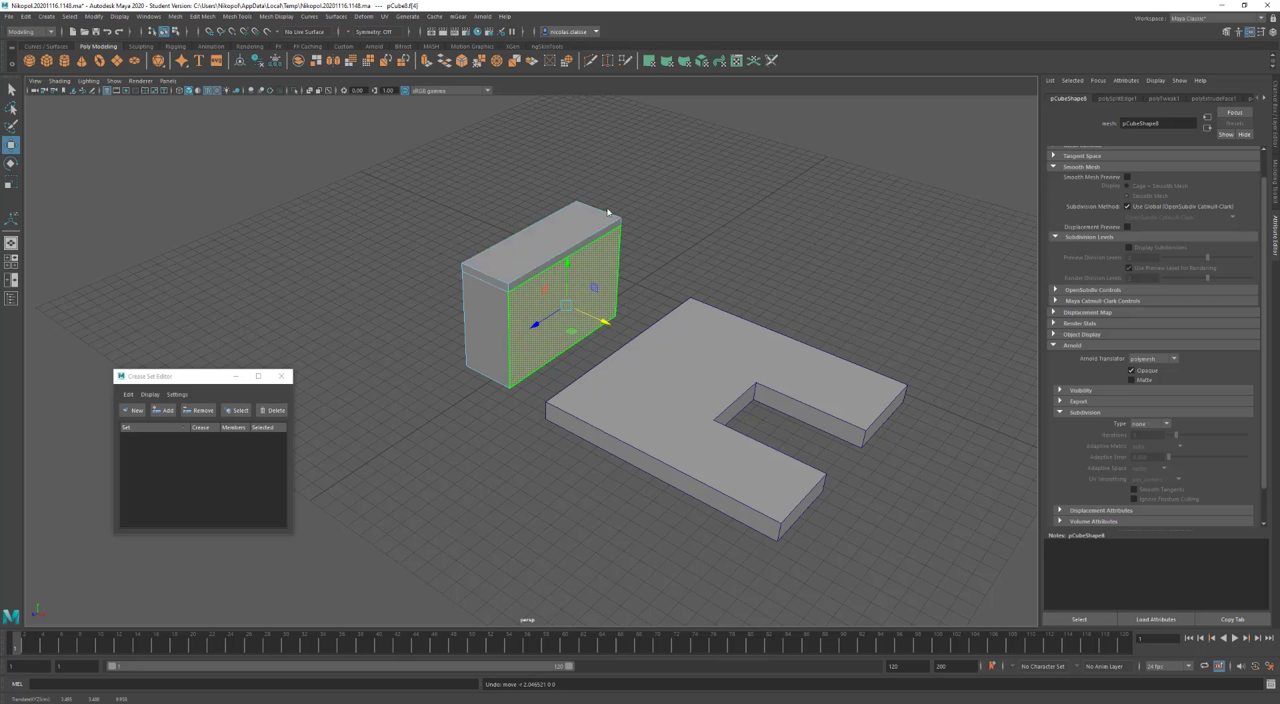
# Select the U-shaped slab and compare its smoothed and unsmoothed displays
pyautogui.click(563, 283)
pyautogui.click(671, 349)
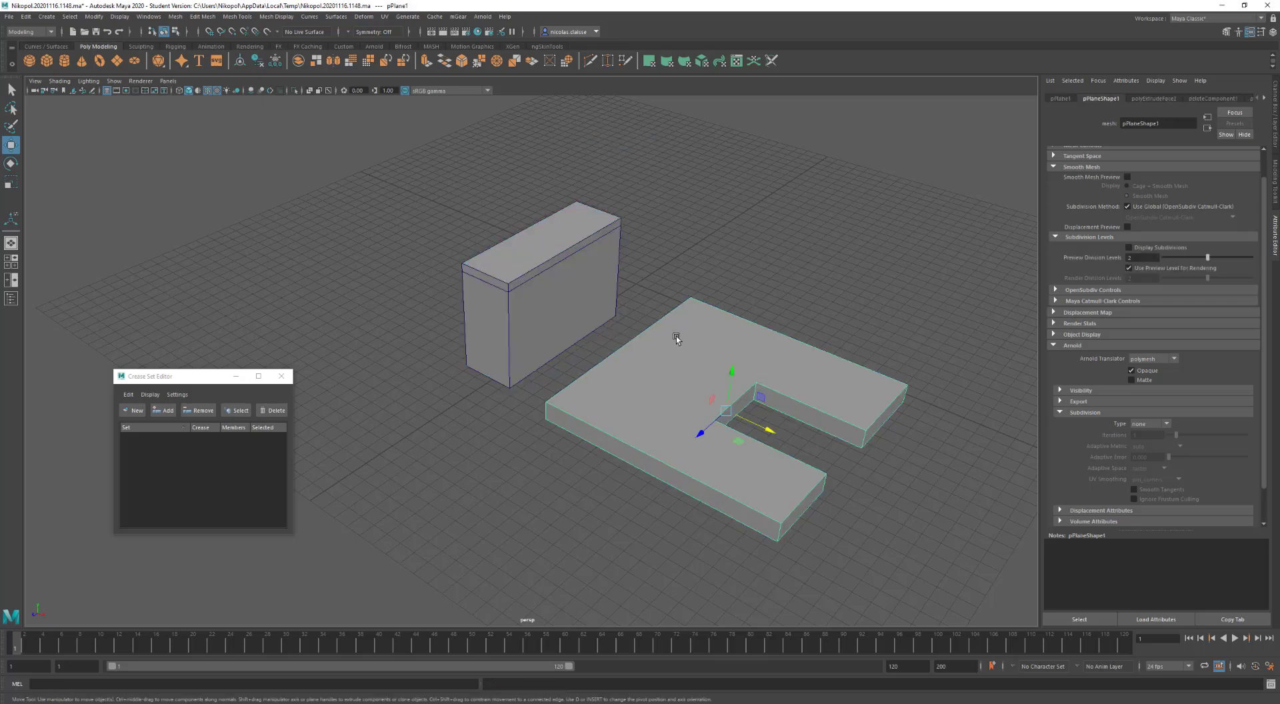
pyautogui.keyDown('alt'); pyautogui.moveTo(691, 332); pyautogui.dragTo(668, 292, button='middle'); pyautogui.keyUp('alt')
pyautogui.scroll(3, 669, 292)
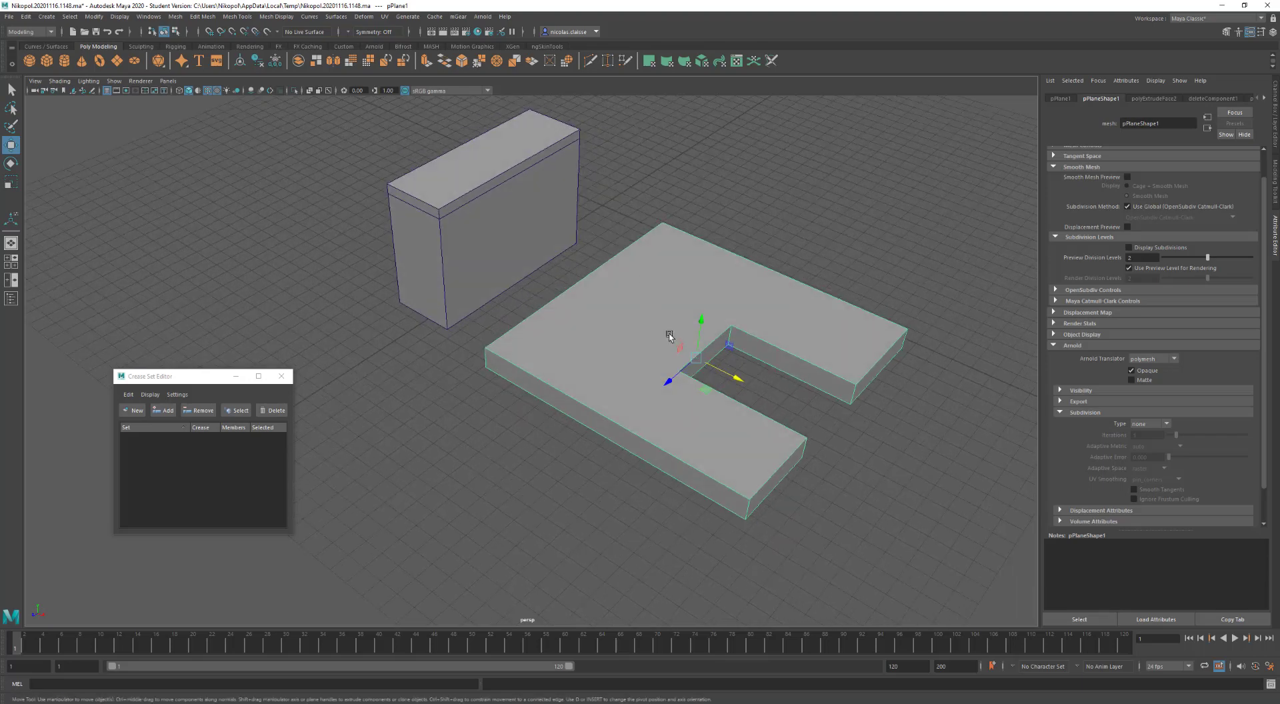
pyautogui.press('3')
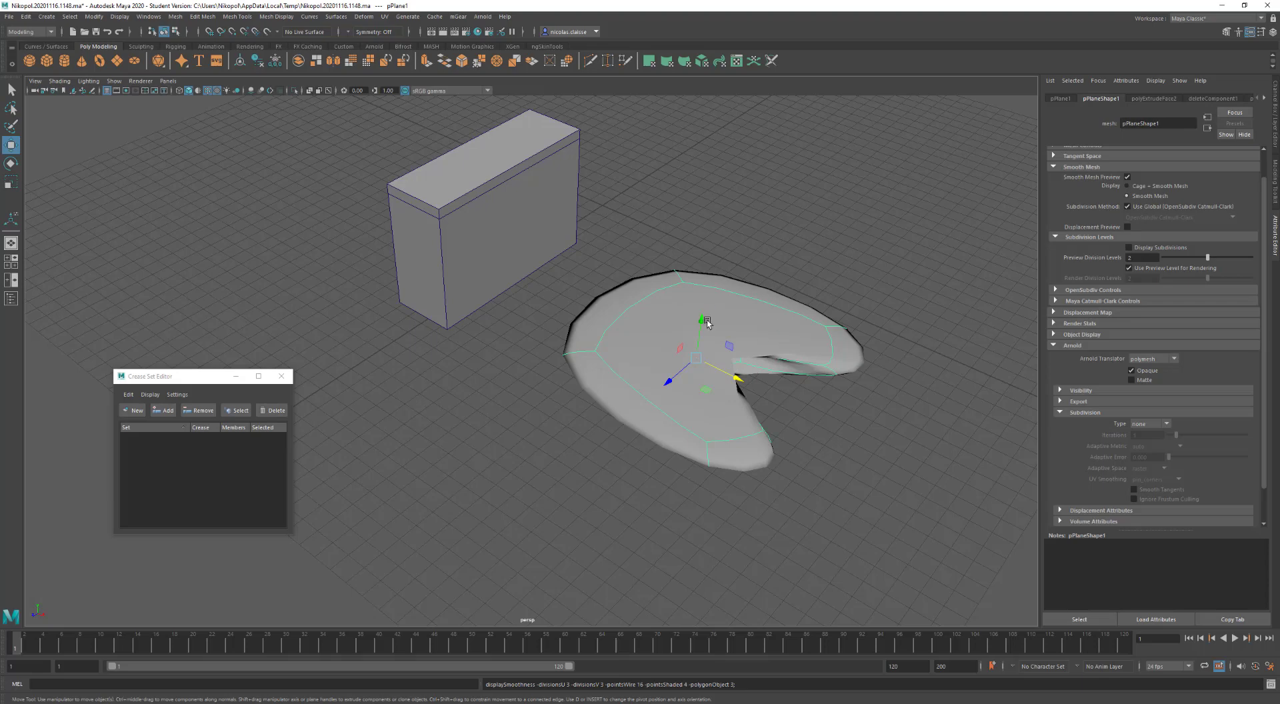
pyautogui.press('1')
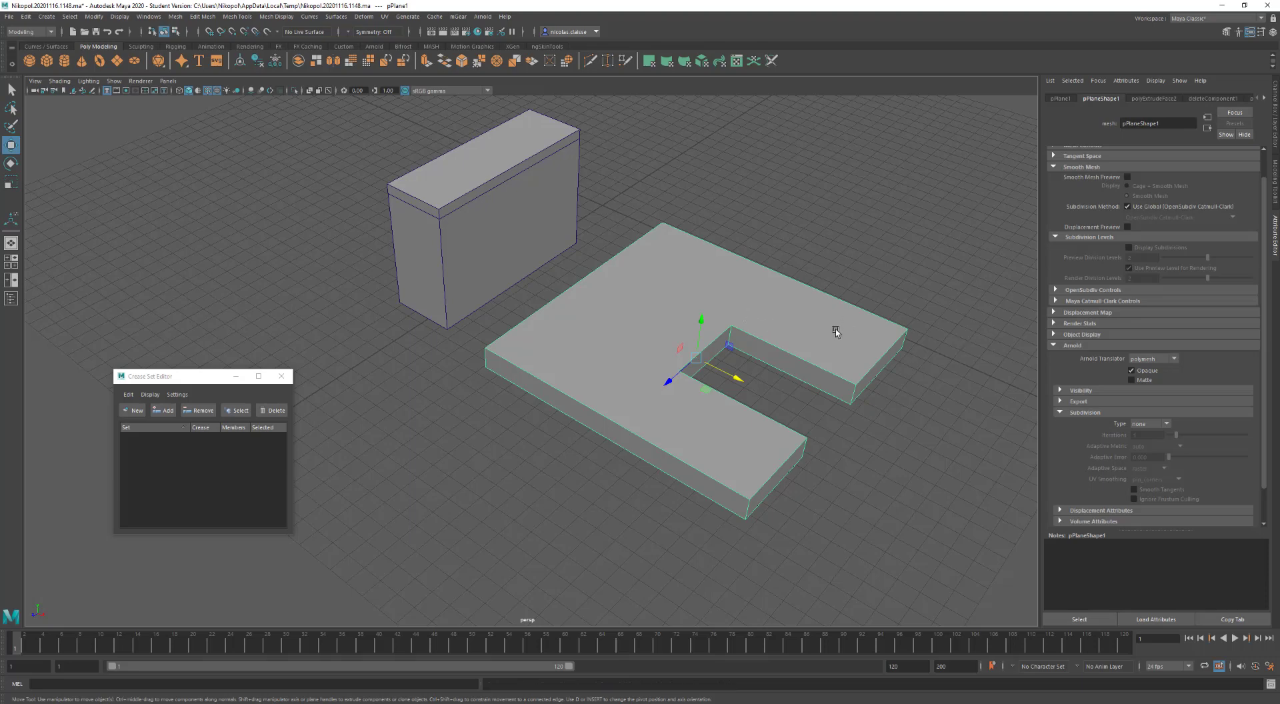
# Multi-Cut the slab's top face from each inner notch corner to the nearest outer back corner, and preview it smoothed
pyautogui.keyDown('shift'); pyautogui.moveTo(838, 334); pyautogui.dragTo(786, 332, button='right'); pyautogui.keyUp('shift')
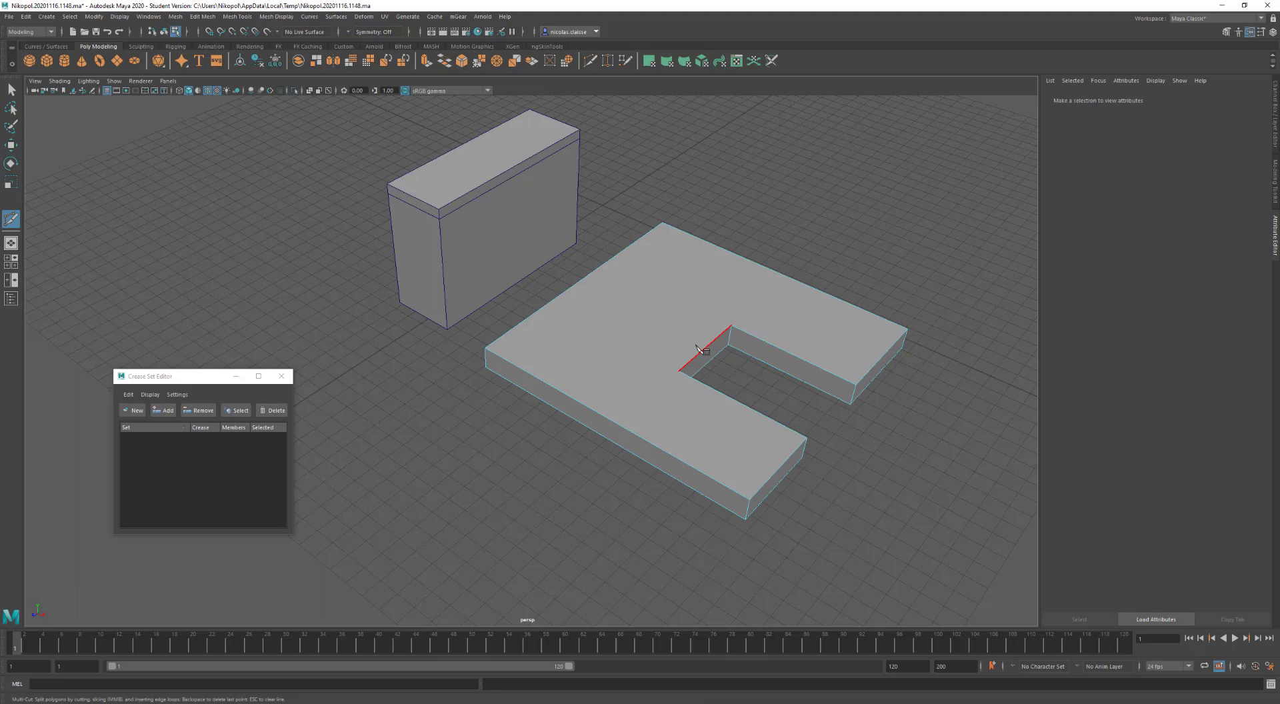
pyautogui.click(731, 325)
pyautogui.click(663, 222)
pyautogui.press('Return')
pyautogui.click(679, 371)
pyautogui.click(485, 348)
pyautogui.press('Return')
pyautogui.press('3')
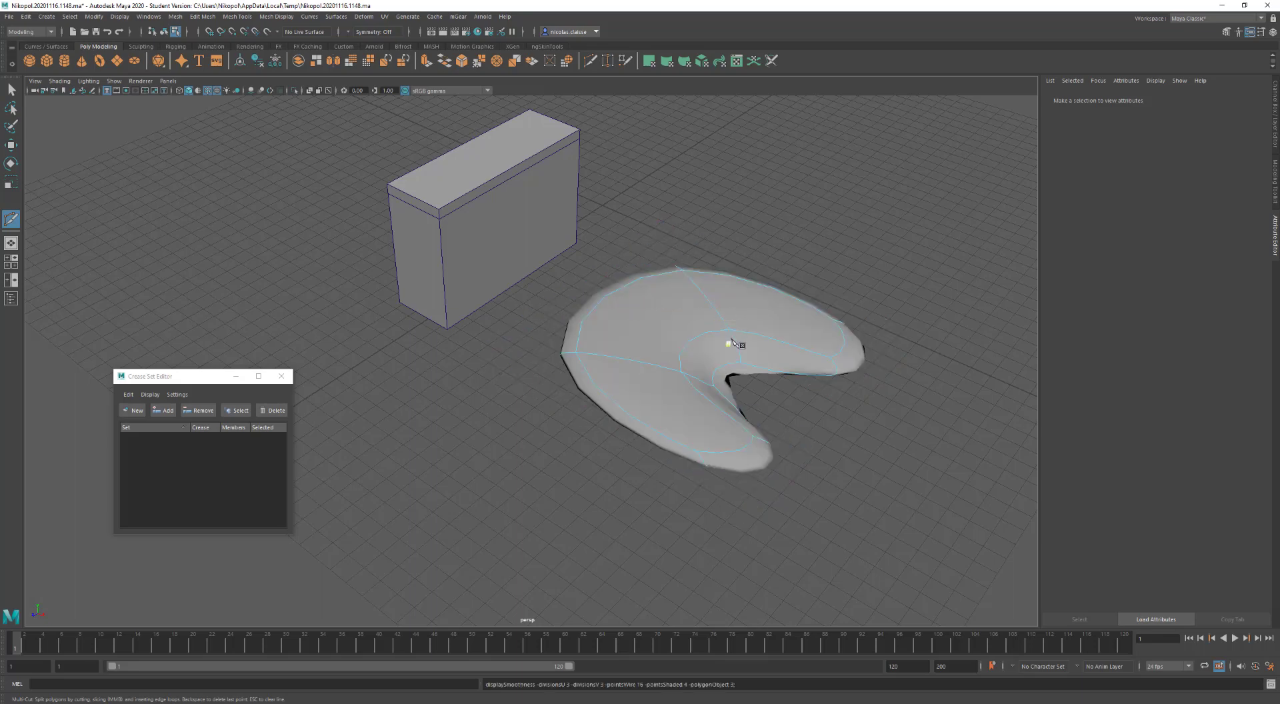
# Cut matching diagonal edges on the unsmoothed slab's underside between the inner notch corners and the outer back corners
pyautogui.keyDown('alt'); pyautogui.moveTo(702, 366); pyautogui.dragTo(602, 227); pyautogui.keyUp('alt')
pyautogui.press('1')
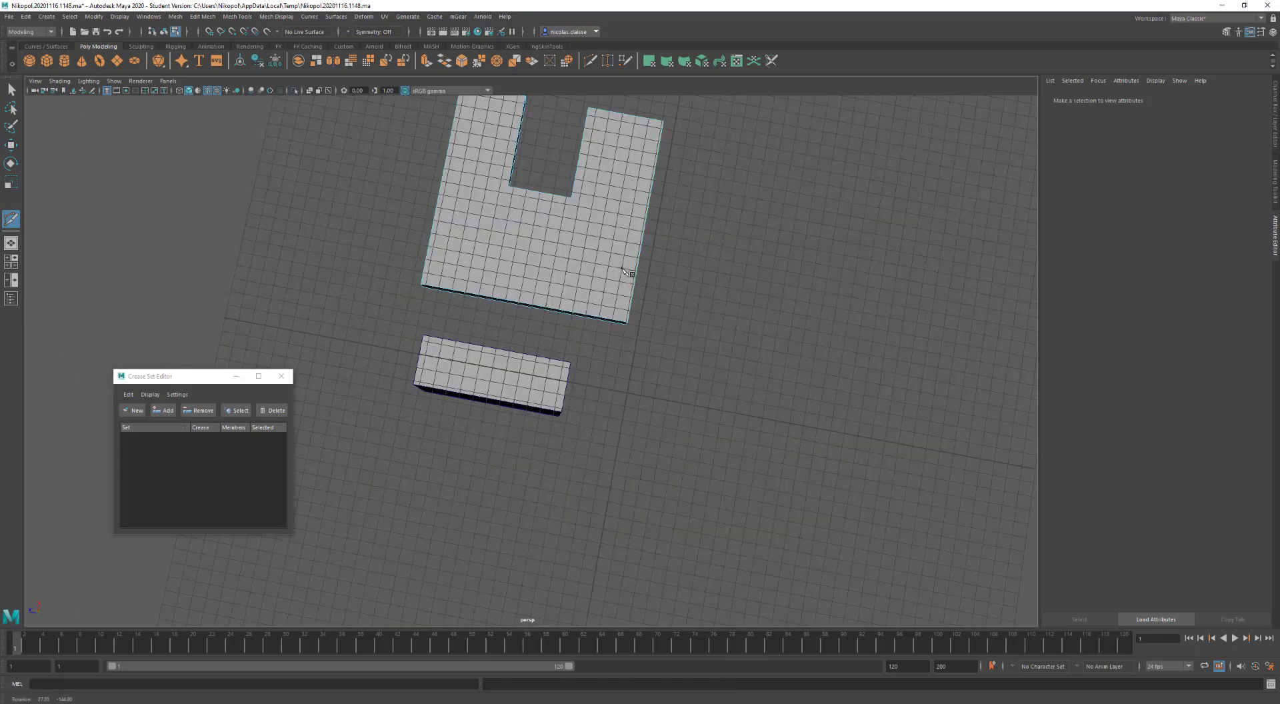
pyautogui.keyDown('alt'); pyautogui.moveTo(601, 227); pyautogui.dragTo(608, 308, button='middle'); pyautogui.keyUp('alt')
pyautogui.scroll(2, 607, 309)
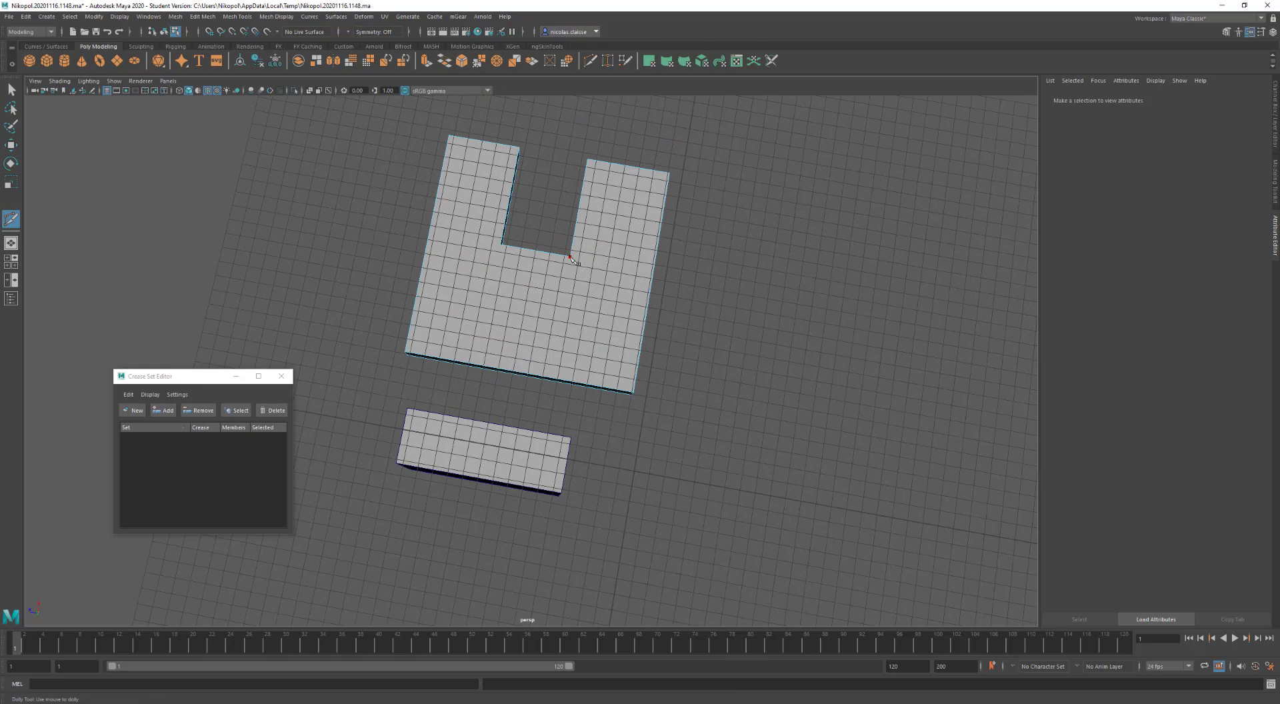
pyautogui.click(570, 257)
pyautogui.keyDown('alt'); pyautogui.moveTo(538, 286); pyautogui.dragTo(528, 278); pyautogui.keyUp('alt')
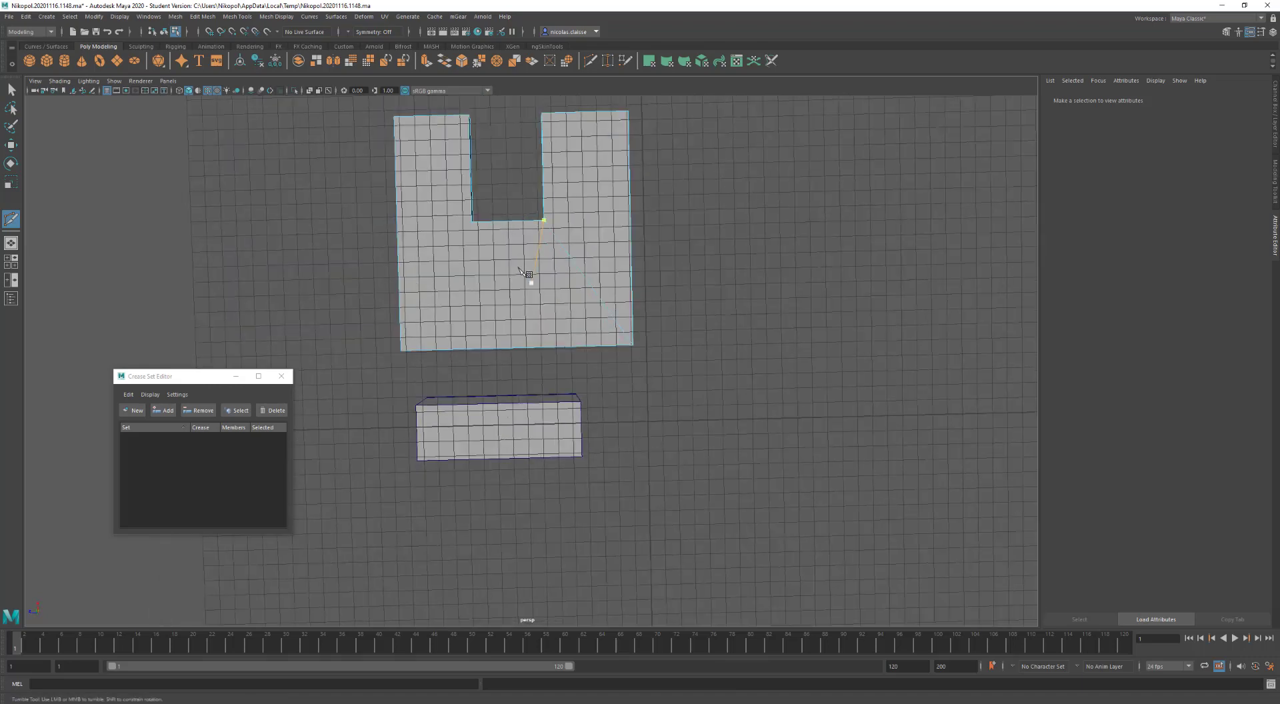
pyautogui.click(473, 223)
pyautogui.keyDown('alt'); pyautogui.moveTo(477, 254); pyautogui.dragTo(547, 357); pyautogui.keyUp('alt')
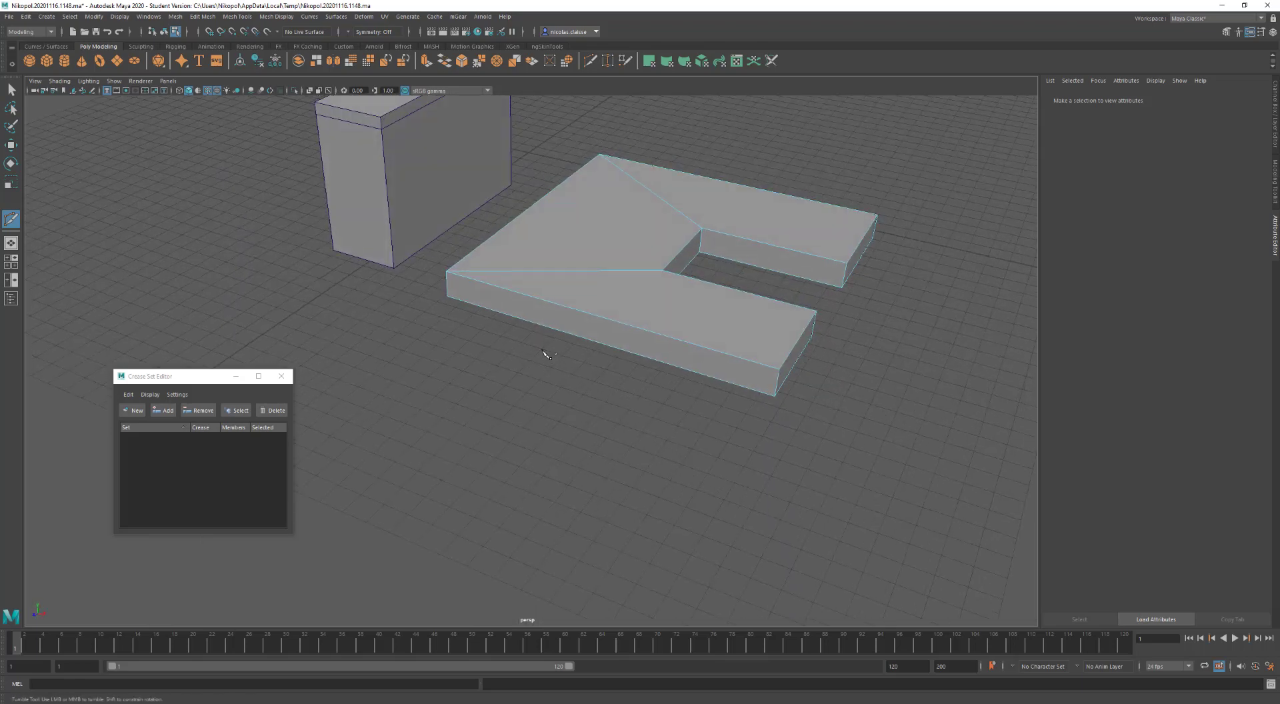
# Preview the slab smoothed with diagonal cuts on both sides, and return it to the unsmoothed display
pyautogui.press('3')
pyautogui.keyDown('alt'); pyautogui.moveTo(623, 315); pyautogui.dragTo(594, 307); pyautogui.keyUp('alt')
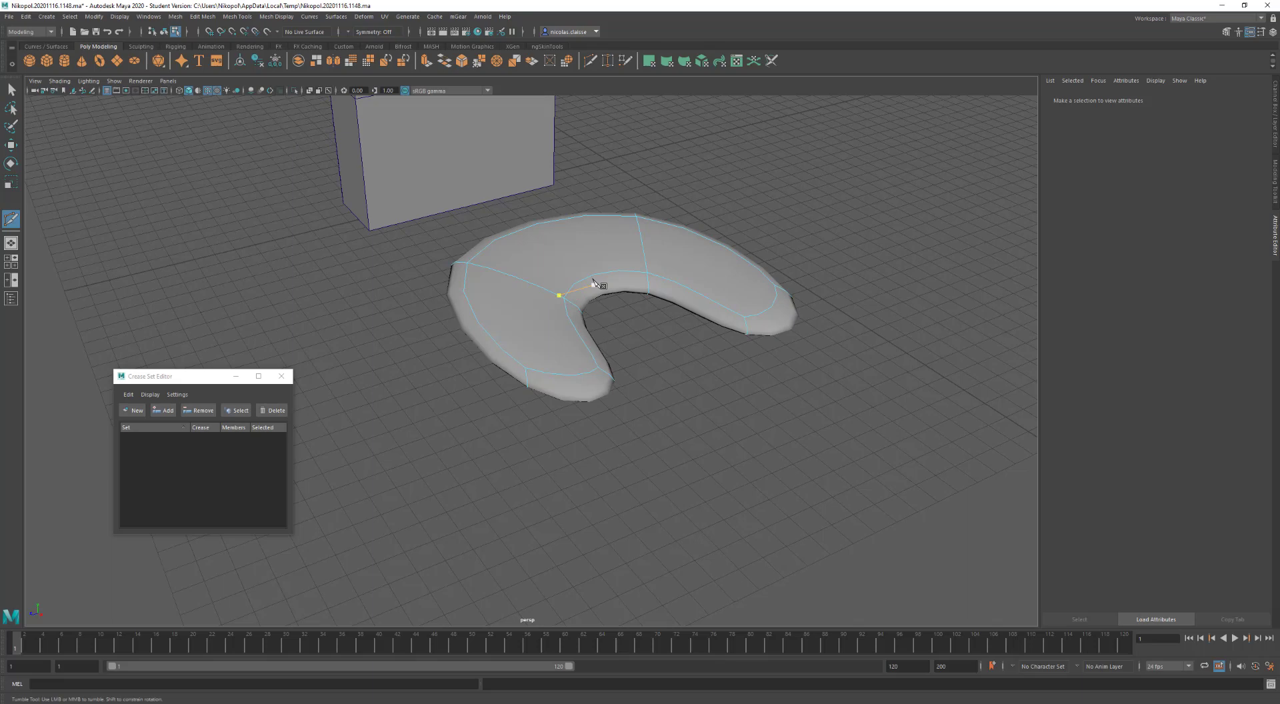
pyautogui.press('1')
# Bevel all the slab's edges except the diagonal cut edges, keeping the bevel narrow
pyautogui.press('q')
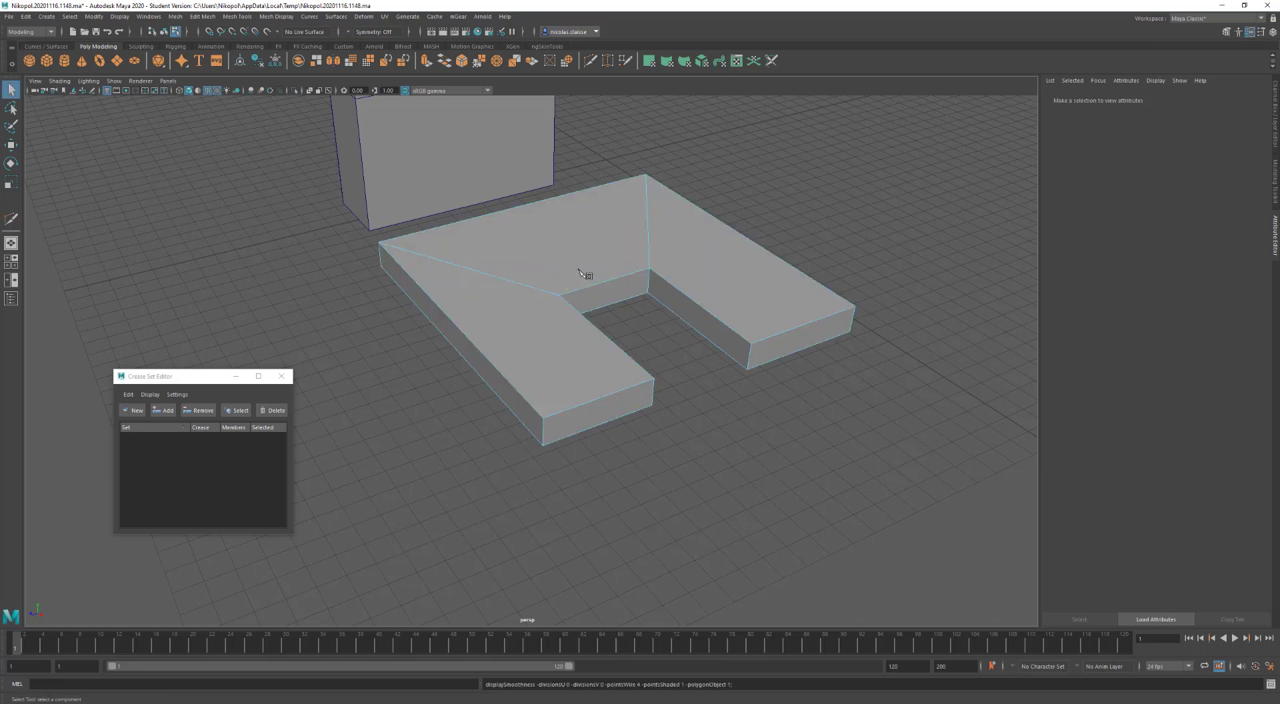
pyautogui.moveTo(882, 465); pyautogui.dragTo(931, 498)
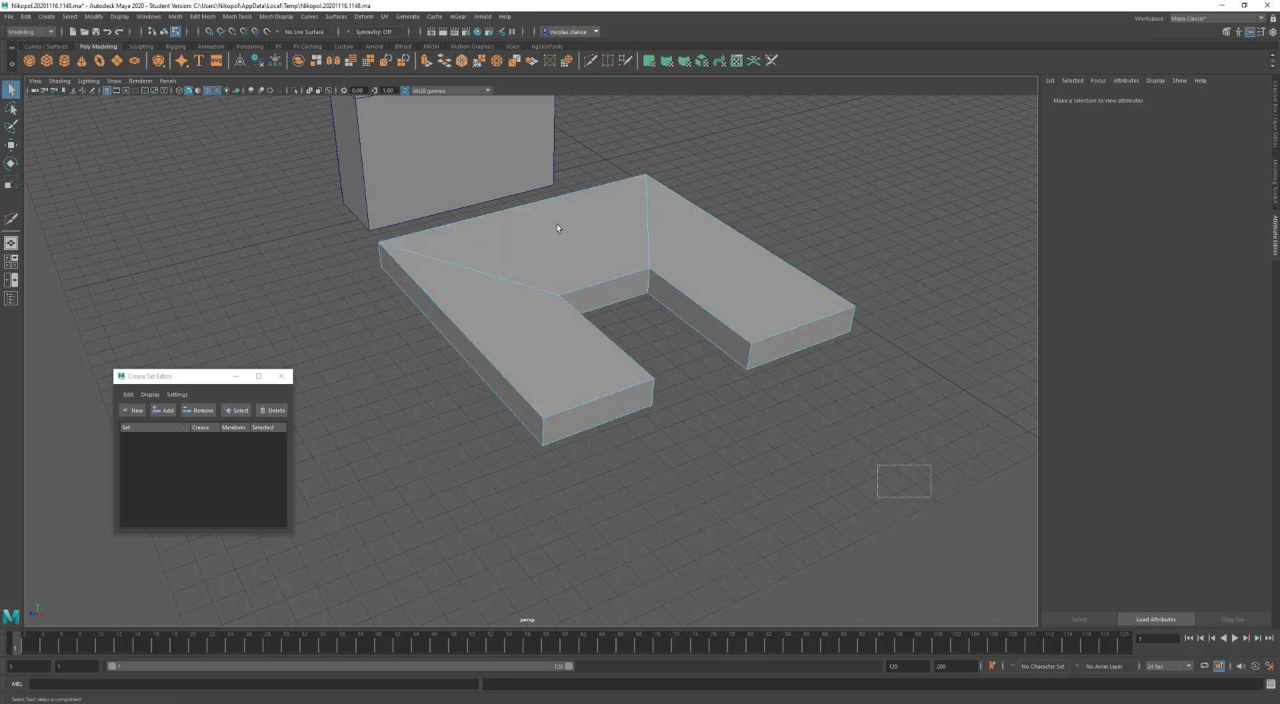
pyautogui.moveTo(557, 228); pyautogui.dragTo(354, 142)
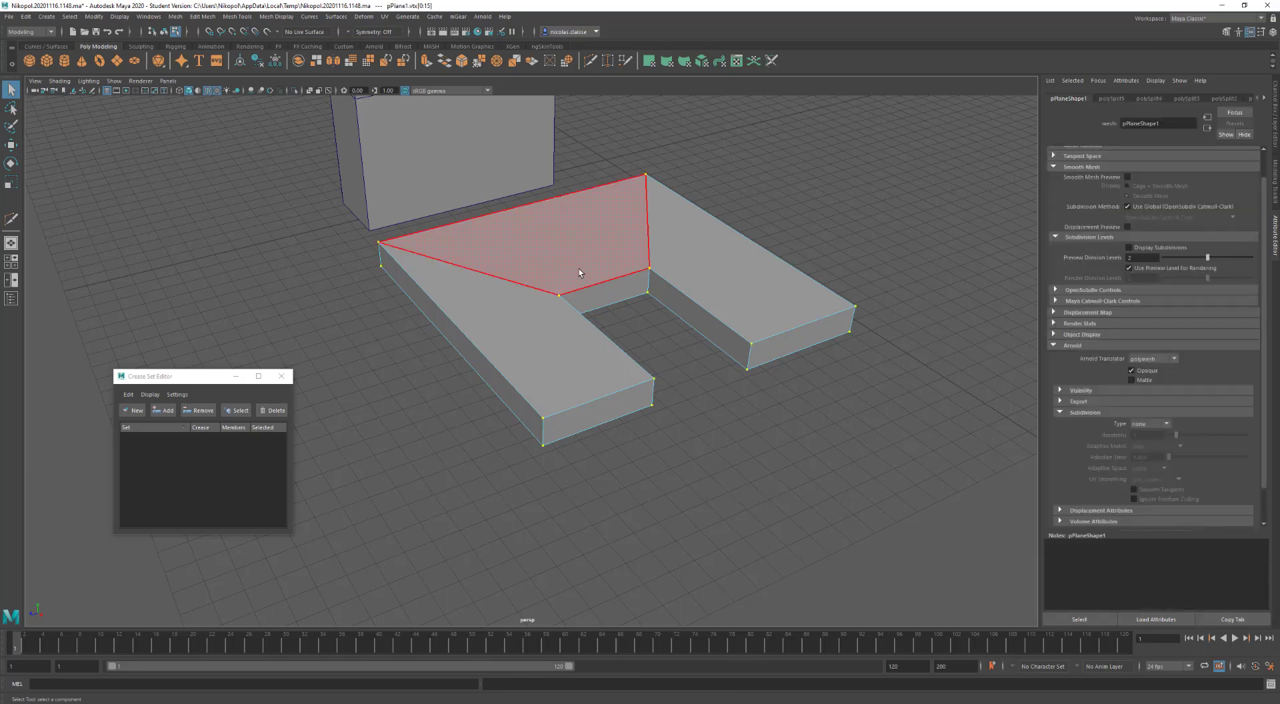
pyautogui.keyDown('shift'); pyautogui.rightClick(581, 272); pyautogui.keyUp('shift')
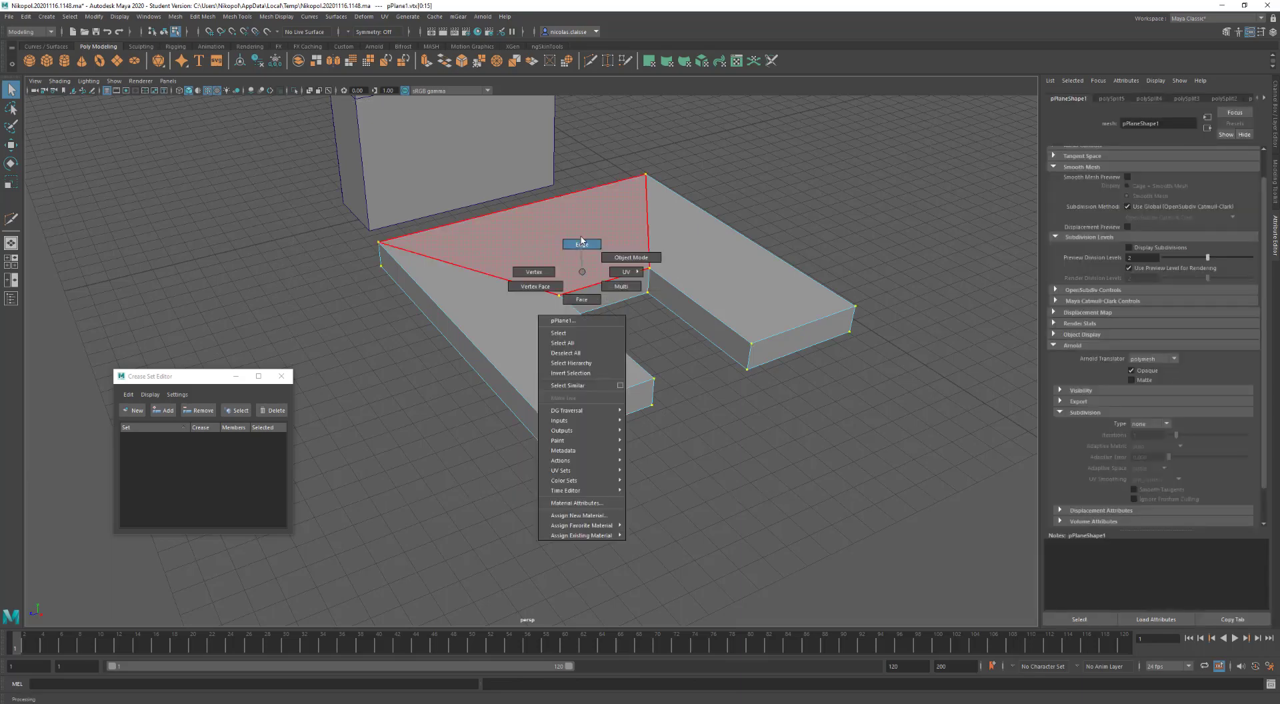
pyautogui.click(581, 244)
pyautogui.moveTo(858, 457); pyautogui.dragTo(233, 93)
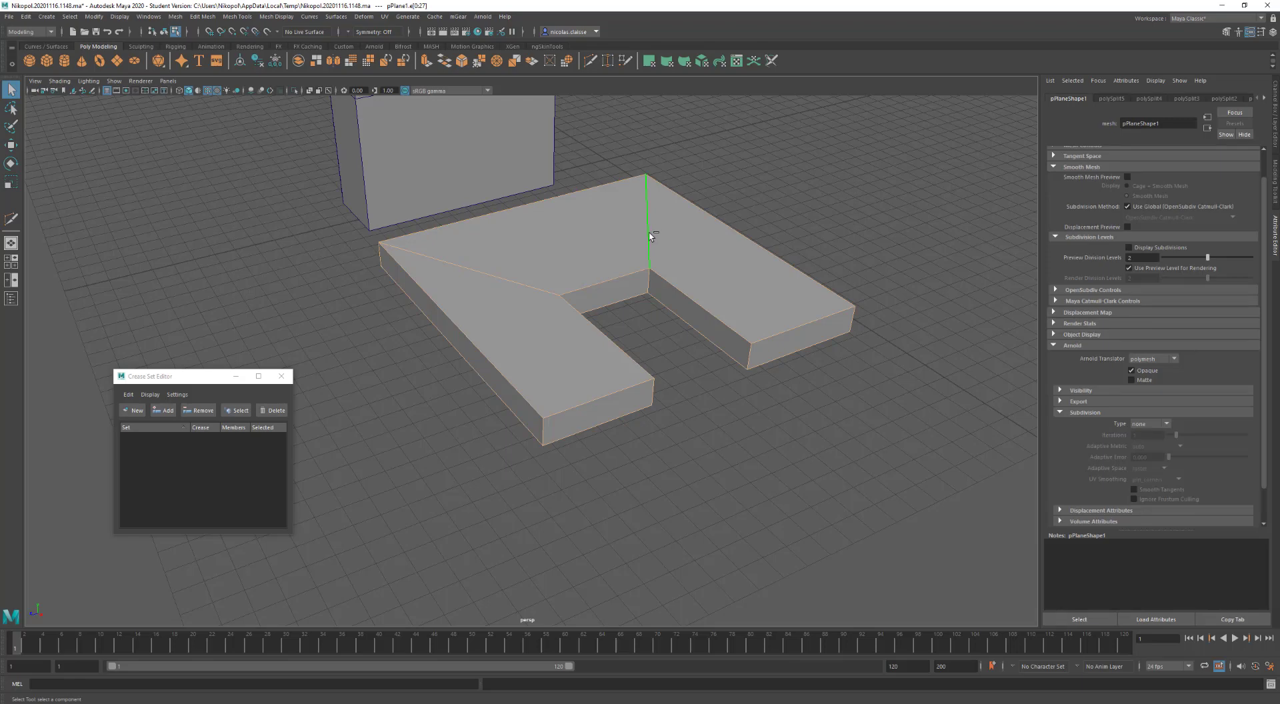
pyautogui.keyDown('shift'); pyautogui.click(514, 275); pyautogui.keyUp('shift')
pyautogui.keyDown('shift'); pyautogui.moveTo(554, 254); pyautogui.dragTo(658, 250, button='right'); pyautogui.keyUp('shift')
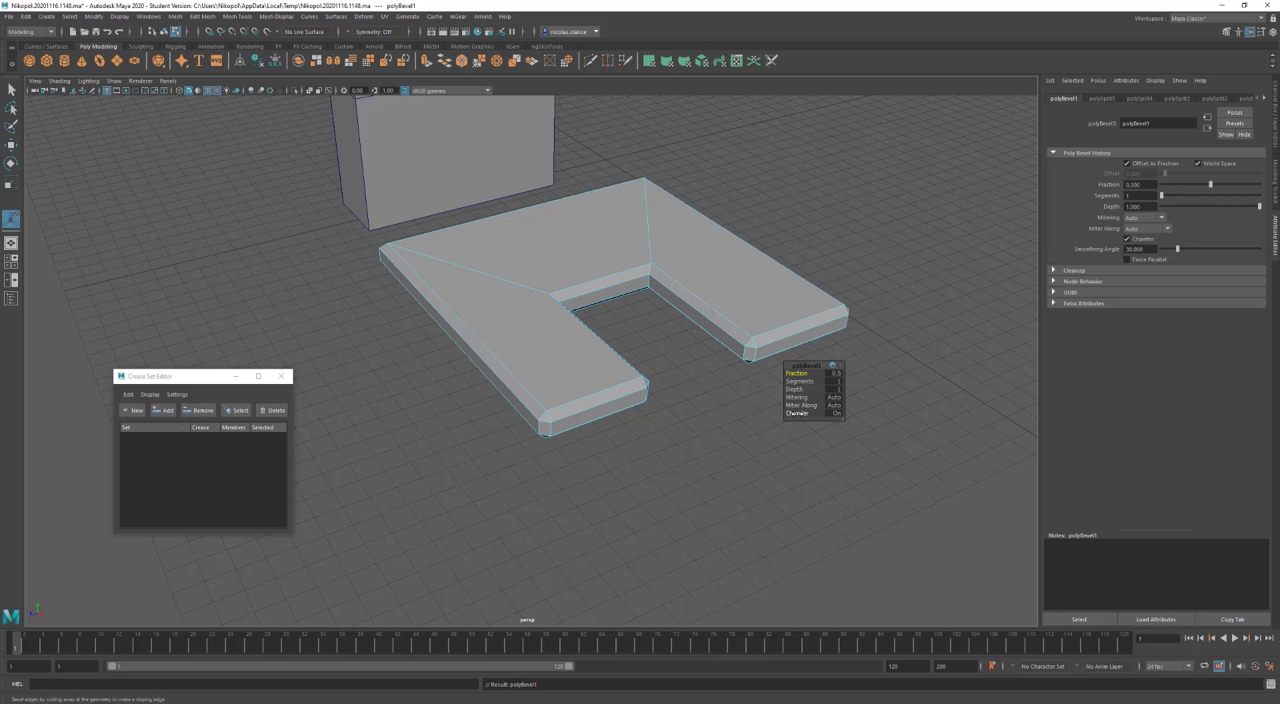
# Return the bevelled slab to object mode and inspect its smoothed preview around the notch and outer corners
pyautogui.moveTo(720, 287); pyautogui.dragTo(877, 150, button='right')
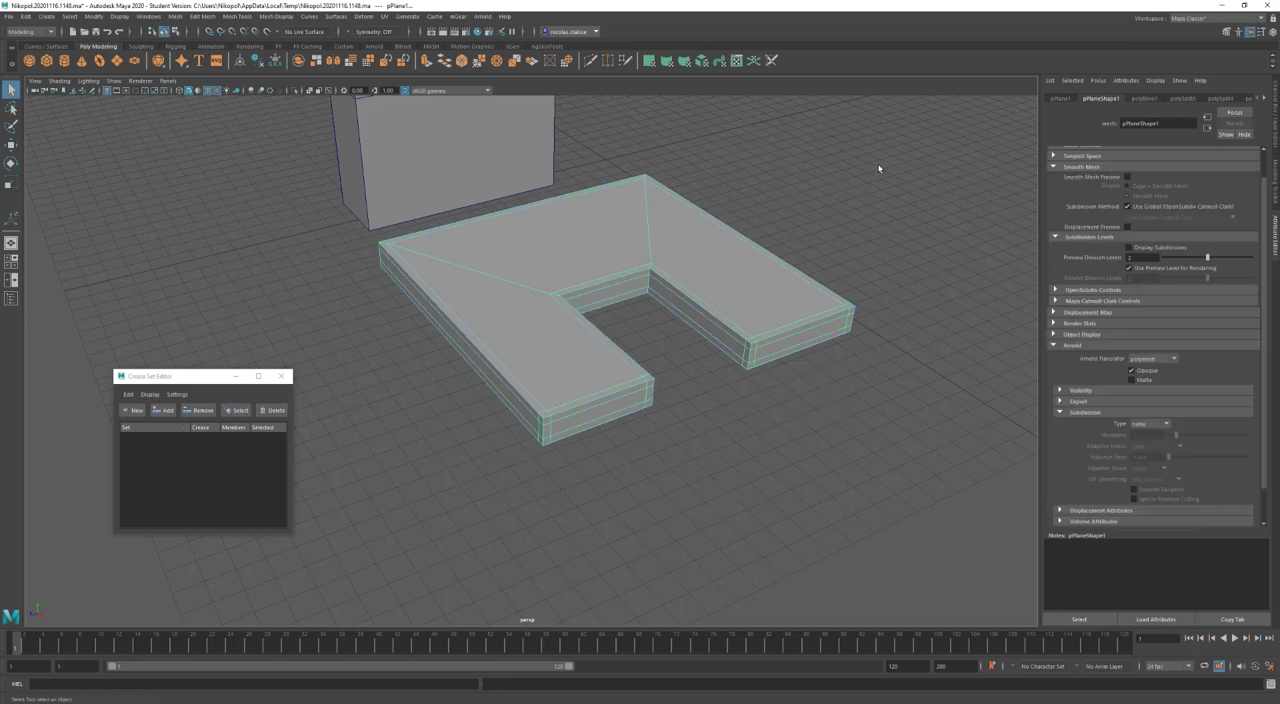
pyautogui.press('3')
pyautogui.keyDown('alt'); pyautogui.moveTo(581, 307); pyautogui.dragTo(583, 257); pyautogui.keyUp('alt')
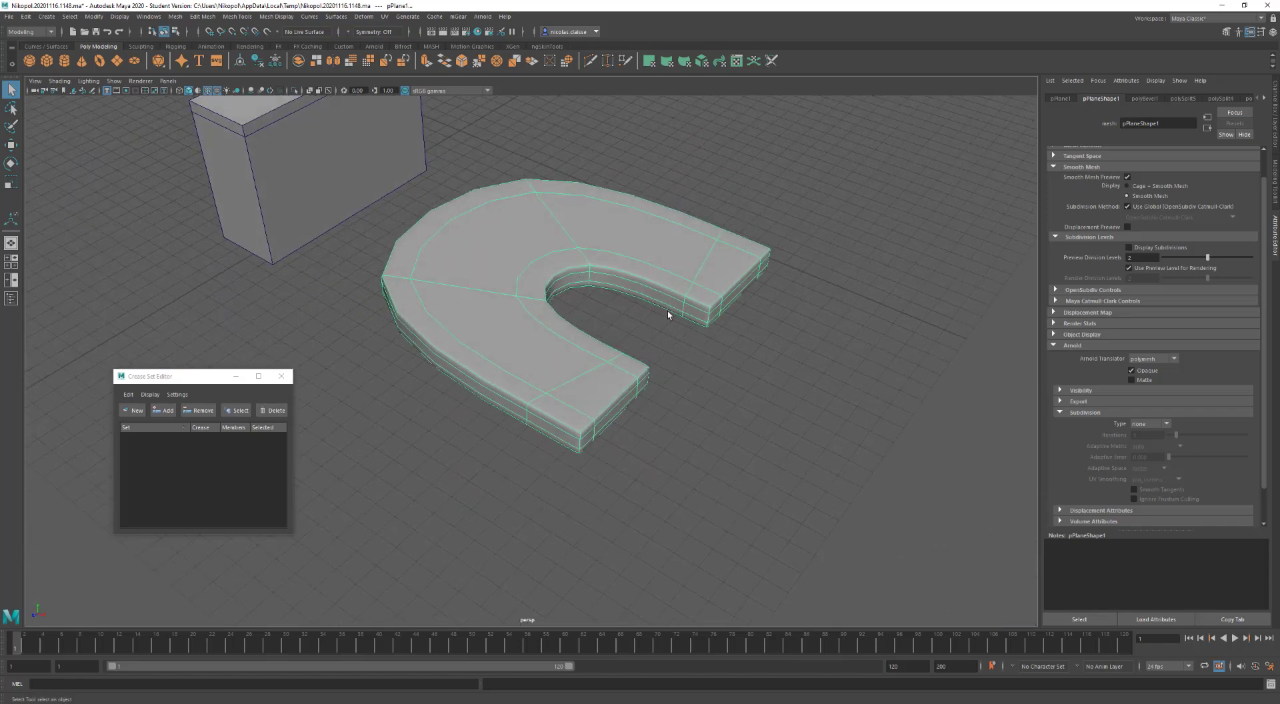